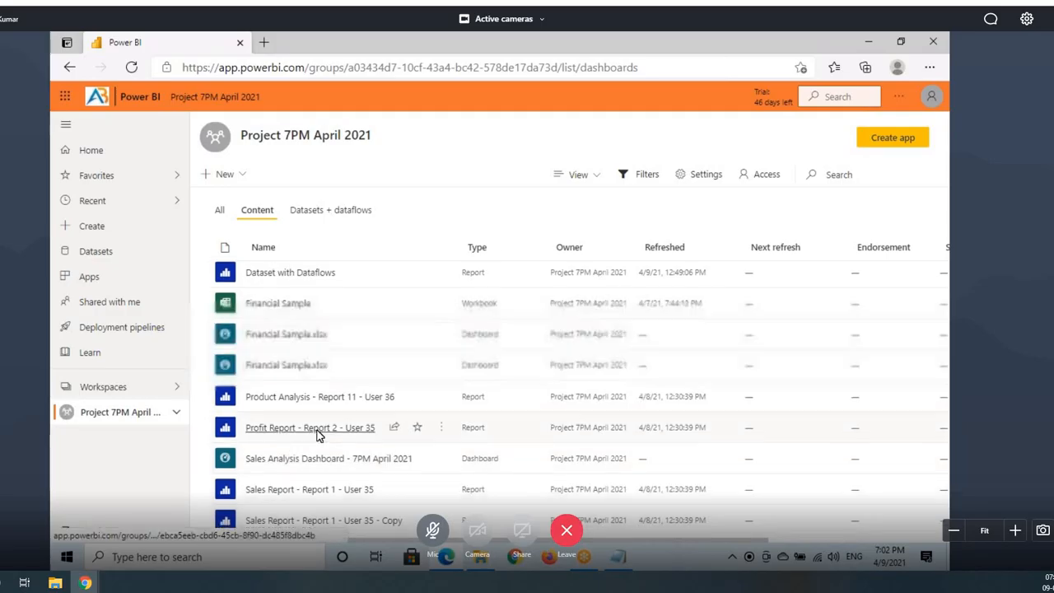
Step: Scroll the Project 7PM April 2021 content list down to Uday Dashboard
{"action": "scroll", "coordinate": [334, 445], "scroll_direction": "down", "scroll_amount": 1}
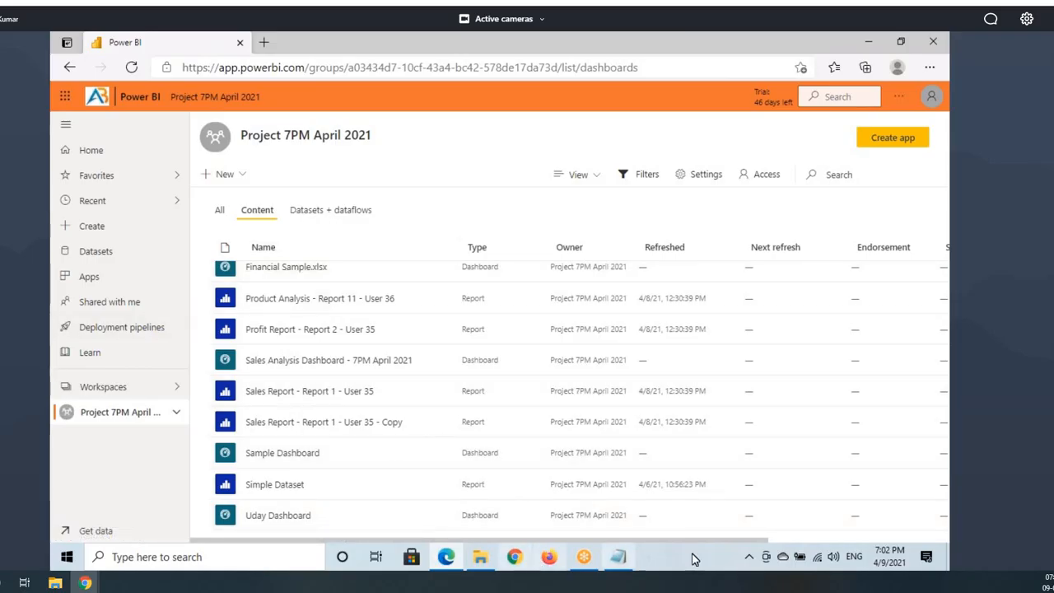
Step: In Notepad, add a dashed separator under '2. Apps' and a 'Direct Sharing / Simple Sharing' line
{"action": "left_click", "coordinate": [618, 558]}
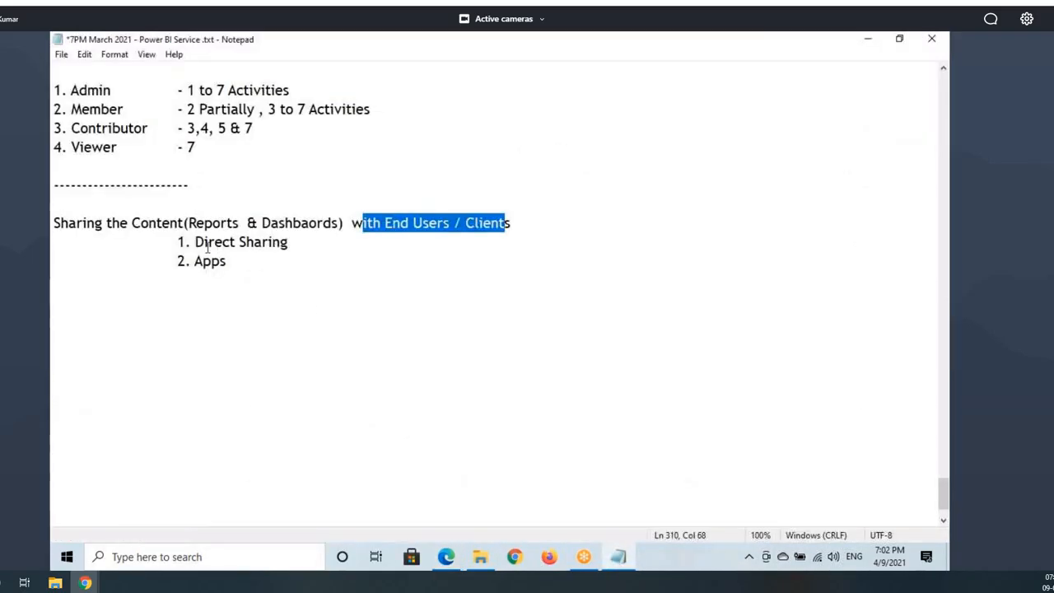
{"action": "left_click_drag", "start_coordinate": [195, 241], "coordinate": [295, 240]}
{"action": "key", "text": "ctrl+c"}
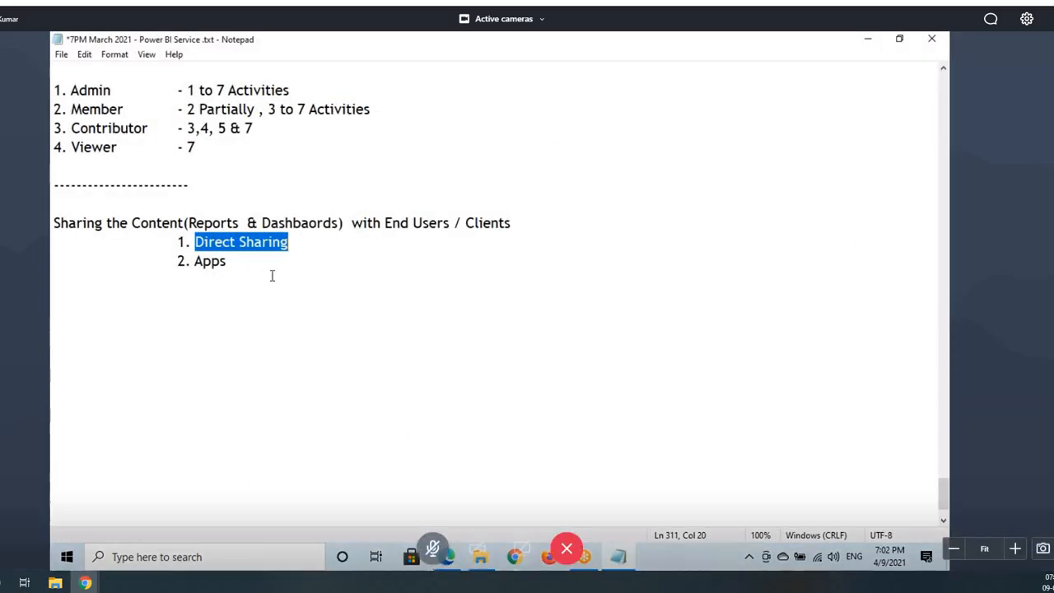
{"action": "left_click", "coordinate": [260, 262]}
{"action": "key", "text": "Return"}
{"action": "key", "text": "Return"}
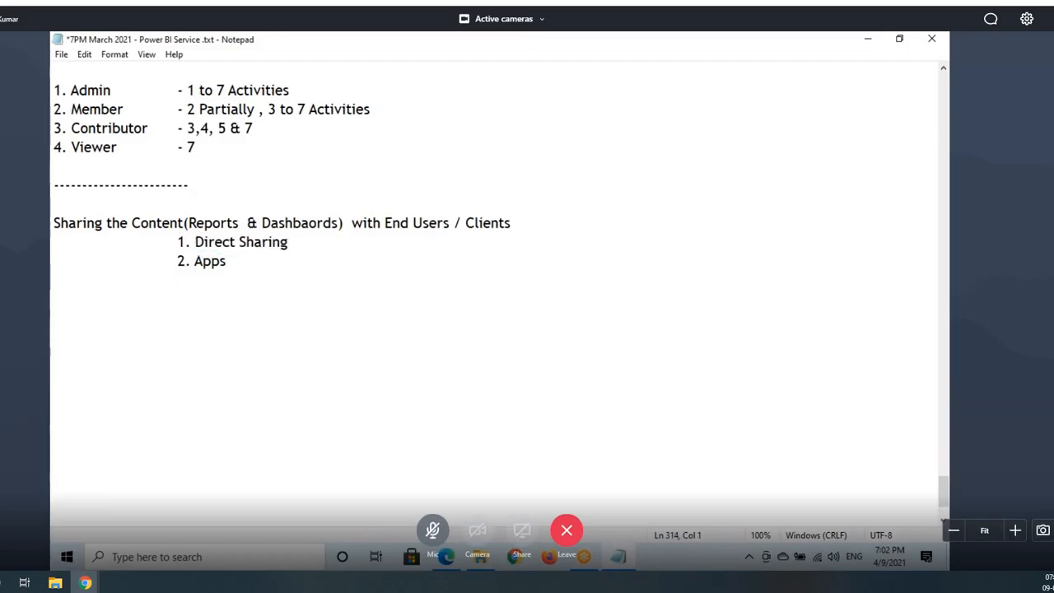
{"action": "type", "text": "----------------"}
{"action": "key", "text": "Return"}
{"action": "key", "text": "Return"}
{"action": "key", "text": "ctrl+v"}
{"action": "type", "text": "/ "}
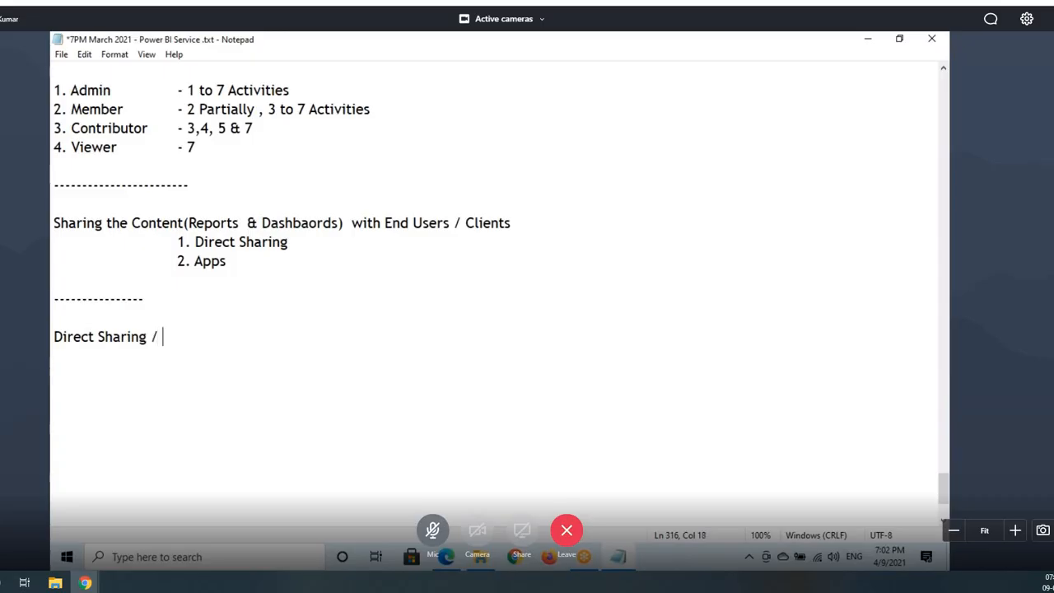
{"action": "type", "text": "Simple "}
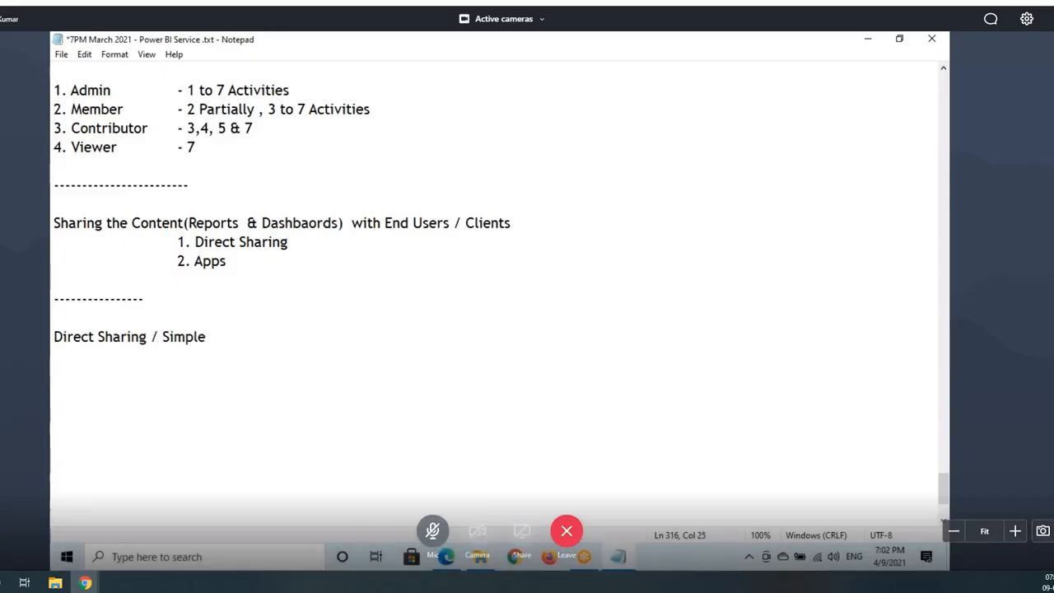
{"action": "type", "text": "Sharing"}
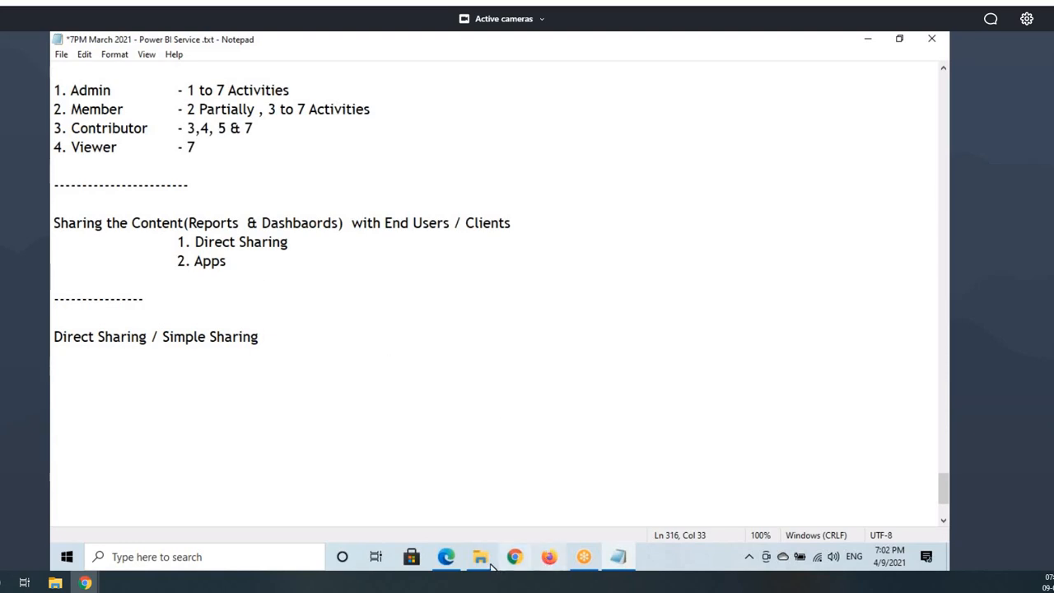
{"action": "left_click", "coordinate": [445, 558]}
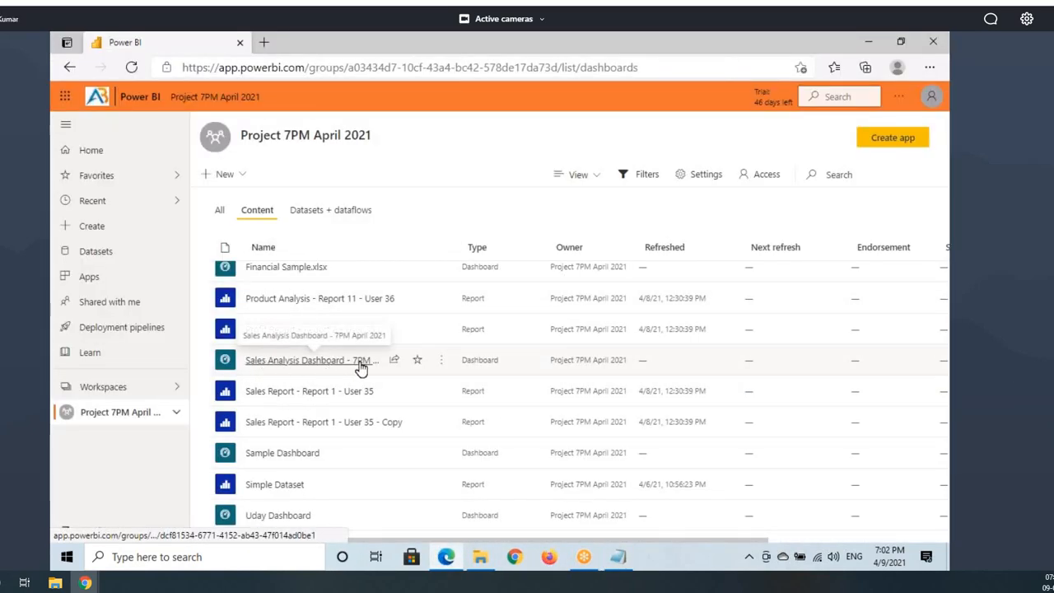
{"action": "key", "text": "ctrl+2"}
{"action": "left_click_drag", "start_coordinate": [385, 351], "coordinate": [402, 375]}
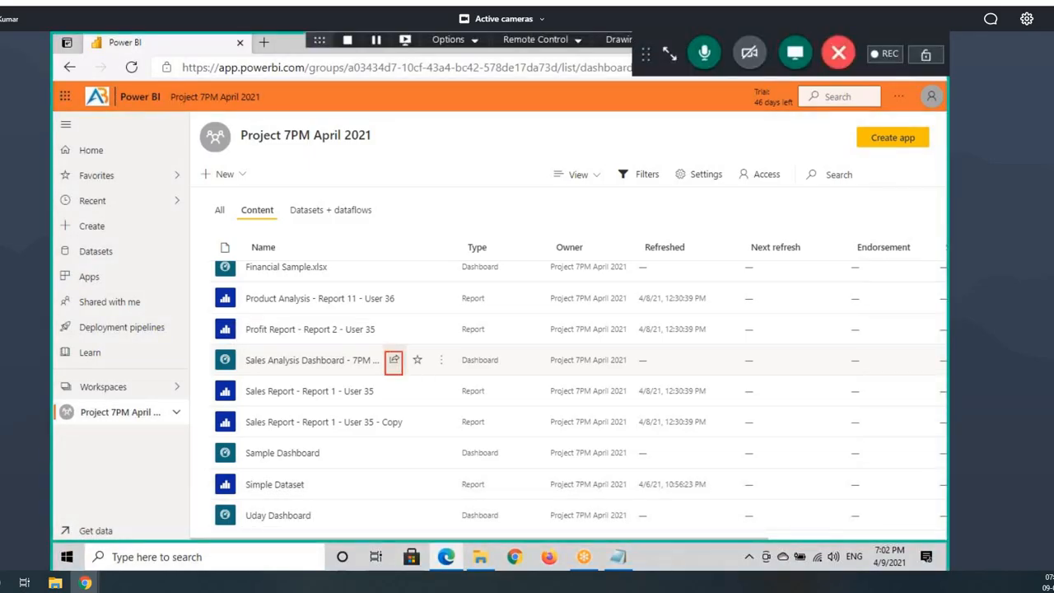
{"action": "key", "text": "Escape"}
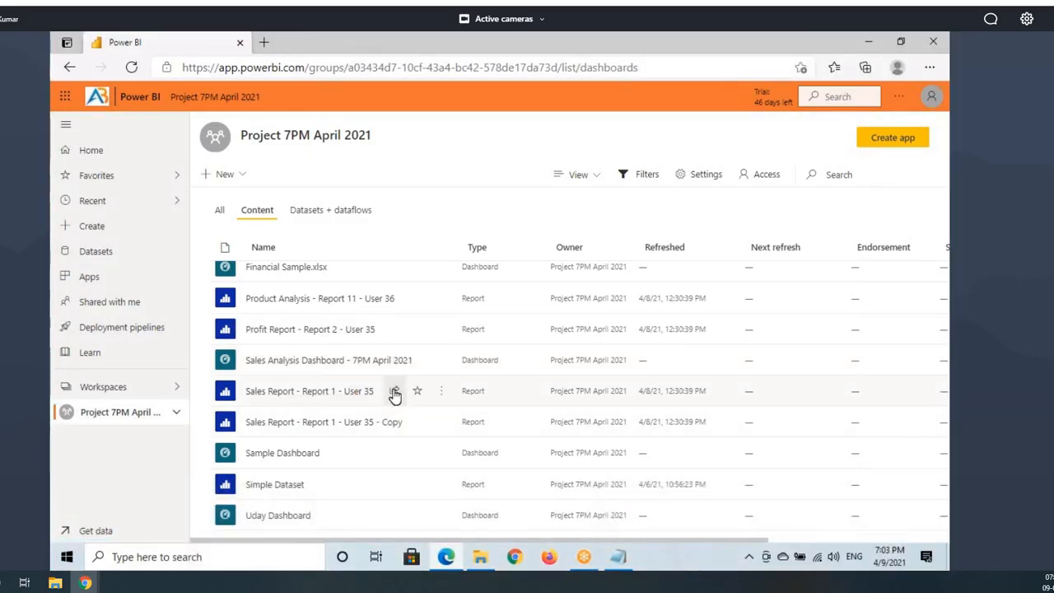
{"action": "key", "text": "ctrl+2"}
{"action": "left_click_drag", "start_coordinate": [385, 380], "coordinate": [406, 404]}
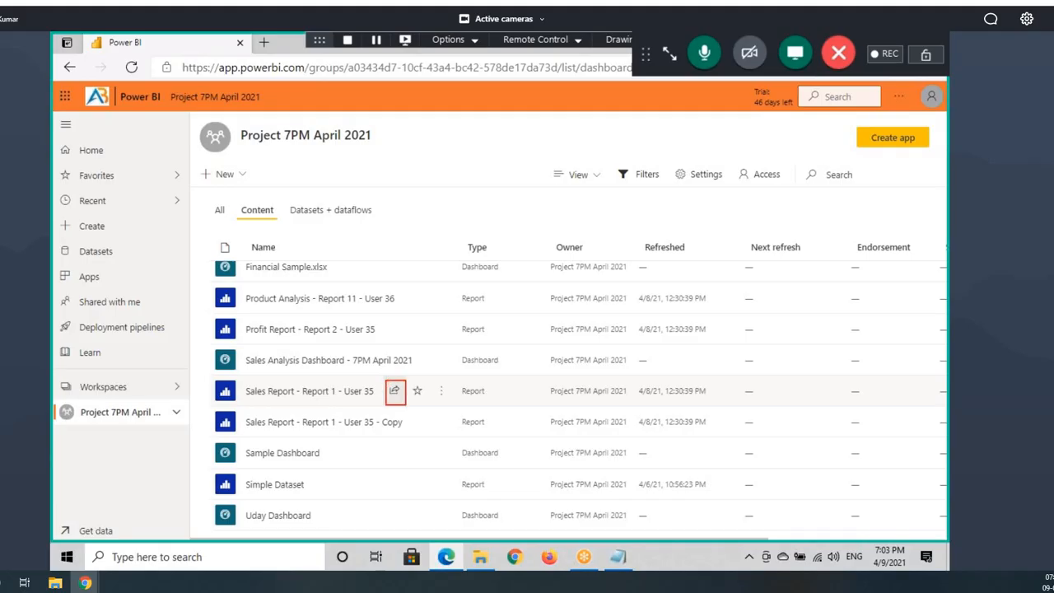
{"action": "key", "text": "Escape"}
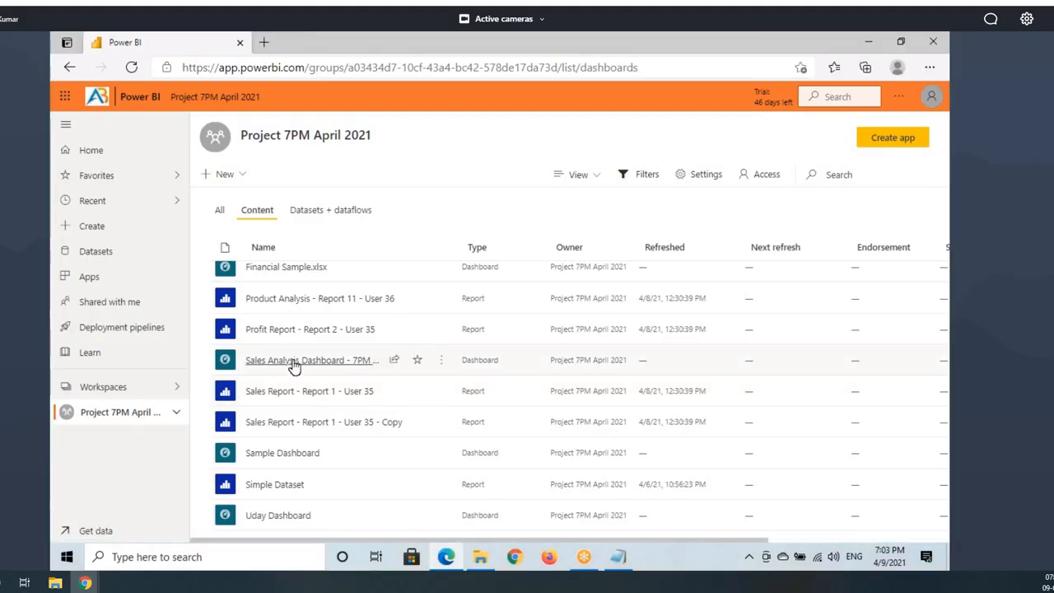
{"action": "key", "text": "ctrl+2"}
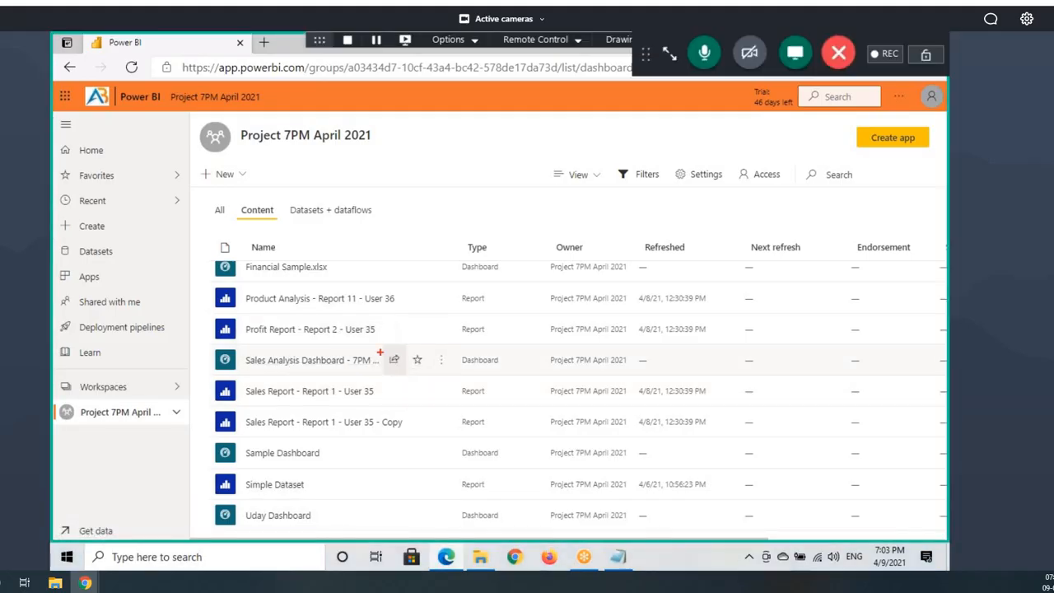
{"action": "left_click_drag", "start_coordinate": [379, 349], "coordinate": [404, 372]}
{"action": "mouse_move", "coordinate": [235, 124]}
{"action": "left_mouse_down"}
{"action": "mouse_move", "coordinate": [376, 150]}
{"action": "mouse_move", "coordinate": [407, 129]}
{"action": "left_mouse_up"}
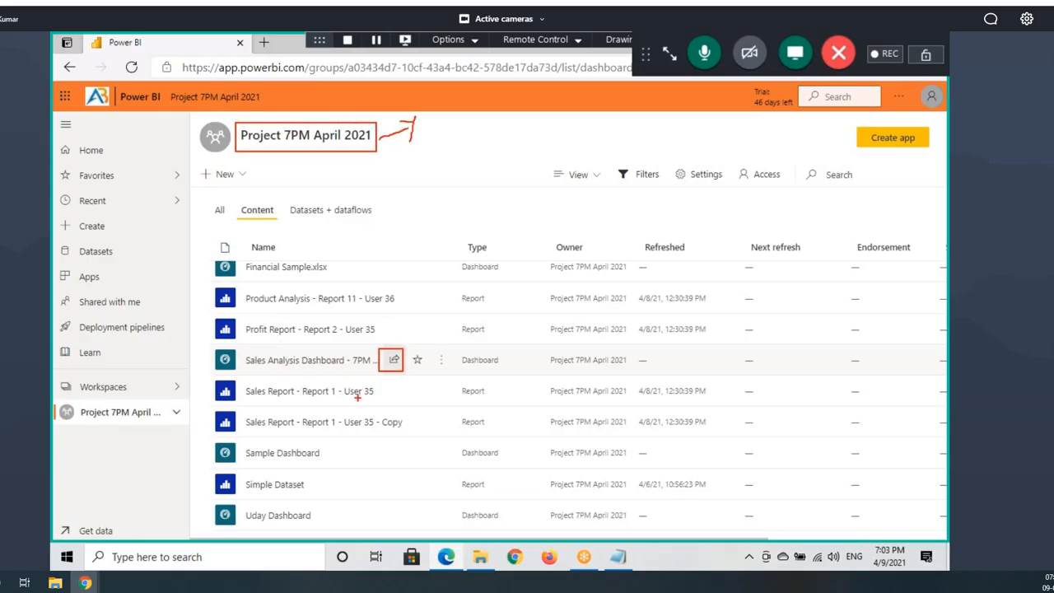
{"action": "mouse_move", "coordinate": [373, 346]}
{"action": "left_mouse_down"}
{"action": "mouse_move", "coordinate": [224, 354]}
{"action": "mouse_move", "coordinate": [381, 346]}
{"action": "mouse_move", "coordinate": [527, 214]}
{"action": "mouse_move", "coordinate": [533, 245]}
{"action": "left_mouse_up"}
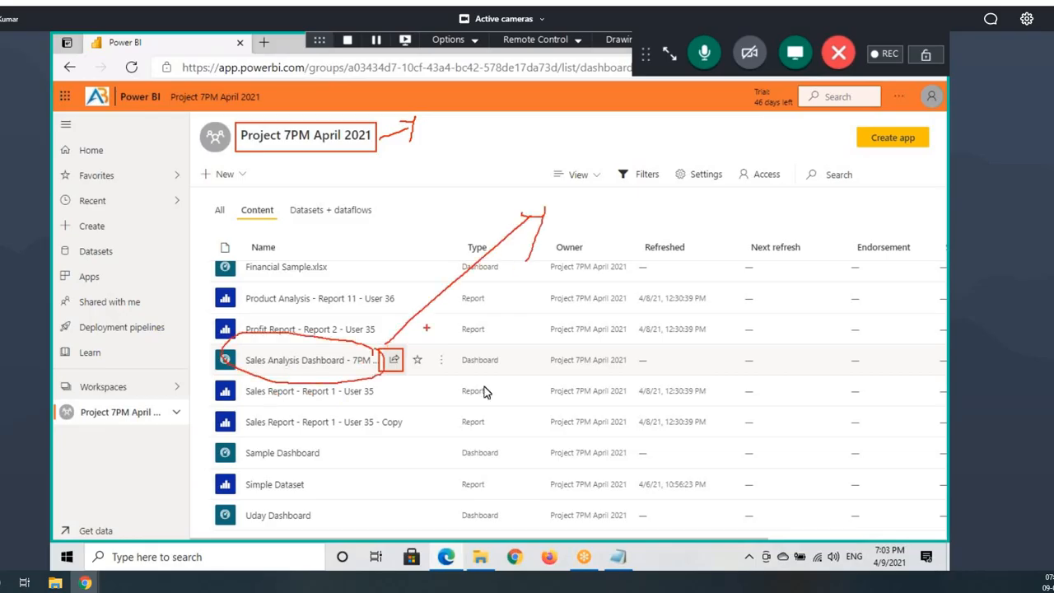
Step: Append '- To Share an Individual Report or Dashboard we will use Direct Sharing' to the line
{"action": "left_click", "coordinate": [618, 557]}
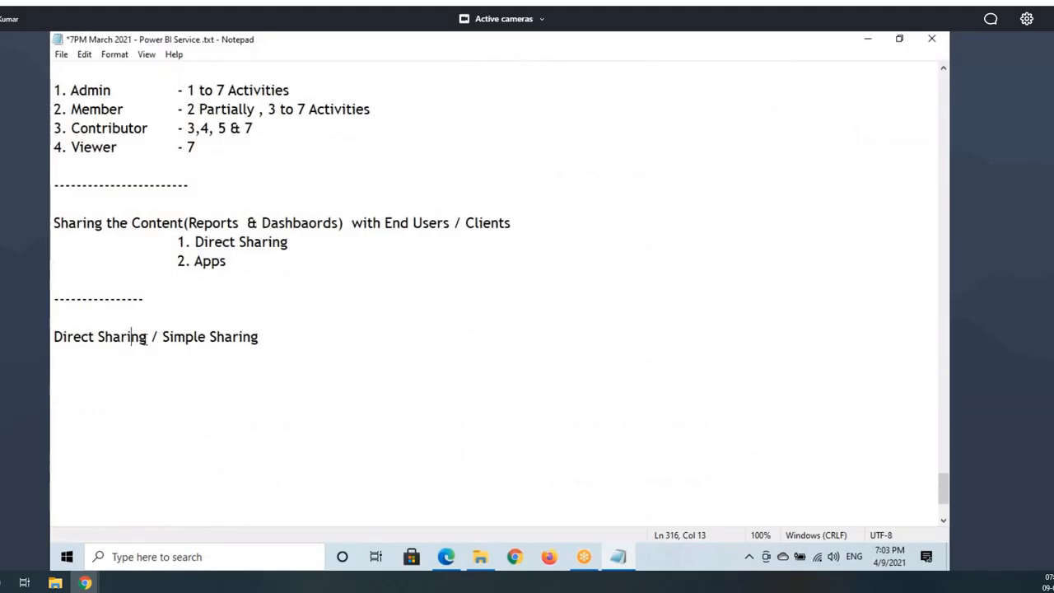
{"action": "left_click", "coordinate": [296, 337]}
{"action": "type", "text": "-"}
{"action": "left_click_drag", "start_coordinate": [54, 337], "coordinate": [132, 337]}
{"action": "left_click", "coordinate": [310, 330]}
{"action": "type", "text": "To S"}
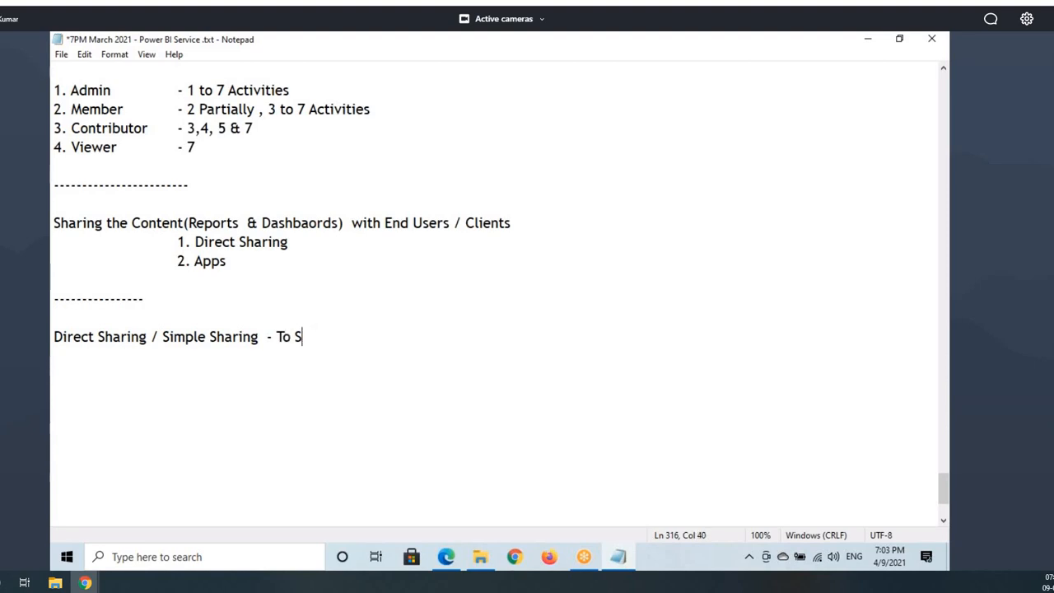
{"action": "type", "text": "hare an Individ"}
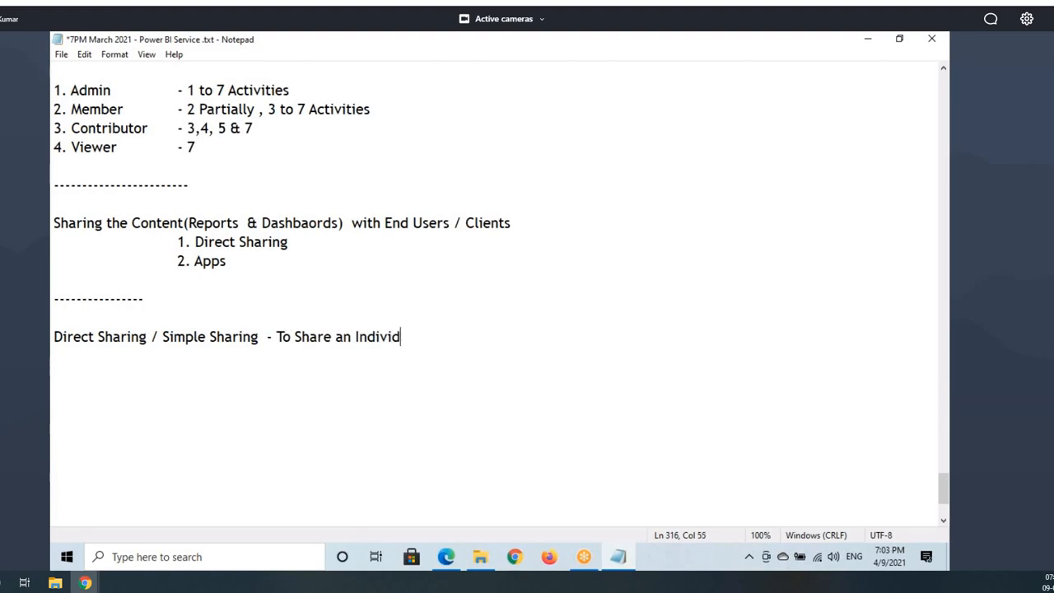
{"action": "type", "text": "ual Report"}
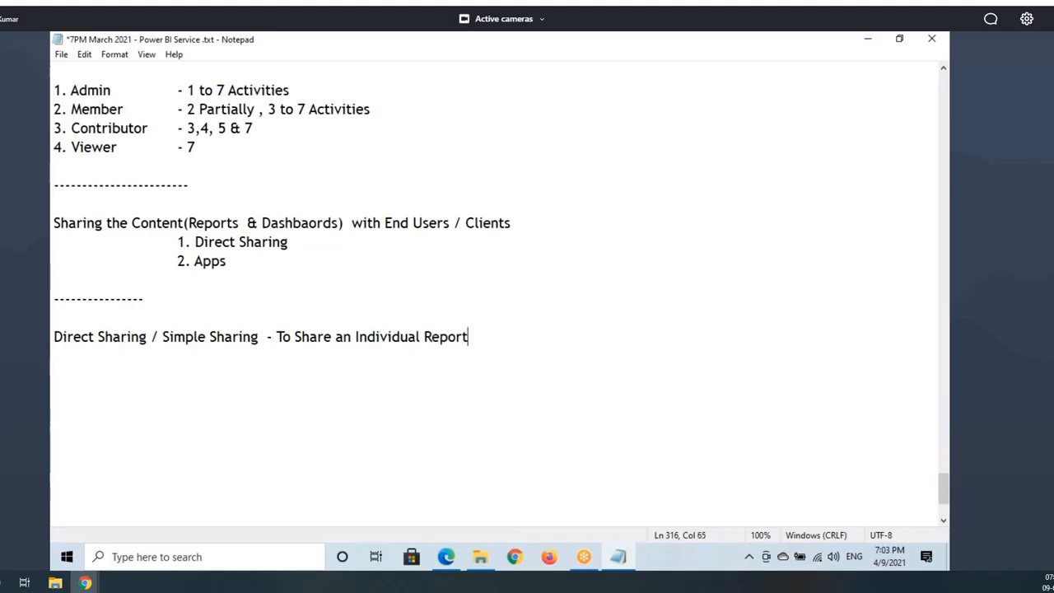
{"action": "type", "text": " or Dash"}
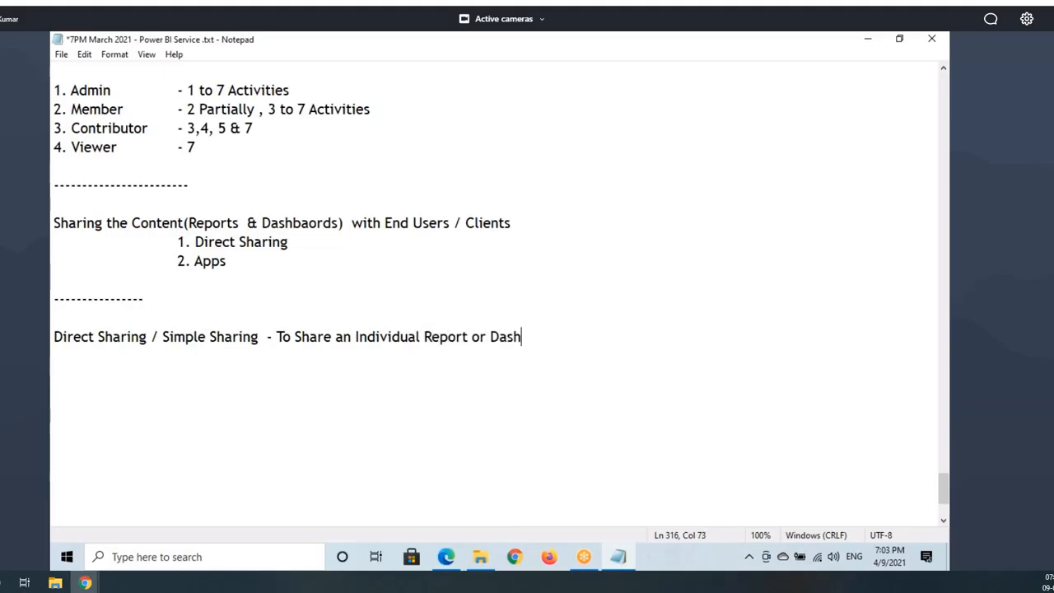
{"action": "type", "text": "board we wi"}
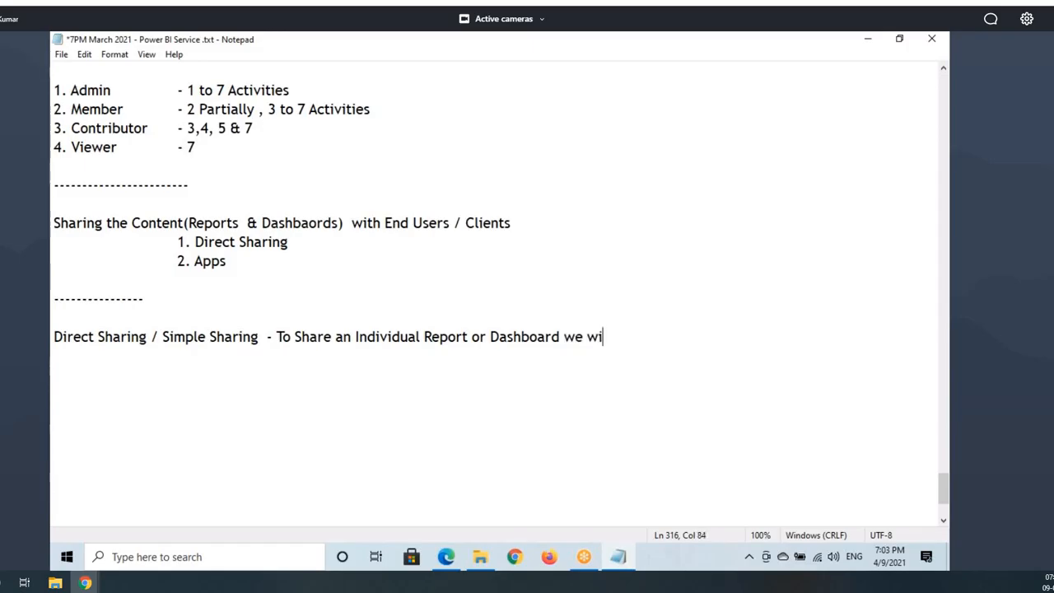
{"action": "type", "text": "ll use Direct "}
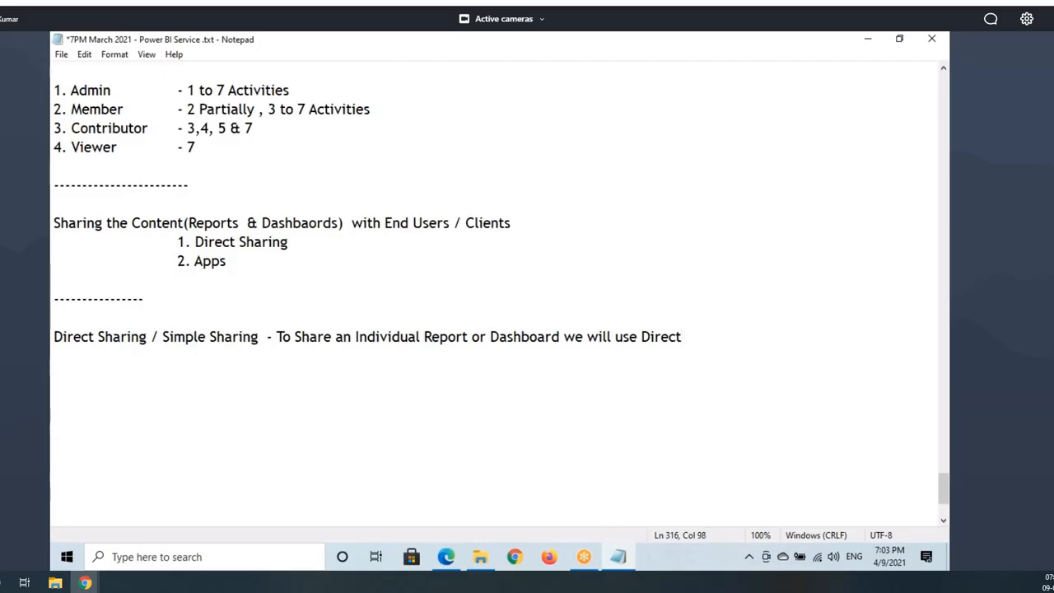
{"action": "type", "text": "Sharing"}
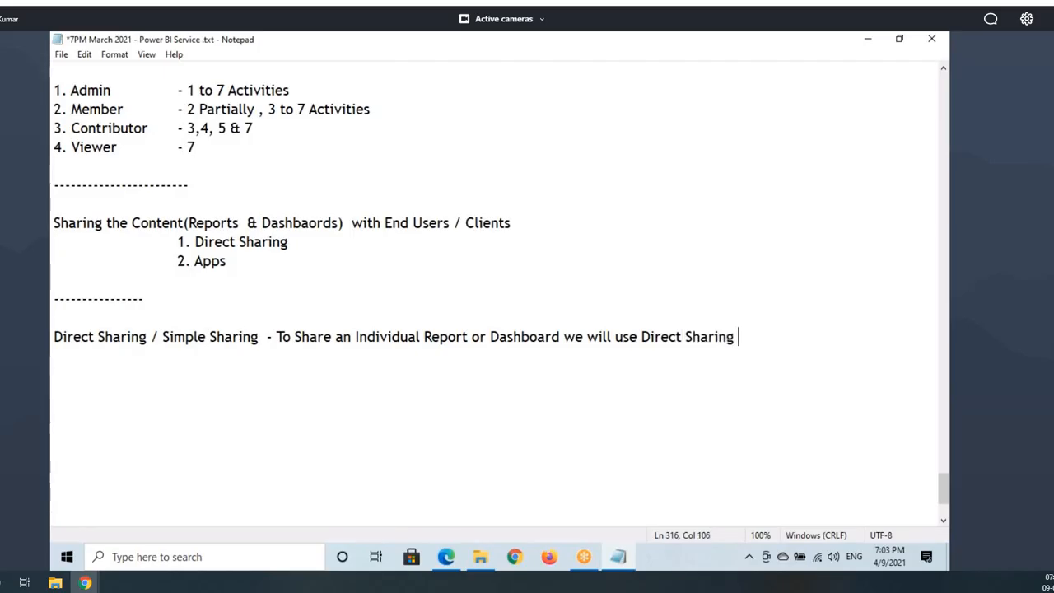
Step: Insert 'to the Clients' before 'we will use Direct Sharing' in the note
{"action": "left_click_drag", "start_coordinate": [296, 337], "coordinate": [554, 339]}
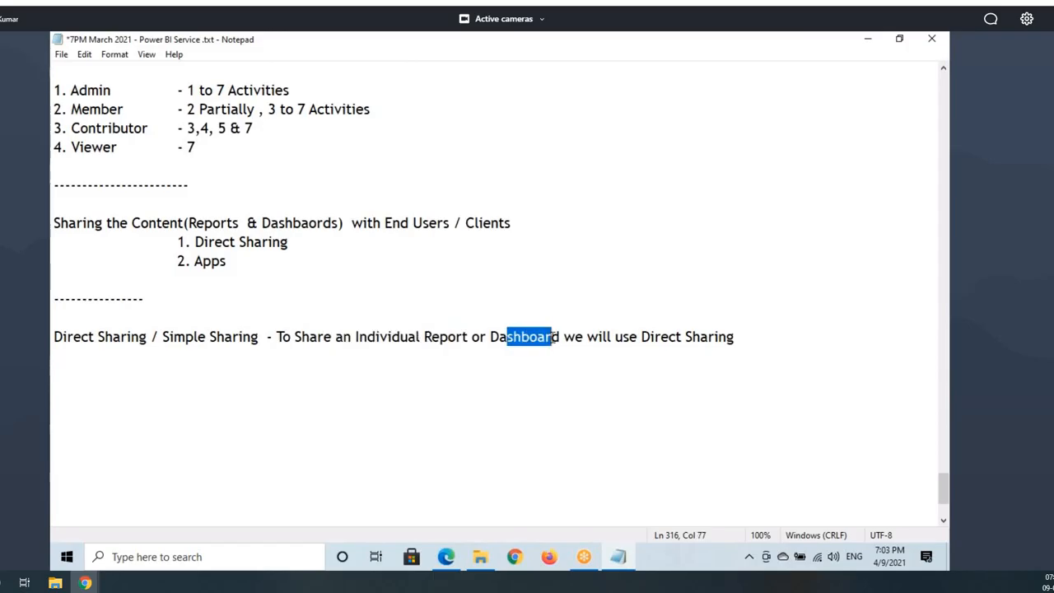
{"action": "left_click", "coordinate": [564, 337]}
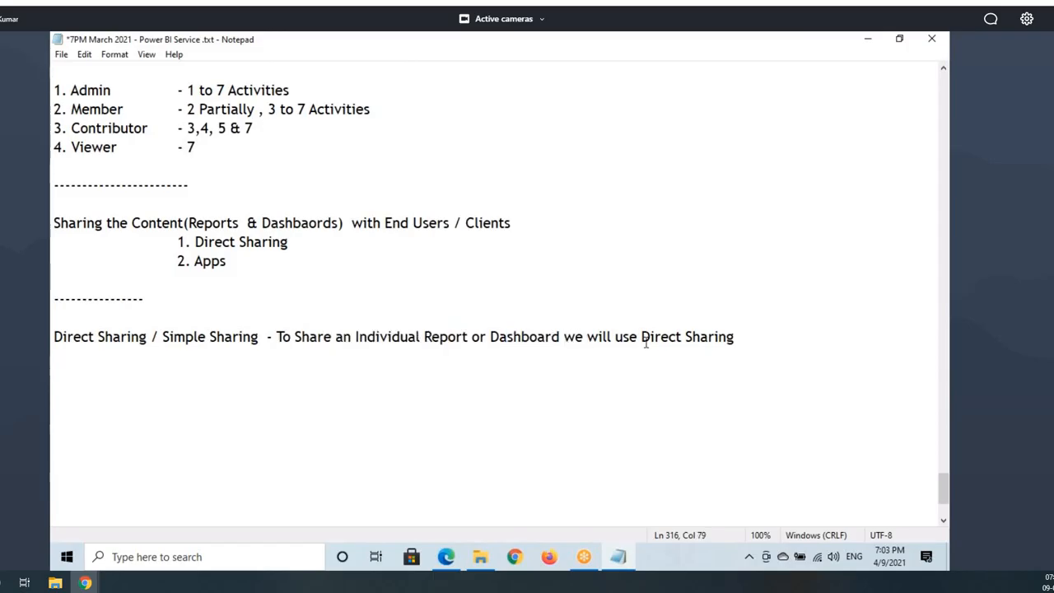
{"action": "type", "text": "to thhe"}
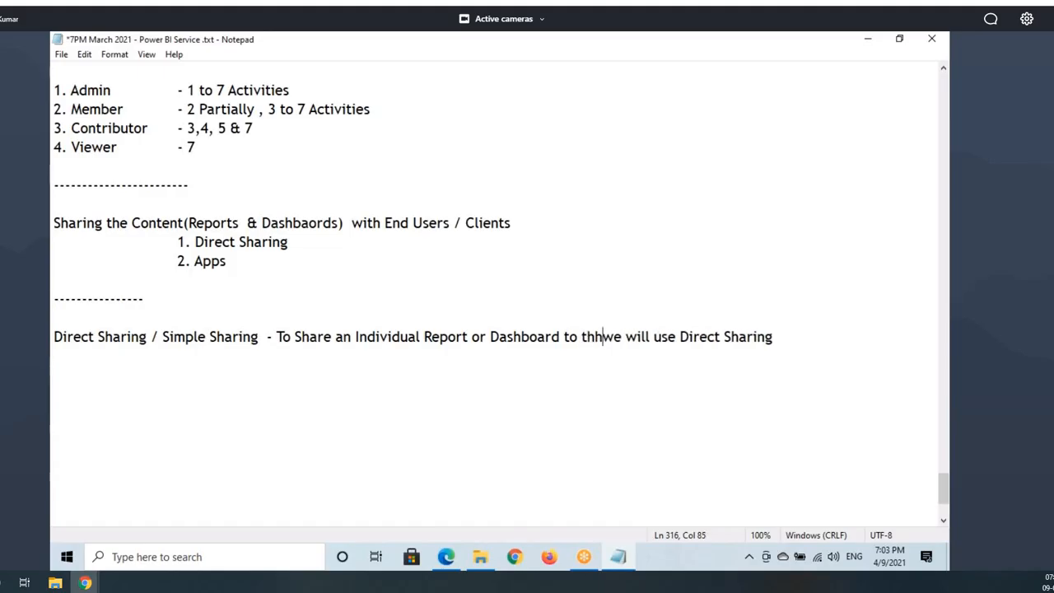
{"action": "key", "text": "BackSpace"}
{"action": "key", "text": "BackSpace"}
{"action": "key", "text": "BackSpace"}
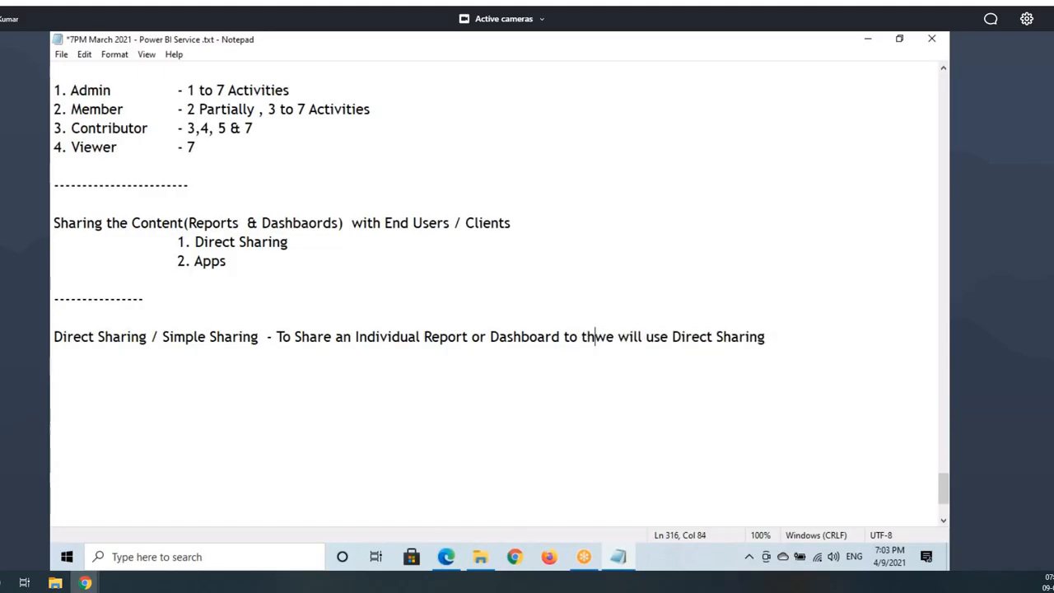
{"action": "type", "text": "e Clients"}
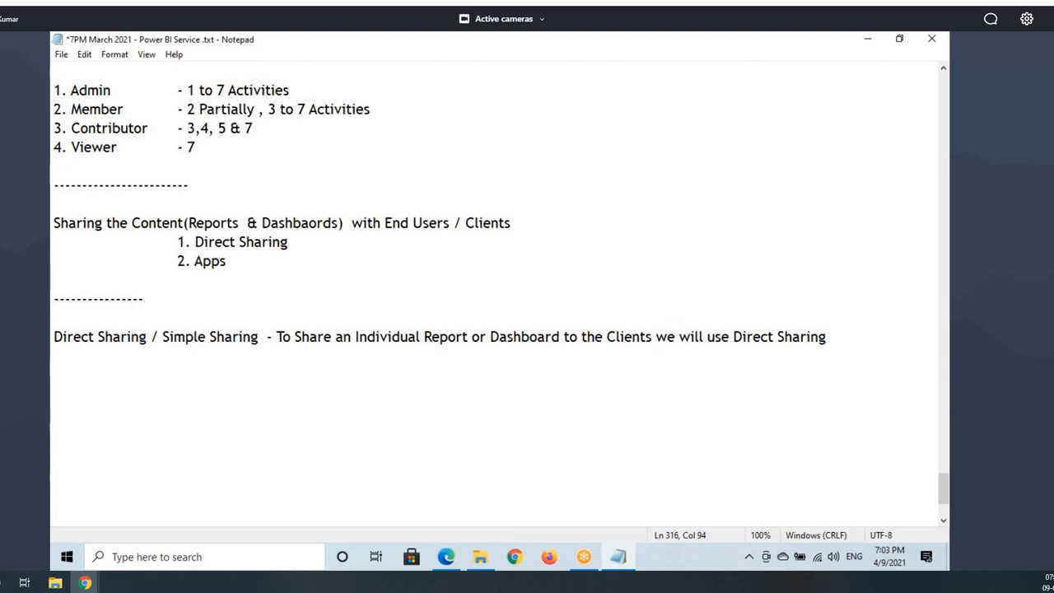
{"action": "left_click_drag", "start_coordinate": [392, 337], "coordinate": [500, 337]}
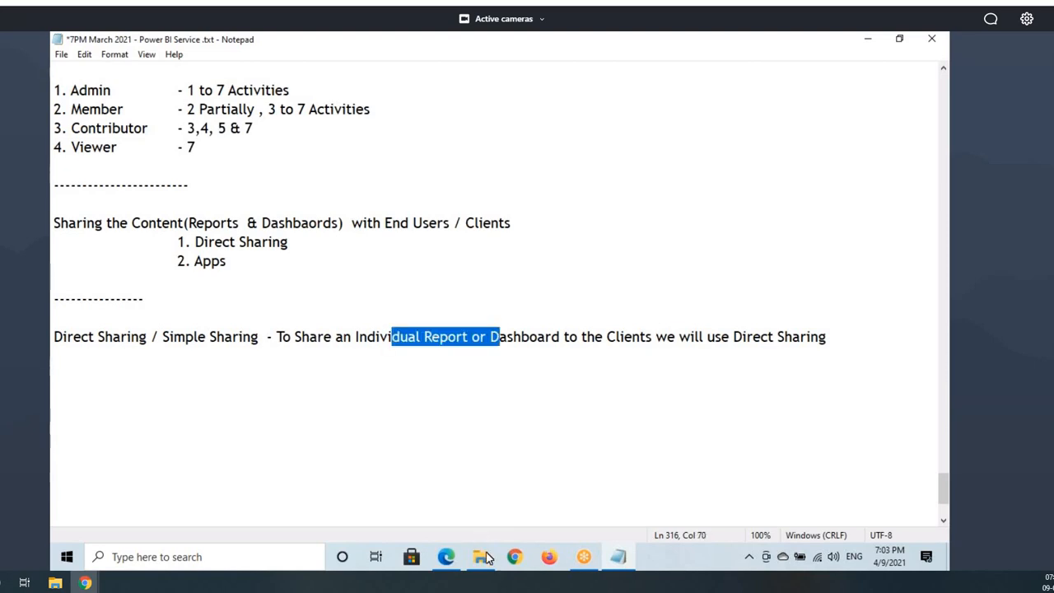
{"action": "left_click", "coordinate": [446, 557]}
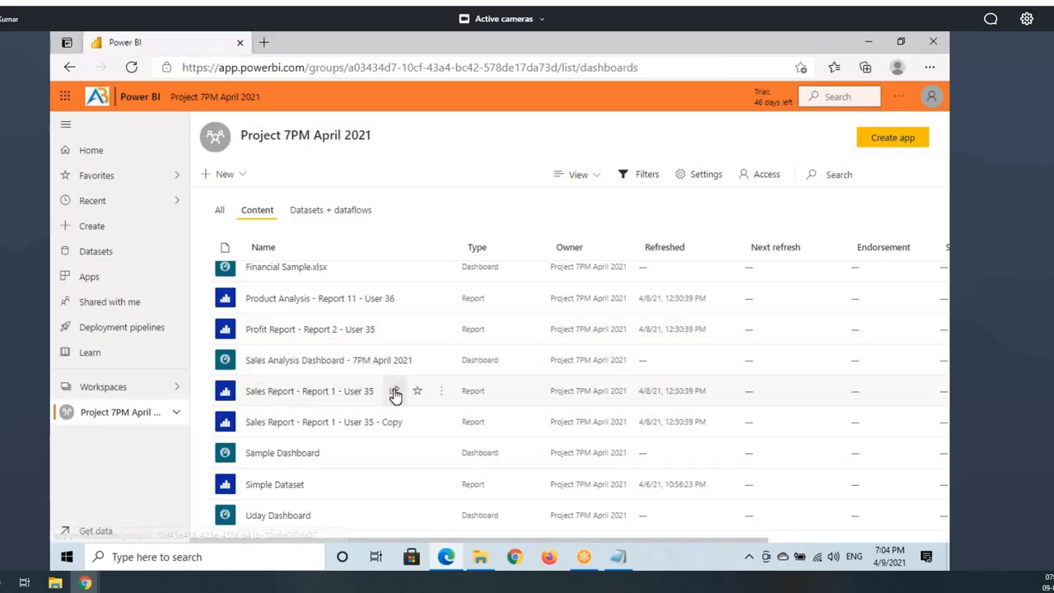
Step: Open the Share report pane for Sales Report – Report 1 – User 35
{"action": "left_click", "coordinate": [394, 392]}
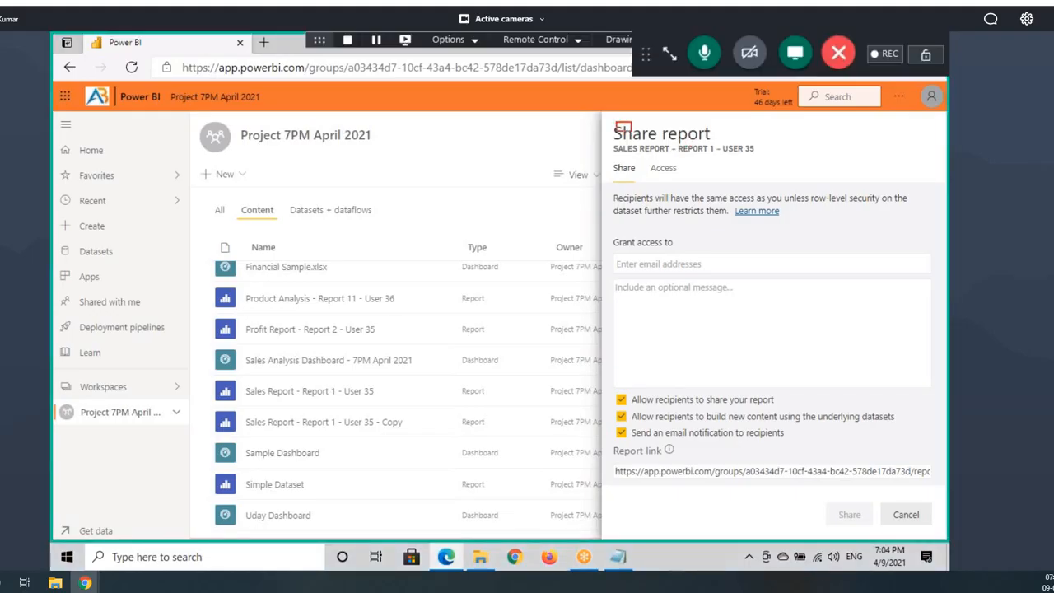
{"action": "left_click_drag", "start_coordinate": [632, 132], "coordinate": [724, 142]}
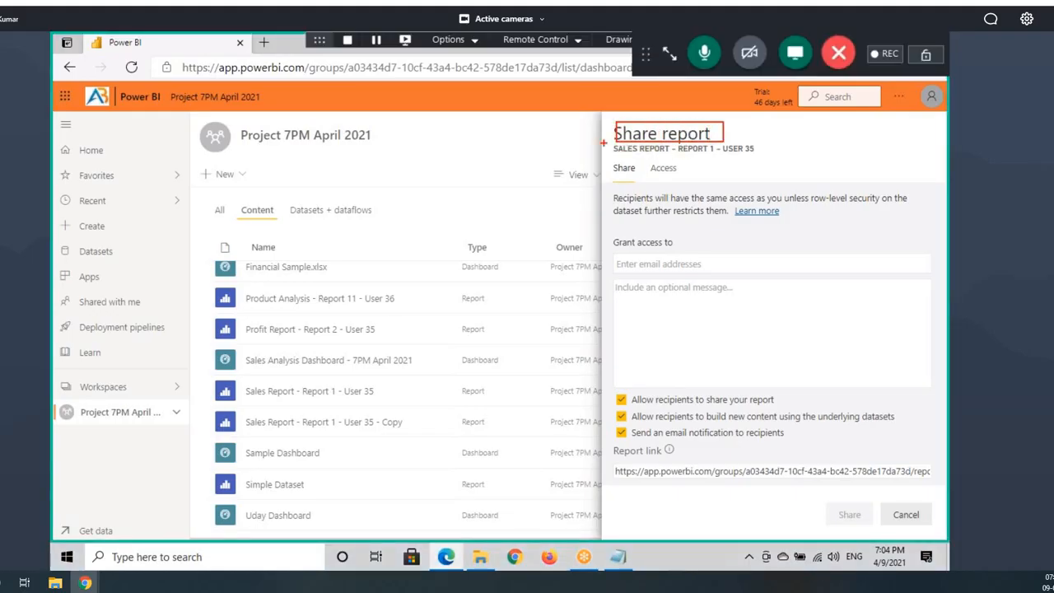
{"action": "left_click_drag", "start_coordinate": [604, 144], "coordinate": [780, 157]}
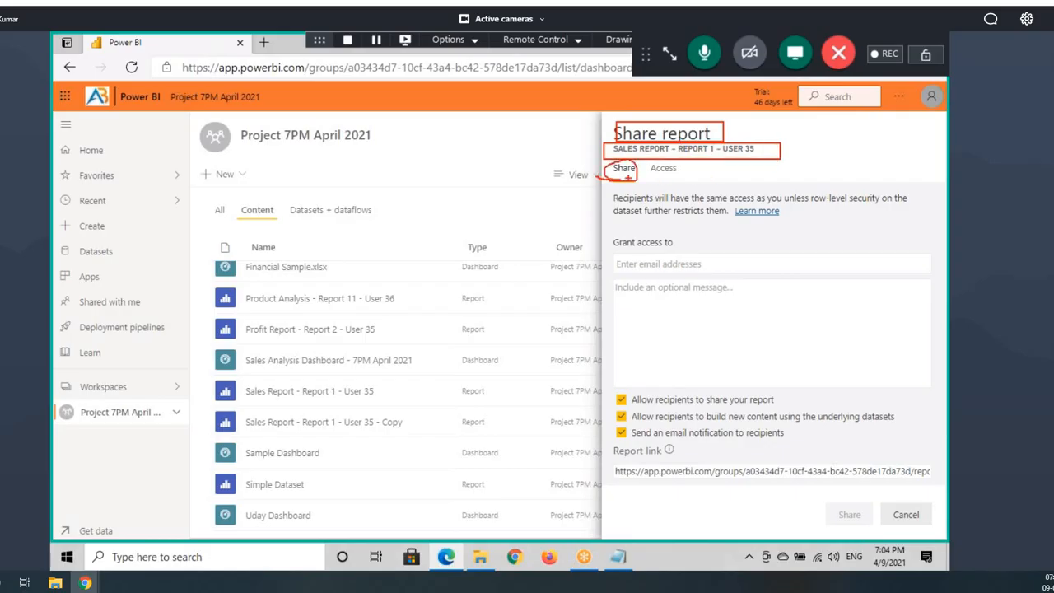
{"action": "key", "text": "Escape"}
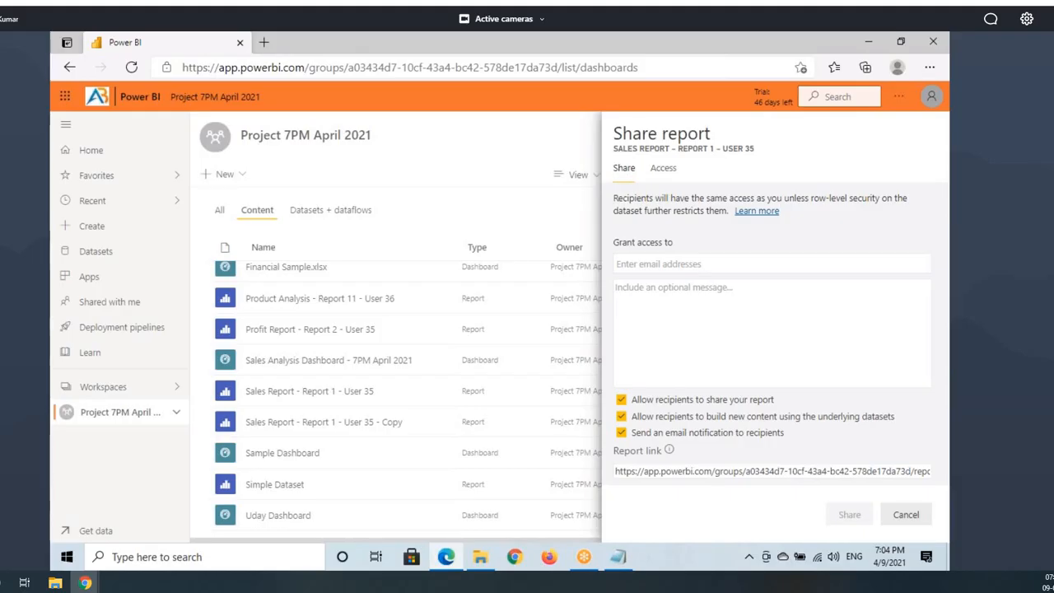
{"action": "key", "text": "ctrl+2"}
{"action": "mouse_move", "coordinate": [612, 140]}
{"action": "left_mouse_down"}
{"action": "mouse_move", "coordinate": [757, 158]}
{"action": "mouse_move", "coordinate": [834, 128]}
{"action": "left_mouse_up"}
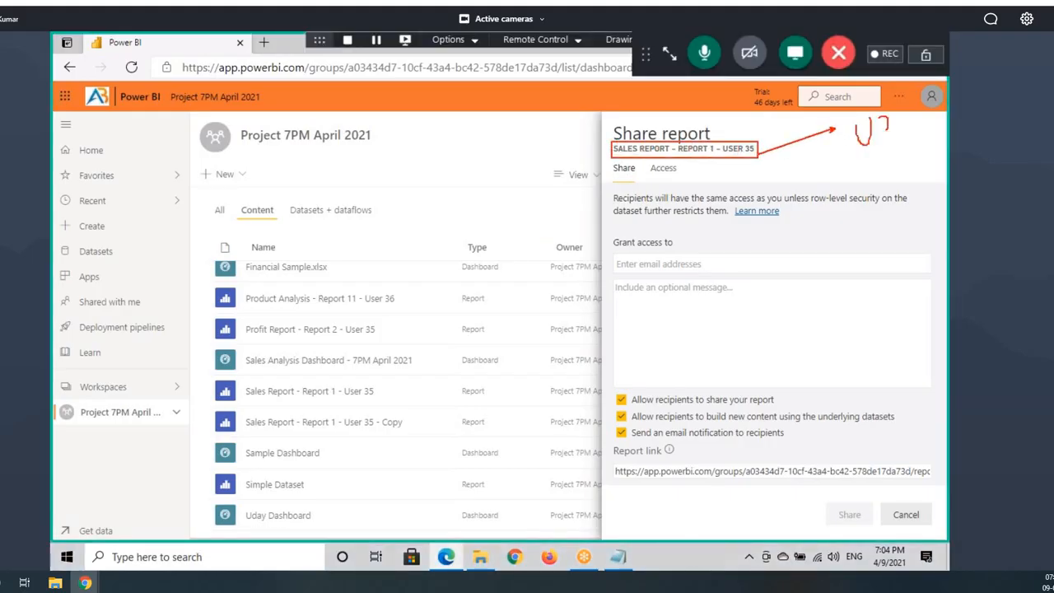
{"action": "left_click_drag", "start_coordinate": [896, 120], "coordinate": [909, 141]}
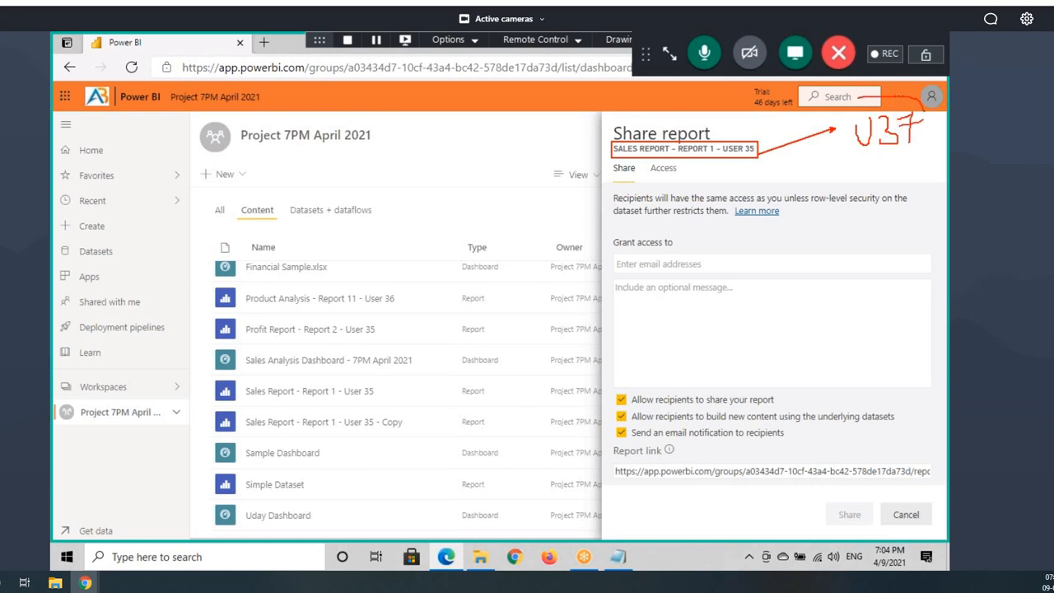
{"action": "mouse_move", "coordinate": [857, 99]}
{"action": "left_mouse_down"}
{"action": "mouse_move", "coordinate": [885, 158]}
{"action": "mouse_move", "coordinate": [923, 104]}
{"action": "left_mouse_up"}
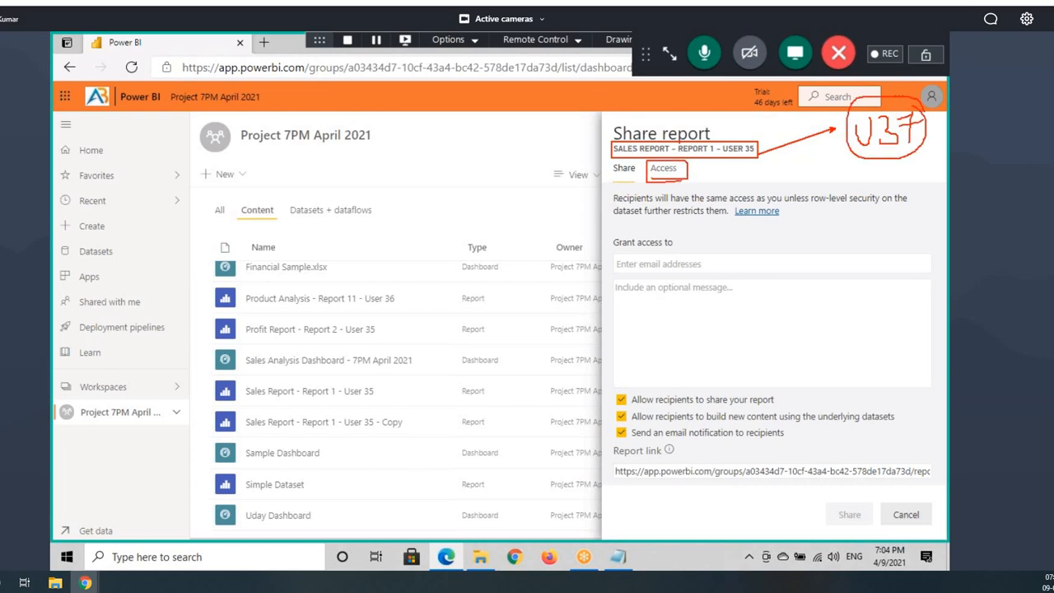
Step: Review the report's Access list: USER 35 and USER 36, both with Owner access
{"action": "left_click", "coordinate": [671, 175]}
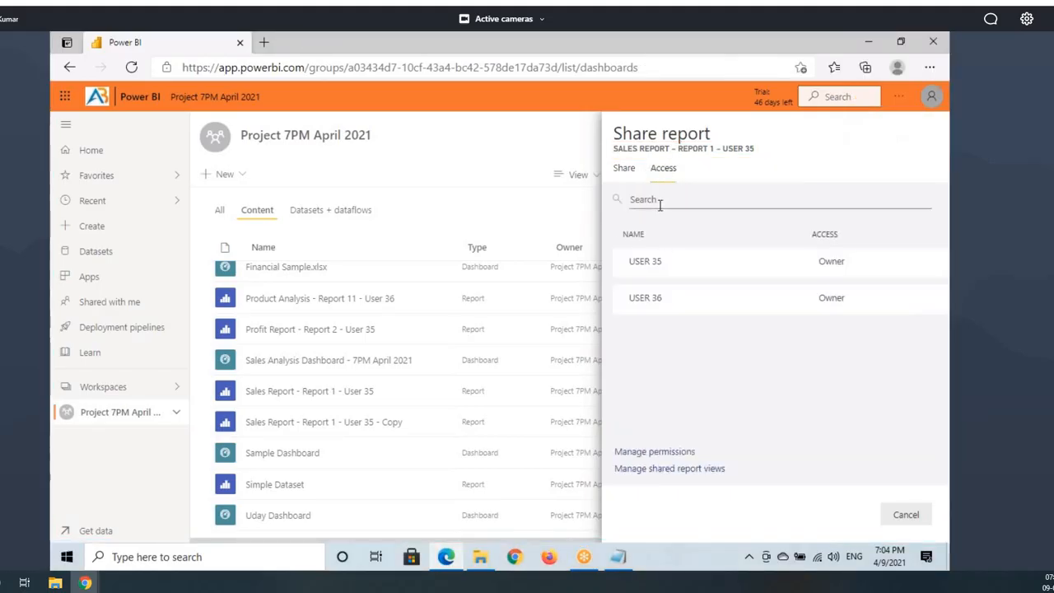
{"action": "mouse_move", "coordinate": [619, 250]}
{"action": "left_mouse_down"}
{"action": "mouse_move", "coordinate": [679, 290]}
{"action": "mouse_move", "coordinate": [896, 321]}
{"action": "left_mouse_up"}
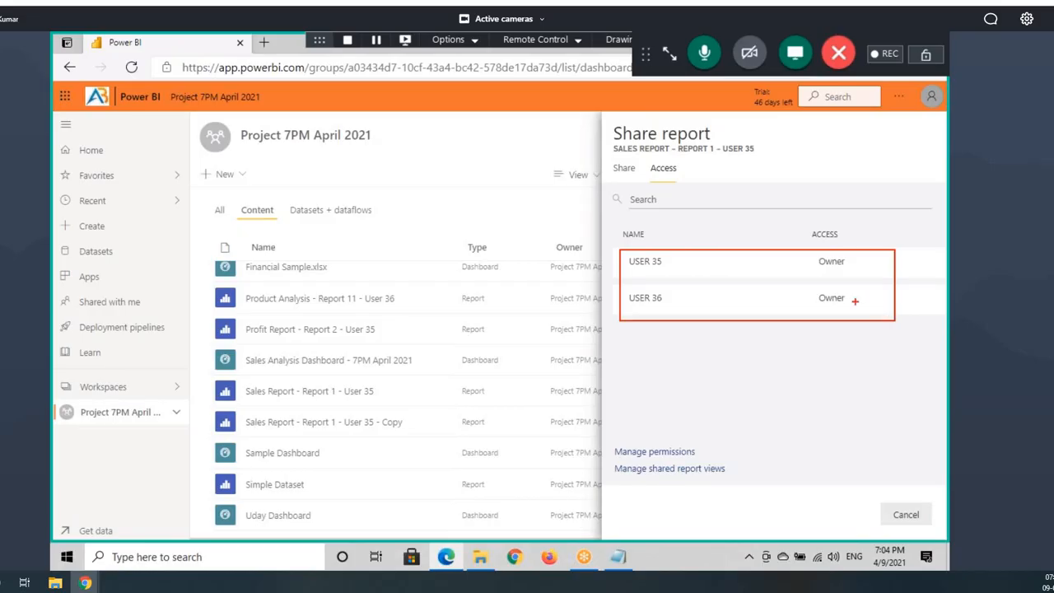
{"action": "left_click_drag", "start_coordinate": [628, 270], "coordinate": [692, 270]}
{"action": "left_click_drag", "start_coordinate": [631, 308], "coordinate": [682, 306]}
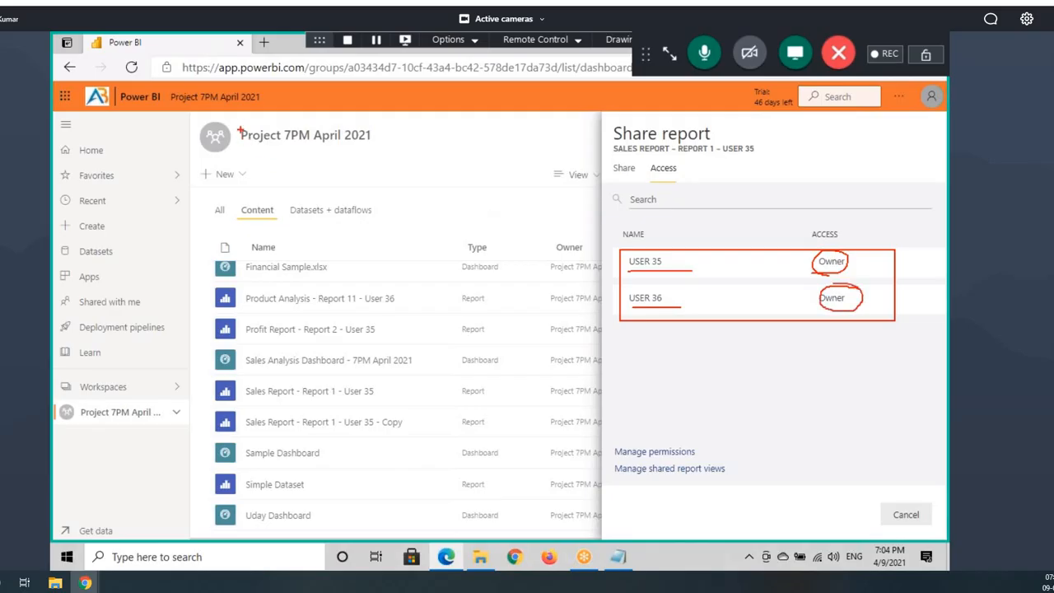
{"action": "mouse_move", "coordinate": [239, 125]}
{"action": "left_mouse_down"}
{"action": "mouse_move", "coordinate": [379, 160]}
{"action": "mouse_move", "coordinate": [350, 148]}
{"action": "left_mouse_up"}
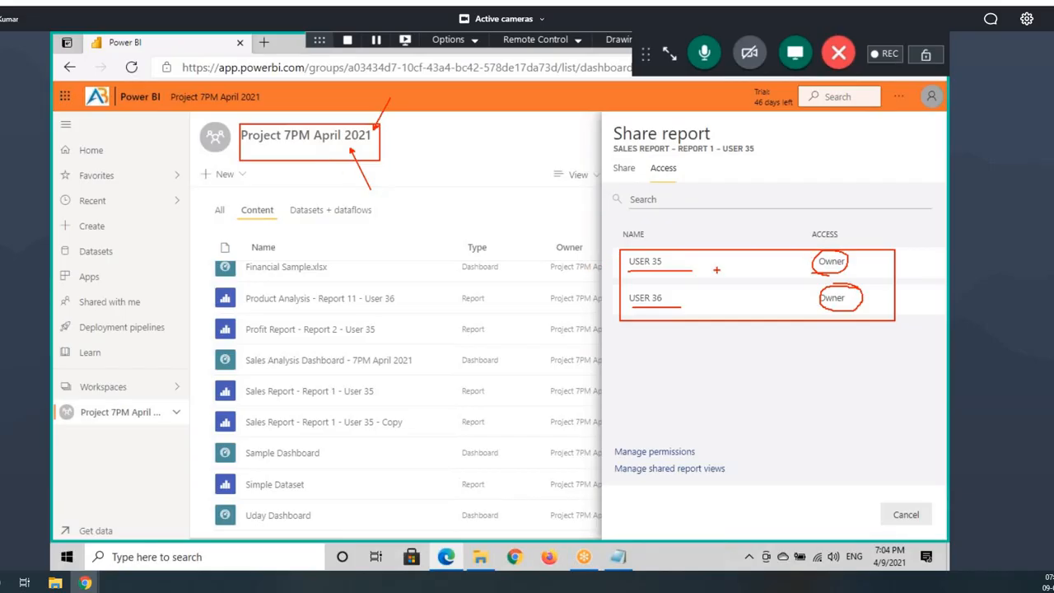
{"action": "mouse_move", "coordinate": [811, 249]}
{"action": "left_mouse_down"}
{"action": "mouse_move", "coordinate": [849, 316]}
{"action": "mouse_move", "coordinate": [824, 243]}
{"action": "mouse_move", "coordinate": [919, 239]}
{"action": "left_mouse_up"}
{"action": "key", "text": "Escape"}
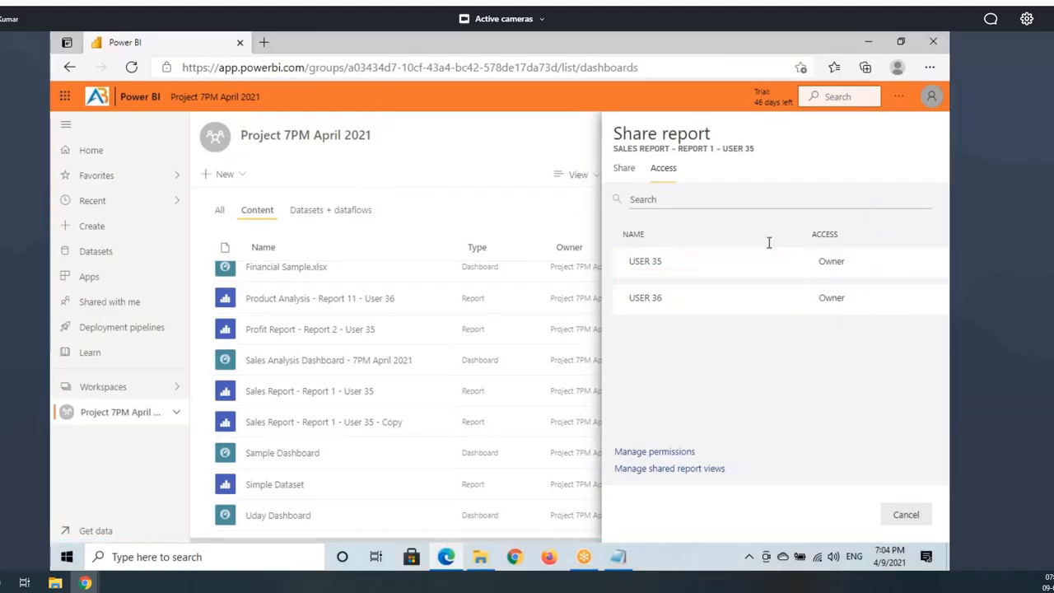
{"action": "left_click", "coordinate": [622, 175]}
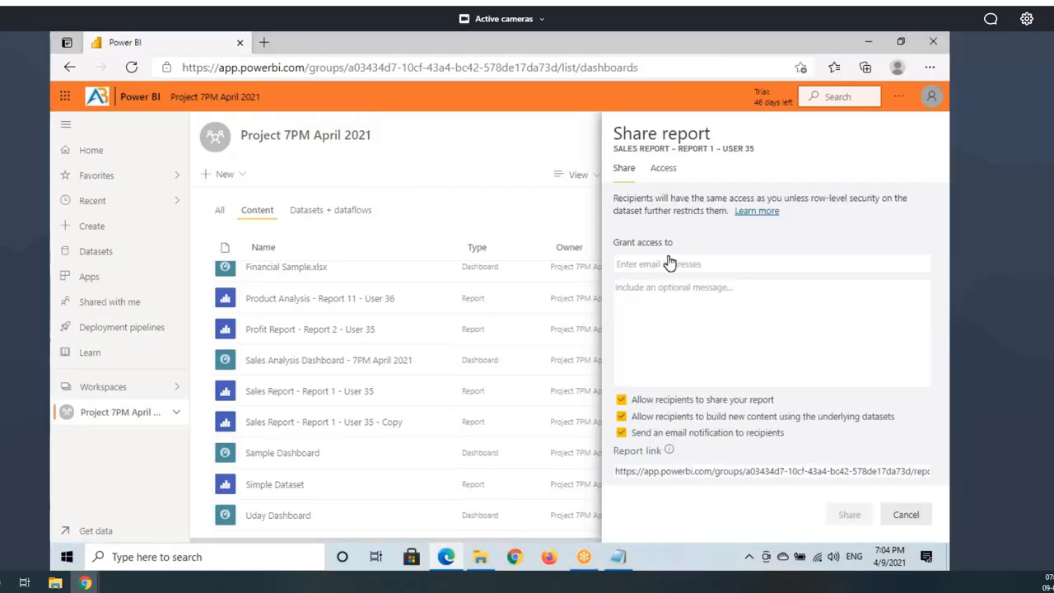
{"action": "left_click", "coordinate": [663, 170]}
Step: Add USER 37 as a recipient in the Grant access field by searching 'user37'
{"action": "left_click_drag", "start_coordinate": [636, 298], "coordinate": [682, 304]}
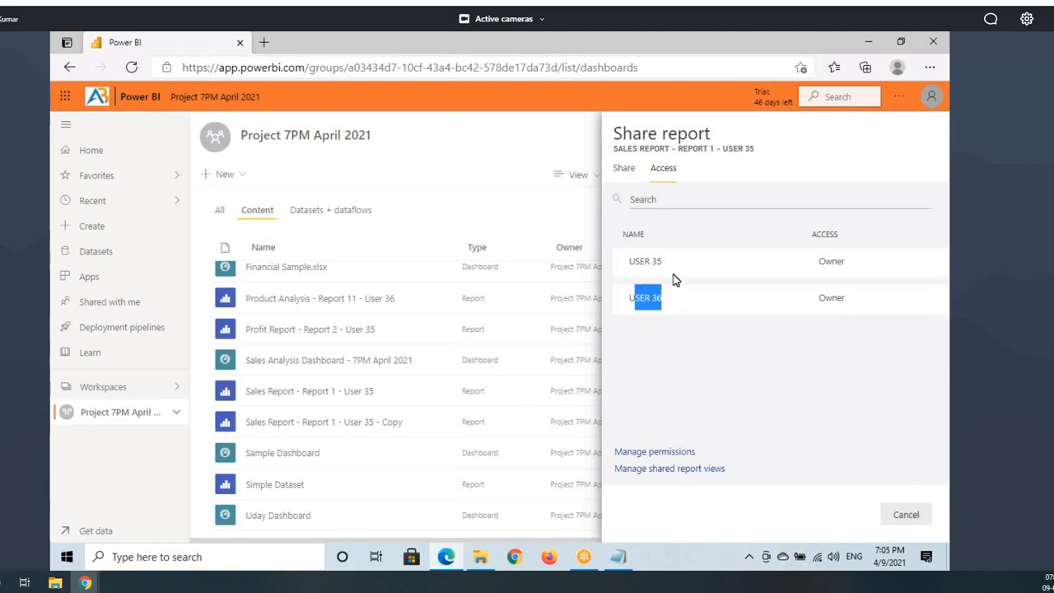
{"action": "left_click", "coordinate": [637, 196]}
{"action": "left_click", "coordinate": [624, 172]}
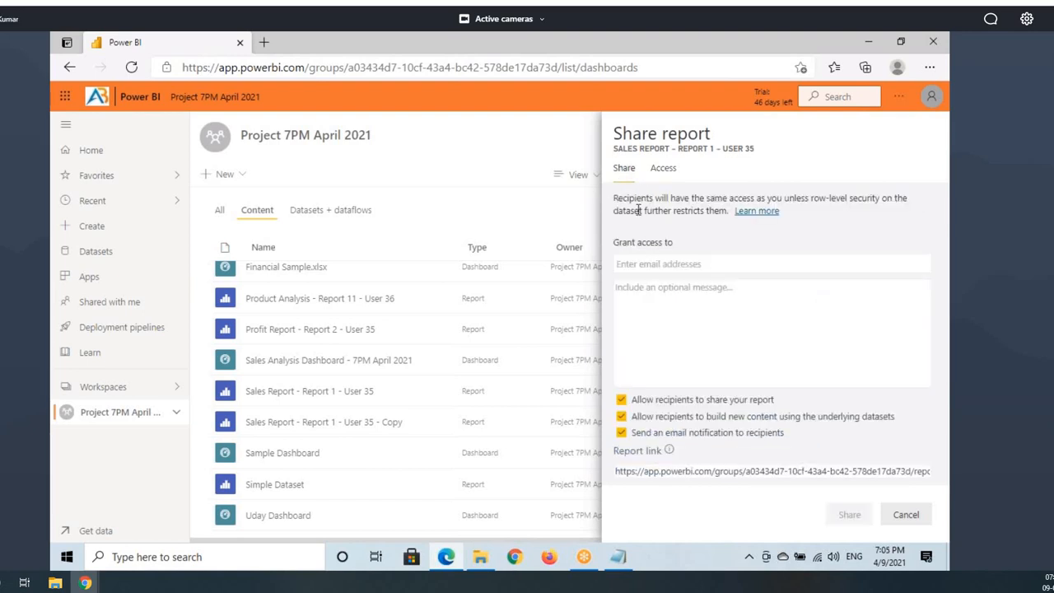
{"action": "left_click_drag", "start_coordinate": [636, 243], "coordinate": [680, 245]}
{"action": "left_click", "coordinate": [622, 263]}
{"action": "type", "text": "user37"}
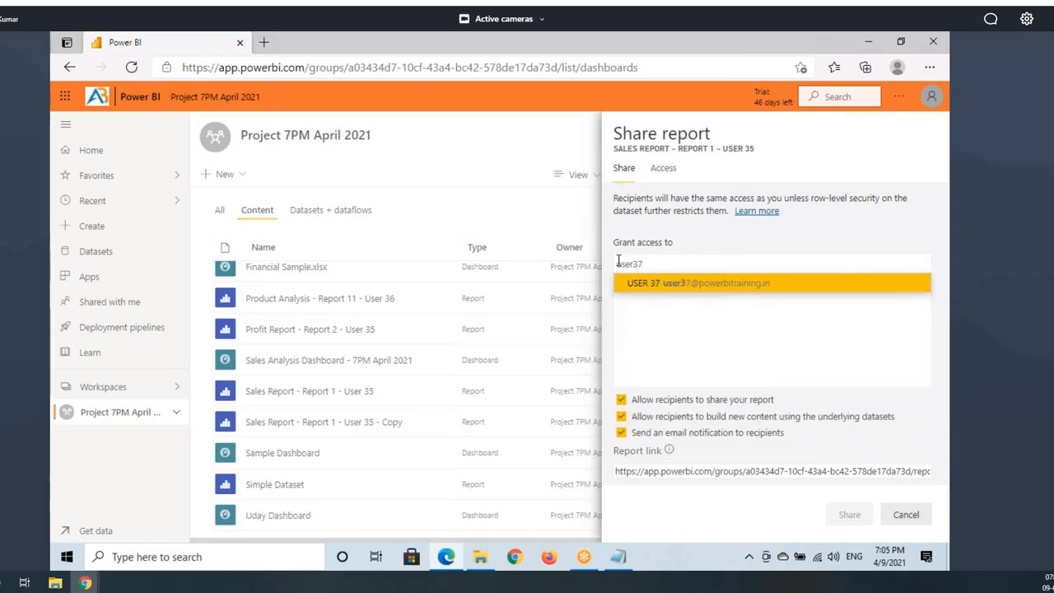
{"action": "left_click", "coordinate": [676, 282]}
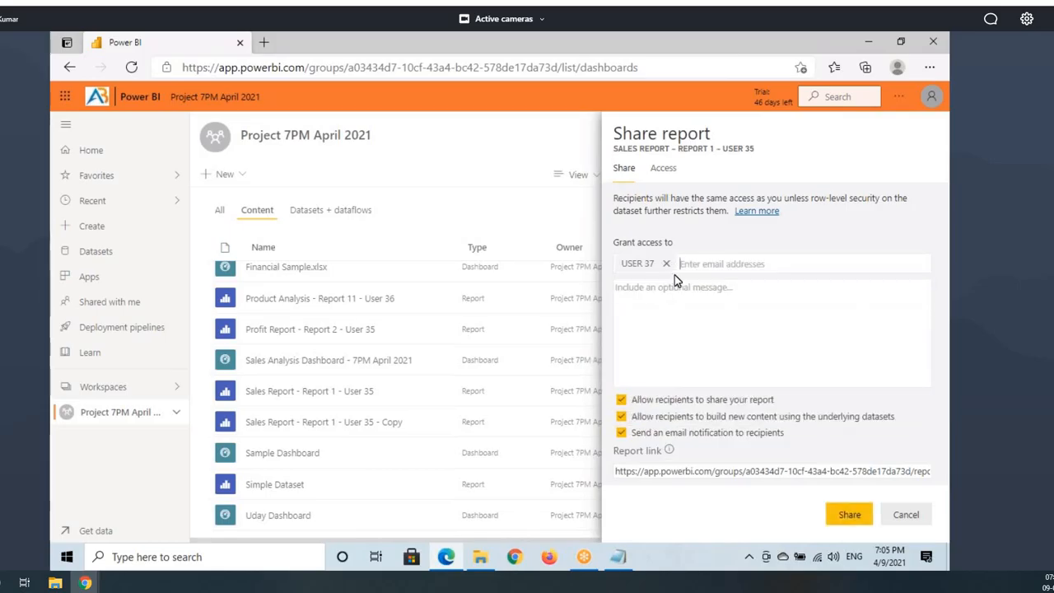
Step: Add a second recipient found by searching 'user 19'
{"action": "key", "text": "ctrl+2"}
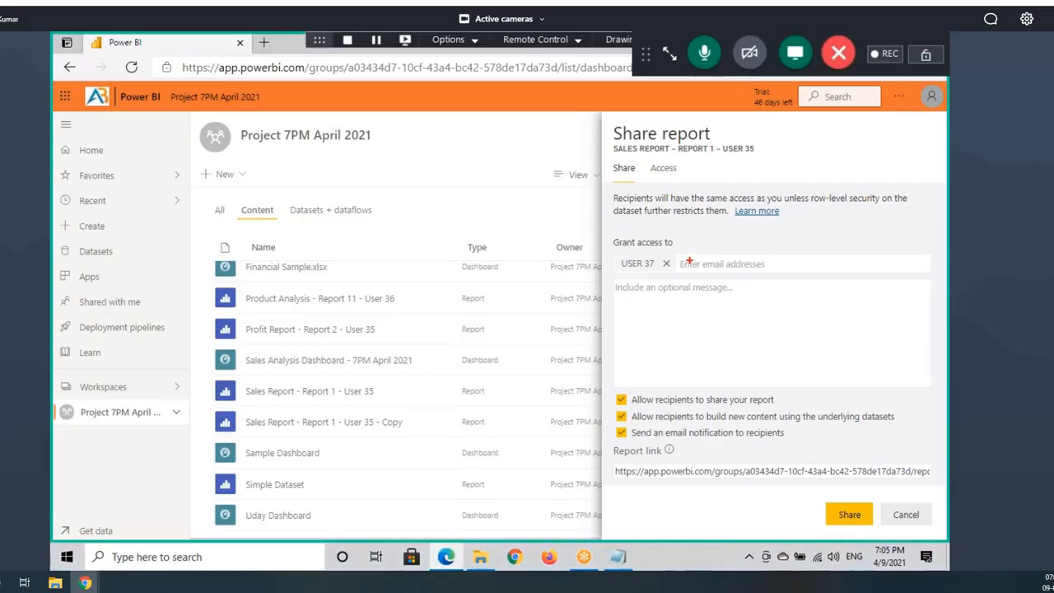
{"action": "left_click_drag", "start_coordinate": [677, 254], "coordinate": [808, 274]}
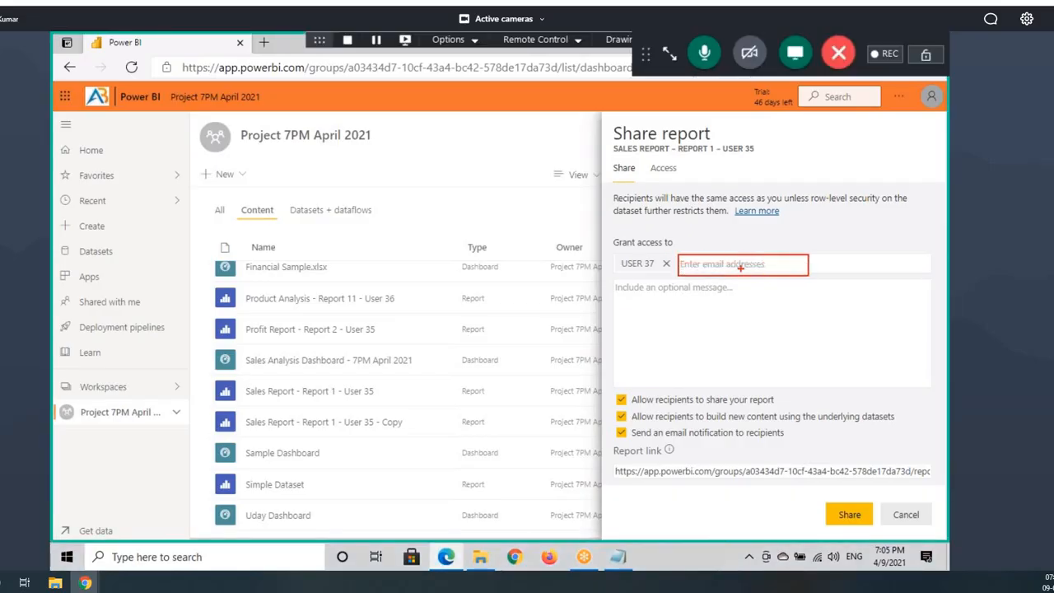
{"action": "key", "text": "Escape"}
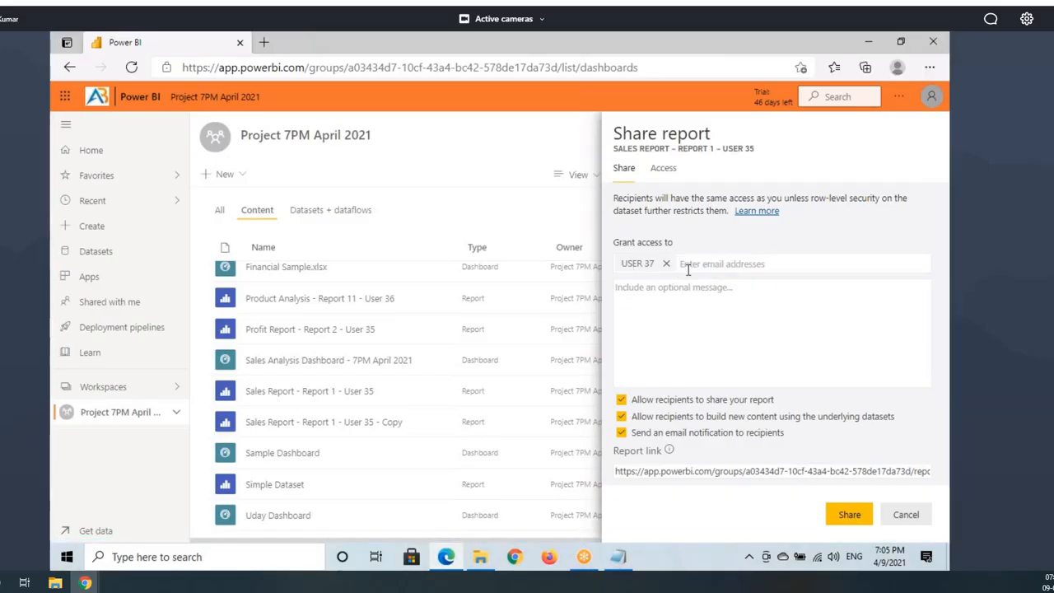
{"action": "left_click", "coordinate": [687, 265]}
{"action": "type", "text": "user"}
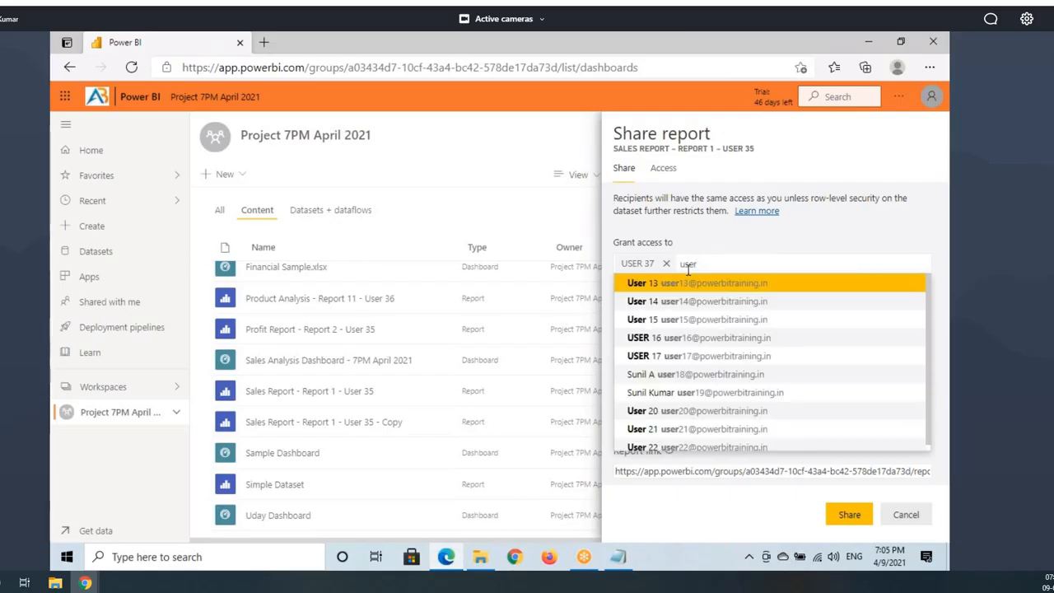
{"action": "type", "text": " 19"}
{"action": "left_click", "coordinate": [676, 284]}
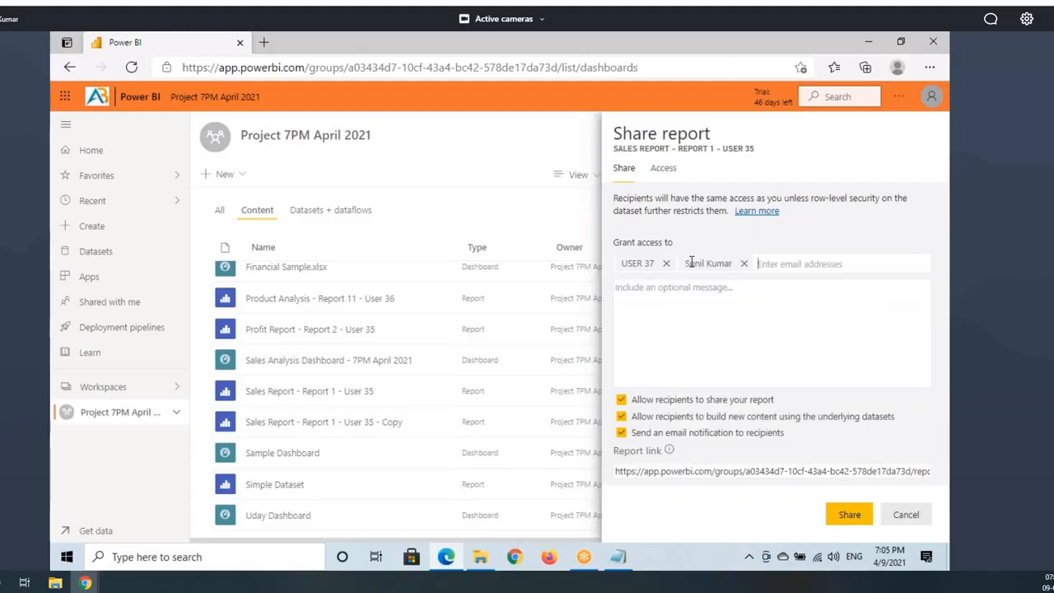
{"action": "left_click", "coordinate": [648, 303]}
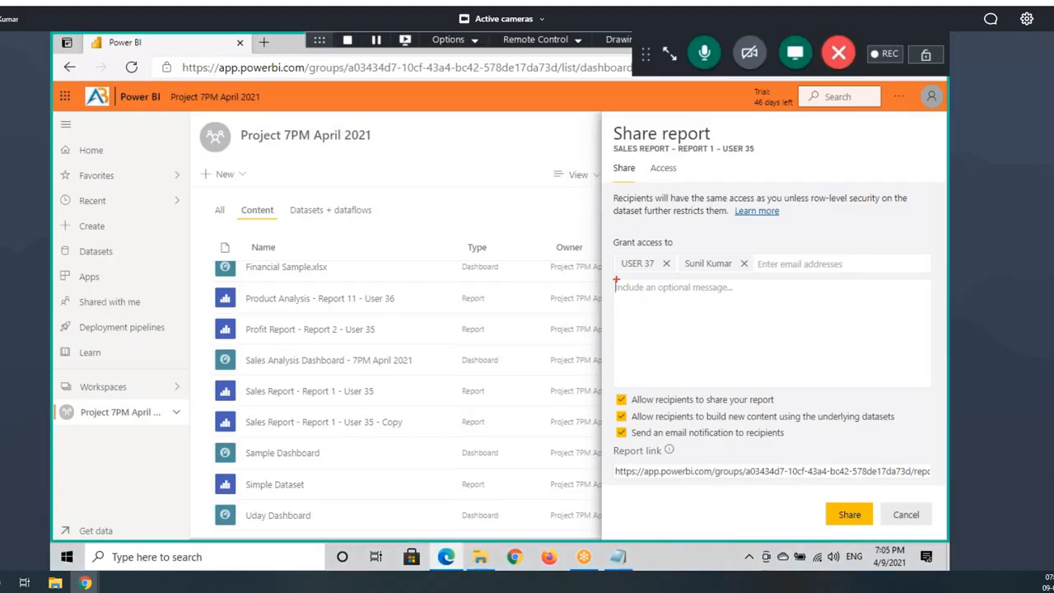
Step: Review the two recipients and the three enabled sharing options in the Share report pane
{"action": "mouse_move", "coordinate": [615, 279]}
{"action": "left_mouse_down"}
{"action": "mouse_move", "coordinate": [671, 338]}
{"action": "mouse_move", "coordinate": [878, 389]}
{"action": "mouse_move", "coordinate": [930, 388]}
{"action": "left_mouse_up"}
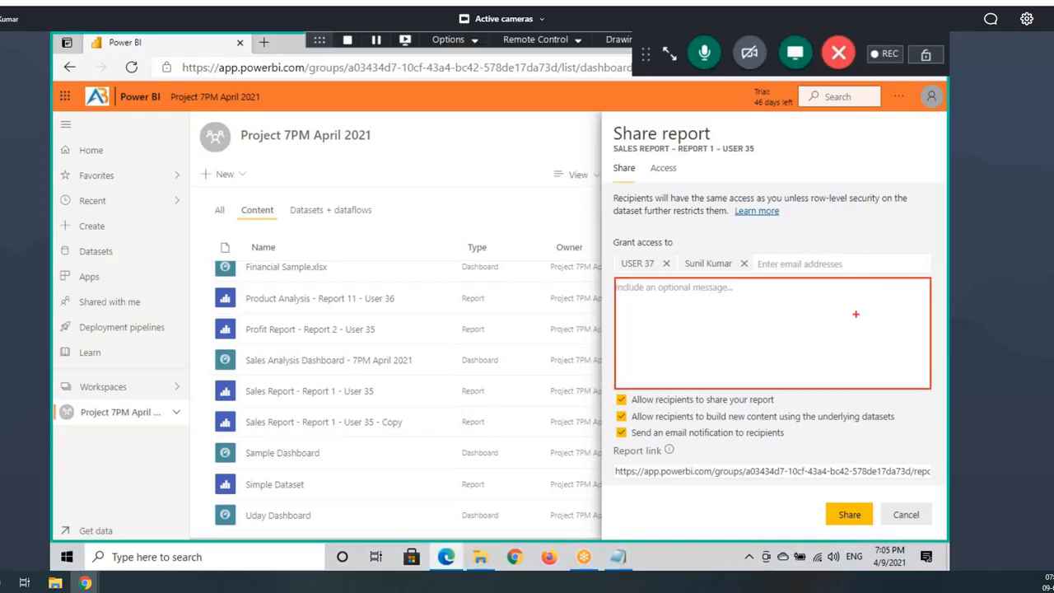
{"action": "left_click_drag", "start_coordinate": [614, 294], "coordinate": [700, 300]}
{"action": "left_click_drag", "start_coordinate": [834, 529], "coordinate": [859, 500]}
{"action": "left_click_drag", "start_coordinate": [640, 441], "coordinate": [709, 439]}
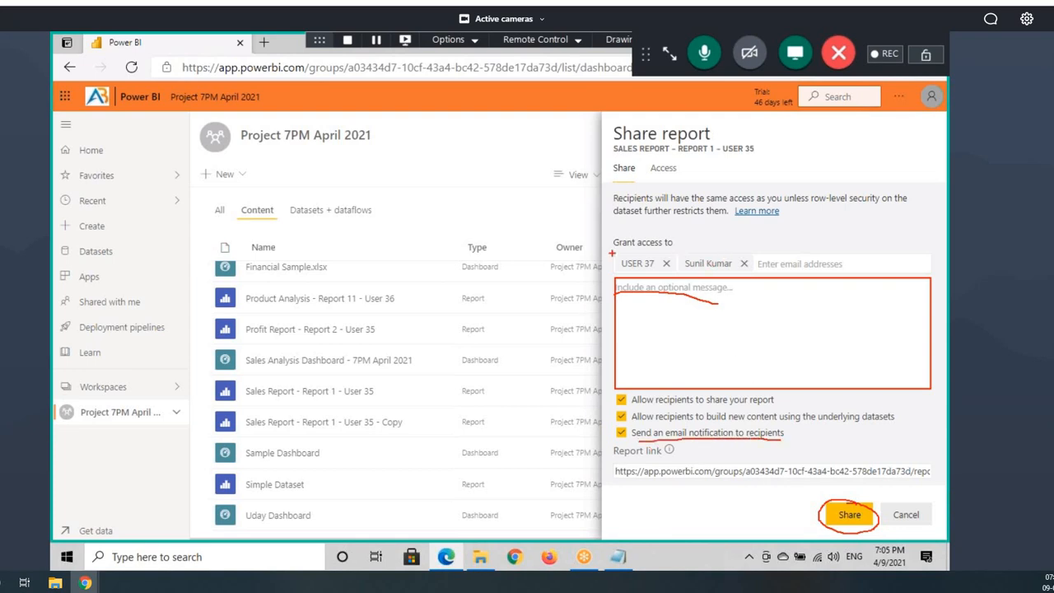
{"action": "left_click_drag", "start_coordinate": [614, 252], "coordinate": [757, 276]}
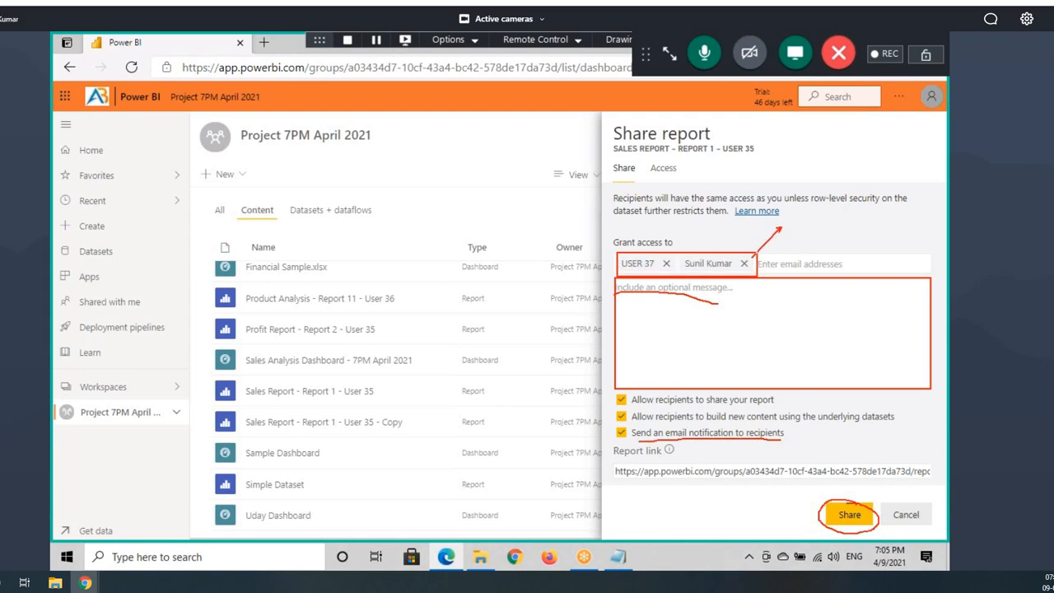
{"action": "mouse_move", "coordinate": [637, 442]}
{"action": "left_mouse_down"}
{"action": "mouse_move", "coordinate": [737, 442]}
{"action": "mouse_move", "coordinate": [633, 430]}
{"action": "mouse_move", "coordinate": [668, 446]}
{"action": "left_mouse_up"}
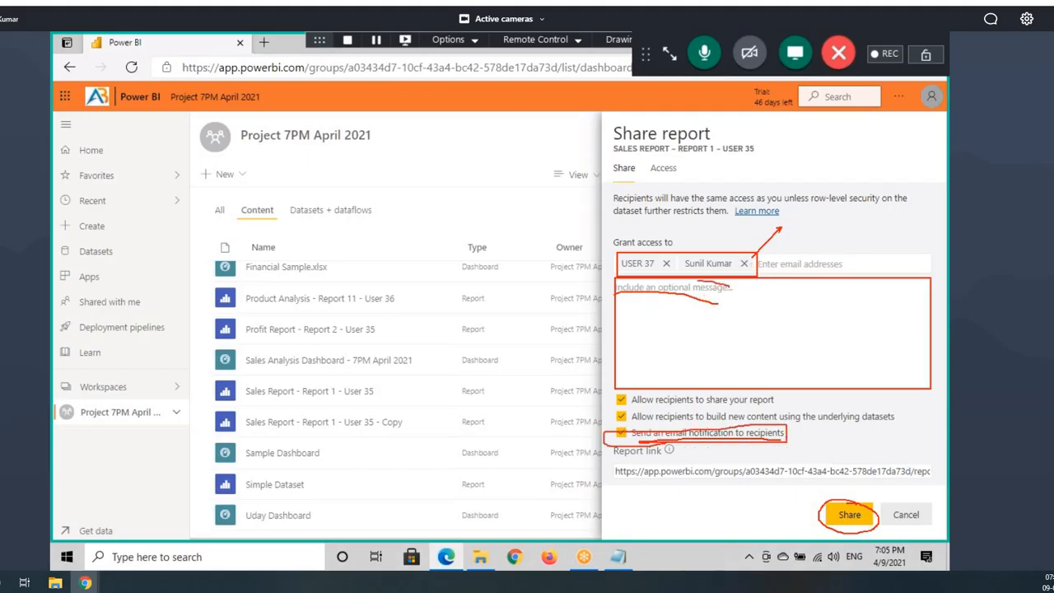
{"action": "left_click_drag", "start_coordinate": [718, 303], "coordinate": [803, 262]}
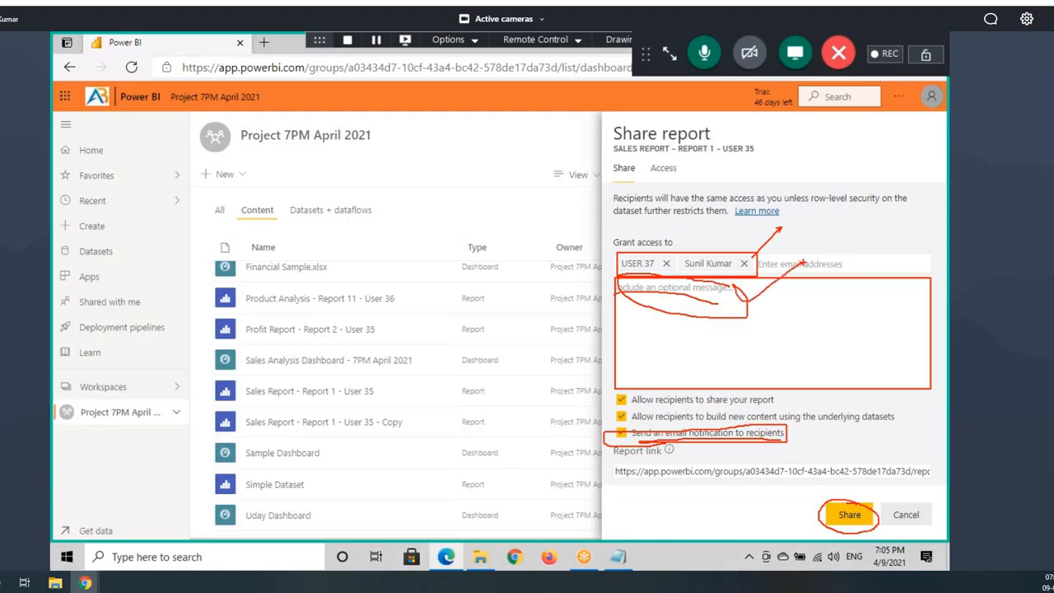
{"action": "left_click_drag", "start_coordinate": [611, 303], "coordinate": [726, 300]}
{"action": "key", "text": "Escape"}
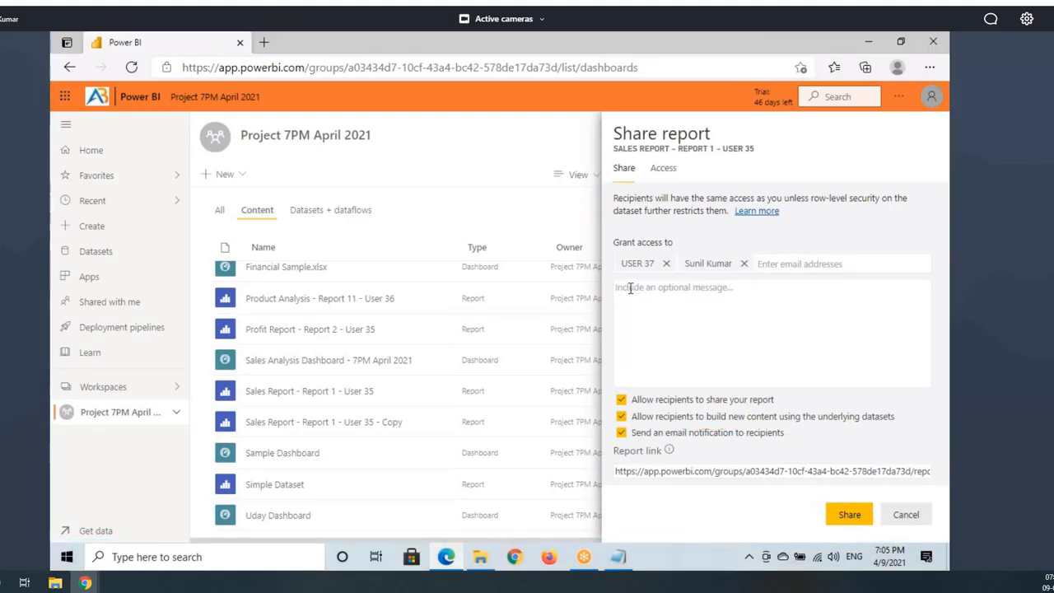
Step: Leave the message optional and keep 'Send an email notification to recipients' checked
{"action": "left_click", "coordinate": [654, 287]}
{"action": "key", "text": "ctrl+2"}
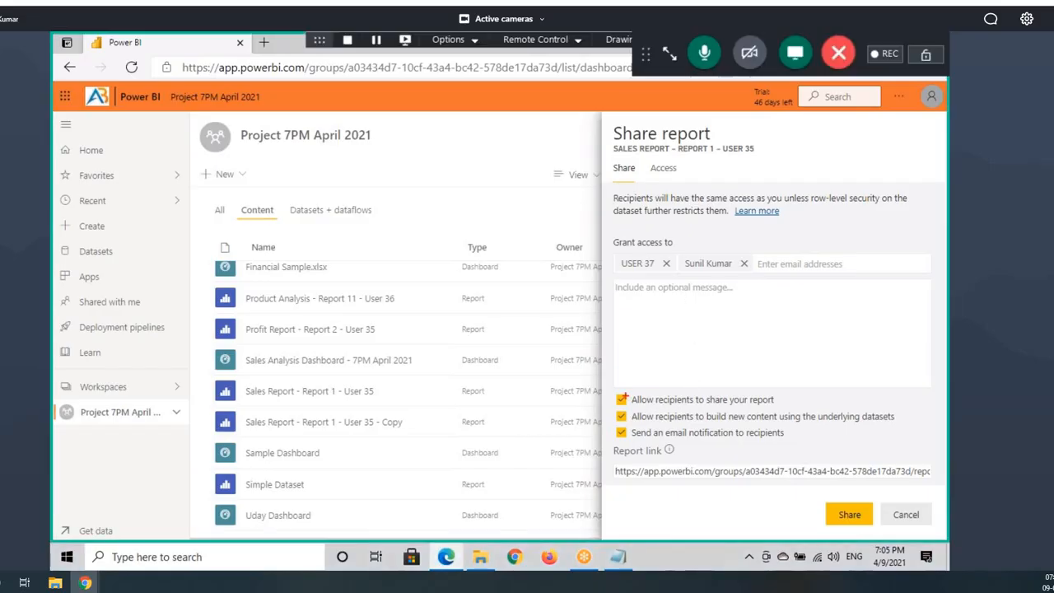
{"action": "mouse_move", "coordinate": [609, 393]}
{"action": "left_mouse_down"}
{"action": "mouse_move", "coordinate": [750, 453]}
{"action": "mouse_move", "coordinate": [807, 452]}
{"action": "left_mouse_up"}
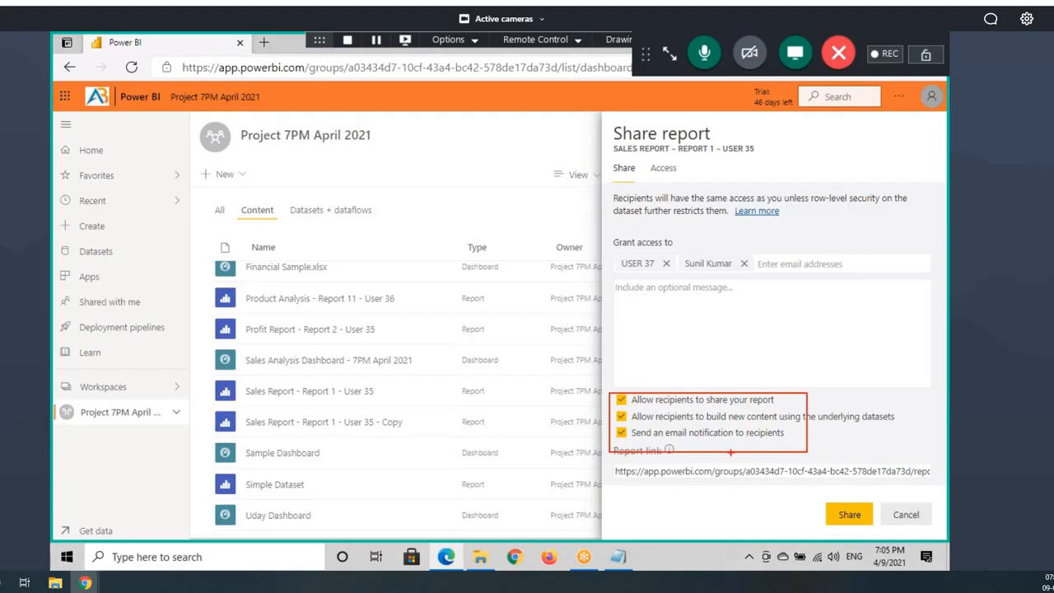
{"action": "key", "text": "Escape"}
{"action": "key", "text": "ctrl+2"}
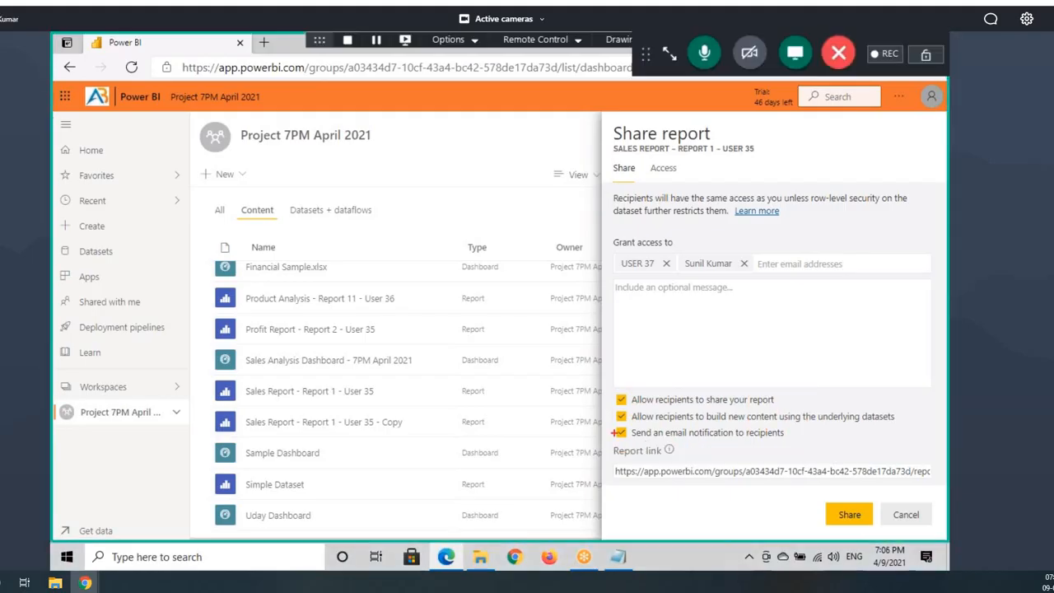
{"action": "left_click_drag", "start_coordinate": [614, 425], "coordinate": [803, 447]}
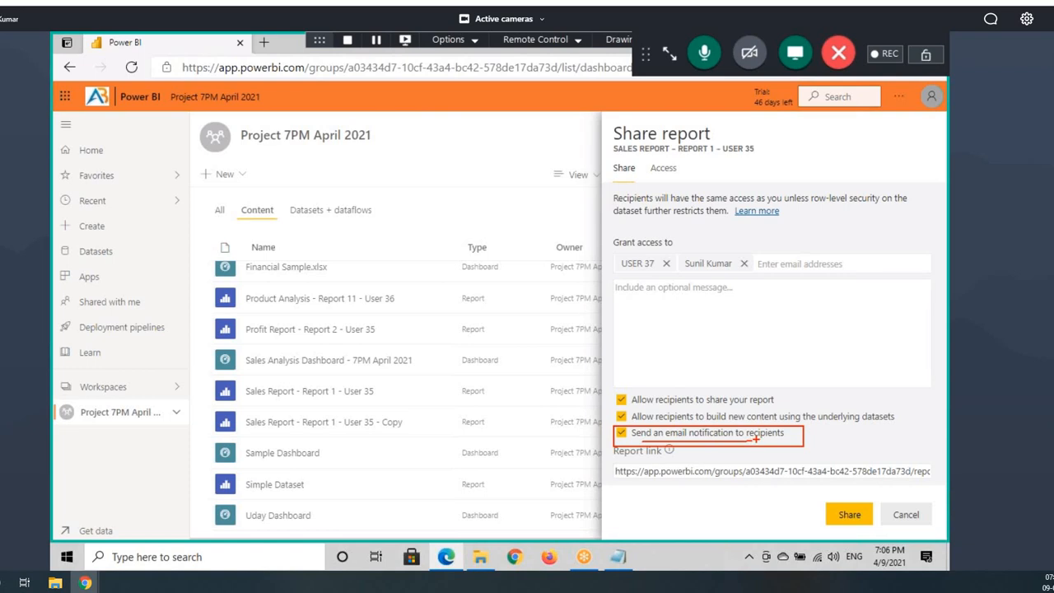
{"action": "mouse_move", "coordinate": [617, 467]}
{"action": "left_mouse_down"}
{"action": "mouse_move", "coordinate": [636, 479]}
{"action": "mouse_move", "coordinate": [929, 479]}
{"action": "left_mouse_up"}
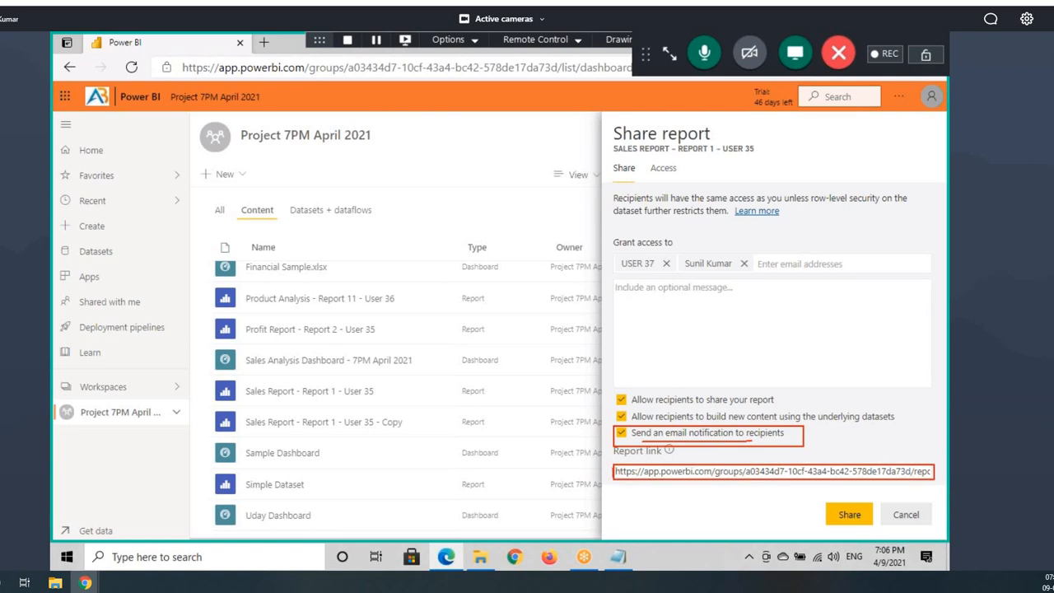
{"action": "left_click_drag", "start_coordinate": [621, 458], "coordinate": [673, 459]}
{"action": "key", "text": "Escape"}
{"action": "left_click", "coordinate": [520, 563]}
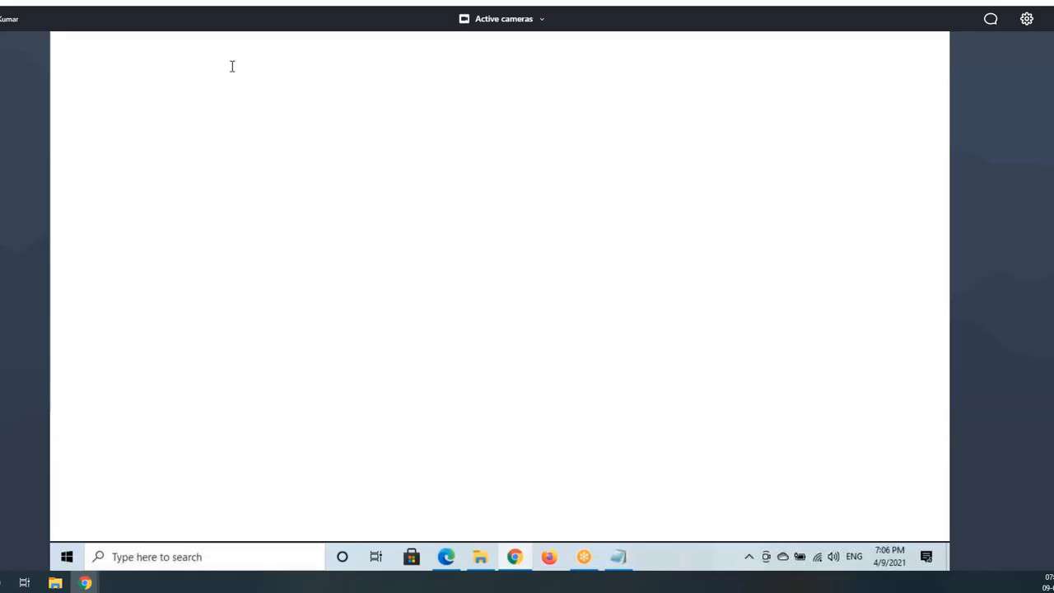
Step: Open the cPanel Redirect webmail login page in Chrome
{"action": "left_click", "coordinate": [230, 69]}
{"action": "type", "text": "w"}
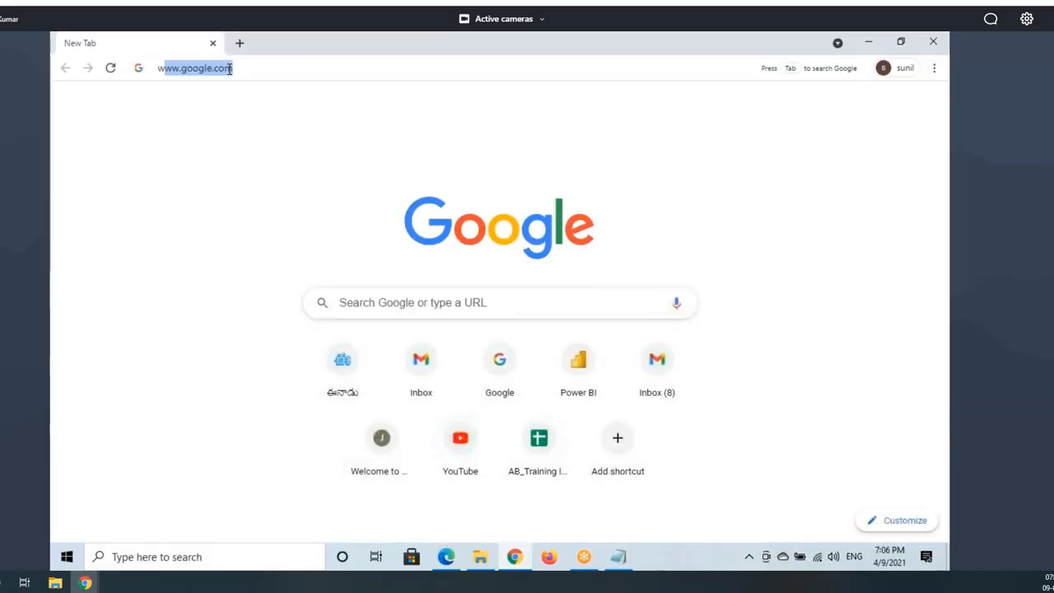
{"action": "key", "text": "BackSpace"}
{"action": "key", "text": "BackSpace"}
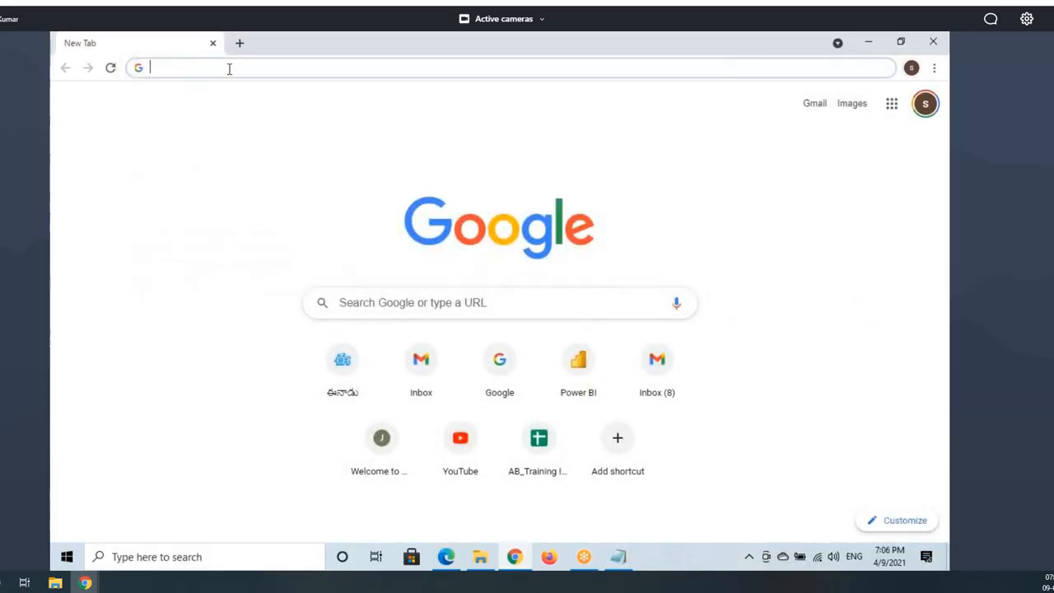
{"action": "type", "text": "webmail"}
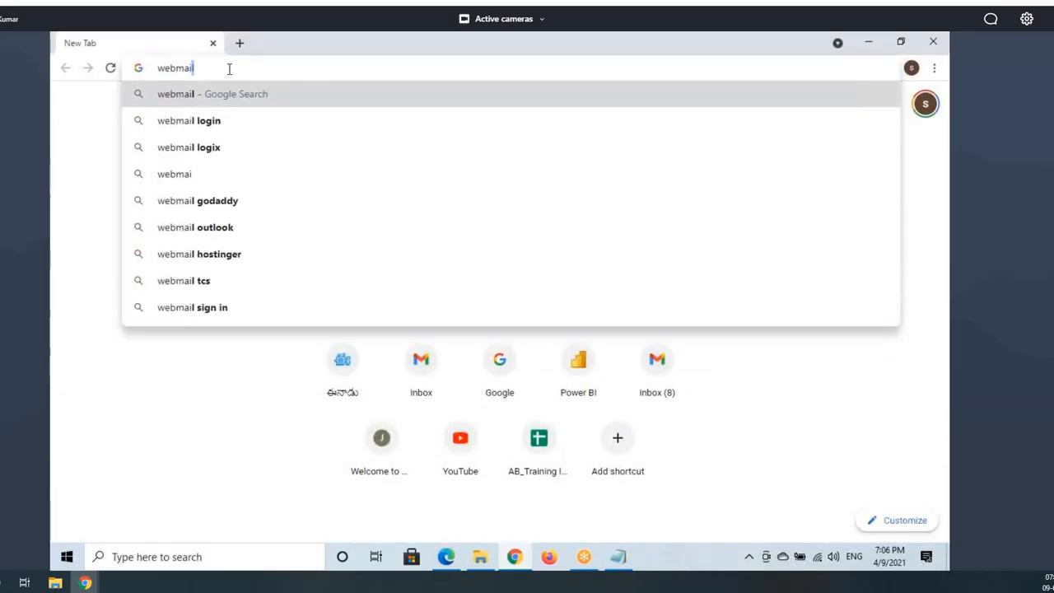
{"action": "key", "text": "BackSpace"}
{"action": "key", "text": "BackSpace"}
{"action": "key", "text": "BackSpace"}
{"action": "key", "text": "BackSpace"}
{"action": "key", "text": "BackSpace"}
{"action": "key", "text": "BackSpace"}
{"action": "key", "text": "BackSpace"}
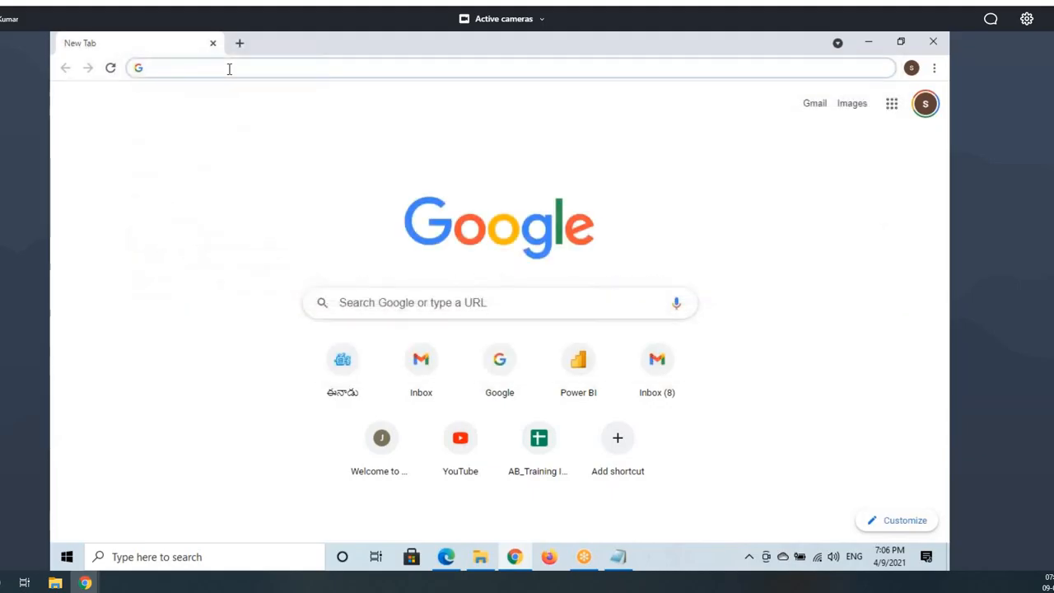
{"action": "type", "text": "po"}
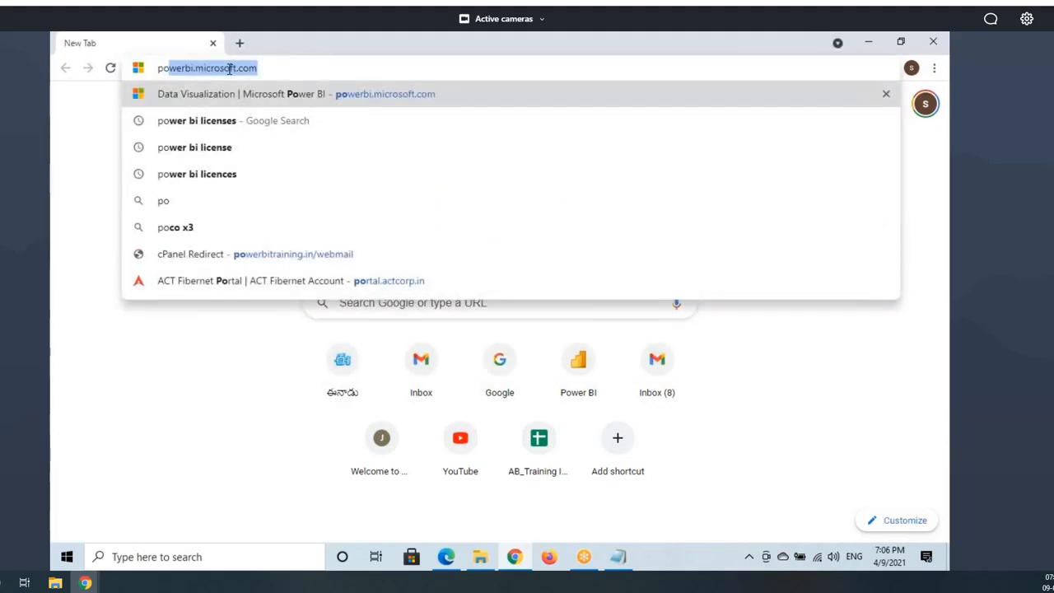
{"action": "type", "text": "wer"}
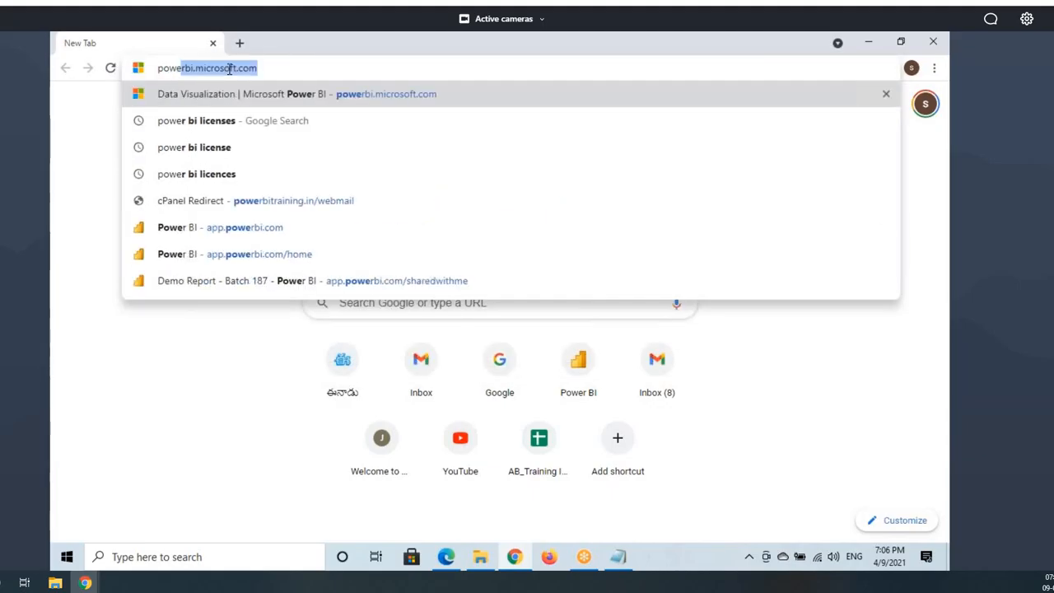
{"action": "left_click", "coordinate": [275, 207]}
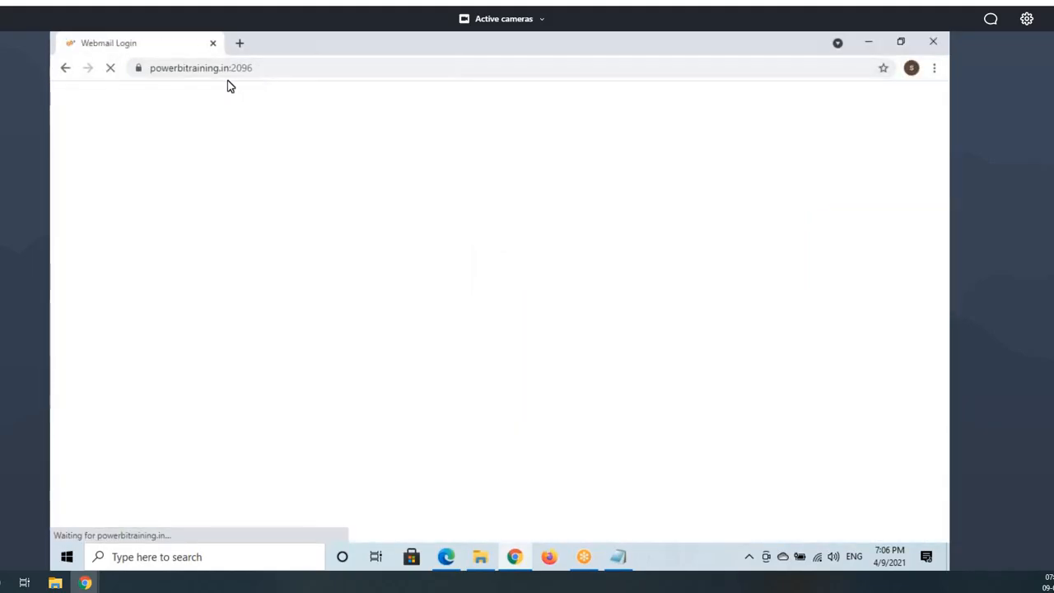
Step: Enter USER 37's webmail address, correcting the user number to 3, and the account password
{"action": "left_click", "coordinate": [431, 271]}
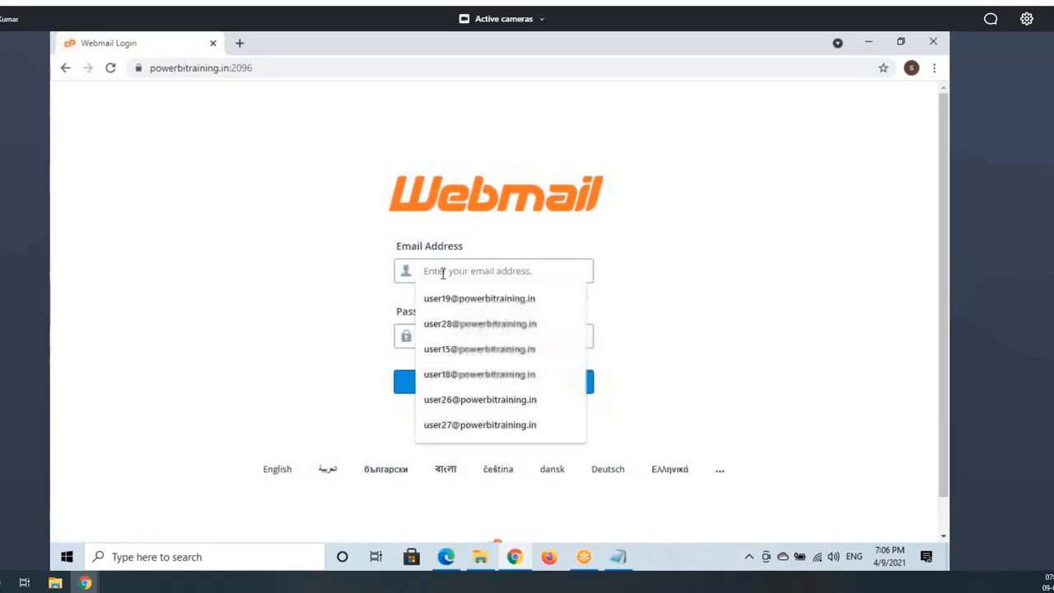
{"action": "left_click", "coordinate": [442, 426]}
{"action": "left_click", "coordinate": [449, 271]}
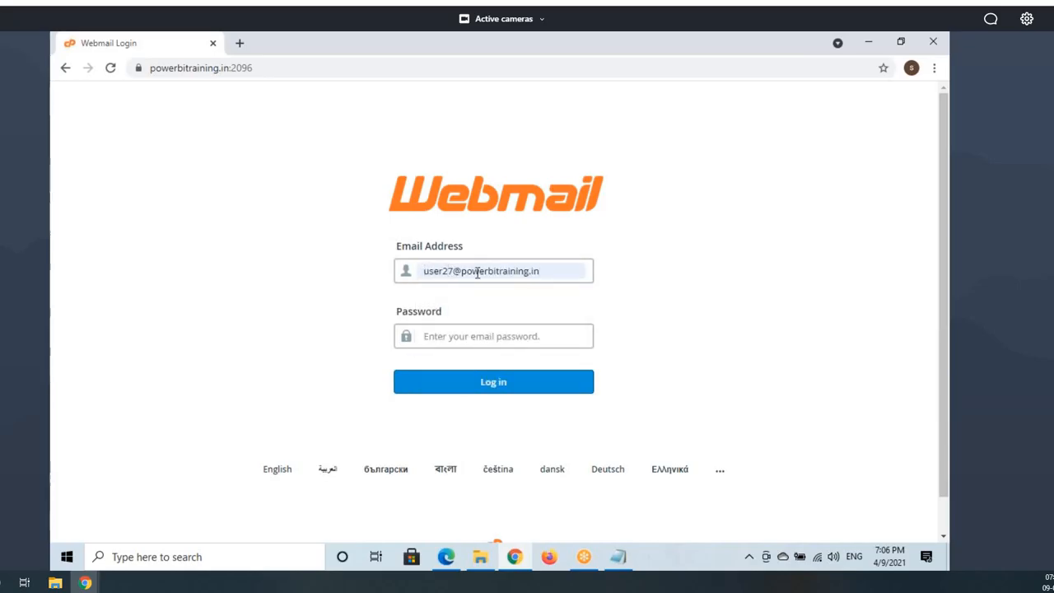
{"action": "key", "text": "BackSpace"}
{"action": "type", "text": "3"}
{"action": "left_click", "coordinate": [448, 336]}
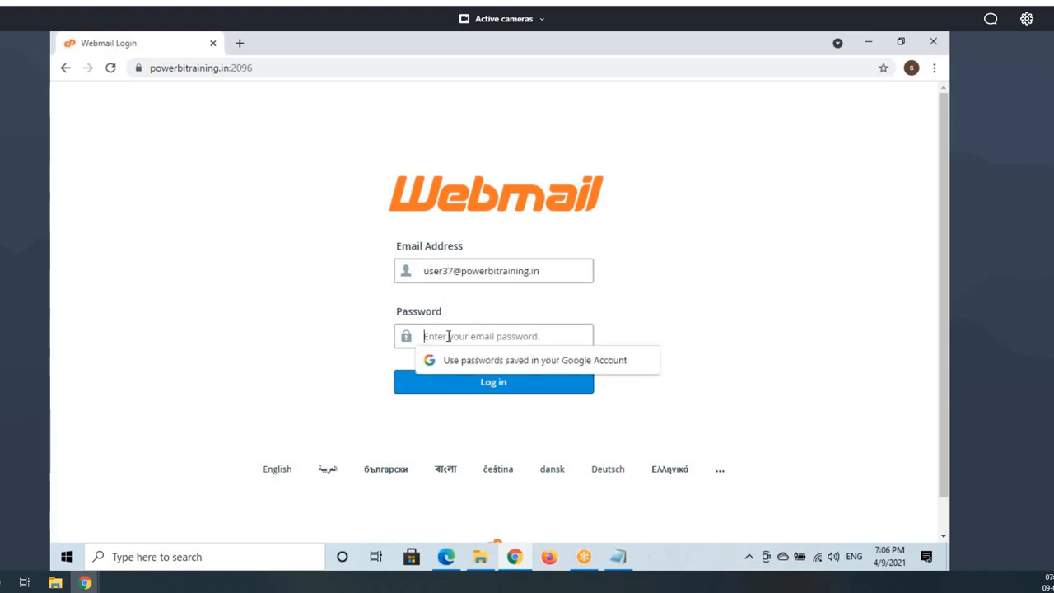
{"action": "type", "text": "p"}
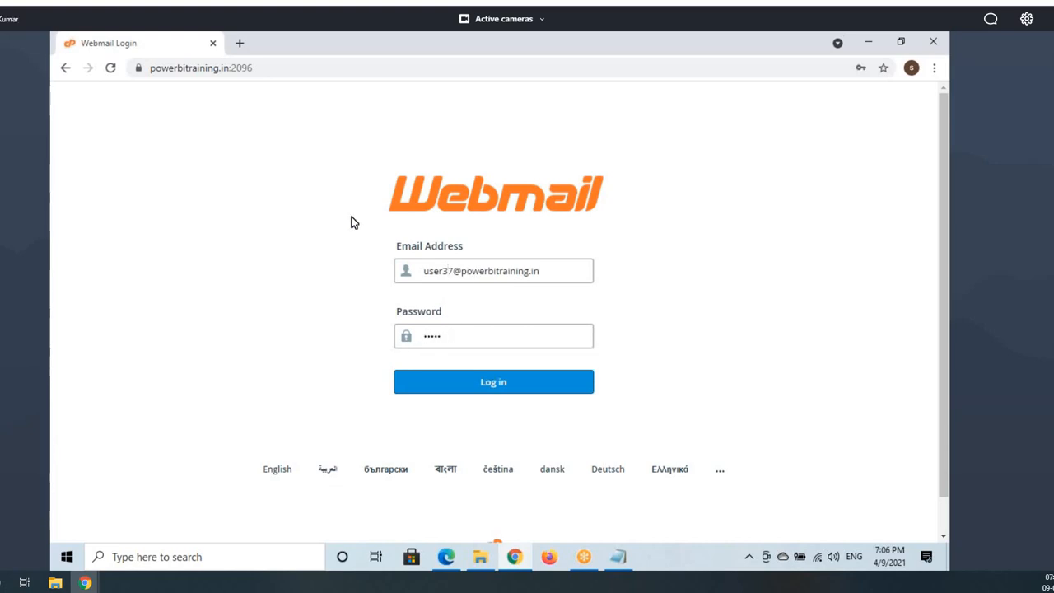
{"action": "key", "text": "BackSpace"}
{"action": "key", "text": "BackSpace"}
{"action": "key", "text": "BackSpace"}
{"action": "key", "text": "BackSpace"}
{"action": "key", "text": "BackSpace"}
{"action": "type", "text": "•••••••••"}
Step: Log in to USER 37's webmail, open the Roundcube inbox, then return to Power BI
{"action": "left_click", "coordinate": [495, 382]}
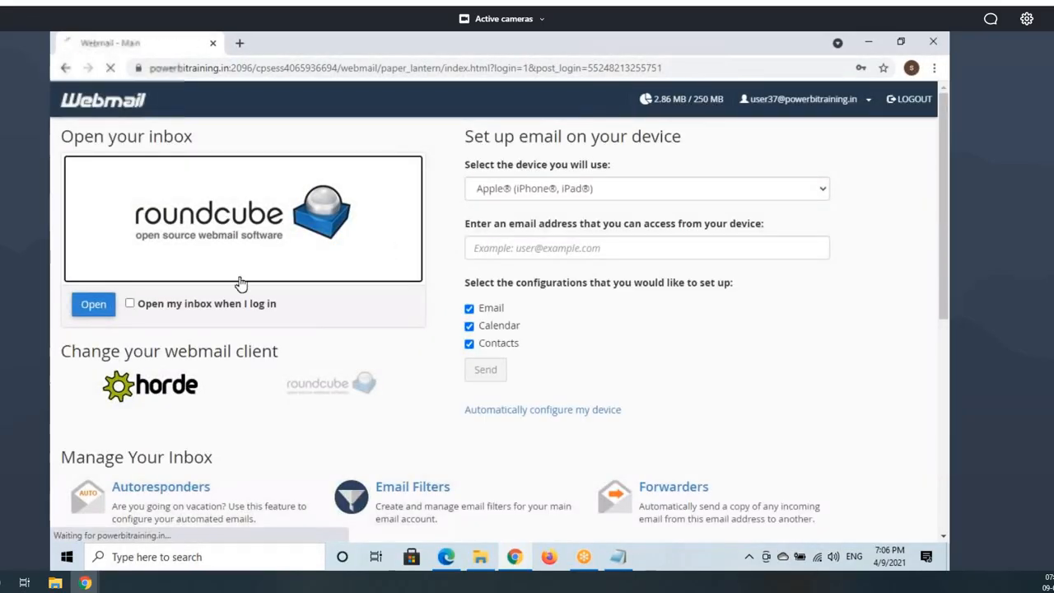
{"action": "left_click", "coordinate": [284, 272]}
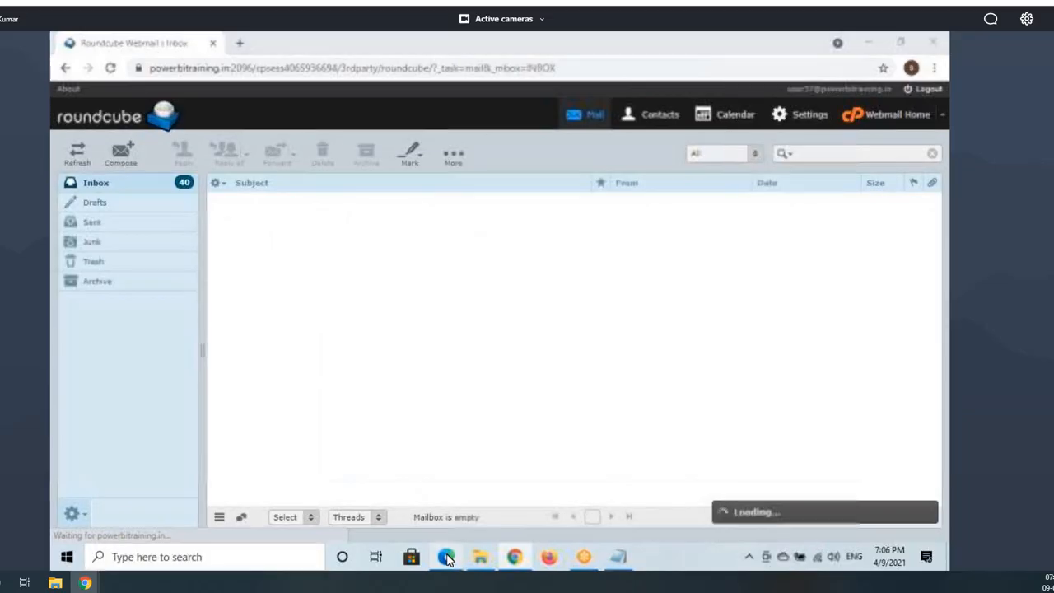
{"action": "left_click", "coordinate": [446, 559]}
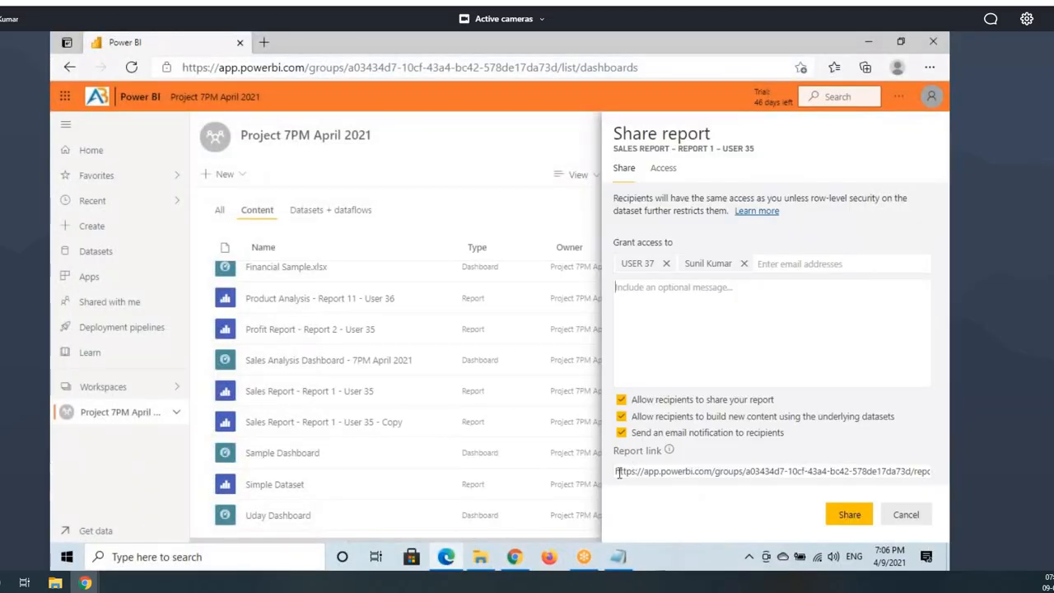
Step: Select the report link URL in the Share pane and return to the Roundcube inbox
{"action": "left_click_drag", "start_coordinate": [620, 472], "coordinate": [861, 513]}
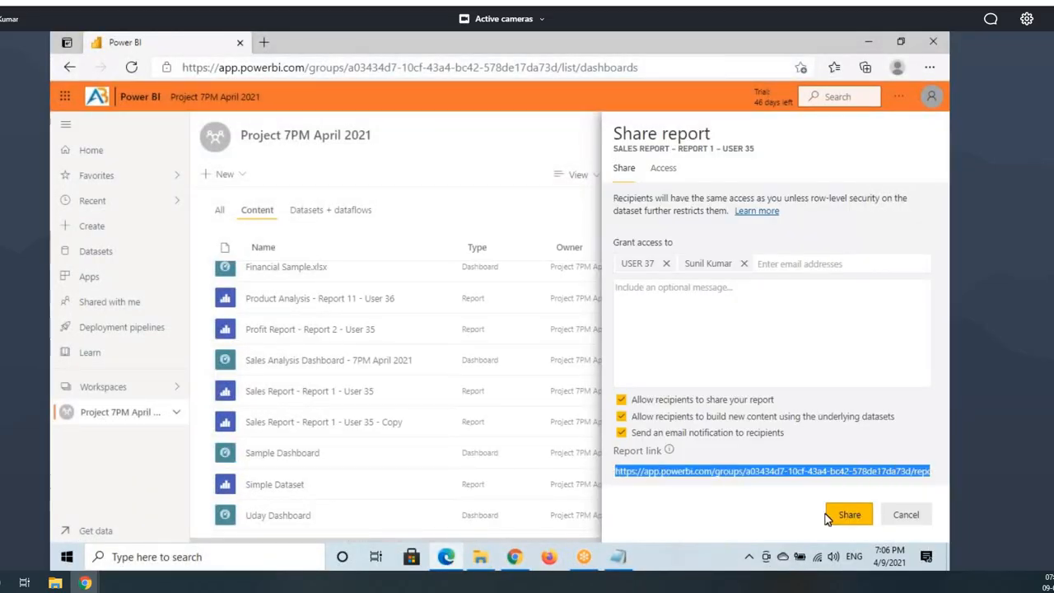
{"action": "left_click", "coordinate": [516, 559]}
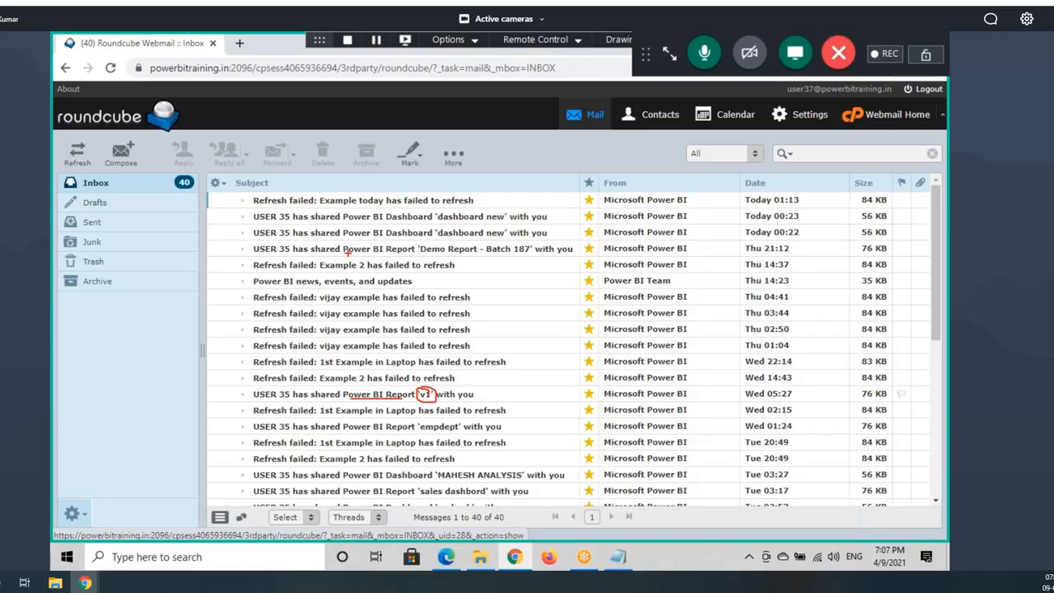
Step: Open USER 35's 'dashboard new' share notification and display its blocked images
{"action": "left_click_drag", "start_coordinate": [352, 222], "coordinate": [430, 225]}
{"action": "left_click", "coordinate": [459, 222]}
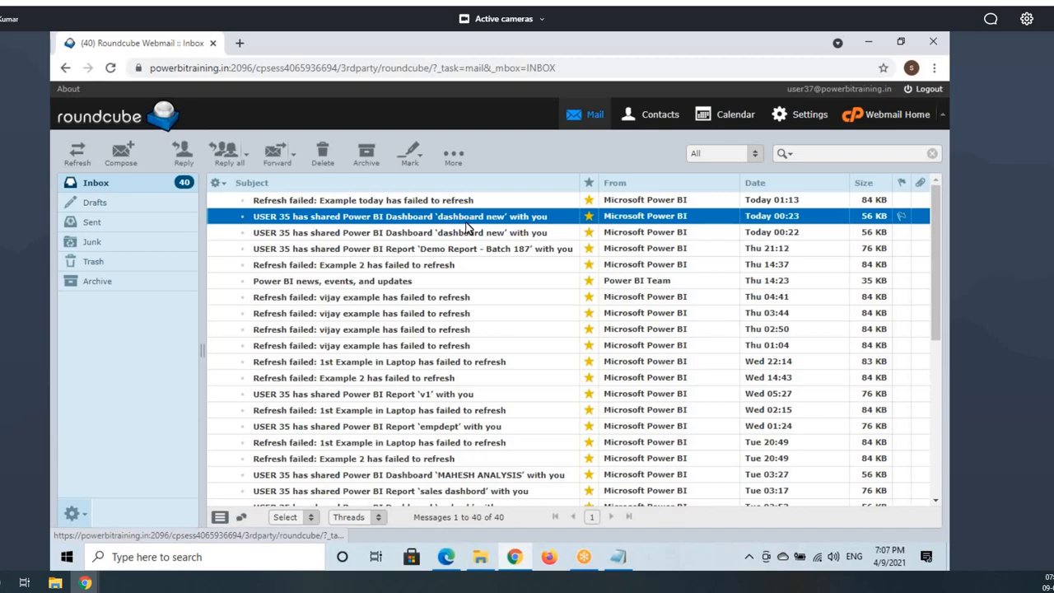
{"action": "double_click", "coordinate": [466, 221]}
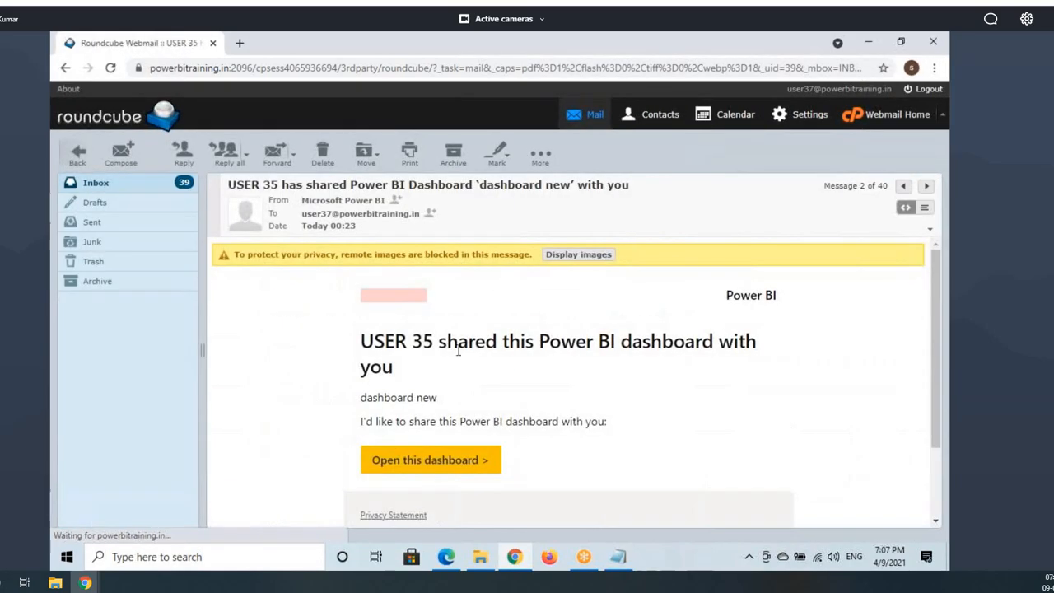
{"action": "left_click", "coordinate": [578, 255]}
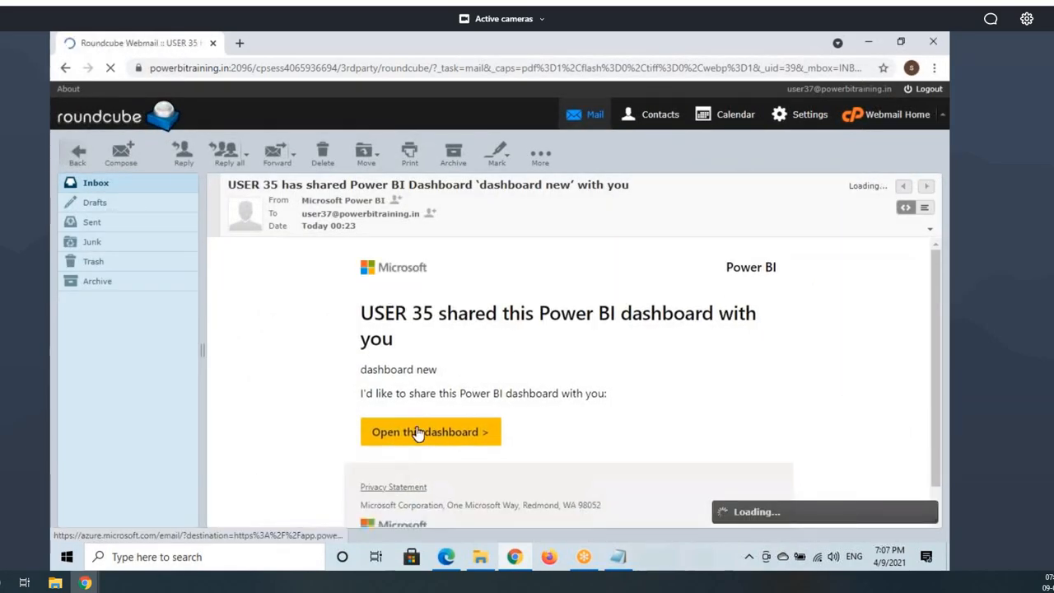
Step: Mark up the notification's Open this dashboard link, then return to the Power BI Share report pane
{"action": "key", "text": "ctrl+2"}
{"action": "mouse_move", "coordinate": [365, 416]}
{"action": "left_mouse_down"}
{"action": "mouse_move", "coordinate": [499, 446]}
{"action": "mouse_move", "coordinate": [570, 257]}
{"action": "left_mouse_up"}
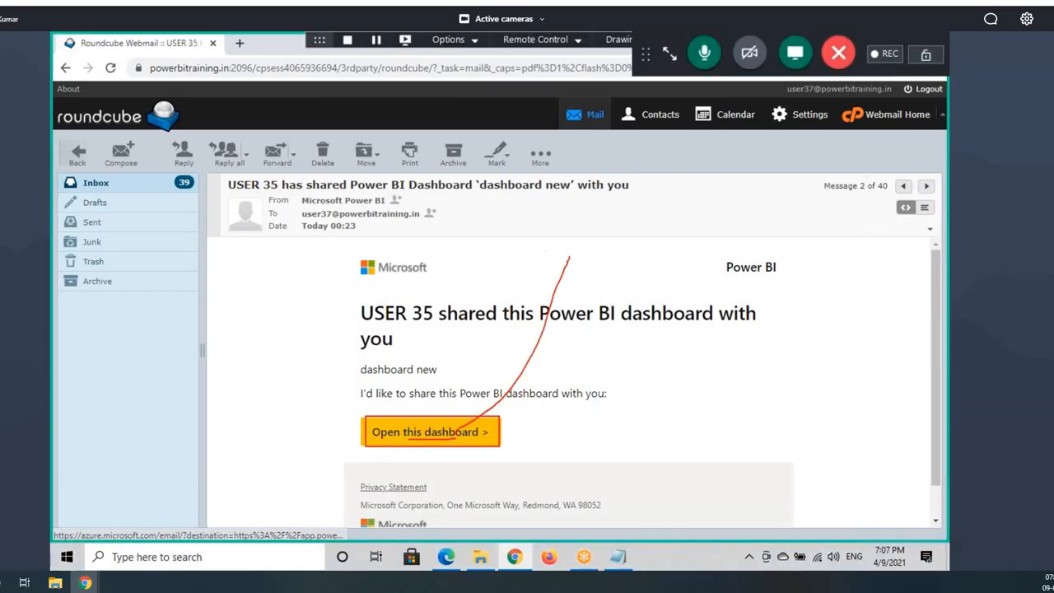
{"action": "left_click_drag", "start_coordinate": [398, 437], "coordinate": [486, 436]}
{"action": "left_click_drag", "start_coordinate": [356, 360], "coordinate": [519, 387]}
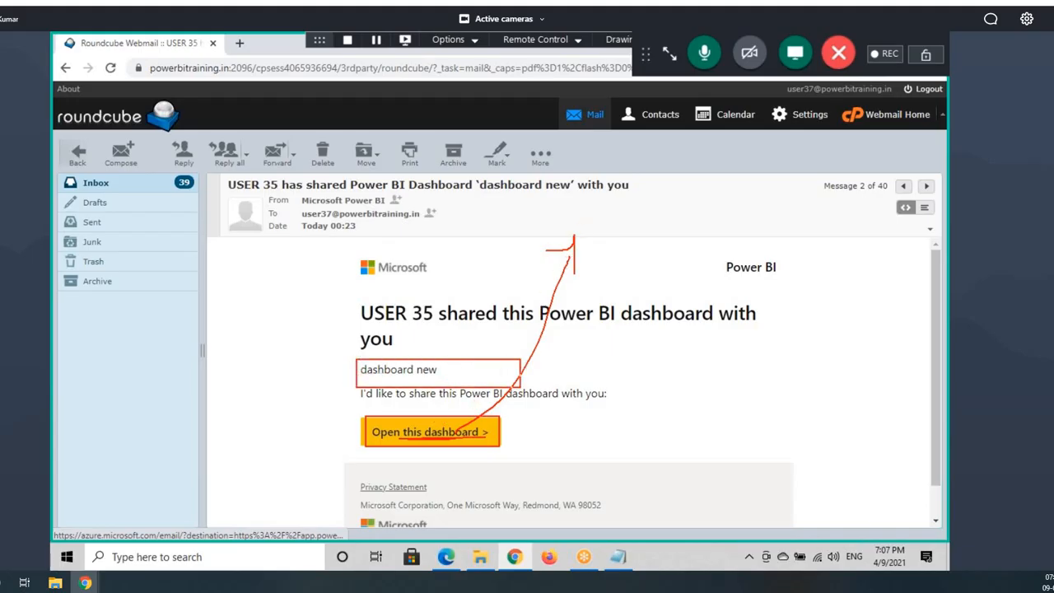
{"action": "mouse_move", "coordinate": [381, 379]}
{"action": "left_mouse_down"}
{"action": "mouse_move", "coordinate": [445, 361]}
{"action": "mouse_move", "coordinate": [422, 379]}
{"action": "mouse_move", "coordinate": [408, 368]}
{"action": "mouse_move", "coordinate": [601, 361]}
{"action": "left_mouse_up"}
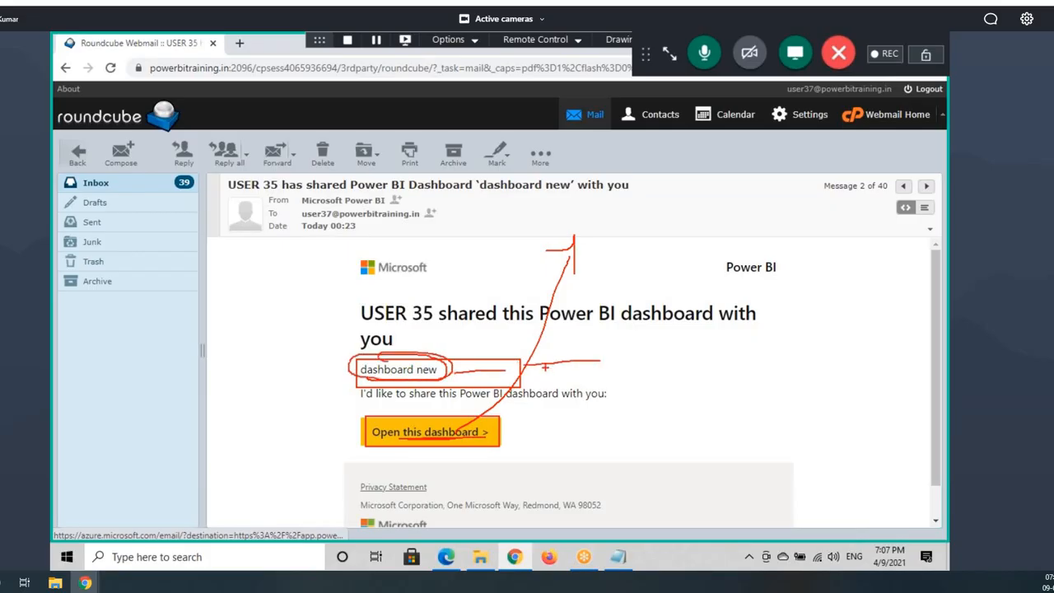
{"action": "key", "text": "Escape"}
{"action": "left_click", "coordinate": [452, 562]}
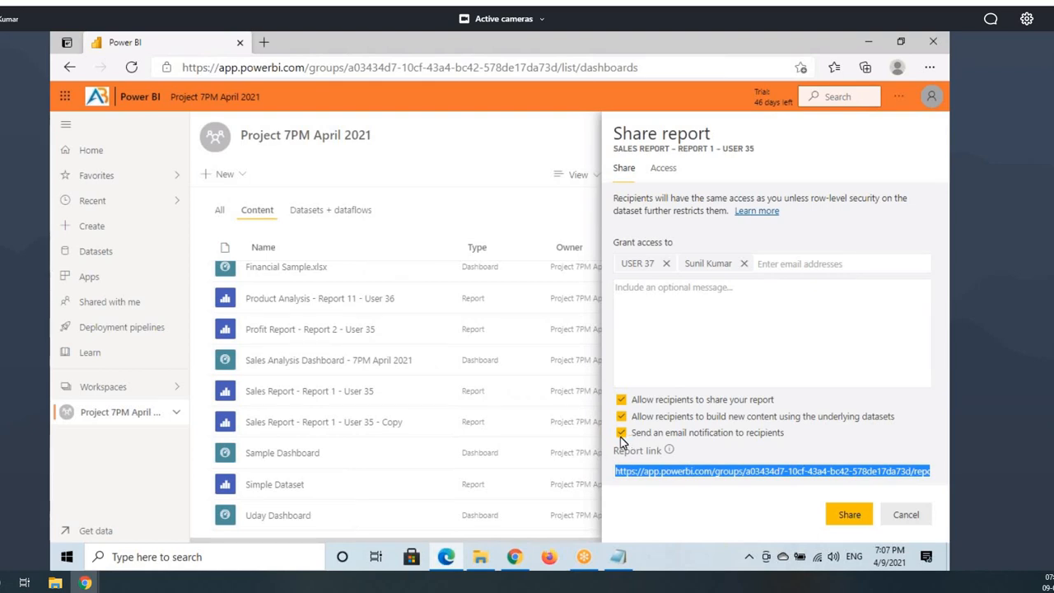
Step: Toggle email notification off and back on for the Sales Report share, keeping both recipients added
{"action": "left_click", "coordinate": [621, 433]}
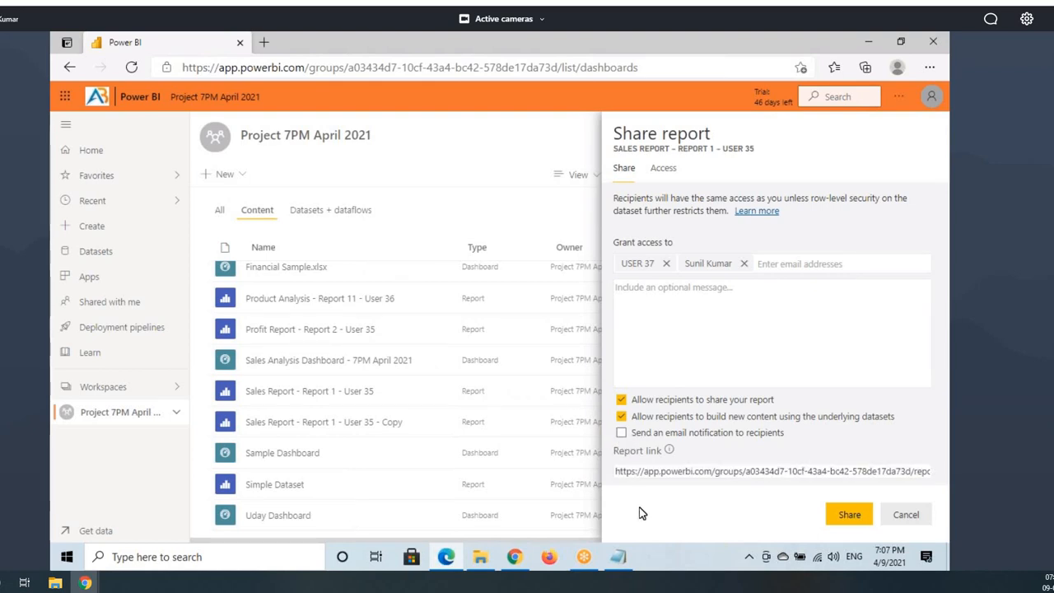
{"action": "left_click", "coordinate": [622, 433]}
{"action": "key", "text": "ctrl+shift+d"}
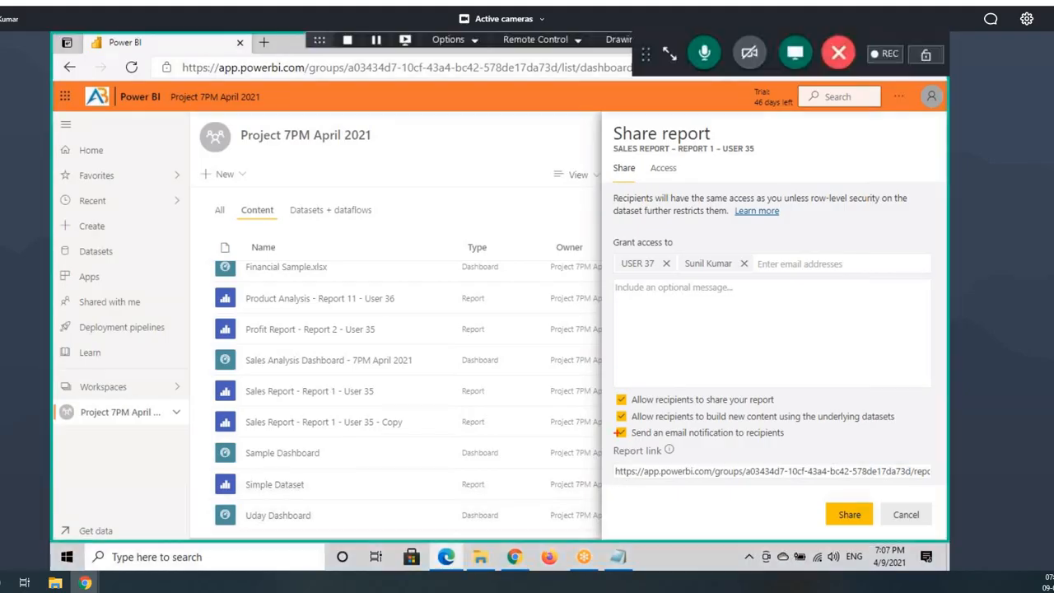
{"action": "left_click_drag", "start_coordinate": [614, 427], "coordinate": [795, 442]}
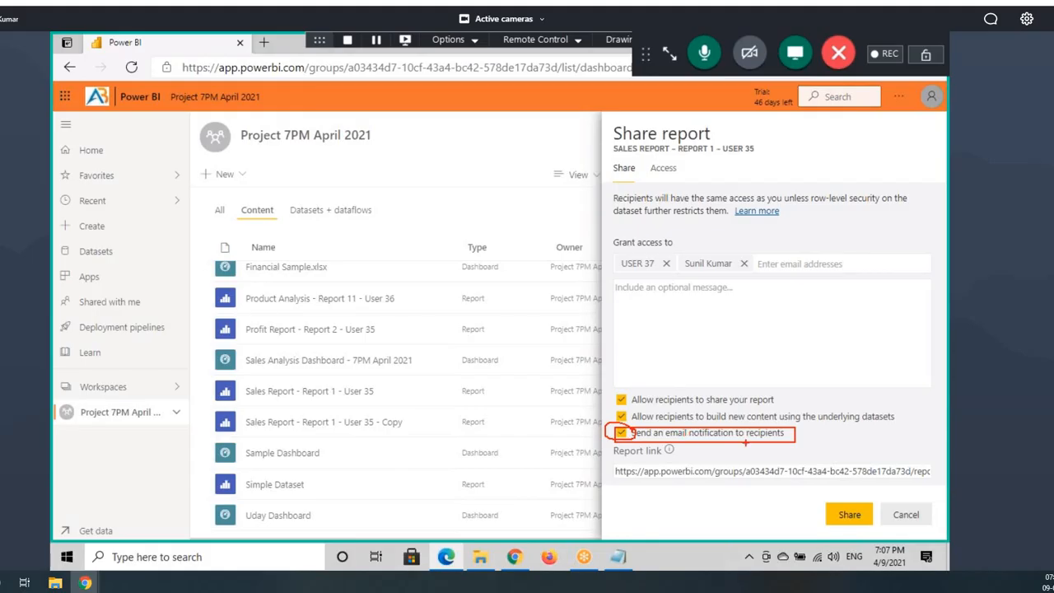
{"action": "key", "text": "ctrl+shift+d"}
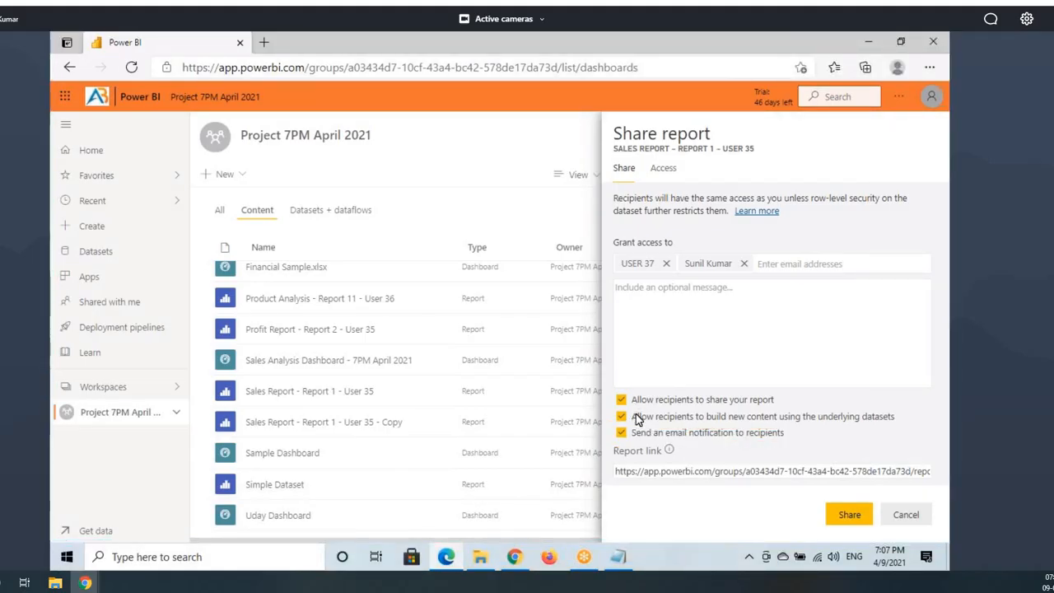
{"action": "key", "text": "ctrl+shift+d"}
{"action": "mouse_move", "coordinate": [612, 387]}
{"action": "left_mouse_down"}
{"action": "mouse_move", "coordinate": [659, 422]}
{"action": "mouse_move", "coordinate": [914, 429]}
{"action": "left_mouse_up"}
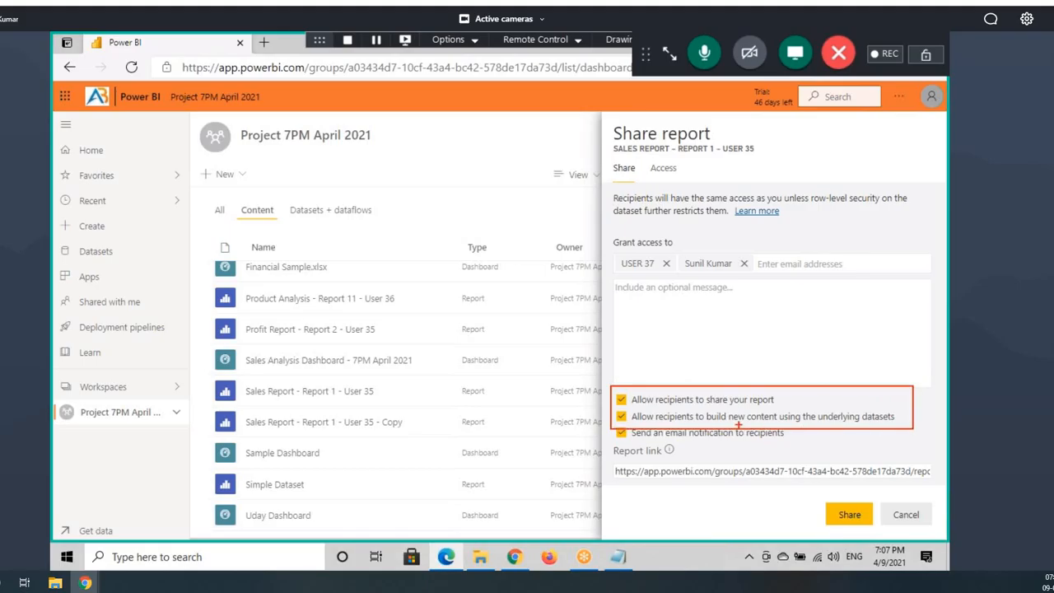
{"action": "mouse_move", "coordinate": [632, 407]}
{"action": "left_mouse_down"}
{"action": "mouse_move", "coordinate": [695, 408]}
{"action": "mouse_move", "coordinate": [707, 426]}
{"action": "left_mouse_up"}
{"action": "left_click_drag", "start_coordinate": [633, 405], "coordinate": [693, 404]}
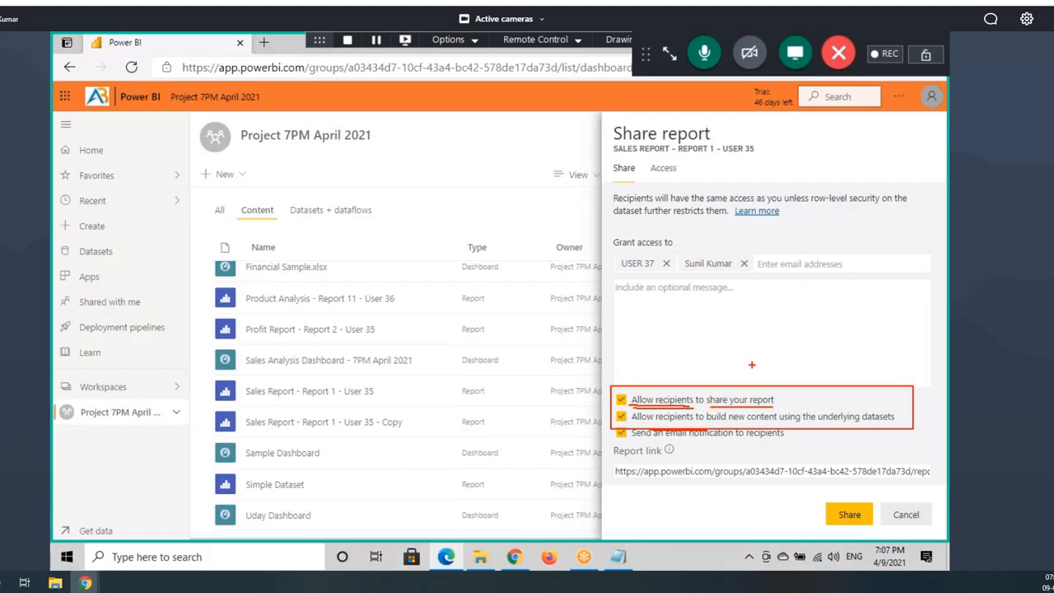
{"action": "mouse_move", "coordinate": [738, 258]}
{"action": "left_mouse_down"}
{"action": "mouse_move", "coordinate": [605, 253]}
{"action": "mouse_move", "coordinate": [763, 277]}
{"action": "mouse_move", "coordinate": [455, 216]}
{"action": "left_mouse_up"}
{"action": "left_click_drag", "start_coordinate": [519, 203], "coordinate": [484, 247]}
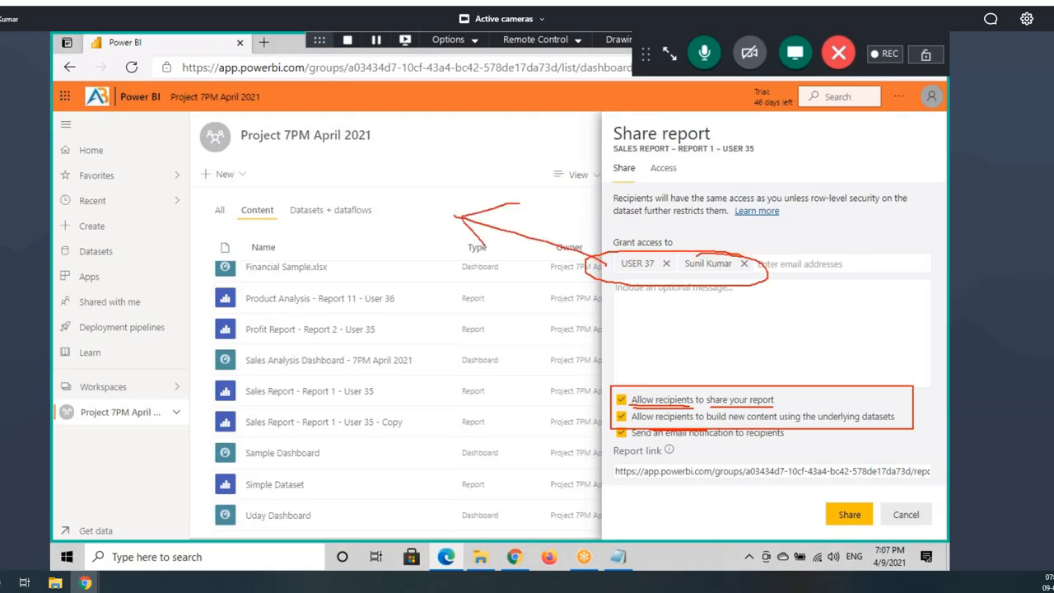
{"action": "mouse_move", "coordinate": [380, 177]}
{"action": "left_mouse_down"}
{"action": "mouse_move", "coordinate": [396, 203]}
{"action": "mouse_move", "coordinate": [404, 174]}
{"action": "left_mouse_up"}
{"action": "left_click_drag", "start_coordinate": [415, 172], "coordinate": [458, 187]}
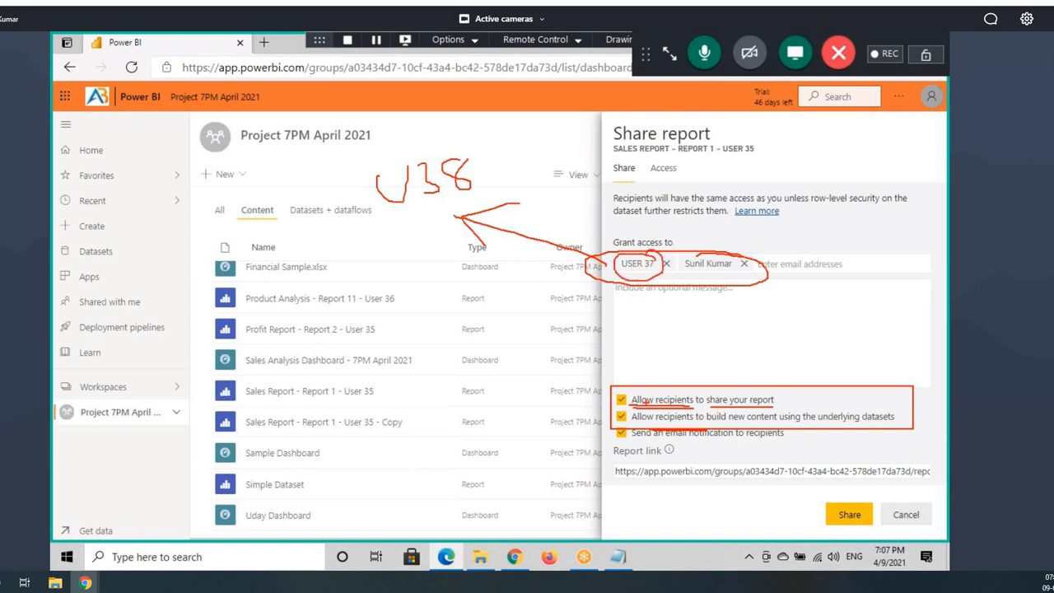
Step: Turn off resharing and build-content permissions, then share the Sales Report with both recipients
{"action": "left_click", "coordinate": [626, 400]}
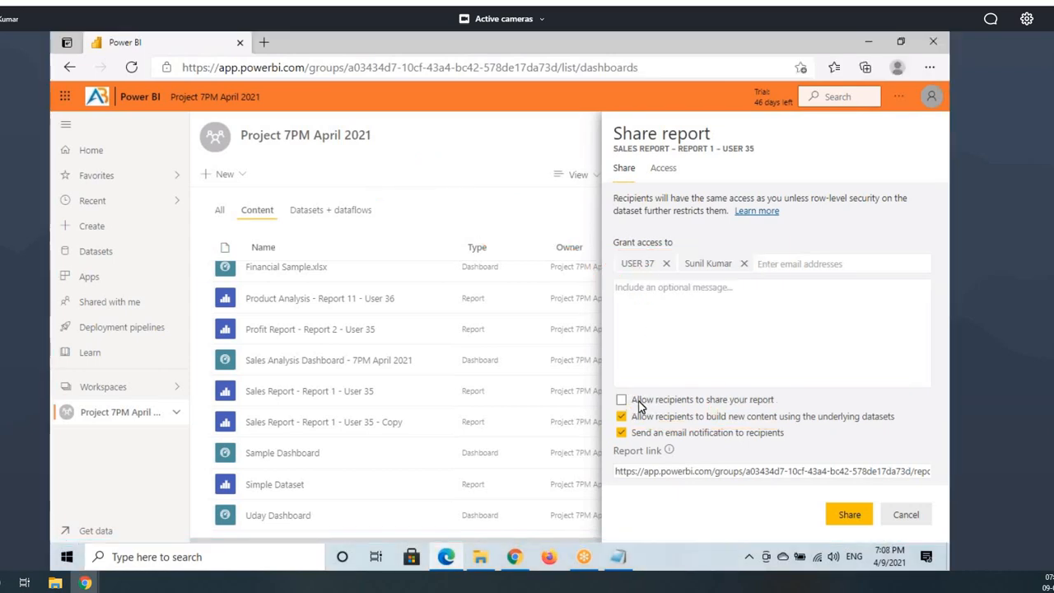
{"action": "left_click_drag", "start_coordinate": [628, 263], "coordinate": [729, 264]}
{"action": "left_click", "coordinate": [619, 40]}
{"action": "left_click_drag", "start_coordinate": [608, 140], "coordinate": [792, 158]}
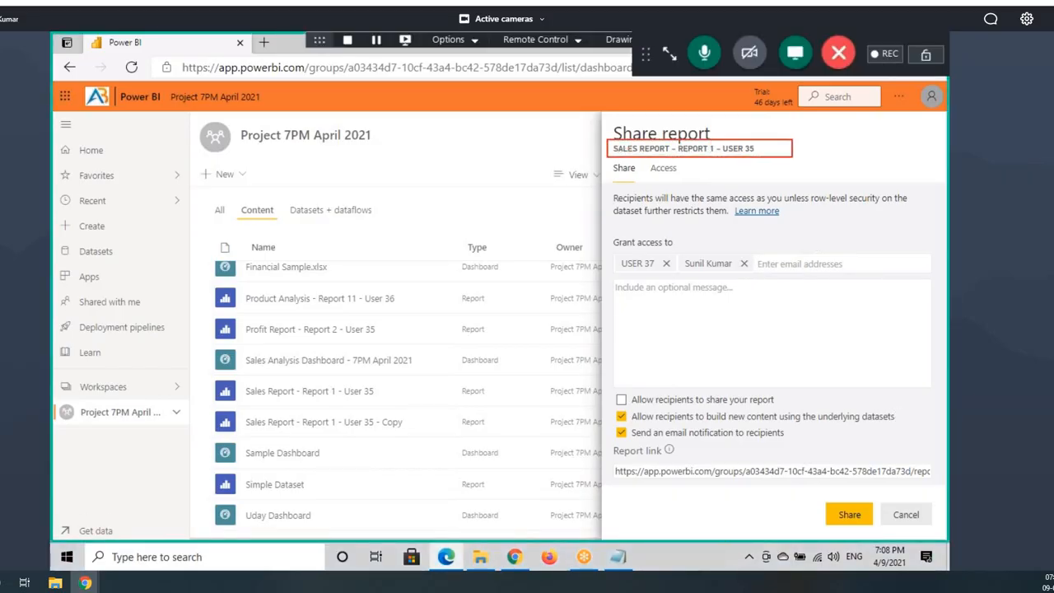
{"action": "mouse_move", "coordinate": [610, 142]}
{"action": "left_mouse_down"}
{"action": "mouse_move", "coordinate": [527, 128]}
{"action": "mouse_move", "coordinate": [320, 188]}
{"action": "mouse_move", "coordinate": [326, 219]}
{"action": "left_mouse_up"}
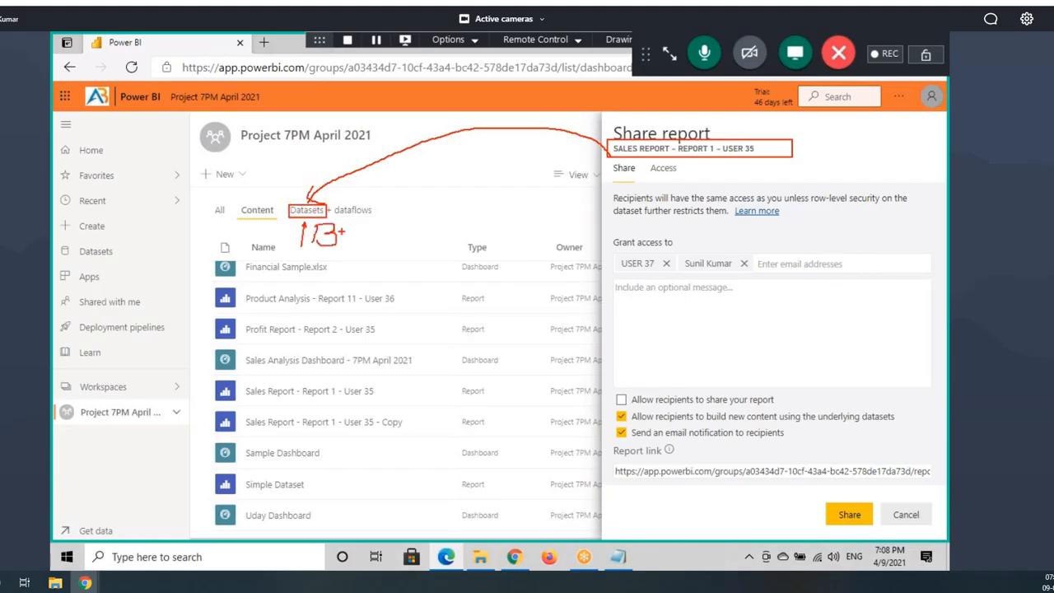
{"action": "left_click_drag", "start_coordinate": [403, 221], "coordinate": [422, 269]}
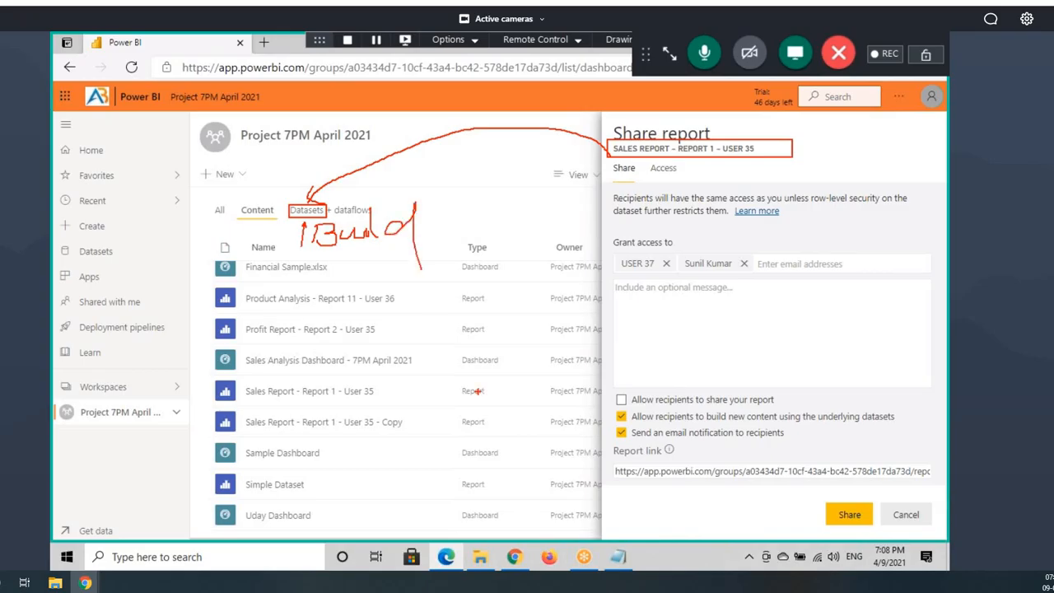
{"action": "left_click_drag", "start_coordinate": [634, 418], "coordinate": [682, 421]}
{"action": "mouse_move", "coordinate": [315, 254]}
{"action": "left_mouse_down"}
{"action": "mouse_move", "coordinate": [375, 250]}
{"action": "mouse_move", "coordinate": [347, 300]}
{"action": "mouse_move", "coordinate": [344, 352]}
{"action": "left_mouse_up"}
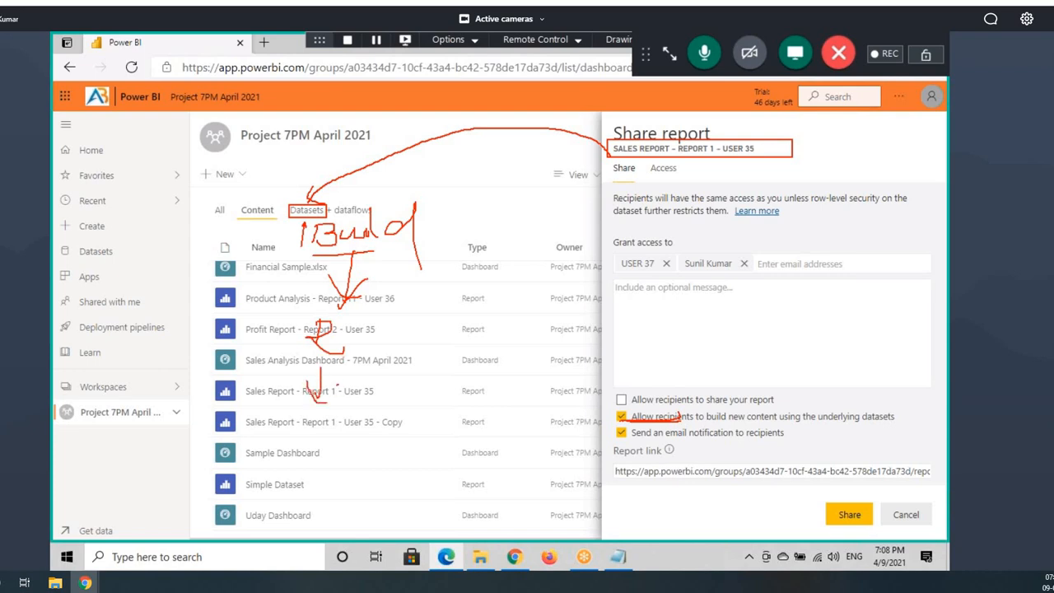
{"action": "key", "text": "Escape"}
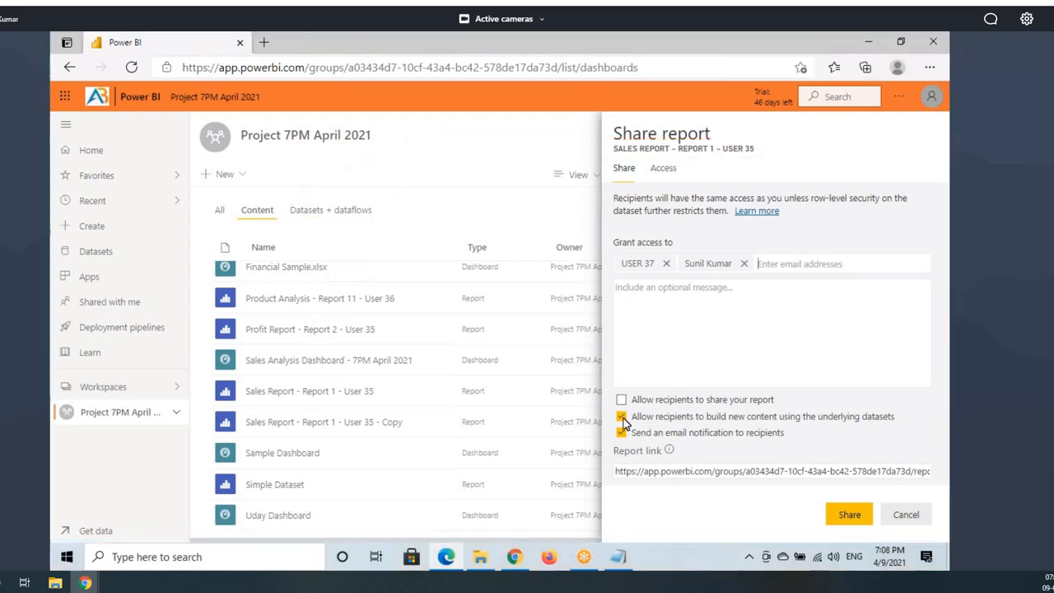
{"action": "left_click", "coordinate": [622, 416]}
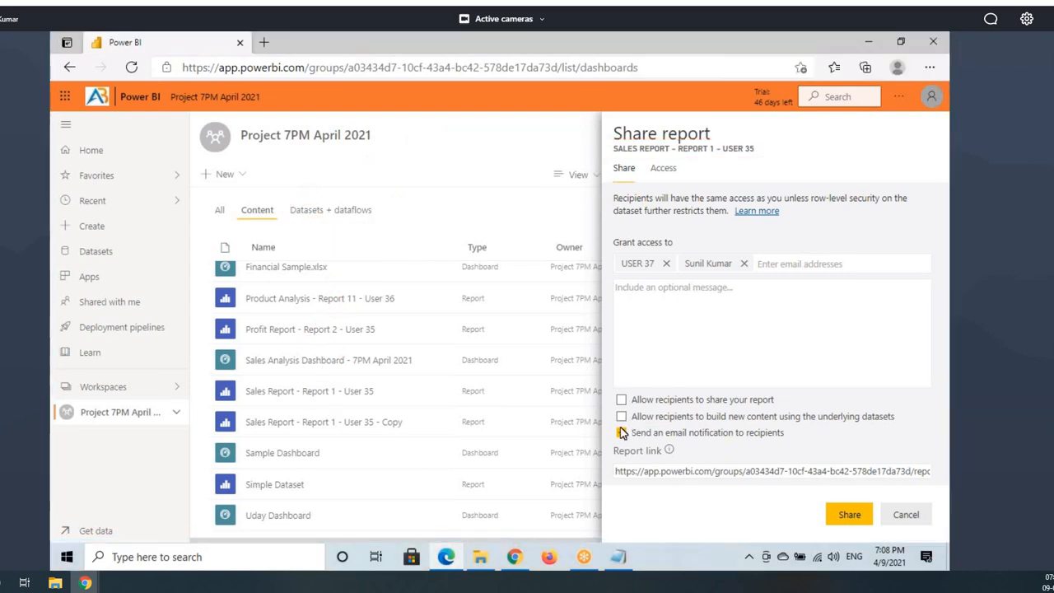
{"action": "left_click", "coordinate": [850, 516]}
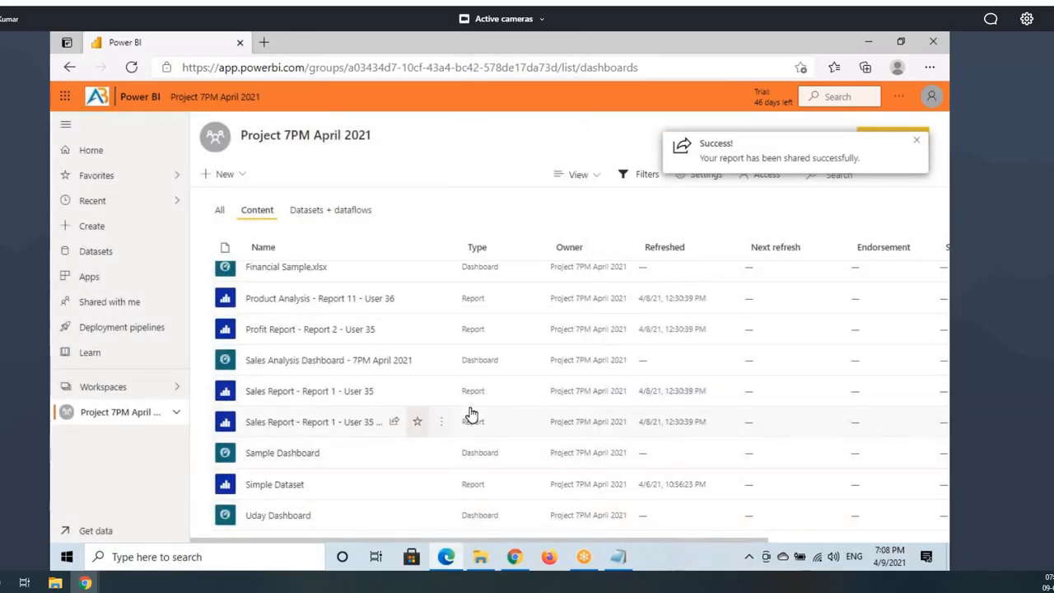
Step: Reopen sharing for the Sales Report and view its Access list
{"action": "left_click_drag", "start_coordinate": [282, 424], "coordinate": [282, 395]}
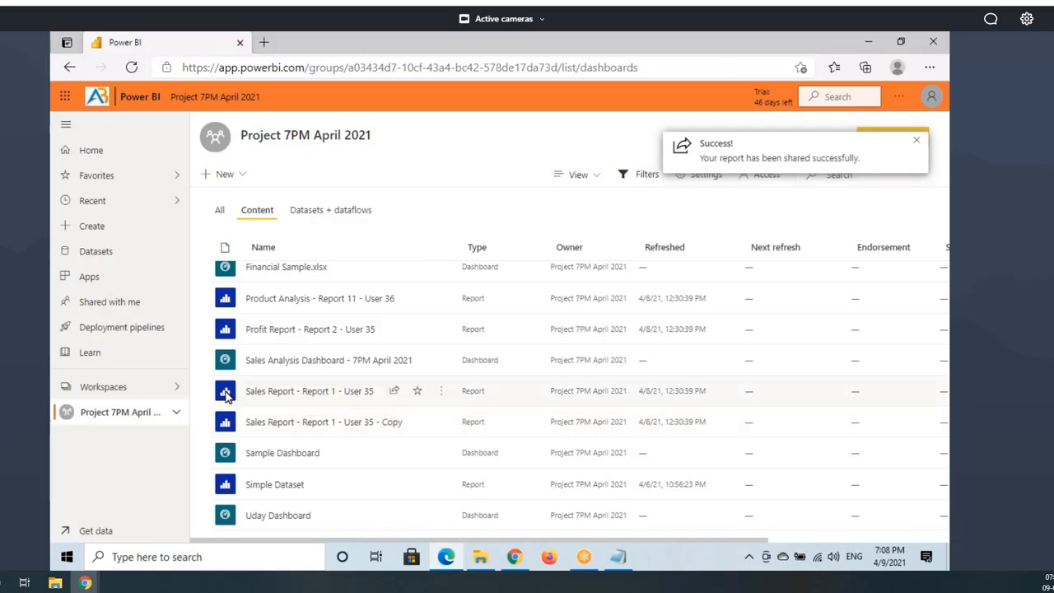
{"action": "left_click", "coordinate": [395, 391]}
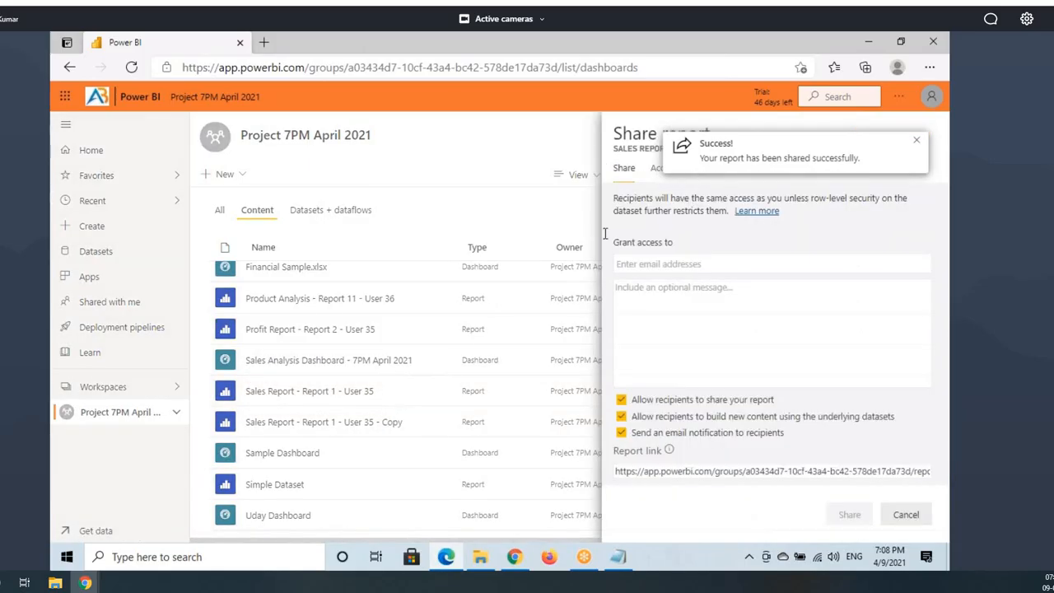
{"action": "left_click", "coordinate": [659, 172]}
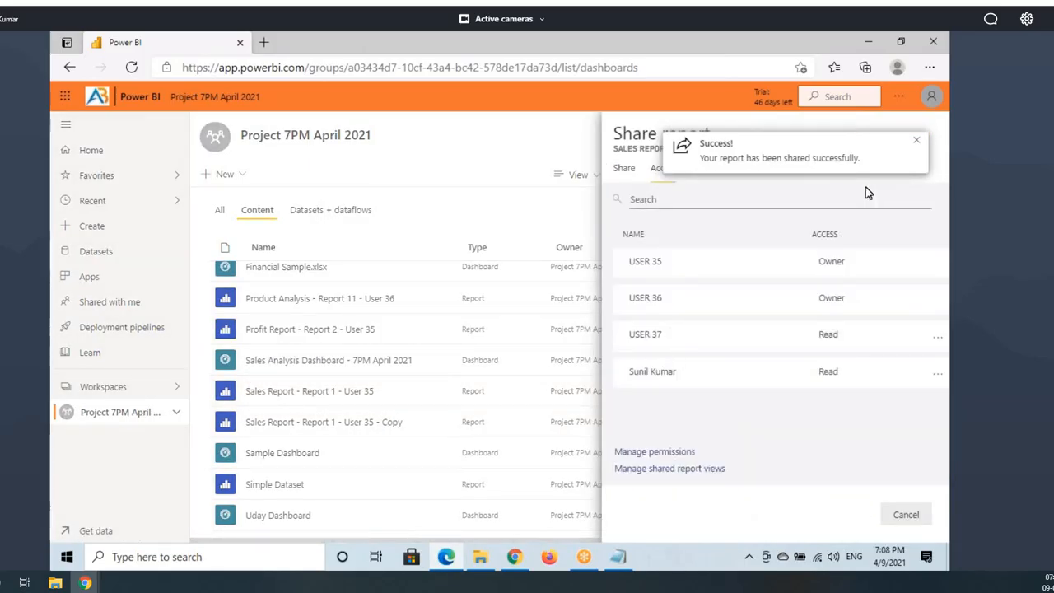
{"action": "left_click", "coordinate": [917, 141]}
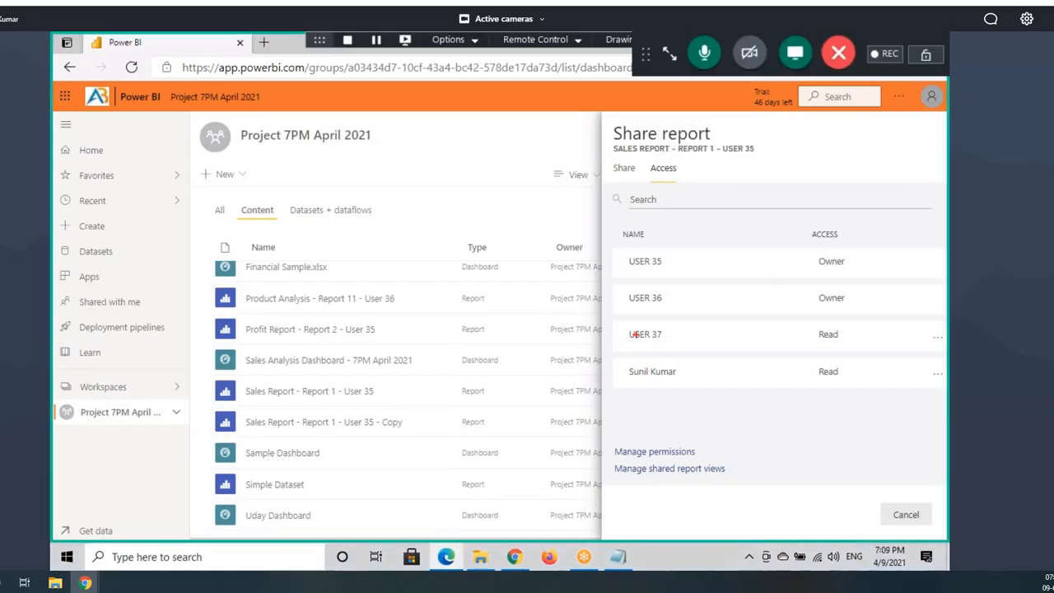
{"action": "left_click_drag", "start_coordinate": [616, 326], "coordinate": [711, 349]}
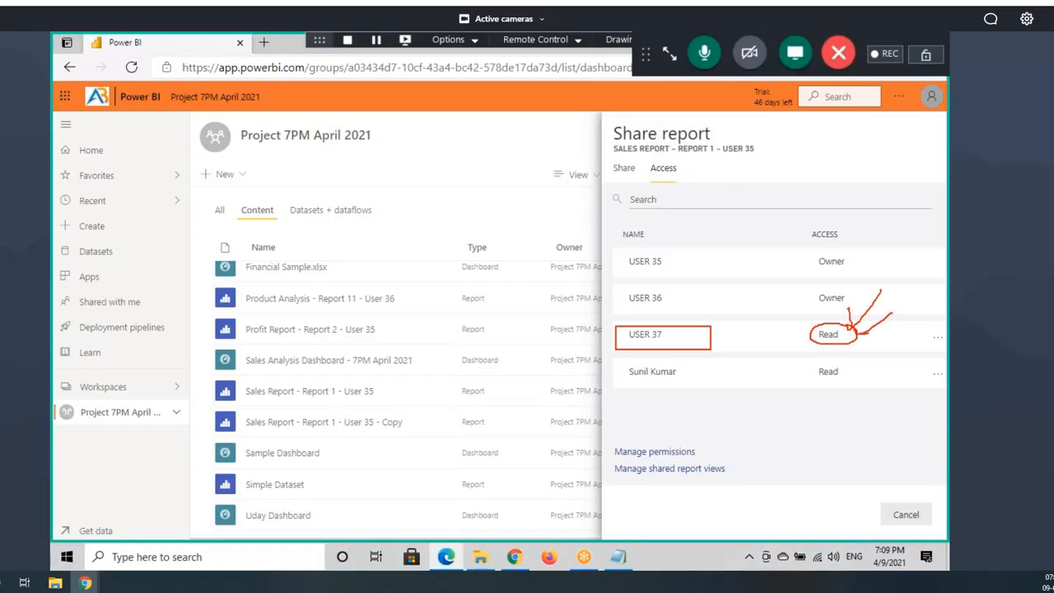
Step: Choose Remove access for USER 37, cancel it, and return to the webmail in Chrome
{"action": "left_click", "coordinate": [937, 337]}
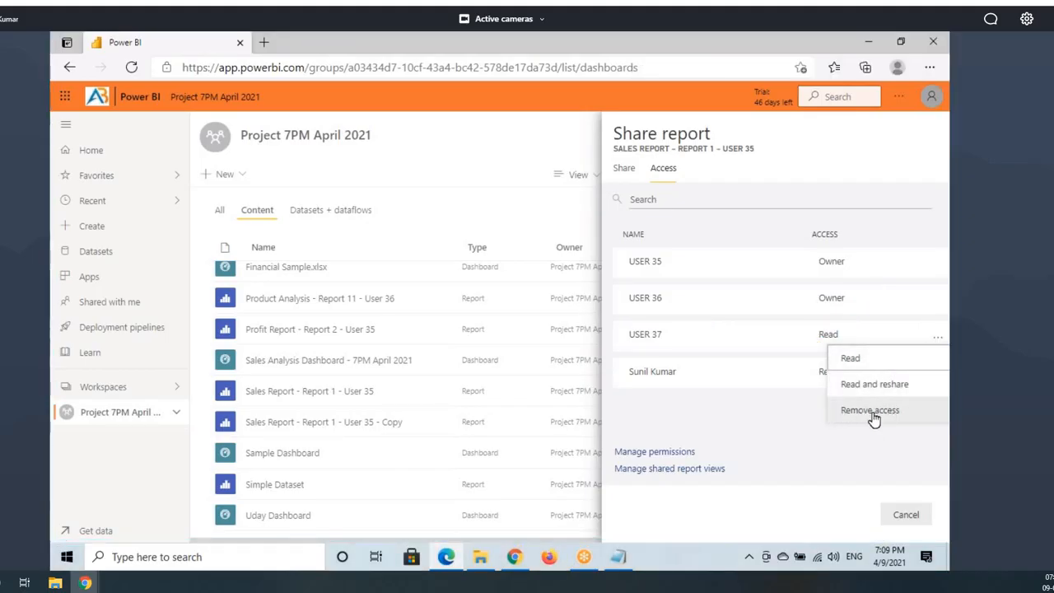
{"action": "left_click", "coordinate": [857, 362]}
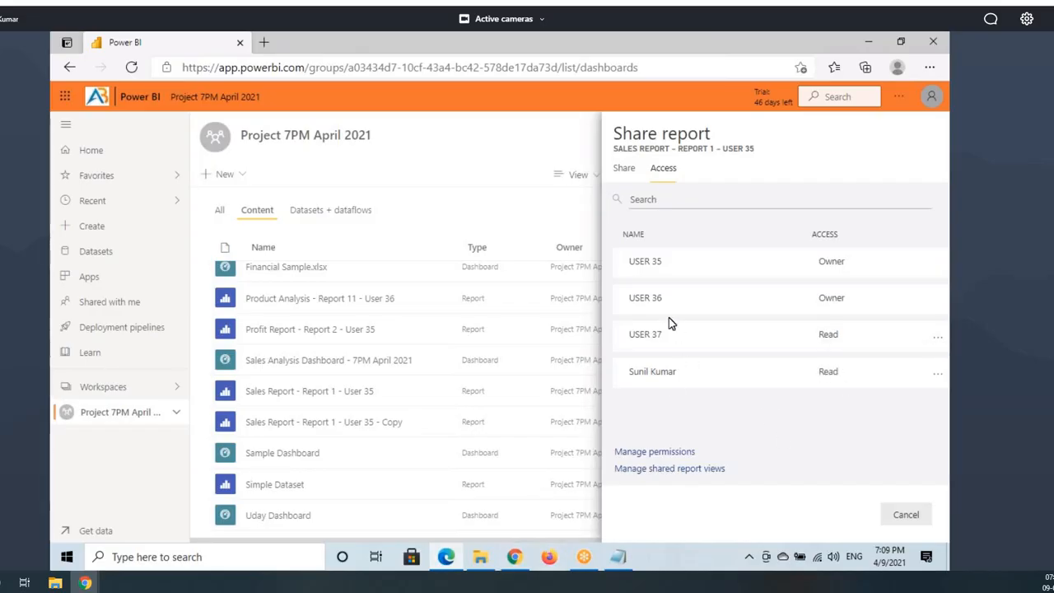
{"action": "left_click", "coordinate": [907, 514]}
{"action": "left_click", "coordinate": [514, 557]}
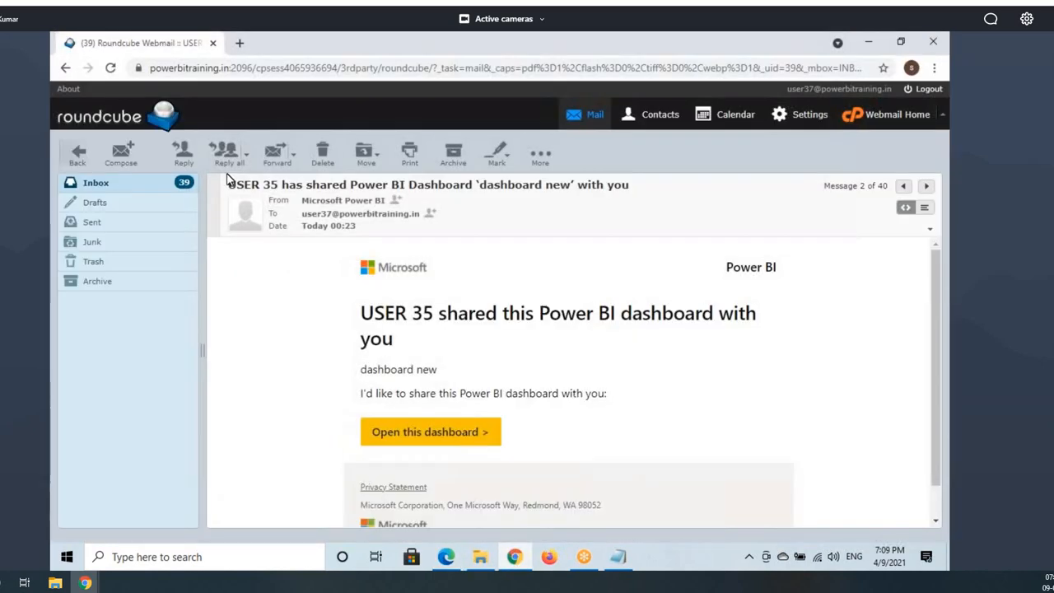
Step: Sign in to app.powerbi.com in a new tab with the user37 account and its password
{"action": "left_click", "coordinate": [240, 43]}
{"action": "type", "text": "a"}
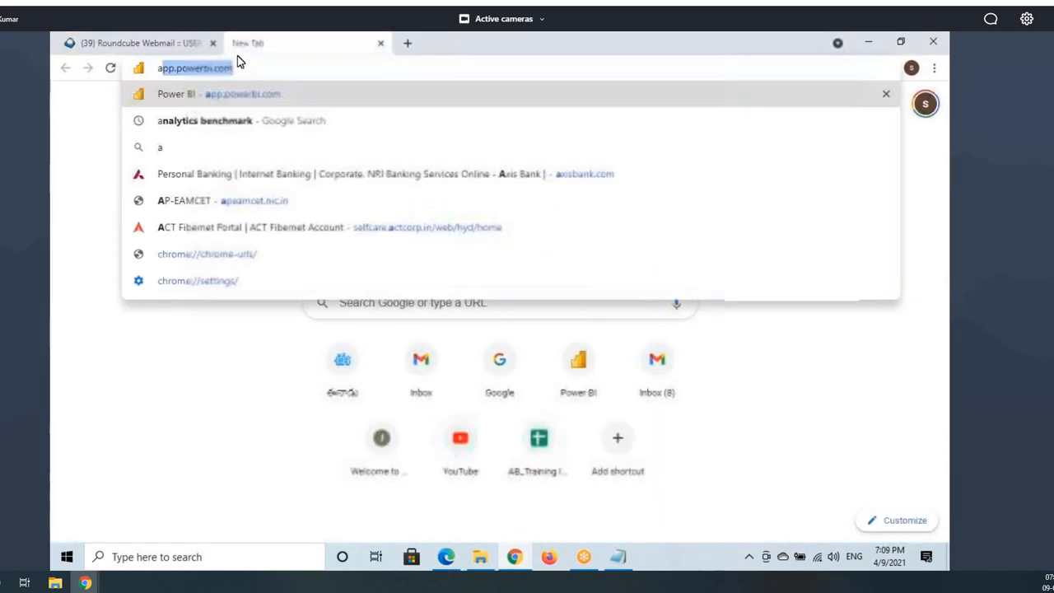
{"action": "key", "text": "Return"}
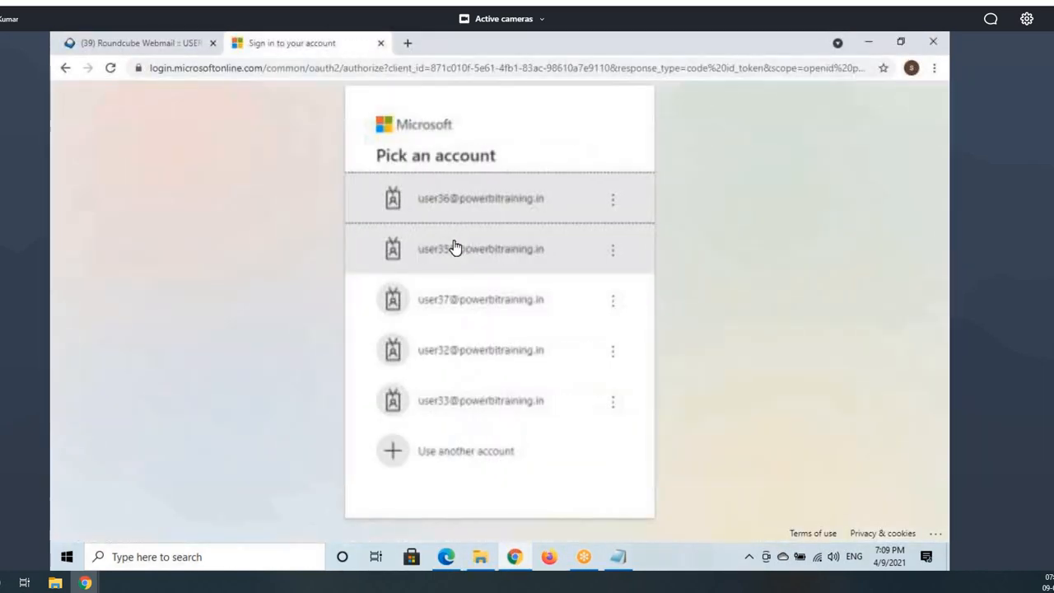
{"action": "left_click", "coordinate": [454, 301]}
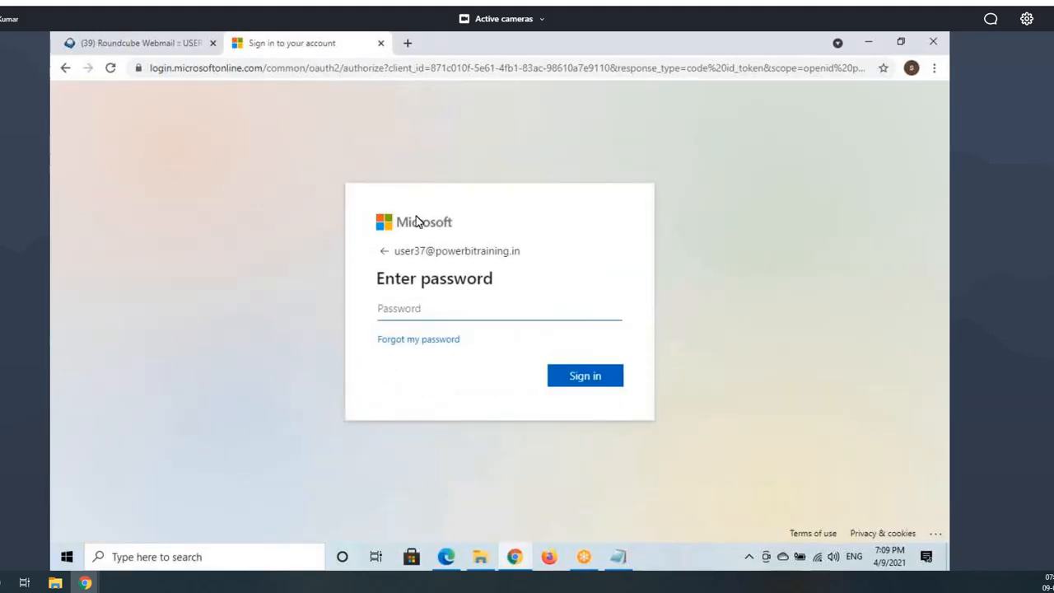
{"action": "type", "text": "••"}
{"action": "key", "text": "Return"}
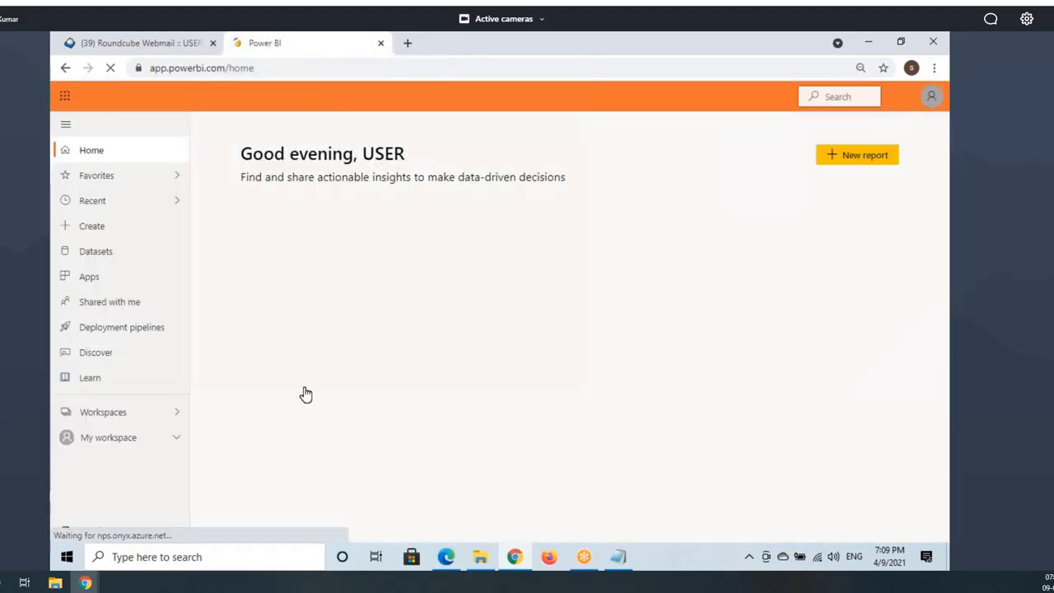
Step: Open the recipient's Shared with me list, then bring the Notepad notes forward
{"action": "left_click", "coordinate": [97, 302]}
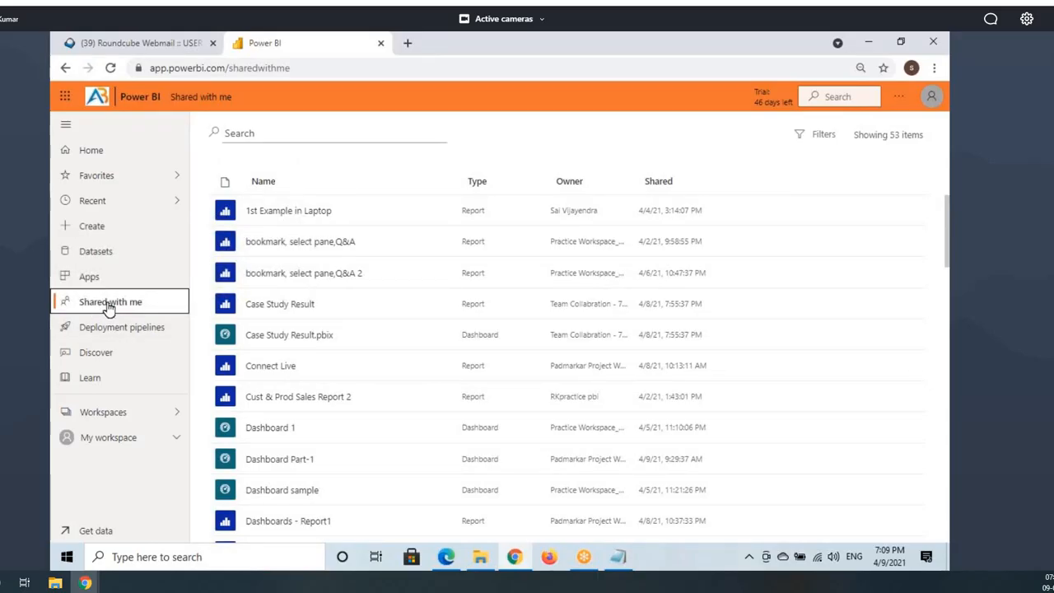
{"action": "key", "text": "ctrl+2"}
{"action": "left_click_drag", "start_coordinate": [54, 291], "coordinate": [158, 311]}
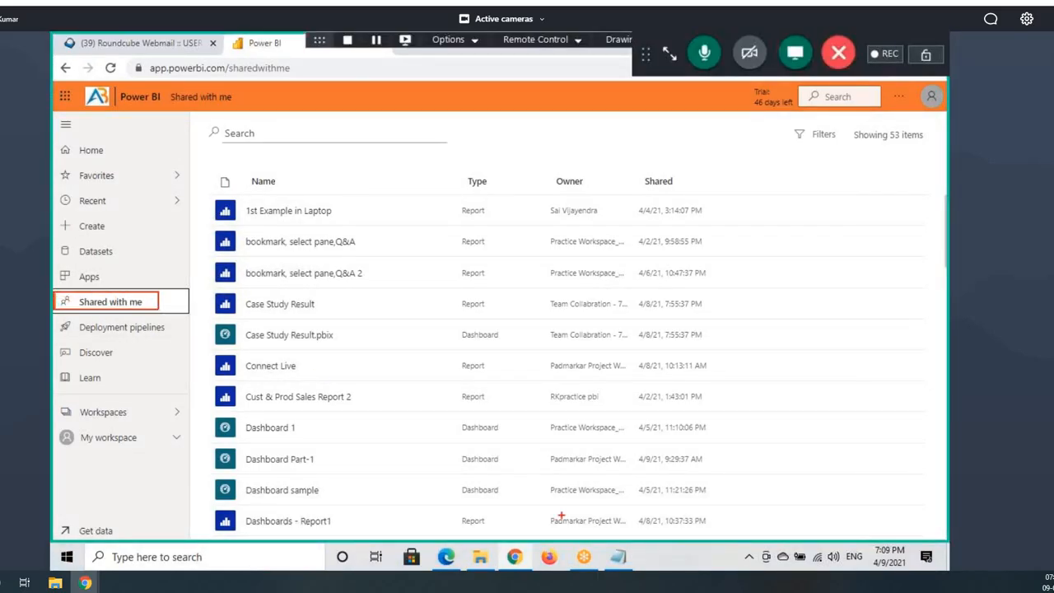
{"action": "key", "text": "Escape"}
{"action": "left_click", "coordinate": [619, 557]}
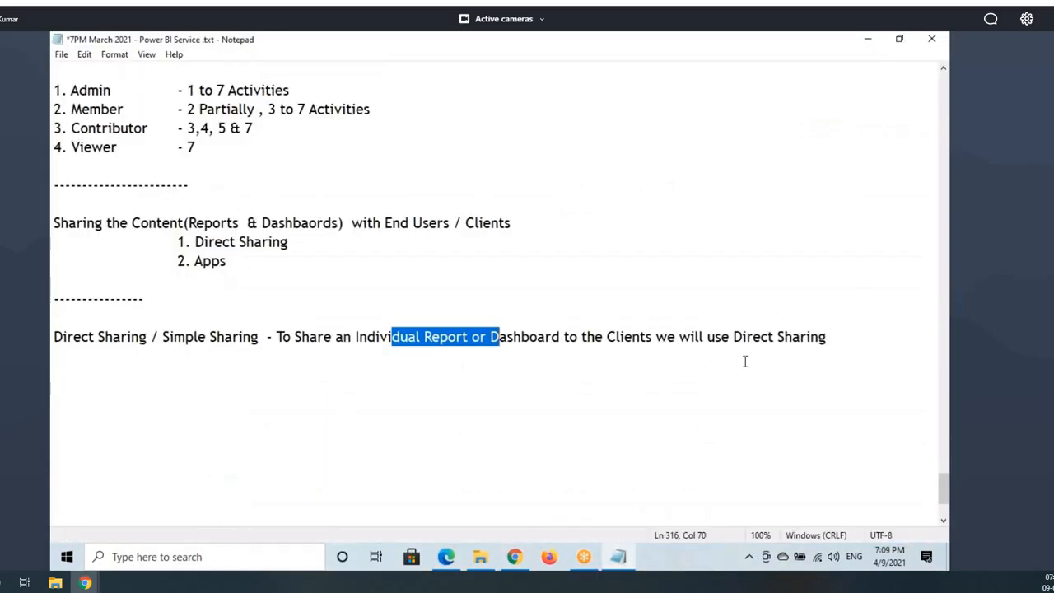
Step: Add a note line beginning 'When ever we Sha' about where directly shared reports appear
{"action": "left_click", "coordinate": [830, 334]}
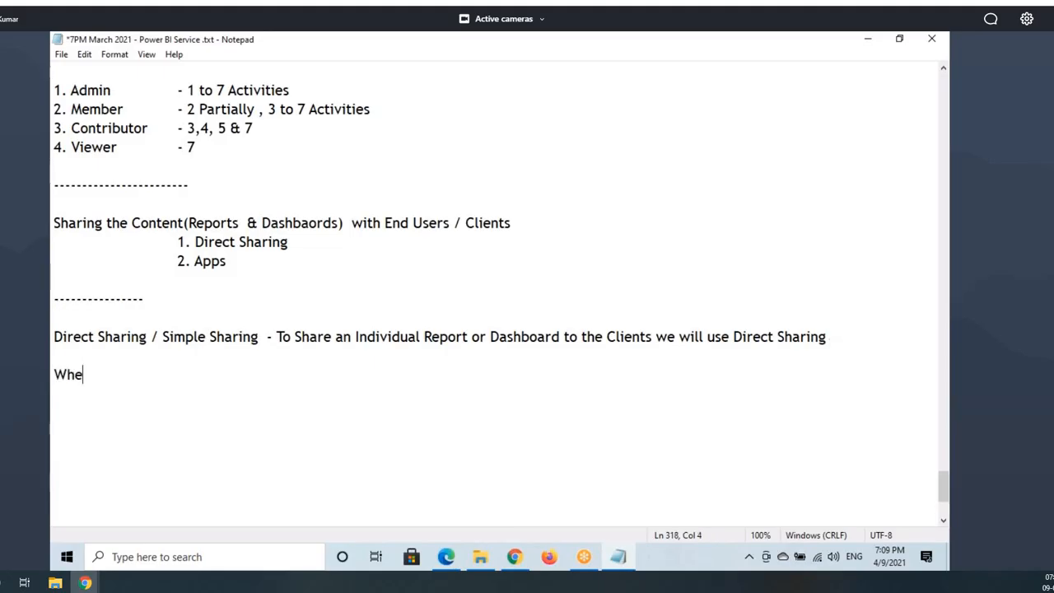
{"action": "type", "text": "When ever we "}
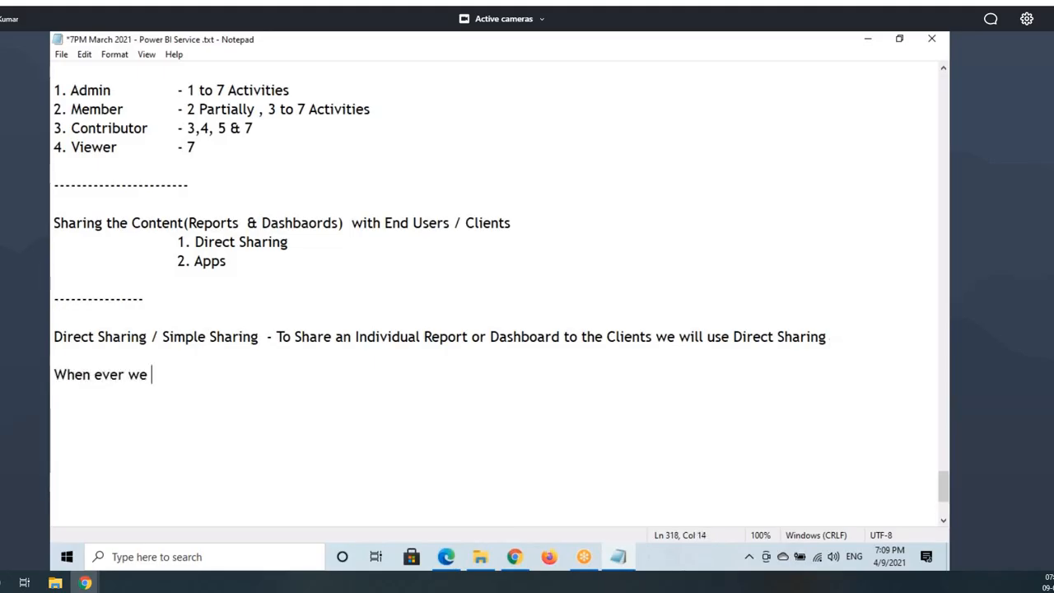
{"action": "type", "text": "Sha"}
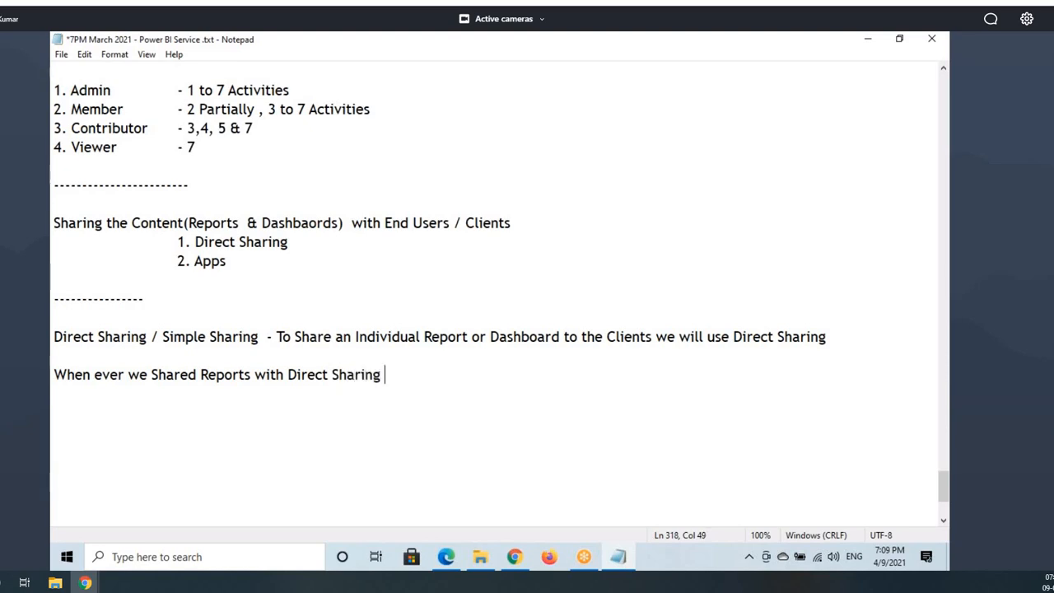
{"action": "double_click", "coordinate": [300, 378]}
{"action": "left_click", "coordinate": [410, 375]}
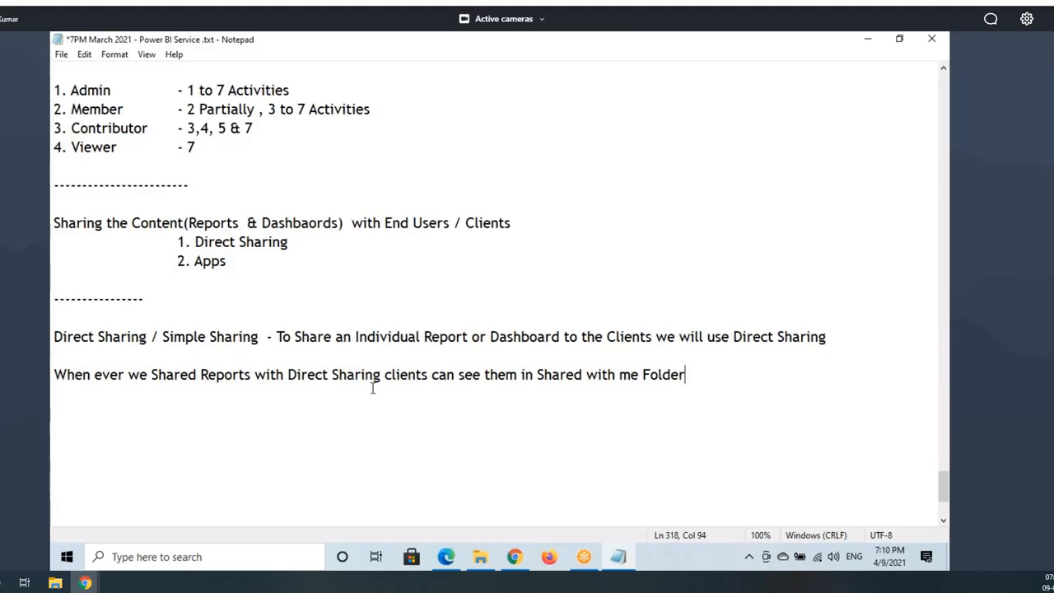
Step: Wrap "Shared with me" in double quotes in the note, then return to Chrome
{"action": "left_click_drag", "start_coordinate": [83, 374], "coordinate": [216, 374]}
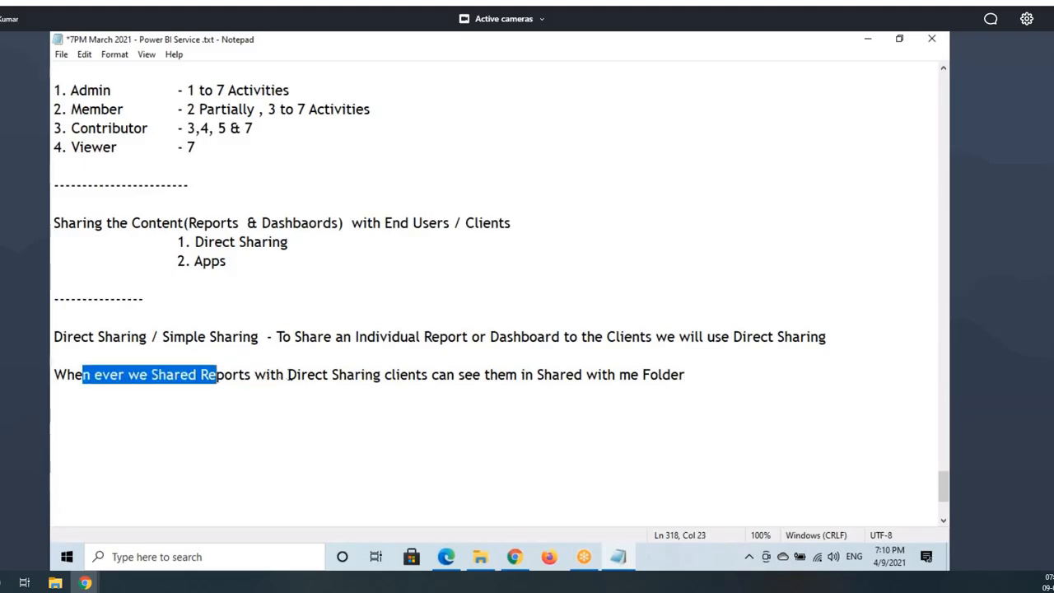
{"action": "left_click_drag", "start_coordinate": [288, 374], "coordinate": [550, 374]}
{"action": "left_click", "coordinate": [535, 375]}
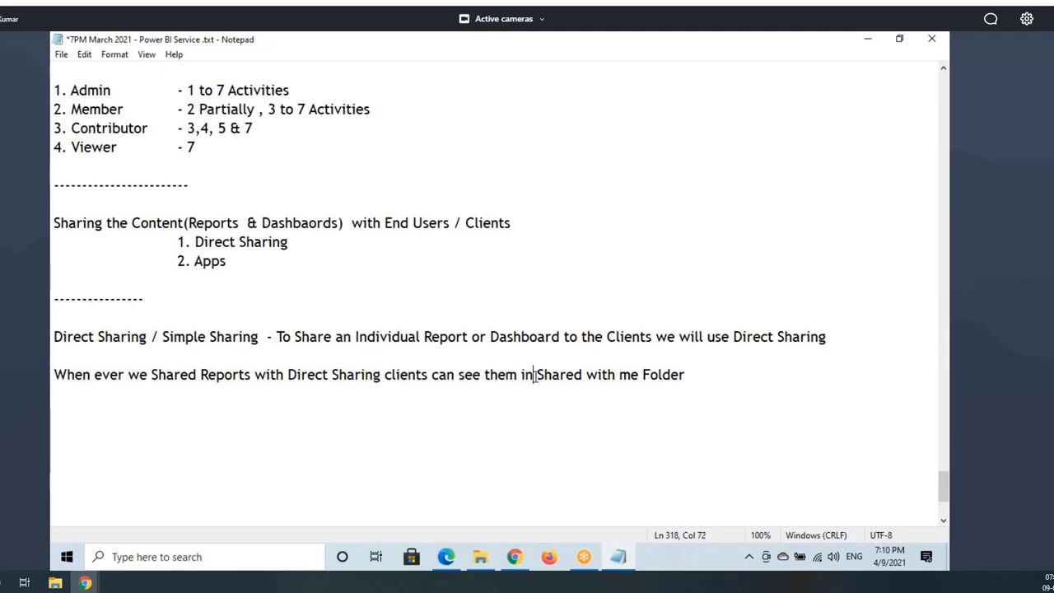
{"action": "type", "text": "\""}
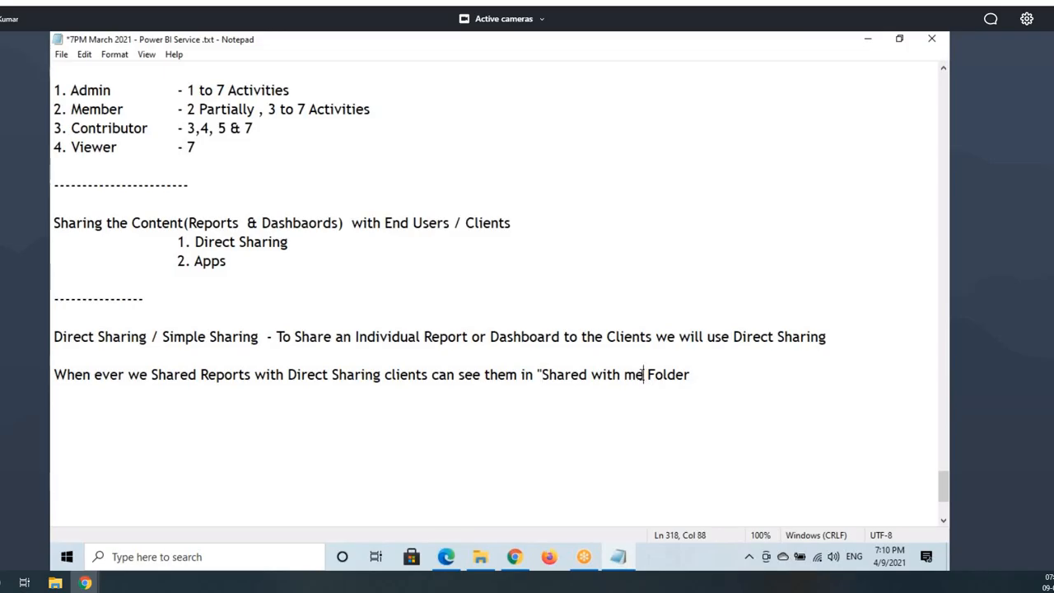
{"action": "type", "text": "\""}
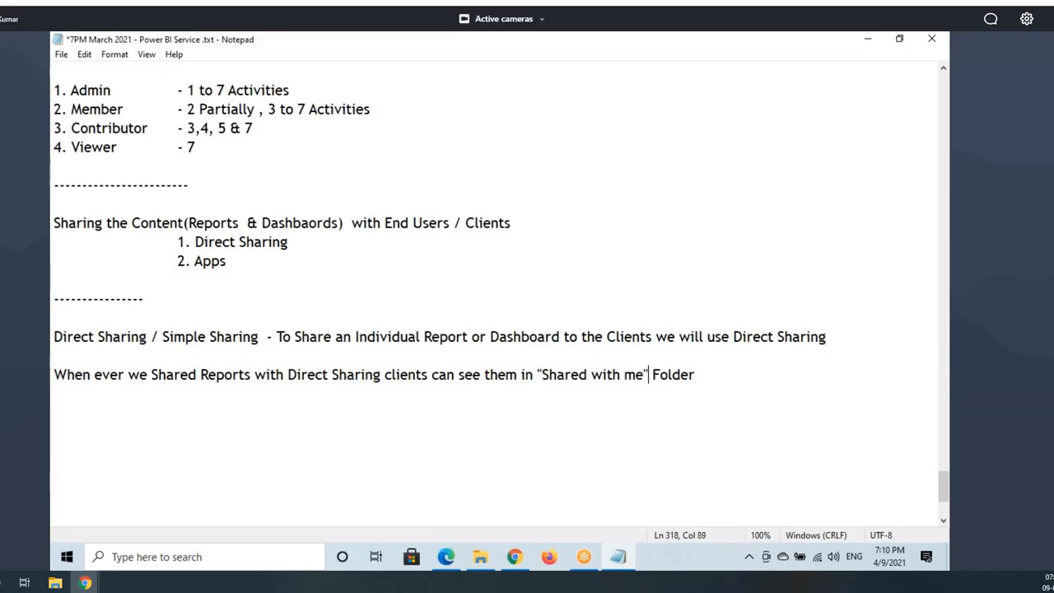
{"action": "left_click", "coordinate": [512, 558]}
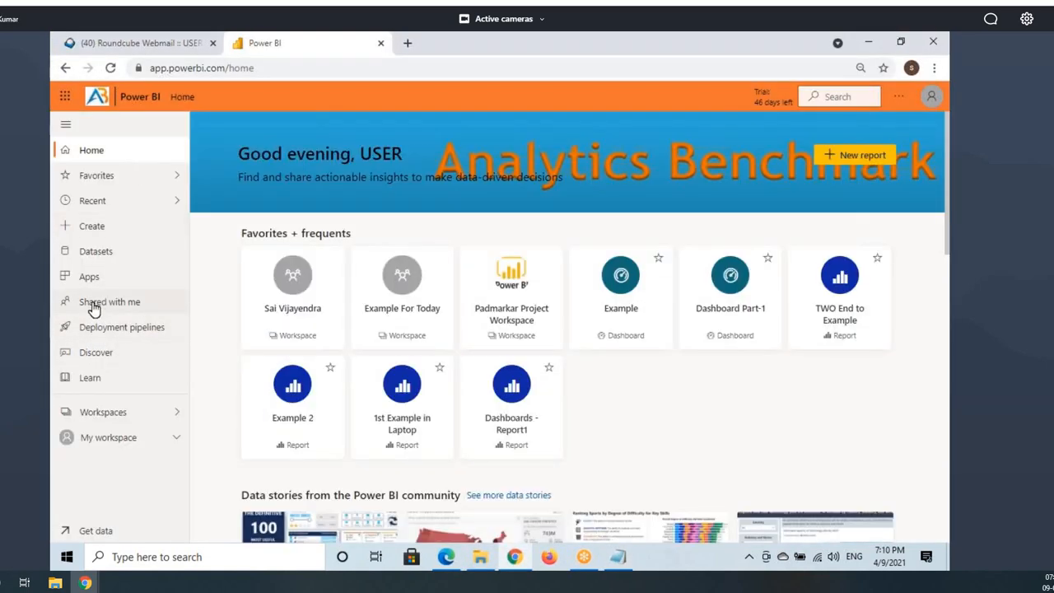
Step: Sort Shared with me newest-first and open Sales Report - Report 1 - User 35
{"action": "left_click", "coordinate": [95, 305]}
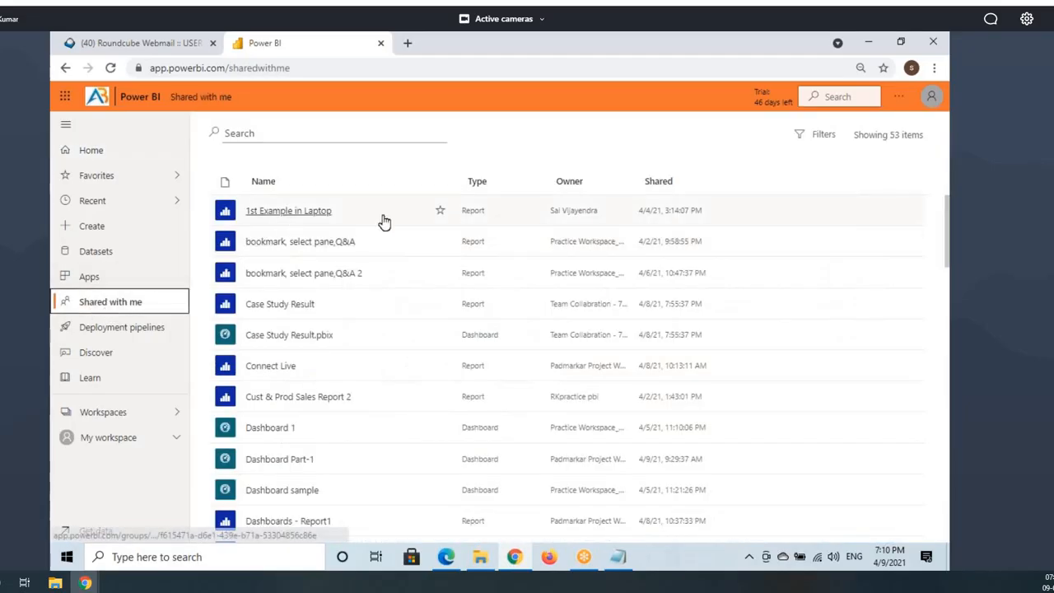
{"action": "left_click", "coordinate": [671, 183]}
{"action": "left_click", "coordinate": [670, 184]}
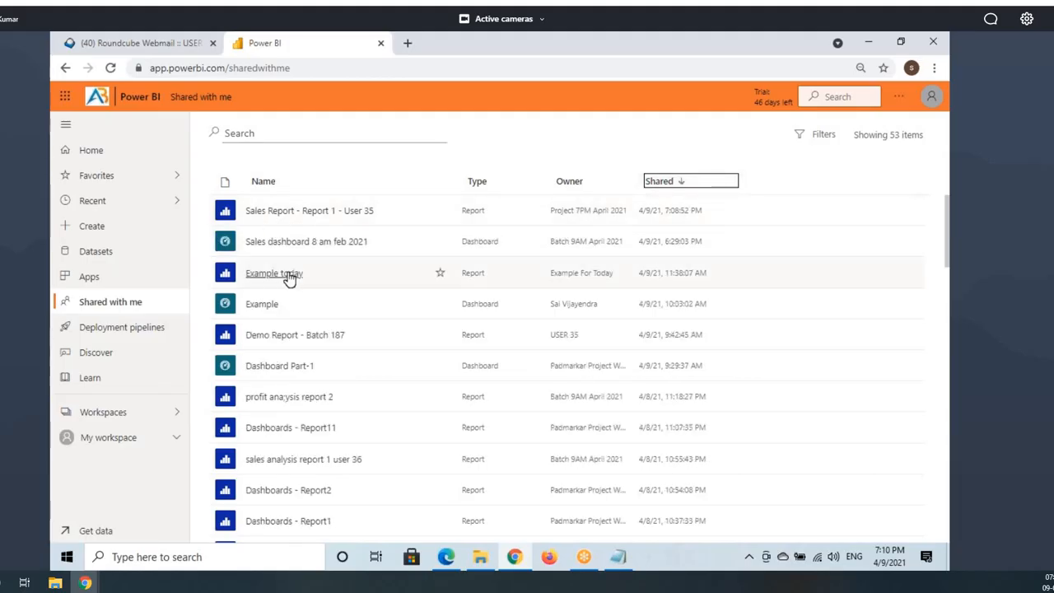
{"action": "mouse_move", "coordinate": [259, 203]}
{"action": "left_mouse_down"}
{"action": "mouse_move", "coordinate": [386, 222]}
{"action": "mouse_move", "coordinate": [247, 198]}
{"action": "mouse_move", "coordinate": [380, 216]}
{"action": "left_mouse_up"}
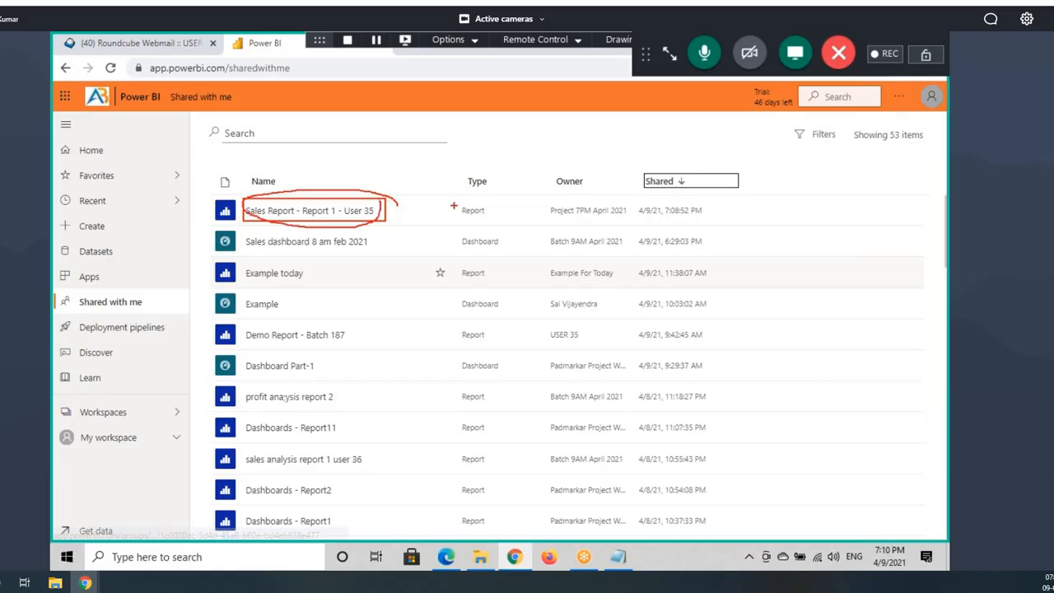
{"action": "left_click", "coordinate": [352, 213]}
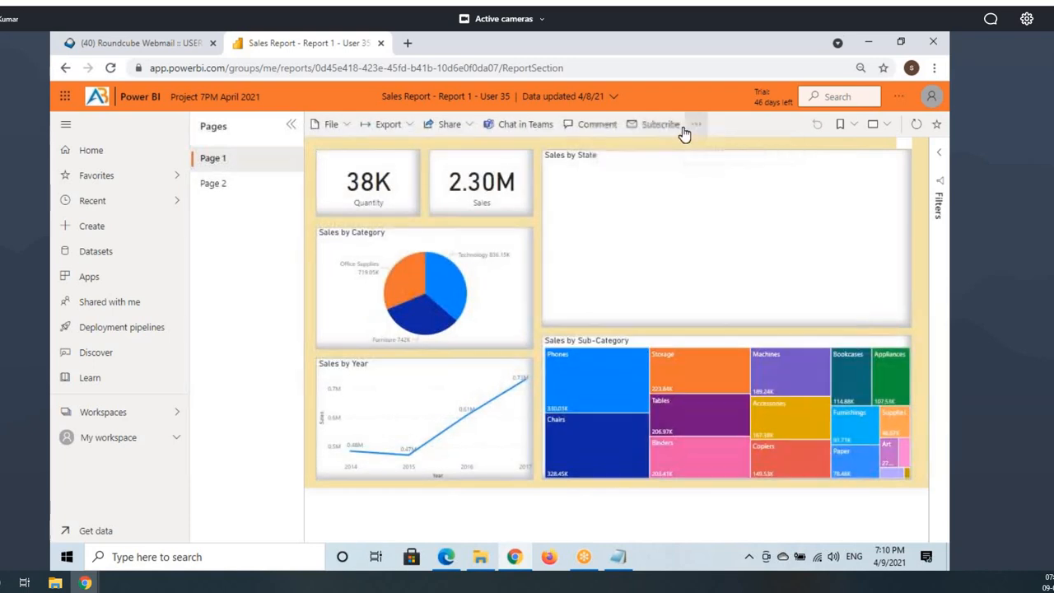
{"action": "left_click", "coordinate": [695, 125]}
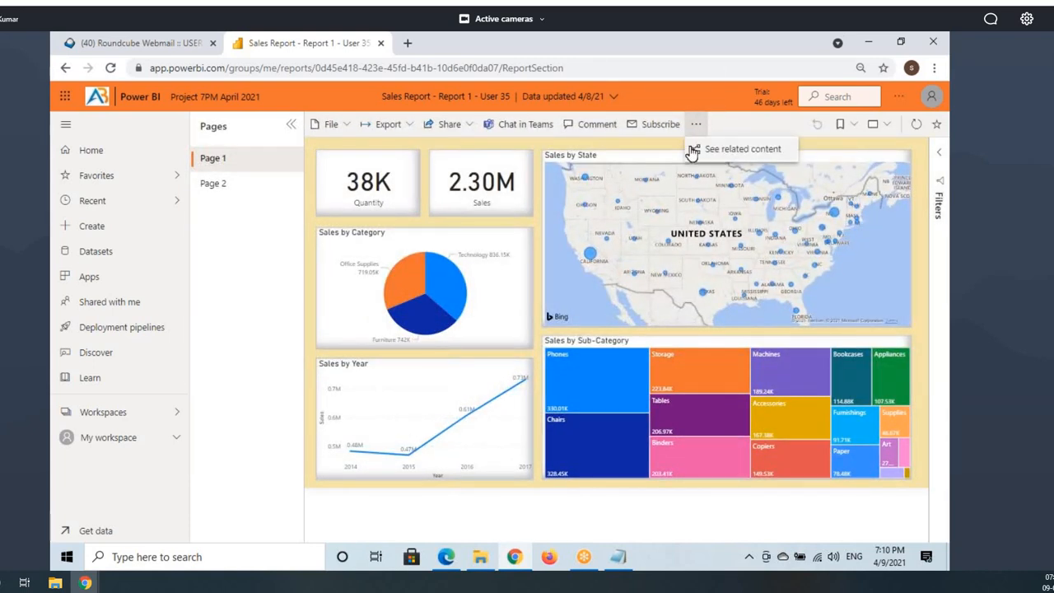
{"action": "left_click", "coordinate": [445, 556]}
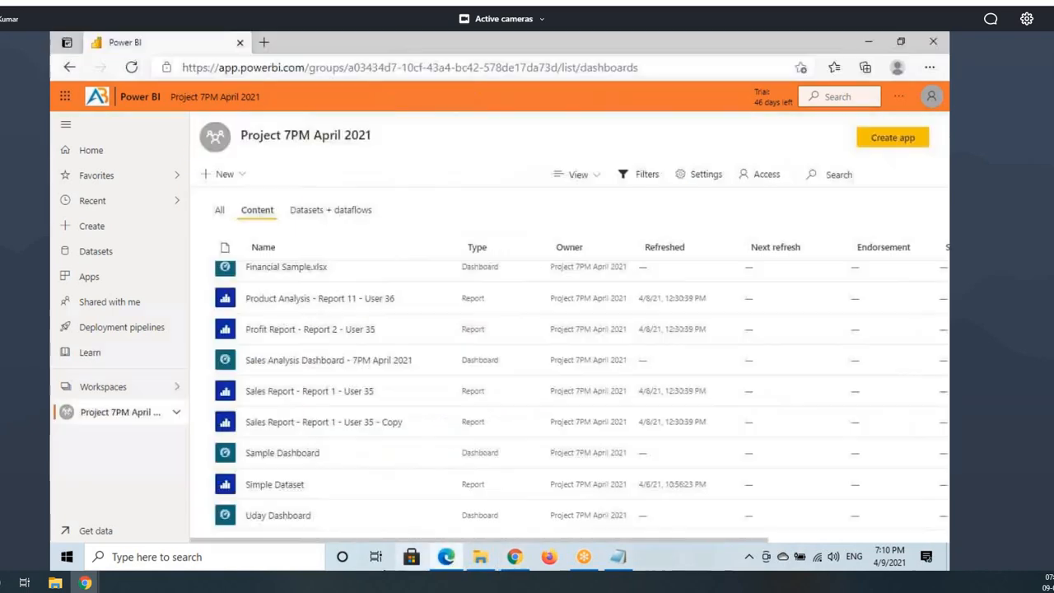
{"action": "left_click", "coordinate": [931, 98]}
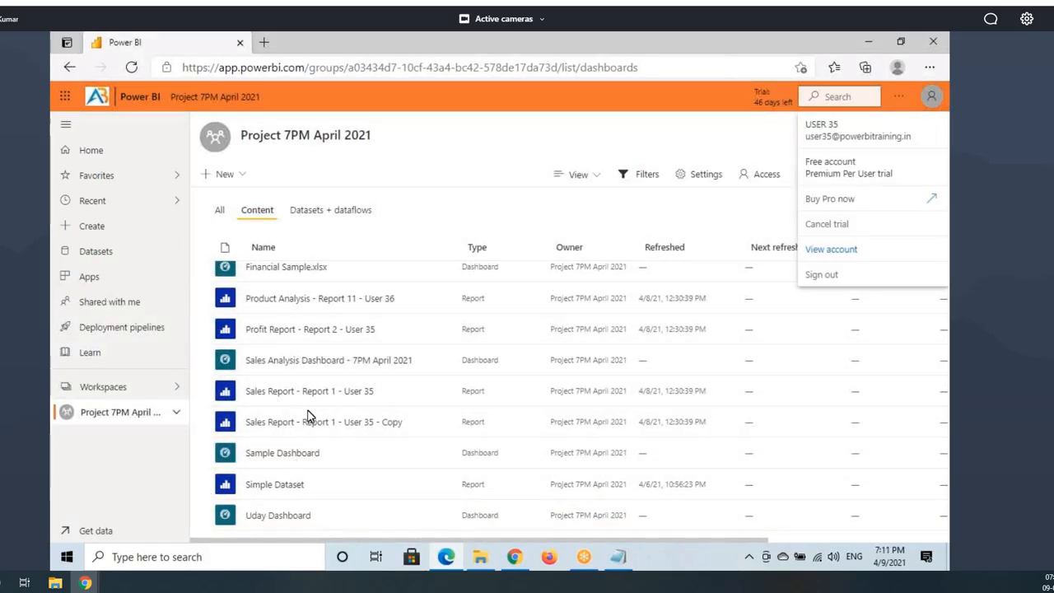
{"action": "left_click", "coordinate": [342, 392]}
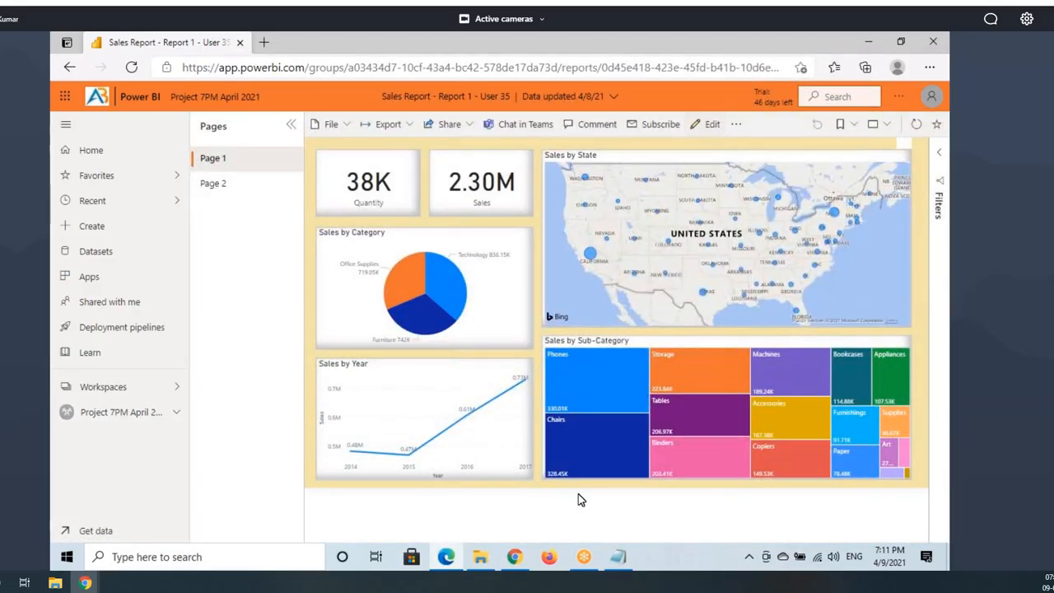
{"action": "left_click", "coordinate": [514, 557]}
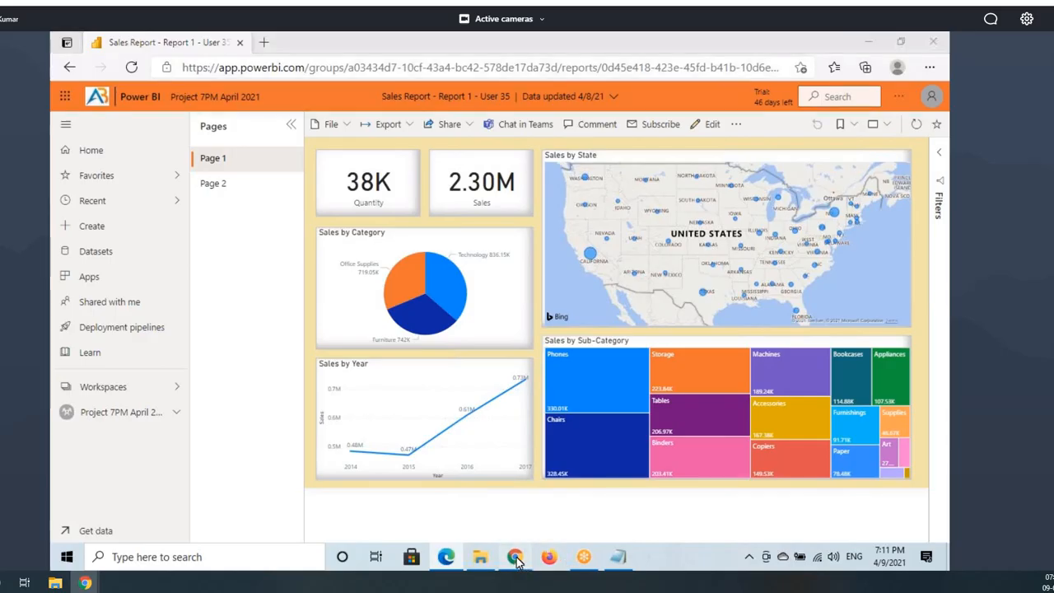
{"action": "left_click", "coordinate": [407, 125]}
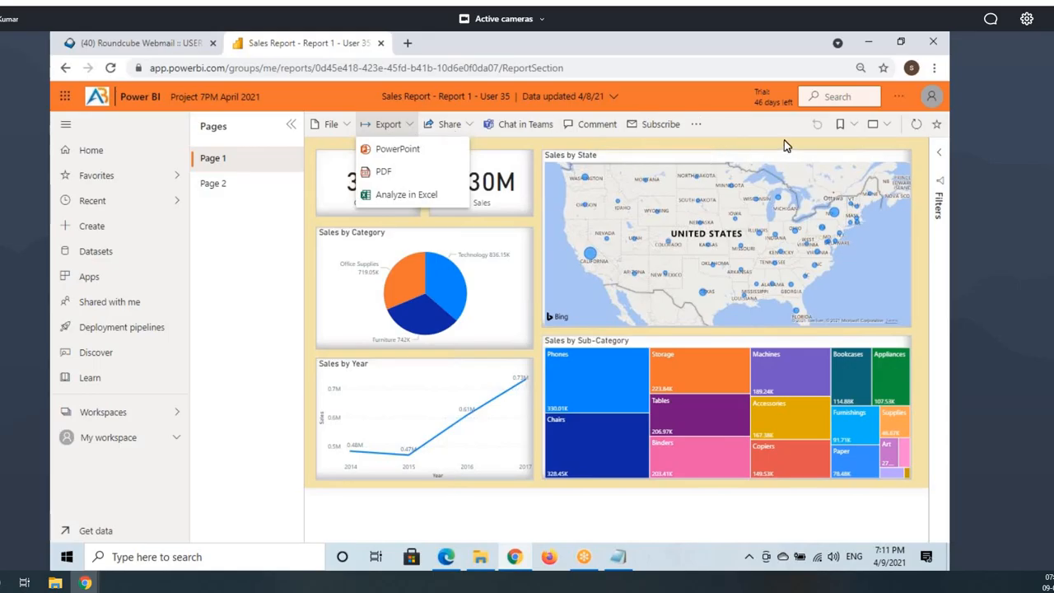
{"action": "left_click", "coordinate": [444, 558]}
{"action": "left_click", "coordinate": [110, 302]}
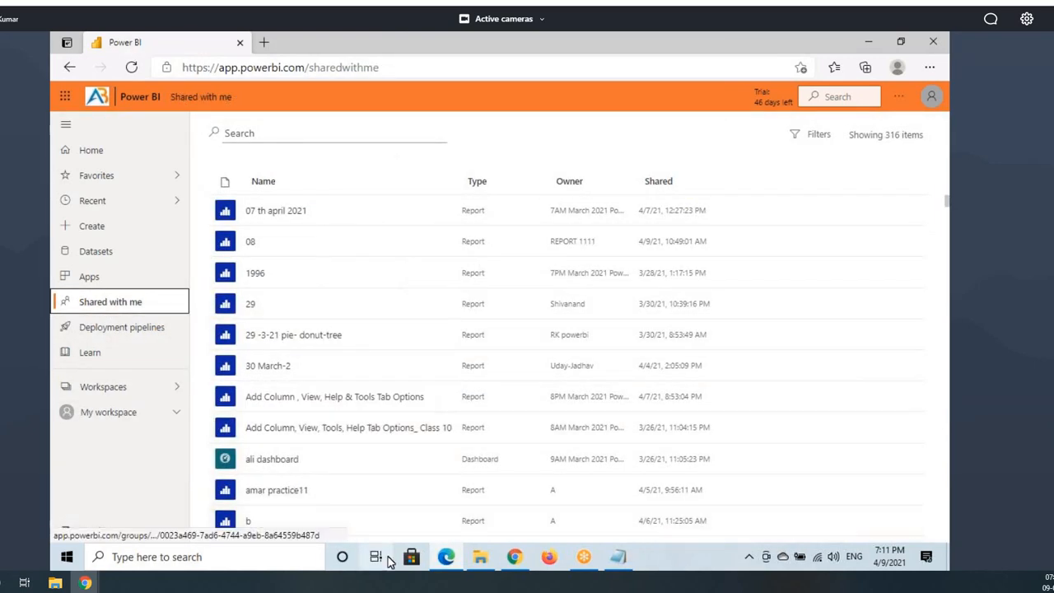
{"action": "left_click", "coordinate": [440, 565]}
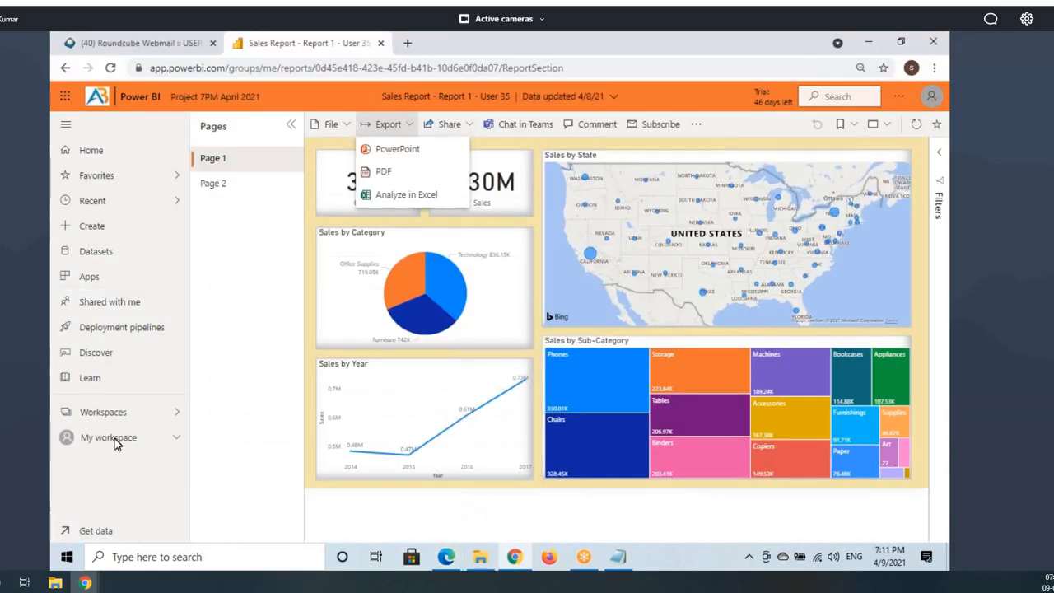
{"action": "left_click", "coordinate": [120, 444]}
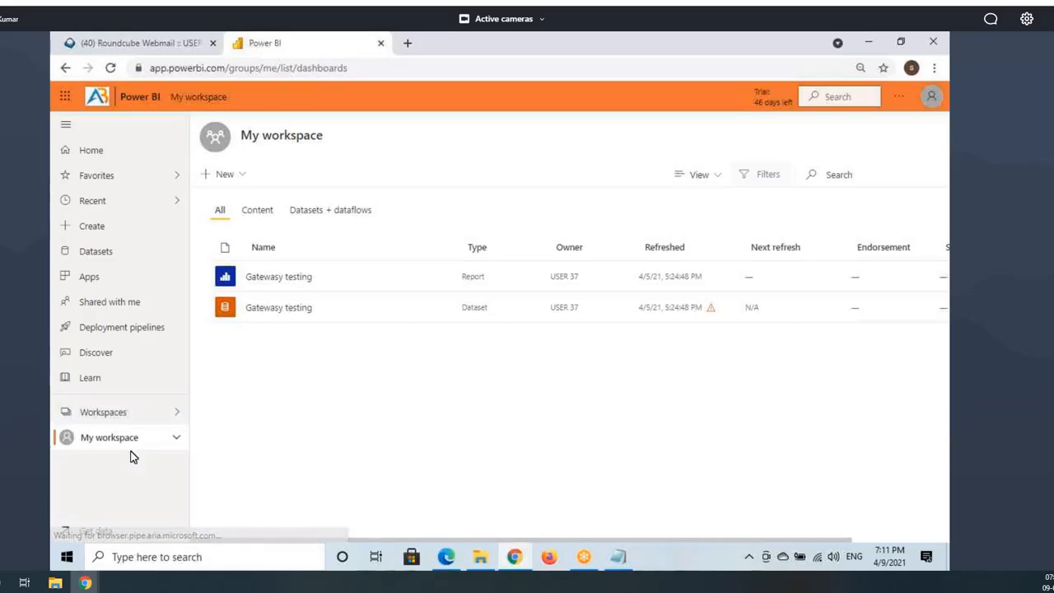
{"action": "left_click", "coordinate": [137, 414]}
{"action": "left_click", "coordinate": [446, 558]}
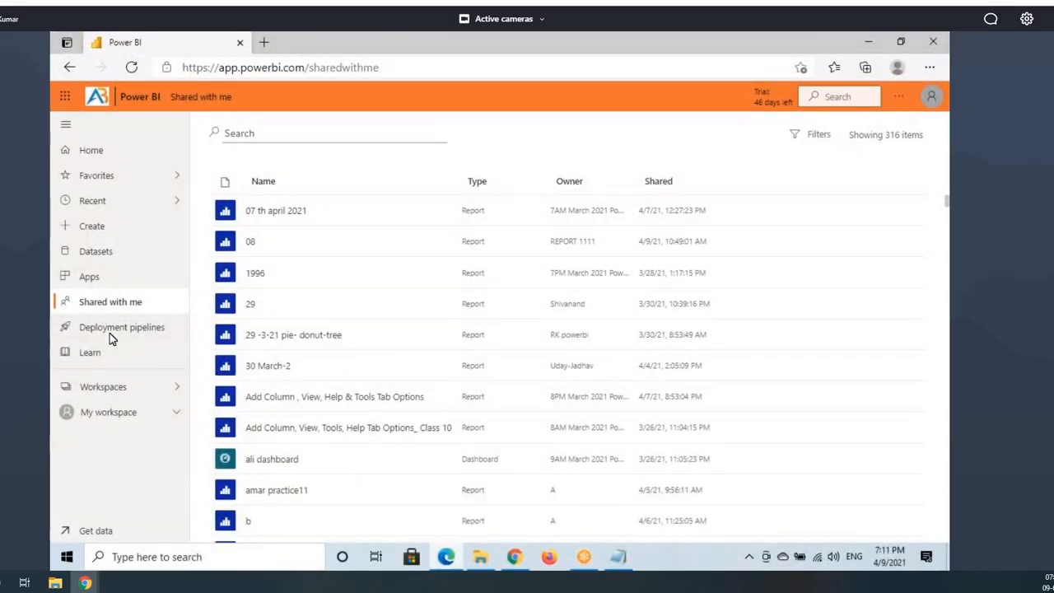
{"action": "left_click", "coordinate": [89, 387]}
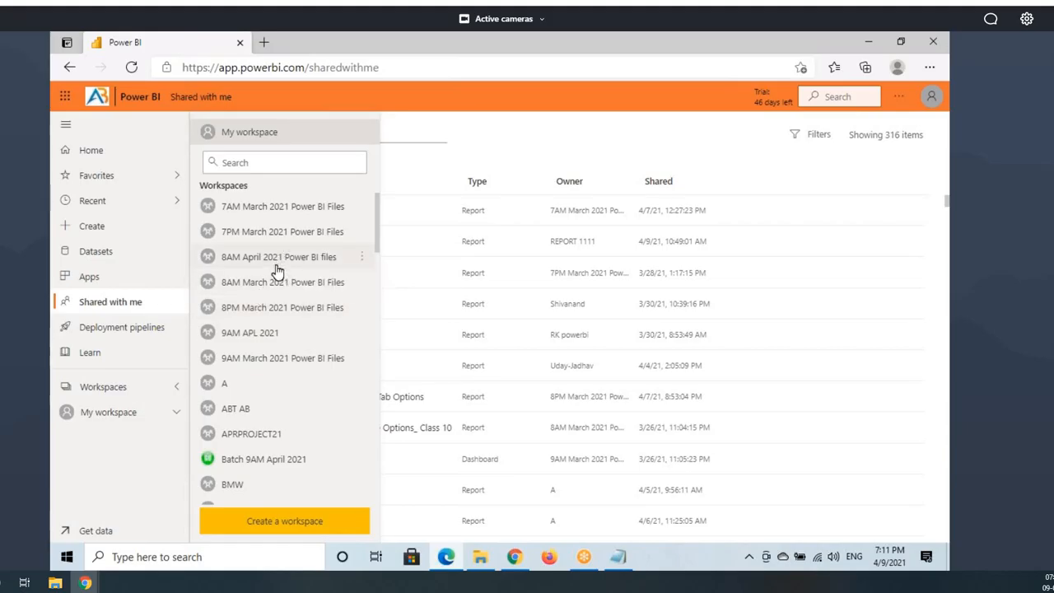
{"action": "left_click", "coordinate": [256, 164]}
{"action": "type", "text": "7PM"}
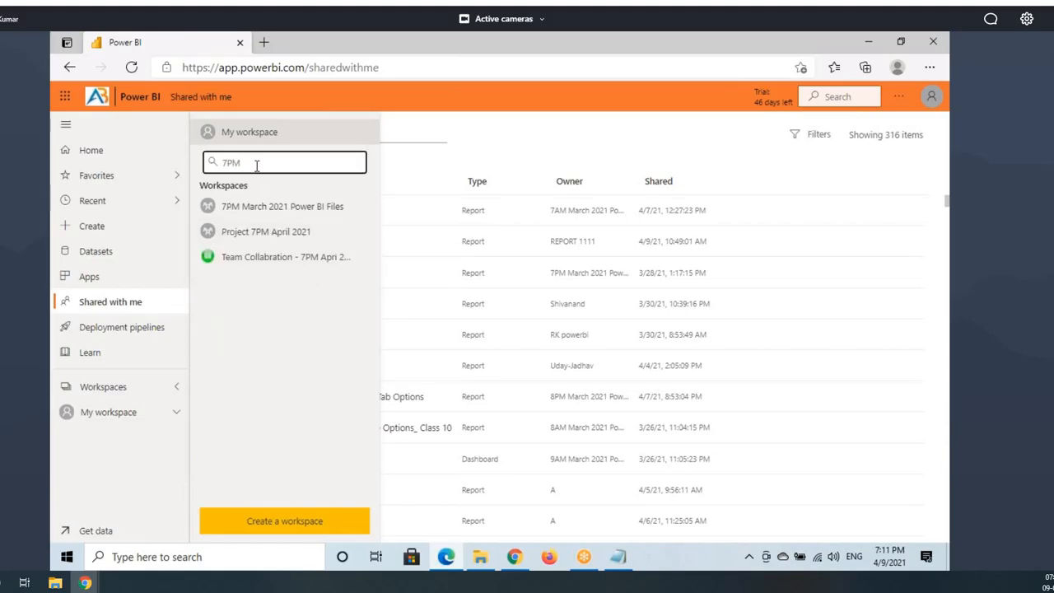
{"action": "left_click", "coordinate": [266, 233]}
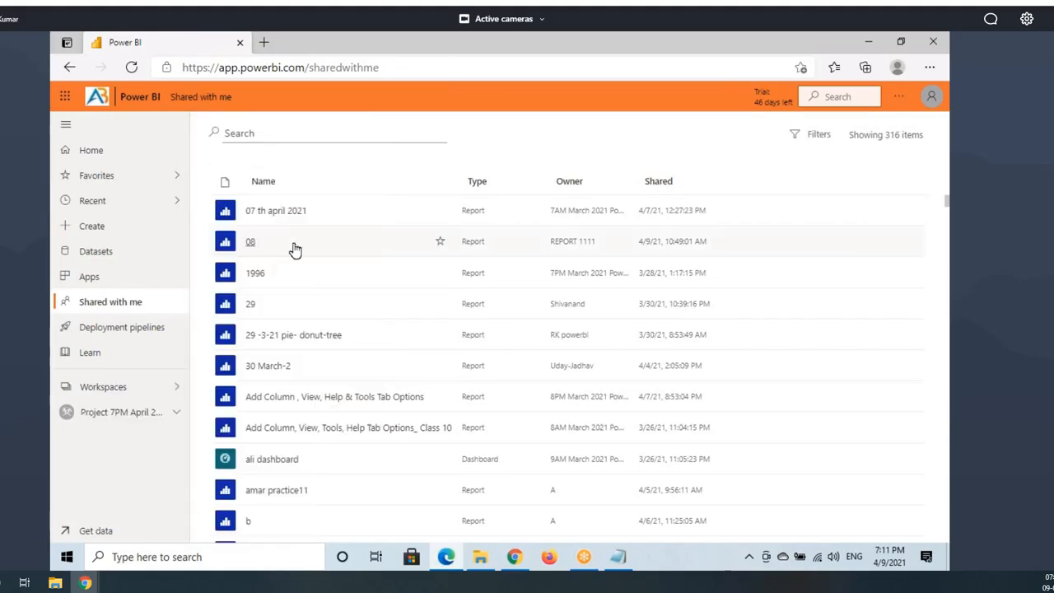
{"action": "scroll", "coordinate": [341, 407], "scroll_direction": "down", "scroll_amount": 3}
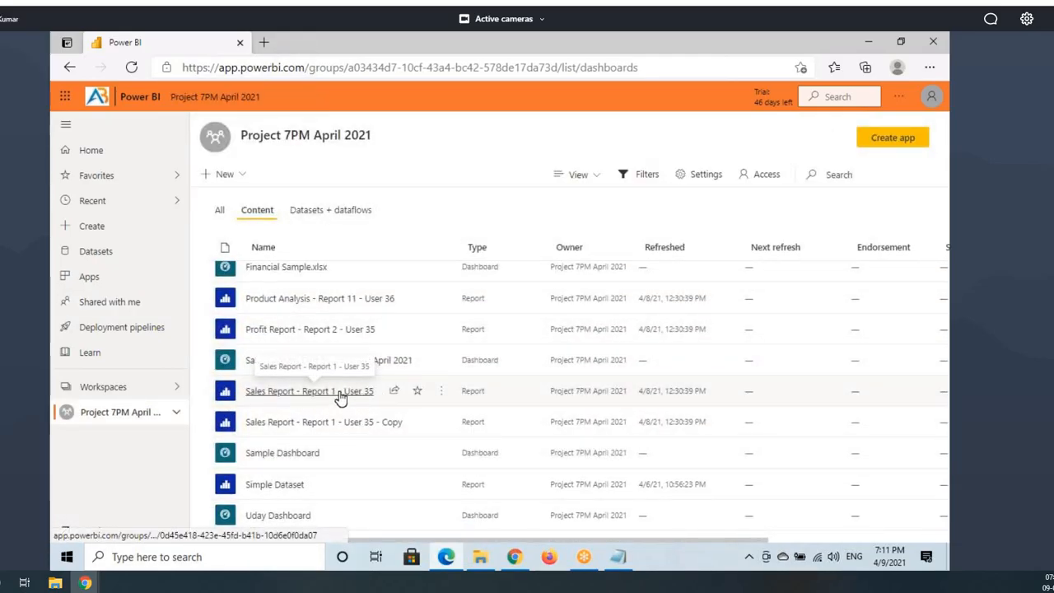
Step: Try sharing the Sales Report twice, dismiss both errors, and reload the workspace page
{"action": "left_click", "coordinate": [395, 390]}
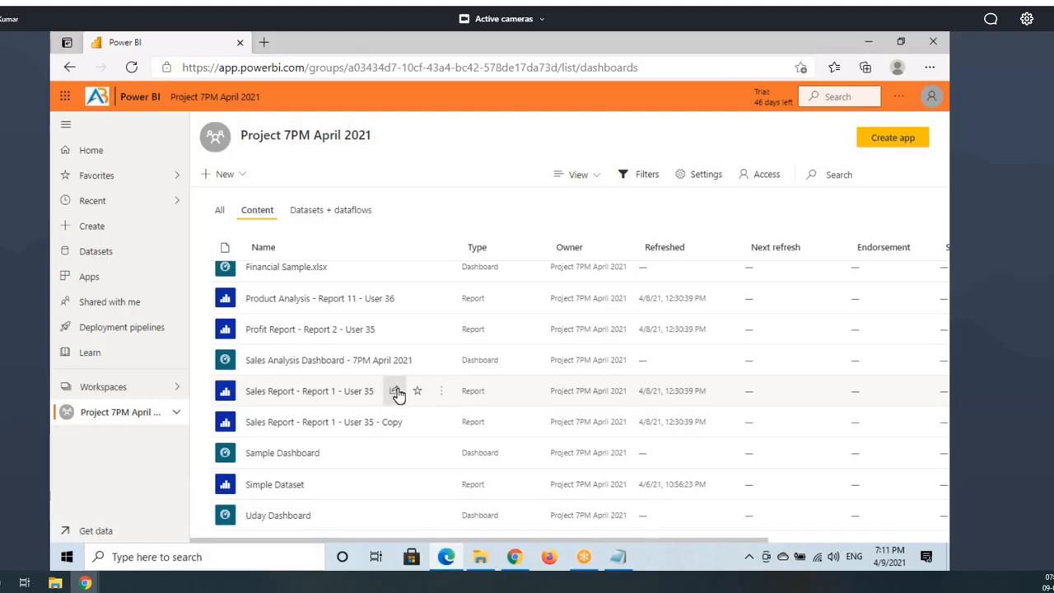
{"action": "left_click", "coordinate": [649, 360]}
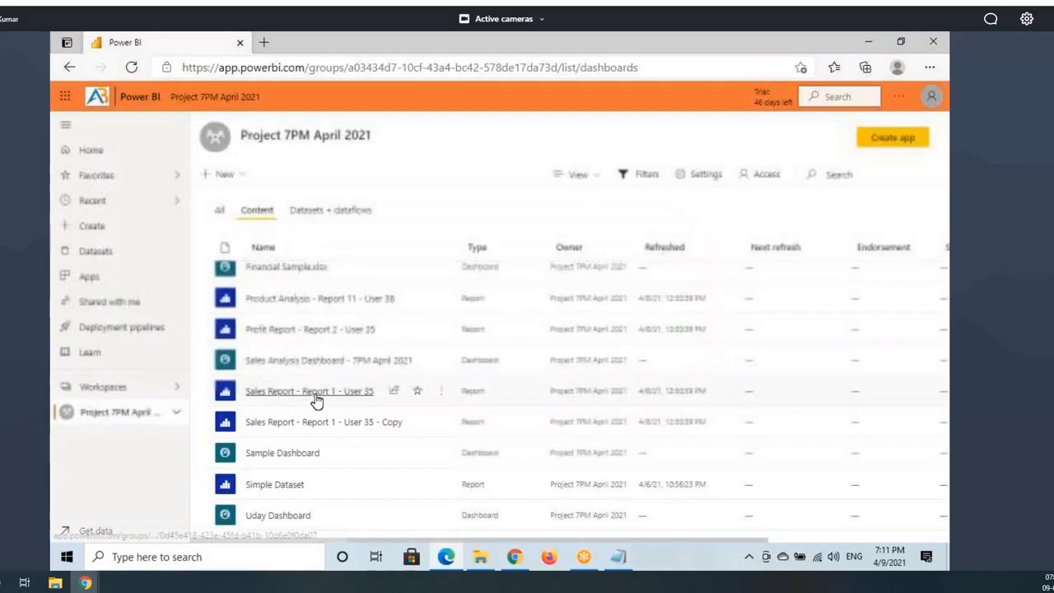
{"action": "left_click", "coordinate": [398, 392]}
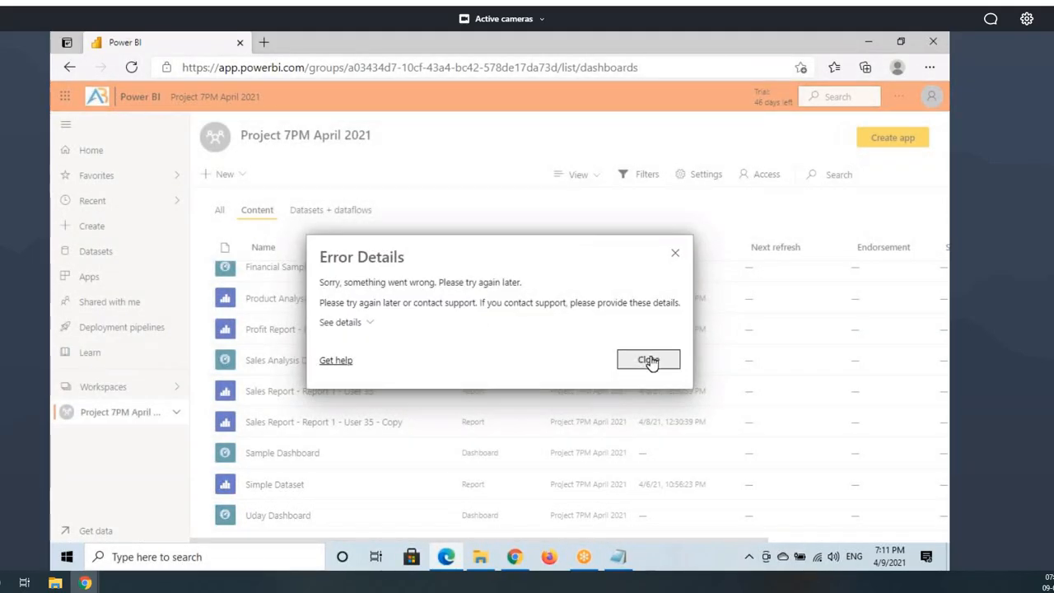
{"action": "left_click", "coordinate": [626, 359]}
{"action": "left_click", "coordinate": [131, 67]}
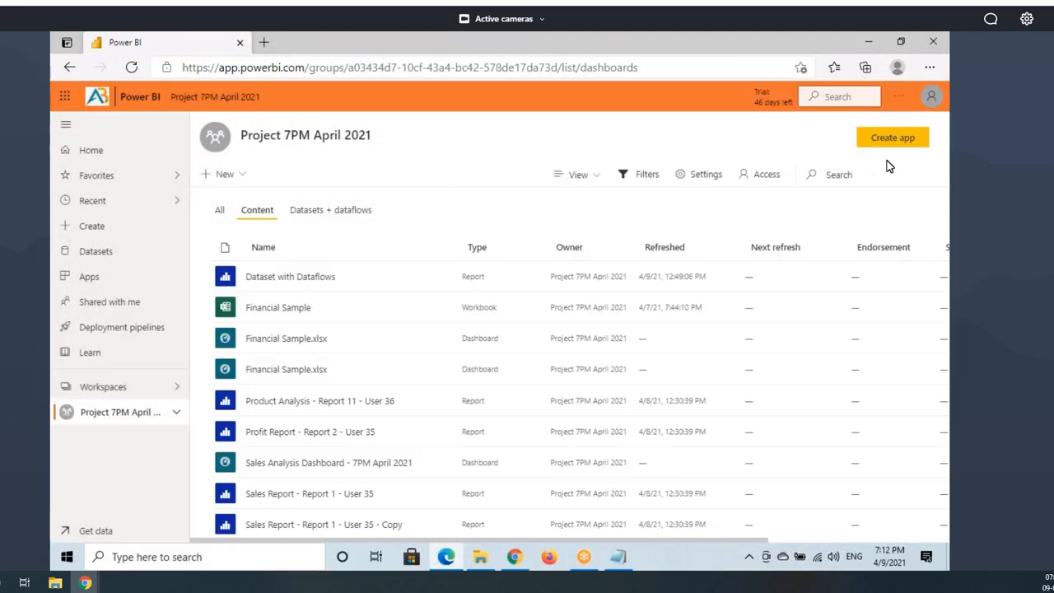
Step: Confirm the signed-in account and reopen sharing settings for Sales Report - Report 1 - User 35
{"action": "left_click", "coordinate": [934, 97]}
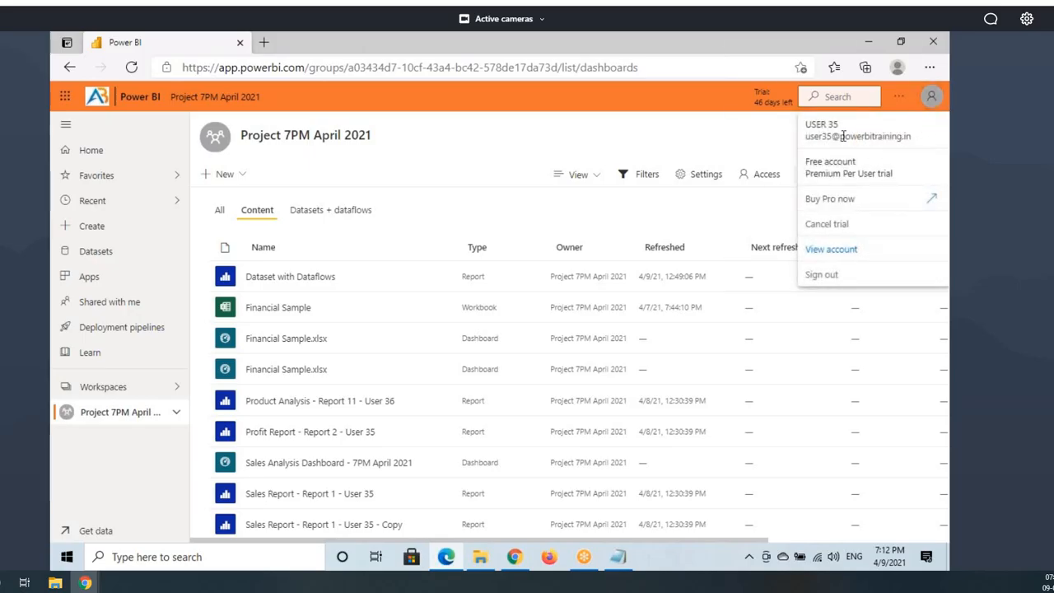
{"action": "left_click", "coordinate": [111, 421]}
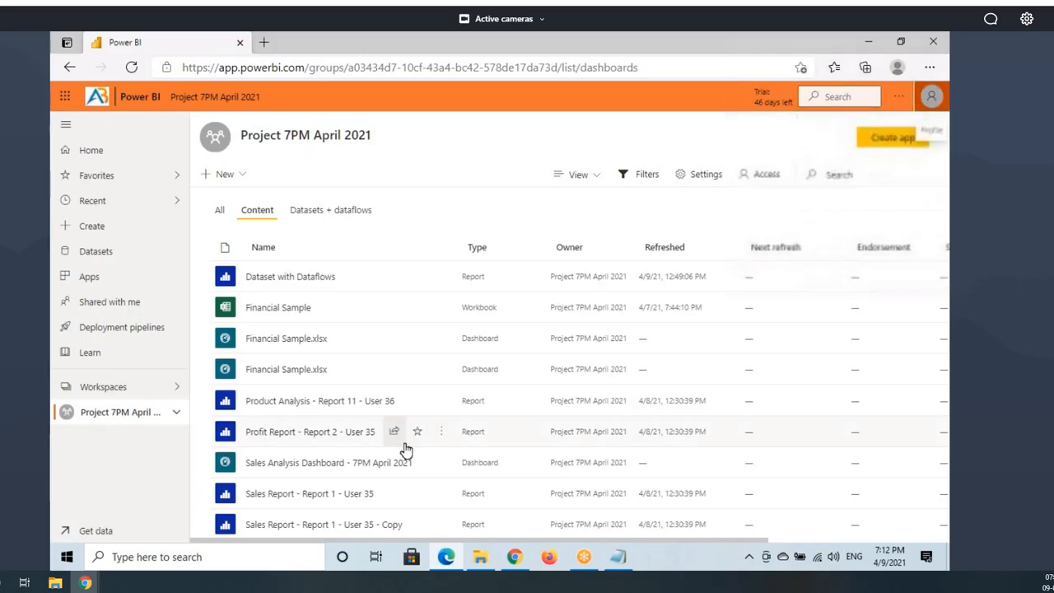
{"action": "scroll", "coordinate": [400, 429], "scroll_direction": "down", "scroll_amount": 2}
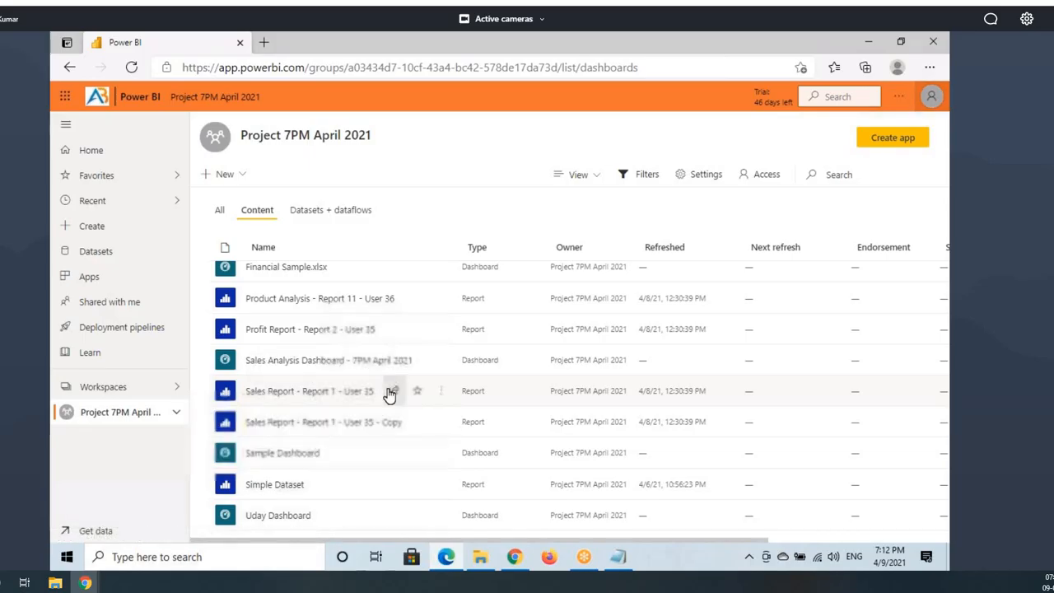
{"action": "left_click", "coordinate": [392, 392]}
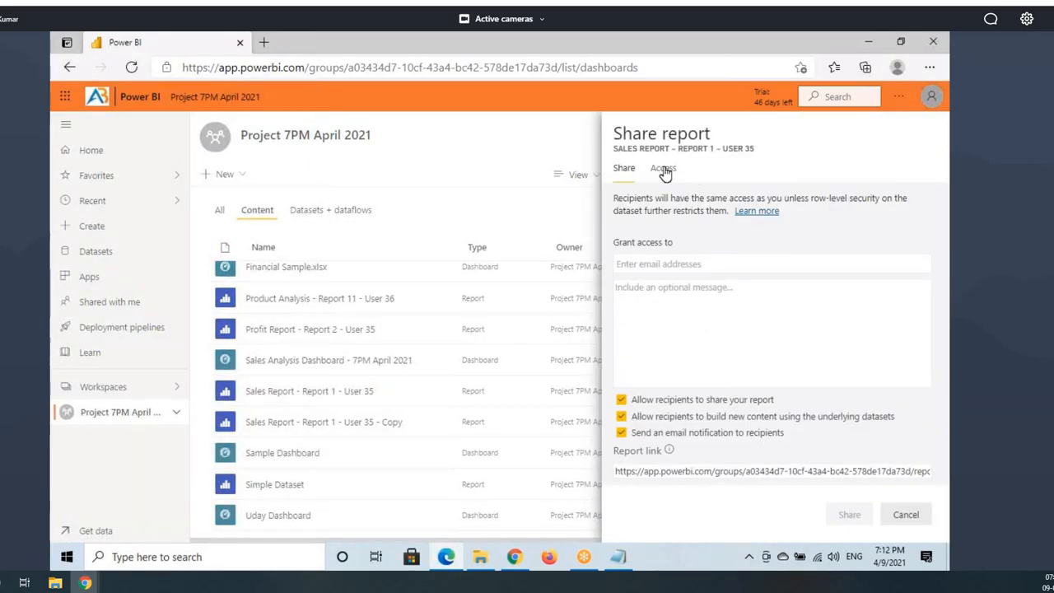
Step: In the report's Access list, choose Remove access for the second Read-access person
{"action": "left_click", "coordinate": [664, 169]}
{"action": "left_click_drag", "start_coordinate": [635, 335], "coordinate": [689, 353]}
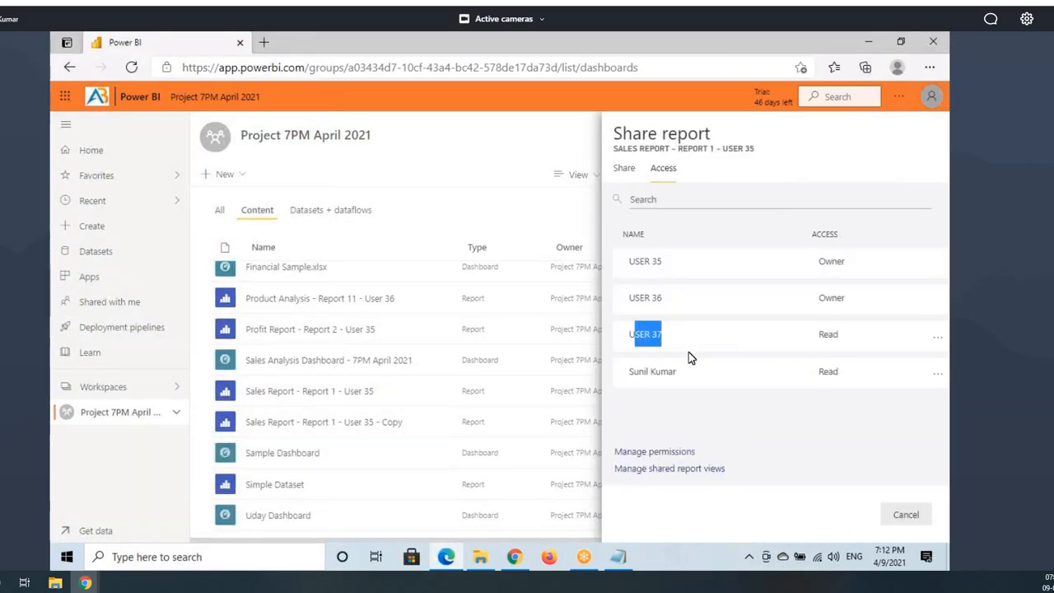
{"action": "left_click_drag", "start_coordinate": [630, 371], "coordinate": [691, 380]}
{"action": "left_click", "coordinate": [938, 377]}
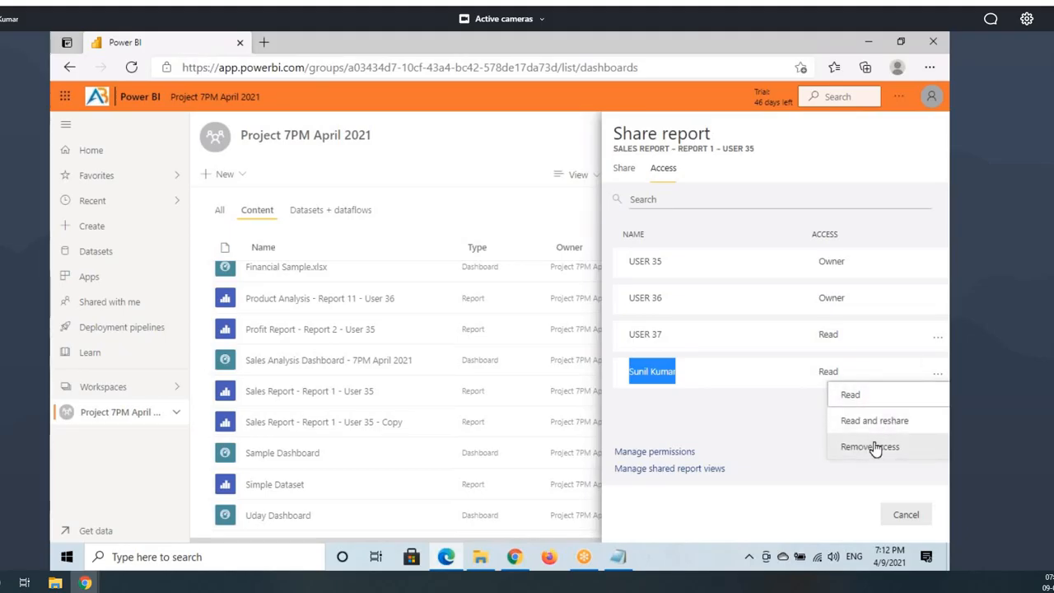
{"action": "key", "text": "ctrl+shift+d"}
{"action": "left_click_drag", "start_coordinate": [833, 414], "coordinate": [931, 429]}
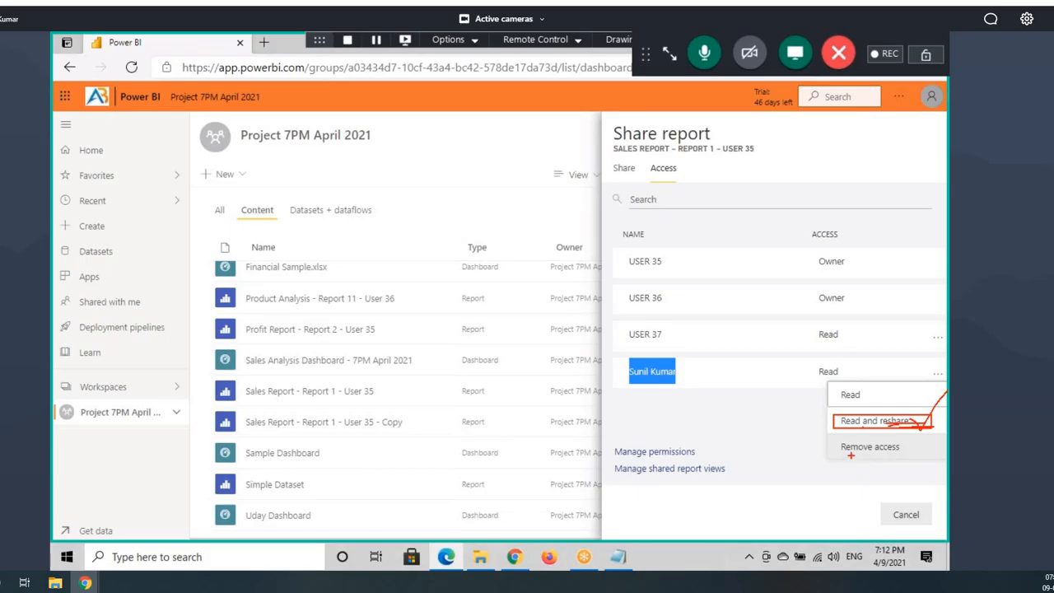
{"action": "key", "text": "Escape"}
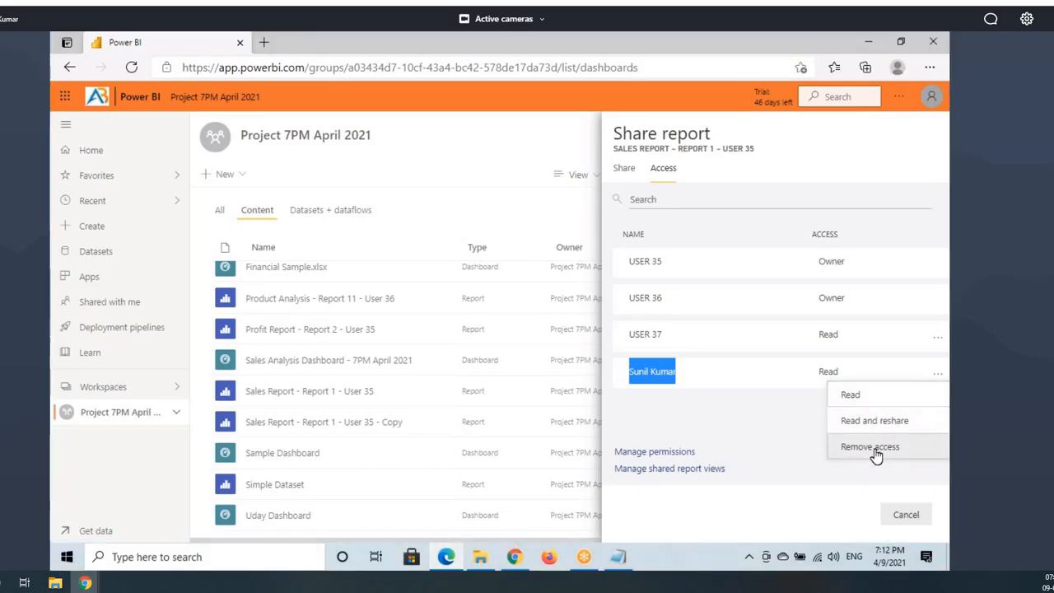
{"action": "left_click", "coordinate": [825, 459]}
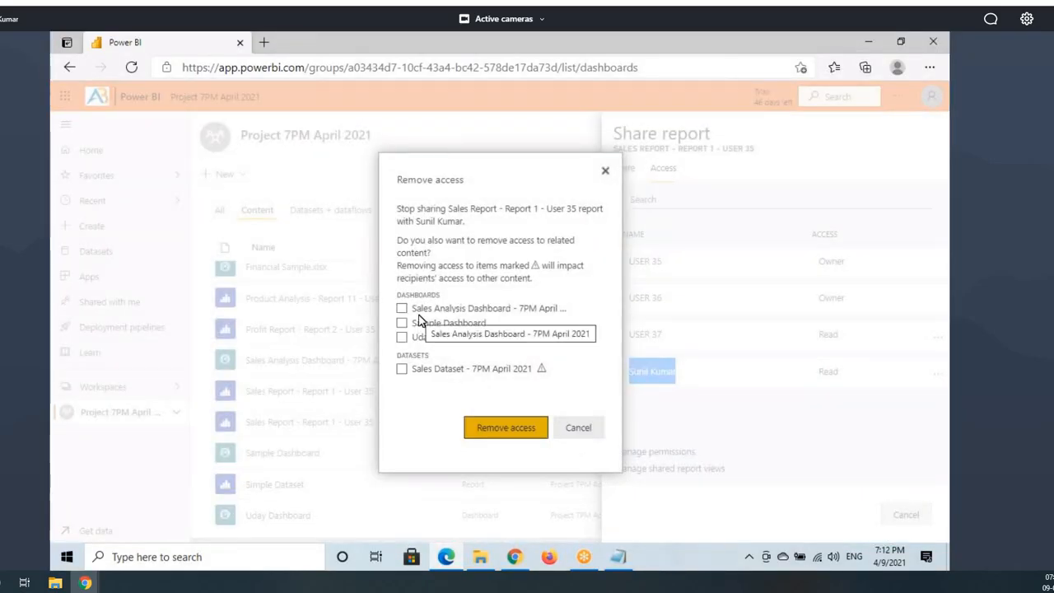
Step: Include Sales Analysis, Sample and Uday dashboards plus Sales Dataset in the removal and confirm
{"action": "key", "text": "ctrl+2"}
{"action": "mouse_move", "coordinate": [434, 299]}
{"action": "left_mouse_down"}
{"action": "mouse_move", "coordinate": [371, 296]}
{"action": "mouse_move", "coordinate": [467, 302]}
{"action": "left_mouse_up"}
{"action": "left_click_drag", "start_coordinate": [758, 144], "coordinate": [624, 137]}
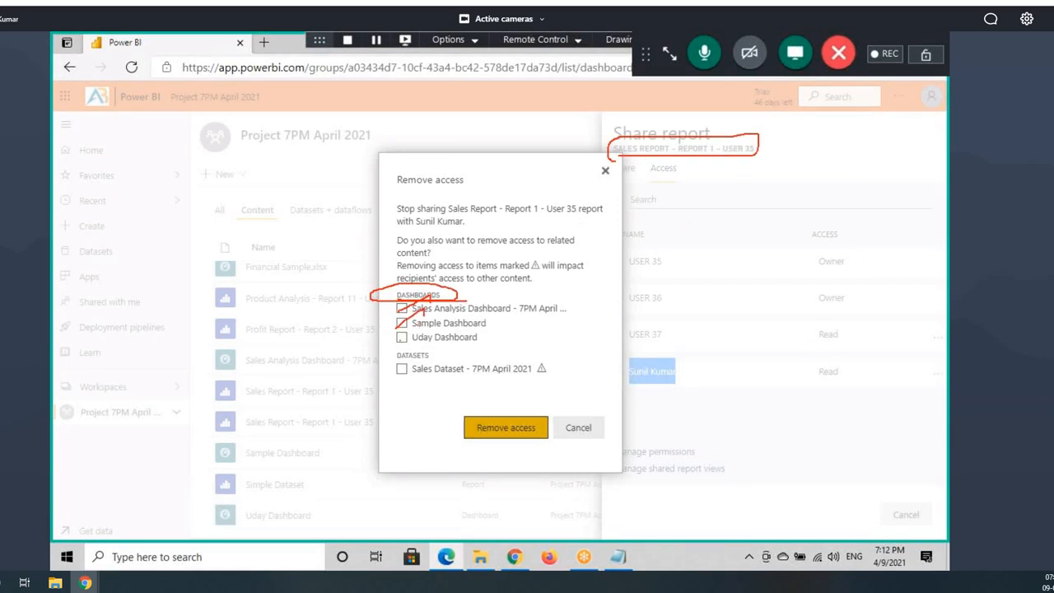
{"action": "left_click", "coordinate": [402, 308]}
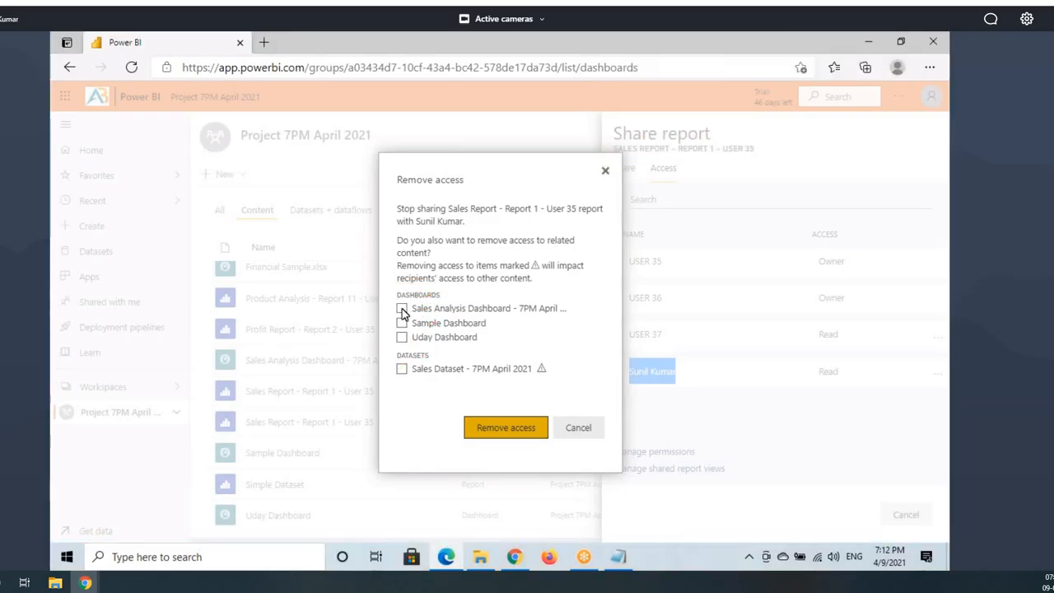
{"action": "left_click", "coordinate": [402, 322]}
{"action": "left_click", "coordinate": [402, 337]}
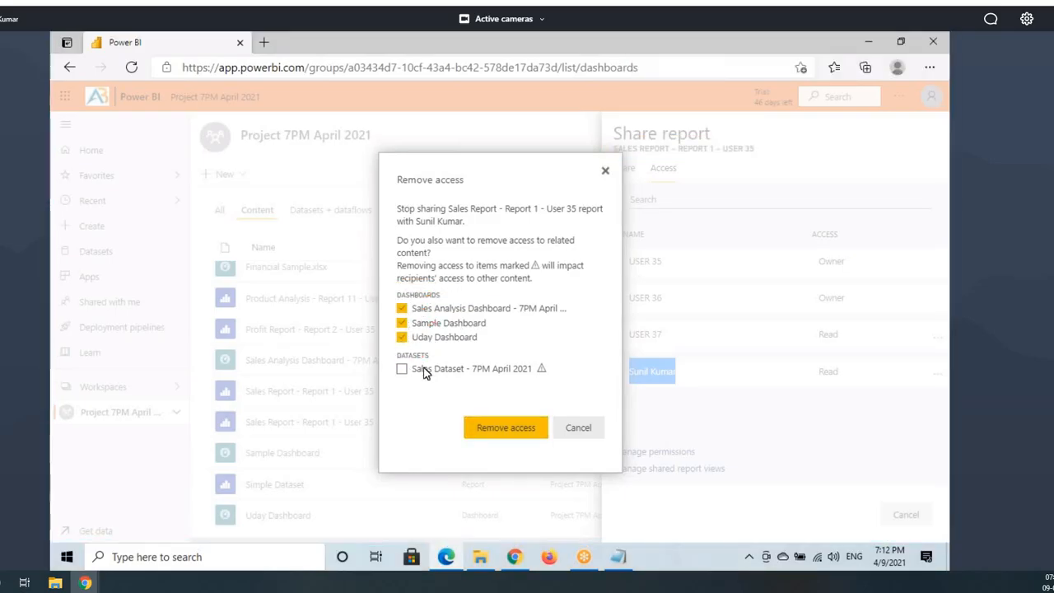
{"action": "left_click", "coordinate": [402, 369]}
{"action": "scroll", "coordinate": [482, 332], "scroll_direction": "down", "scroll_amount": 3}
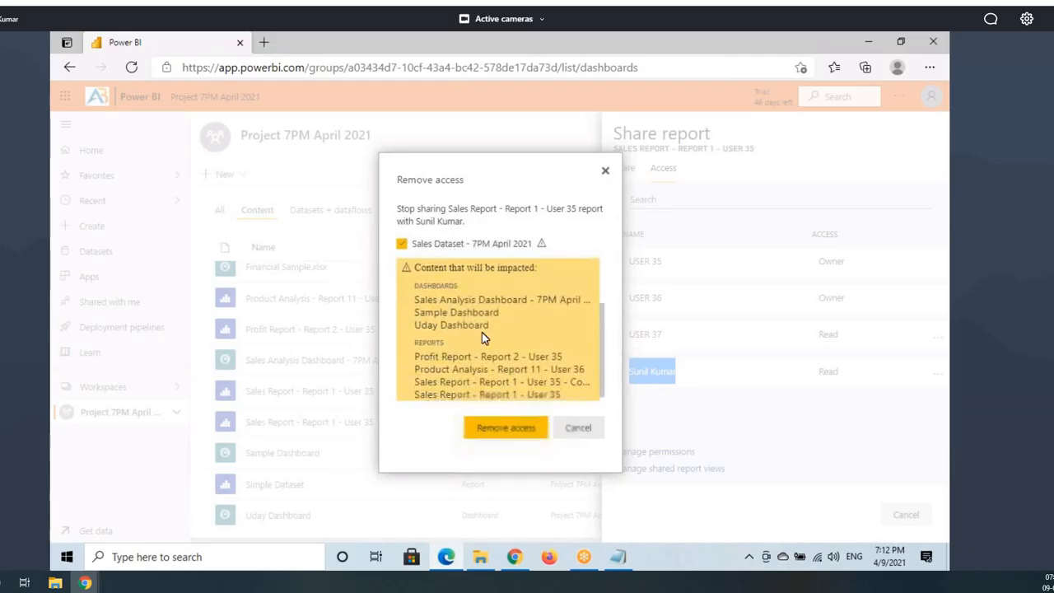
{"action": "scroll", "coordinate": [464, 319], "scroll_direction": "up", "scroll_amount": 3}
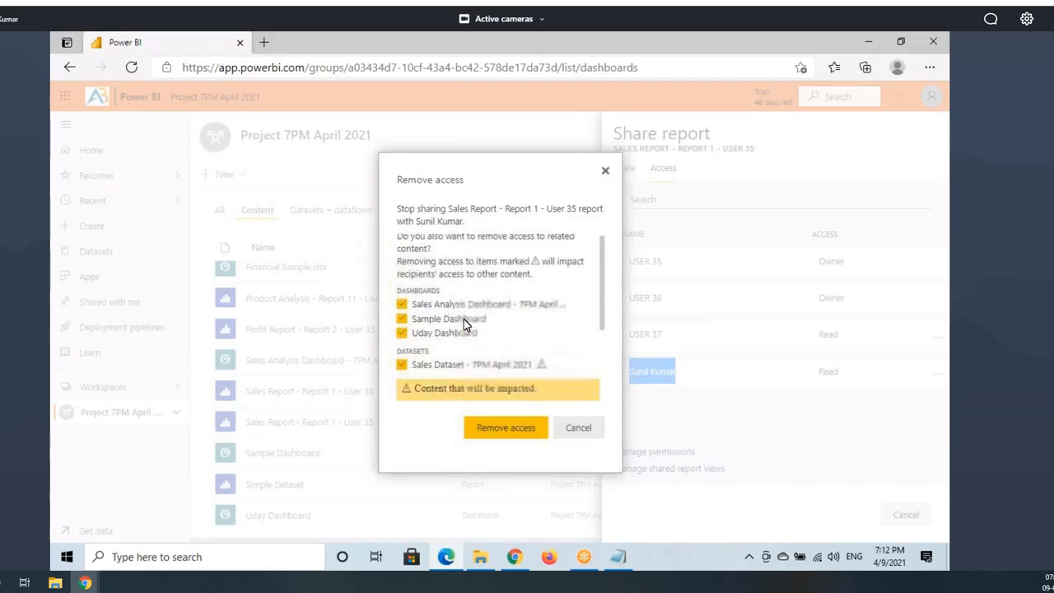
{"action": "left_click", "coordinate": [510, 430]}
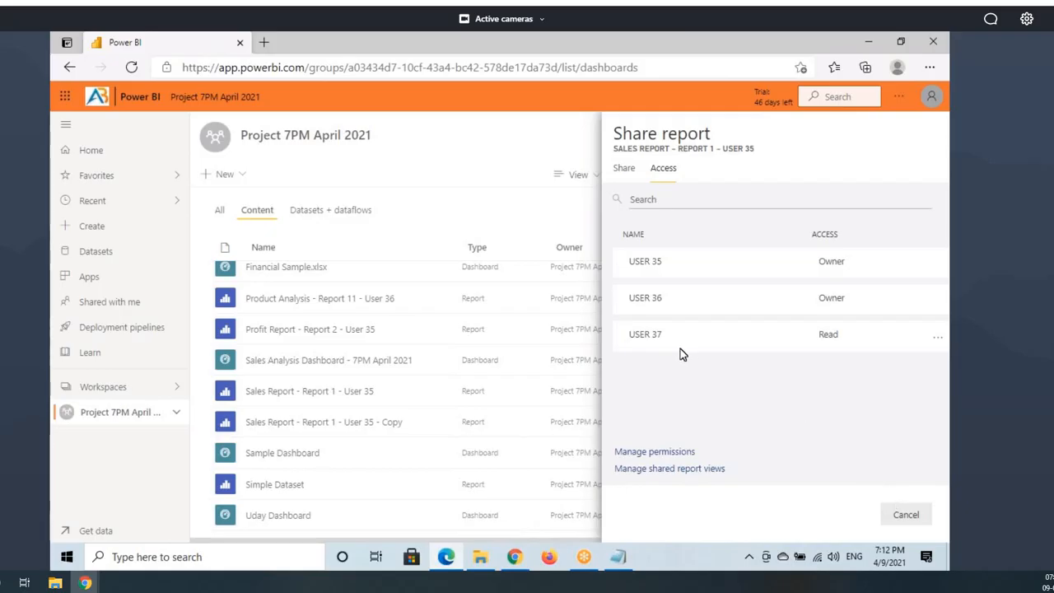
Step: Remove USER 37's access, including Sales Analysis, Sample and Uday dashboards and Sales Dataset
{"action": "left_click_drag", "start_coordinate": [696, 344], "coordinate": [645, 336]}
{"action": "left_click", "coordinate": [937, 338]}
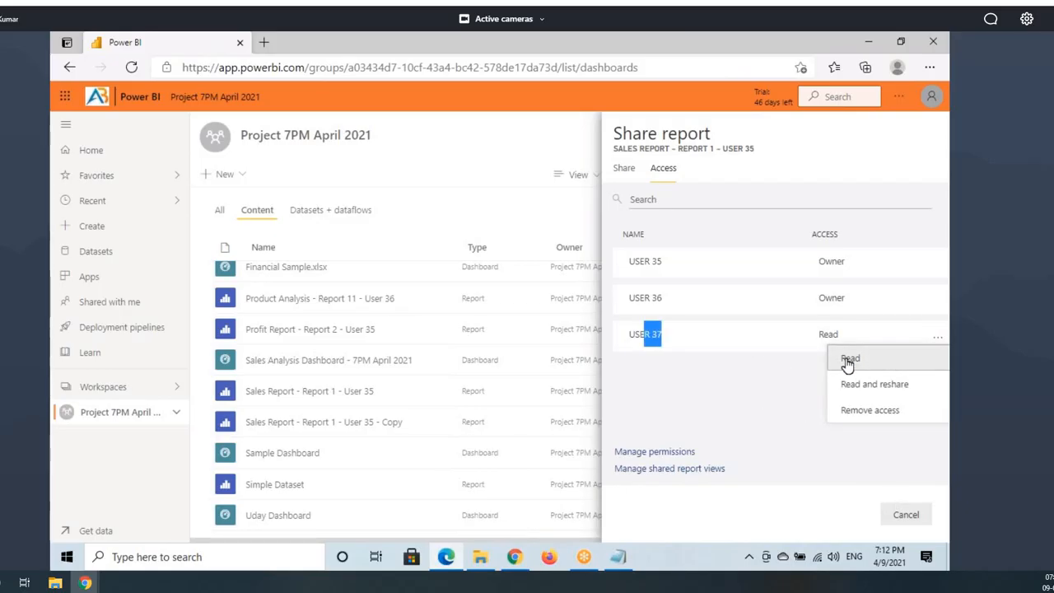
{"action": "left_click", "coordinate": [857, 411]}
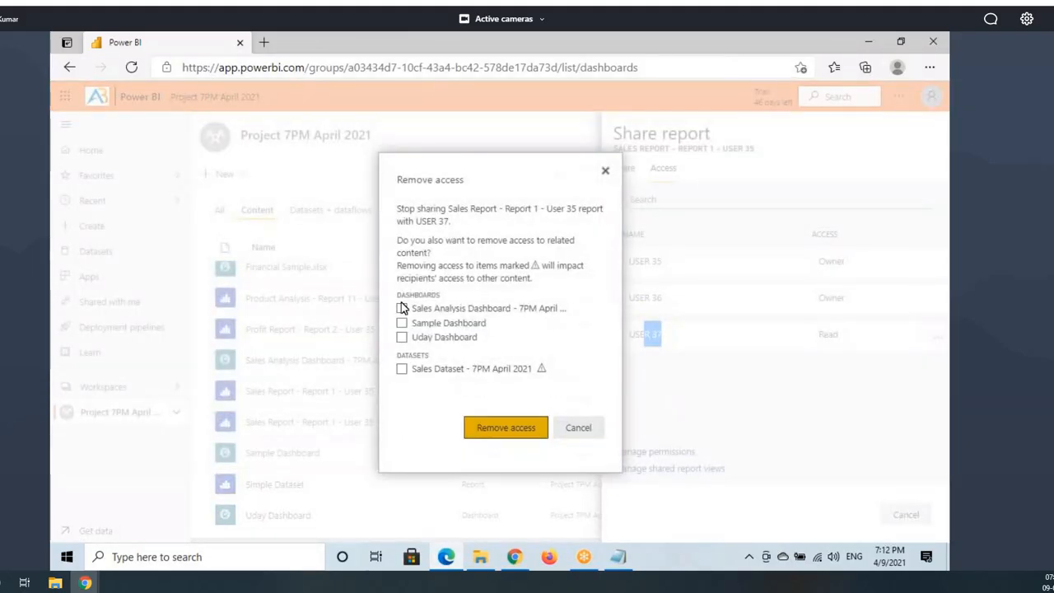
{"action": "left_click", "coordinate": [401, 308]}
{"action": "left_click", "coordinate": [401, 322]}
{"action": "left_click", "coordinate": [402, 338]}
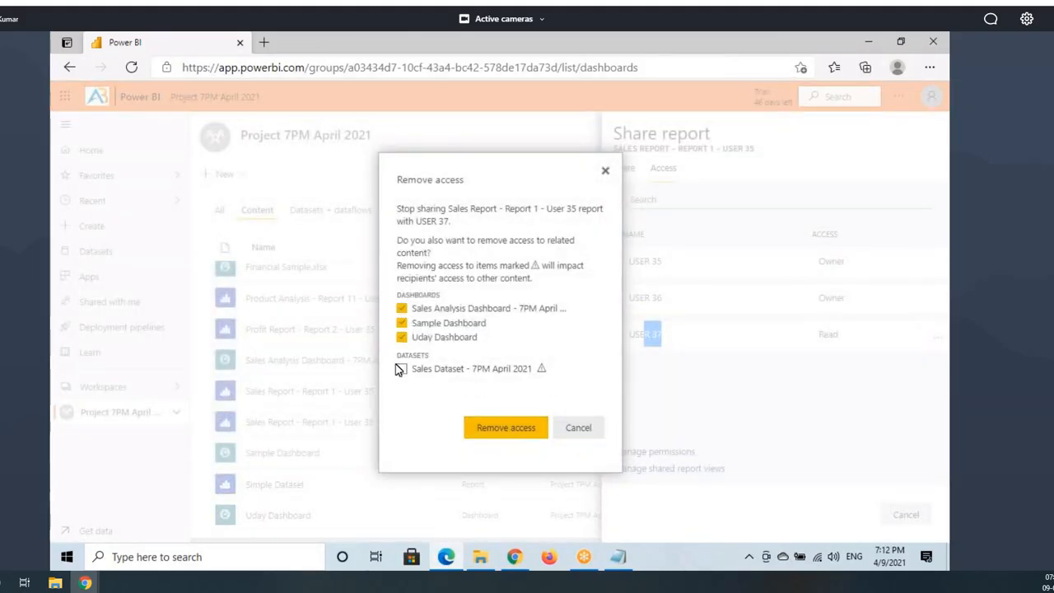
{"action": "left_click", "coordinate": [401, 369]}
{"action": "scroll", "coordinate": [491, 395], "scroll_direction": "down", "scroll_amount": 2}
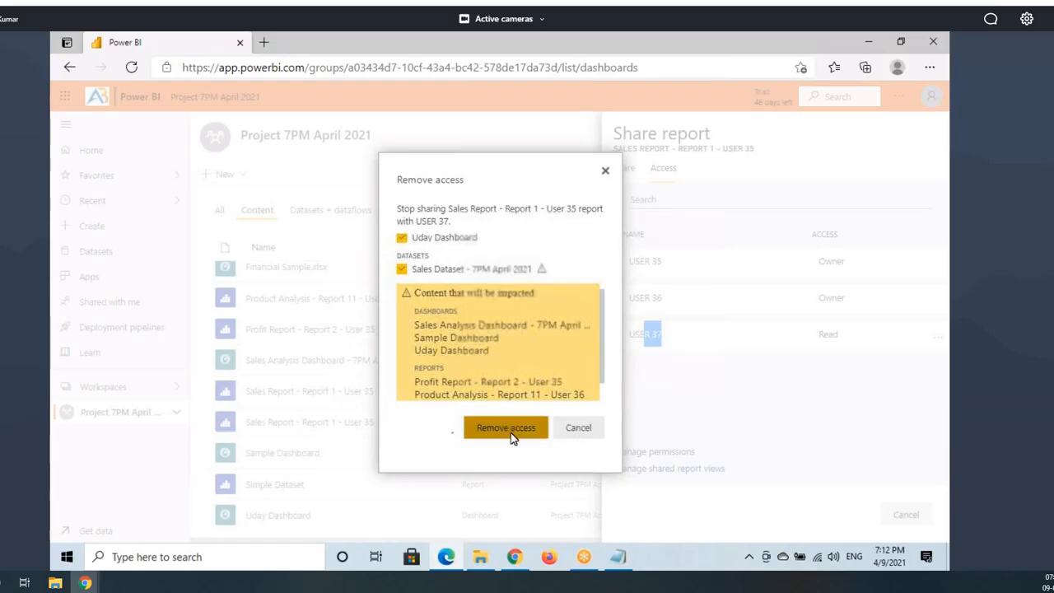
{"action": "left_click", "coordinate": [511, 430]}
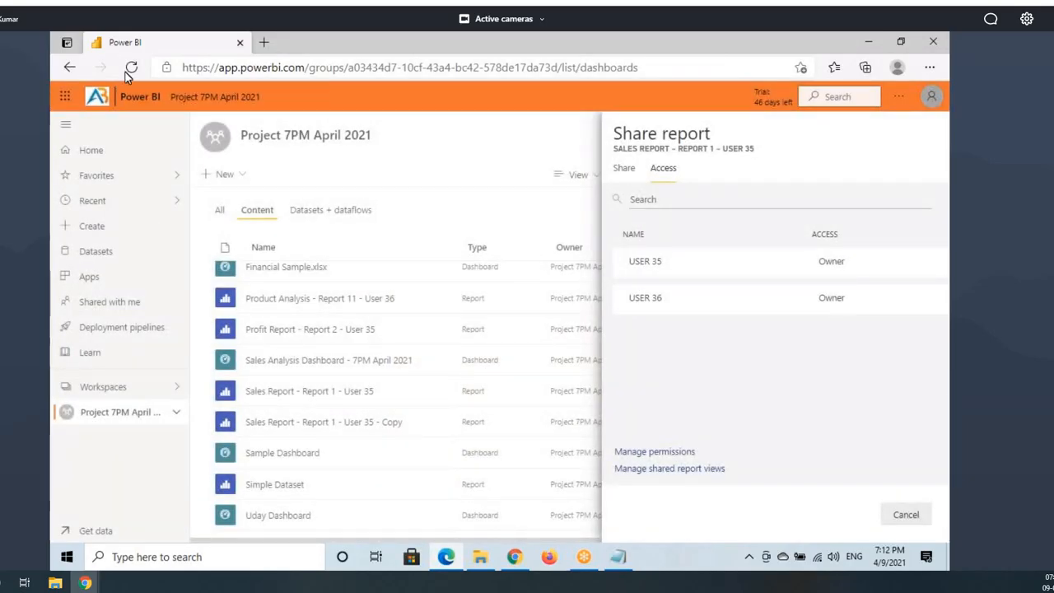
Step: In USER 37's session, reload Shared with me and sort it by shared date, newest first
{"action": "left_click", "coordinate": [584, 557]}
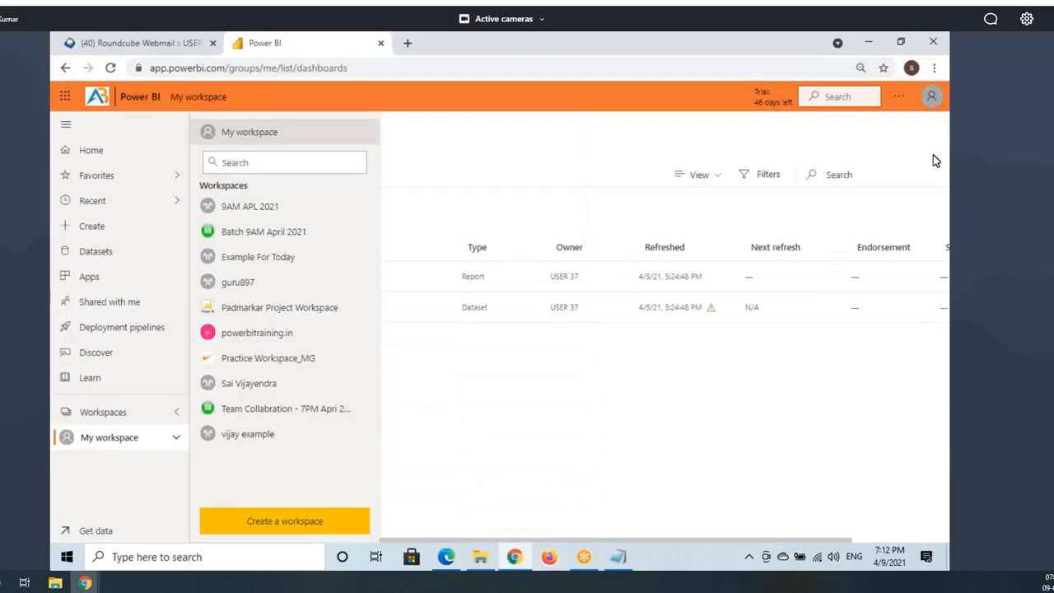
{"action": "left_click", "coordinate": [934, 155]}
{"action": "left_click", "coordinate": [932, 97]}
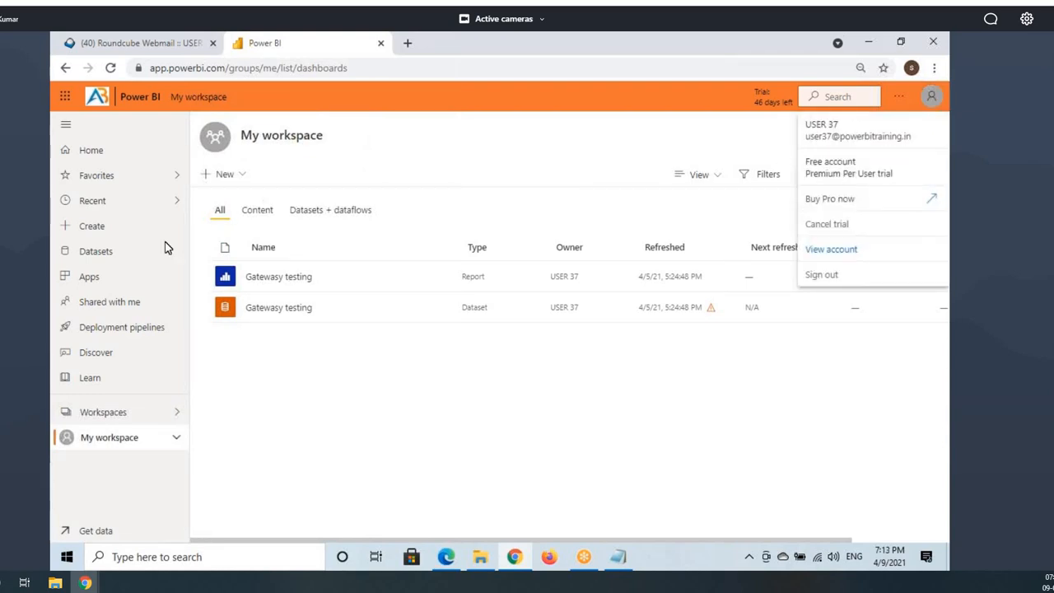
{"action": "left_click", "coordinate": [124, 301]}
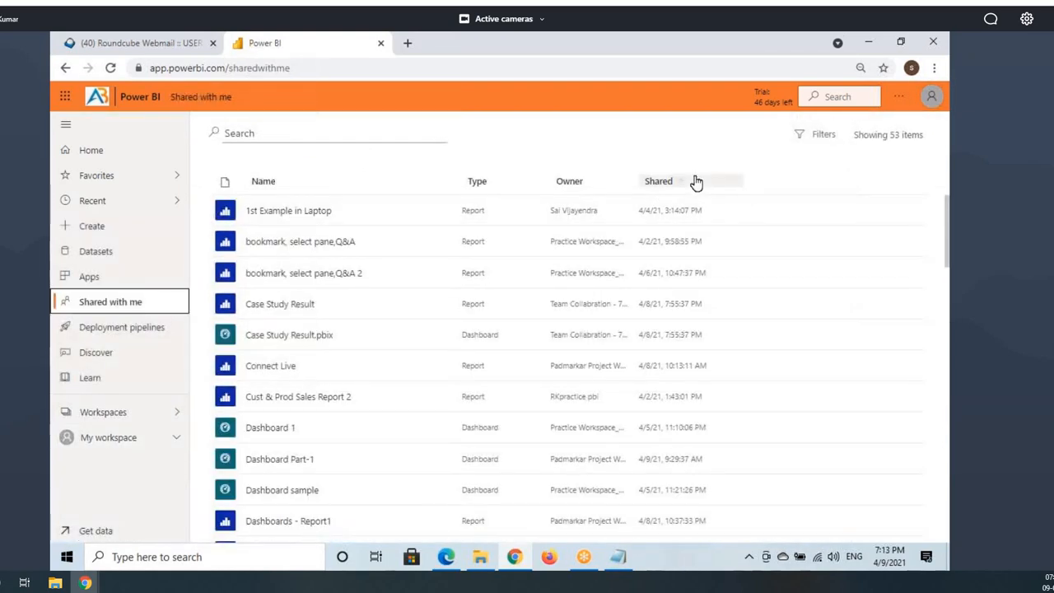
{"action": "left_click", "coordinate": [696, 182]}
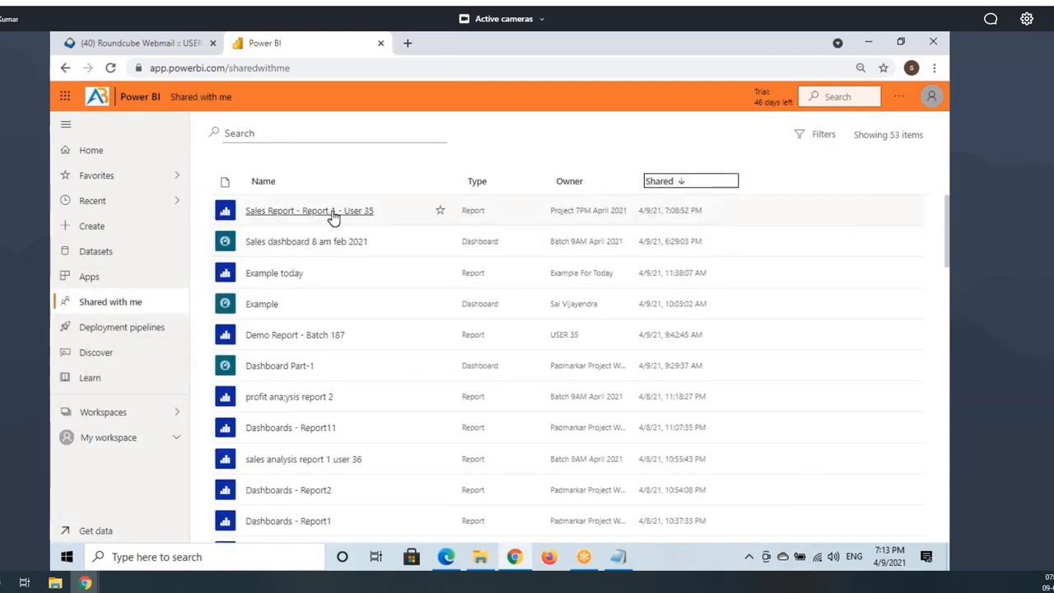
{"action": "left_click", "coordinate": [109, 68]}
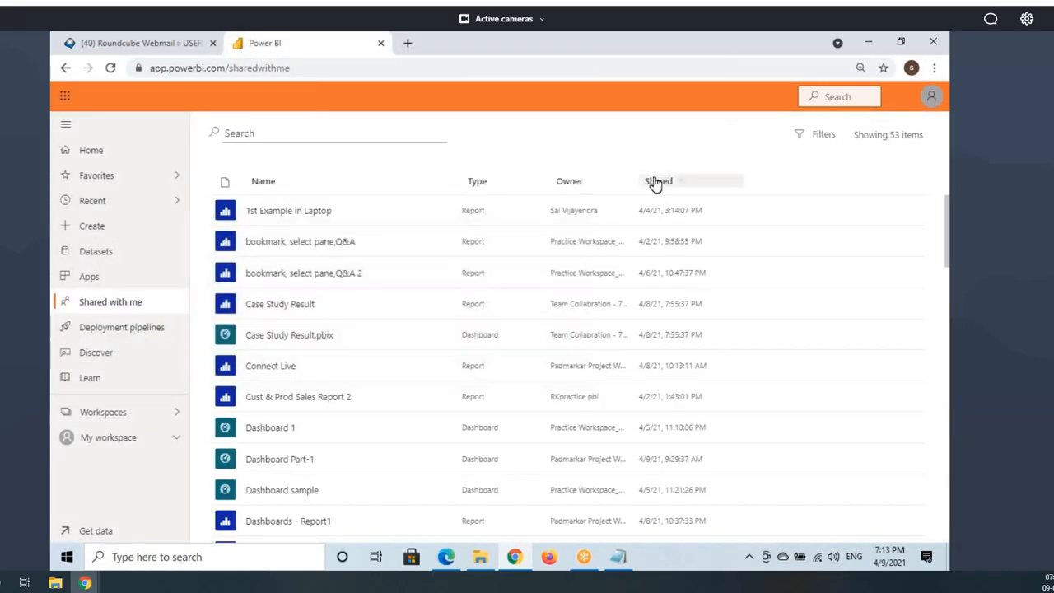
{"action": "left_click", "coordinate": [659, 182]}
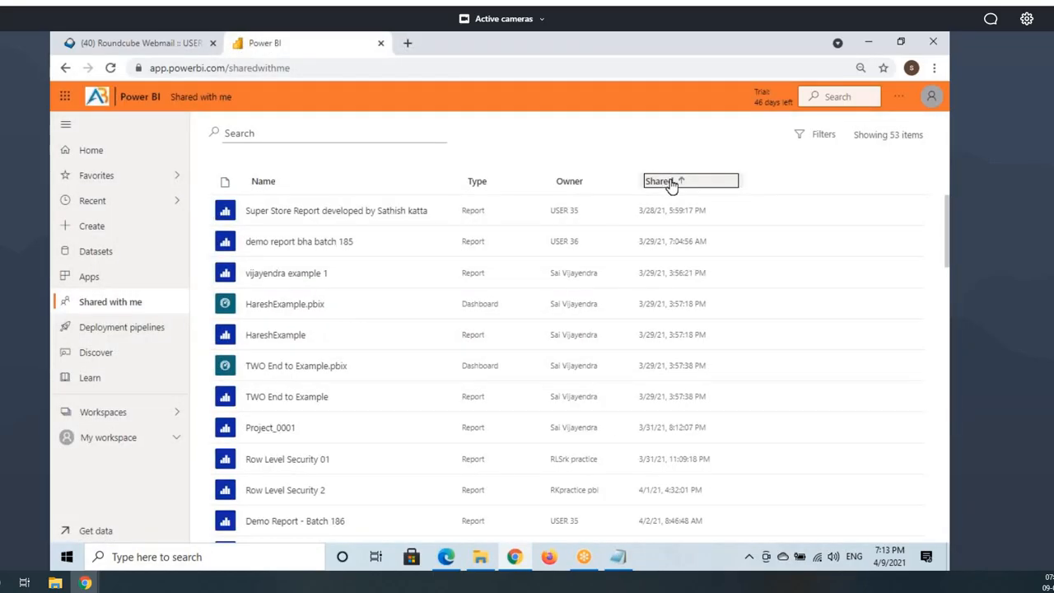
{"action": "left_click", "coordinate": [669, 182]}
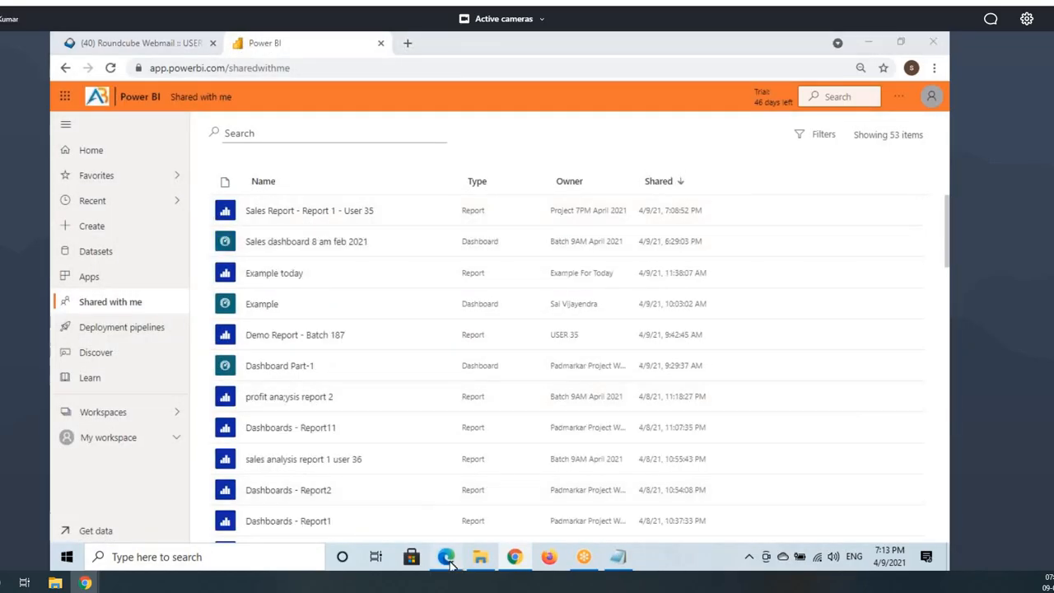
Step: Cancel the Sales Report share panel, recheck USER 37's re-sorted list, and return to the workspace
{"action": "left_click", "coordinate": [446, 557]}
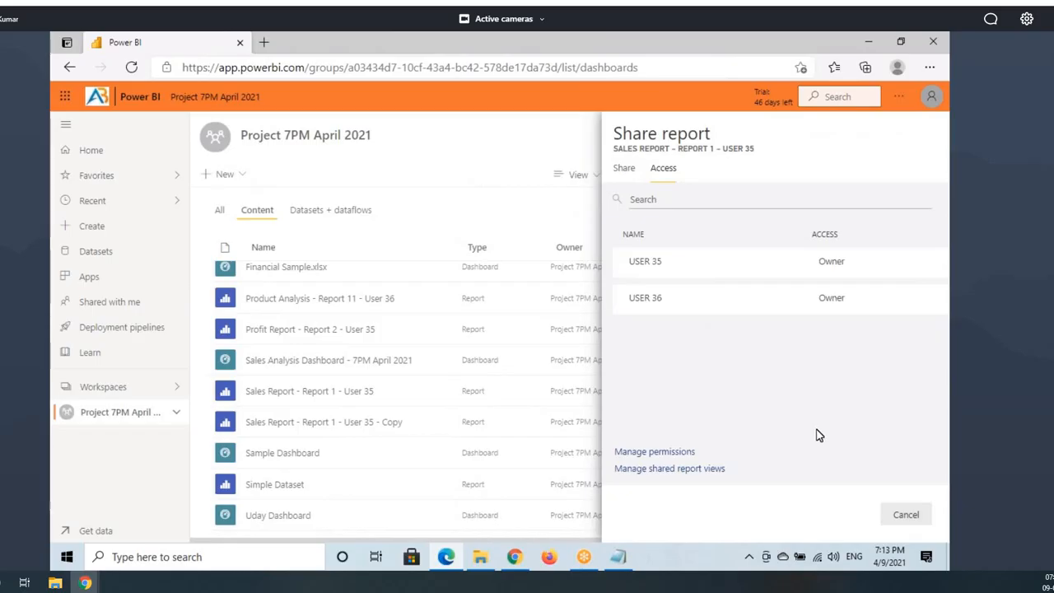
{"action": "left_click", "coordinate": [906, 514]}
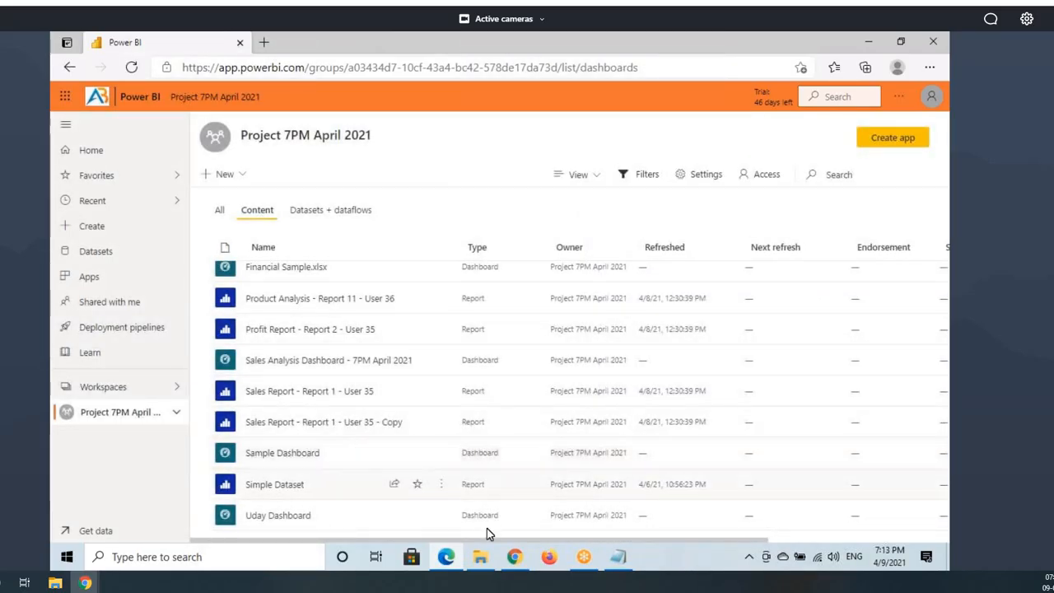
{"action": "left_click", "coordinate": [514, 557]}
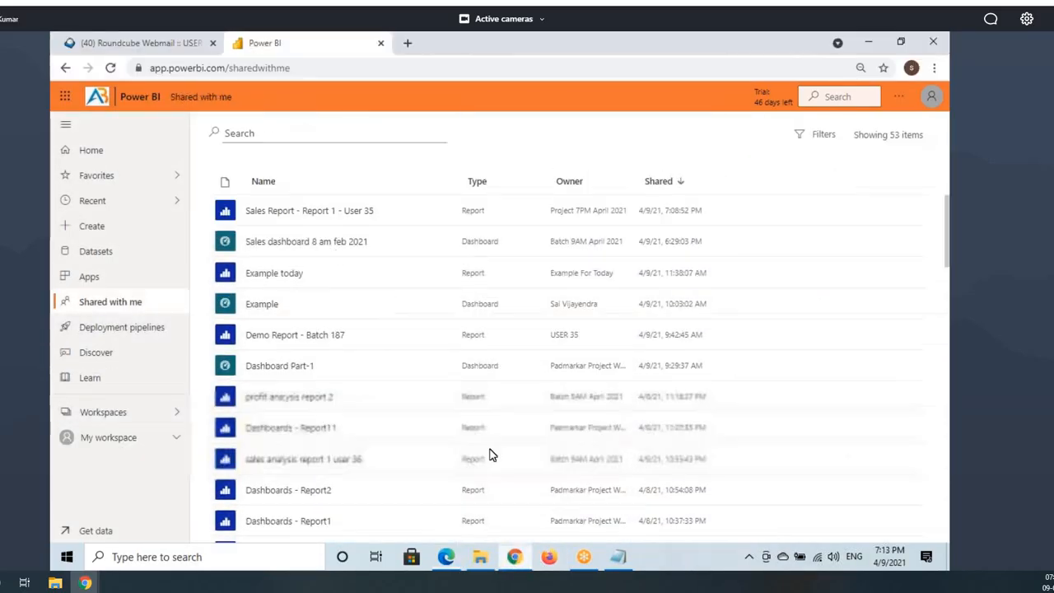
{"action": "left_click", "coordinate": [110, 67]}
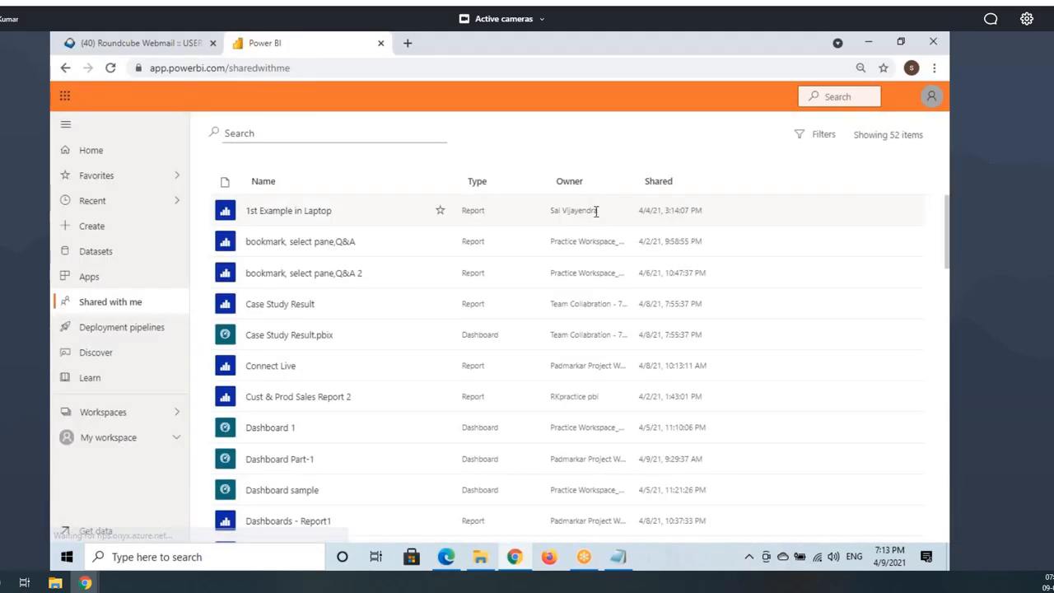
{"action": "left_click", "coordinate": [672, 185]}
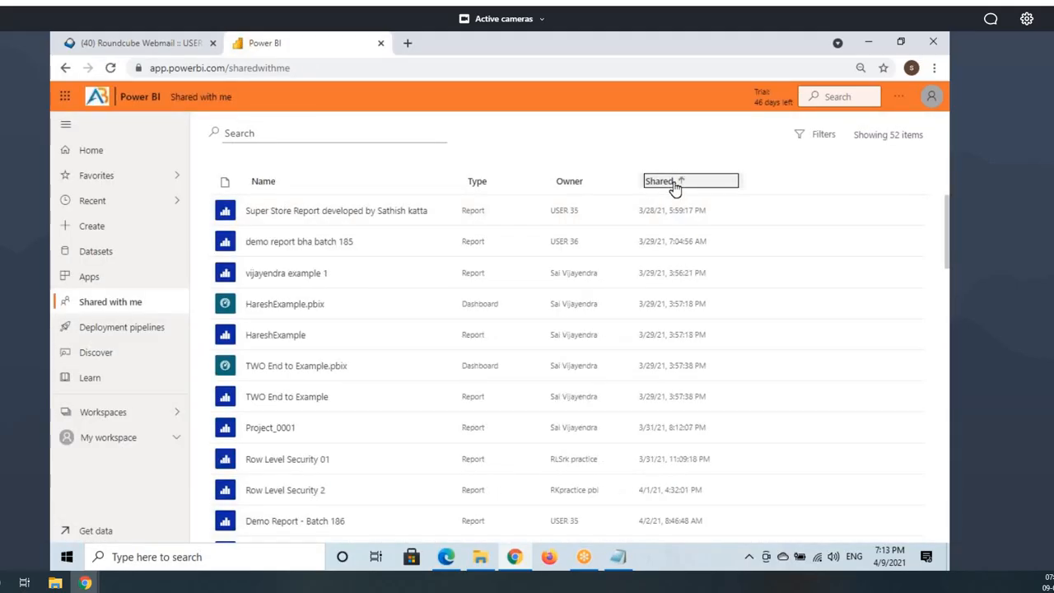
{"action": "left_click", "coordinate": [672, 184]}
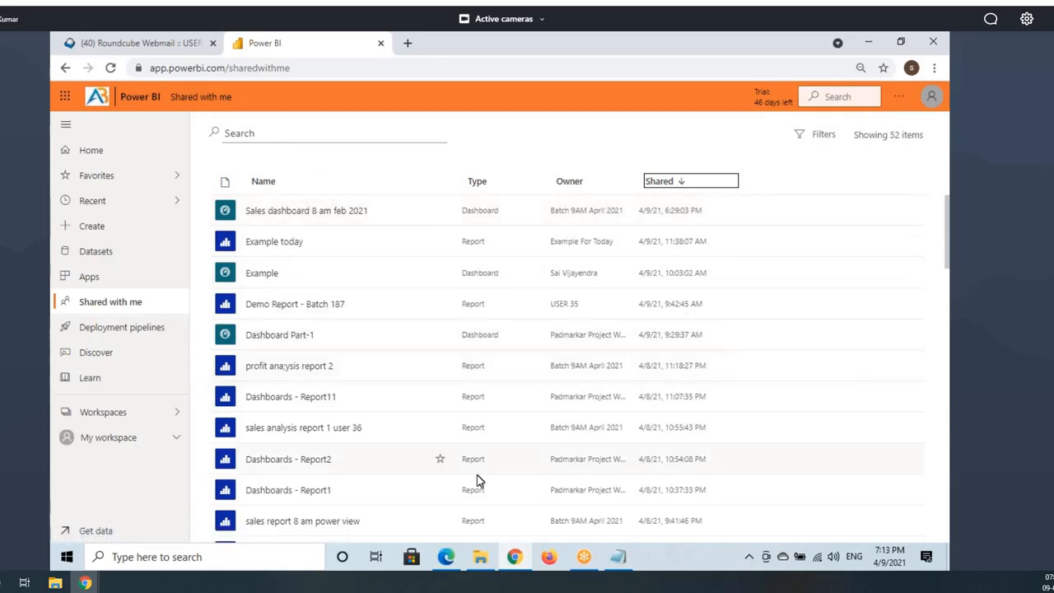
{"action": "left_click", "coordinate": [446, 558]}
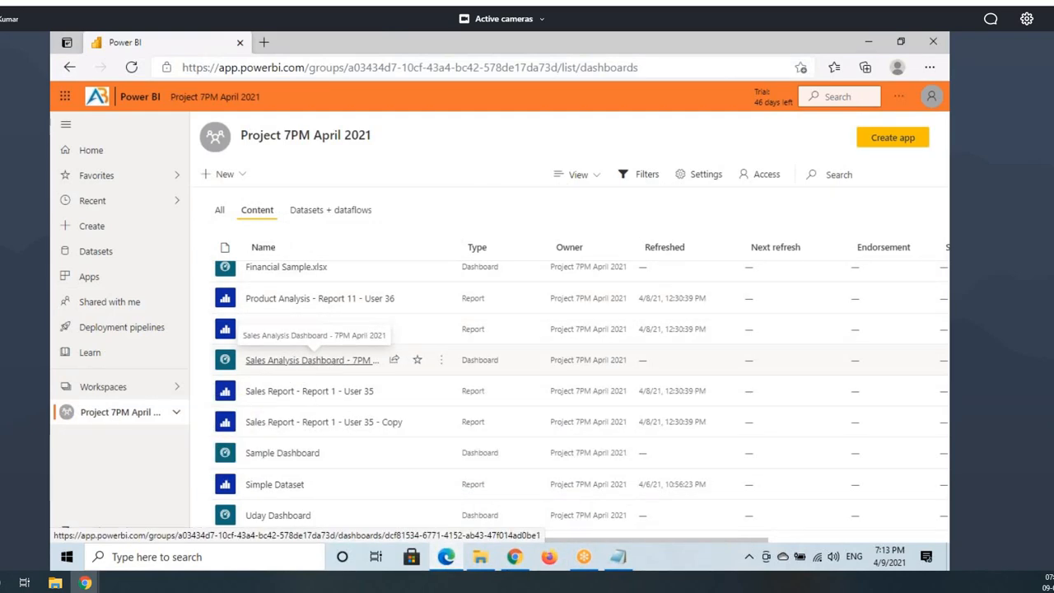
Step: Open the Share dashboard pane for Sales Analysis Dashboard
{"action": "key", "text": "ctrl+2"}
{"action": "left_click_drag", "start_coordinate": [211, 348], "coordinate": [384, 377]}
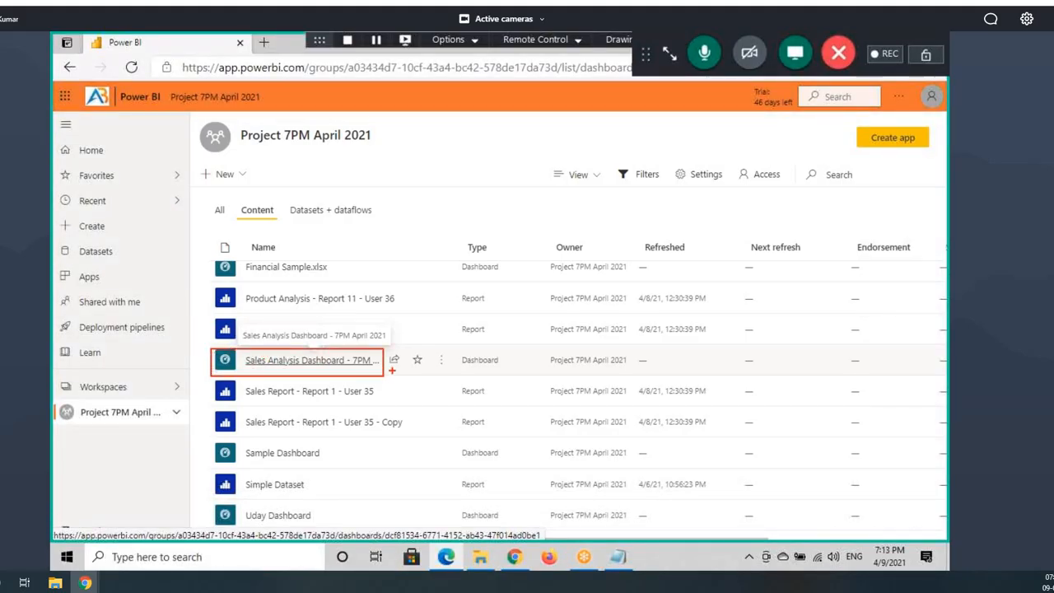
{"action": "key", "text": "Escape"}
{"action": "left_click", "coordinate": [394, 360]}
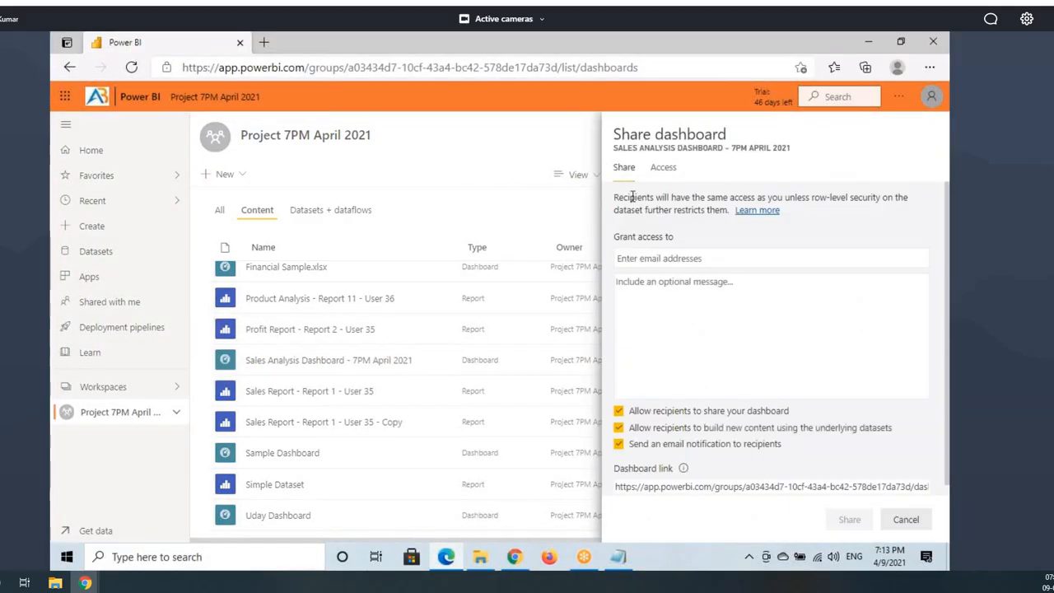
{"action": "key", "text": "ctrl+2"}
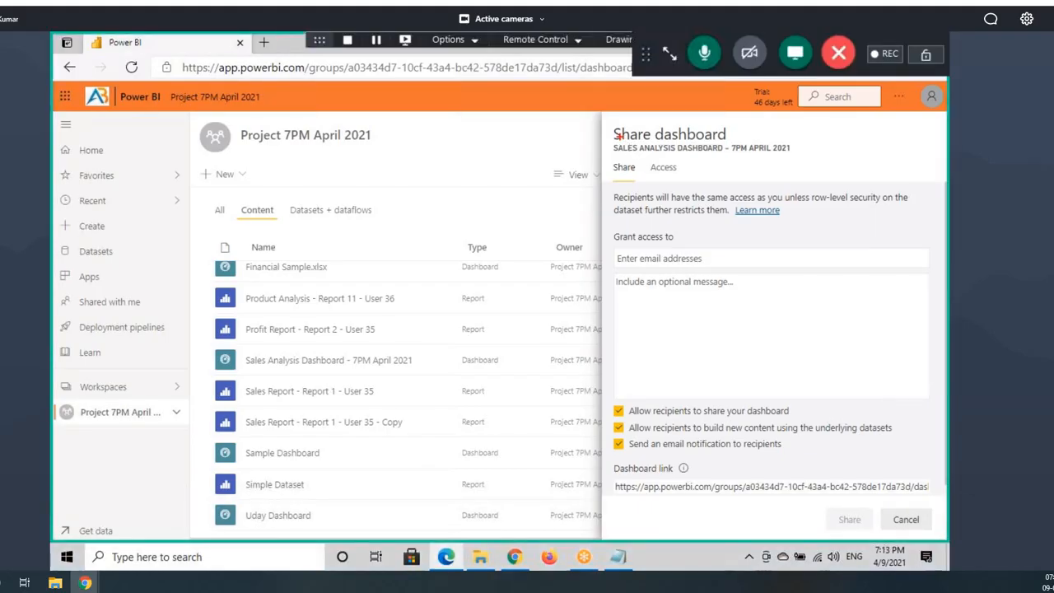
{"action": "left_click_drag", "start_coordinate": [611, 124], "coordinate": [742, 138]}
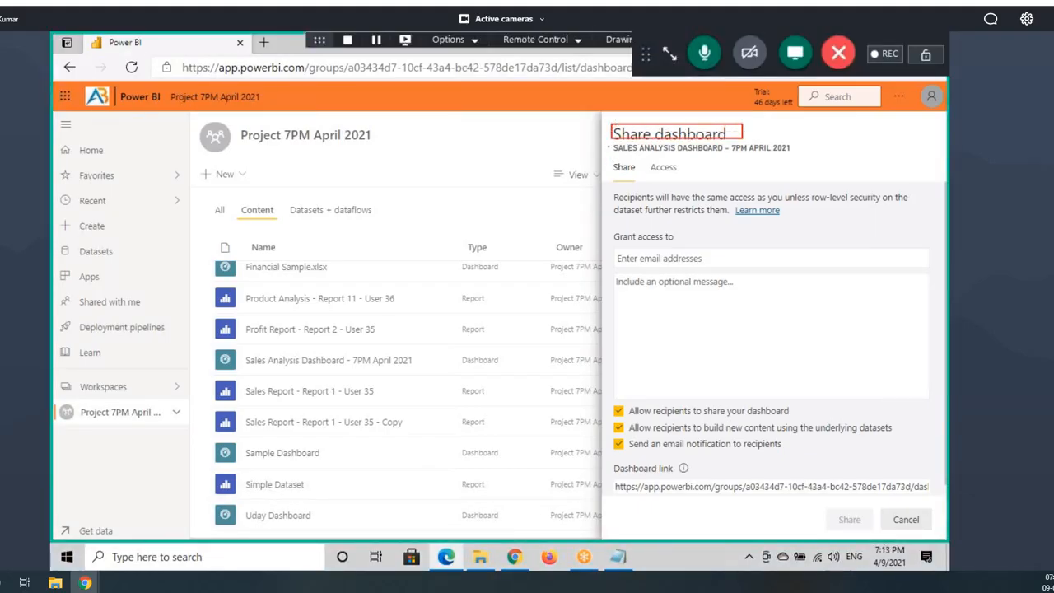
{"action": "left_click_drag", "start_coordinate": [607, 148], "coordinate": [804, 151]}
{"action": "mouse_move", "coordinate": [648, 245]}
{"action": "left_mouse_down"}
{"action": "mouse_move", "coordinate": [596, 254]}
{"action": "mouse_move", "coordinate": [688, 247]}
{"action": "left_mouse_up"}
{"action": "left_click_drag", "start_coordinate": [661, 288], "coordinate": [738, 284]}
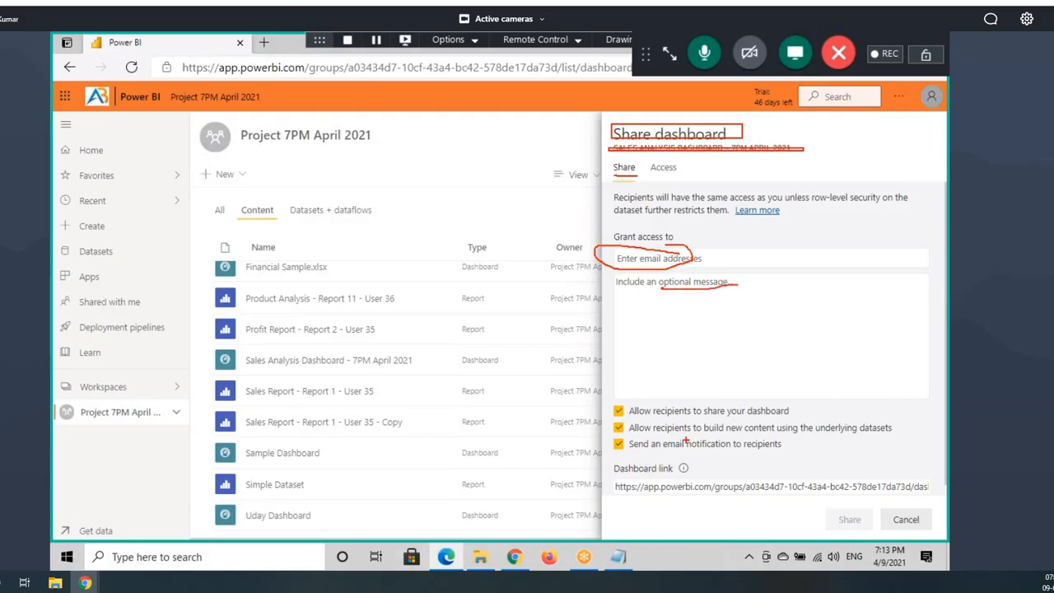
Step: Untick the reshare and build-content permissions, then view the Access list showing USER 35 and USER 36
{"action": "left_click", "coordinate": [619, 410]}
{"action": "left_click", "coordinate": [650, 428]}
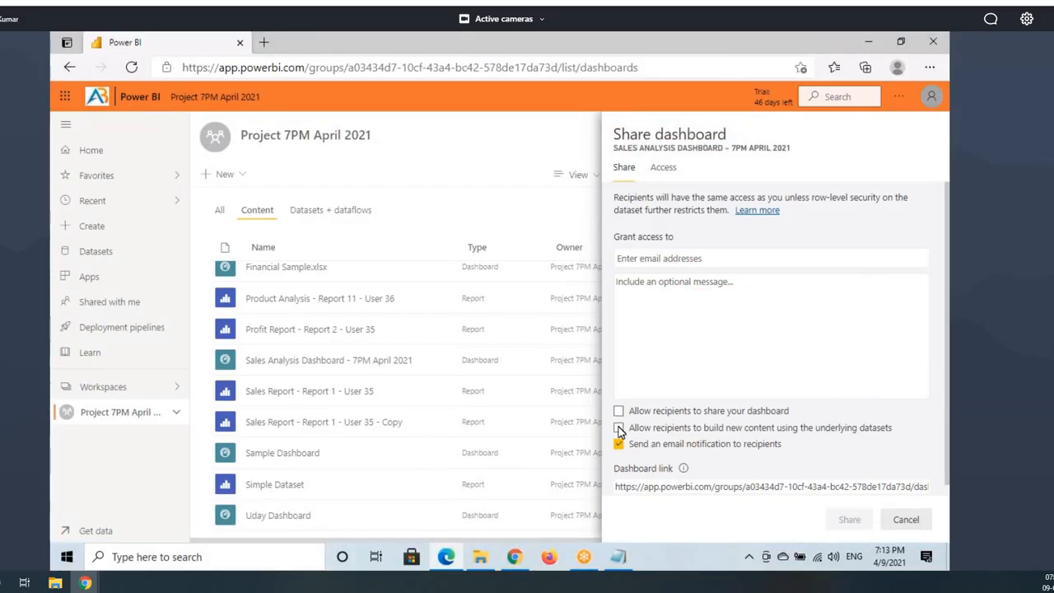
{"action": "mouse_move", "coordinate": [607, 402]}
{"action": "left_mouse_down"}
{"action": "mouse_move", "coordinate": [810, 434]}
{"action": "mouse_move", "coordinate": [908, 436]}
{"action": "left_mouse_up"}
{"action": "left_click_drag", "start_coordinate": [614, 456], "coordinate": [714, 457]}
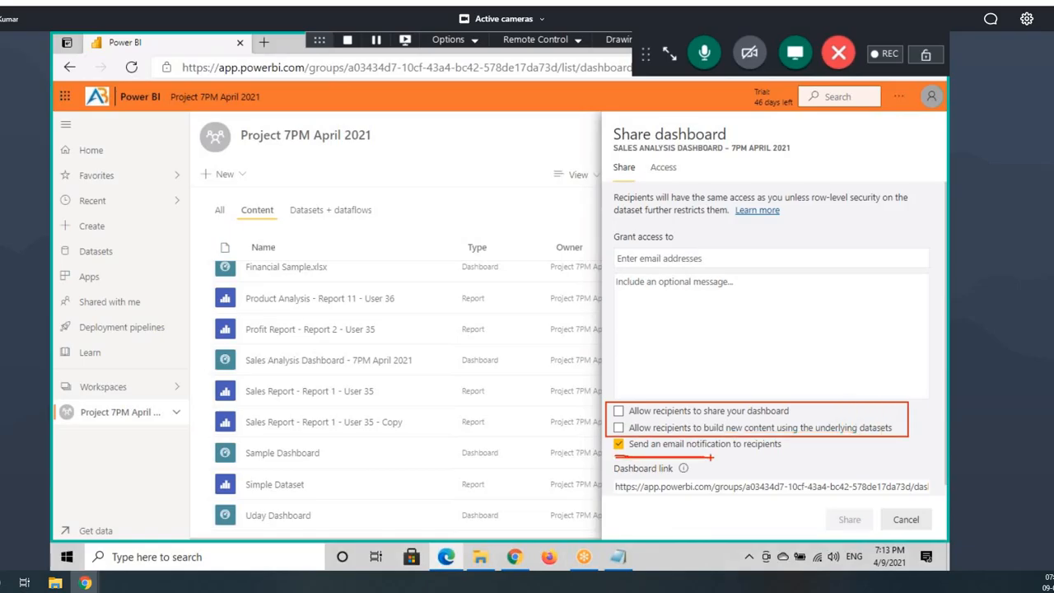
{"action": "left_click", "coordinate": [663, 169]}
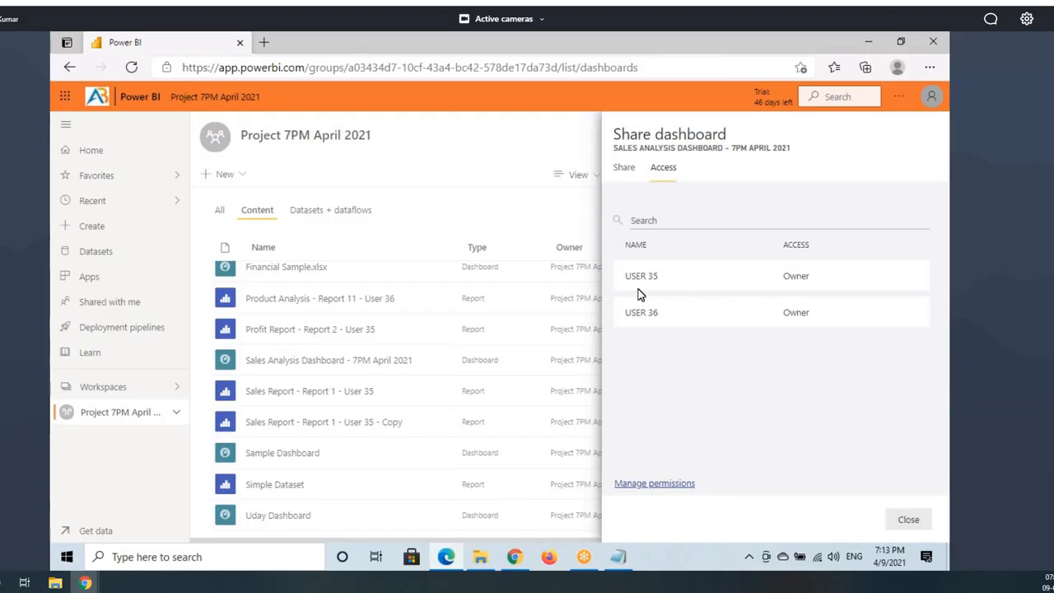
Step: Go back from the Access list to the Share dashboard grant-access form
{"action": "key", "text": "ctrl+shift+d"}
{"action": "left_click_drag", "start_coordinate": [610, 268], "coordinate": [860, 336]}
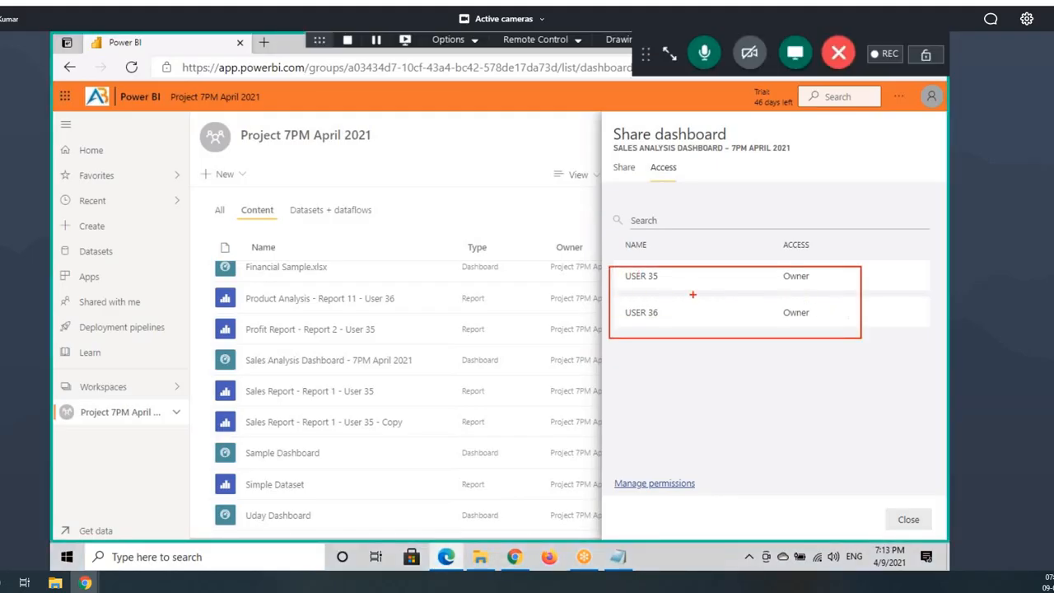
{"action": "left_click_drag", "start_coordinate": [618, 290], "coordinate": [783, 290]}
{"action": "left_click_drag", "start_coordinate": [652, 327], "coordinate": [784, 328]}
{"action": "key", "text": "ctrl+shift+d"}
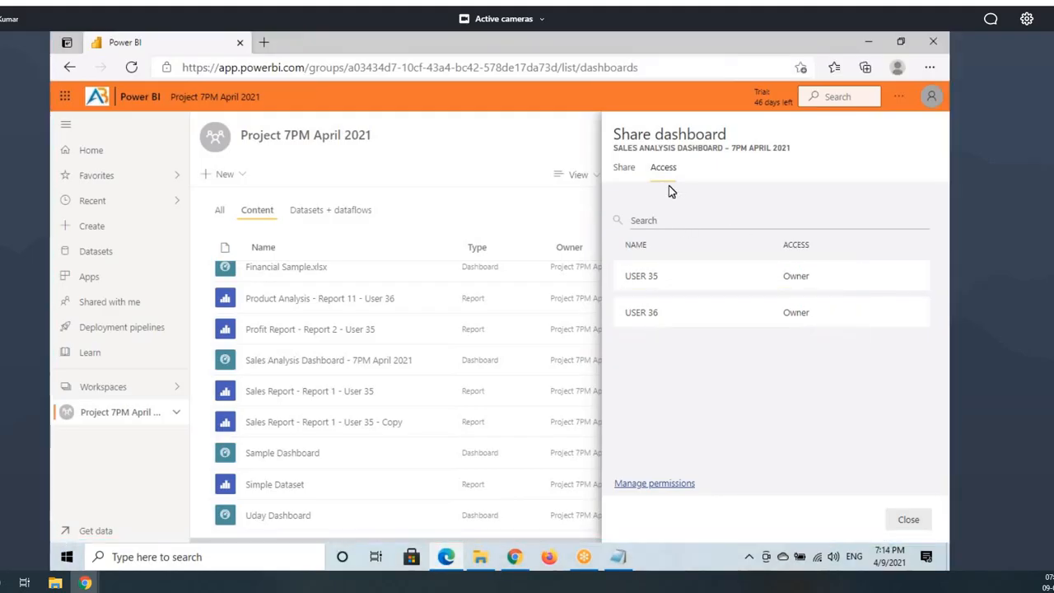
{"action": "double_click", "coordinate": [639, 151]}
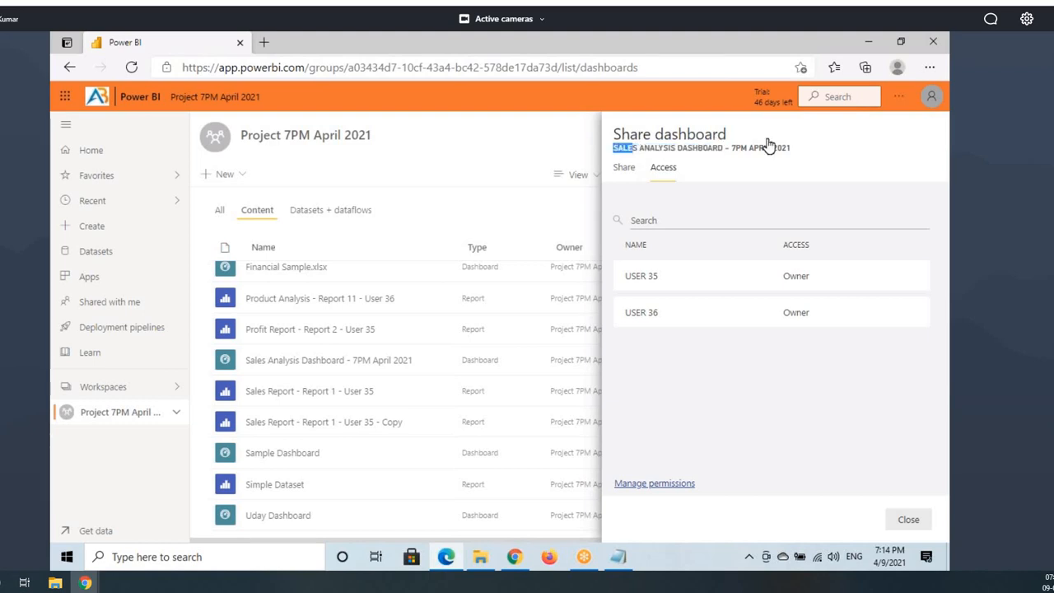
{"action": "left_click", "coordinate": [619, 168]}
Step: Share Sales Analysis Dashboard with USER 37, entered as 'user37', and view their Shared with me page
{"action": "left_click", "coordinate": [649, 257]}
{"action": "type", "text": "us"}
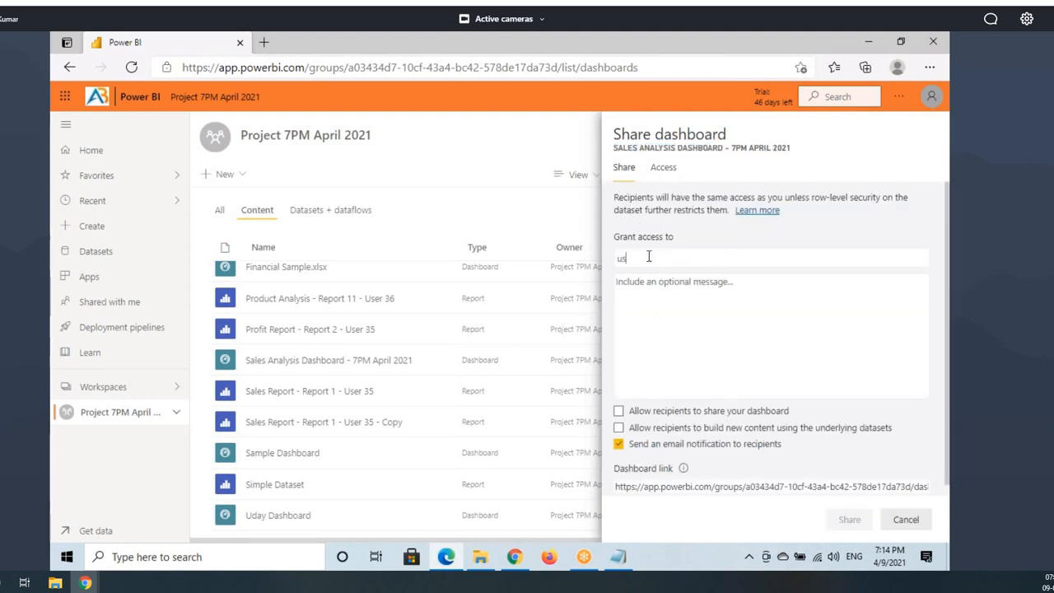
{"action": "type", "text": "er37"}
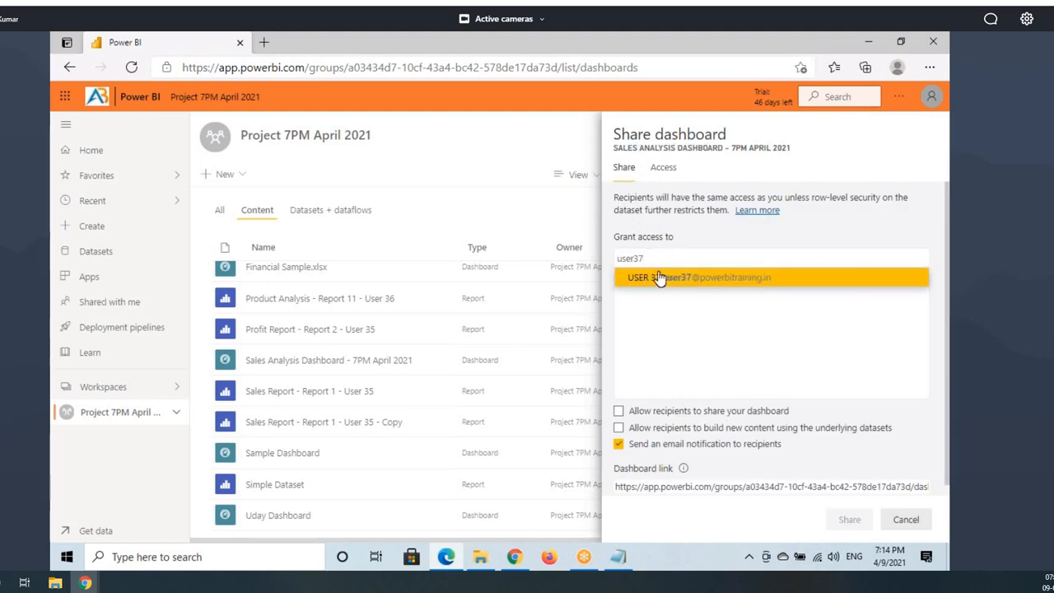
{"action": "left_click", "coordinate": [659, 278]}
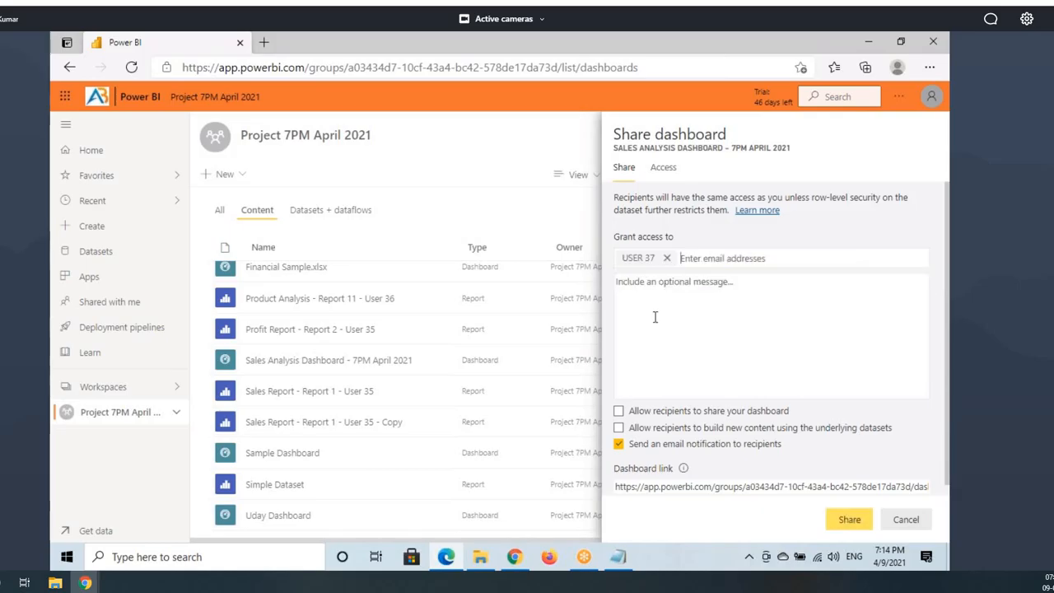
{"action": "left_click", "coordinate": [838, 525]}
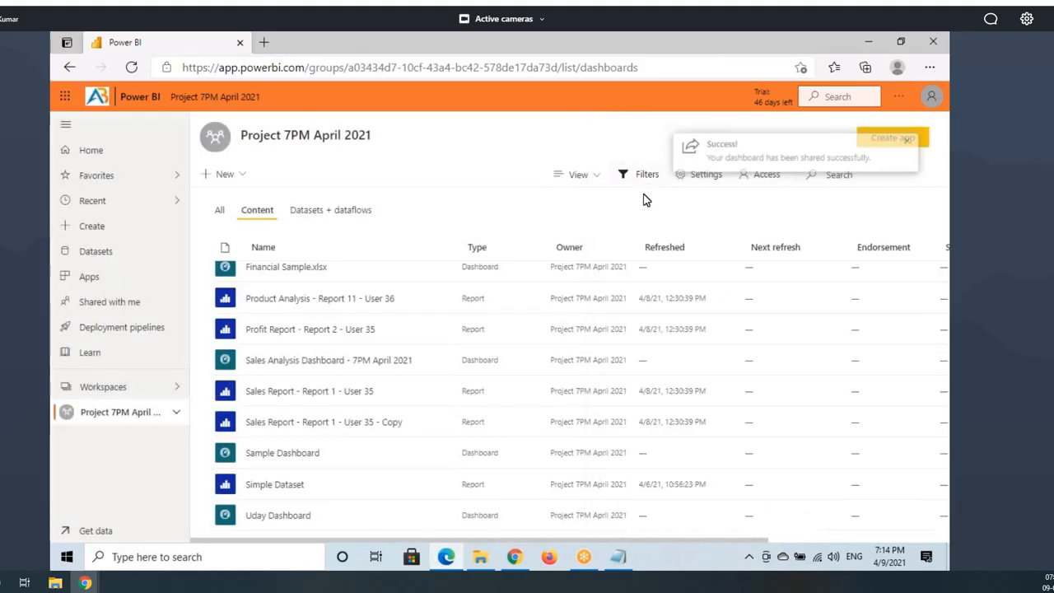
{"action": "left_click", "coordinate": [514, 556]}
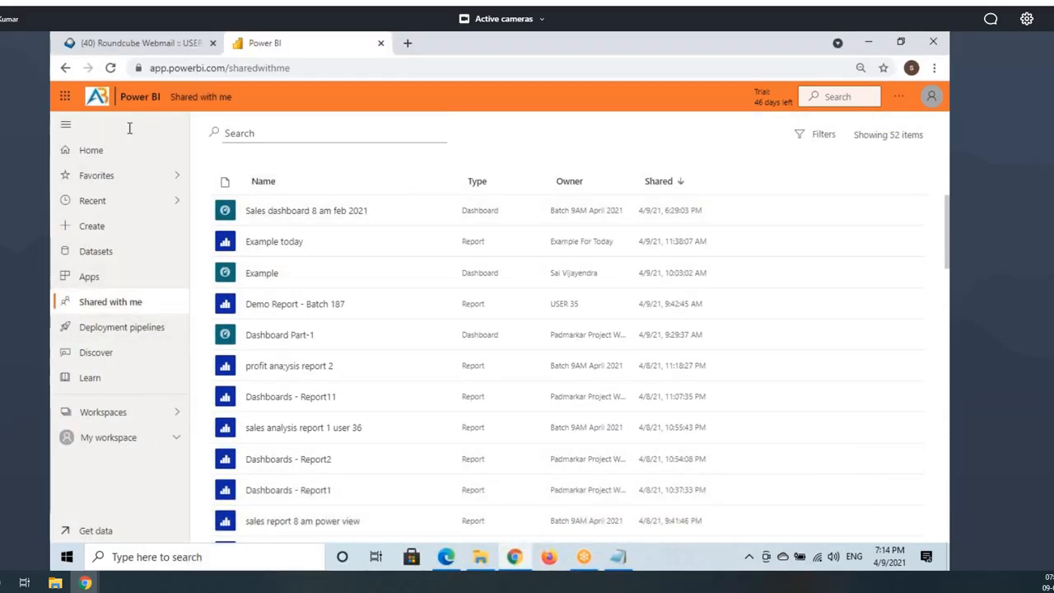
Step: Reload USER 37's Shared with me list, then open and cancel sharing for Profit Report - Report 2
{"action": "left_click", "coordinate": [110, 68]}
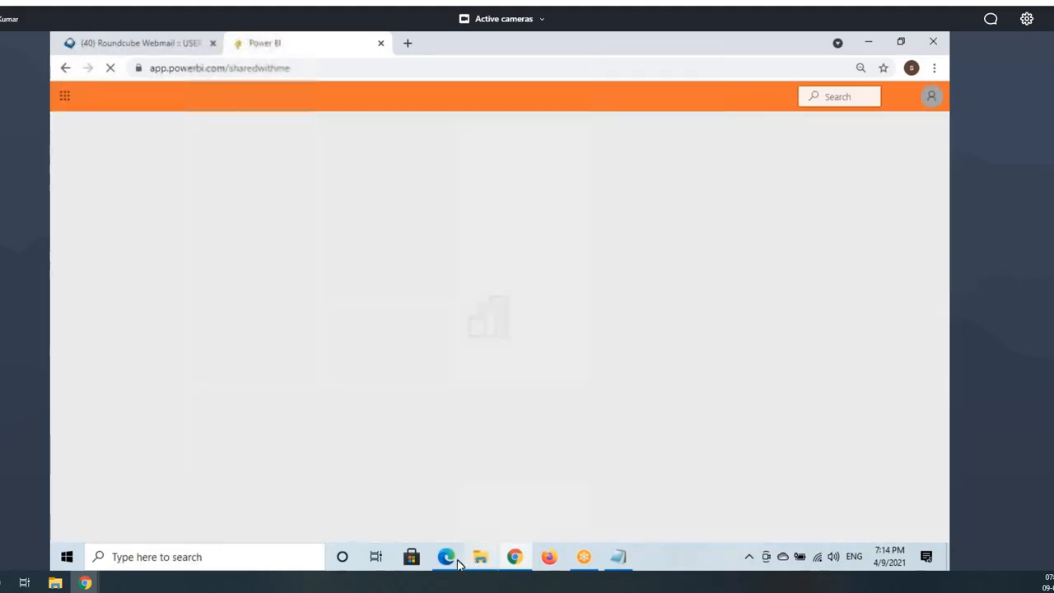
{"action": "left_click", "coordinate": [445, 557]}
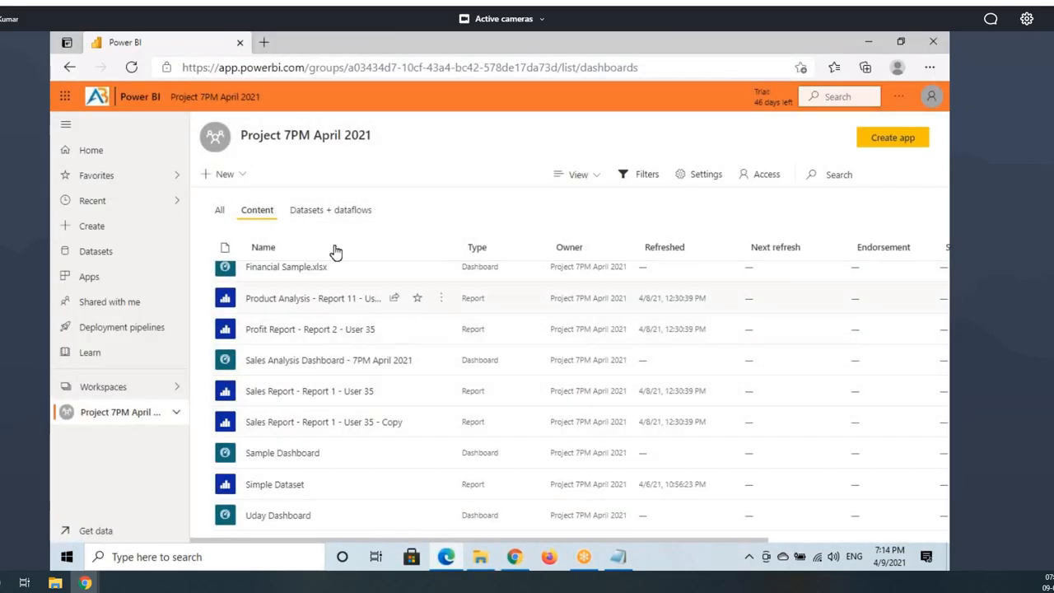
{"action": "scroll", "coordinate": [299, 386], "scroll_direction": "up", "scroll_amount": 2}
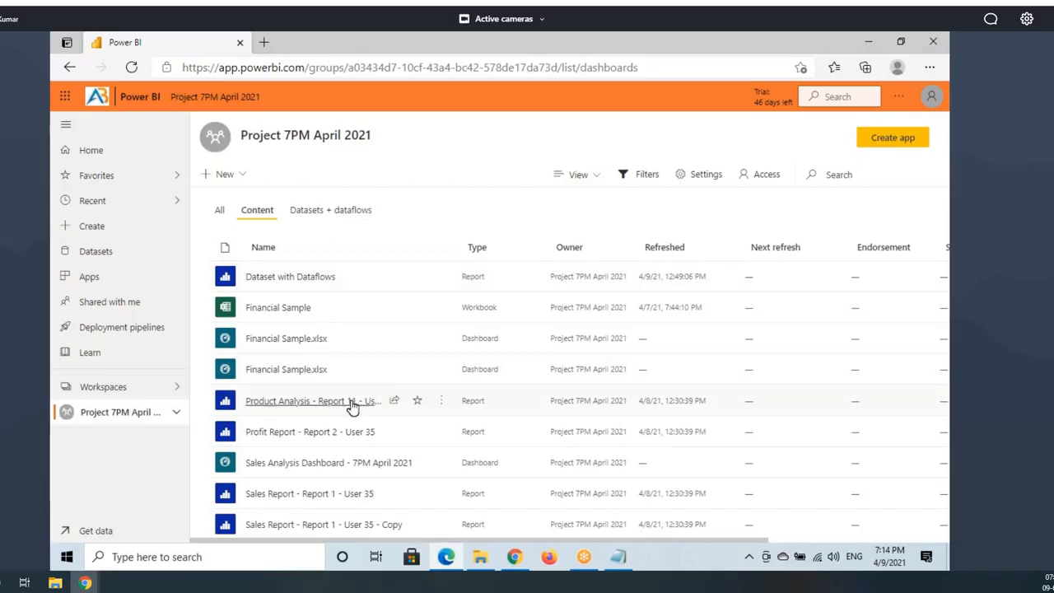
{"action": "left_click", "coordinate": [395, 433]}
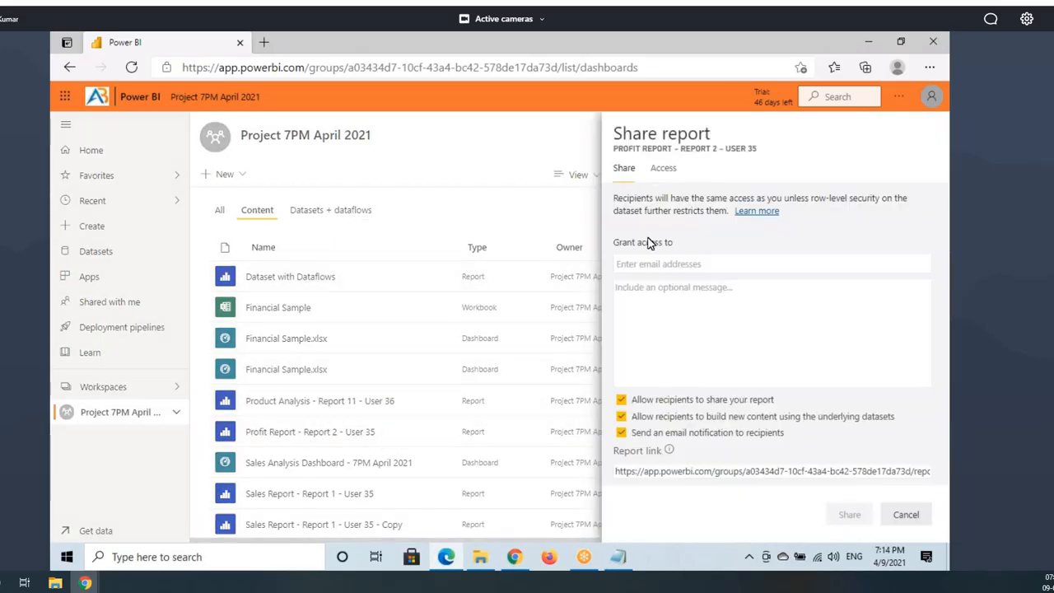
{"action": "left_click", "coordinate": [906, 514]}
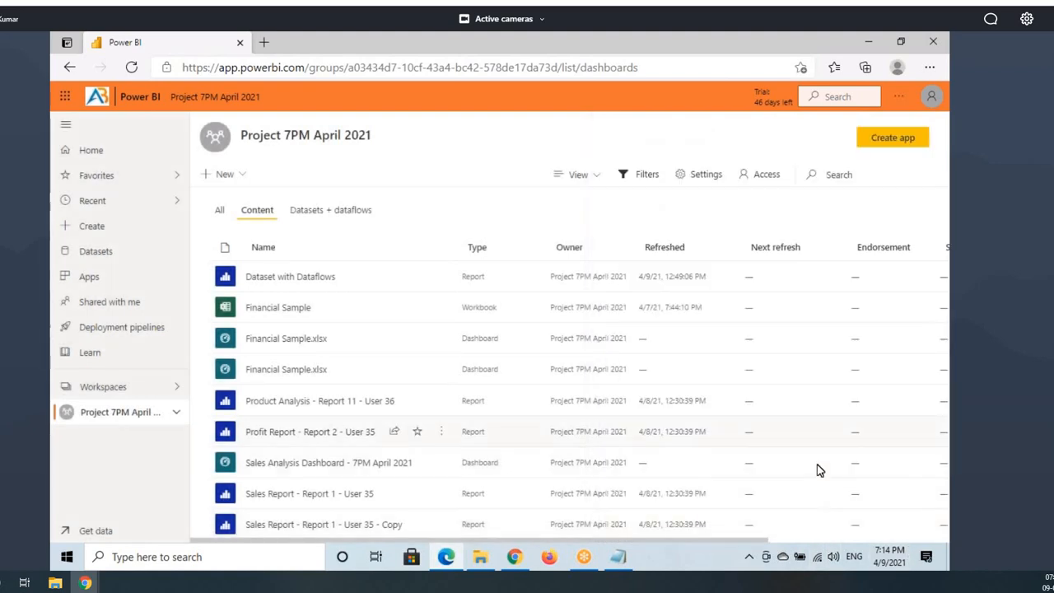
{"action": "left_click", "coordinate": [618, 557]}
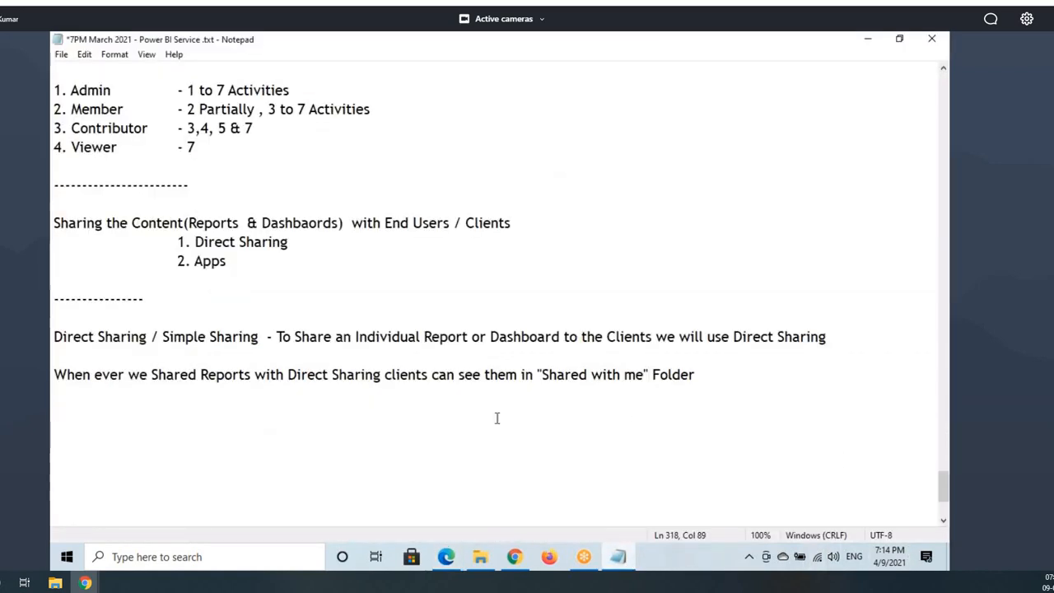
Step: Highlight the '2. Apps' item in the topic list, then go to the end of the notes
{"action": "left_click_drag", "start_coordinate": [176, 262], "coordinate": [235, 261]}
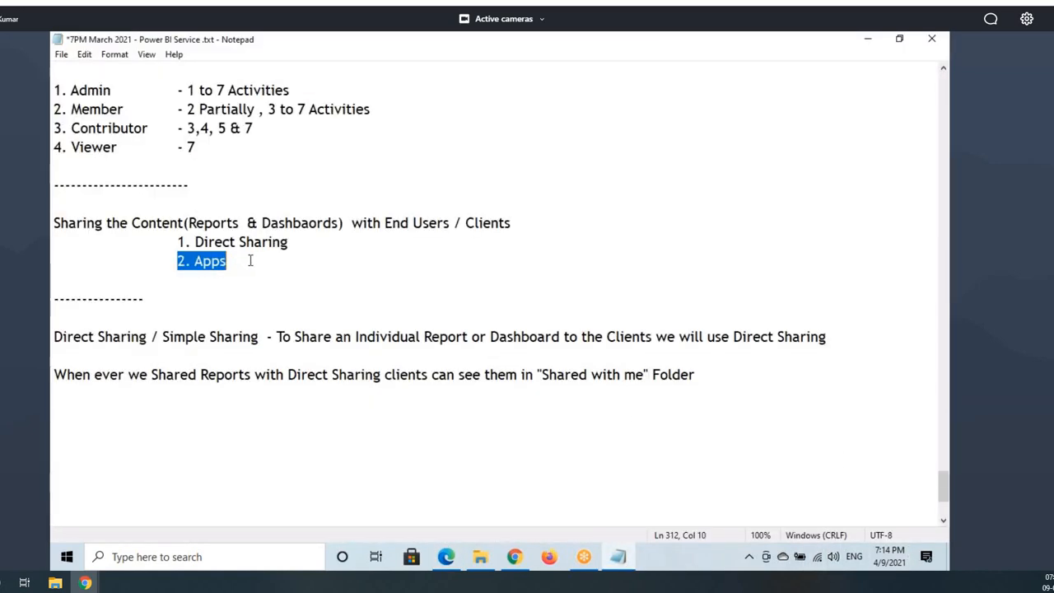
{"action": "left_click", "coordinate": [204, 261]}
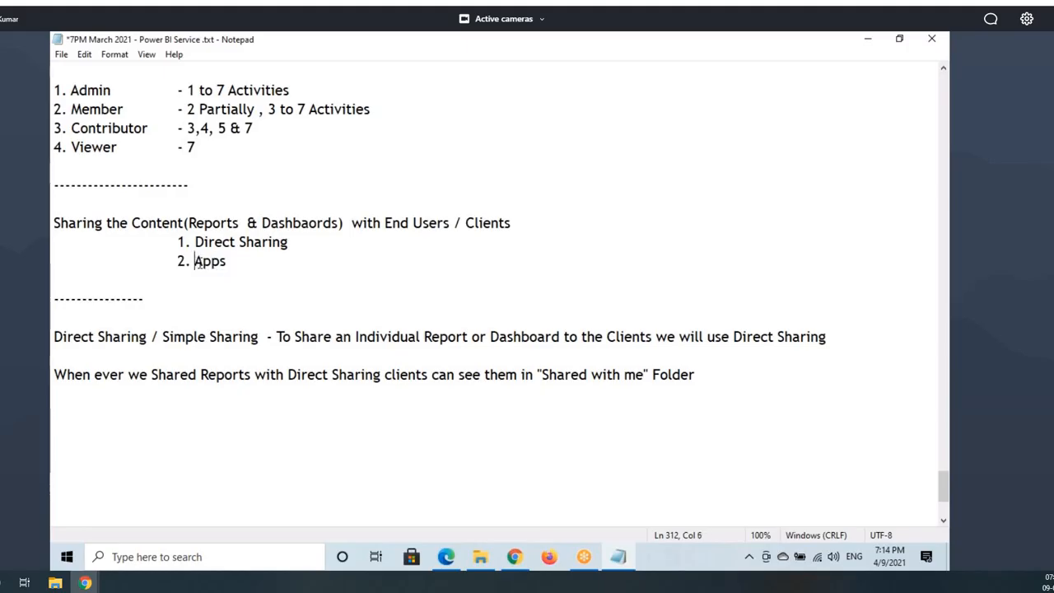
{"action": "left_click_drag", "start_coordinate": [197, 262], "coordinate": [229, 263]}
{"action": "key", "text": "ctrl+c"}
{"action": "left_click", "coordinate": [719, 378]}
{"action": "key", "text": "Return"}
{"action": "key", "text": "Return"}
{"action": "key", "text": "Return"}
{"action": "key", "text": "Return"}
{"action": "key", "text": "Return"}
{"action": "key", "text": "Return"}
{"action": "key", "text": "Return"}
{"action": "key", "text": "Return"}
{"action": "key", "text": "Return"}
{"action": "key", "text": "Return"}
{"action": "key", "text": "Return"}
{"action": "key", "text": "Return"}
{"action": "key", "text": "Return"}
{"action": "key", "text": "Return"}
{"action": "key", "text": "Return"}
{"action": "key", "text": "Return"}
{"action": "key", "text": "Return"}
{"action": "key", "text": "Return"}
{"action": "key", "text": "Return"}
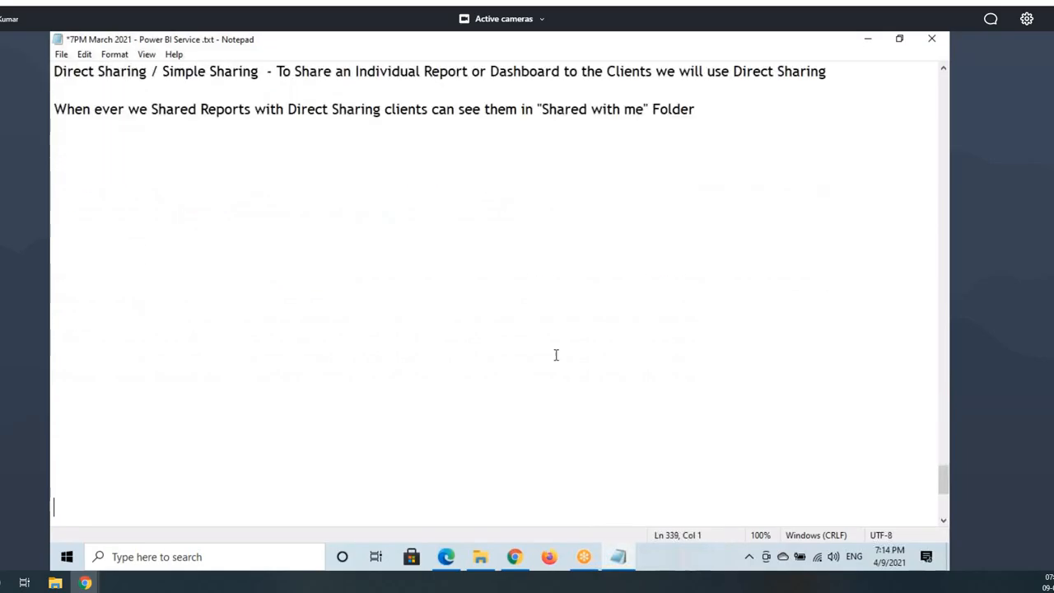
Step: Add a '------------' divider and start the line 'Apps - Wjhen ever we need to share Group of Reports'
{"action": "left_click", "coordinate": [51, 255]}
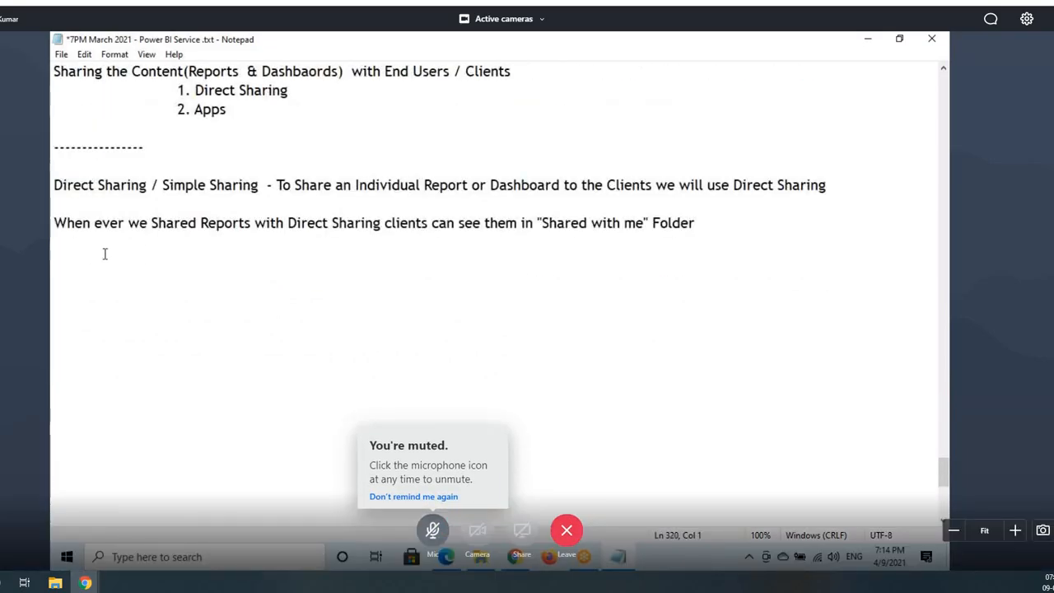
{"action": "type", "text": "--------------------"}
{"action": "key", "text": "Return"}
{"action": "key", "text": "ctrl+v"}
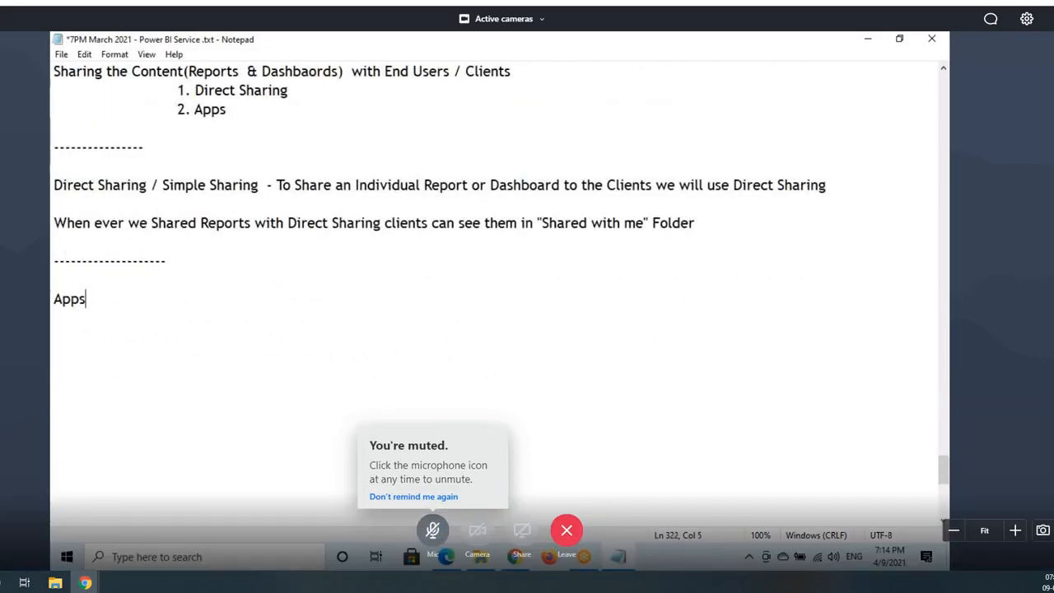
{"action": "type", "text": "-"}
{"action": "type", "text": "Wjhen "}
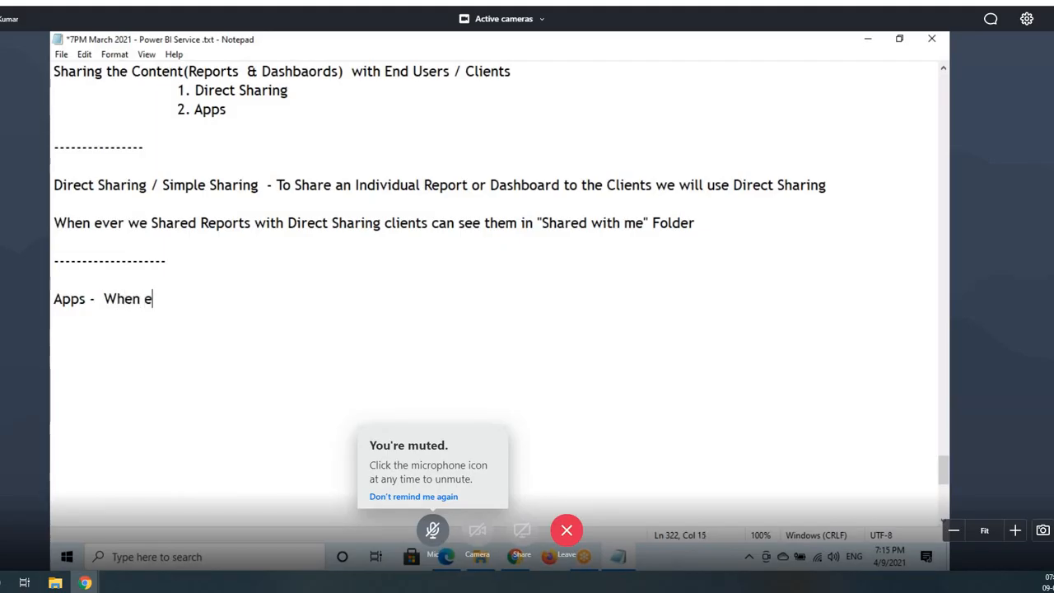
{"action": "type", "text": "ever we need to s"}
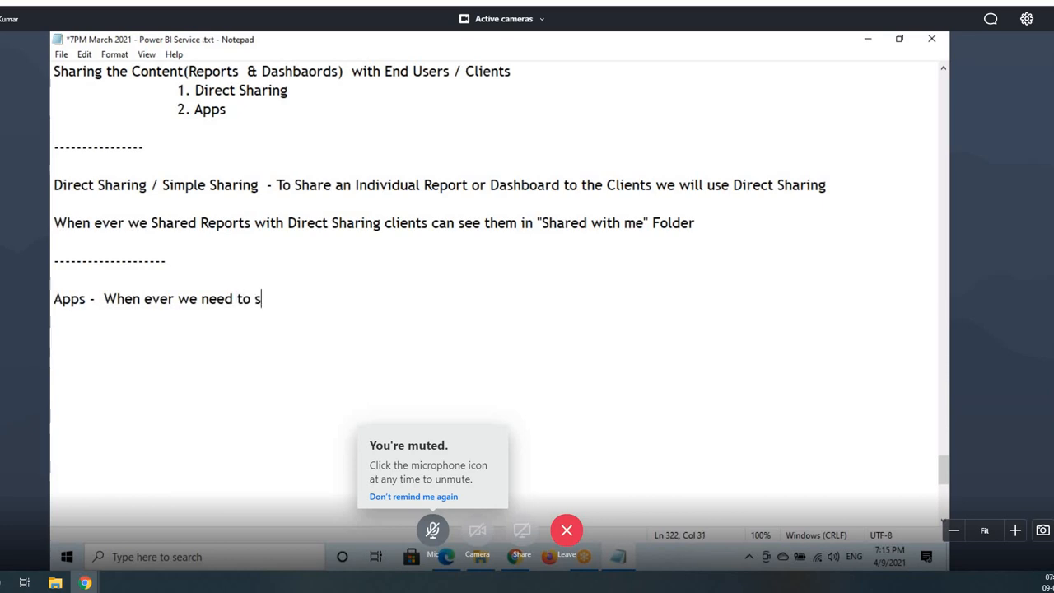
{"action": "type", "text": "hare Group "}
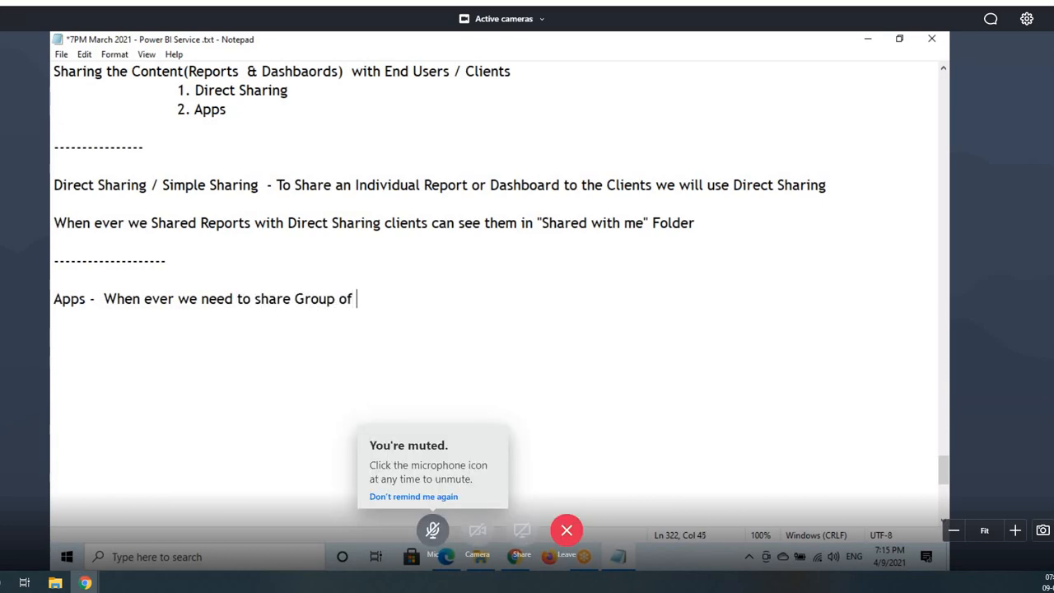
{"action": "type", "text": "of Reports & Dashboards with Clients we will Create APP and we will Share it"}
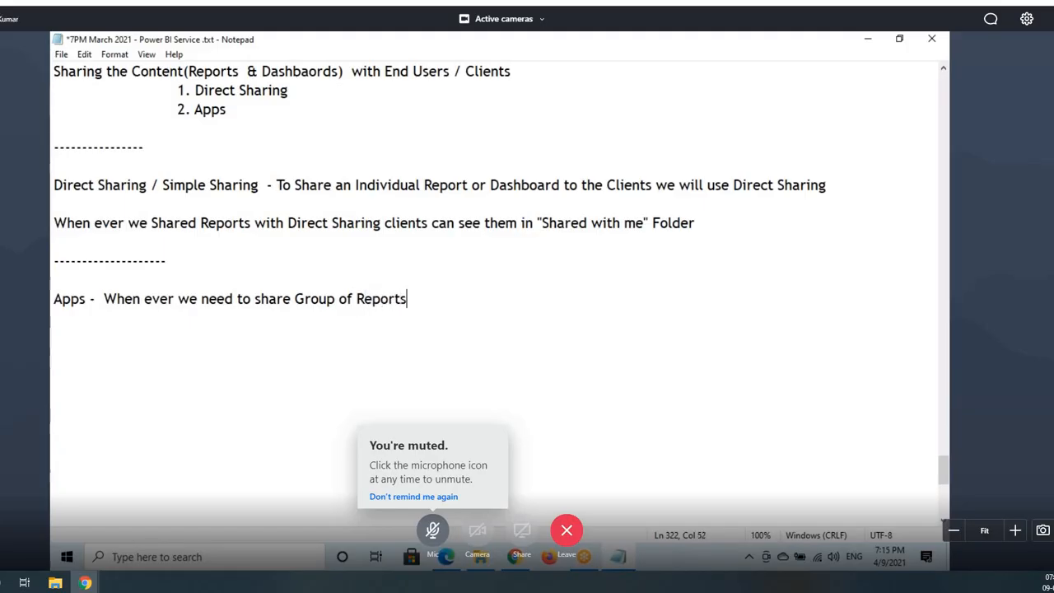
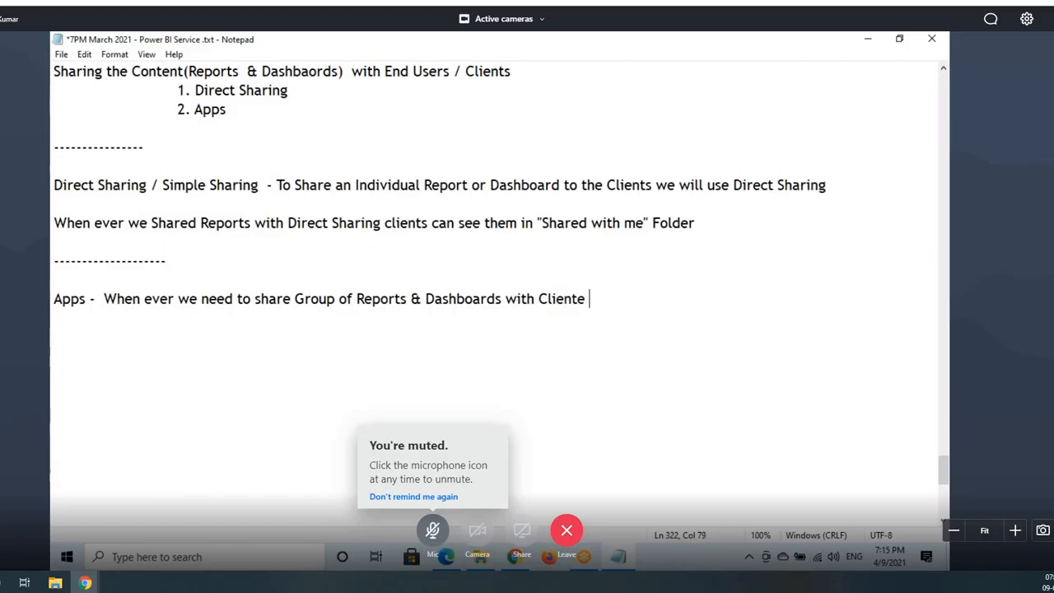
Step: Complete the Apps sentence with 'we will Create APP and we will Share it'
{"action": "type", "text": "we will Create APP"}
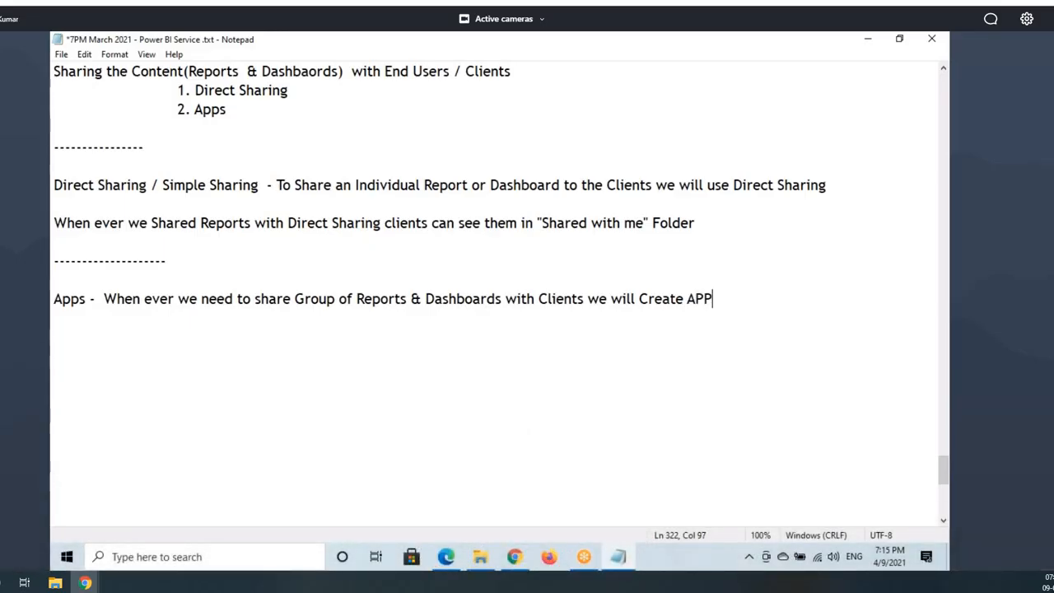
{"action": "type", "text": " and we wil"}
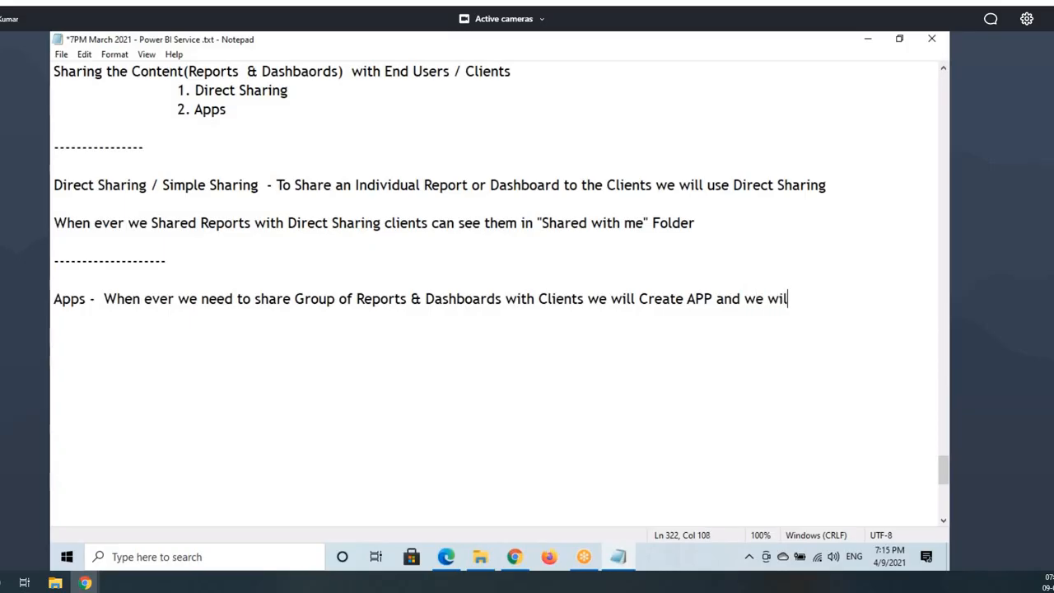
{"action": "type", "text": "l Share it"}
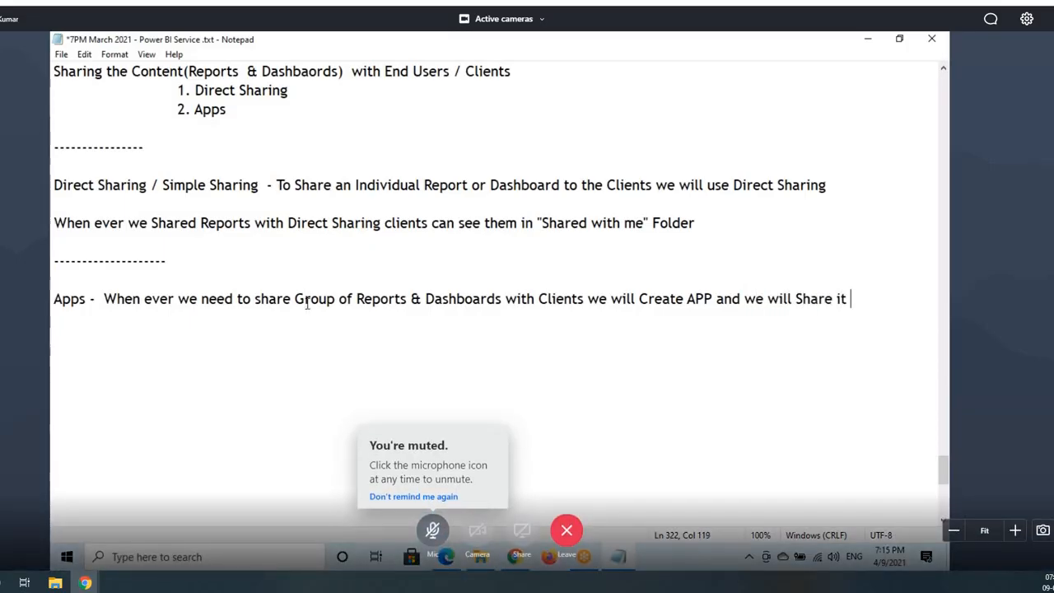
{"action": "left_click_drag", "start_coordinate": [307, 303], "coordinate": [517, 302]}
{"action": "left_click_drag", "start_coordinate": [362, 298], "coordinate": [775, 310]}
Step: Highlight 'Create APP', 'Reports and Dashboards' and 'we will Share it', then show the Power BI workspace
{"action": "left_click_drag", "start_coordinate": [640, 300], "coordinate": [714, 300]}
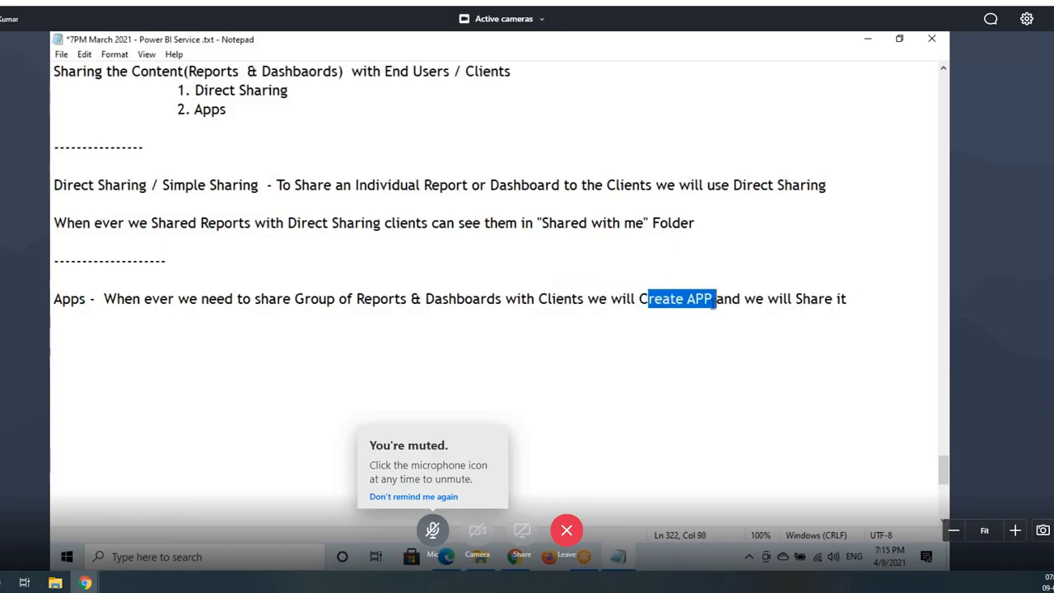
{"action": "left_click", "coordinate": [706, 298]}
{"action": "left_click_drag", "start_coordinate": [365, 298], "coordinate": [414, 298]}
{"action": "left_click_drag", "start_coordinate": [434, 298], "coordinate": [528, 298]}
{"action": "left_click_drag", "start_coordinate": [741, 300], "coordinate": [857, 302]}
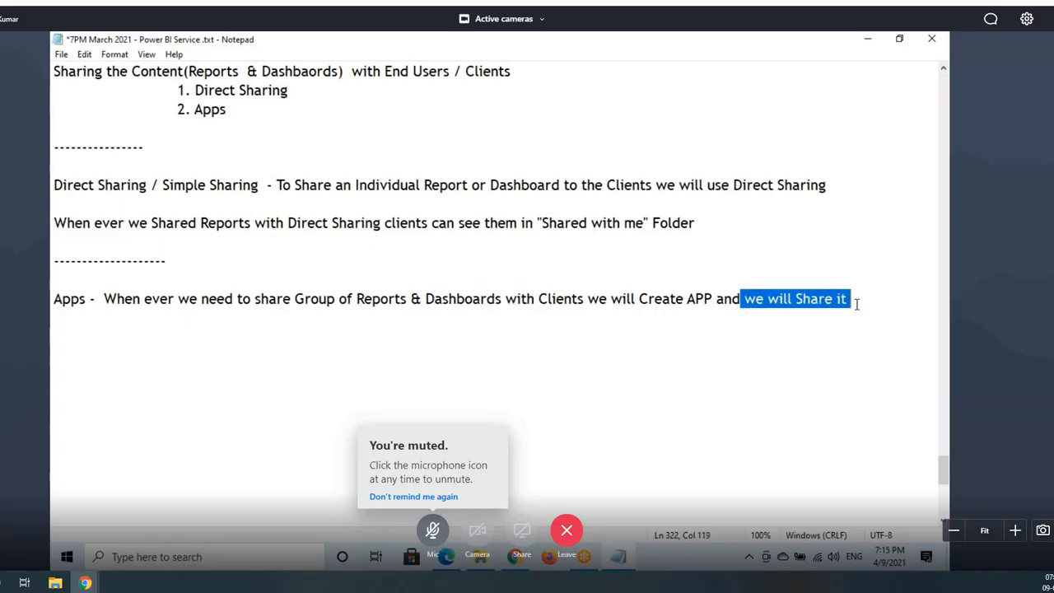
{"action": "left_click", "coordinate": [447, 558]}
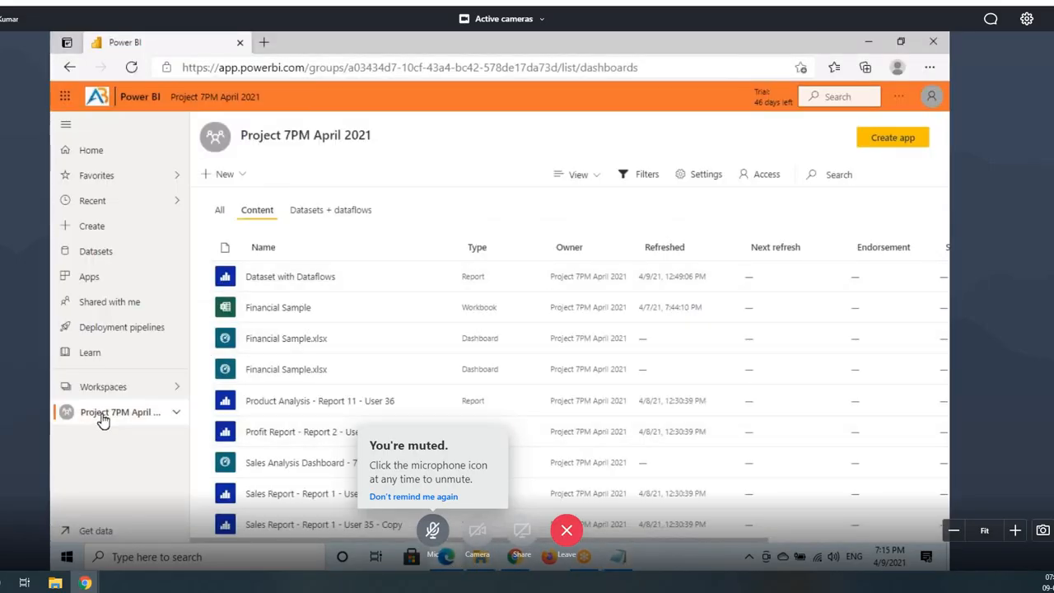
Step: Mark up the Project 7PM April 2021 workspace and its Create app button, then reselect the Apps note
{"action": "key", "text": "ctrl+2"}
{"action": "left_click_drag", "start_coordinate": [65, 399], "coordinate": [175, 431]}
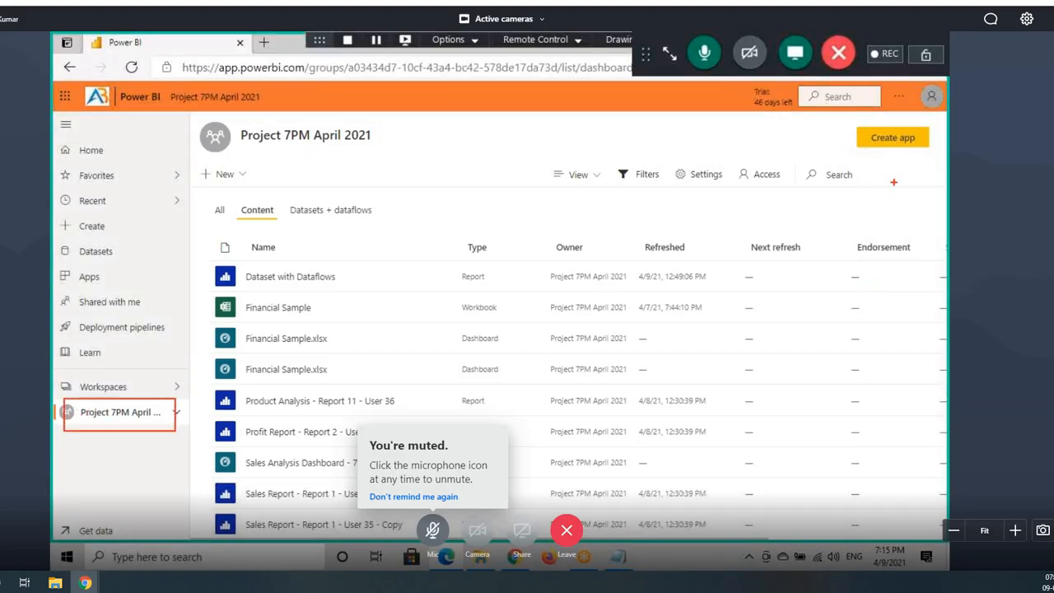
{"action": "left_click_drag", "start_coordinate": [869, 145], "coordinate": [930, 146]}
{"action": "mouse_move", "coordinate": [244, 147]}
{"action": "left_mouse_down"}
{"action": "mouse_move", "coordinate": [386, 147]}
{"action": "mouse_move", "coordinate": [321, 116]}
{"action": "mouse_move", "coordinate": [235, 136]}
{"action": "left_mouse_up"}
{"action": "mouse_move", "coordinate": [383, 130]}
{"action": "left_mouse_down"}
{"action": "mouse_move", "coordinate": [329, 150]}
{"action": "mouse_move", "coordinate": [836, 126]}
{"action": "mouse_move", "coordinate": [834, 150]}
{"action": "left_mouse_up"}
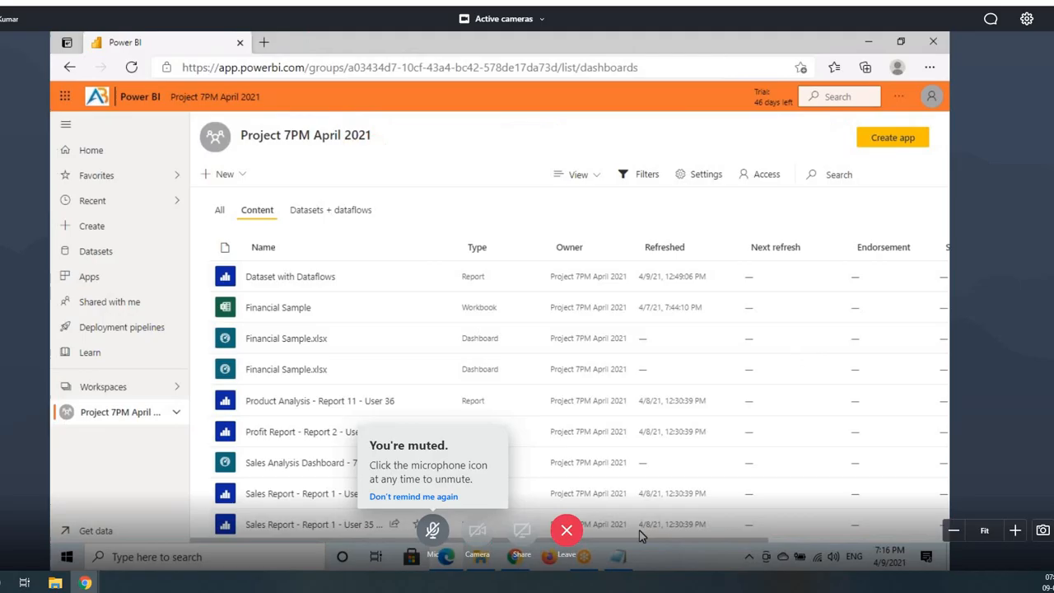
{"action": "left_click", "coordinate": [627, 558]}
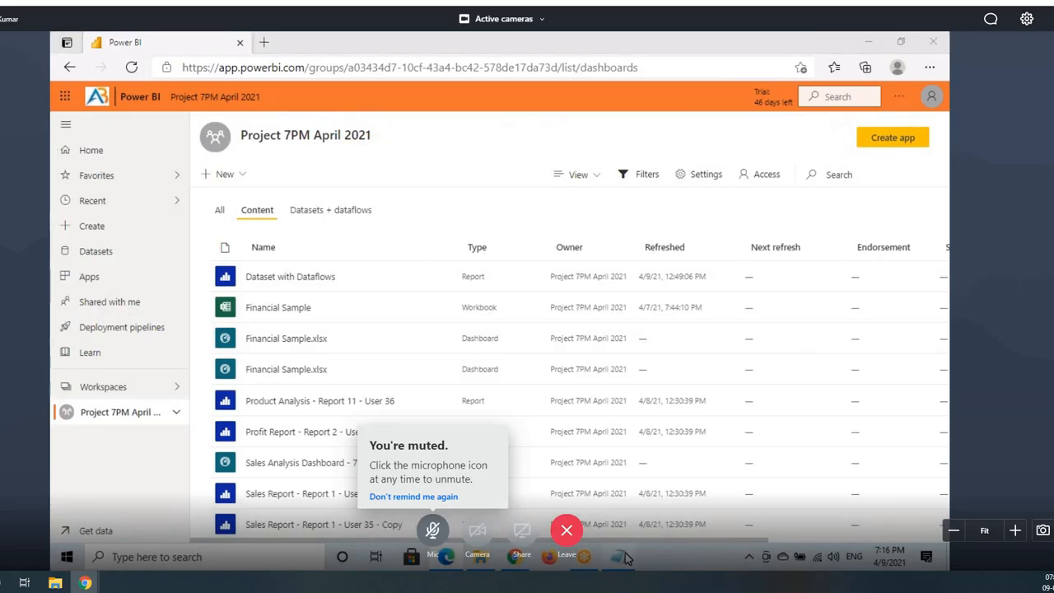
{"action": "left_click_drag", "start_coordinate": [103, 298], "coordinate": [856, 298]}
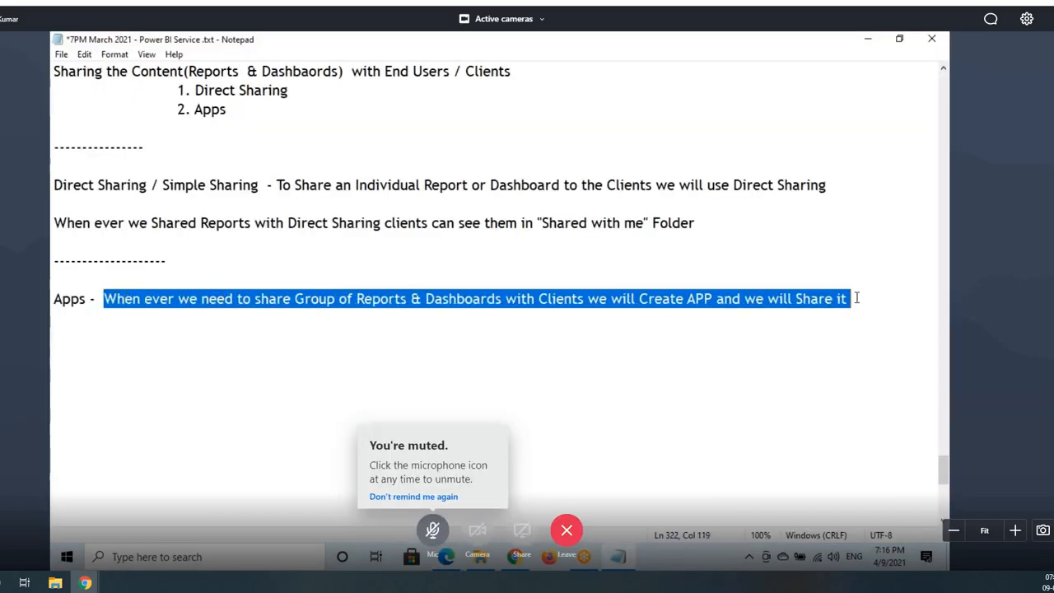
Step: Add the line 'In One Workspace we can Create Only one APP' below the Apps sentence
{"action": "left_click", "coordinate": [865, 298]}
{"action": "key", "text": "Return"}
{"action": "key", "text": "Return"}
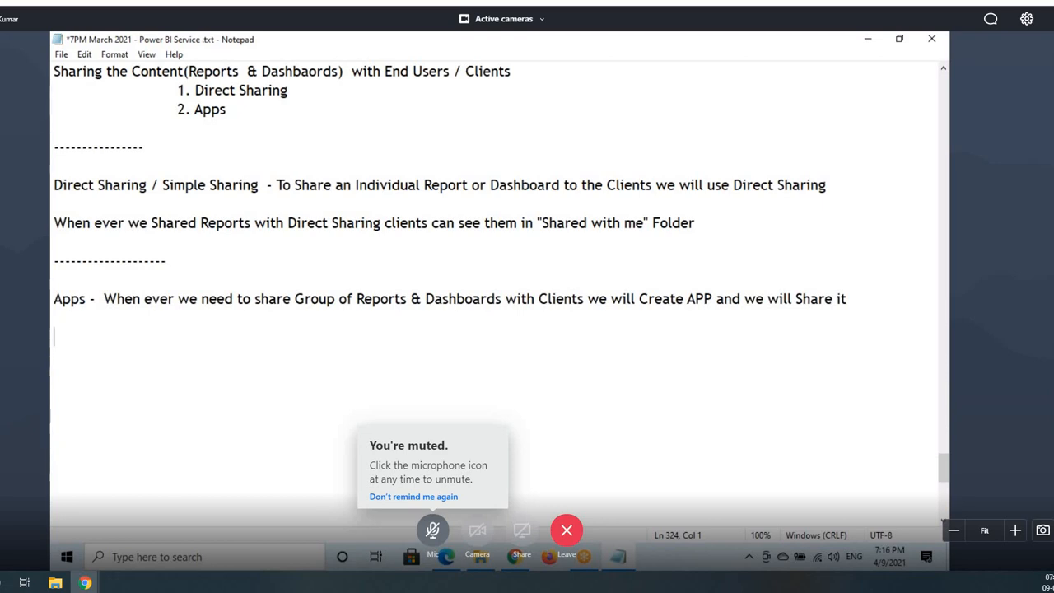
{"action": "type", "text": "In"}
{"action": "left_click_drag", "start_coordinate": [53, 299], "coordinate": [92, 303]}
{"action": "left_click", "coordinate": [87, 336]}
{"action": "type", "text": "One Wo"}
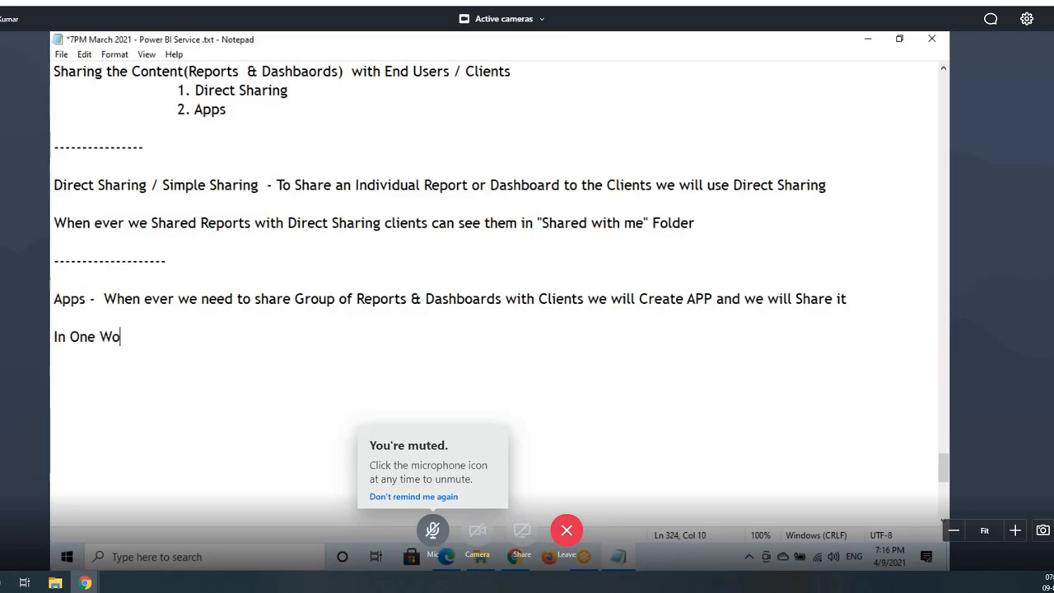
{"action": "type", "text": "rkspace we c"}
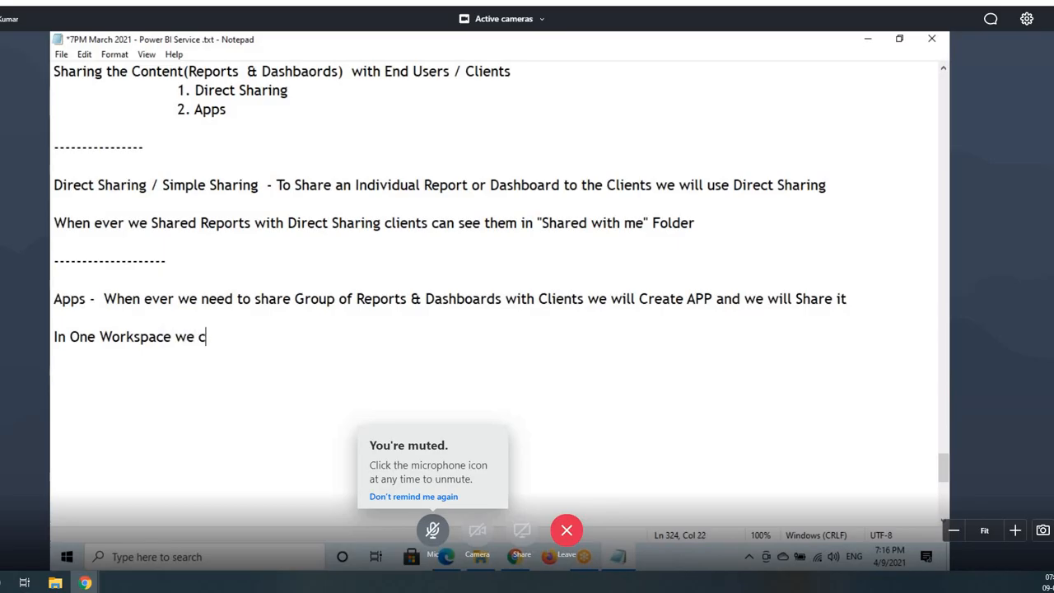
{"action": "type", "text": "an Create "}
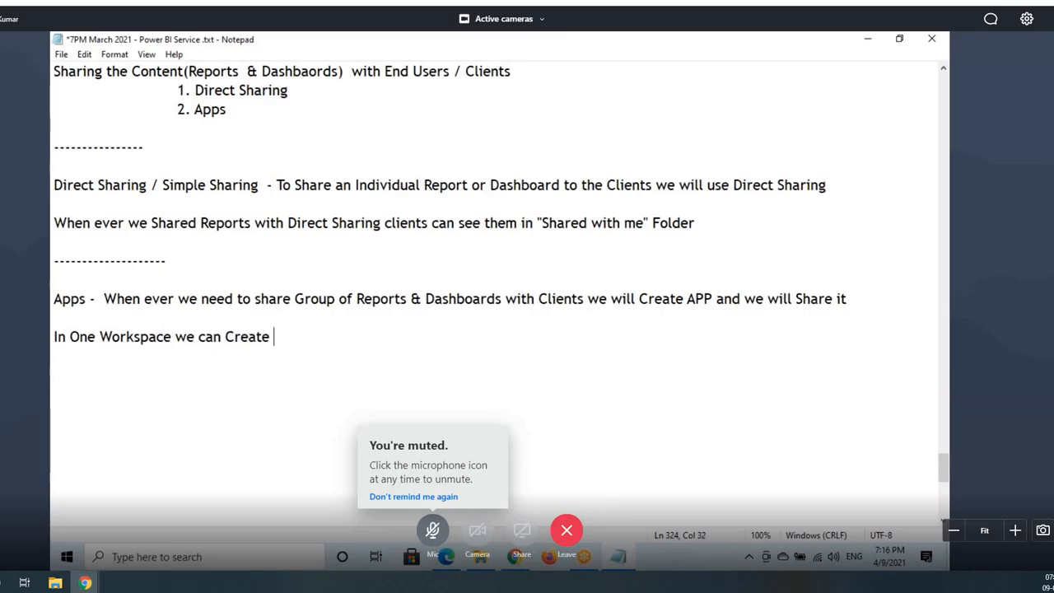
{"action": "type", "text": "Only one APP."}
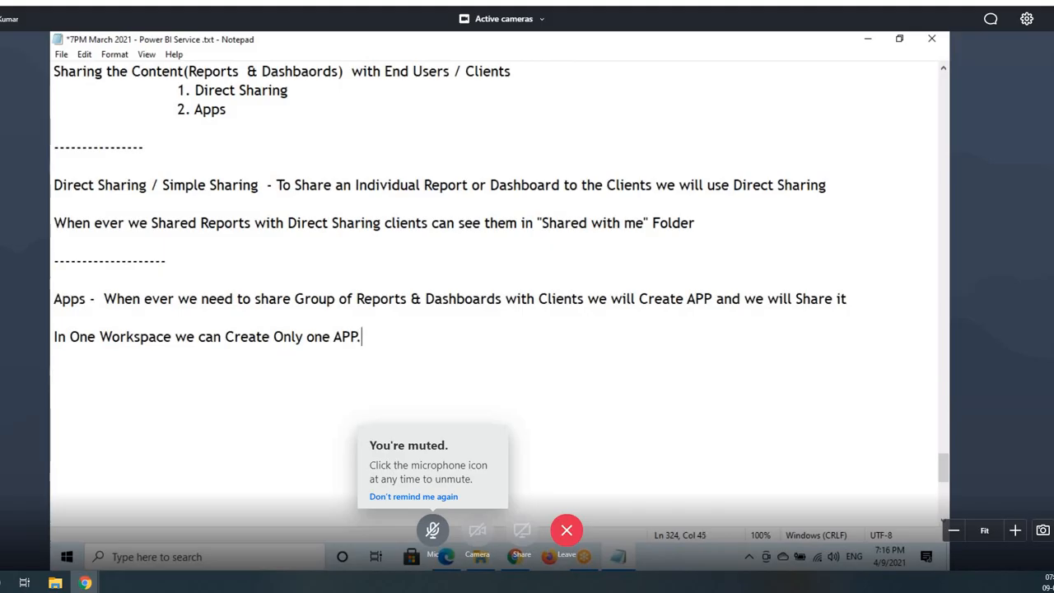
{"action": "left_click", "coordinate": [451, 559]}
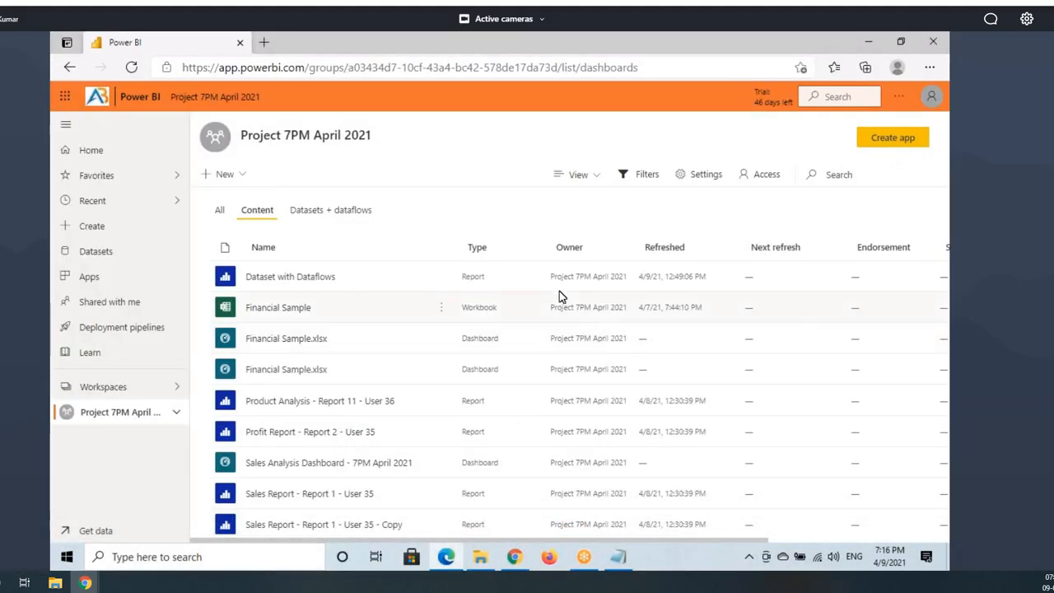
Step: Start a new app from the workspace and annotate its Setup and Navigation sections and title
{"action": "left_click", "coordinate": [893, 138]}
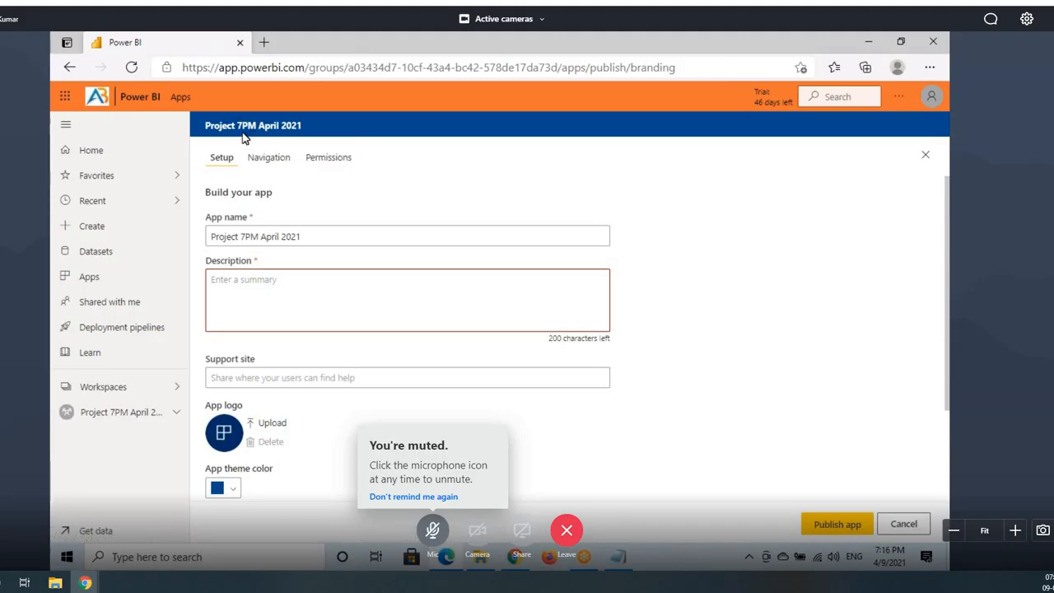
{"action": "key", "text": "ctrl+2"}
{"action": "mouse_move", "coordinate": [203, 151]}
{"action": "left_mouse_down"}
{"action": "mouse_move", "coordinate": [242, 165]}
{"action": "mouse_move", "coordinate": [357, 169]}
{"action": "left_mouse_up"}
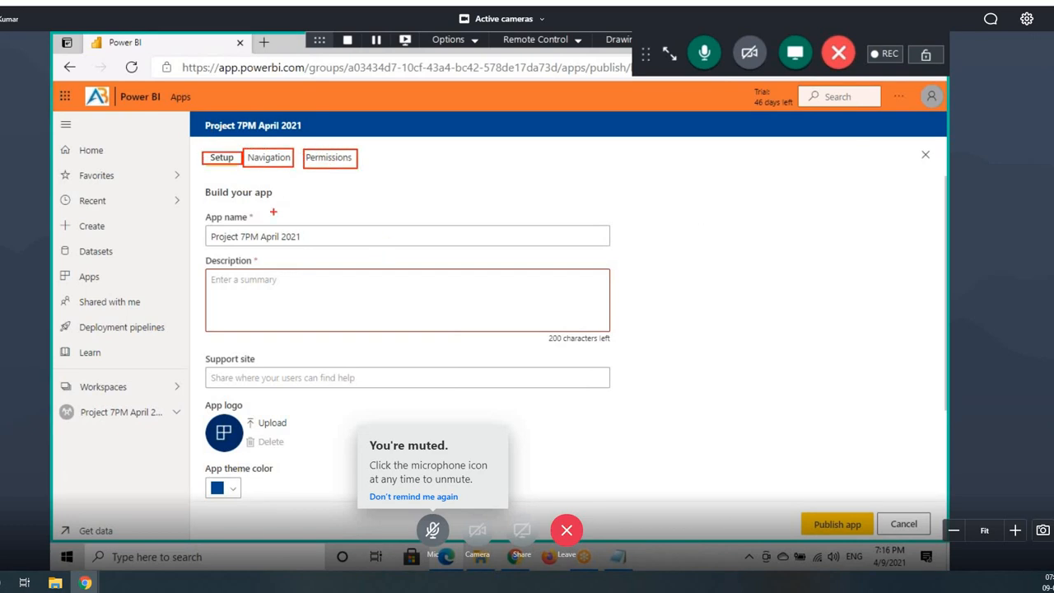
{"action": "left_click_drag", "start_coordinate": [199, 117], "coordinate": [313, 136]}
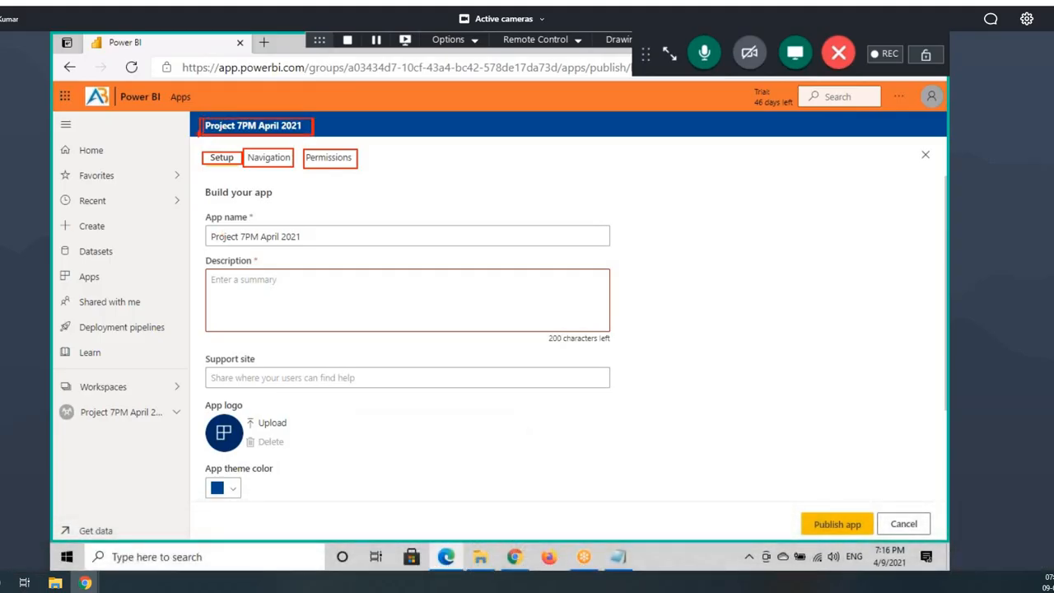
{"action": "mouse_move", "coordinate": [196, 129]}
{"action": "left_mouse_down"}
{"action": "mouse_move", "coordinate": [128, 196]}
{"action": "mouse_move", "coordinate": [236, 243]}
{"action": "mouse_move", "coordinate": [314, 246]}
{"action": "left_mouse_up"}
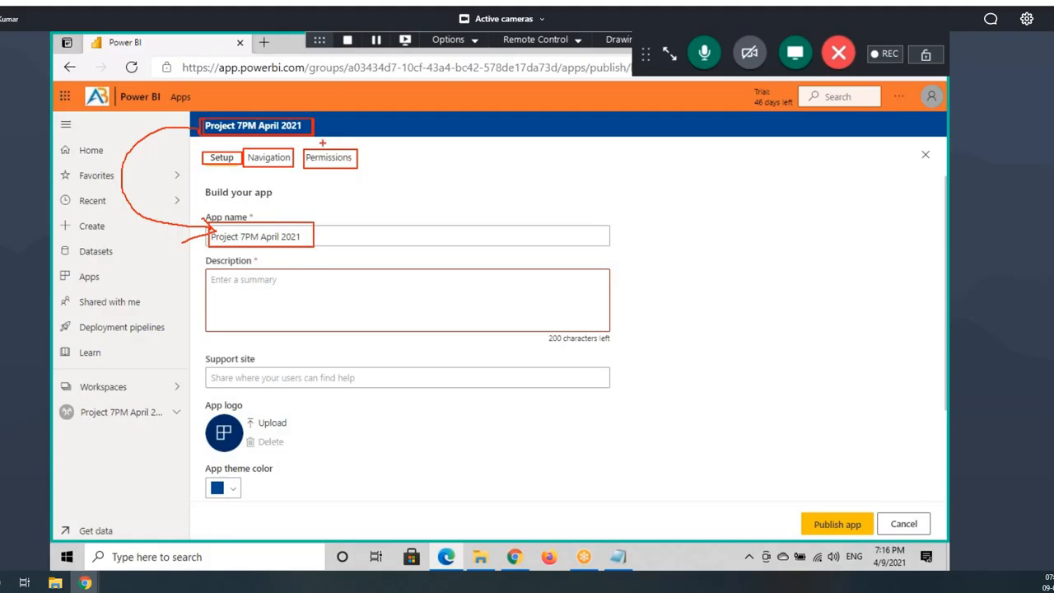
Step: Draw arrows to the prefilled app name 'Project 7PM April 2021' and place the cursor in it
{"action": "left_click_drag", "start_coordinate": [314, 128], "coordinate": [374, 113]}
{"action": "left_click_drag", "start_coordinate": [354, 108], "coordinate": [366, 114]}
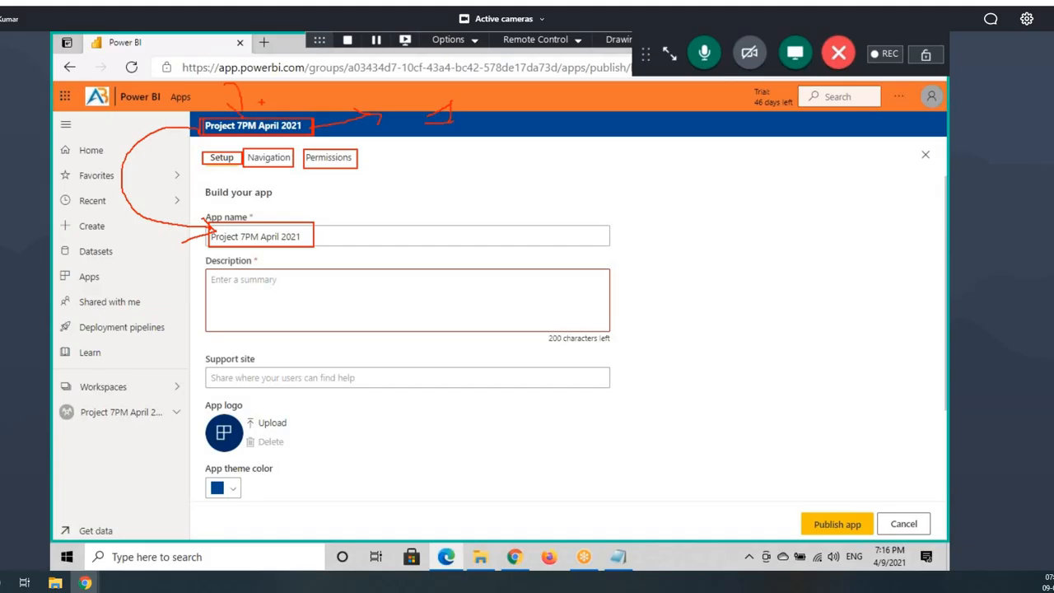
{"action": "mouse_move", "coordinate": [261, 102]}
{"action": "left_mouse_down"}
{"action": "mouse_move", "coordinate": [242, 117]}
{"action": "mouse_move", "coordinate": [290, 140]}
{"action": "left_mouse_up"}
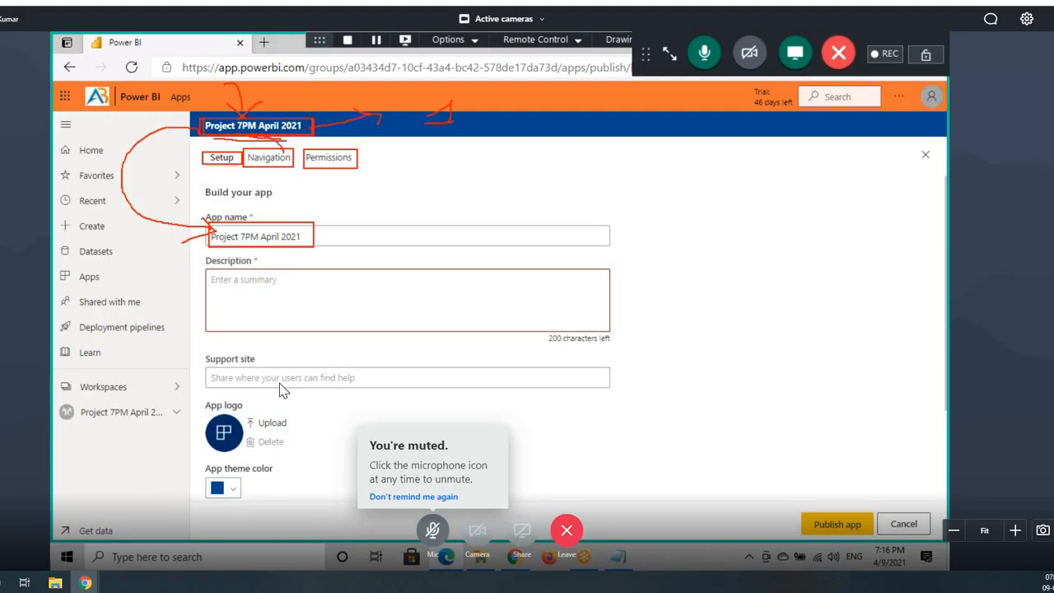
{"action": "left_click_drag", "start_coordinate": [281, 223], "coordinate": [298, 199]}
{"action": "left_click_drag", "start_coordinate": [231, 249], "coordinate": [336, 249]}
{"action": "key", "text": "Escape"}
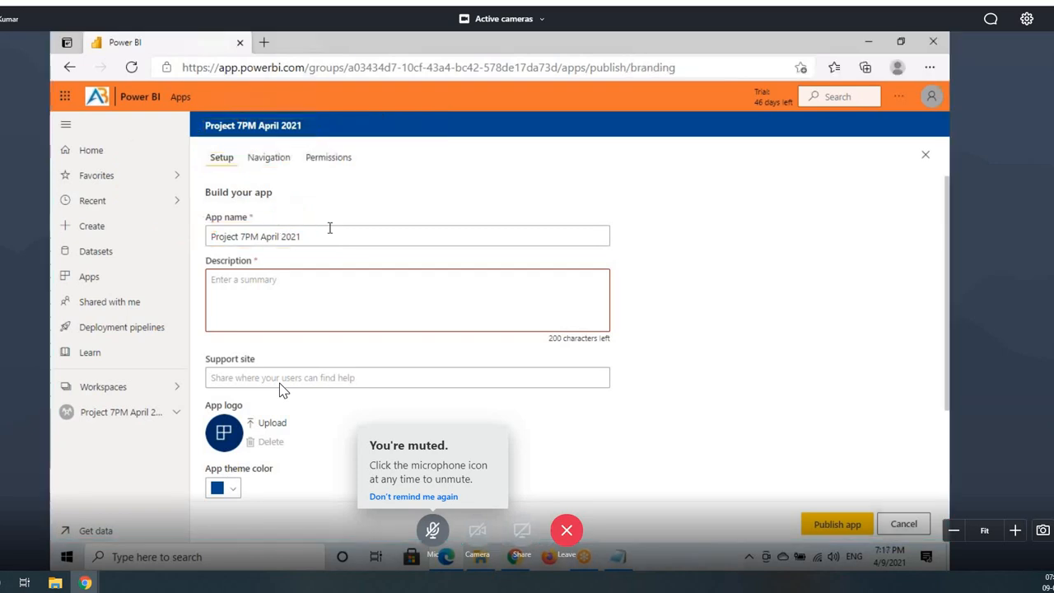
{"action": "left_click", "coordinate": [319, 232]}
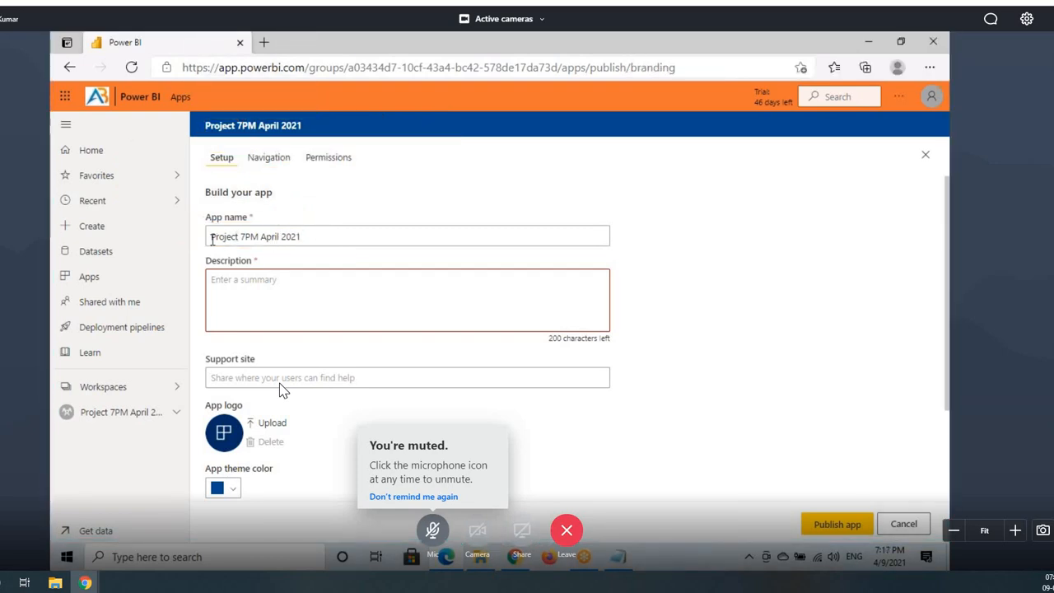
Step: Rename the app to 'Project 7PM April 2021 App'
{"action": "left_click_drag", "start_coordinate": [212, 236], "coordinate": [322, 233]}
{"action": "key", "text": "BackSpace"}
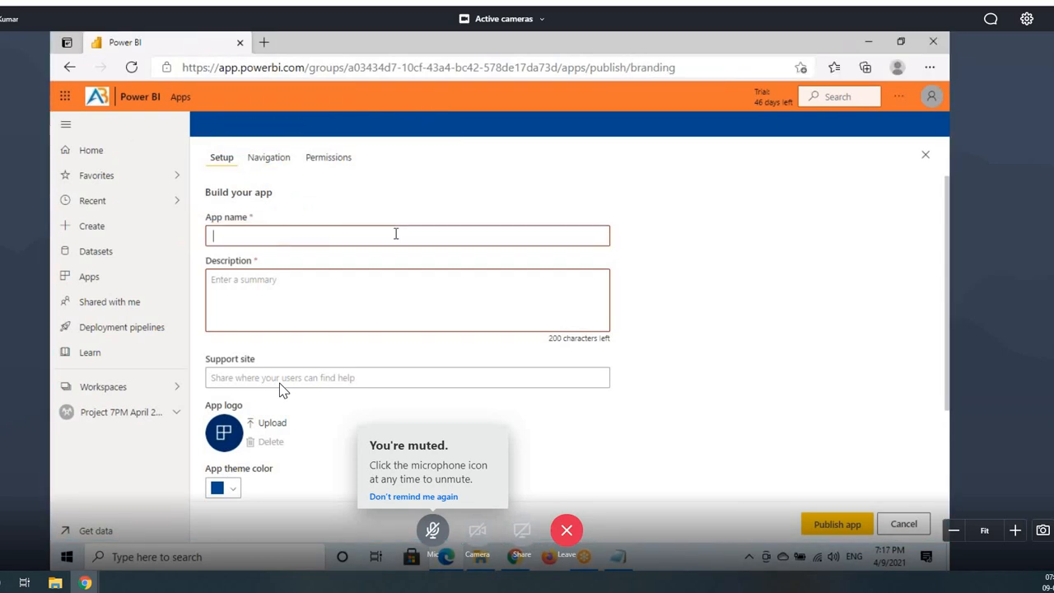
{"action": "key", "text": "ctrl+z"}
{"action": "left_click", "coordinate": [326, 235]}
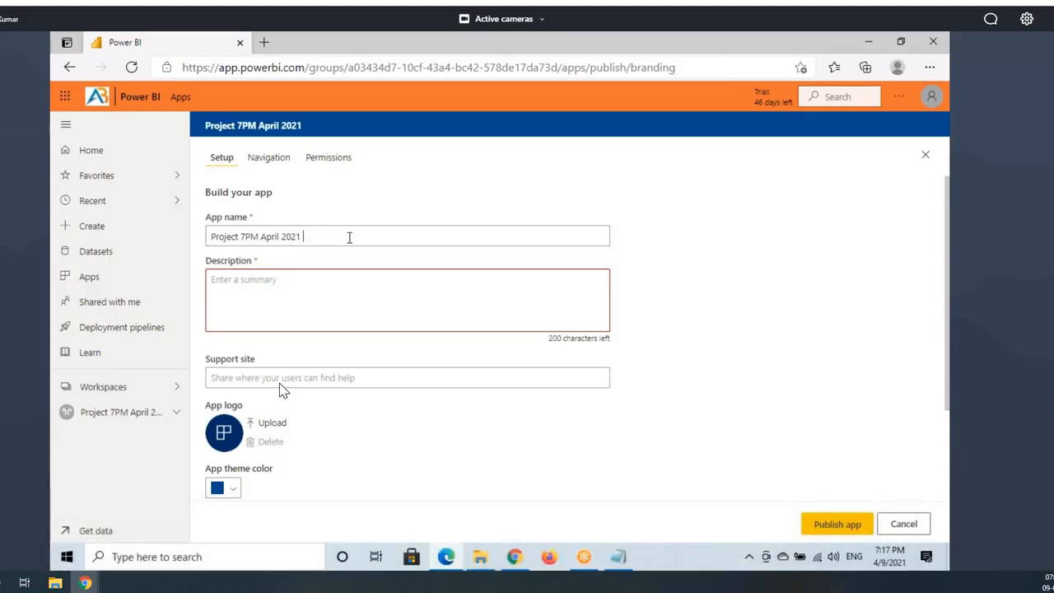
{"action": "type", "text": "App"}
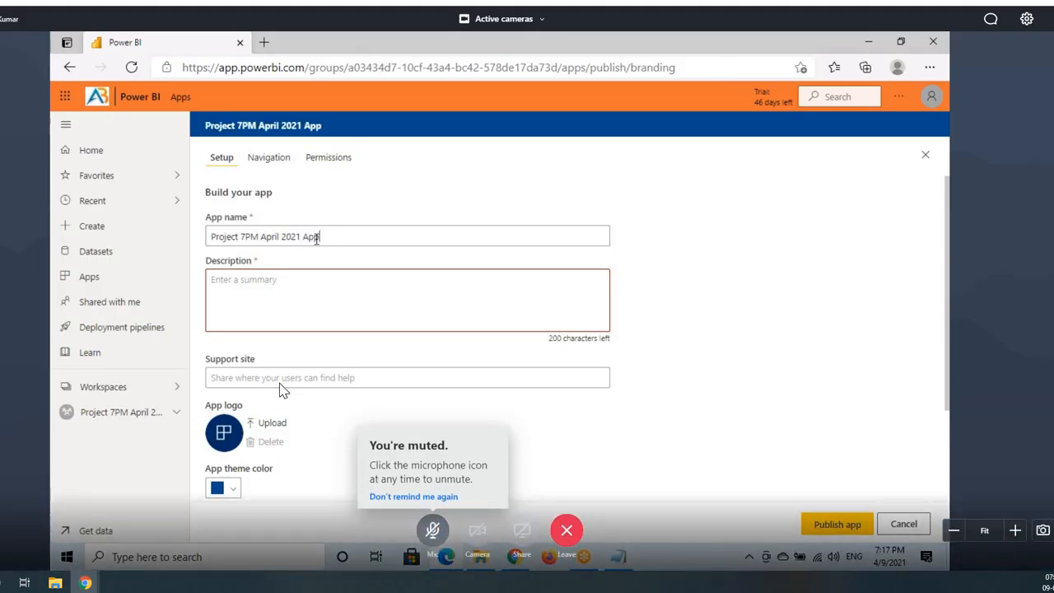
{"action": "double_click", "coordinate": [308, 237]}
Step: Annotate the description area and paste the app name into the Description field
{"action": "left_click", "coordinate": [316, 289]}
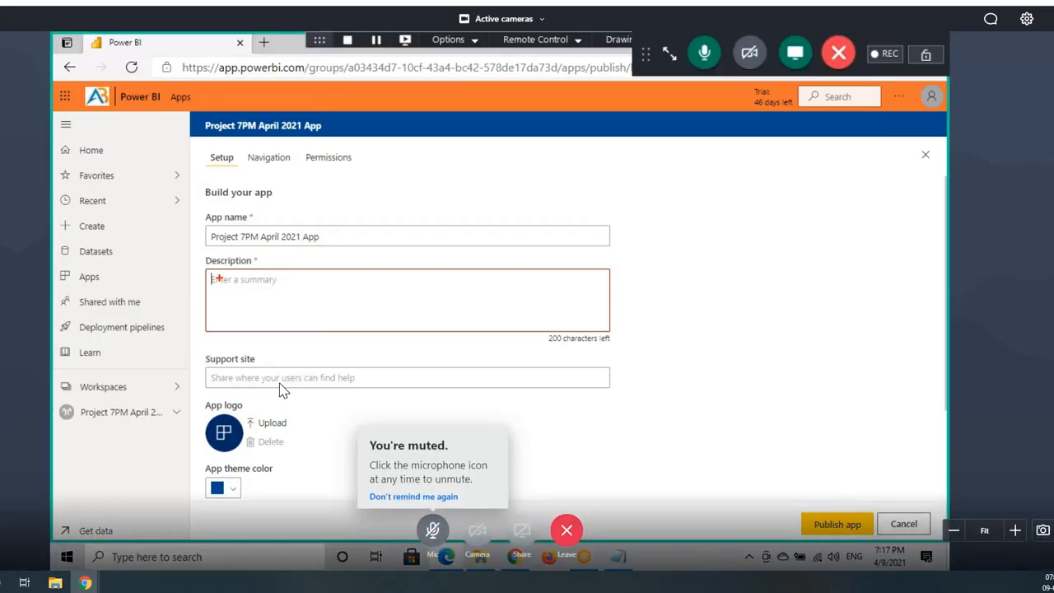
{"action": "mouse_move", "coordinate": [216, 272]}
{"action": "left_mouse_down"}
{"action": "mouse_move", "coordinate": [478, 327]}
{"action": "mouse_move", "coordinate": [599, 331]}
{"action": "left_mouse_up"}
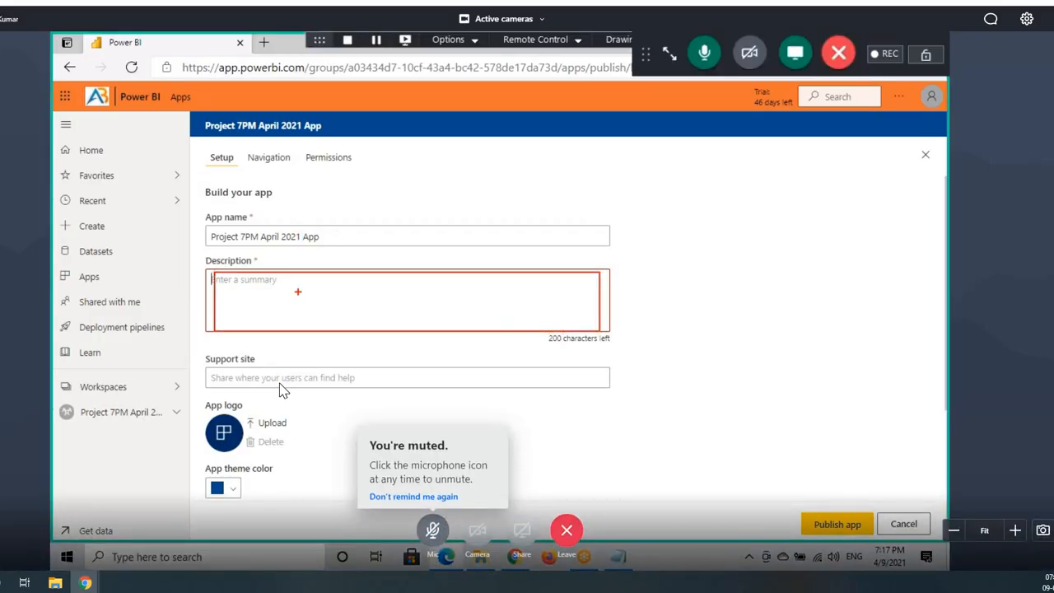
{"action": "left_click_drag", "start_coordinate": [209, 244], "coordinate": [313, 244]}
{"action": "left_click_drag", "start_coordinate": [231, 288], "coordinate": [280, 287]}
{"action": "mouse_move", "coordinate": [217, 311]}
{"action": "left_mouse_down"}
{"action": "mouse_move", "coordinate": [271, 310]}
{"action": "mouse_move", "coordinate": [274, 320]}
{"action": "left_mouse_up"}
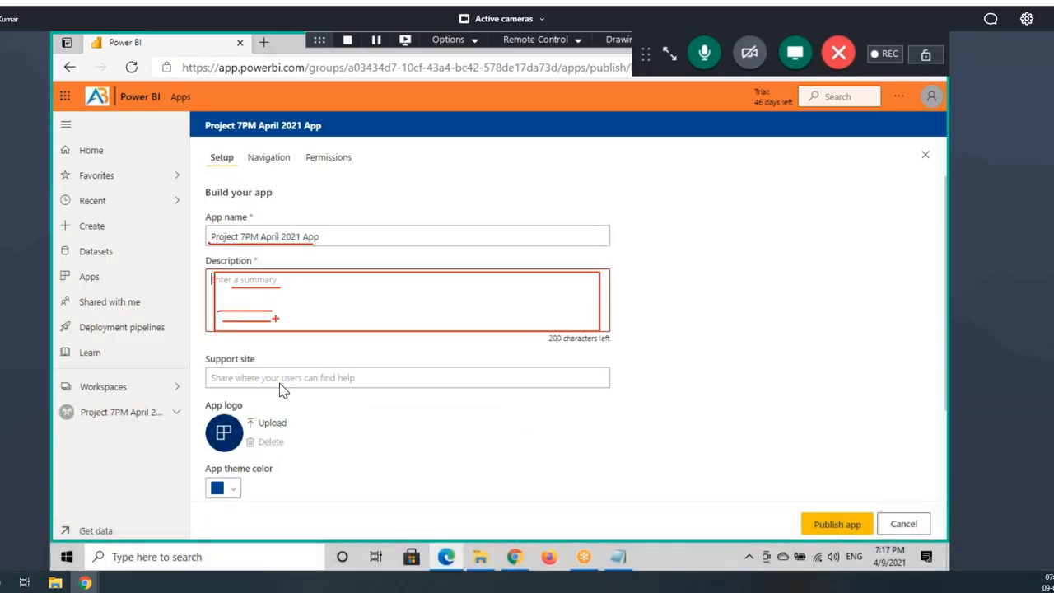
{"action": "left_click_drag", "start_coordinate": [336, 236], "coordinate": [170, 242]}
{"action": "key", "text": "ctrl+c"}
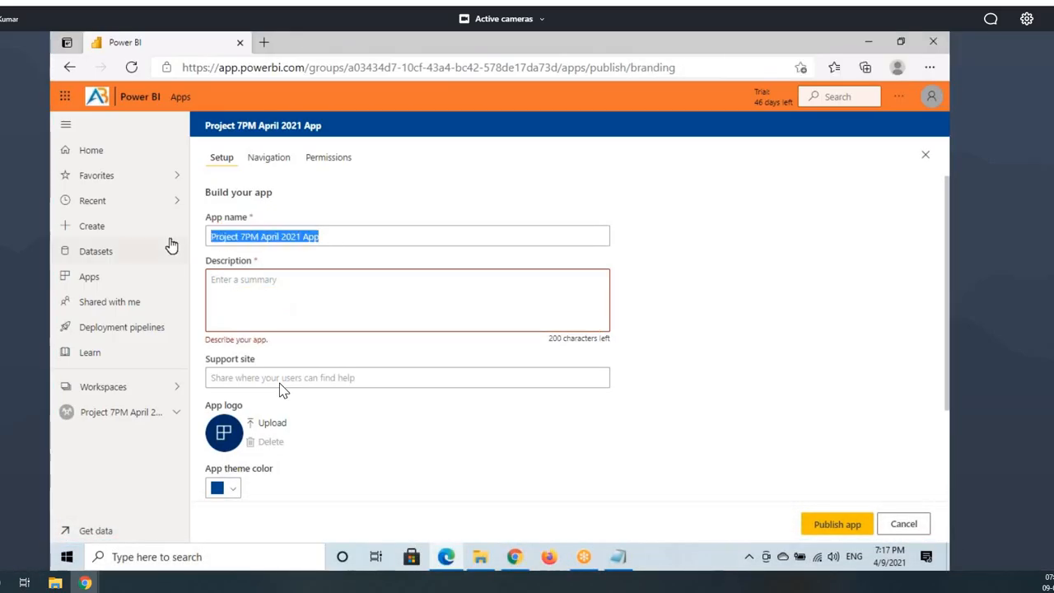
{"action": "left_click", "coordinate": [242, 280]}
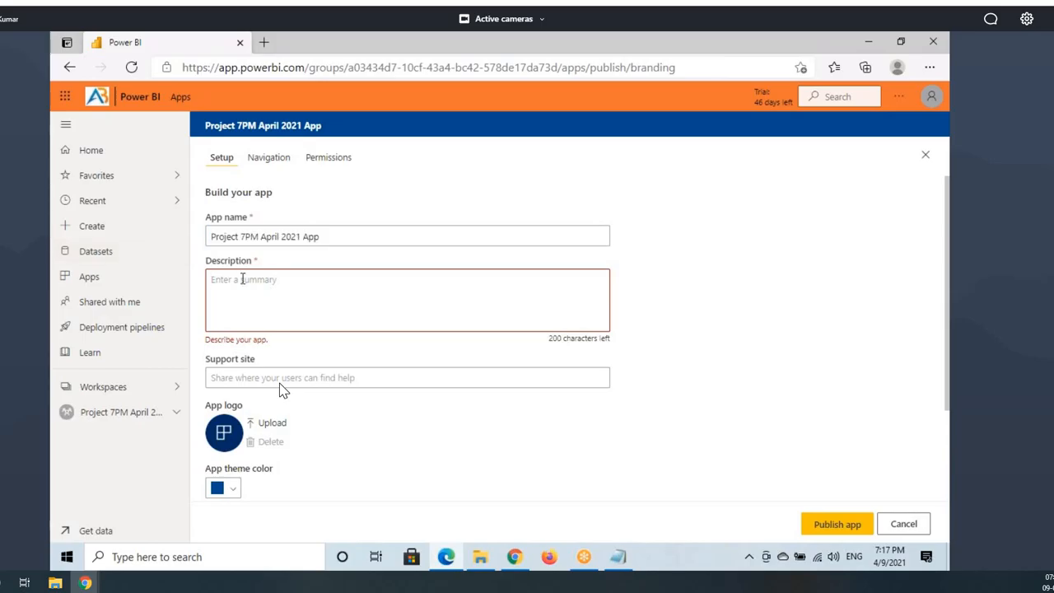
{"action": "key", "text": "ctrl+v"}
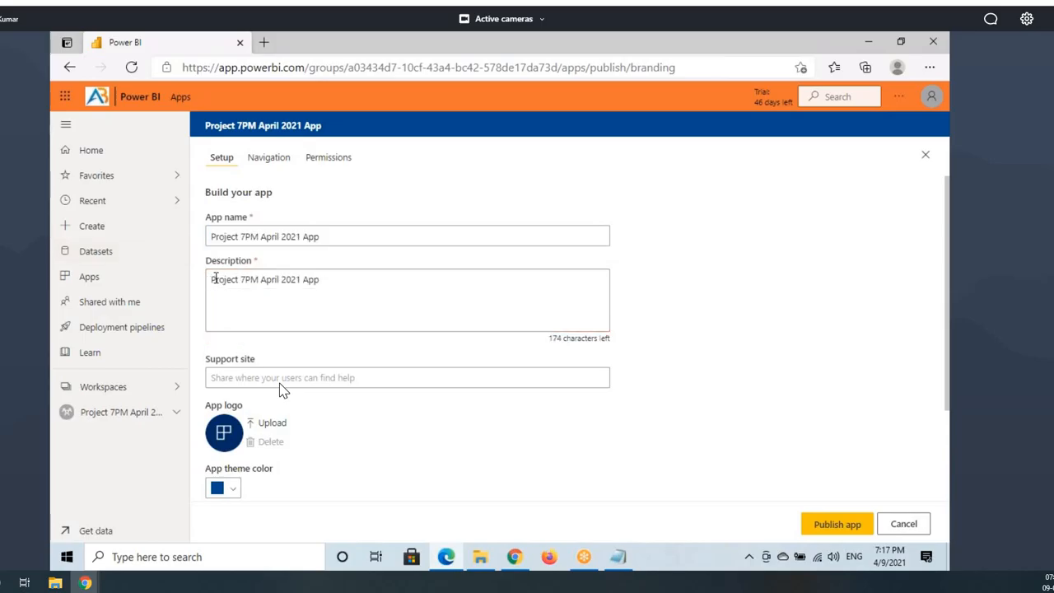
Step: Write the description 'This app will Contains Project 7PM April 2021 Reports & Dashboards', fixing the spelling
{"action": "type", "text": "This app wi"}
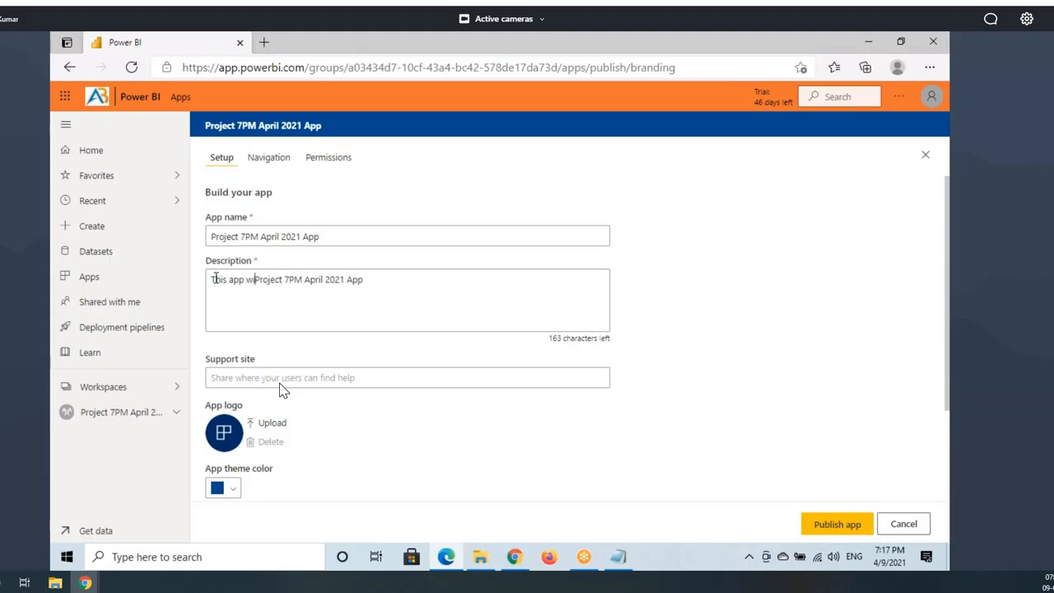
{"action": "type", "text": "ll Contais"}
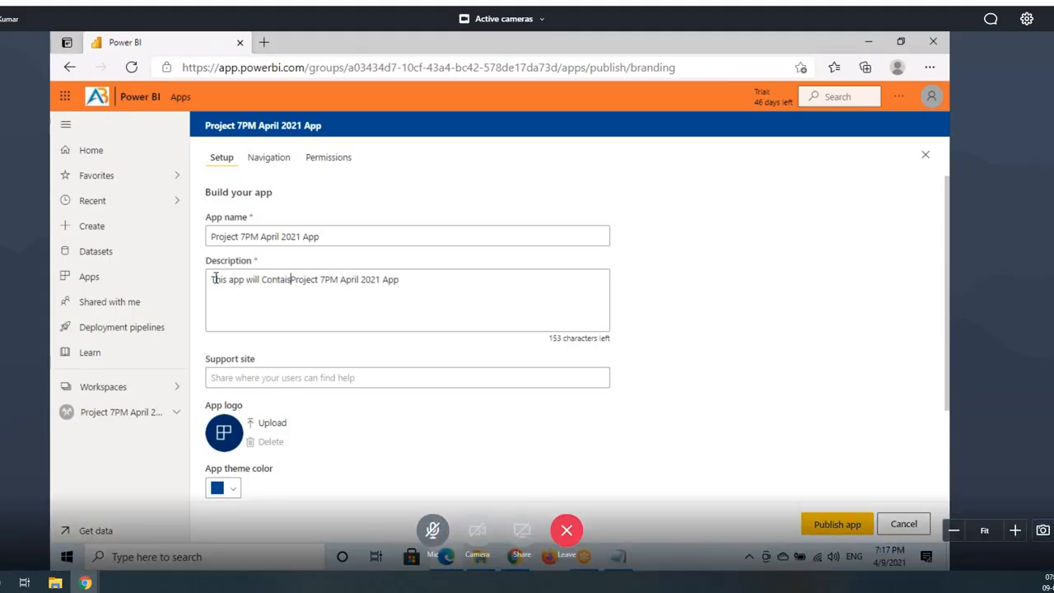
{"action": "type", "text": "n"}
{"action": "double_click", "coordinate": [270, 278]}
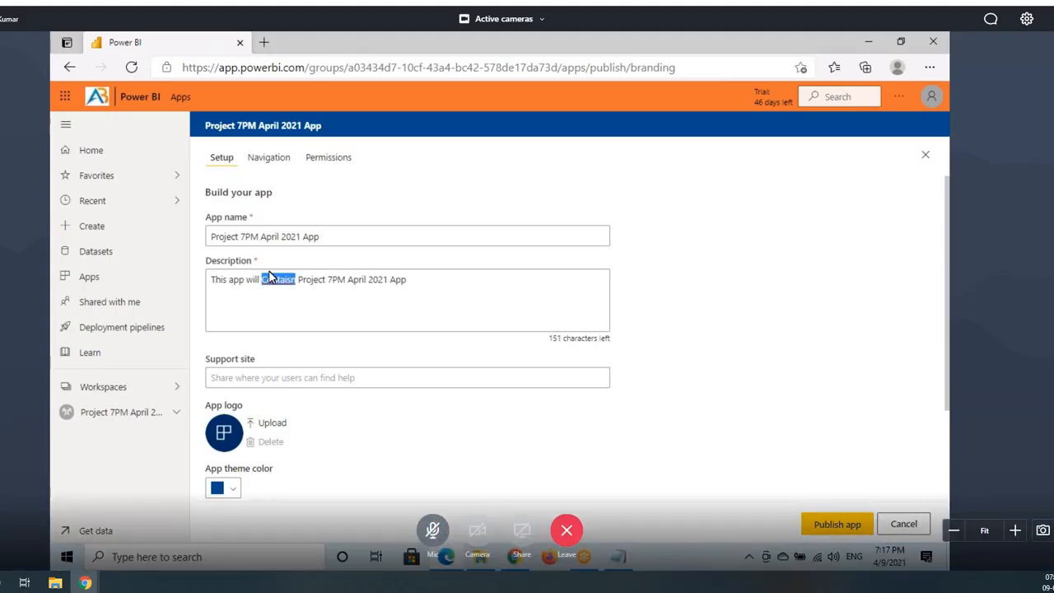
{"action": "right_click", "coordinate": [270, 278]}
{"action": "left_click", "coordinate": [300, 253]}
{"action": "left_click_drag", "start_coordinate": [392, 281], "coordinate": [454, 285]}
{"action": "type", "text": "Reports & D"}
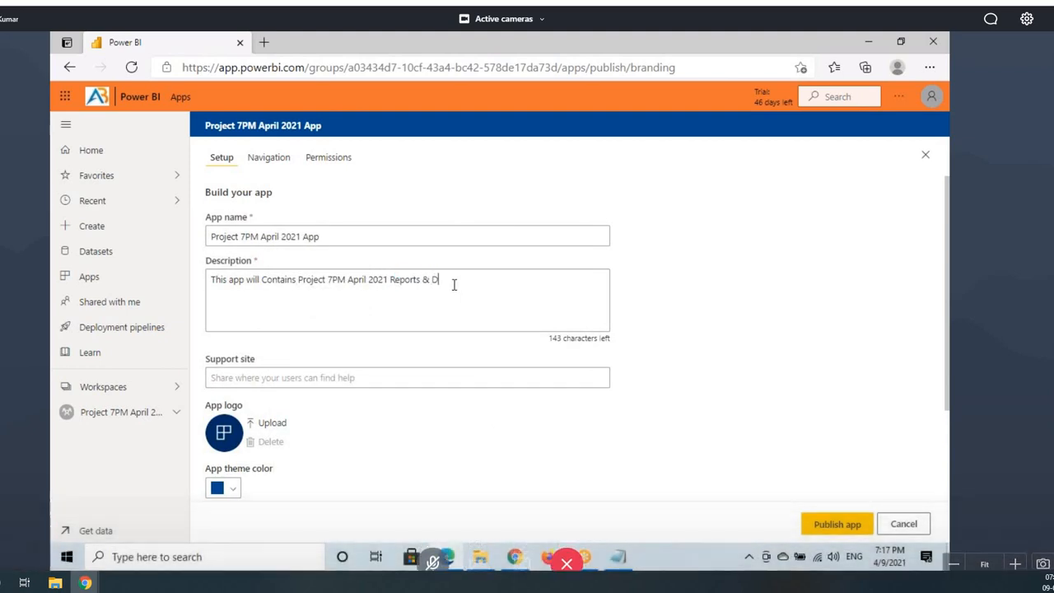
{"action": "type", "text": "ashboards"}
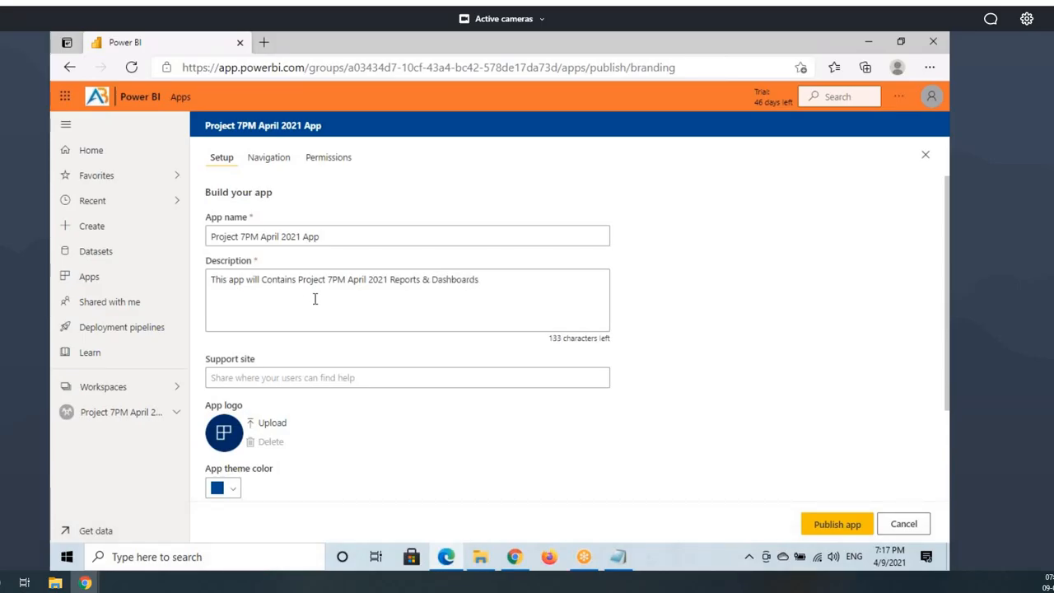
{"action": "left_click", "coordinate": [308, 300]}
{"action": "left_click", "coordinate": [254, 376]}
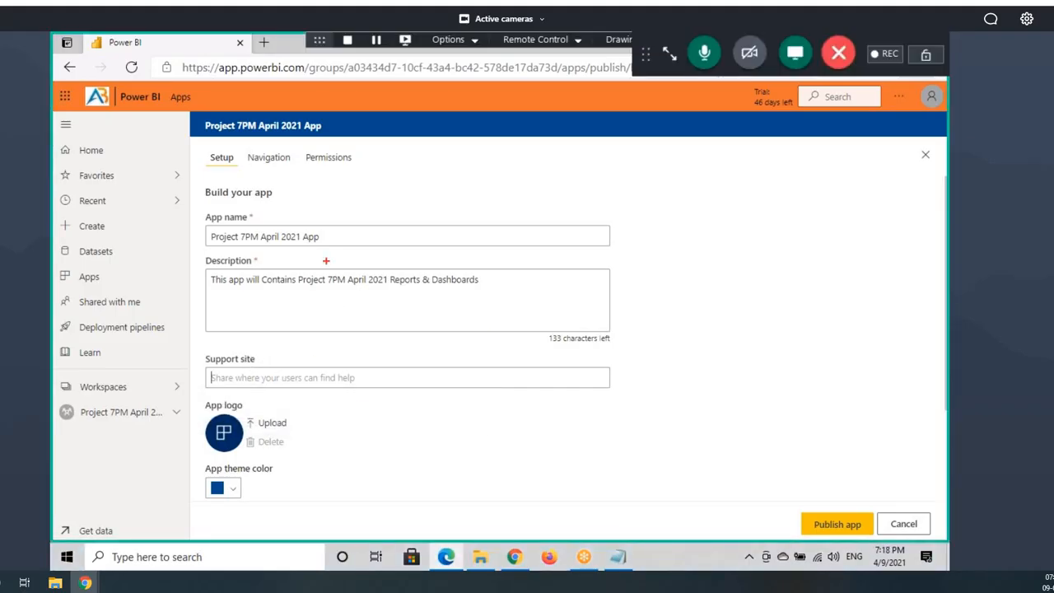
{"action": "left_click_drag", "start_coordinate": [202, 115], "coordinate": [324, 136]}
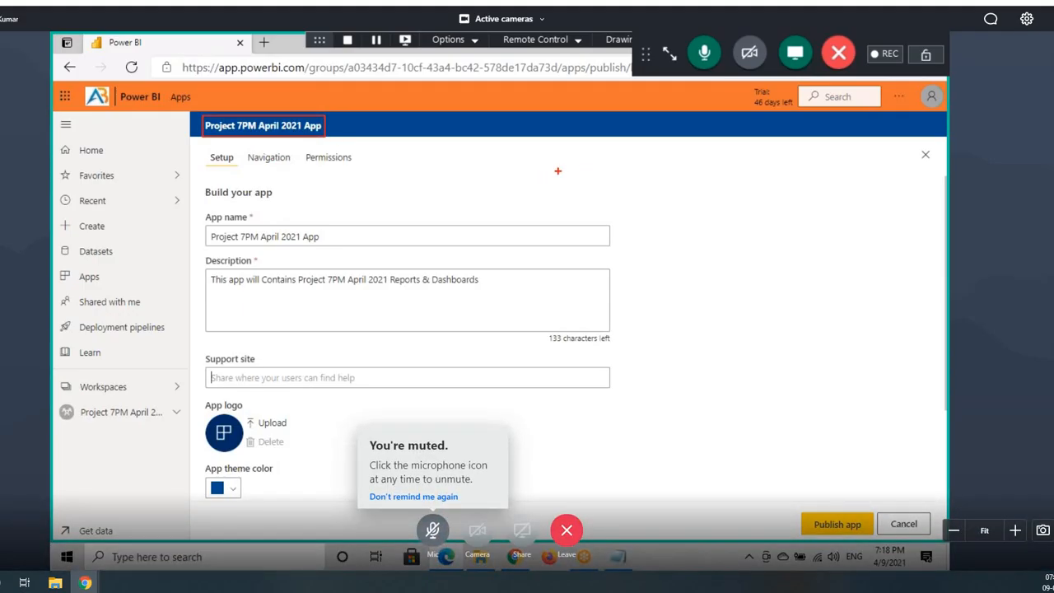
{"action": "mouse_move", "coordinate": [558, 170]}
{"action": "left_mouse_down"}
{"action": "mouse_move", "coordinate": [556, 161]}
{"action": "mouse_move", "coordinate": [545, 188]}
{"action": "left_mouse_up"}
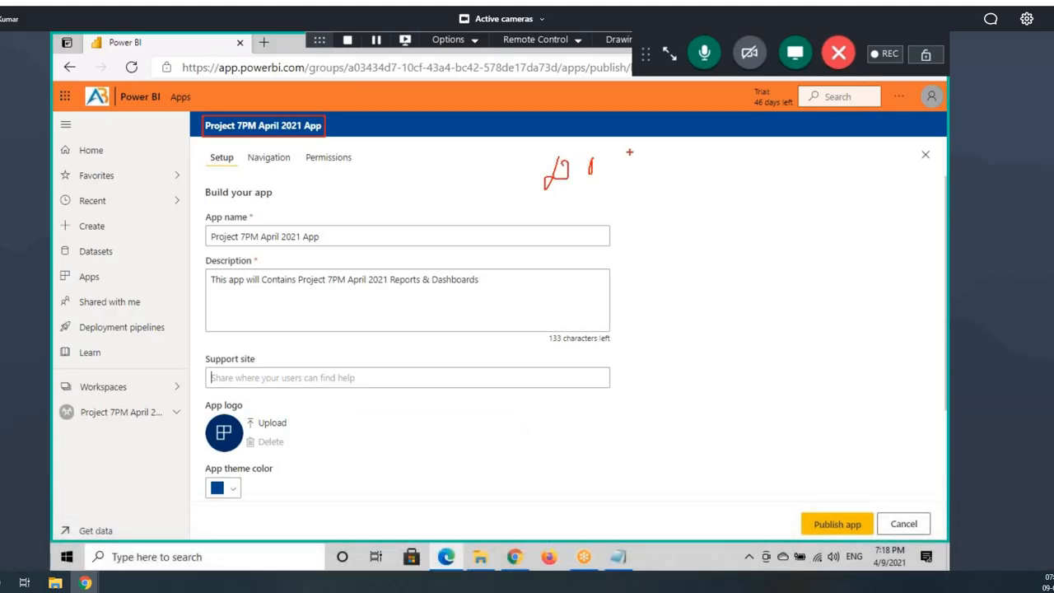
{"action": "mouse_move", "coordinate": [622, 152]}
{"action": "left_mouse_down"}
{"action": "mouse_move", "coordinate": [609, 182]}
{"action": "mouse_move", "coordinate": [674, 153]}
{"action": "left_mouse_up"}
{"action": "mouse_move", "coordinate": [664, 143]}
{"action": "left_mouse_down"}
{"action": "mouse_move", "coordinate": [669, 166]}
{"action": "mouse_move", "coordinate": [723, 146]}
{"action": "mouse_move", "coordinate": [724, 163]}
{"action": "left_mouse_up"}
{"action": "left_click_drag", "start_coordinate": [731, 138], "coordinate": [748, 148]}
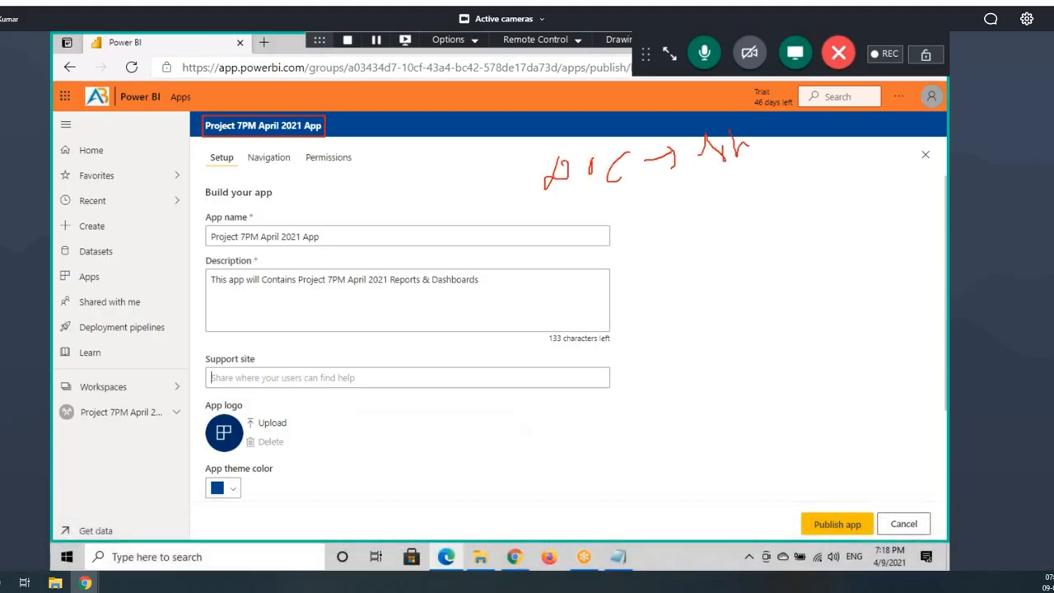
{"action": "left_click_drag", "start_coordinate": [825, 146], "coordinate": [870, 152]}
{"action": "mouse_move", "coordinate": [715, 178]}
{"action": "left_mouse_down"}
{"action": "mouse_move", "coordinate": [771, 175]}
{"action": "mouse_move", "coordinate": [718, 121]}
{"action": "mouse_move", "coordinate": [772, 177]}
{"action": "mouse_move", "coordinate": [814, 174]}
{"action": "left_mouse_up"}
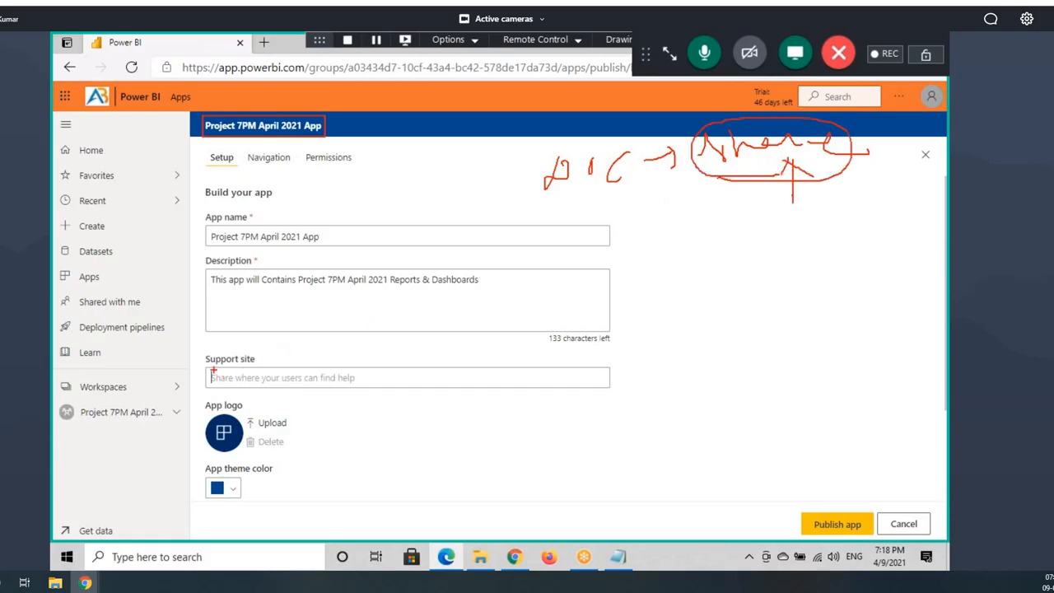
{"action": "mouse_move", "coordinate": [214, 371]}
{"action": "left_mouse_down"}
{"action": "mouse_move", "coordinate": [369, 383]}
{"action": "mouse_move", "coordinate": [613, 382]}
{"action": "left_mouse_up"}
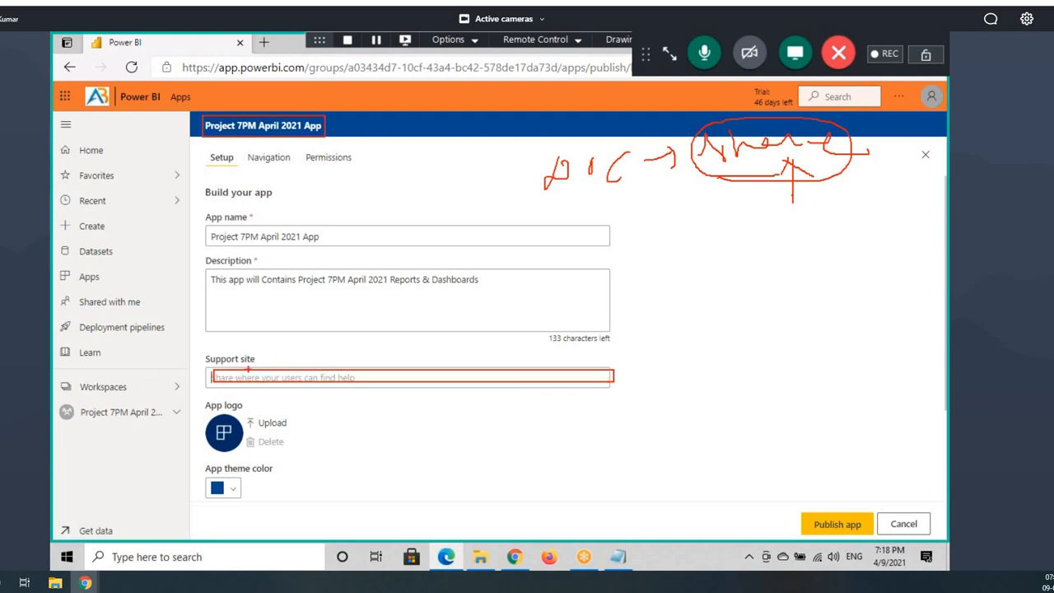
{"action": "mouse_move", "coordinate": [211, 367]}
{"action": "left_mouse_down"}
{"action": "mouse_move", "coordinate": [186, 352]}
{"action": "mouse_move", "coordinate": [239, 366]}
{"action": "left_mouse_up"}
{"action": "left_click_drag", "start_coordinate": [151, 390], "coordinate": [208, 370]}
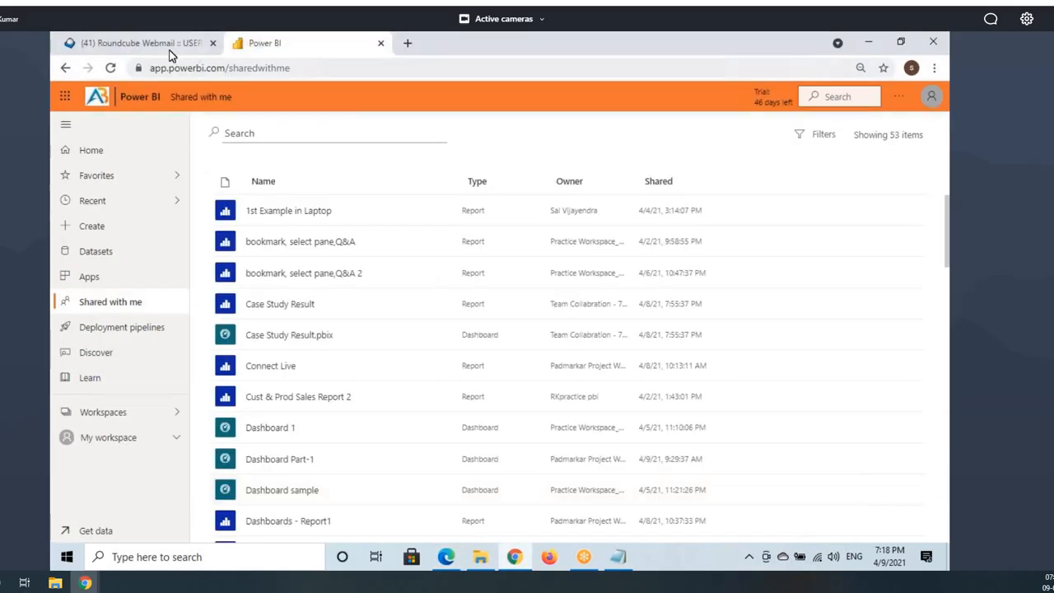
Step: Bring Chrome forward on its Power BI tab and focus the address bar
{"action": "left_click", "coordinate": [169, 45]}
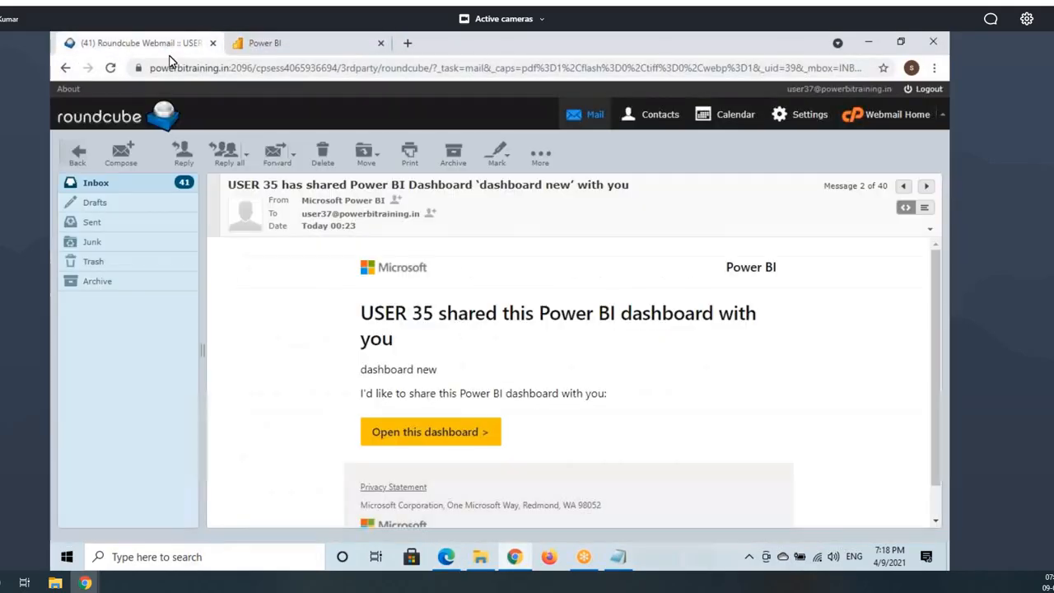
{"action": "left_click", "coordinate": [296, 48]}
{"action": "left_click", "coordinate": [271, 66]}
{"action": "left_click", "coordinate": [325, 39]}
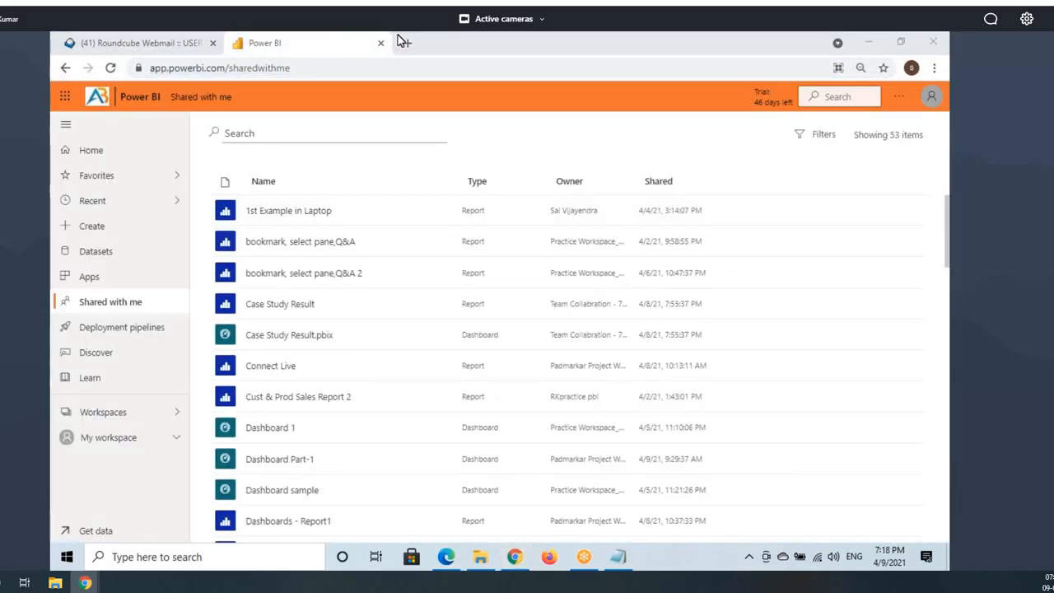
{"action": "left_click", "coordinate": [210, 72]}
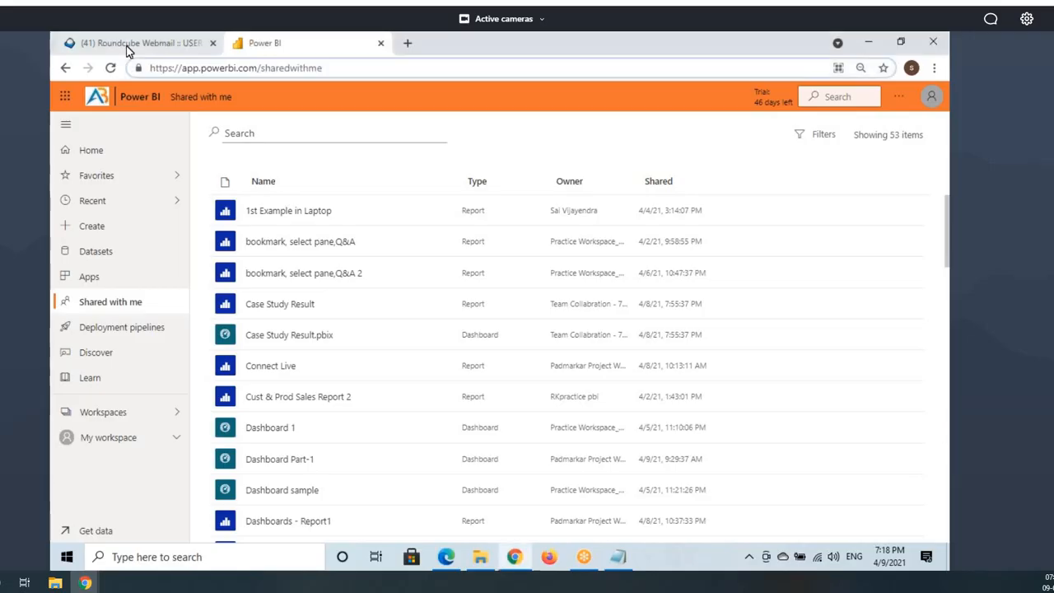
{"action": "left_click", "coordinate": [230, 69]}
Step: Load powerbi.microsoft.com/en-us/ from the 'power' suggestion and select its address
{"action": "left_click", "coordinate": [313, 70]}
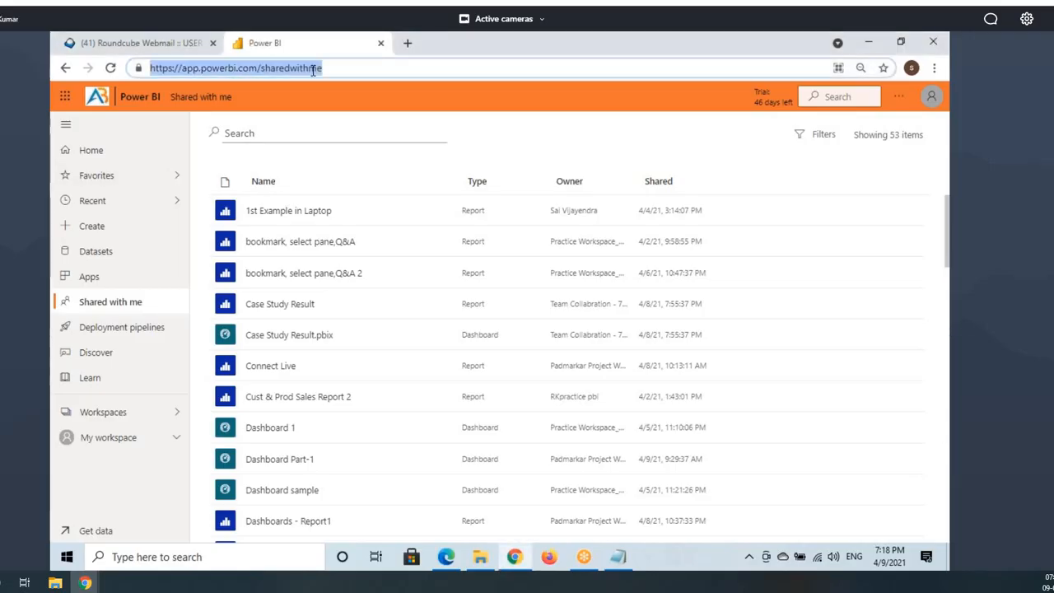
{"action": "type", "text": "powerbi.microsoft.com"}
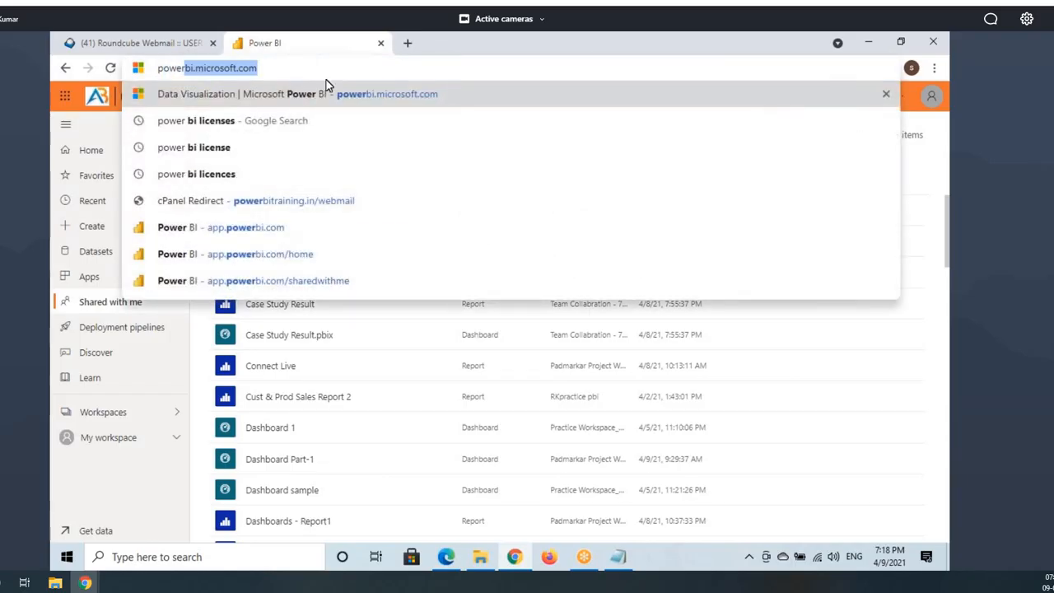
{"action": "left_click", "coordinate": [287, 69]}
{"action": "left_click_drag", "start_coordinate": [295, 67], "coordinate": [169, 69]}
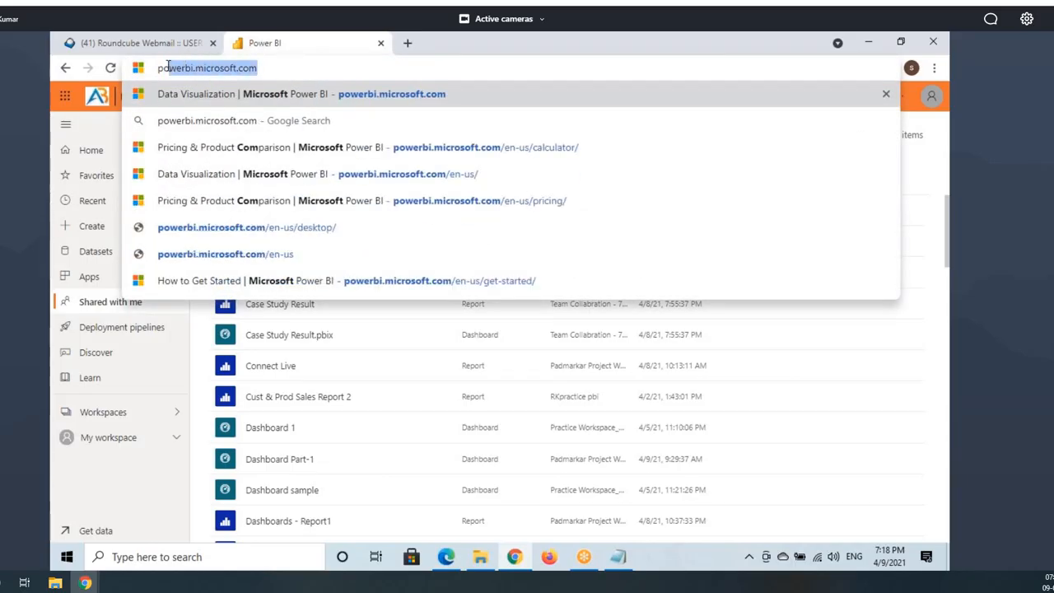
{"action": "left_click", "coordinate": [327, 96]}
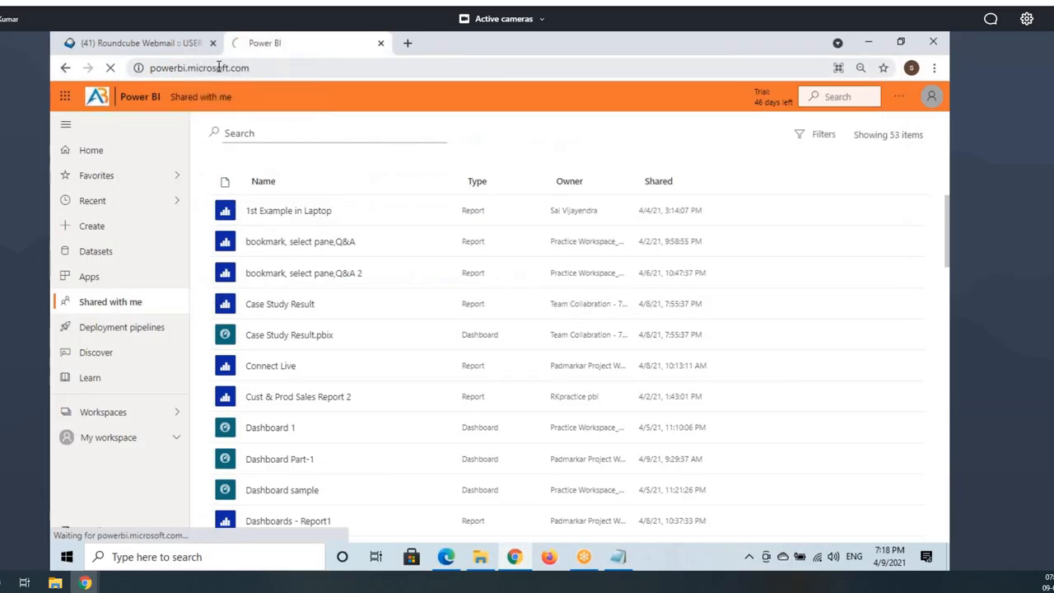
{"action": "left_click", "coordinate": [299, 69]}
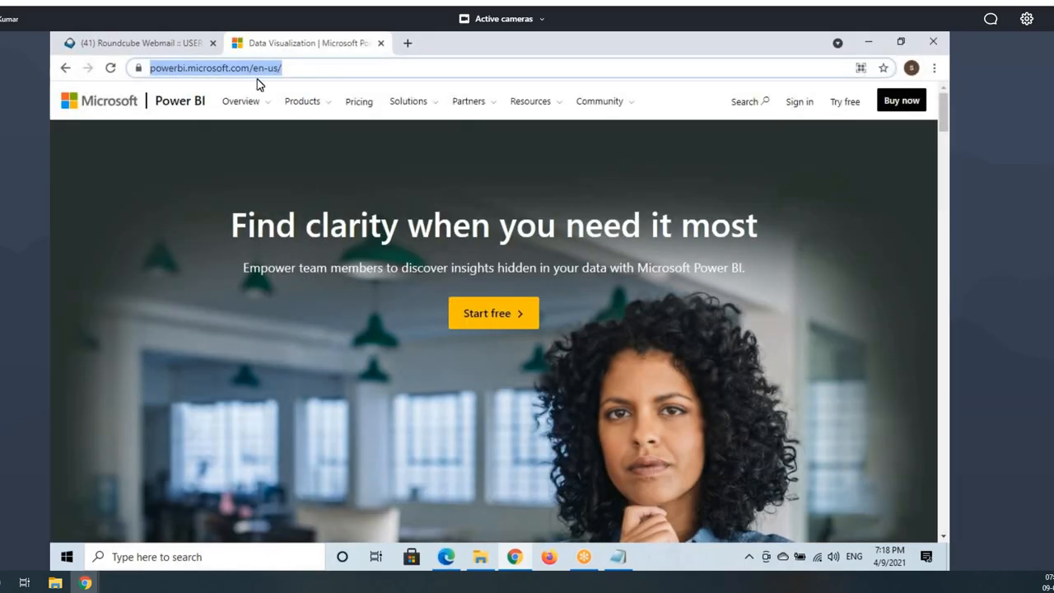
{"action": "left_click", "coordinate": [445, 557]}
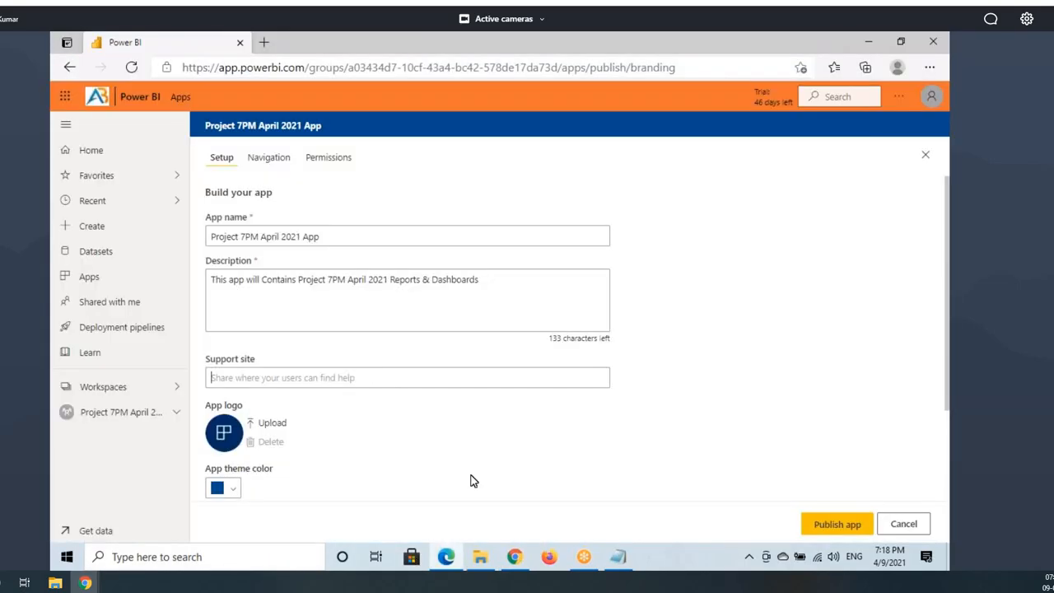
{"action": "left_click", "coordinate": [234, 378]}
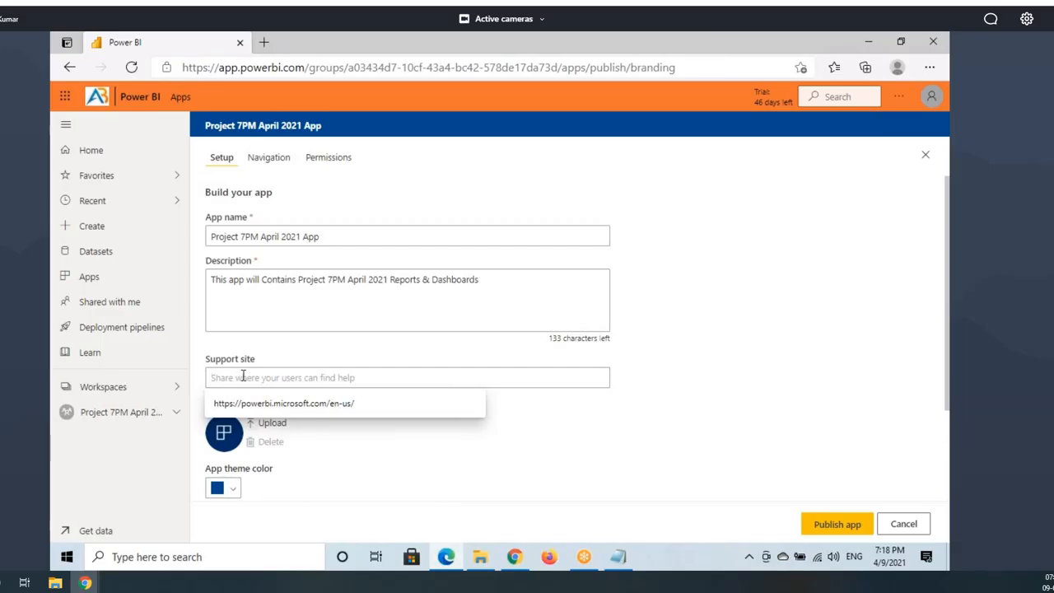
{"action": "key", "text": "Down"}
{"action": "key", "text": "Return"}
{"action": "mouse_move", "coordinate": [403, 374]}
{"action": "left_mouse_down"}
{"action": "mouse_move", "coordinate": [202, 379]}
{"action": "mouse_move", "coordinate": [382, 383]}
{"action": "left_mouse_up"}
Step: Mark the support address, Setup section and app title in red, then clear the marks
{"action": "key", "text": "ctrl+2"}
{"action": "left_click_drag", "start_coordinate": [202, 144], "coordinate": [275, 146]}
{"action": "mouse_move", "coordinate": [372, 377]}
{"action": "left_mouse_down"}
{"action": "mouse_move", "coordinate": [425, 347]}
{"action": "mouse_move", "coordinate": [421, 363]}
{"action": "mouse_move", "coordinate": [626, 125]}
{"action": "left_mouse_up"}
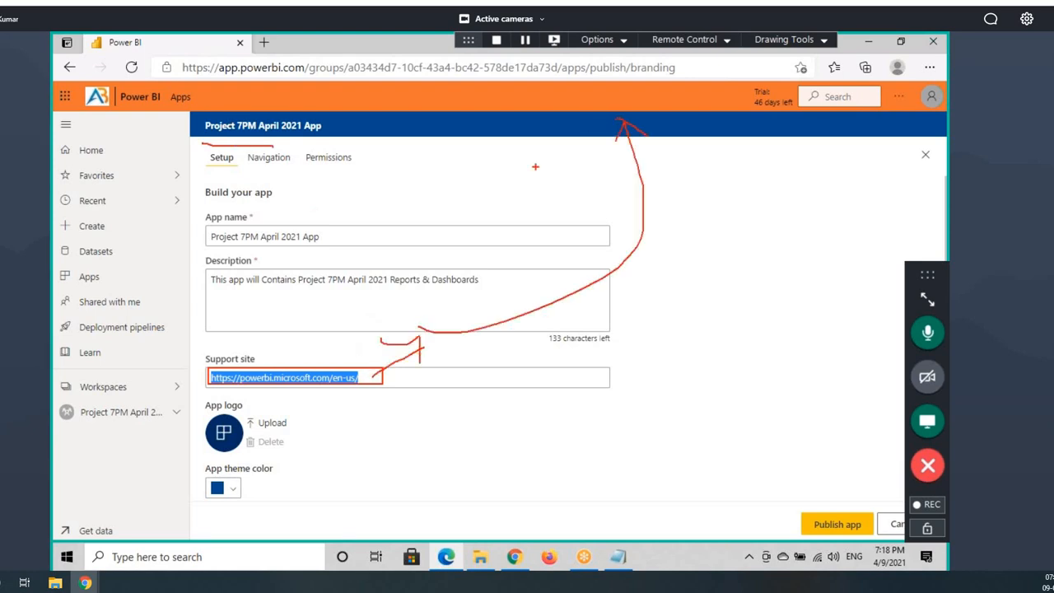
{"action": "left_click_drag", "start_coordinate": [554, 120], "coordinate": [647, 108]}
{"action": "left_click_drag", "start_coordinate": [247, 129], "coordinate": [294, 127]}
{"action": "key", "text": "Escape"}
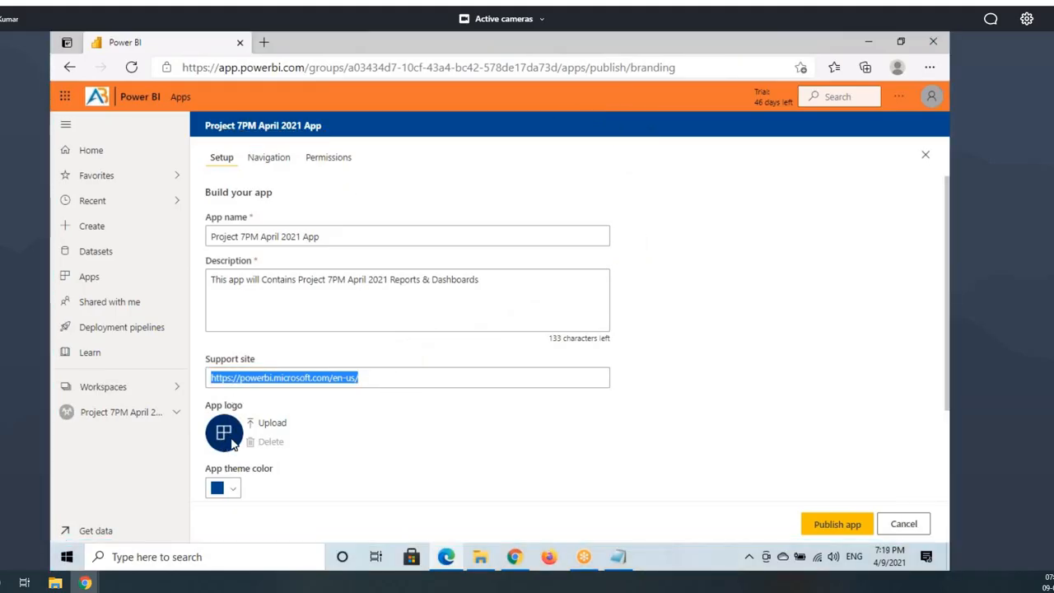
{"action": "left_click", "coordinate": [265, 423]}
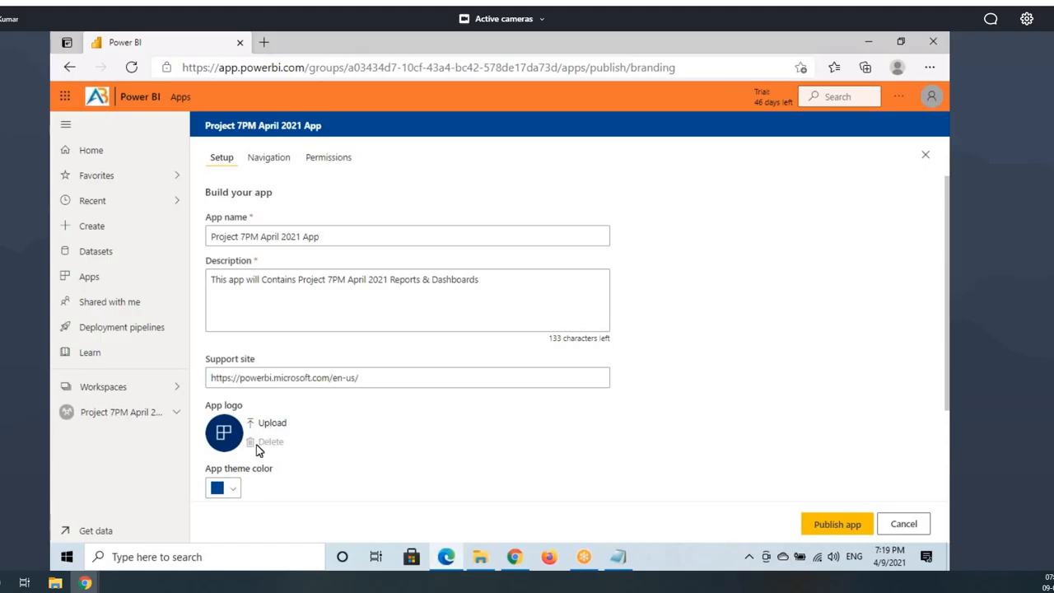
{"action": "left_click", "coordinate": [99, 275]}
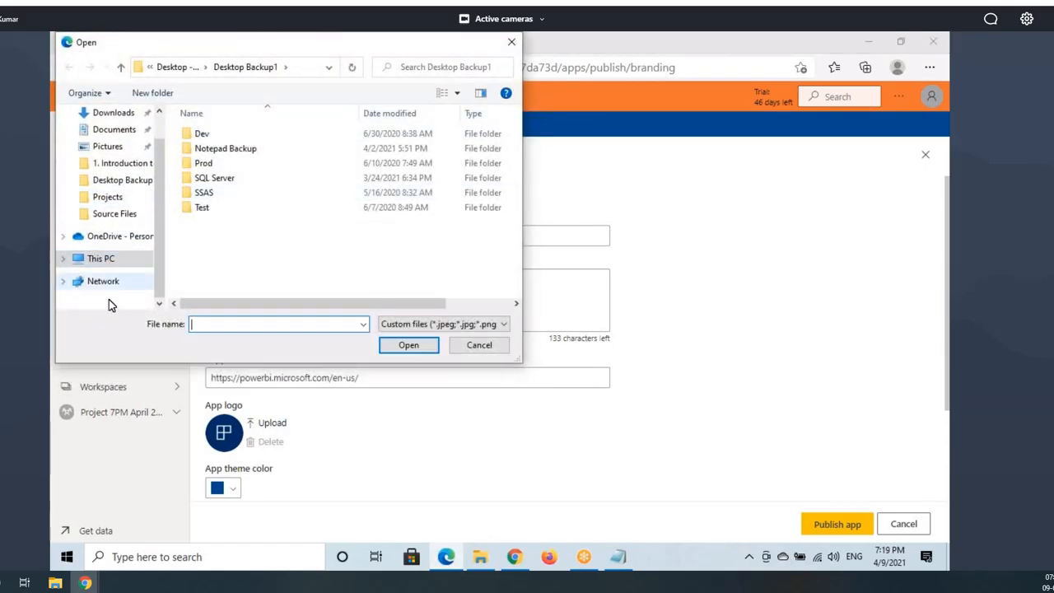
{"action": "scroll", "coordinate": [278, 301], "scroll_direction": "down", "scroll_amount": 3}
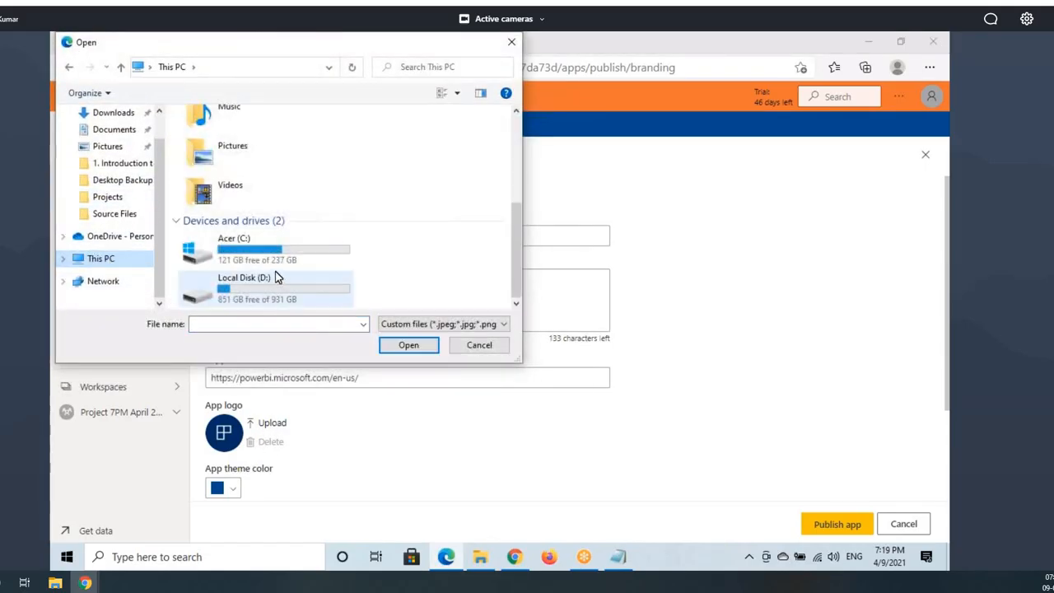
{"action": "left_click", "coordinate": [280, 255]}
{"action": "left_click", "coordinate": [268, 282]}
{"action": "double_click", "coordinate": [264, 282]}
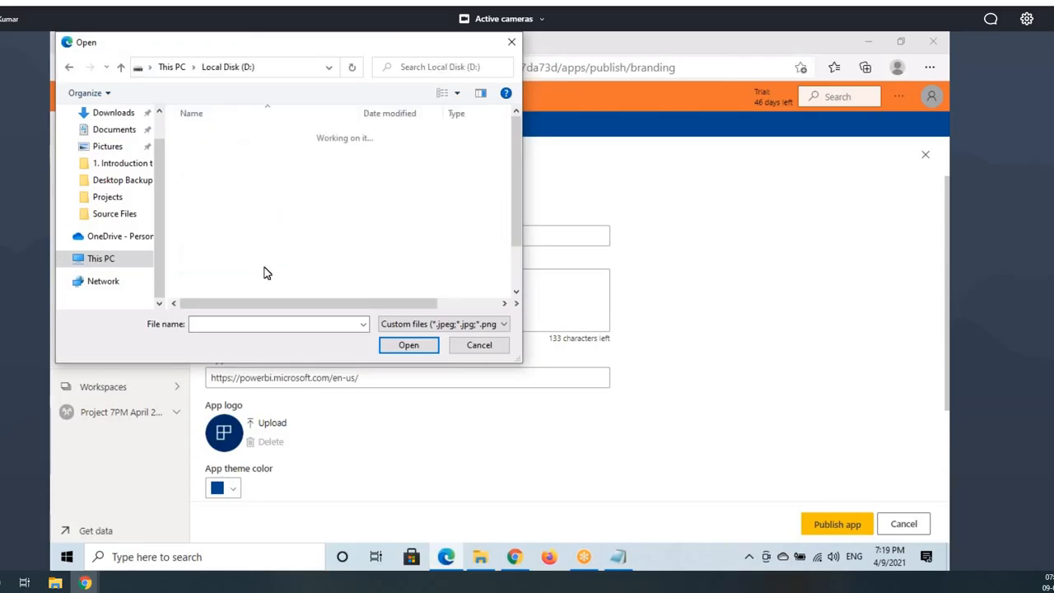
{"action": "left_click", "coordinate": [249, 223]}
{"action": "scroll", "coordinate": [260, 296], "scroll_direction": "down", "scroll_amount": 2}
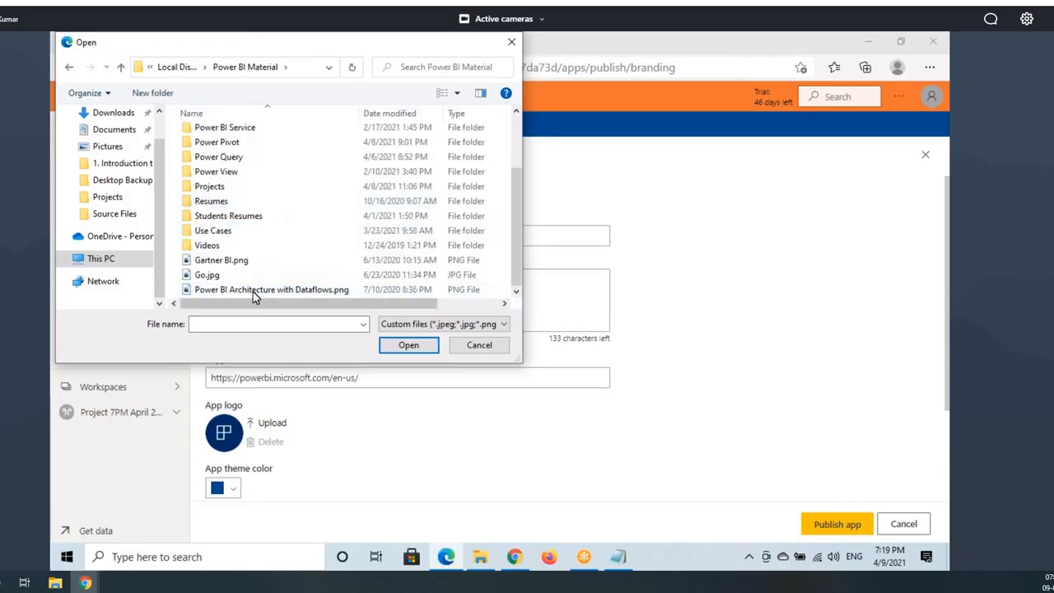
{"action": "left_click", "coordinate": [208, 275]}
{"action": "left_click", "coordinate": [396, 349]}
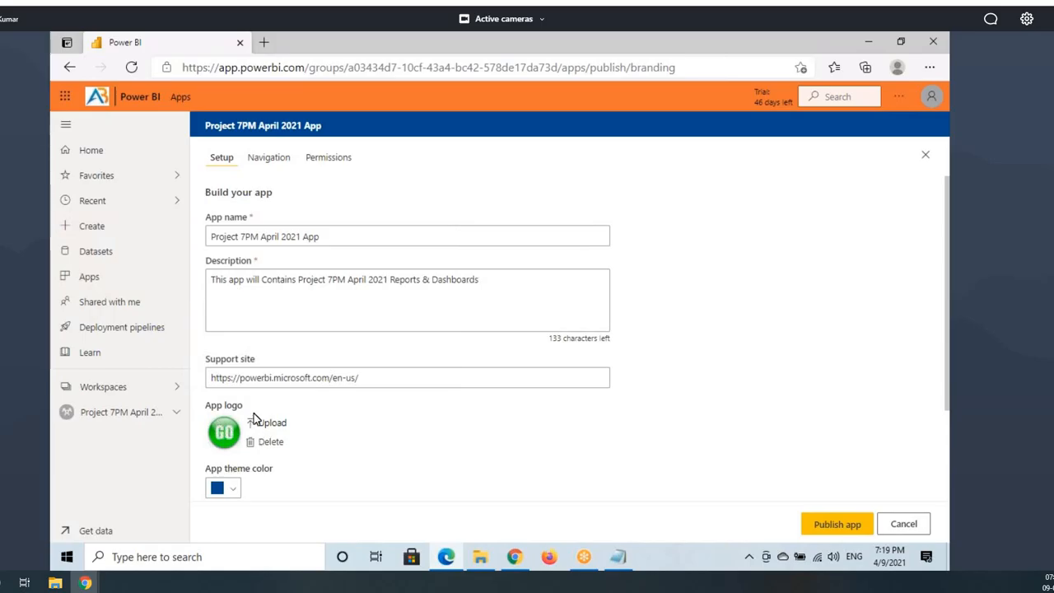
{"action": "scroll", "coordinate": [313, 436], "scroll_direction": "down", "scroll_amount": 2}
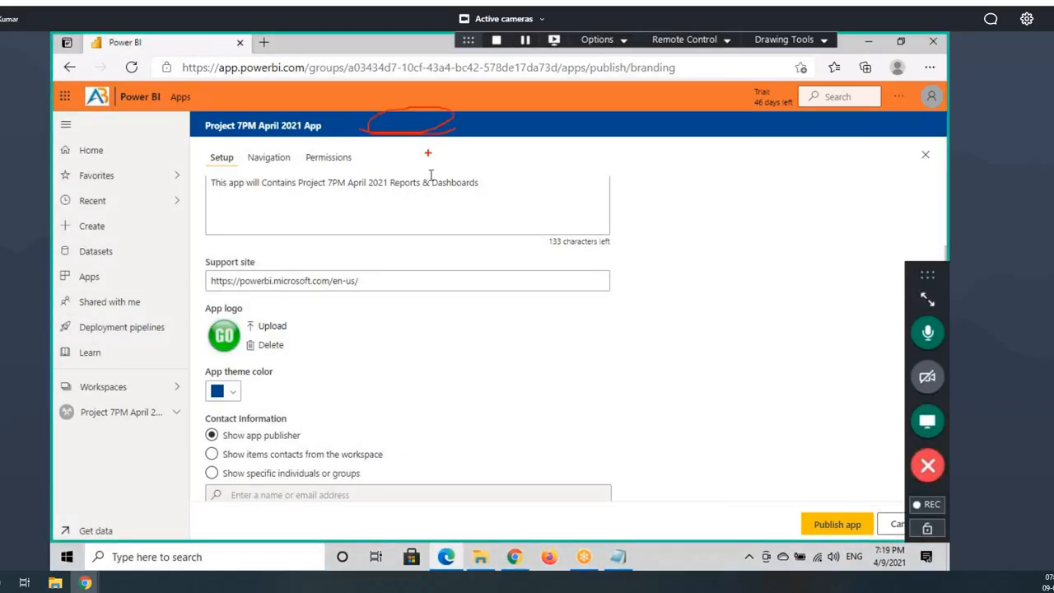
Step: Choose the orange App theme color swatch and note that clients see the app name
{"action": "left_click", "coordinate": [224, 392]}
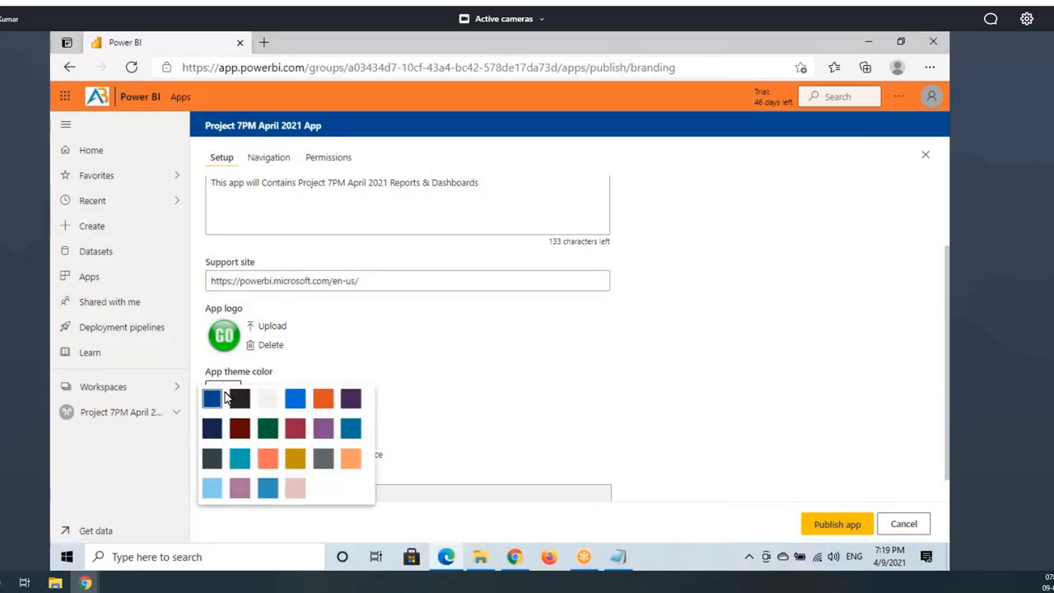
{"action": "left_click", "coordinate": [350, 460]}
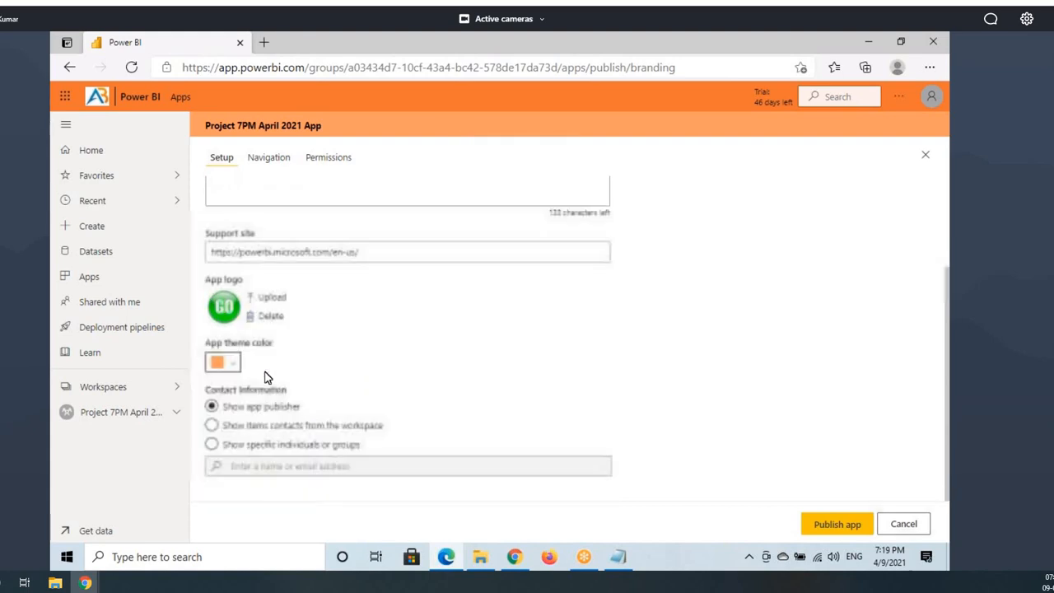
{"action": "scroll", "coordinate": [267, 387], "scroll_direction": "down", "scroll_amount": 1}
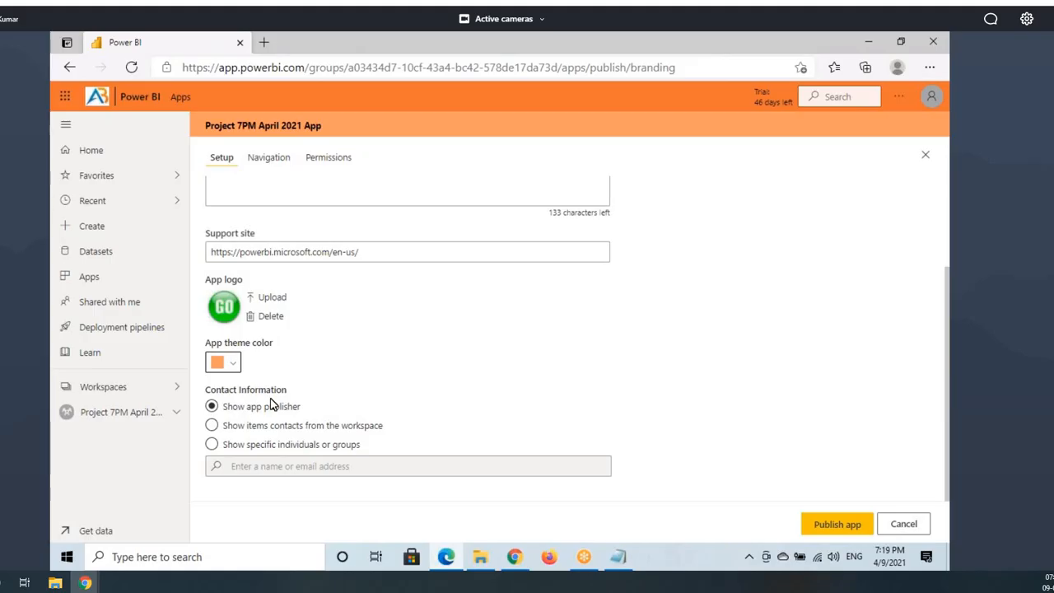
{"action": "scroll", "coordinate": [407, 285], "scroll_direction": "up", "scroll_amount": 3}
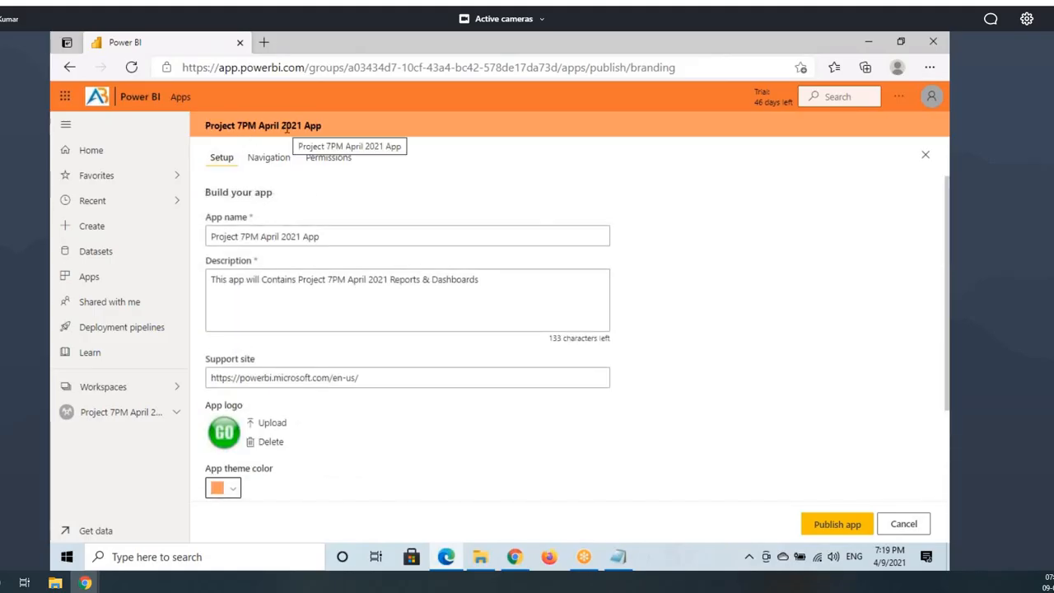
{"action": "mouse_move", "coordinate": [202, 118]}
{"action": "left_mouse_down"}
{"action": "mouse_move", "coordinate": [326, 136]}
{"action": "mouse_move", "coordinate": [458, 107]}
{"action": "mouse_move", "coordinate": [522, 108]}
{"action": "left_mouse_up"}
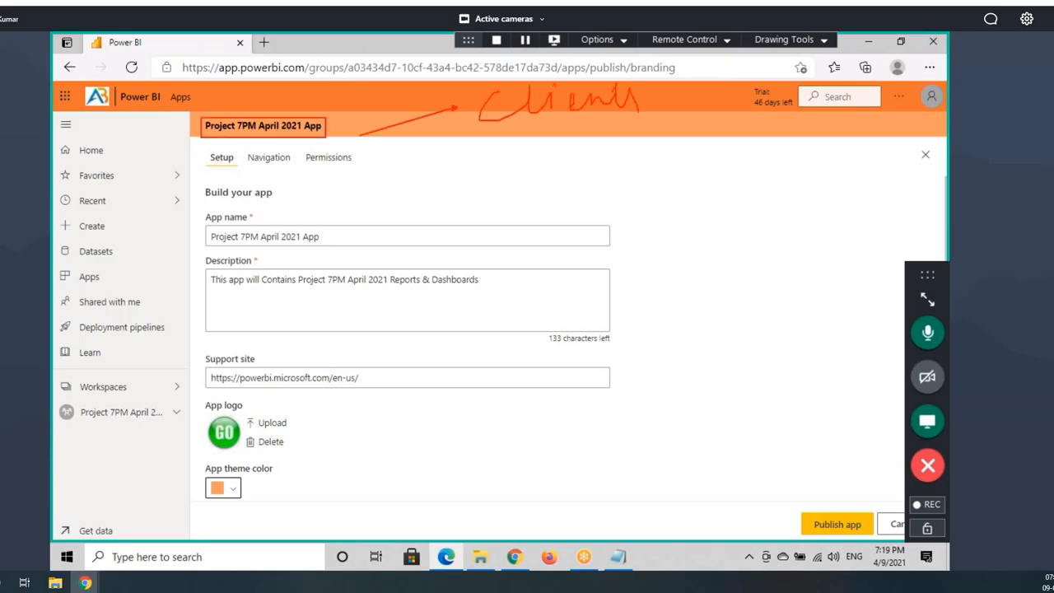
{"action": "left_click_drag", "start_coordinate": [542, 132], "coordinate": [649, 105]}
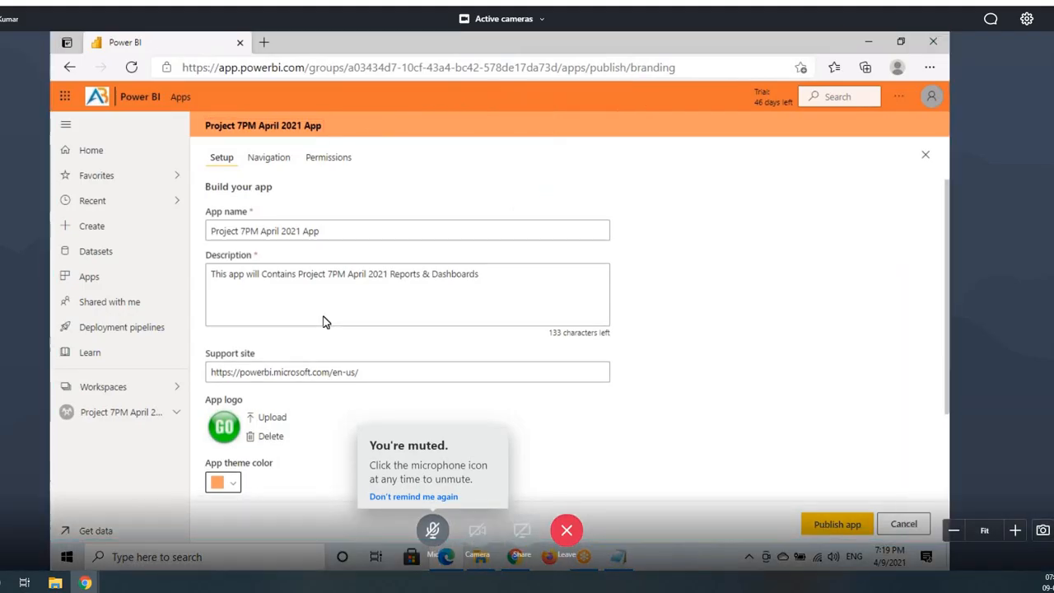
Step: Highlight the app publisher option, then choose 'Show items contacts from the workspace'
{"action": "scroll", "coordinate": [235, 402], "scroll_direction": "down", "scroll_amount": 2}
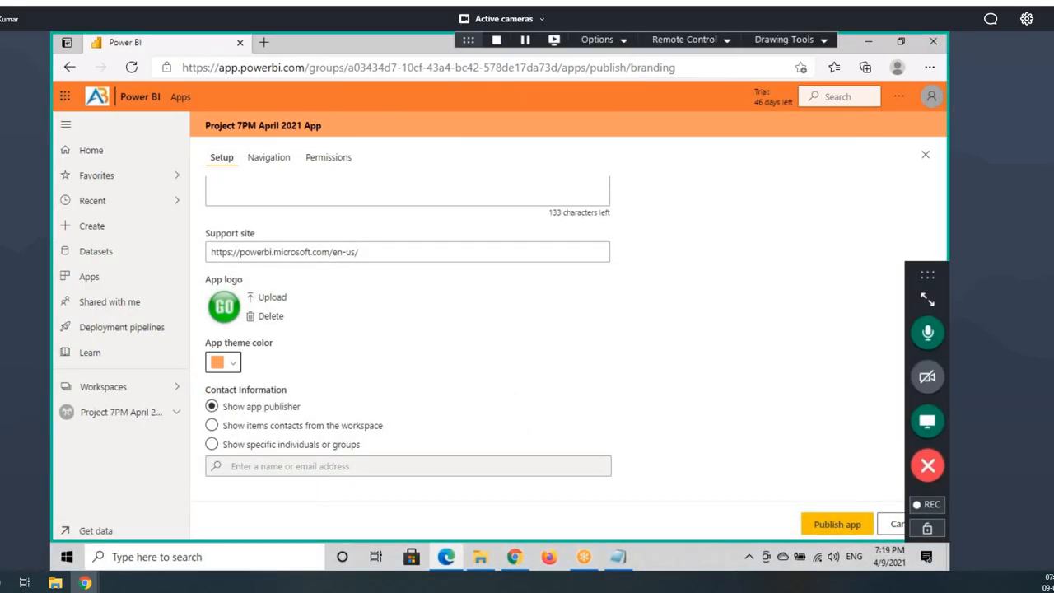
{"action": "left_click_drag", "start_coordinate": [206, 397], "coordinate": [329, 422]}
{"action": "left_click_drag", "start_coordinate": [249, 419], "coordinate": [308, 417]}
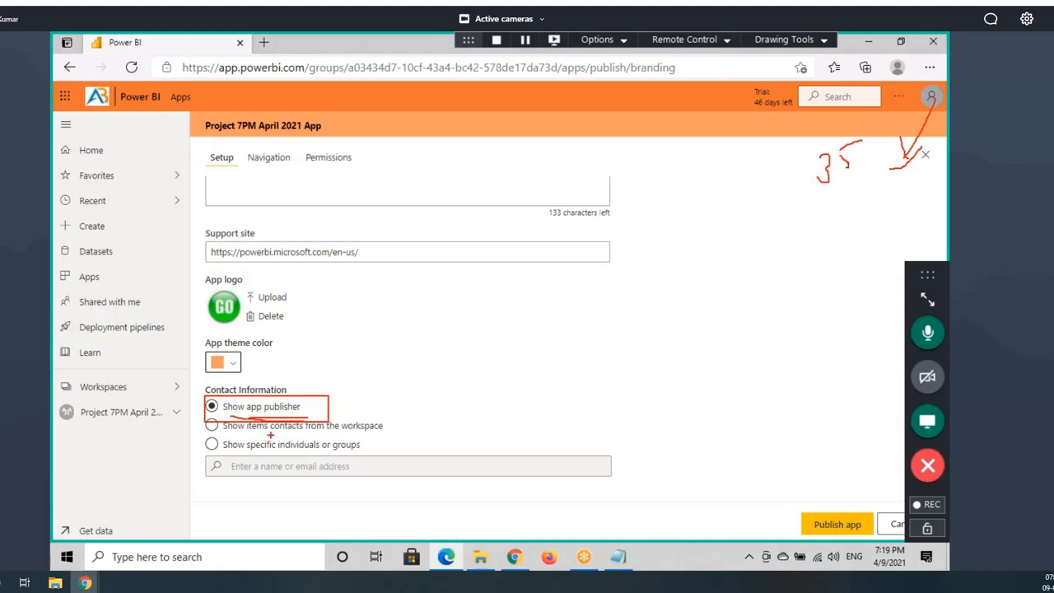
{"action": "key", "text": "Escape"}
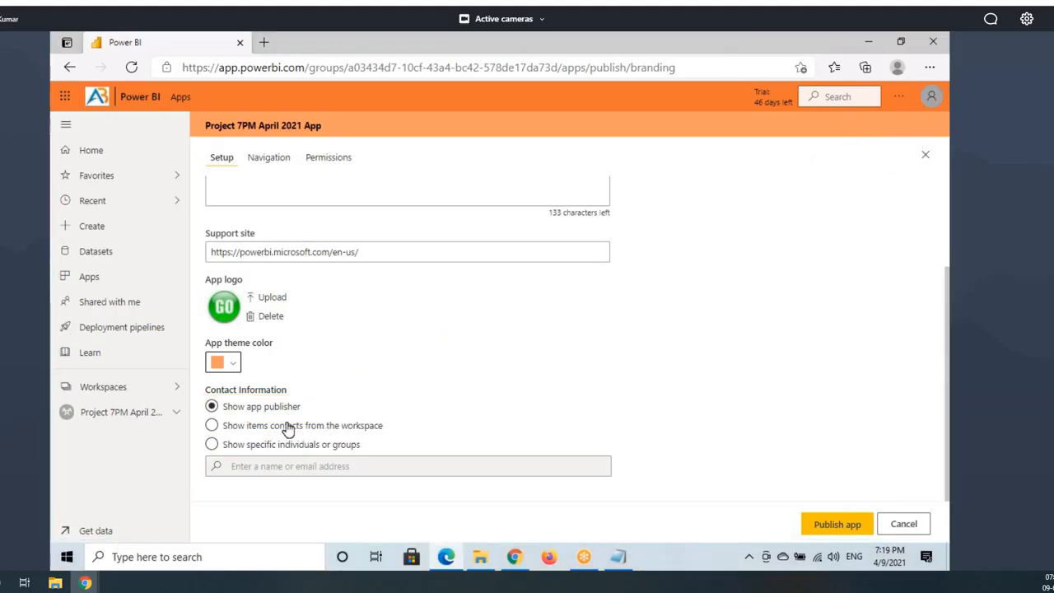
{"action": "left_click", "coordinate": [240, 432]}
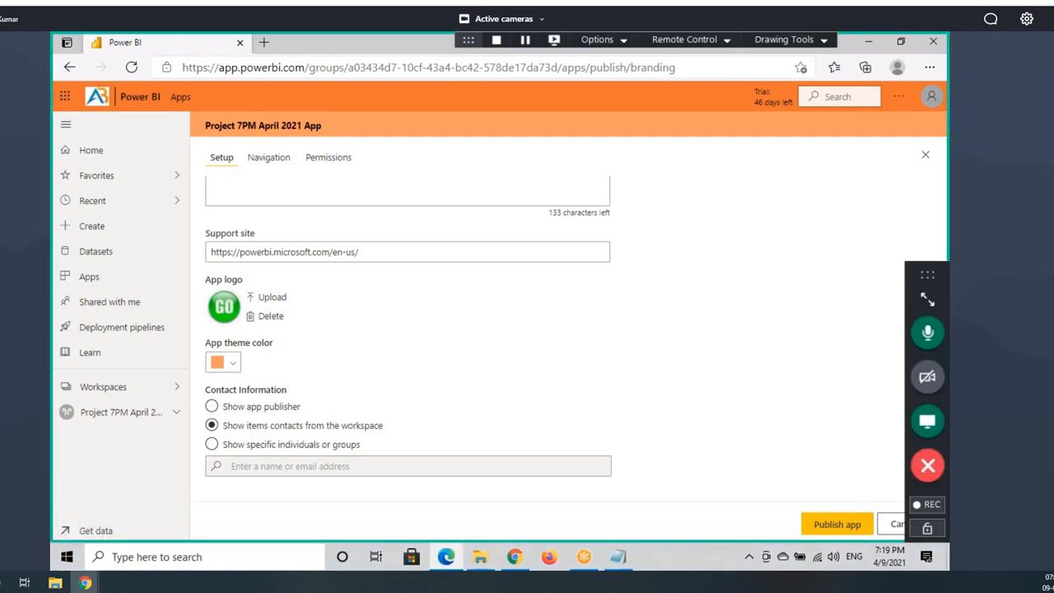
Step: Annotate the contact choices, then select 'Show specific individuals or groups'
{"action": "mouse_move", "coordinate": [204, 108]}
{"action": "left_mouse_down"}
{"action": "mouse_move", "coordinate": [278, 141]}
{"action": "mouse_move", "coordinate": [302, 139]}
{"action": "left_mouse_up"}
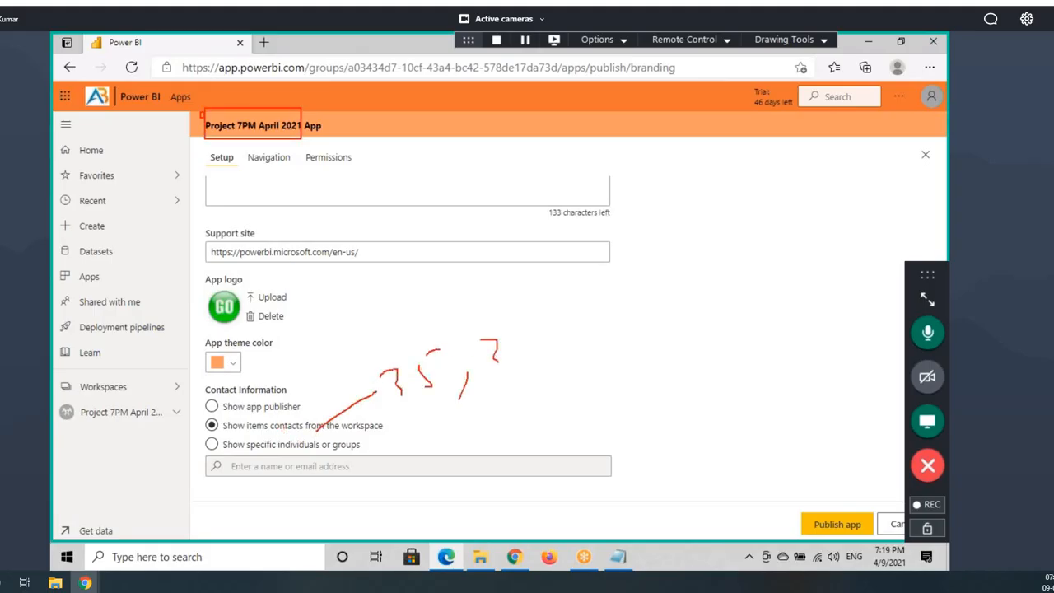
{"action": "left_click_drag", "start_coordinate": [497, 360], "coordinate": [494, 368]}
{"action": "left_click_drag", "start_coordinate": [511, 327], "coordinate": [528, 360]}
{"action": "left_click_drag", "start_coordinate": [235, 432], "coordinate": [341, 429]}
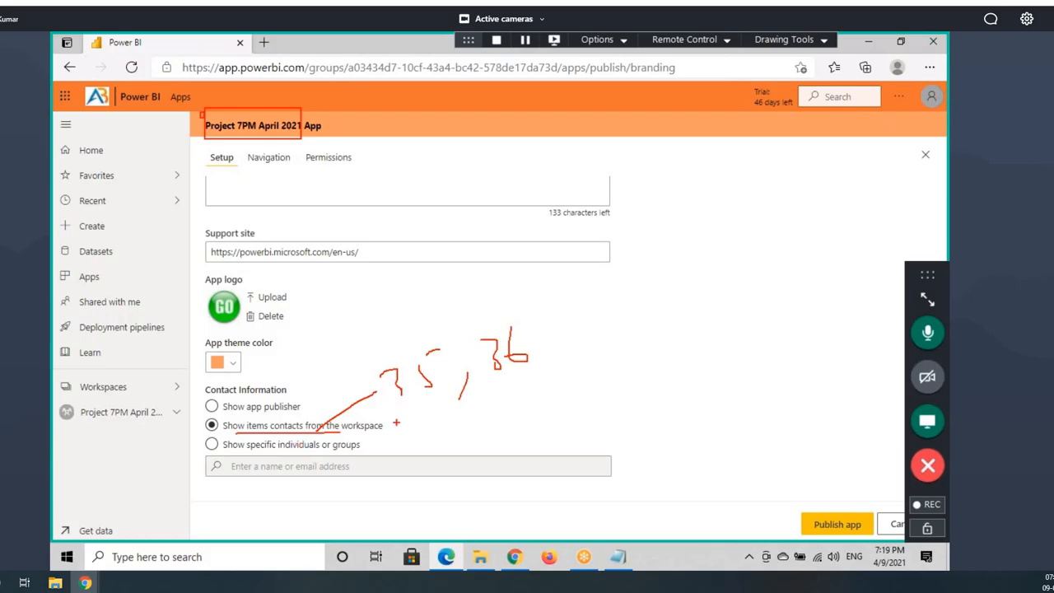
{"action": "left_click_drag", "start_coordinate": [528, 325], "coordinate": [395, 392]}
{"action": "left_click_drag", "start_coordinate": [369, 341], "coordinate": [574, 383]}
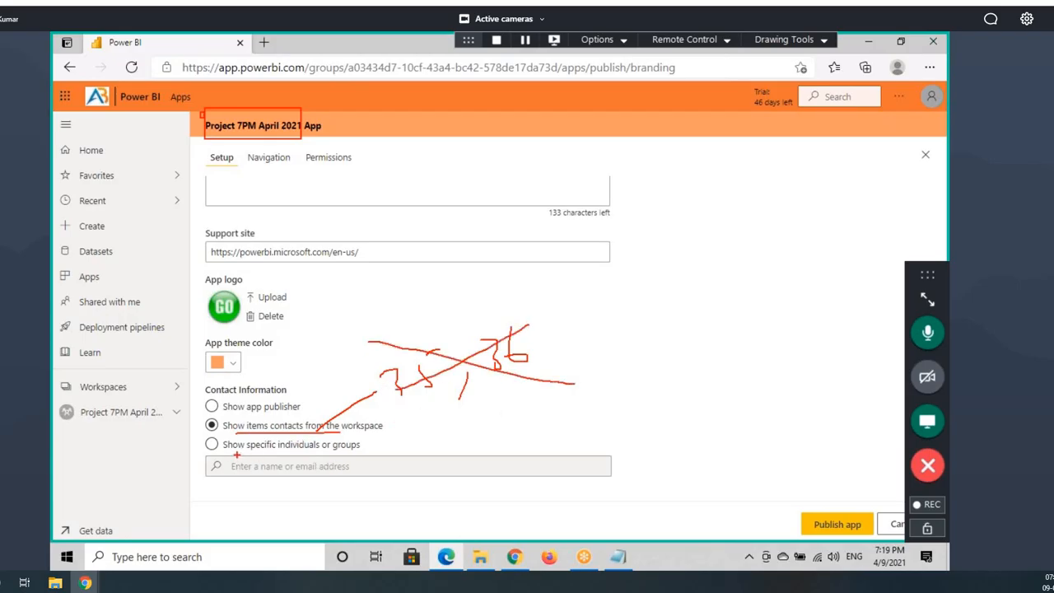
{"action": "left_click_drag", "start_coordinate": [228, 453], "coordinate": [322, 455]}
{"action": "left_click", "coordinate": [211, 444]}
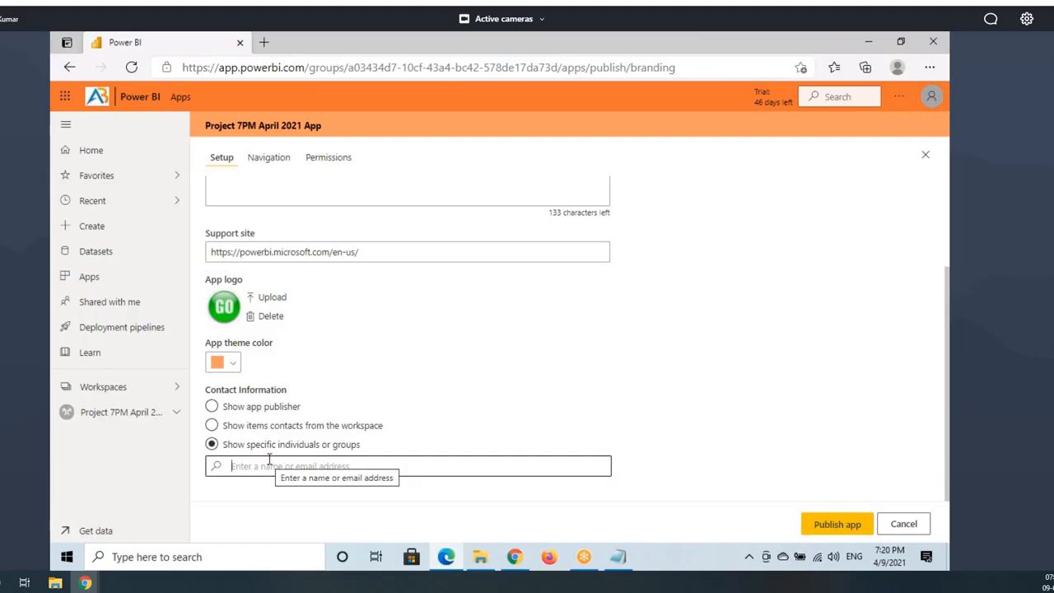
Step: Add a suggested user as a specific contact by typing 'use'
{"action": "type", "text": "user19"}
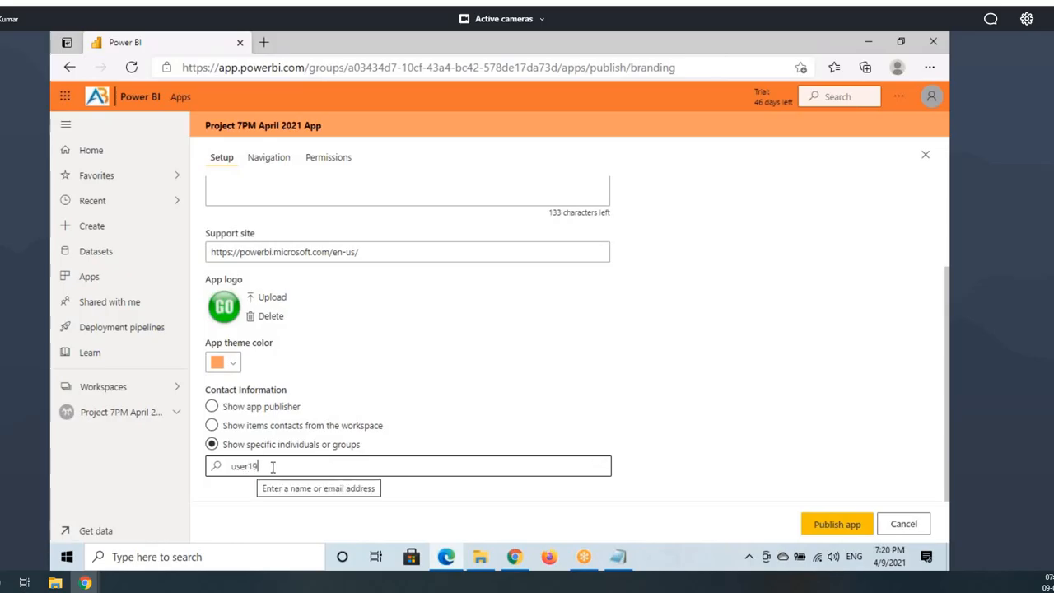
{"action": "left_click", "coordinate": [251, 499]}
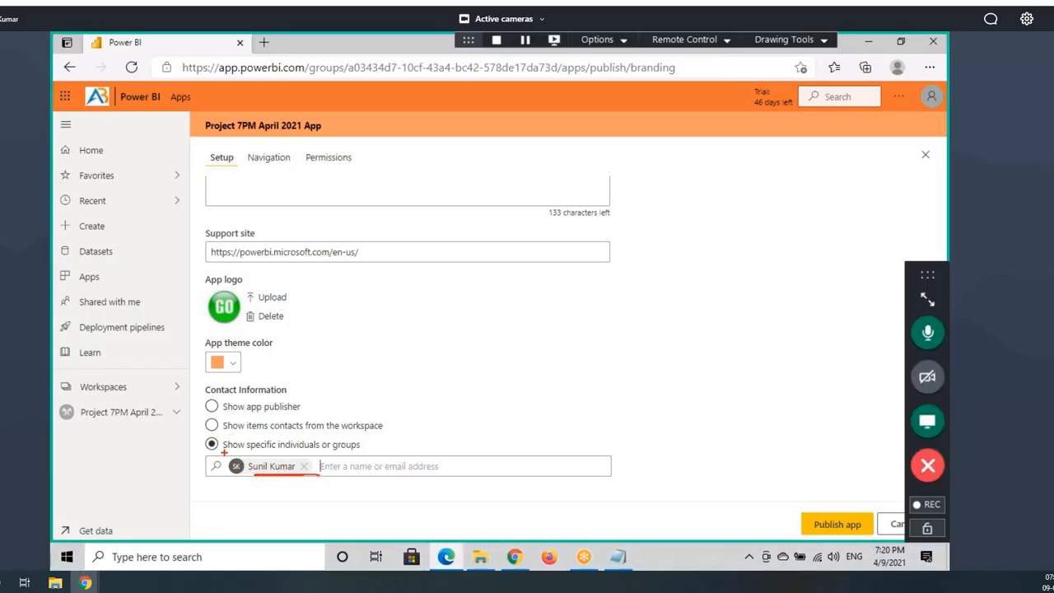
{"action": "mouse_move", "coordinate": [220, 436]}
{"action": "left_mouse_down"}
{"action": "mouse_move", "coordinate": [381, 455]}
{"action": "mouse_move", "coordinate": [442, 429]}
{"action": "left_mouse_up"}
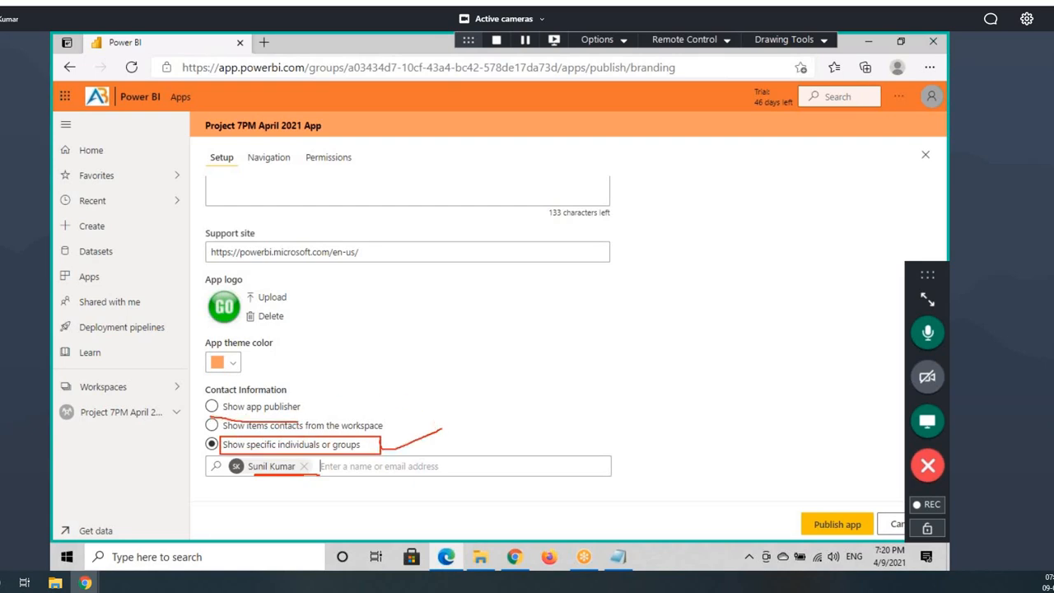
{"action": "left_click_drag", "start_coordinate": [300, 420], "coordinate": [216, 395]}
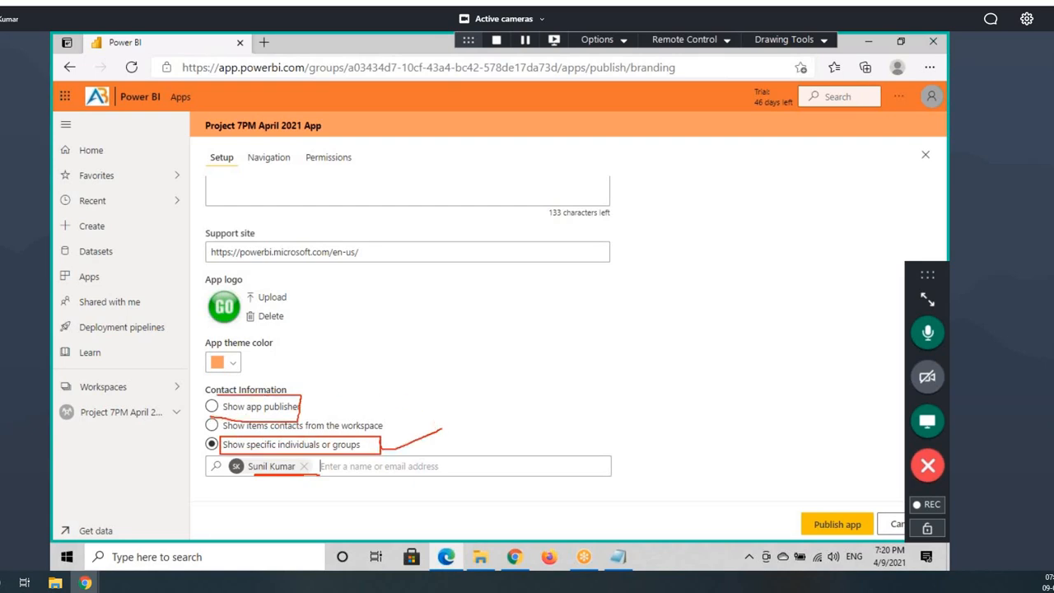
Step: Switch the contact option back to 'Show app publisher' and check the account details
{"action": "left_click", "coordinate": [212, 406]}
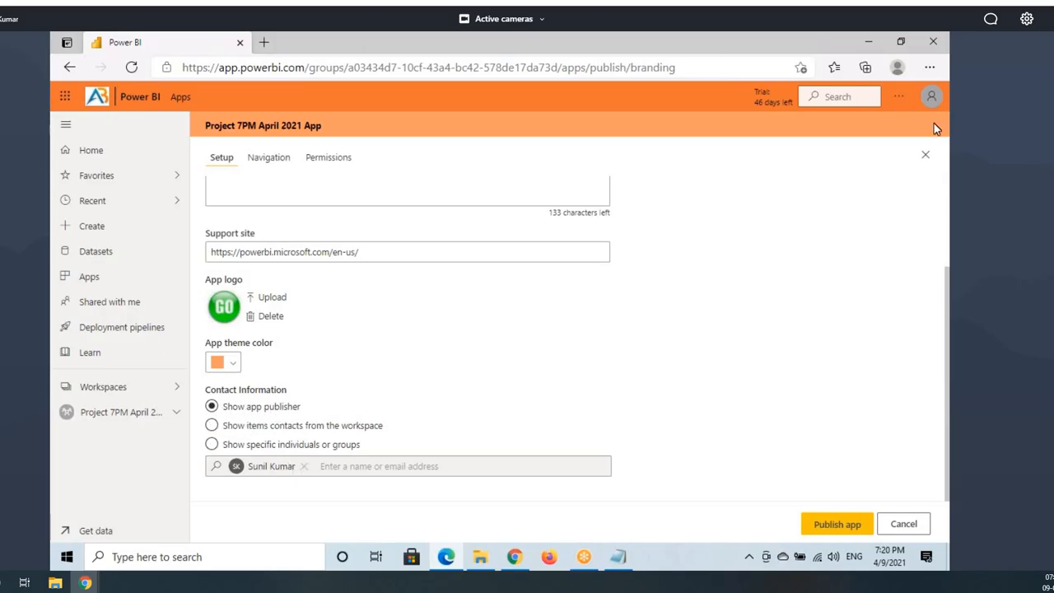
{"action": "left_click", "coordinate": [932, 96]}
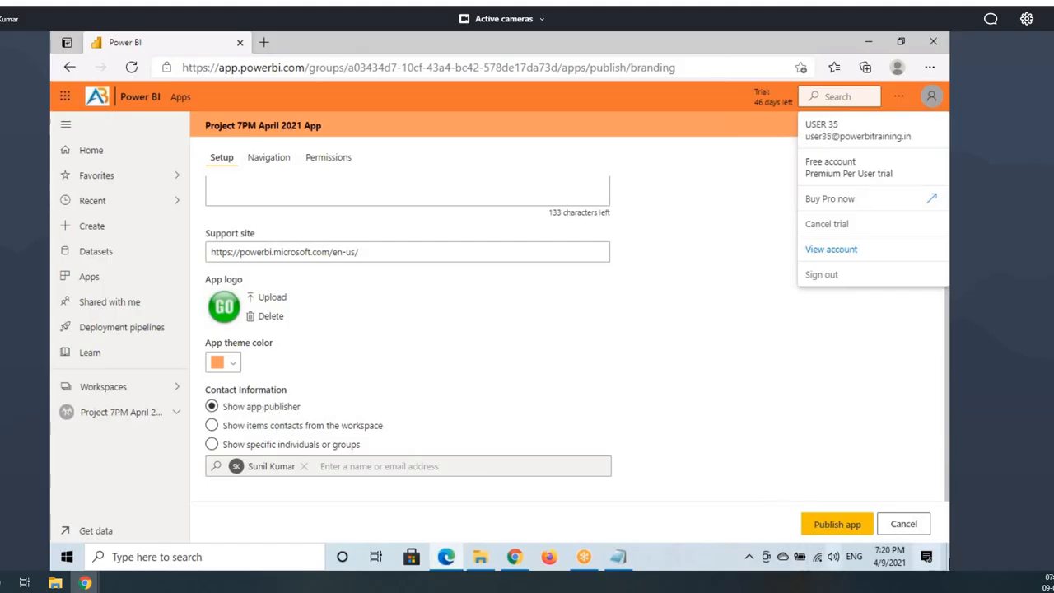
{"action": "left_click", "coordinate": [226, 161]}
{"action": "scroll", "coordinate": [414, 313], "scroll_direction": "up", "scroll_amount": 3}
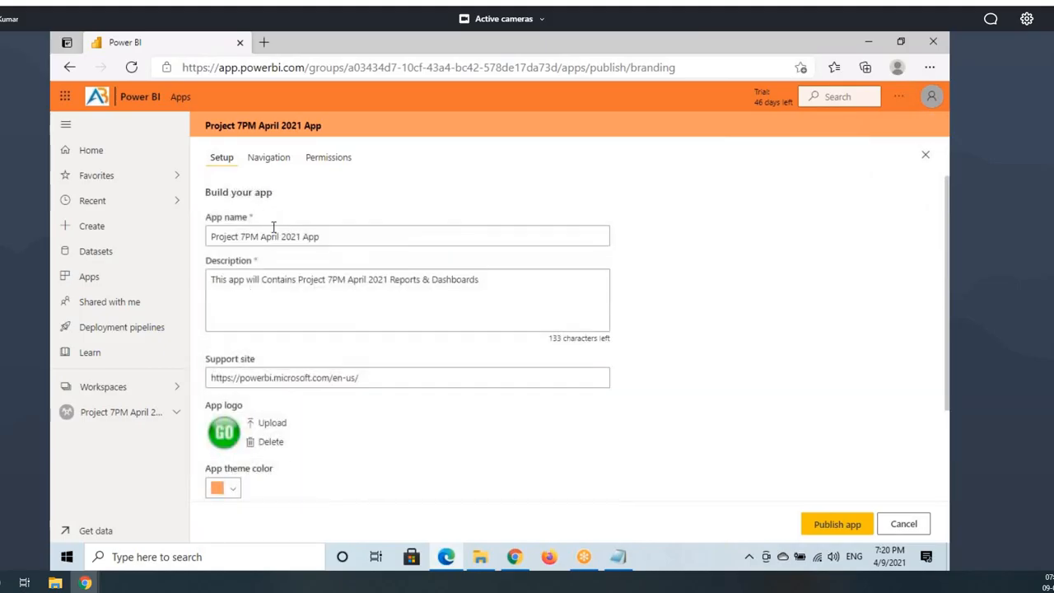
Step: Open the app's Navigation settings and switch the New navigation builder off
{"action": "left_click", "coordinate": [268, 163]}
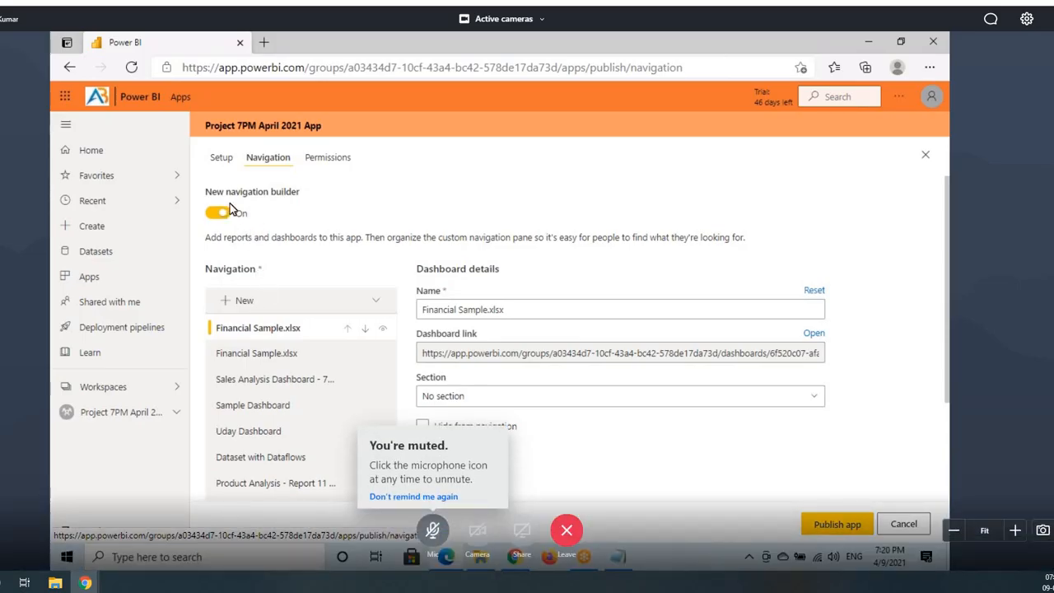
{"action": "left_click_drag", "start_coordinate": [200, 185], "coordinate": [314, 199]}
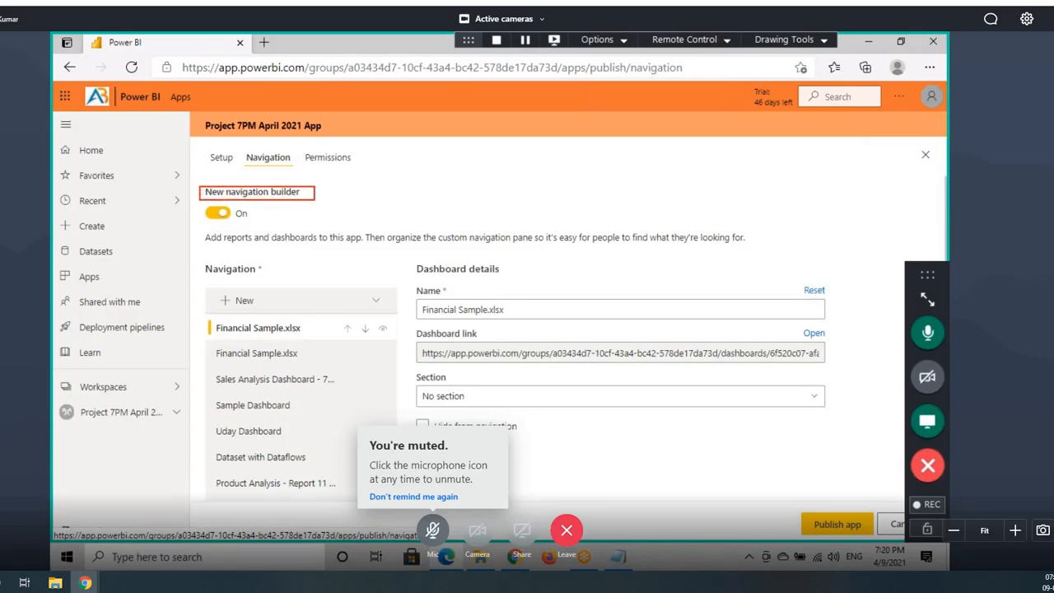
{"action": "left_click_drag", "start_coordinate": [227, 199], "coordinate": [300, 198]}
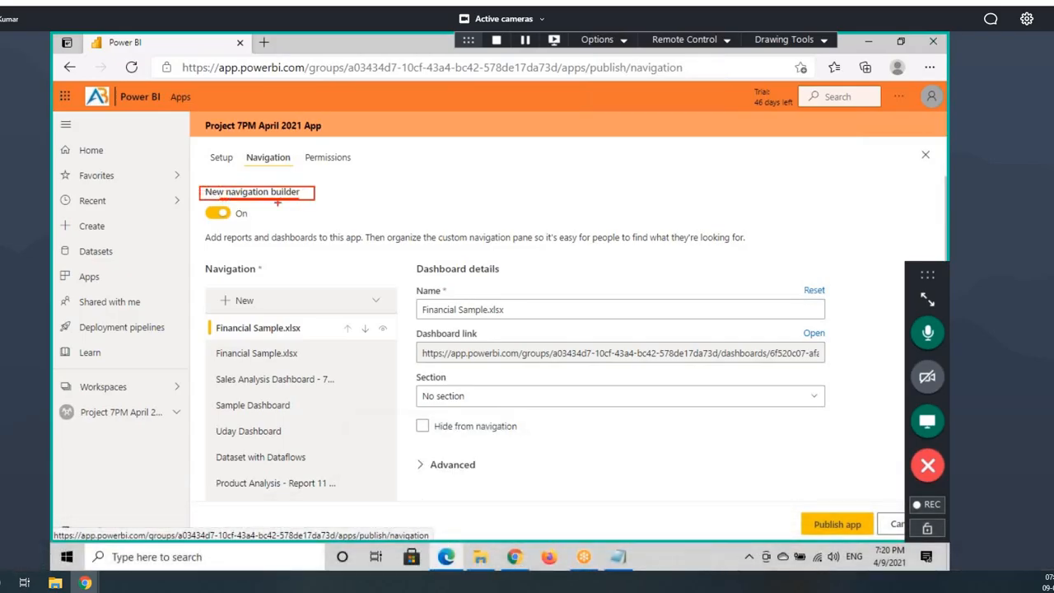
{"action": "left_click", "coordinate": [218, 213]}
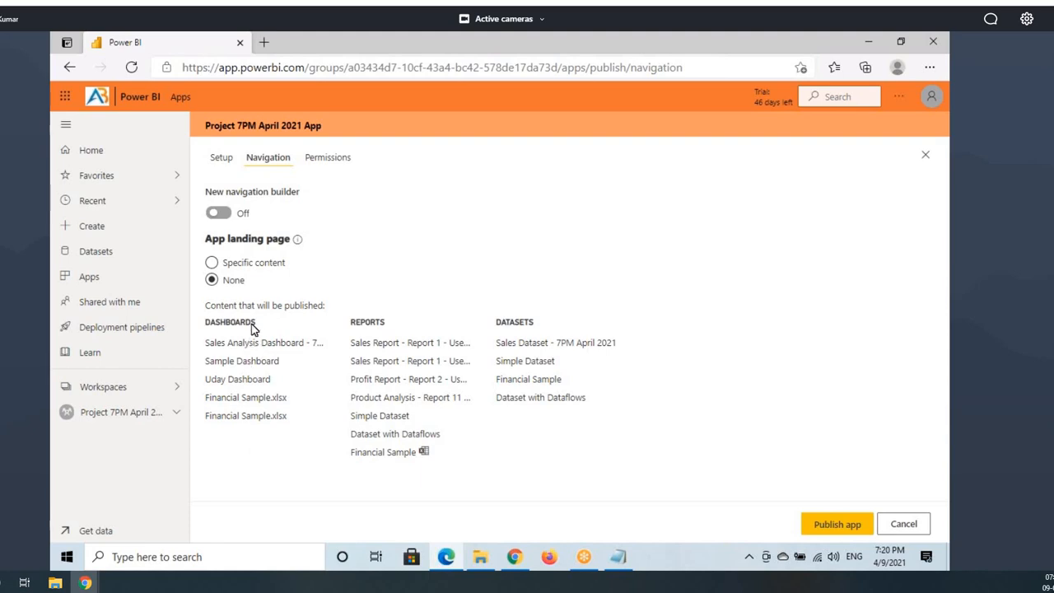
Step: Mark up the Dashboards, Reports and Datasets lists to publish and the None landing page option
{"action": "left_click_drag", "start_coordinate": [198, 314], "coordinate": [277, 332]}
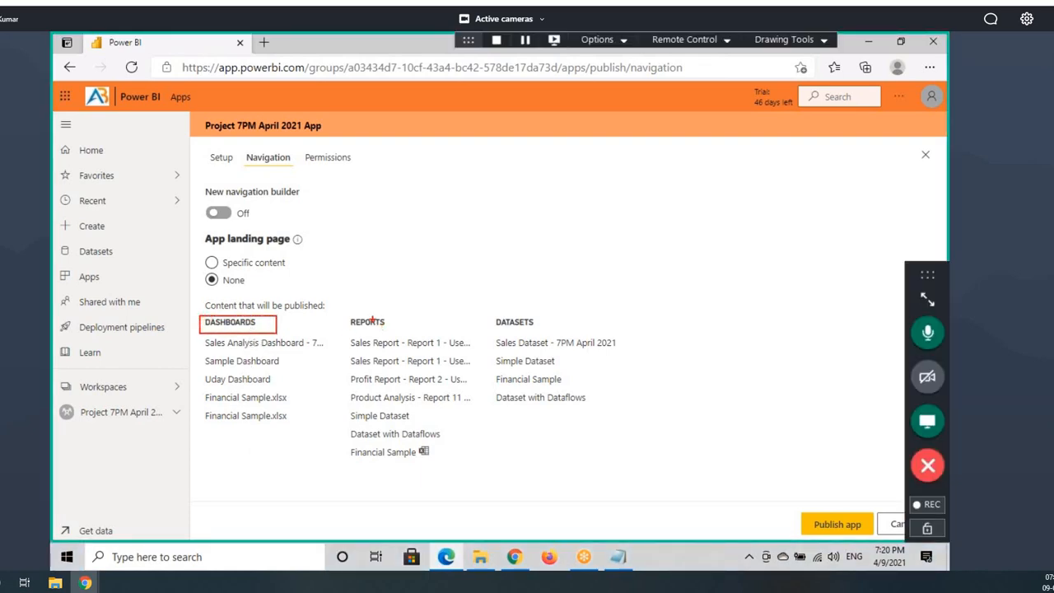
{"action": "left_click_drag", "start_coordinate": [358, 321], "coordinate": [406, 332]}
{"action": "left_click_drag", "start_coordinate": [486, 313], "coordinate": [549, 333]}
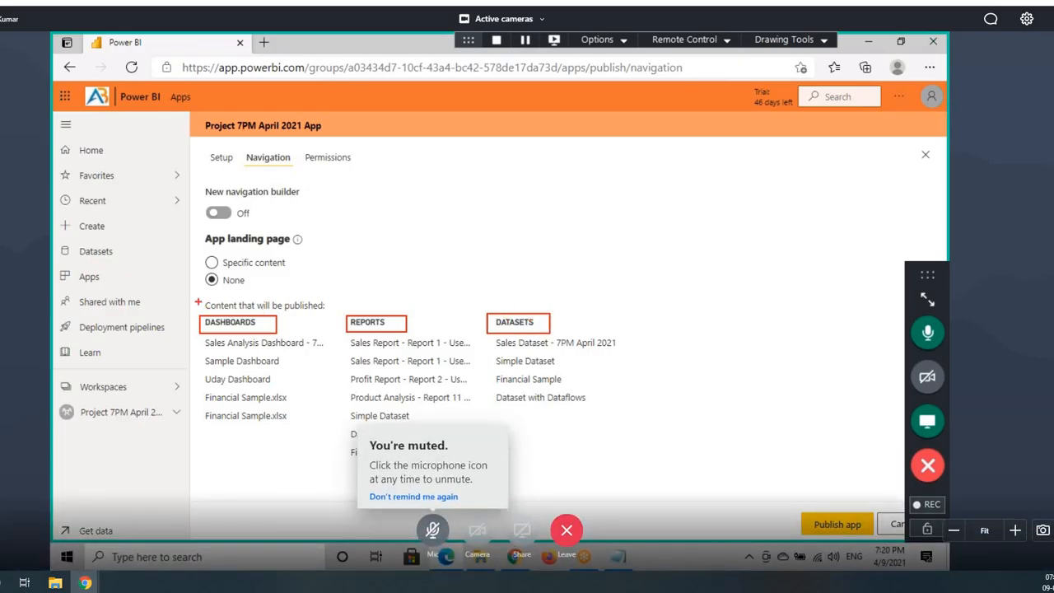
{"action": "mouse_move", "coordinate": [198, 303]}
{"action": "left_mouse_down"}
{"action": "mouse_move", "coordinate": [243, 288]}
{"action": "mouse_move", "coordinate": [235, 275]}
{"action": "mouse_move", "coordinate": [204, 280]}
{"action": "left_mouse_up"}
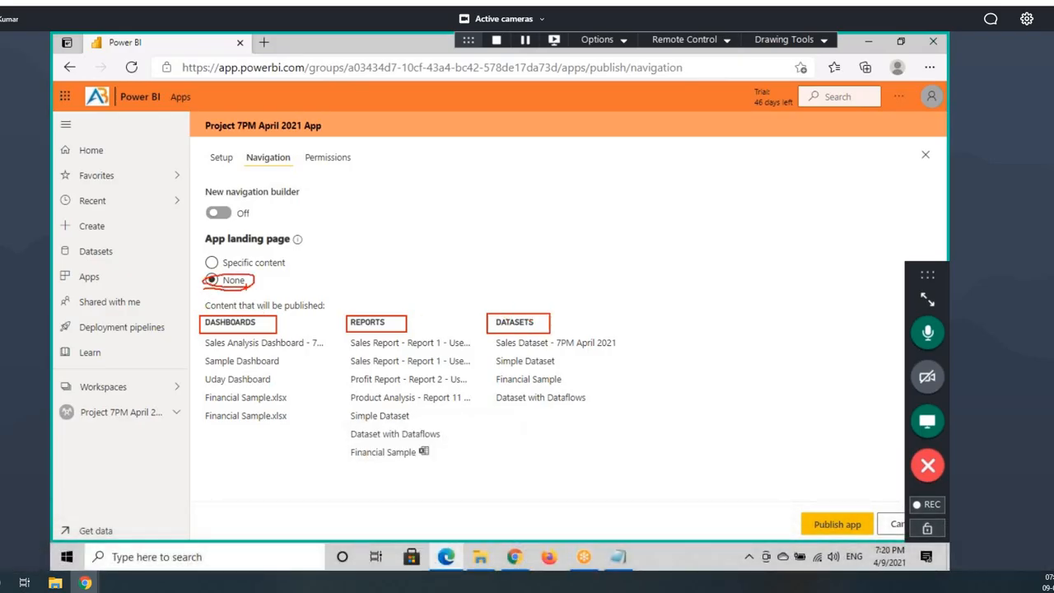
{"action": "key", "text": "Escape"}
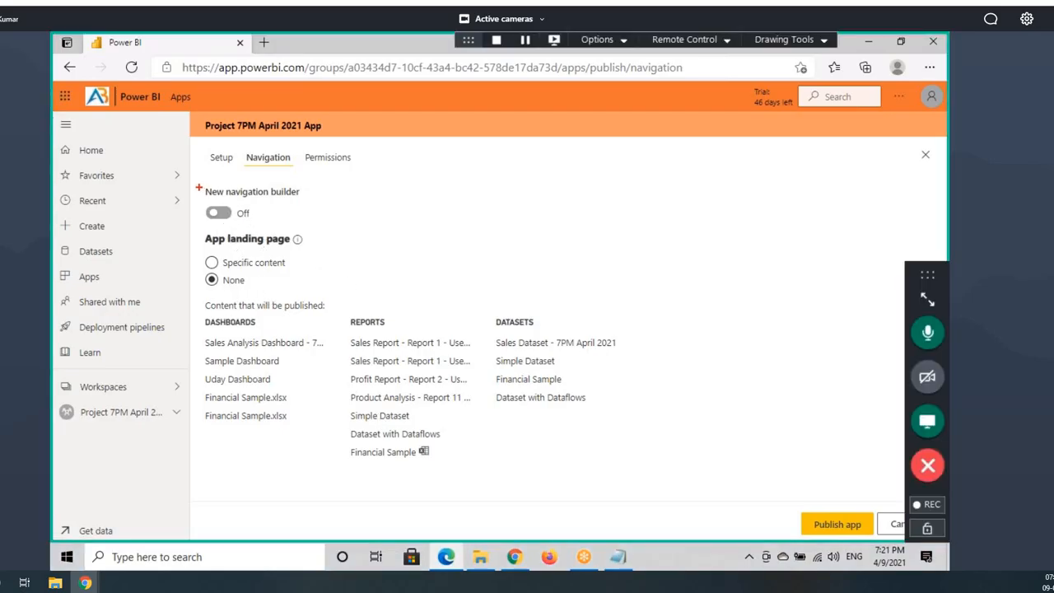
{"action": "left_click_drag", "start_coordinate": [198, 187], "coordinate": [327, 223]}
{"action": "left_click_drag", "start_coordinate": [418, 309], "coordinate": [257, 468]}
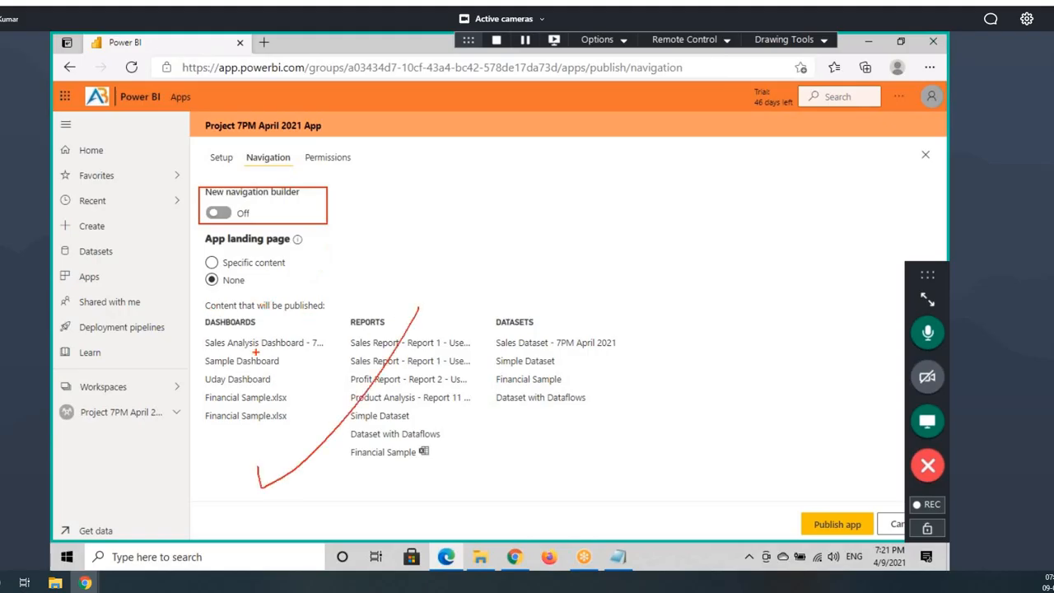
{"action": "left_click_drag", "start_coordinate": [257, 333], "coordinate": [552, 476]}
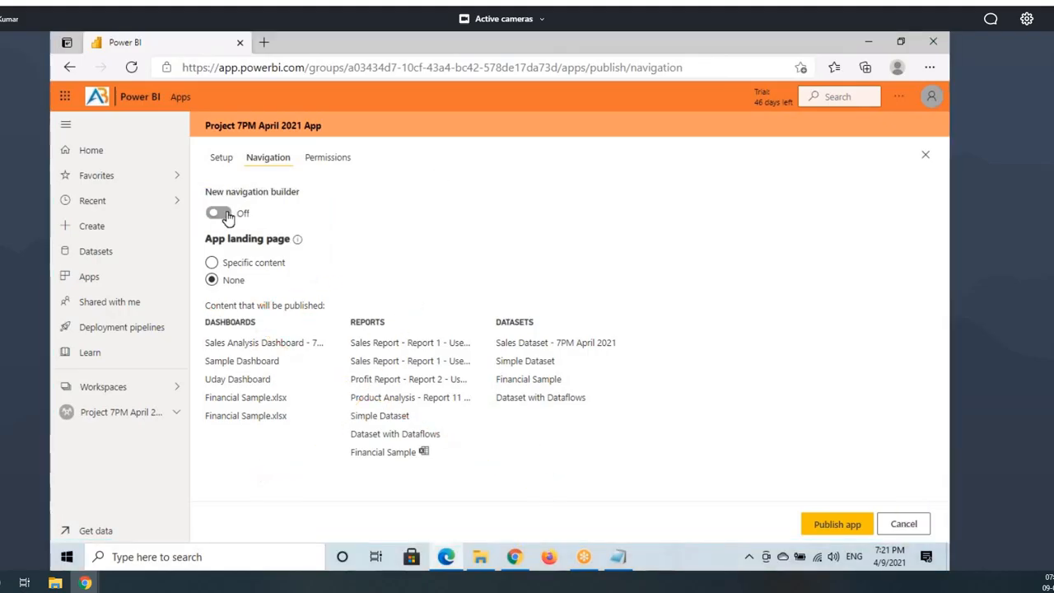
Step: Toggle the New navigation builder off and back on, pointing out the content to publish
{"action": "left_click", "coordinate": [219, 214]}
{"action": "left_click_drag", "start_coordinate": [215, 192], "coordinate": [295, 185]}
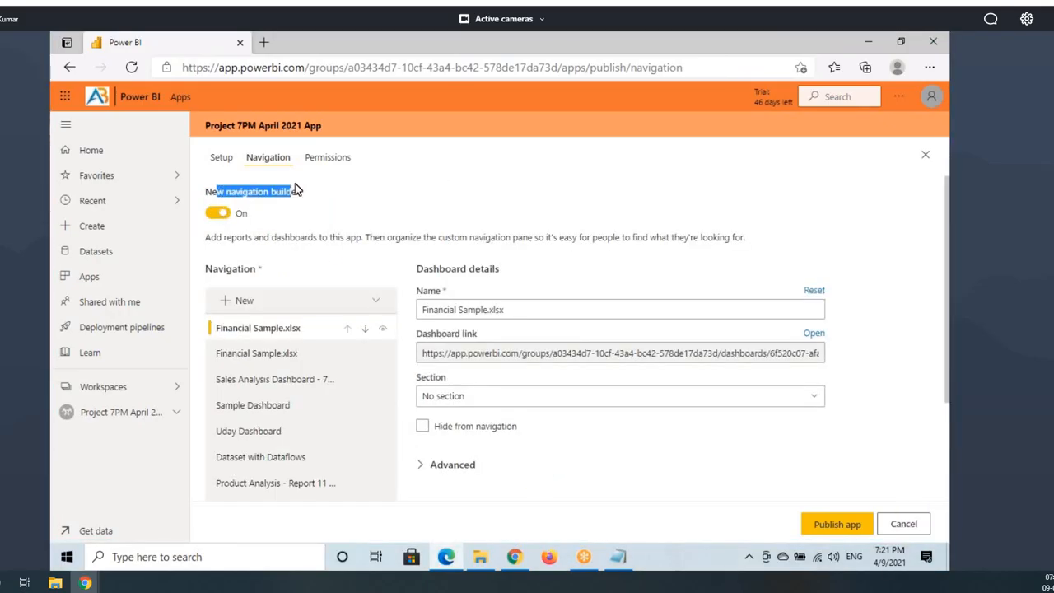
{"action": "left_click", "coordinate": [219, 214]}
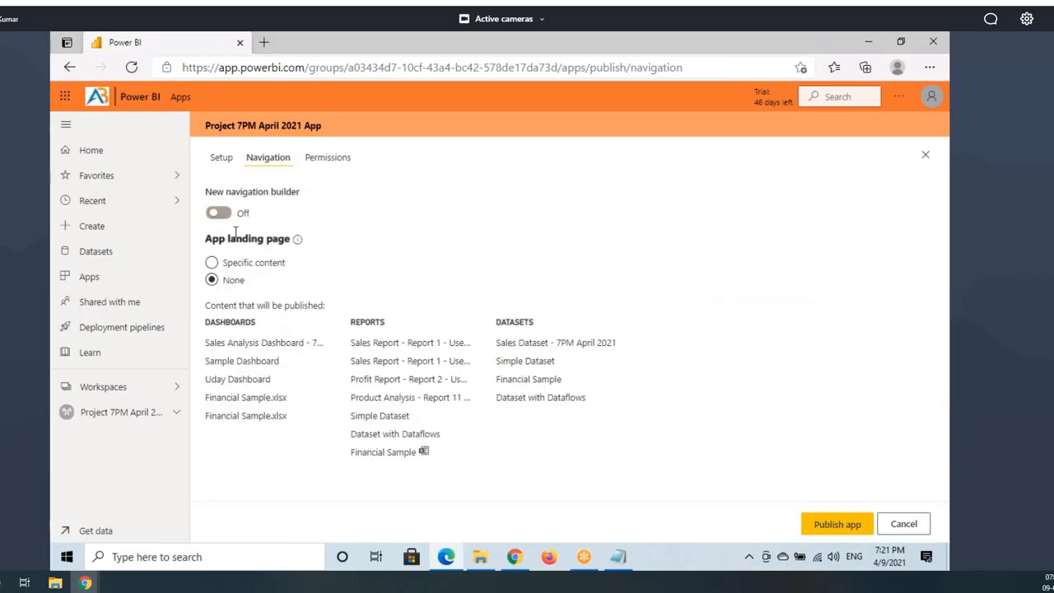
{"action": "left_click_drag", "start_coordinate": [276, 340], "coordinate": [626, 412]}
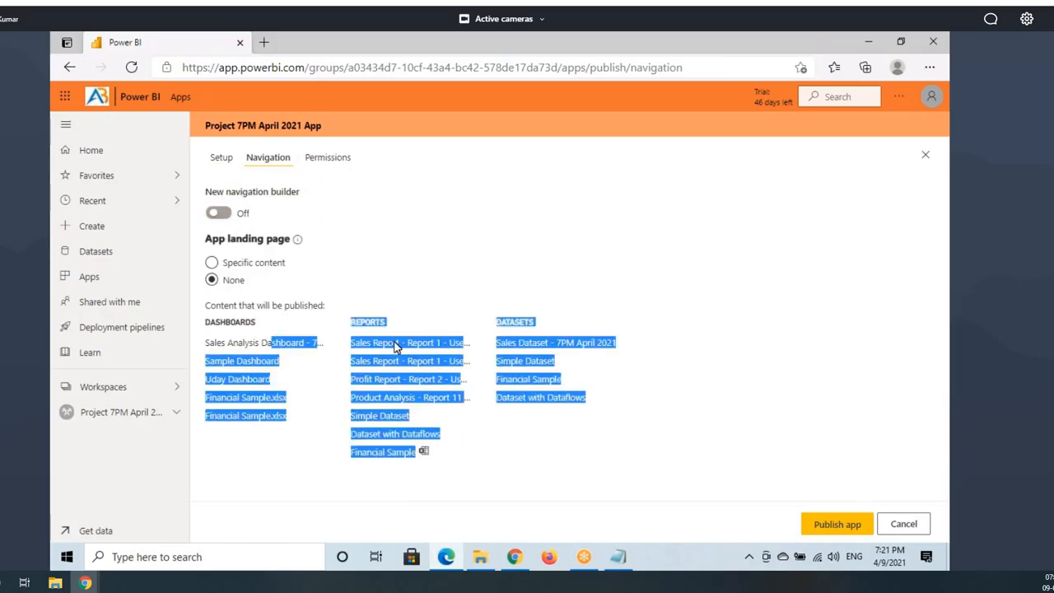
{"action": "left_click", "coordinate": [219, 213]}
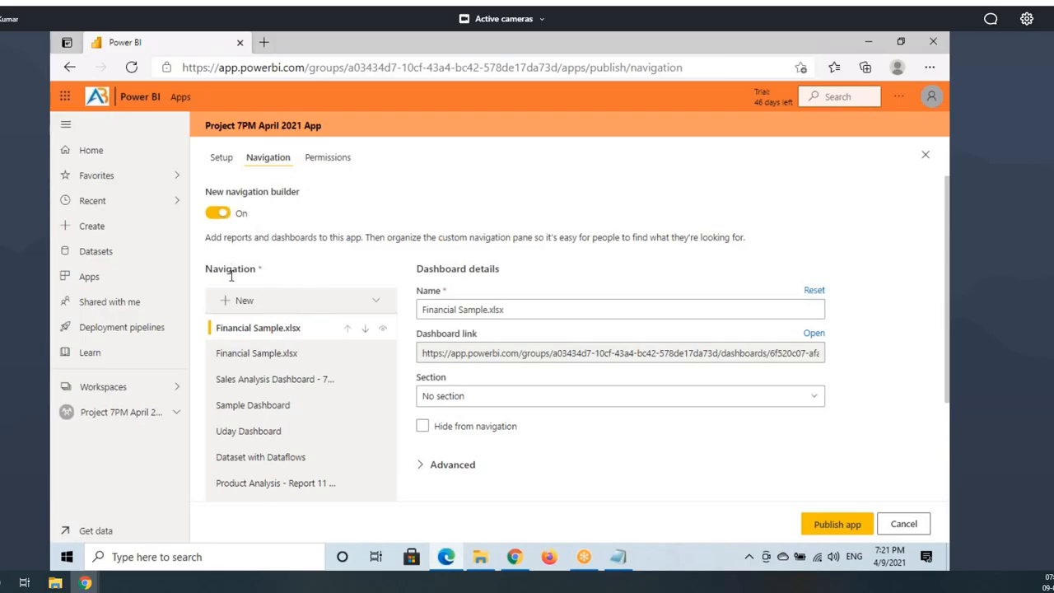
Step: Review the Financial Sample workbook's navigation entry and its Workbook details
{"action": "scroll", "coordinate": [263, 395], "scroll_direction": "down", "scroll_amount": 2}
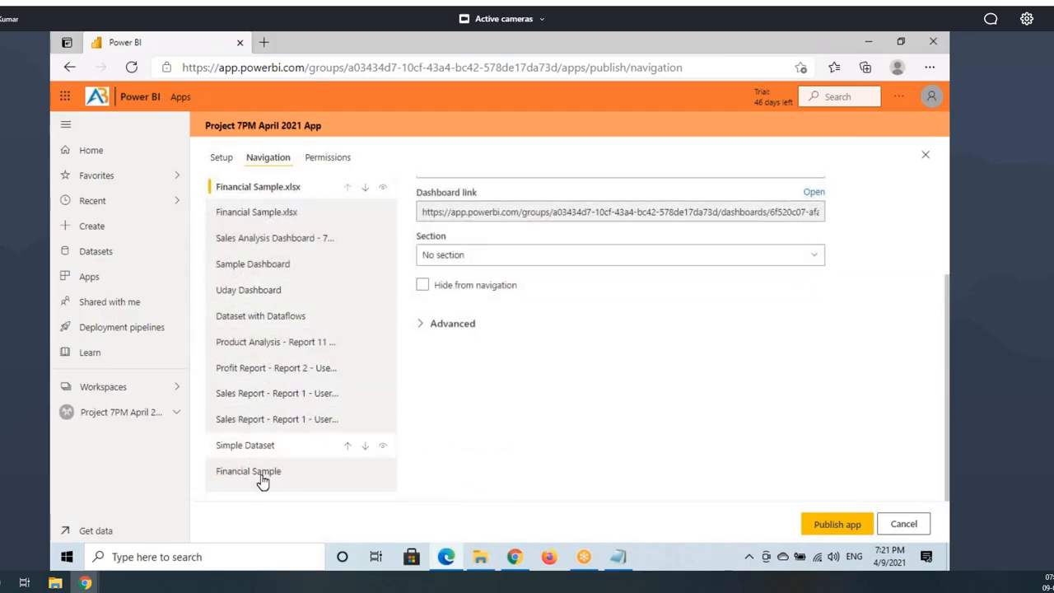
{"action": "scroll", "coordinate": [285, 327], "scroll_direction": "up", "scroll_amount": 2}
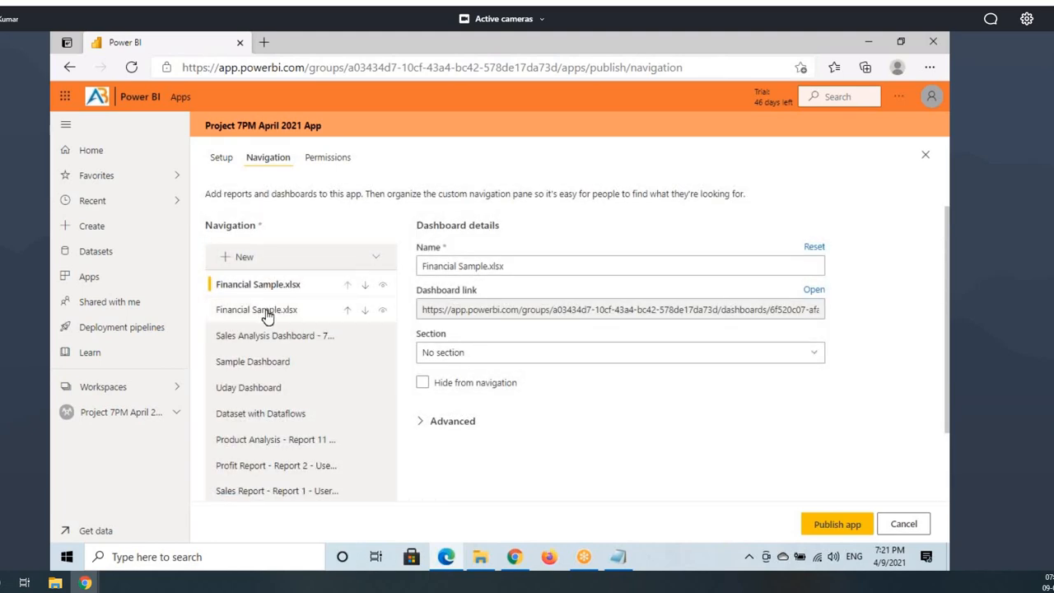
{"action": "scroll", "coordinate": [291, 360], "scroll_direction": "down", "scroll_amount": 2}
{"action": "left_click", "coordinate": [266, 476]}
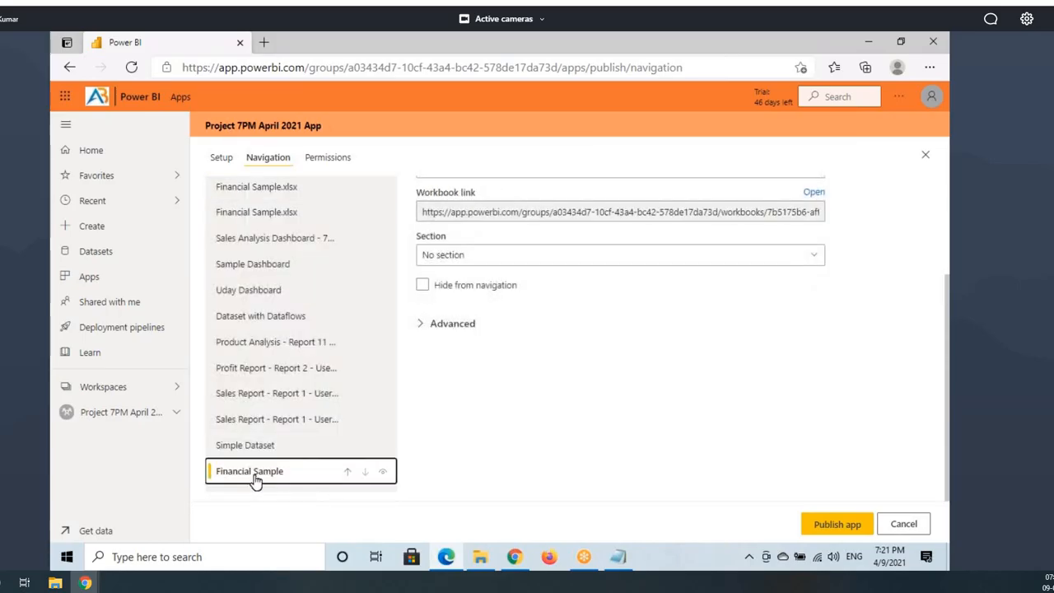
{"action": "scroll", "coordinate": [495, 260], "scroll_direction": "up", "scroll_amount": 2}
{"action": "left_click_drag", "start_coordinate": [427, 268], "coordinate": [499, 268]}
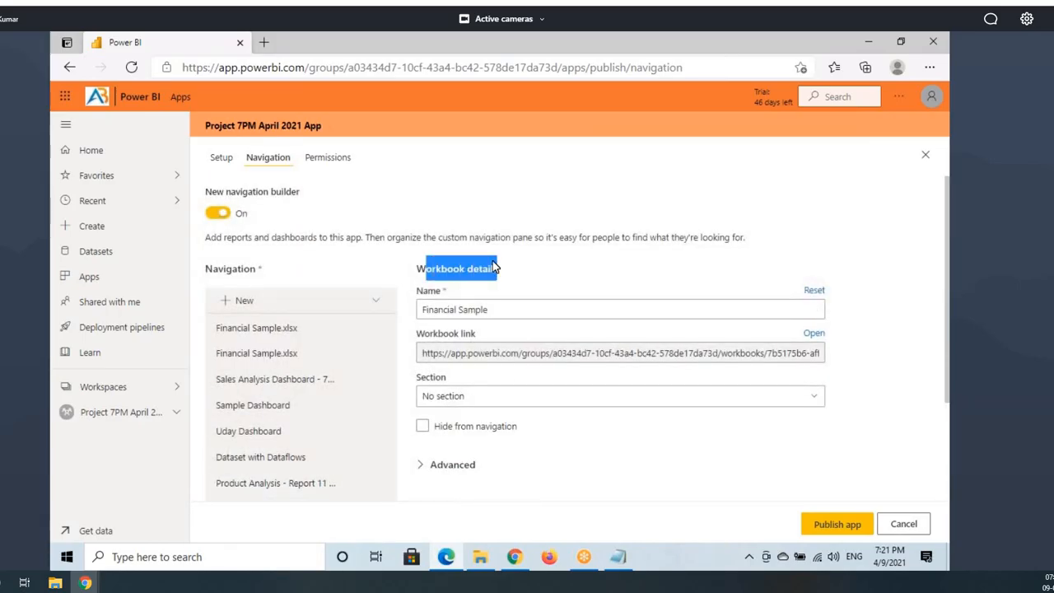
{"action": "left_click_drag", "start_coordinate": [416, 268], "coordinate": [465, 268]}
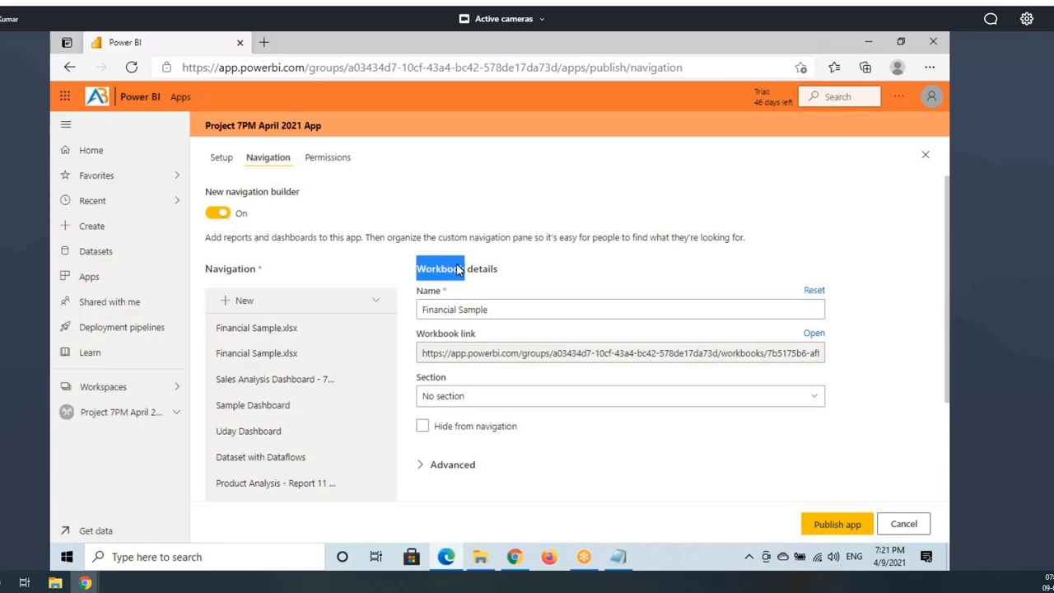
{"action": "scroll", "coordinate": [312, 426], "scroll_direction": "down", "scroll_amount": 2}
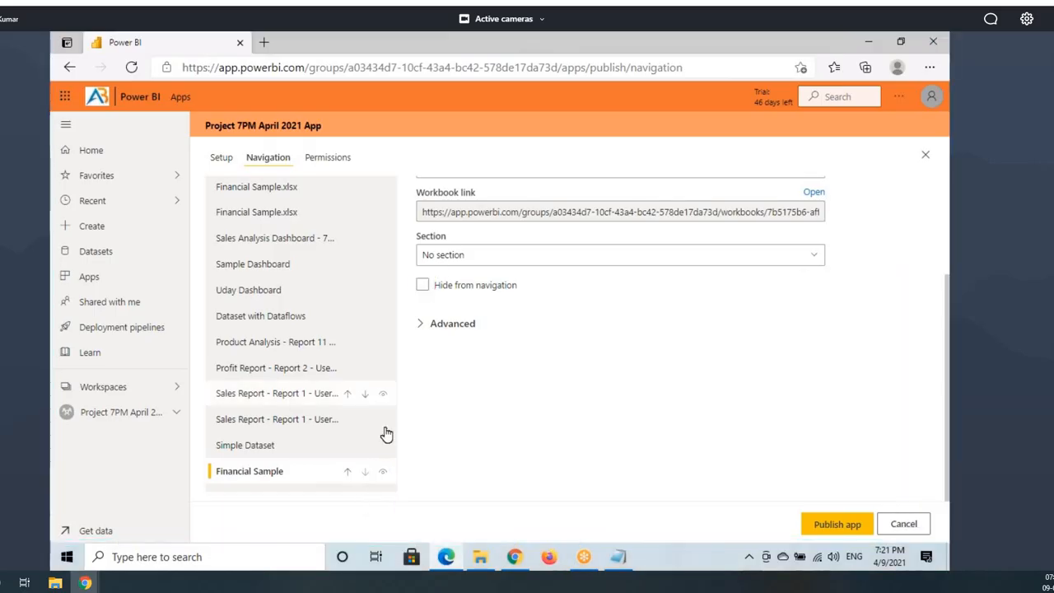
Step: Hide Financial Sample and Simple Dataset from the app navigation
{"action": "left_click", "coordinate": [383, 476]}
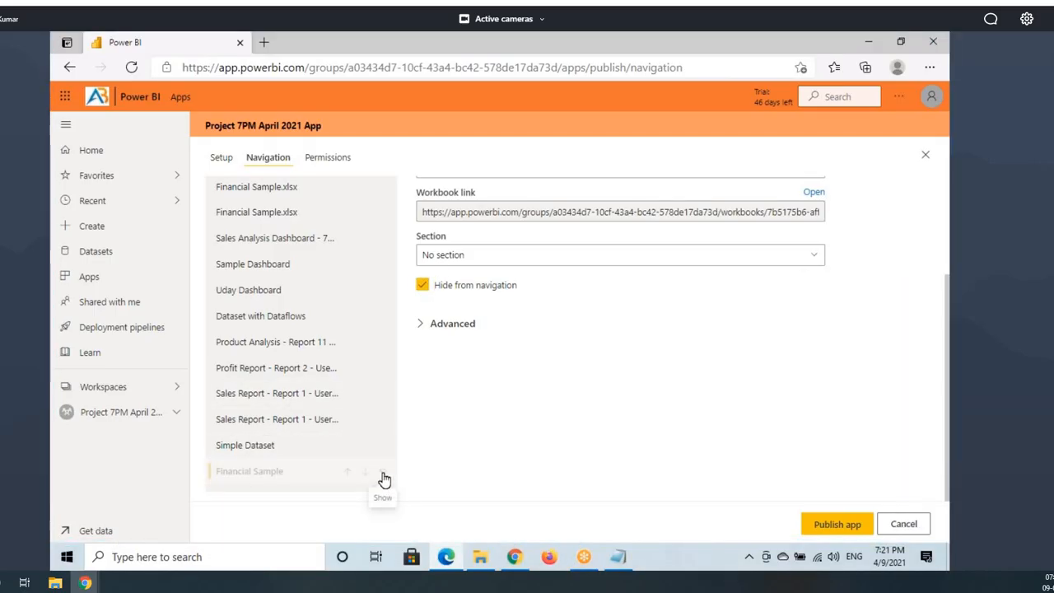
{"action": "left_click", "coordinate": [422, 285]}
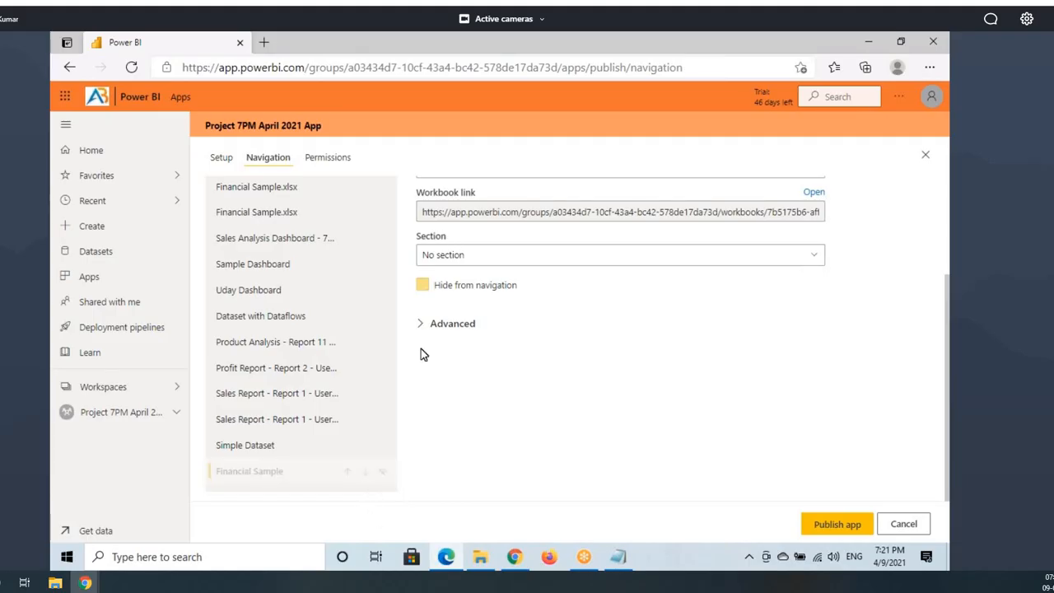
{"action": "left_click", "coordinate": [272, 452]}
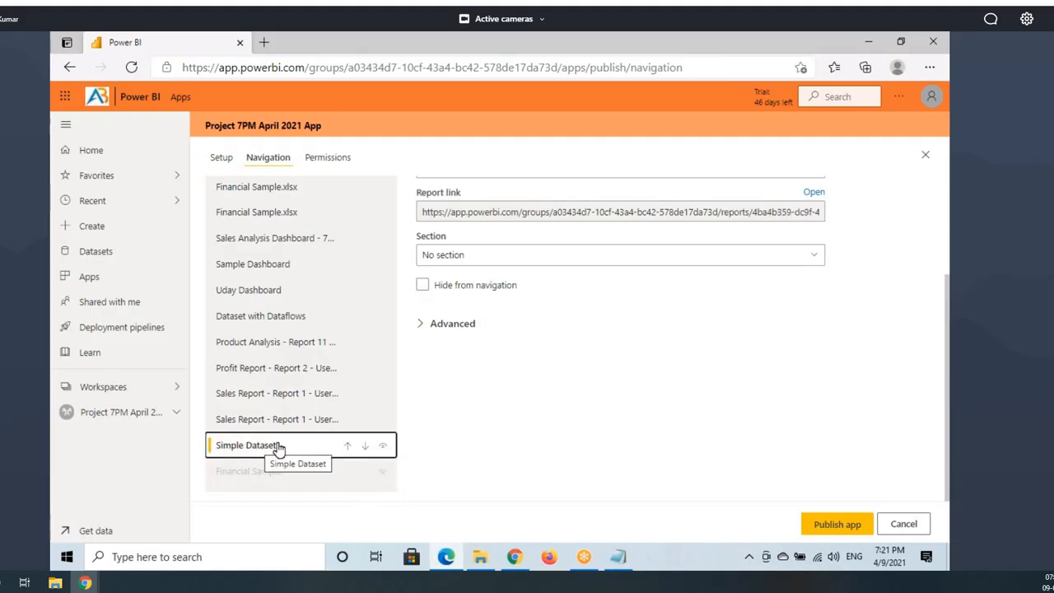
{"action": "scroll", "coordinate": [537, 367], "scroll_direction": "up", "scroll_amount": 2}
{"action": "scroll", "coordinate": [537, 367], "scroll_direction": "up", "scroll_amount": 1}
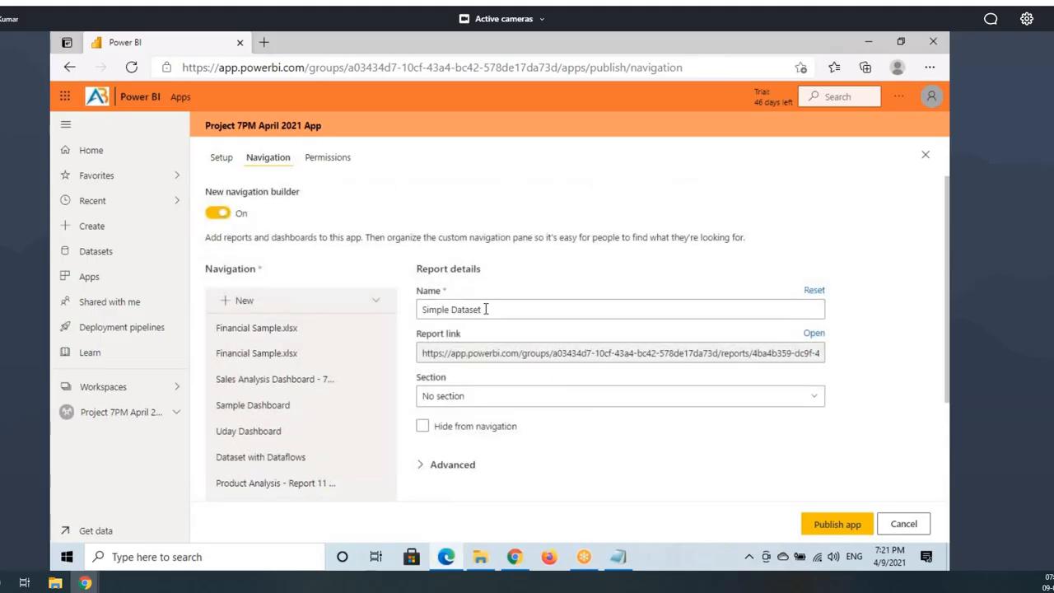
{"action": "left_click_drag", "start_coordinate": [485, 309], "coordinate": [417, 310]}
{"action": "left_click_drag", "start_coordinate": [428, 271], "coordinate": [521, 282]}
{"action": "scroll", "coordinate": [522, 305], "scroll_direction": "down", "scroll_amount": 3}
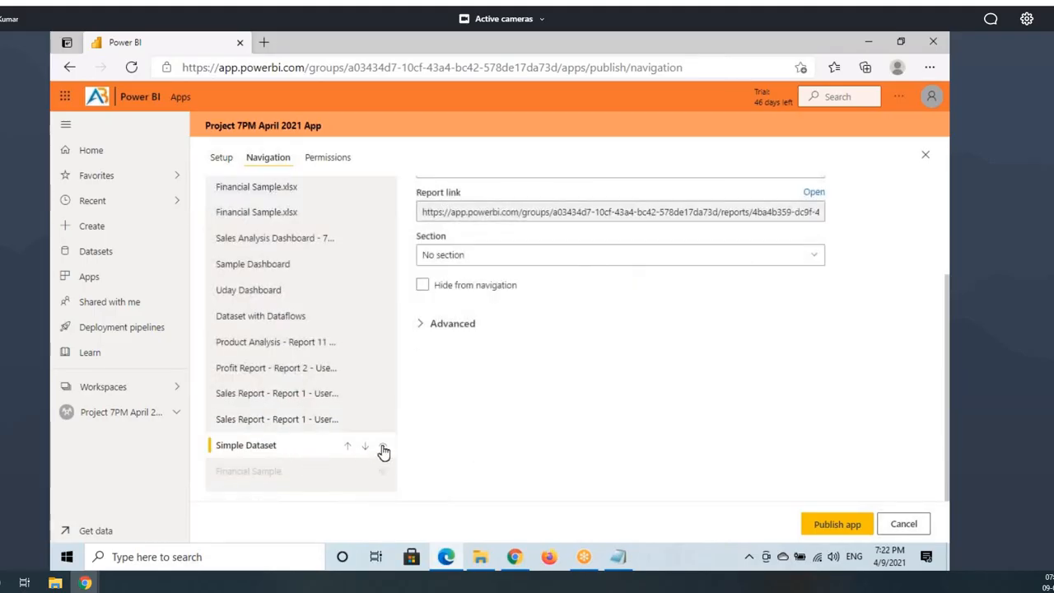
{"action": "left_click", "coordinate": [423, 285]}
Step: Compare the Sales Report entries and hide the copied Sales Report from navigation
{"action": "left_click", "coordinate": [245, 424]}
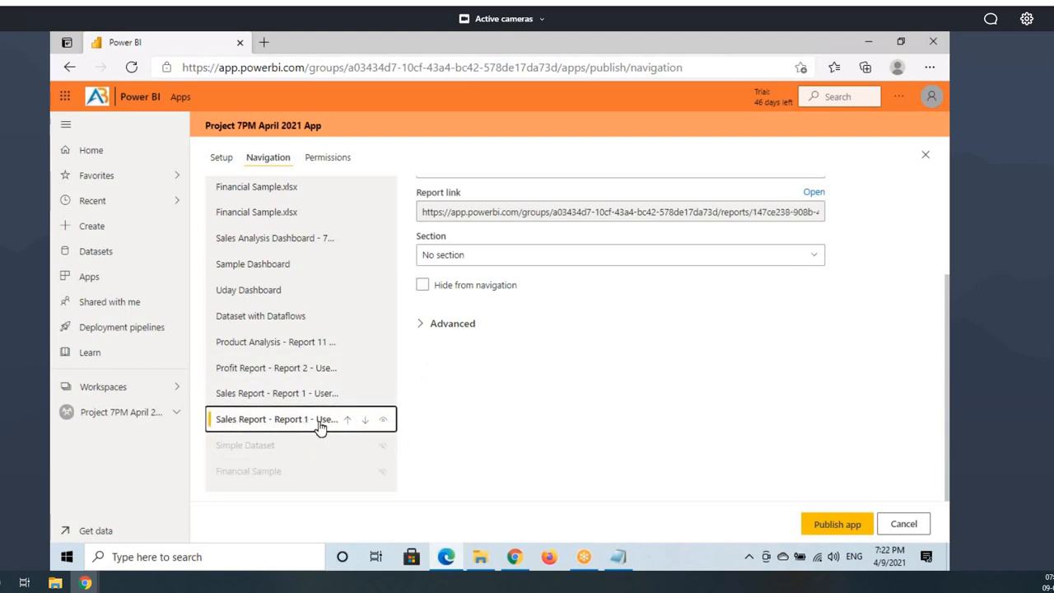
{"action": "left_click", "coordinate": [281, 395]}
{"action": "scroll", "coordinate": [527, 329], "scroll_direction": "up", "scroll_amount": 3}
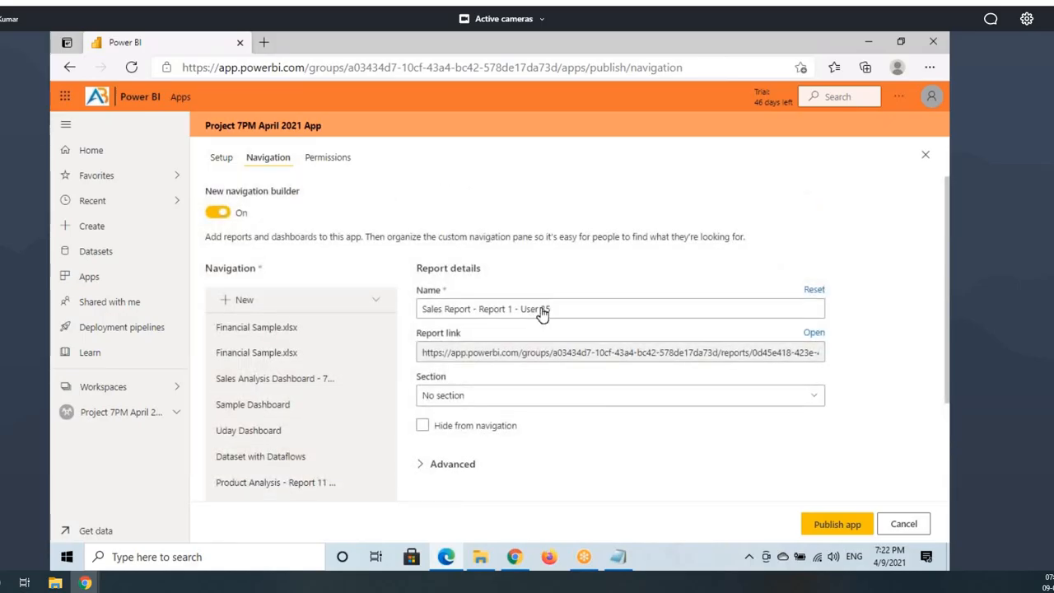
{"action": "scroll", "coordinate": [282, 444], "scroll_direction": "down", "scroll_amount": 2}
{"action": "left_click", "coordinate": [283, 463]}
{"action": "scroll", "coordinate": [531, 330], "scroll_direction": "up", "scroll_amount": 2}
{"action": "left_click_drag", "start_coordinate": [559, 310], "coordinate": [594, 309]}
{"action": "scroll", "coordinate": [471, 363], "scroll_direction": "down", "scroll_amount": 2}
{"action": "left_click", "coordinate": [422, 331]}
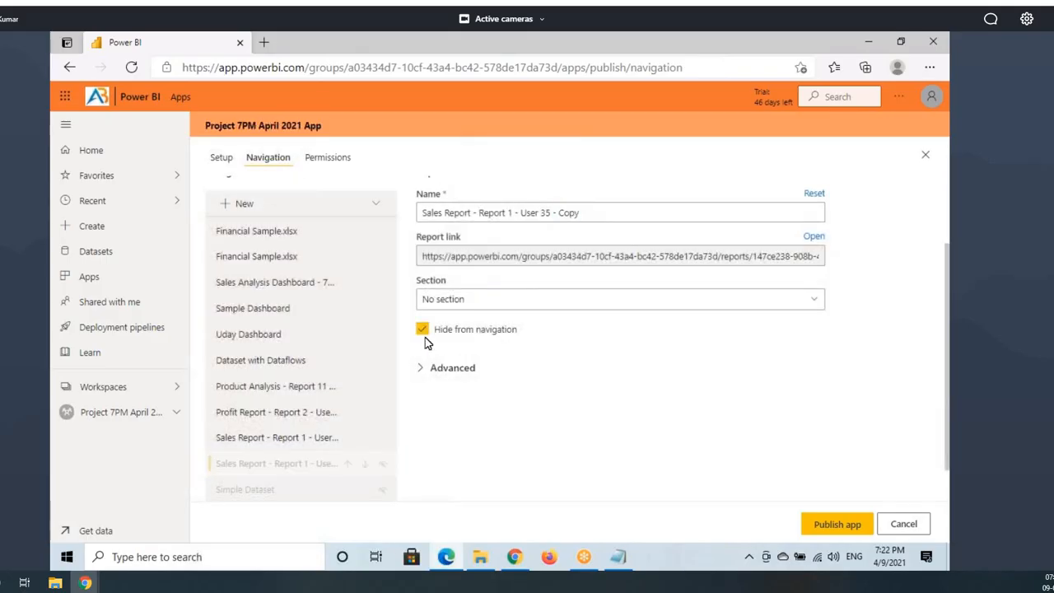
{"action": "scroll", "coordinate": [319, 423], "scroll_direction": "down", "scroll_amount": 1}
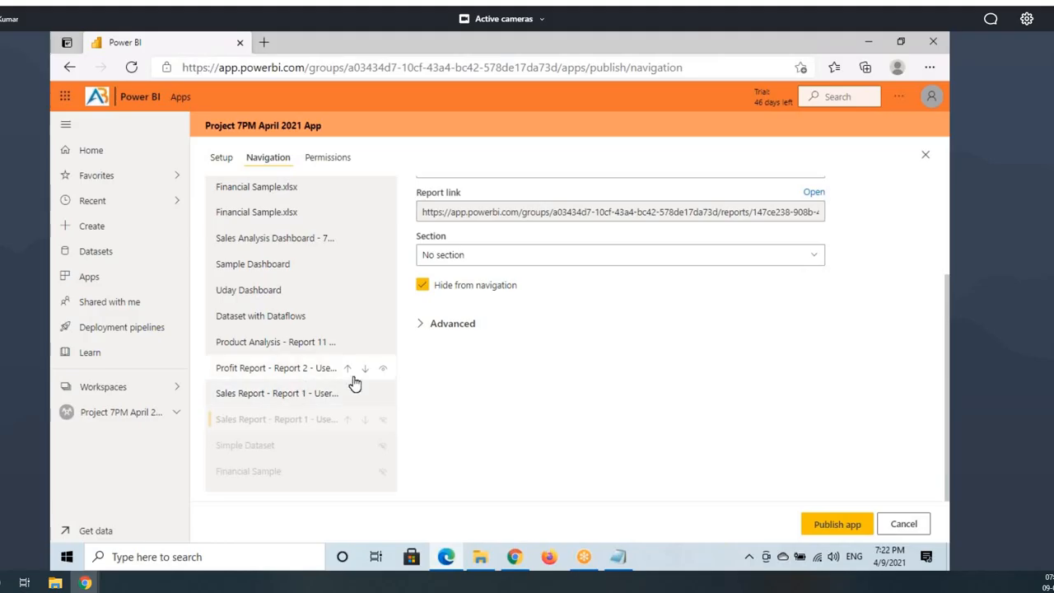
Step: Check the Profit Report, Sales Report and Product Analysis entries, then hide Dataset with Dataflows
{"action": "left_click", "coordinate": [297, 373]}
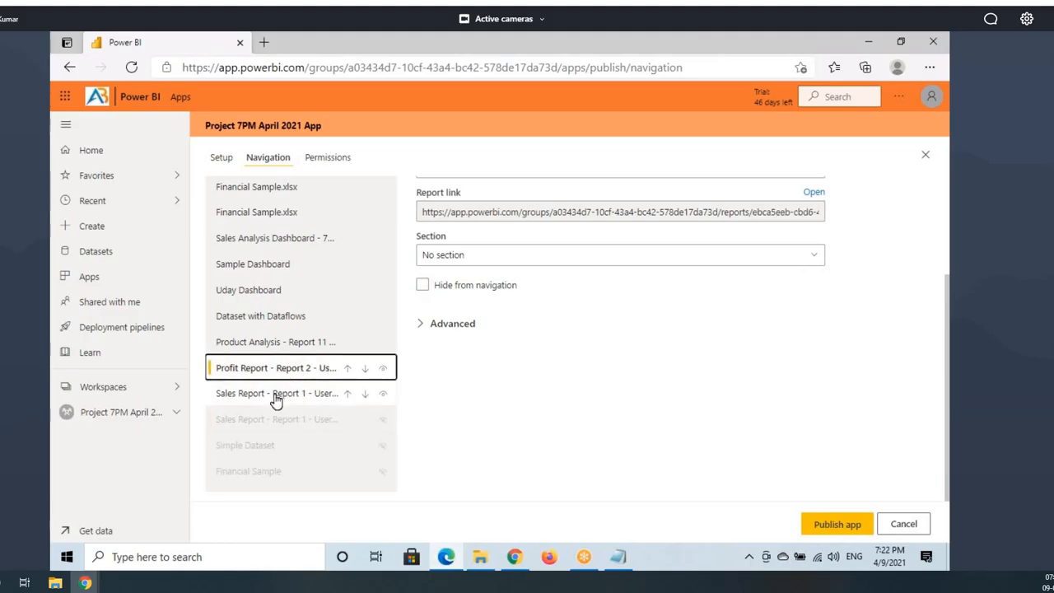
{"action": "left_click", "coordinate": [274, 396]}
{"action": "left_click", "coordinate": [273, 371]}
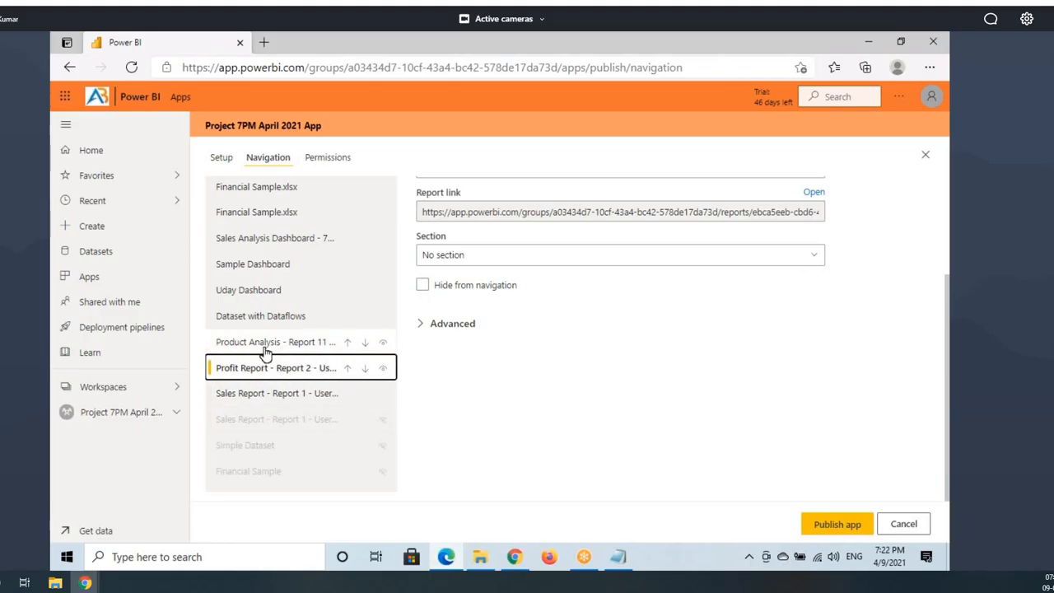
{"action": "left_click", "coordinate": [265, 351]}
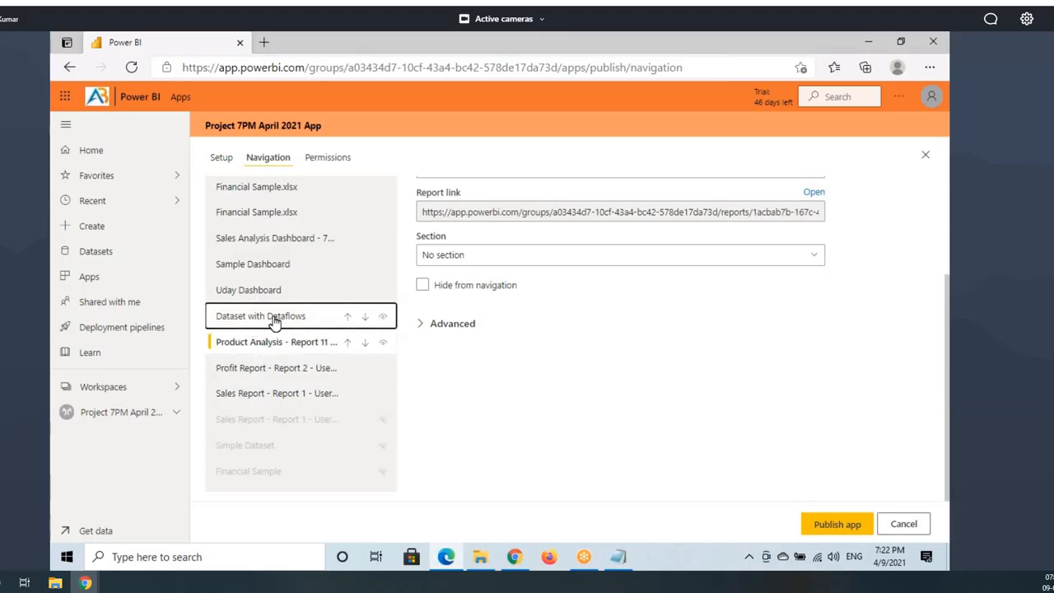
{"action": "left_click", "coordinate": [252, 318]}
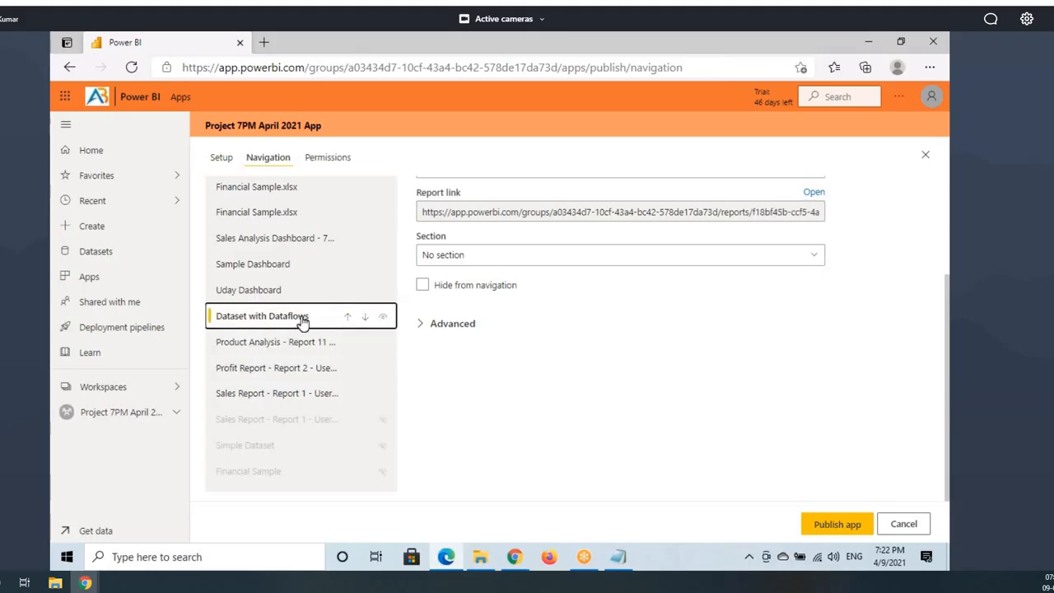
{"action": "scroll", "coordinate": [476, 333], "scroll_direction": "up", "scroll_amount": 2}
{"action": "left_click", "coordinate": [422, 384]}
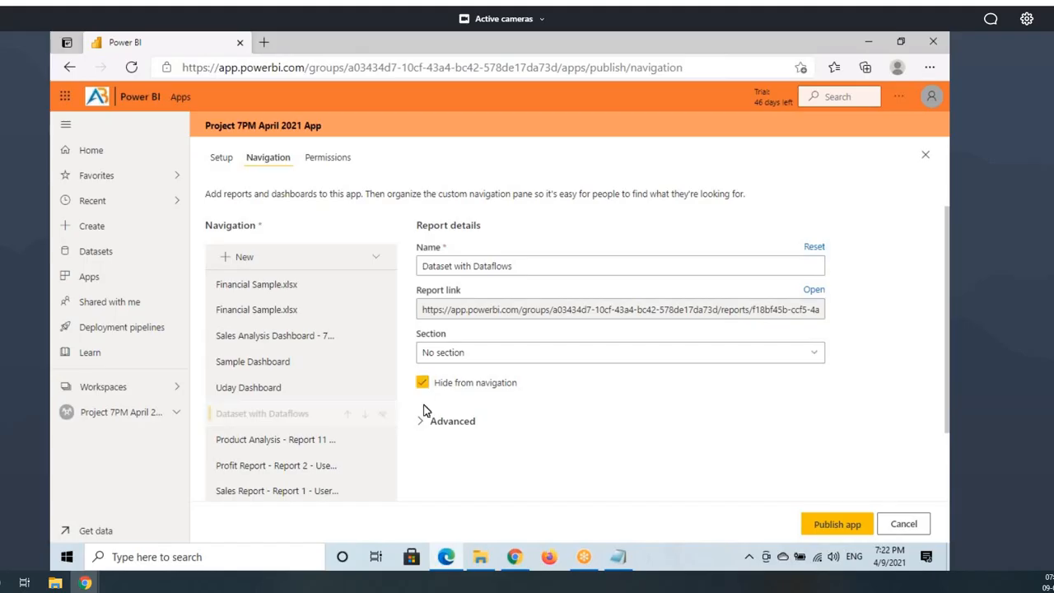
Step: Hide Uday Dashboard, Sample Dashboard and both Financial Sample.xlsx dashboards from navigation
{"action": "left_click", "coordinate": [261, 392]}
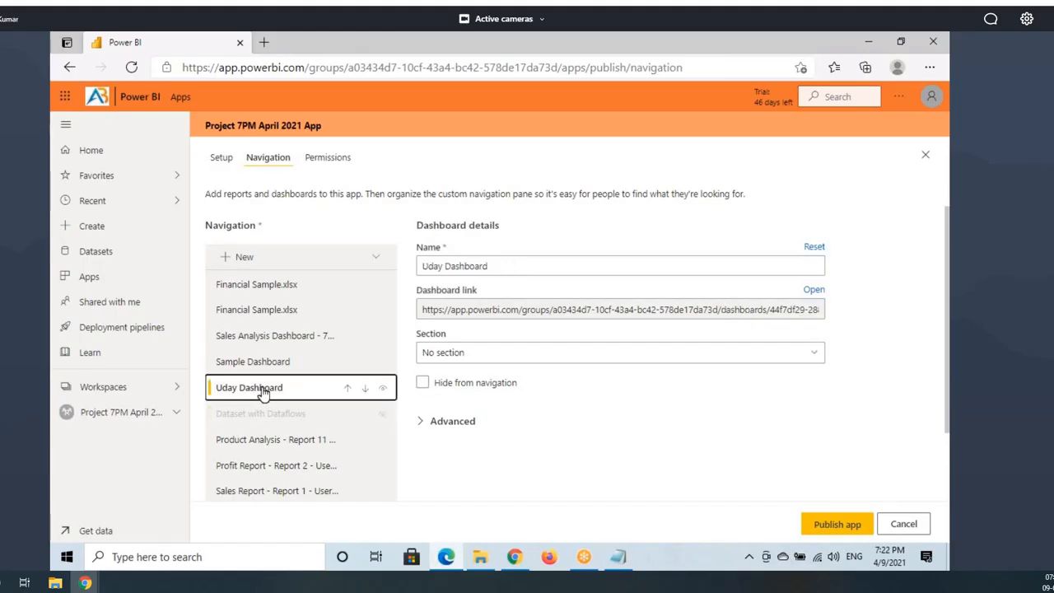
{"action": "left_click", "coordinate": [384, 391]}
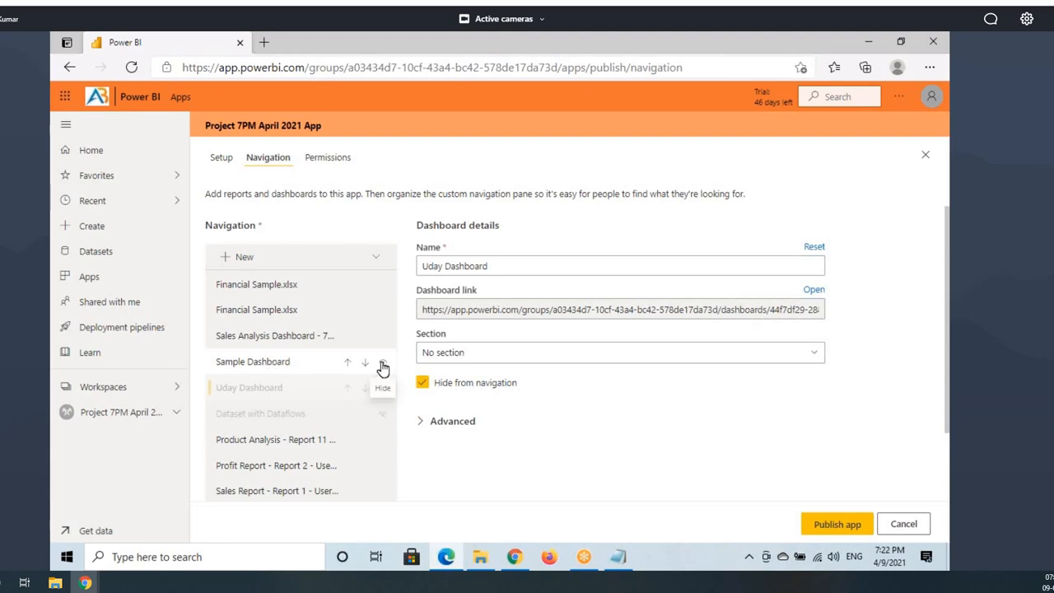
{"action": "left_click", "coordinate": [383, 367]}
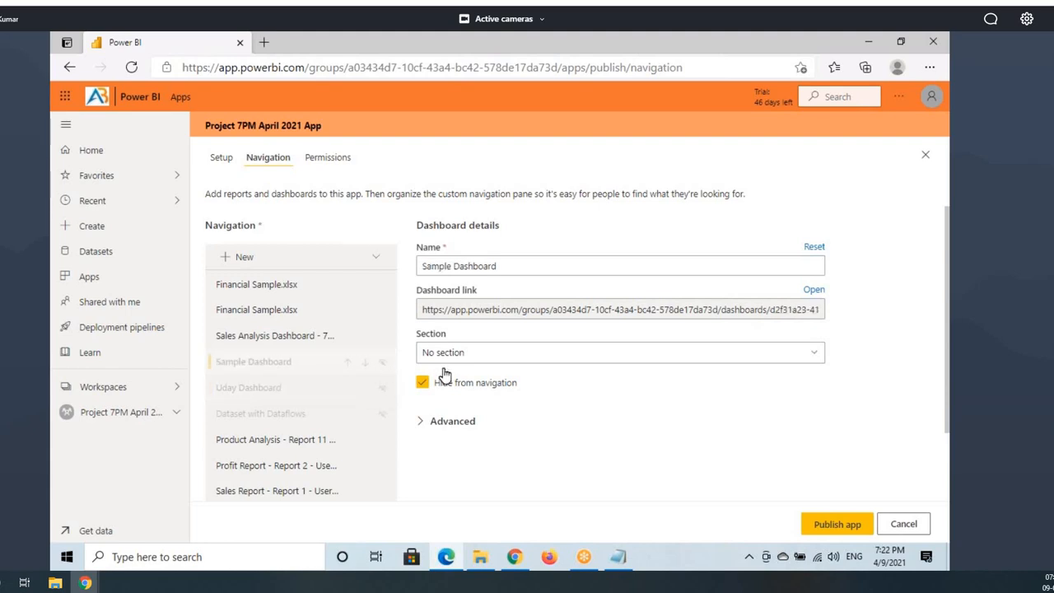
{"action": "left_click", "coordinate": [276, 338]}
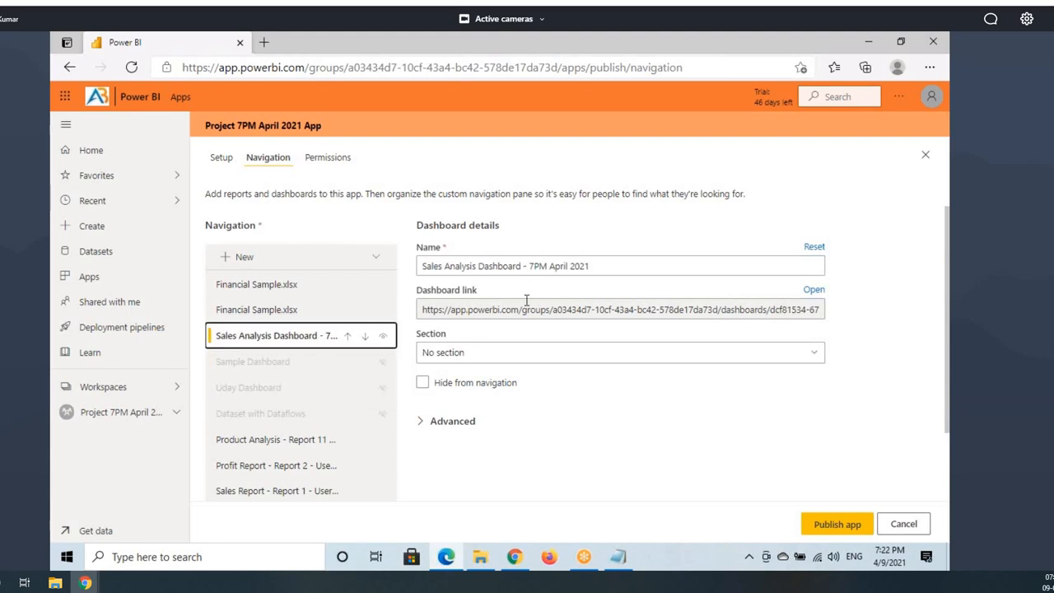
{"action": "left_click", "coordinate": [272, 315]}
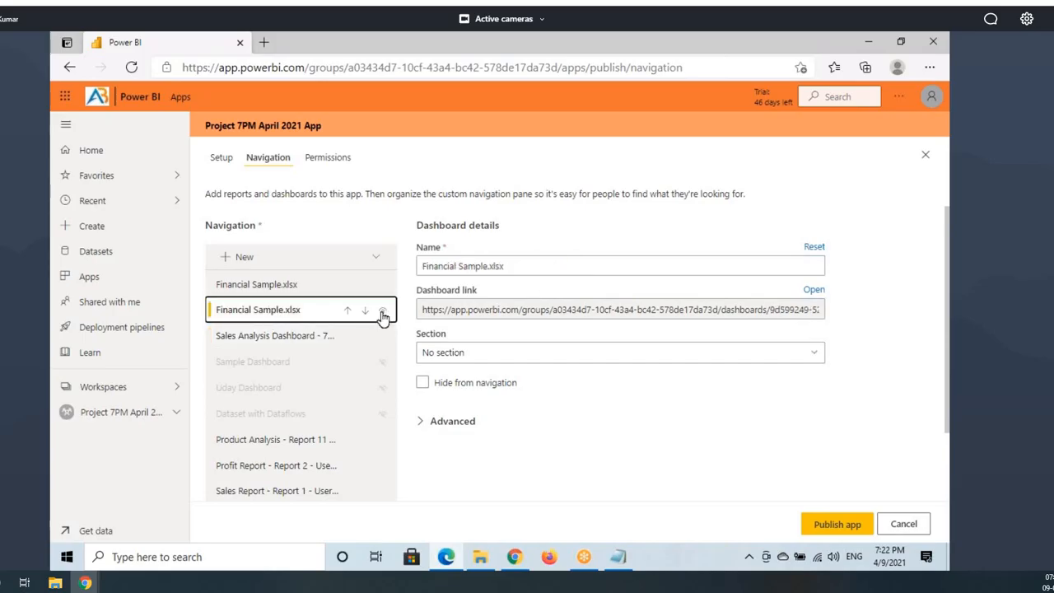
{"action": "left_click", "coordinate": [383, 317]}
{"action": "left_click", "coordinate": [267, 286]}
{"action": "left_click", "coordinate": [383, 284]}
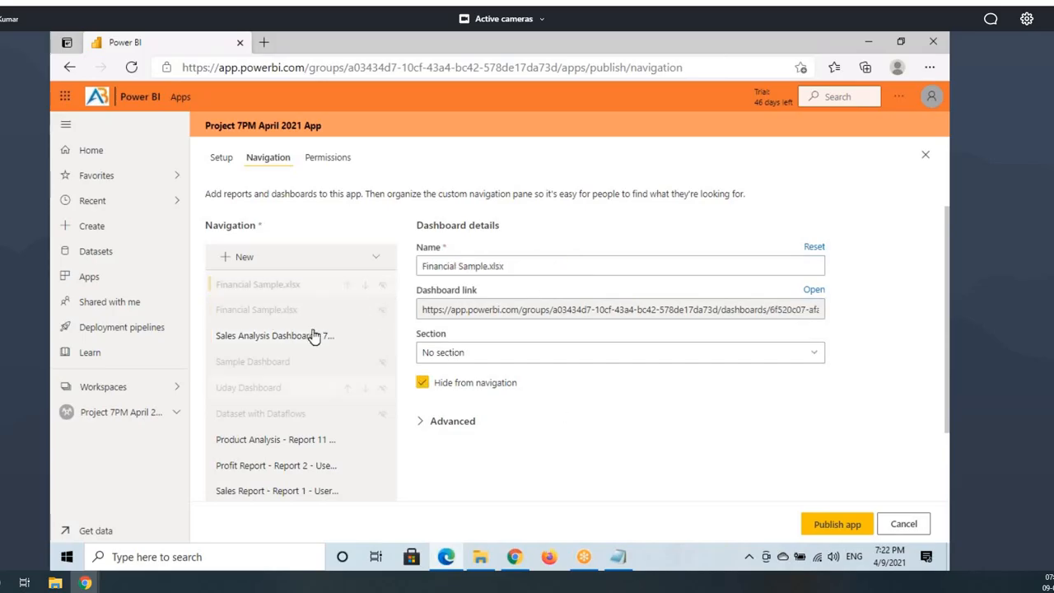
{"action": "scroll", "coordinate": [313, 335], "scroll_direction": "up", "scroll_amount": 1}
{"action": "scroll", "coordinate": [277, 329], "scroll_direction": "down", "scroll_amount": 2}
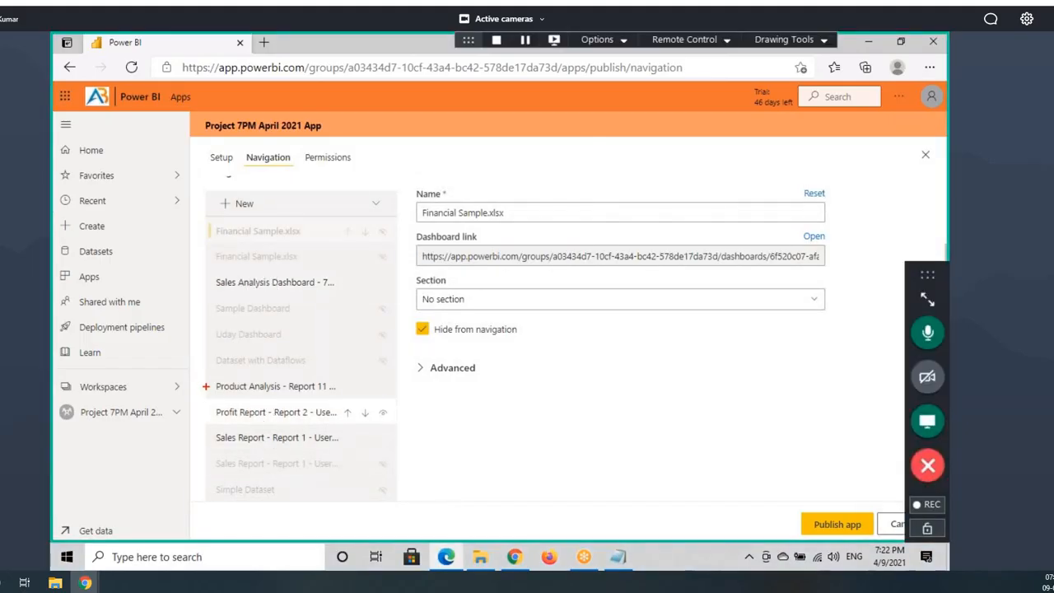
Step: Mark up the Sales Analysis Dashboard, Product Analysis and Profit Report entries in the navigation
{"action": "left_click_drag", "start_coordinate": [206, 386], "coordinate": [373, 456]}
{"action": "left_click_drag", "start_coordinate": [215, 276], "coordinate": [339, 293]}
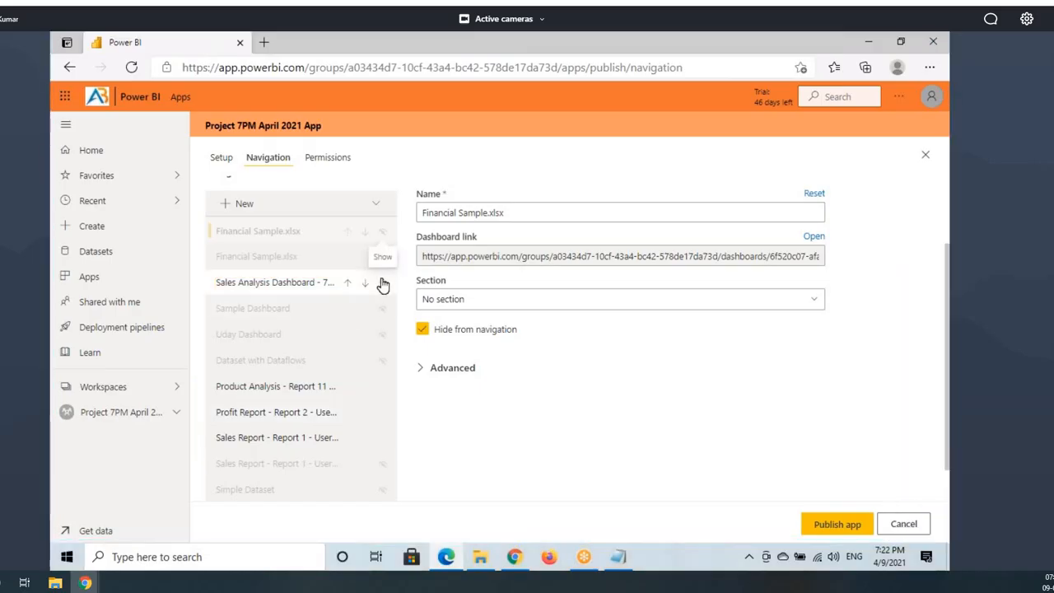
{"action": "scroll", "coordinate": [370, 296], "scroll_direction": "up", "scroll_amount": 1}
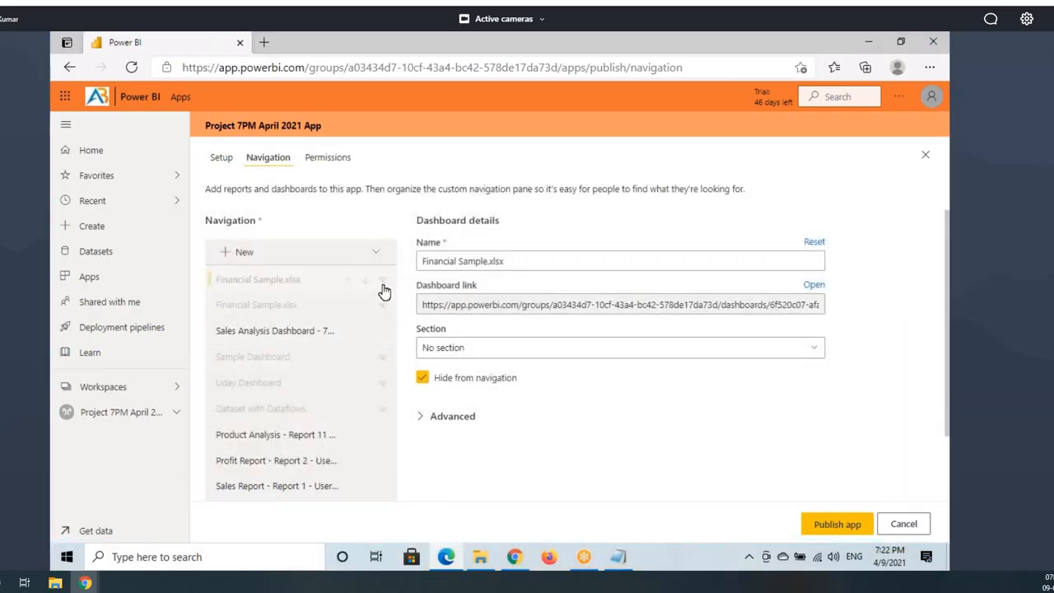
{"action": "scroll", "coordinate": [371, 396], "scroll_direction": "down", "scroll_amount": 1}
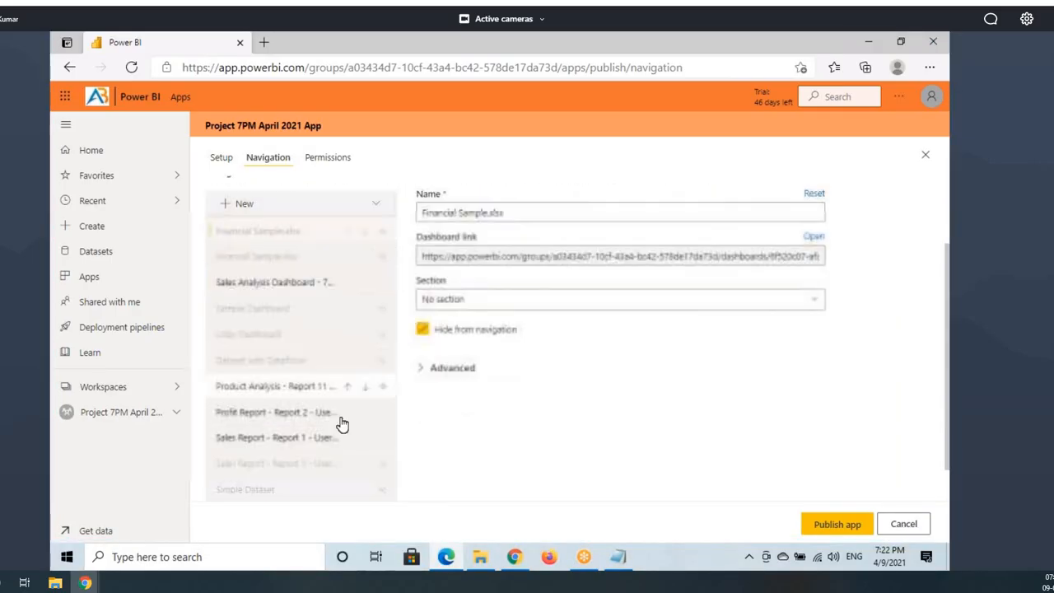
{"action": "left_click", "coordinate": [258, 285]}
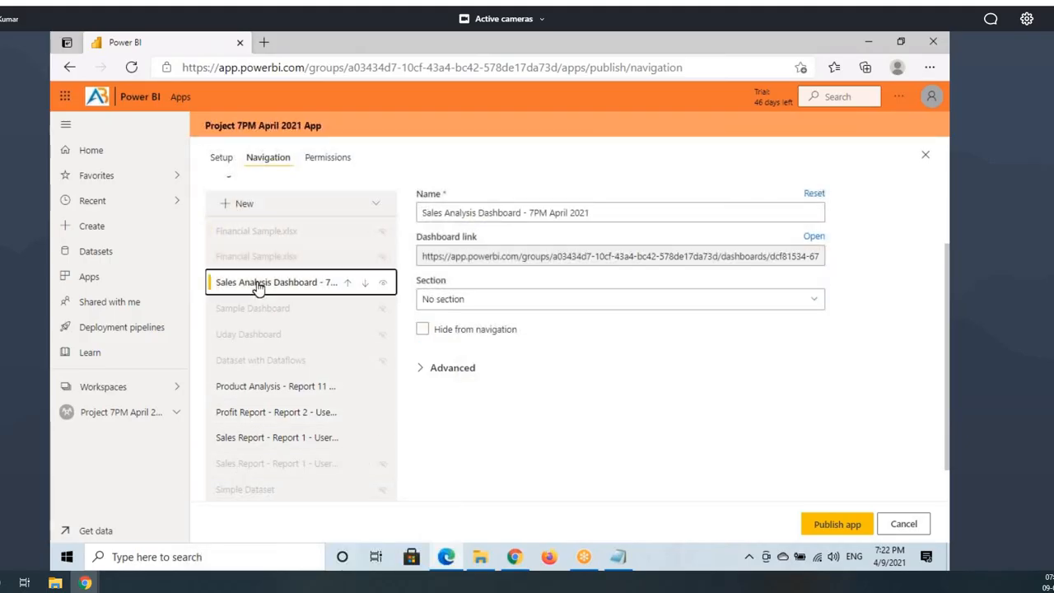
{"action": "key", "text": "ctrl+2"}
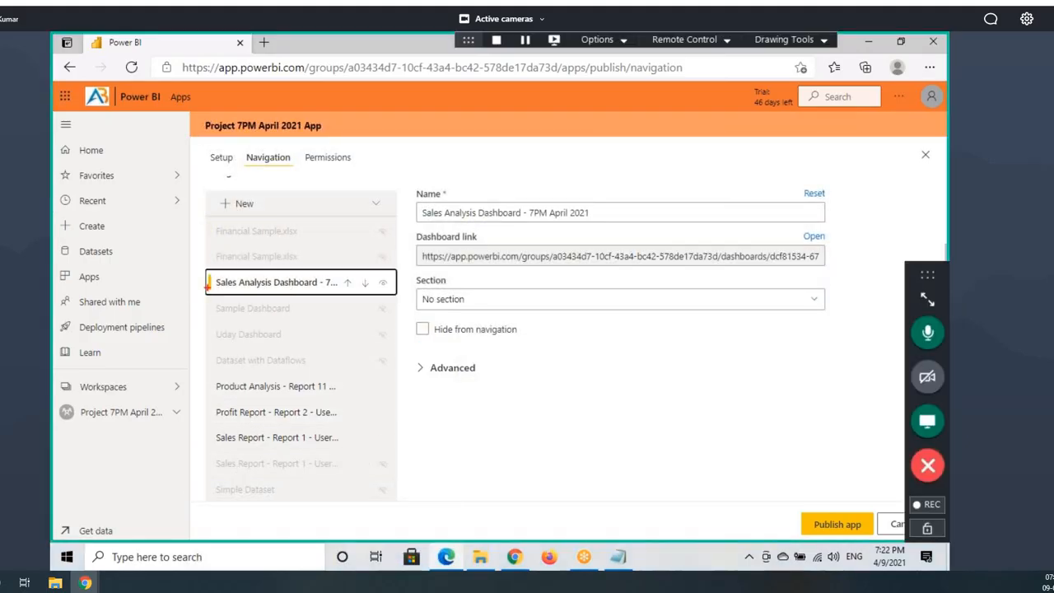
{"action": "left_click_drag", "start_coordinate": [204, 271], "coordinate": [341, 300]}
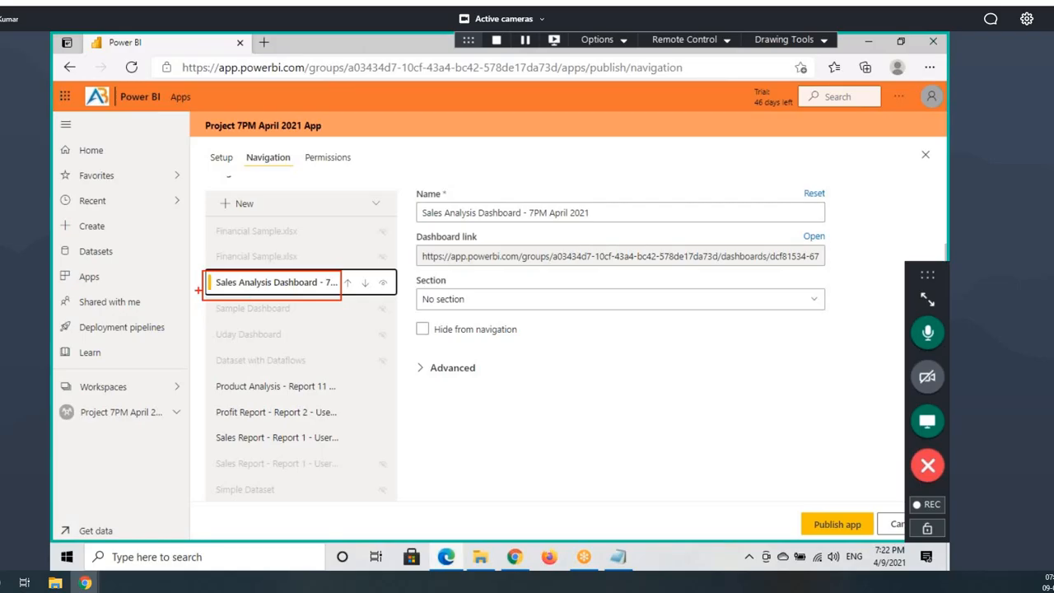
{"action": "left_click_drag", "start_coordinate": [217, 398], "coordinate": [311, 402]}
{"action": "mouse_move", "coordinate": [206, 414]}
{"action": "left_mouse_down"}
{"action": "mouse_move", "coordinate": [173, 430]}
{"action": "mouse_move", "coordinate": [160, 476]}
{"action": "left_mouse_up"}
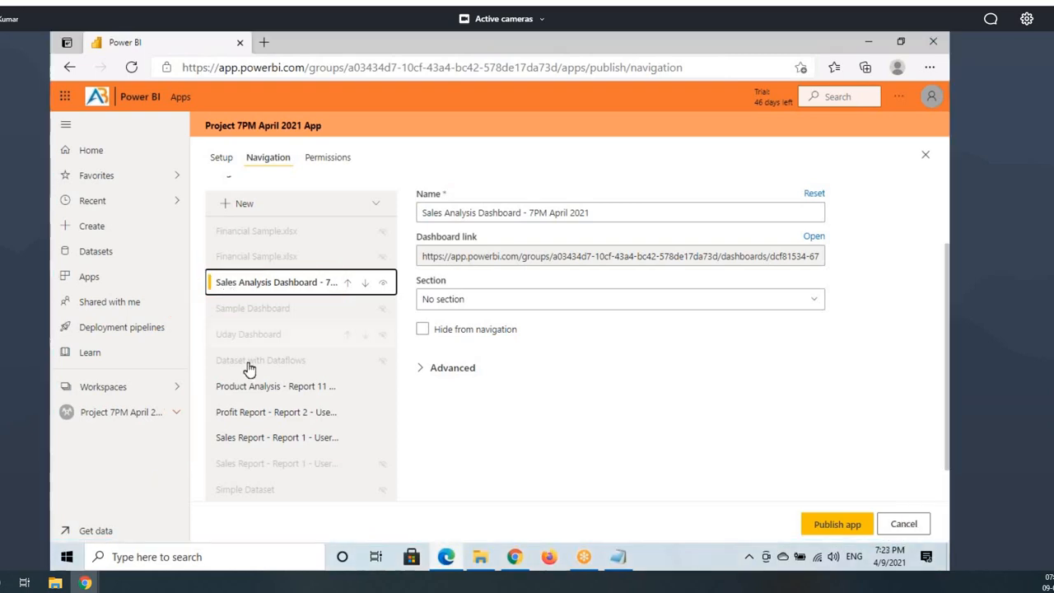
Step: Move Sales Report - Report 1 up twice and Profit Report above Product Analysis
{"action": "left_click", "coordinate": [239, 440]}
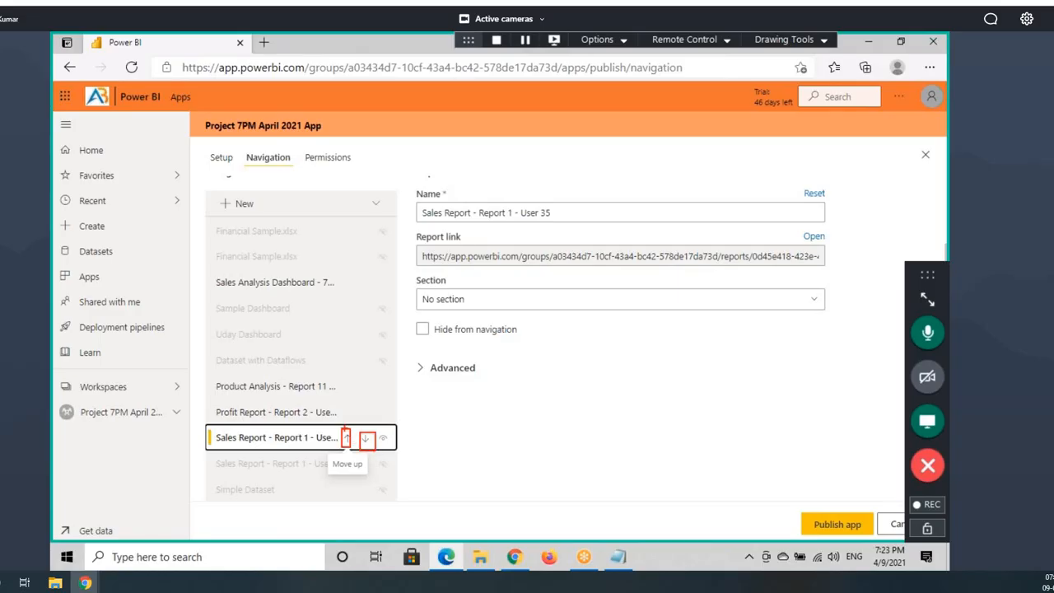
{"action": "left_click_drag", "start_coordinate": [221, 308], "coordinate": [294, 307]}
{"action": "left_click_drag", "start_coordinate": [230, 330], "coordinate": [283, 329]}
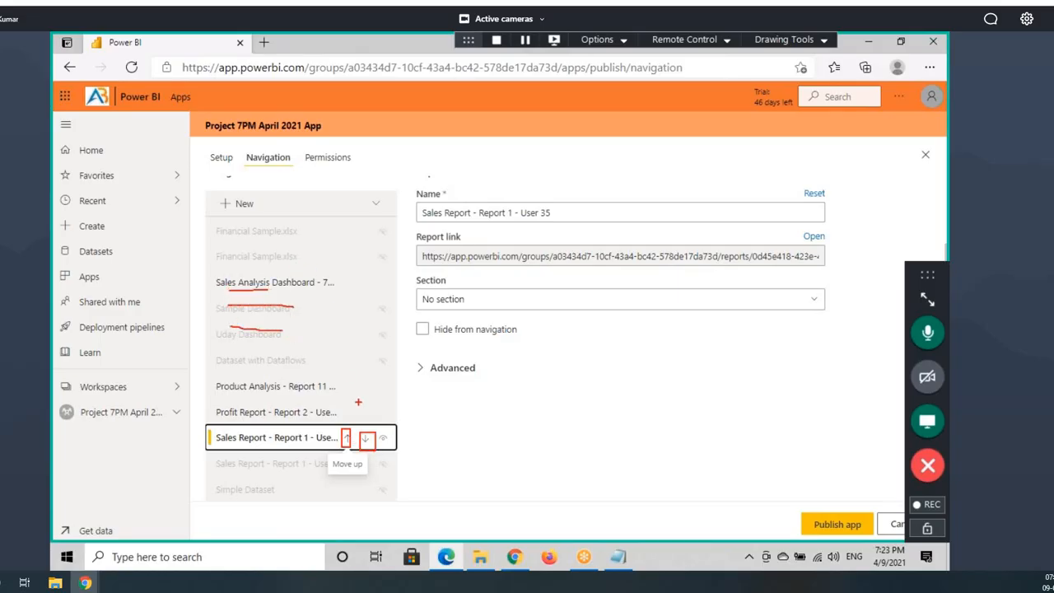
{"action": "left_click", "coordinate": [346, 438]}
{"action": "left_click", "coordinate": [345, 412]}
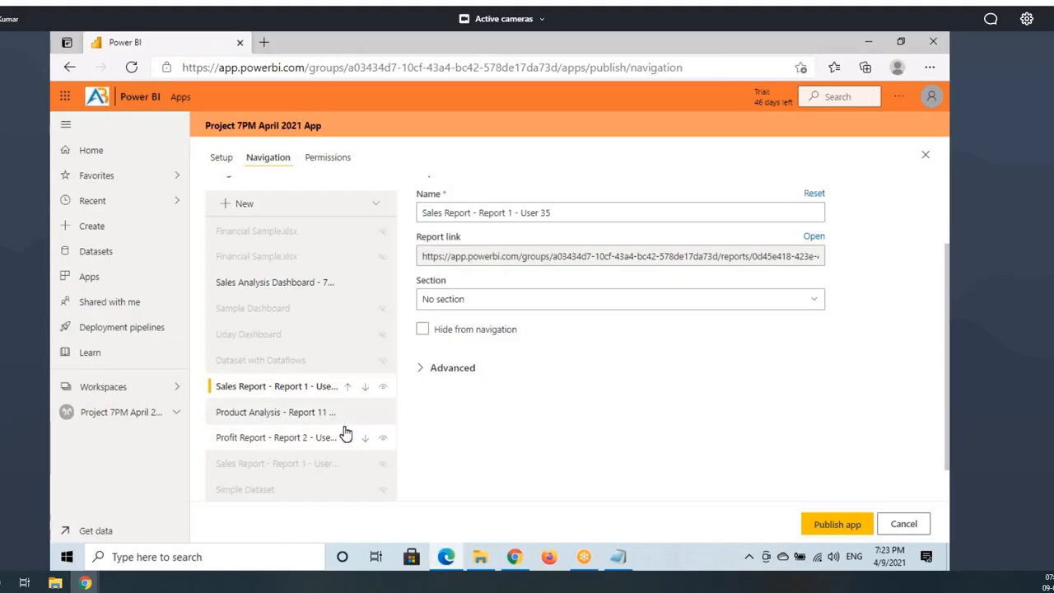
{"action": "left_click", "coordinate": [276, 284]}
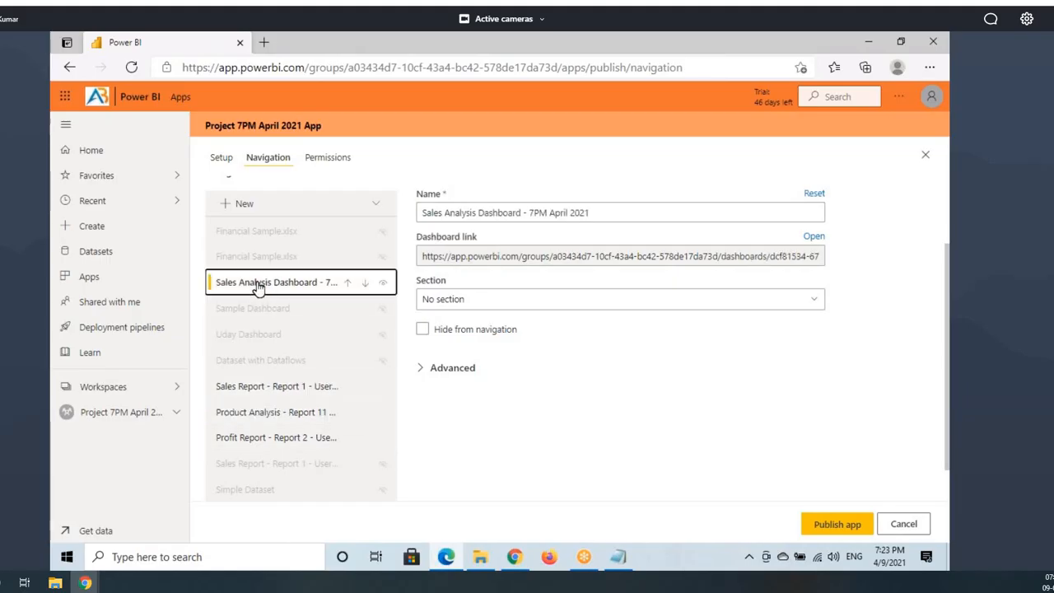
{"action": "left_click", "coordinate": [245, 400]}
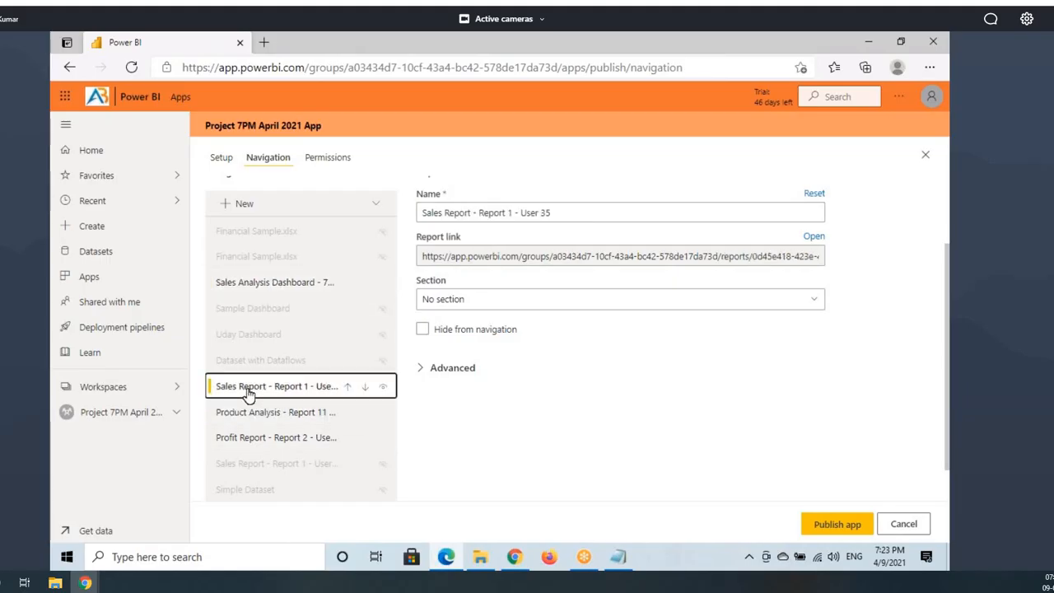
{"action": "left_click", "coordinate": [247, 440]}
{"action": "left_click", "coordinate": [347, 437]}
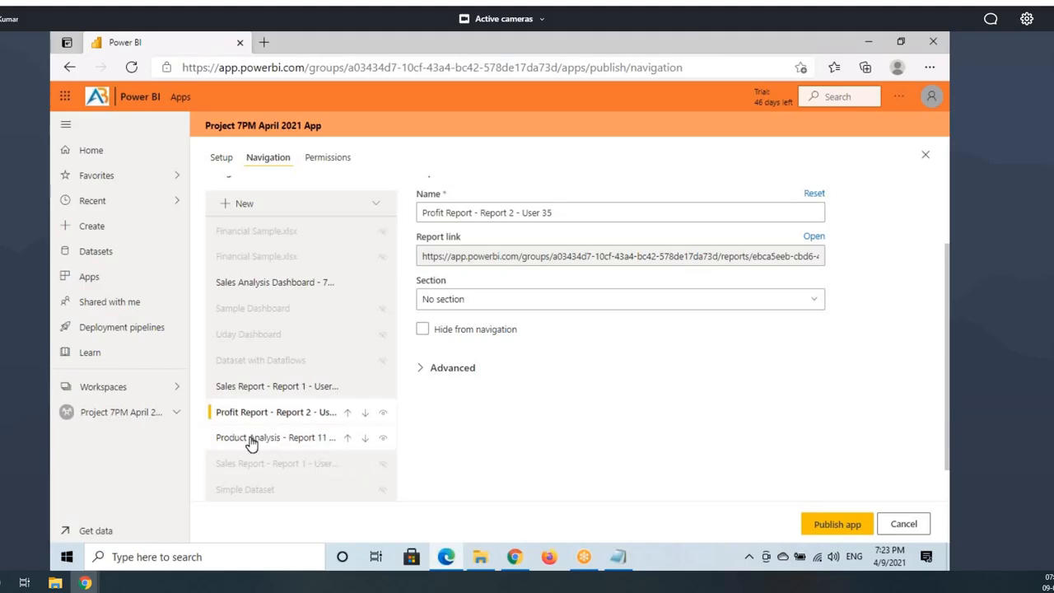
{"action": "left_click", "coordinate": [246, 442]}
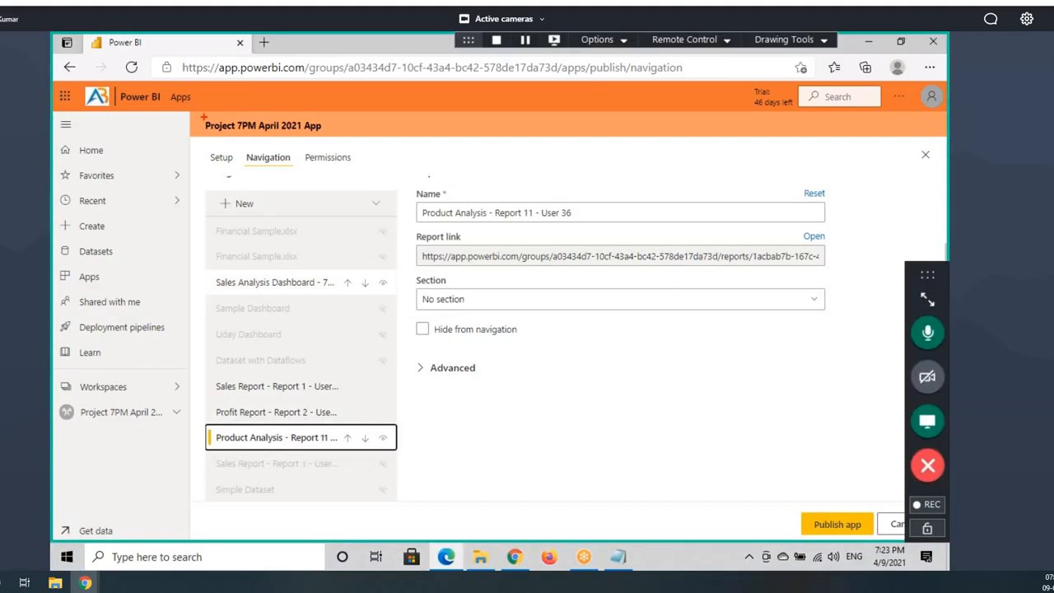
Step: Annotate the app title, Sales Analysis Dashboard and the three reordered report entries
{"action": "mouse_move", "coordinate": [203, 118]}
{"action": "left_mouse_down"}
{"action": "mouse_move", "coordinate": [359, 138]}
{"action": "mouse_move", "coordinate": [556, 99]}
{"action": "left_mouse_up"}
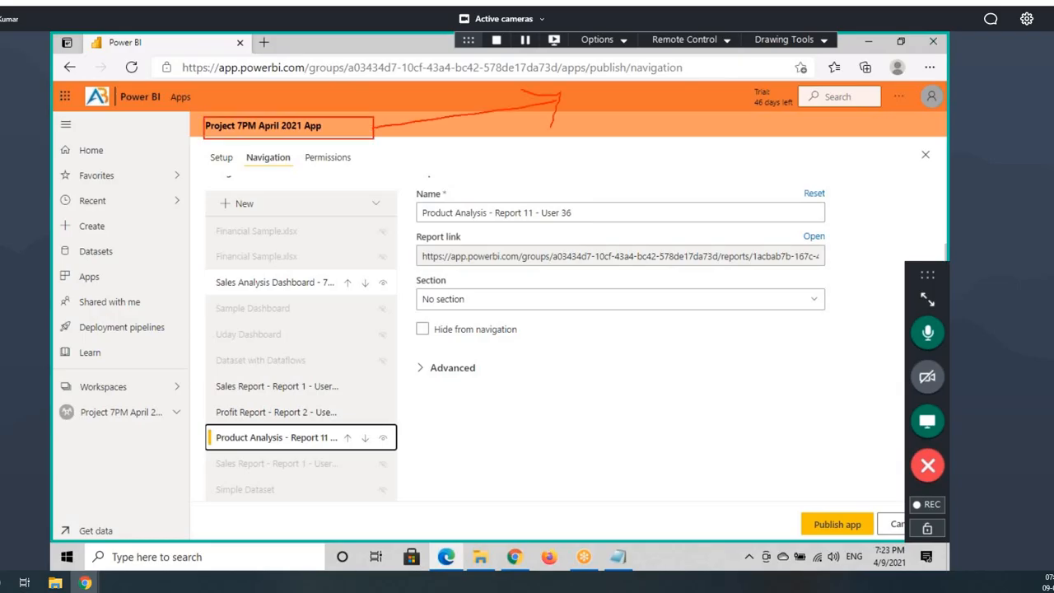
{"action": "left_click_drag", "start_coordinate": [264, 293], "coordinate": [333, 295]}
{"action": "mouse_move", "coordinate": [208, 376]}
{"action": "left_mouse_down"}
{"action": "mouse_move", "coordinate": [275, 422]}
{"action": "mouse_move", "coordinate": [395, 459]}
{"action": "left_mouse_up"}
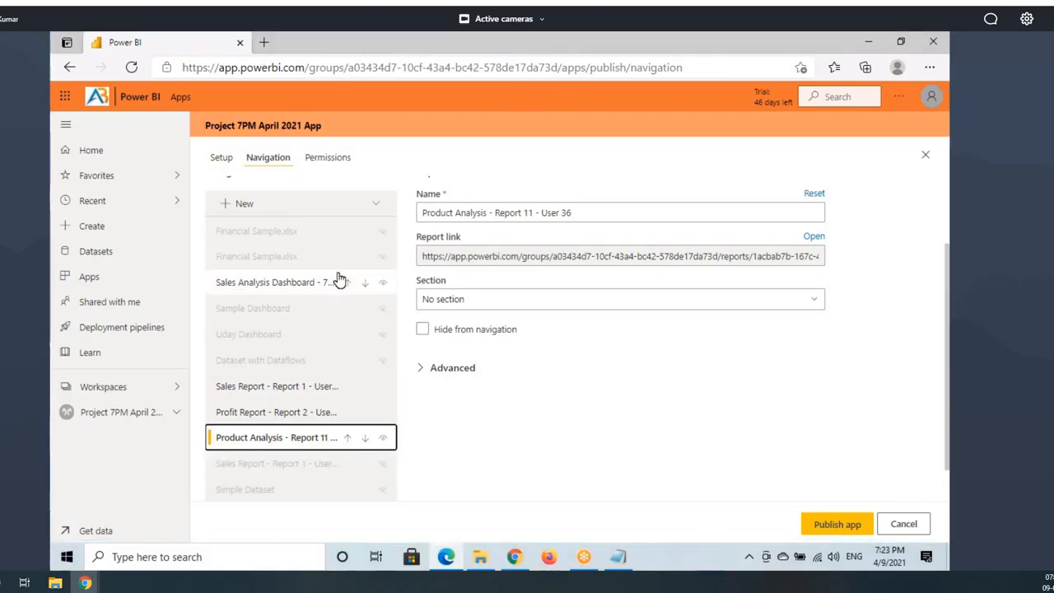
{"action": "scroll", "coordinate": [284, 280], "scroll_direction": "up", "scroll_amount": 2}
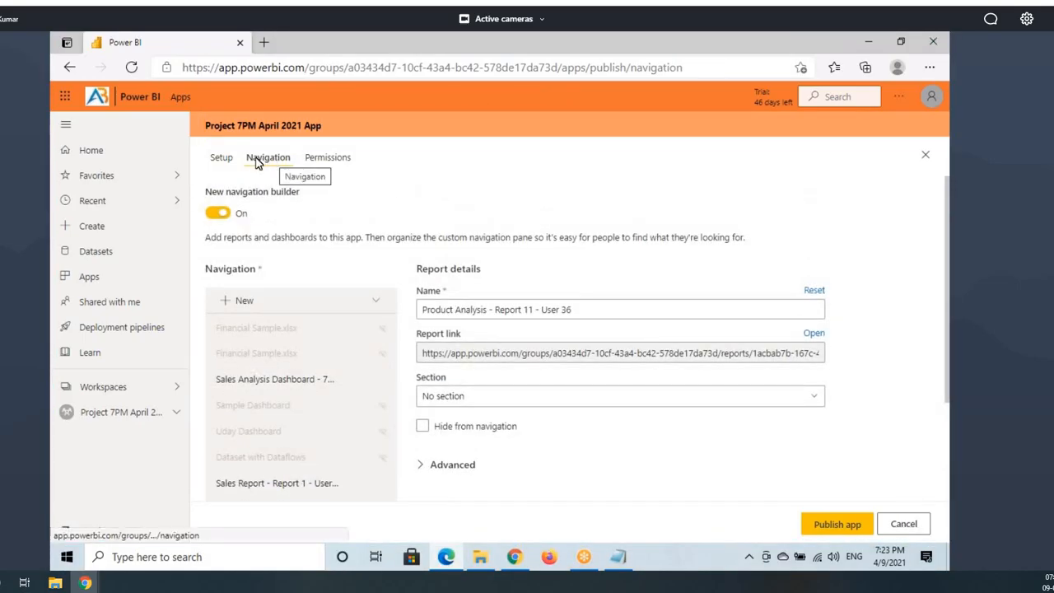
Step: Open the Permissions page and mark up the Entire organization access option and the app title
{"action": "left_click", "coordinate": [323, 159]}
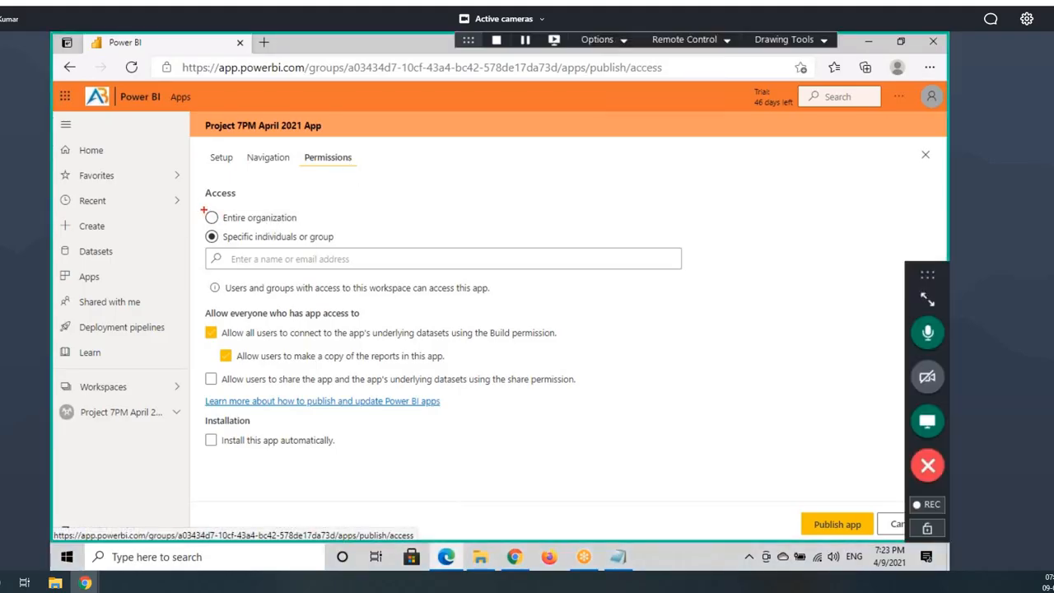
{"action": "left_click_drag", "start_coordinate": [203, 211], "coordinate": [313, 225]}
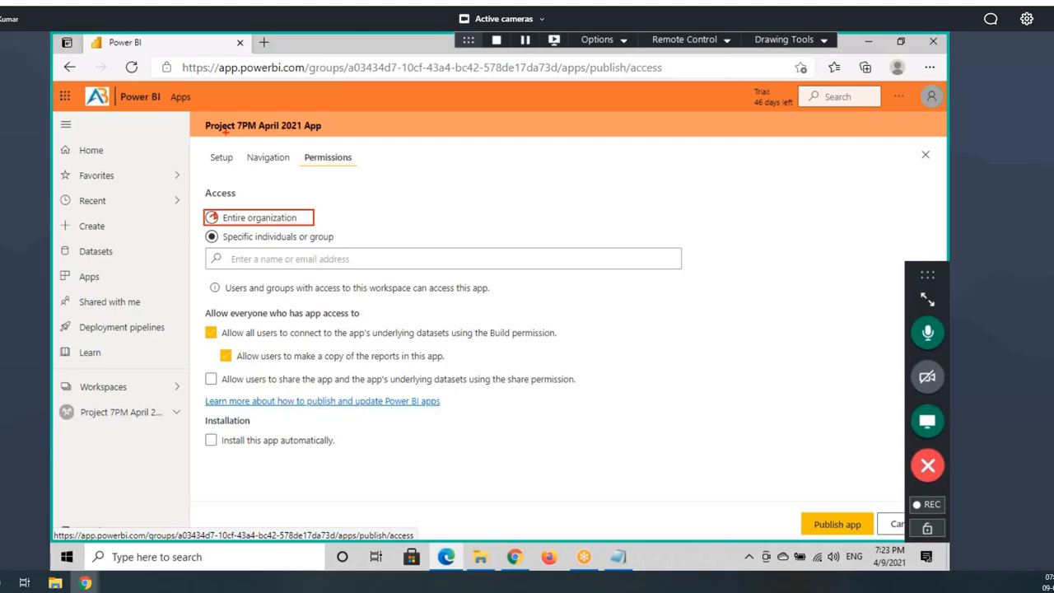
{"action": "mouse_move", "coordinate": [224, 132]}
{"action": "left_mouse_down"}
{"action": "mouse_move", "coordinate": [331, 135]}
{"action": "mouse_move", "coordinate": [176, 120]}
{"action": "mouse_move", "coordinate": [292, 134]}
{"action": "mouse_move", "coordinate": [436, 106]}
{"action": "left_mouse_up"}
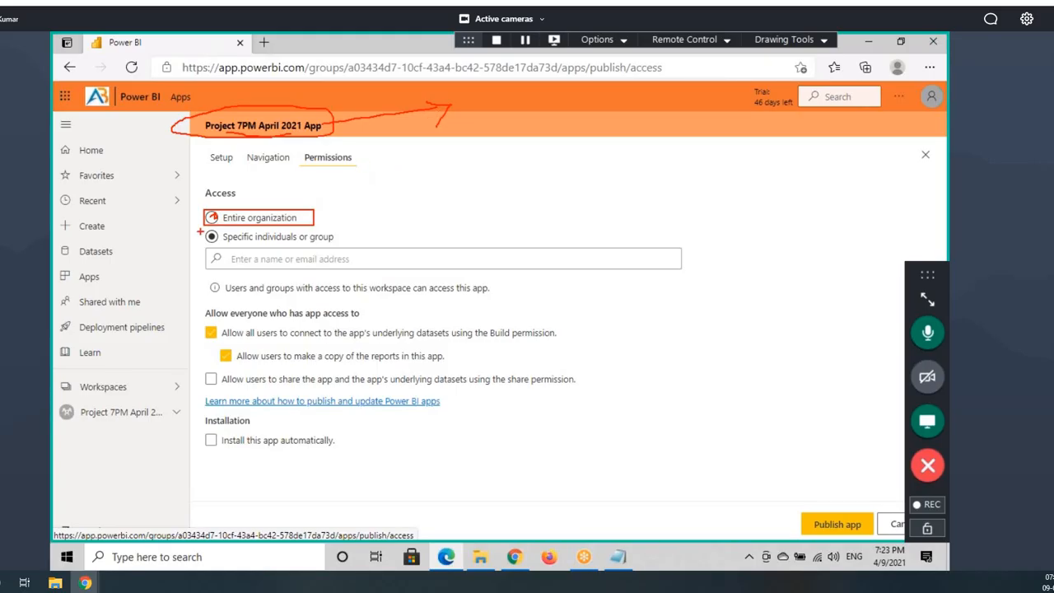
{"action": "left_click_drag", "start_coordinate": [211, 222], "coordinate": [321, 223]}
{"action": "key", "text": "Escape"}
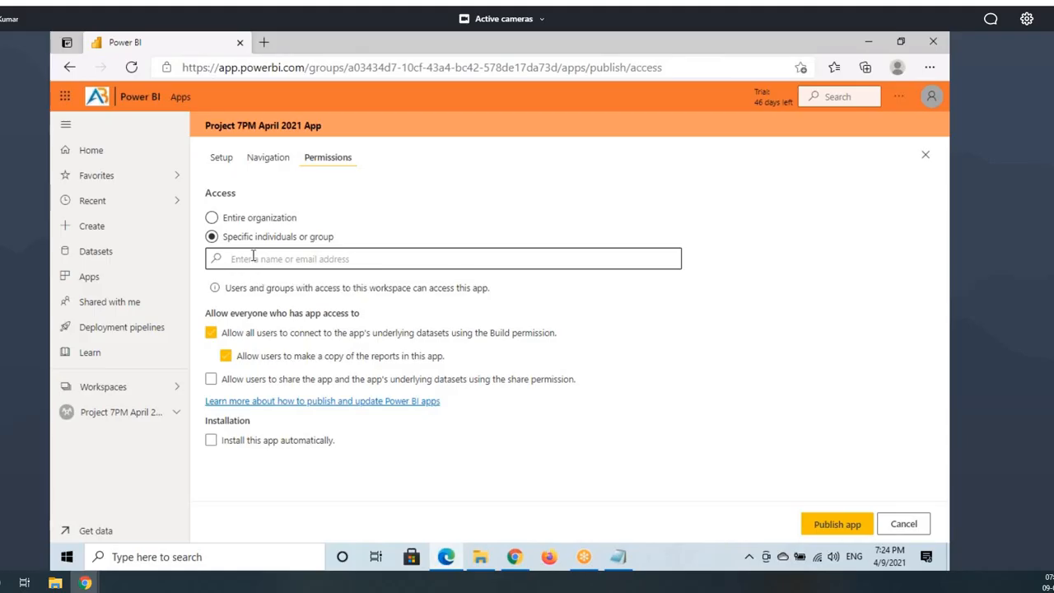
Step: Search 'use' and add the matching user to the app's access list
{"action": "type", "text": "user37"}
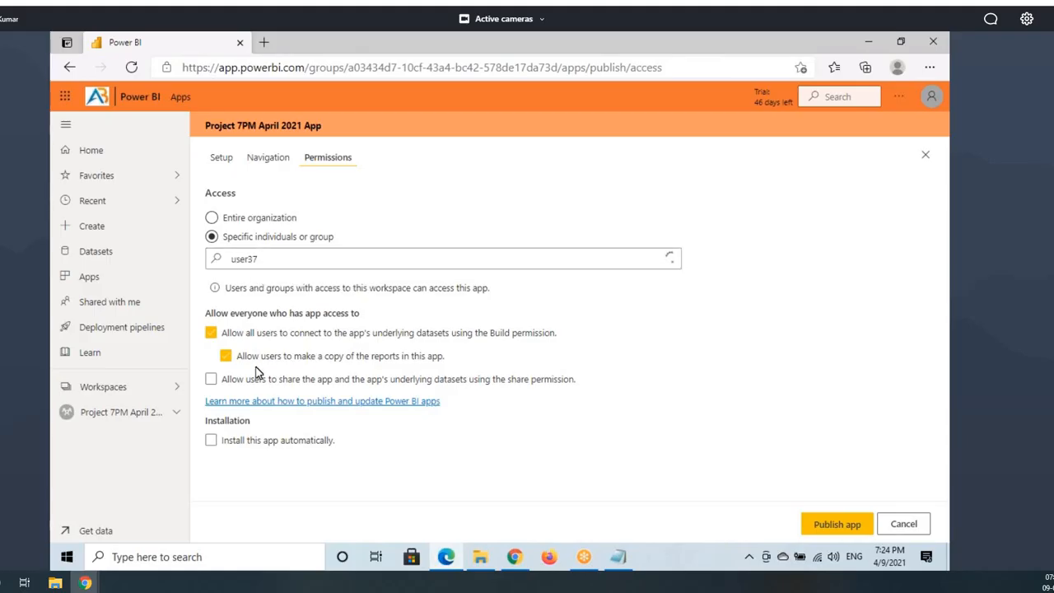
{"action": "left_click", "coordinate": [253, 283]}
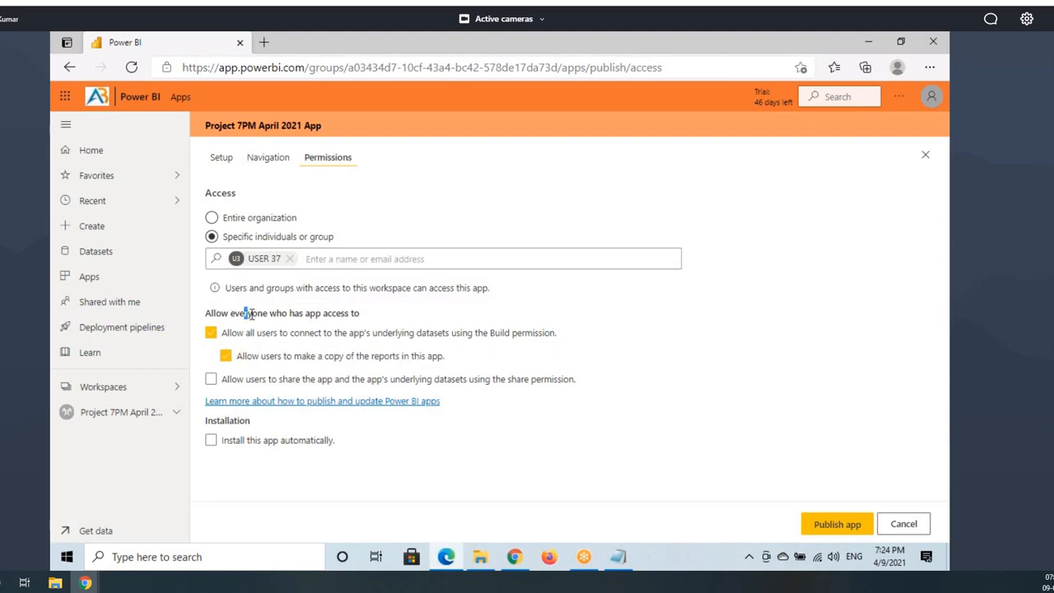
{"action": "left_click_drag", "start_coordinate": [243, 314], "coordinate": [400, 321]}
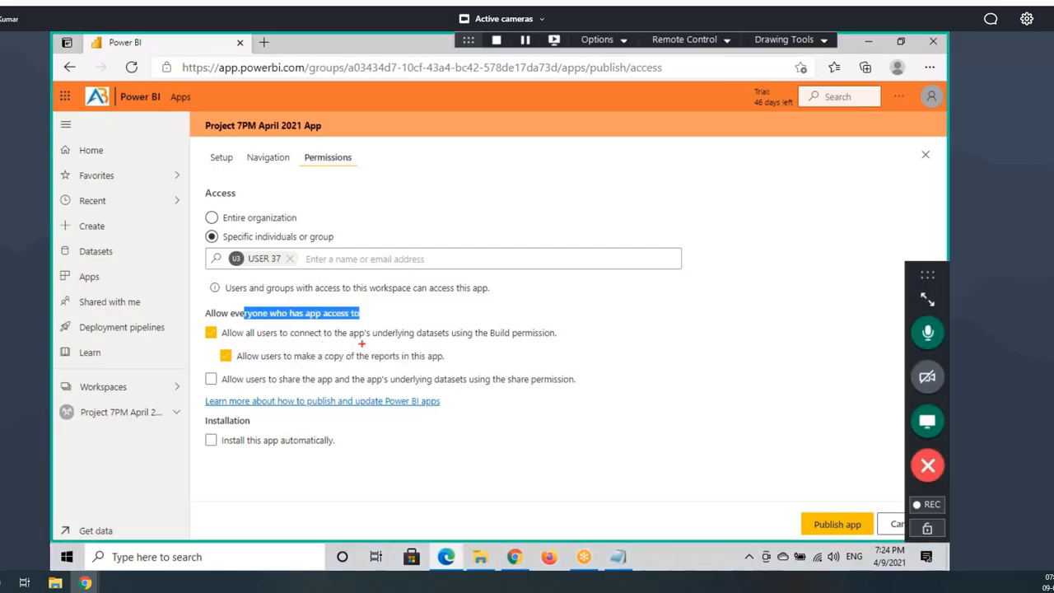
{"action": "left_click_drag", "start_coordinate": [352, 343], "coordinate": [555, 343]}
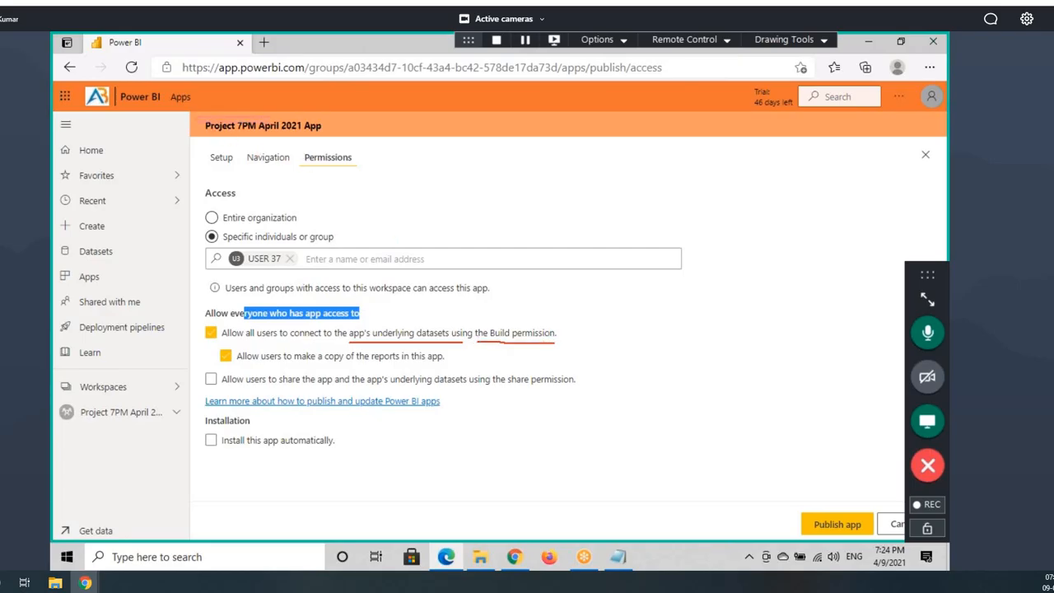
Step: Annotate the app title, the access settings and the Build permission note
{"action": "left_click_drag", "start_coordinate": [195, 117], "coordinate": [330, 134]}
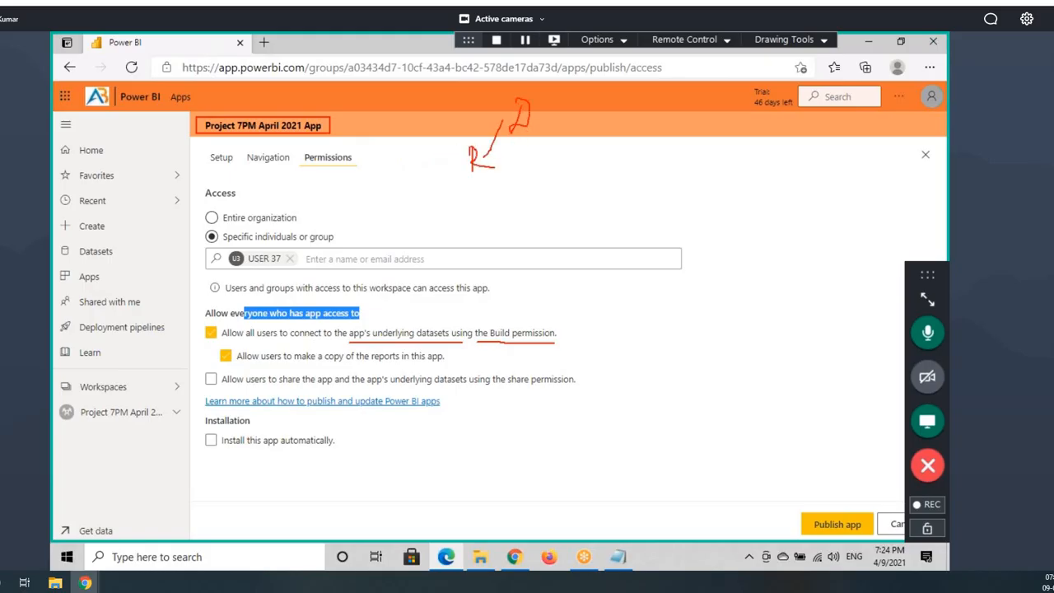
{"action": "left_click_drag", "start_coordinate": [459, 172], "coordinate": [371, 207]}
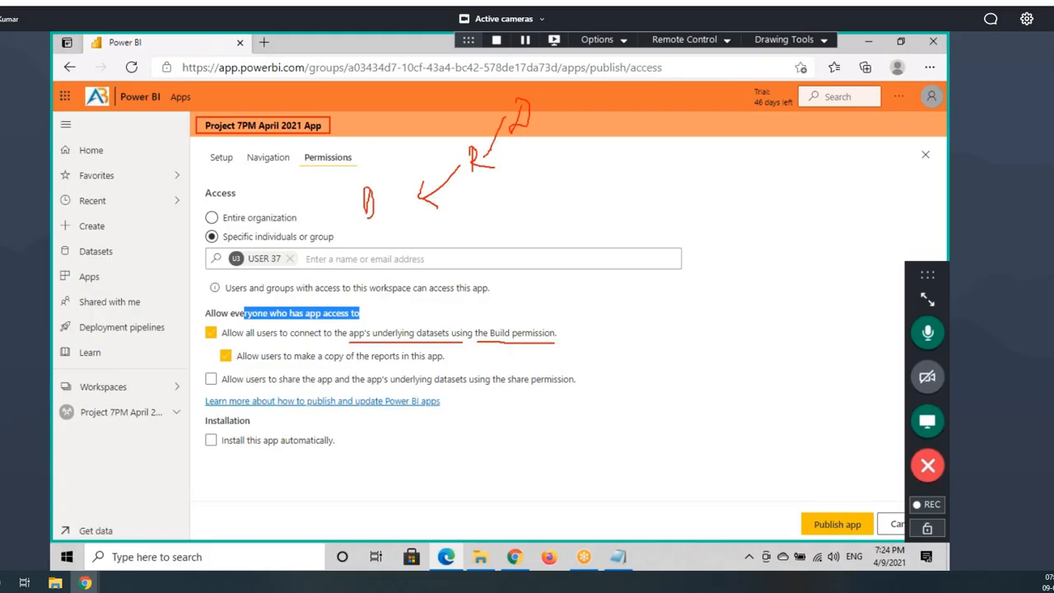
{"action": "left_click_drag", "start_coordinate": [381, 170], "coordinate": [387, 230]}
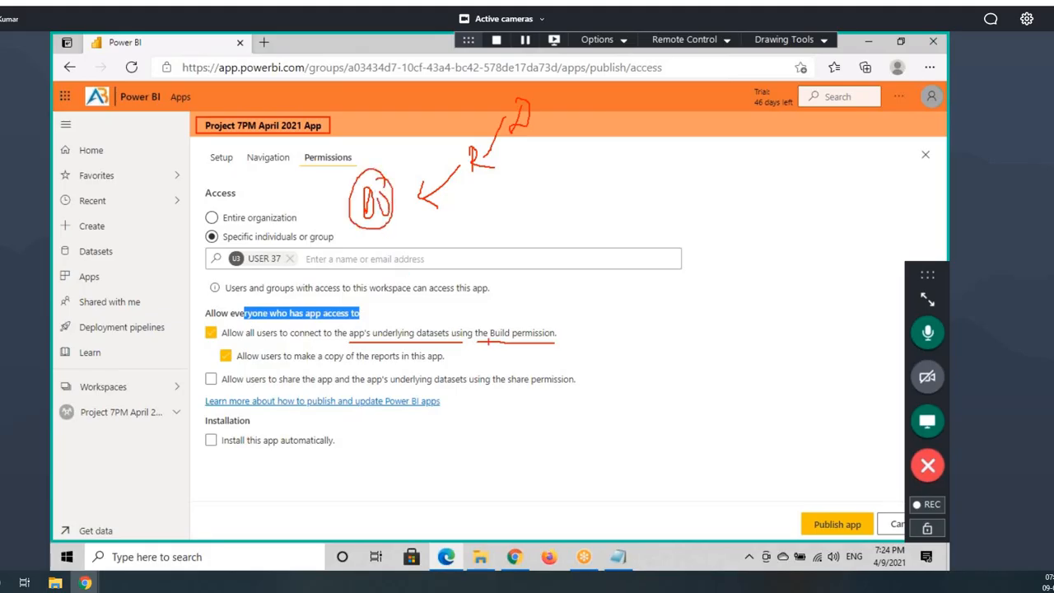
{"action": "mouse_move", "coordinate": [489, 340]}
{"action": "left_mouse_down"}
{"action": "mouse_move", "coordinate": [563, 334]}
{"action": "mouse_move", "coordinate": [512, 337]}
{"action": "left_mouse_up"}
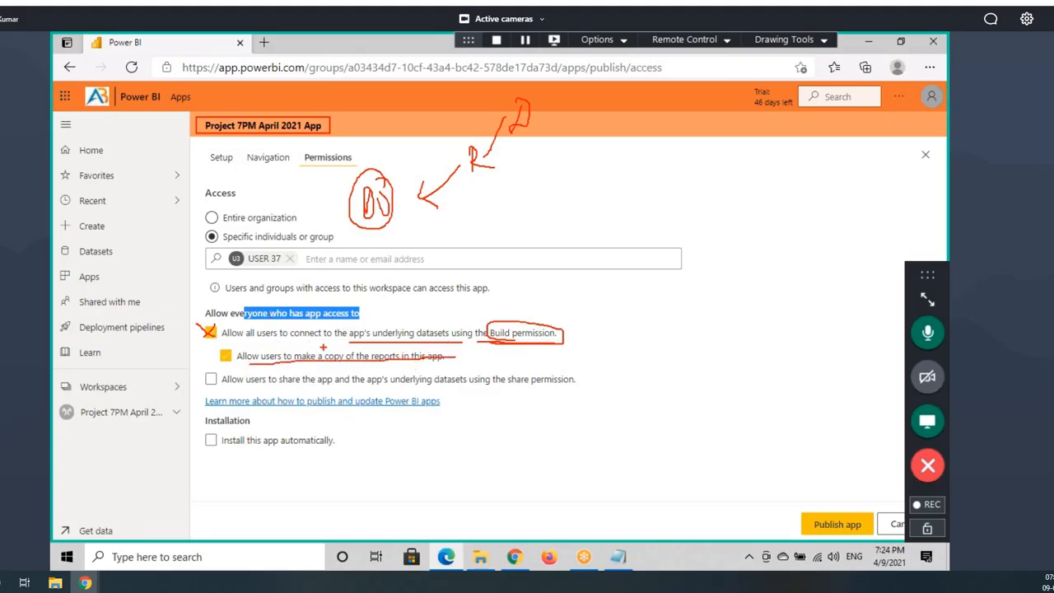
{"action": "key", "text": "Escape"}
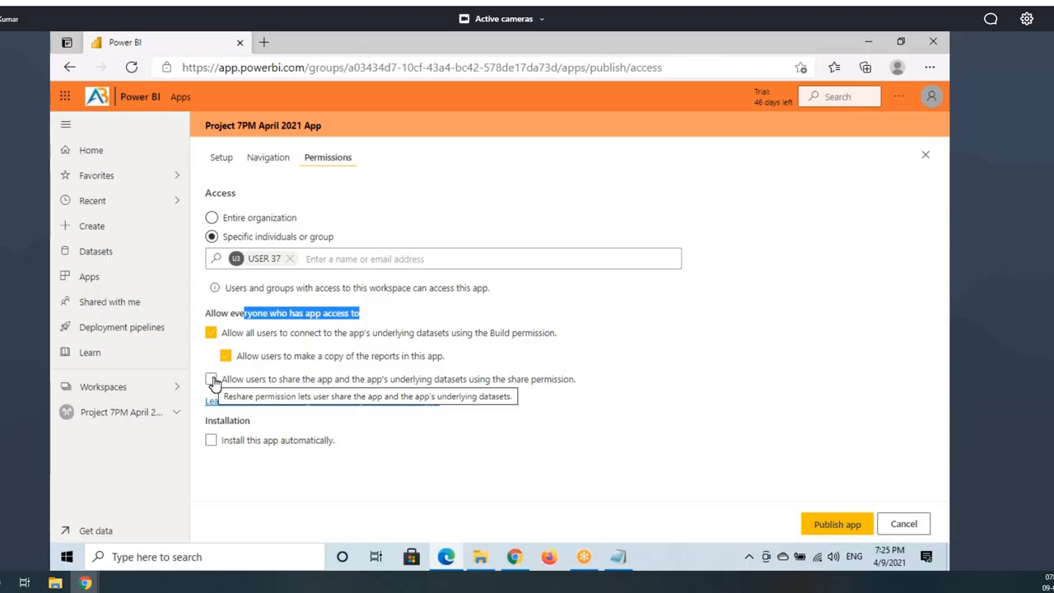
{"action": "left_click", "coordinate": [211, 333]}
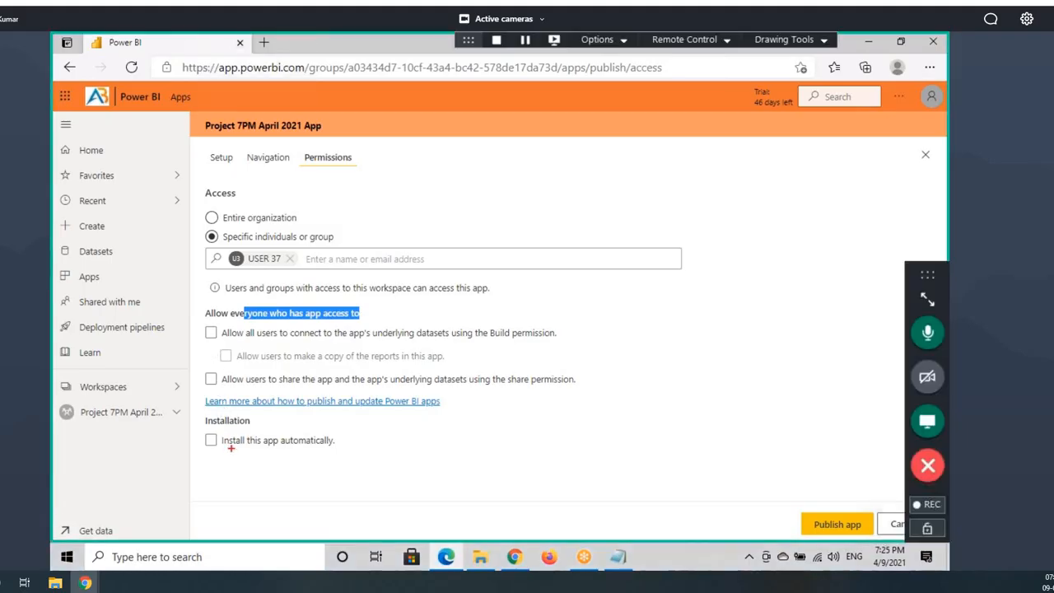
{"action": "mouse_move", "coordinate": [203, 431]}
{"action": "left_mouse_down"}
{"action": "mouse_move", "coordinate": [284, 452]}
{"action": "mouse_move", "coordinate": [360, 452]}
{"action": "left_mouse_up"}
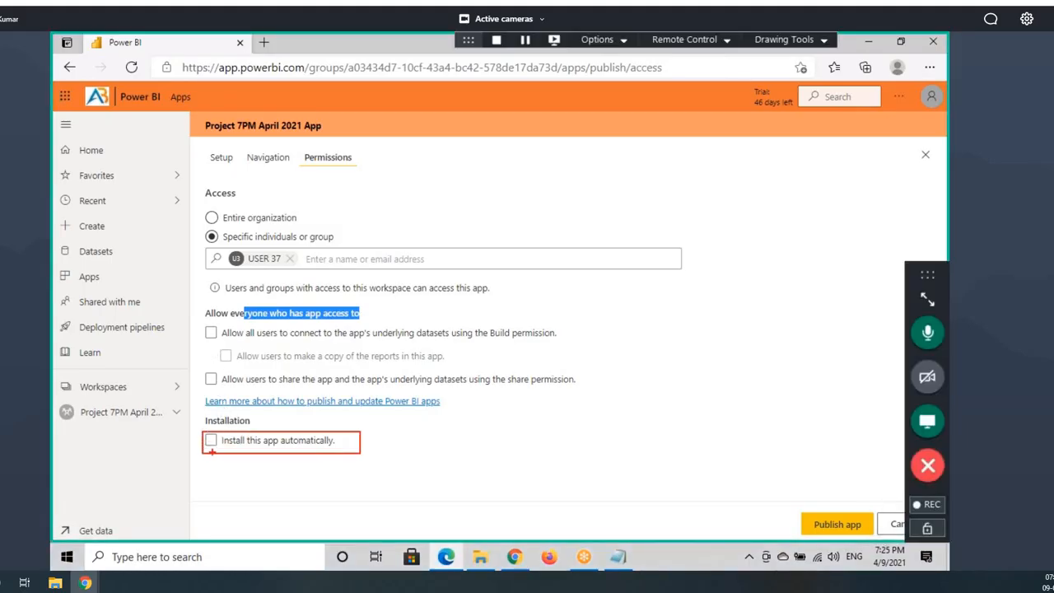
{"action": "mouse_move", "coordinate": [212, 452]}
{"action": "left_mouse_down"}
{"action": "mouse_move", "coordinate": [359, 452]}
{"action": "mouse_move", "coordinate": [270, 433]}
{"action": "left_mouse_up"}
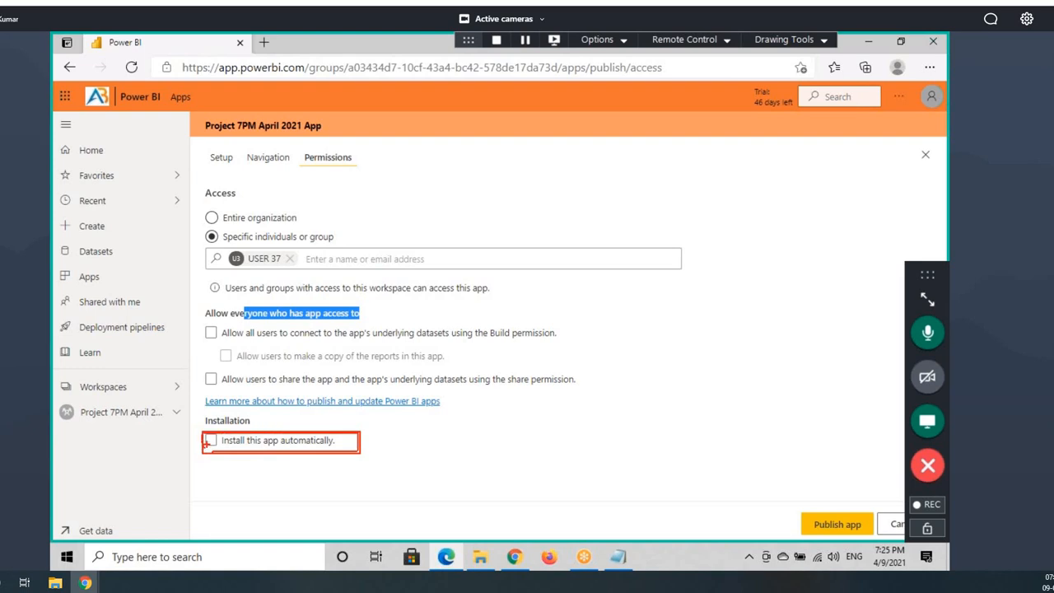
{"action": "left_click_drag", "start_coordinate": [206, 443], "coordinate": [234, 412]}
{"action": "key", "text": "Escape"}
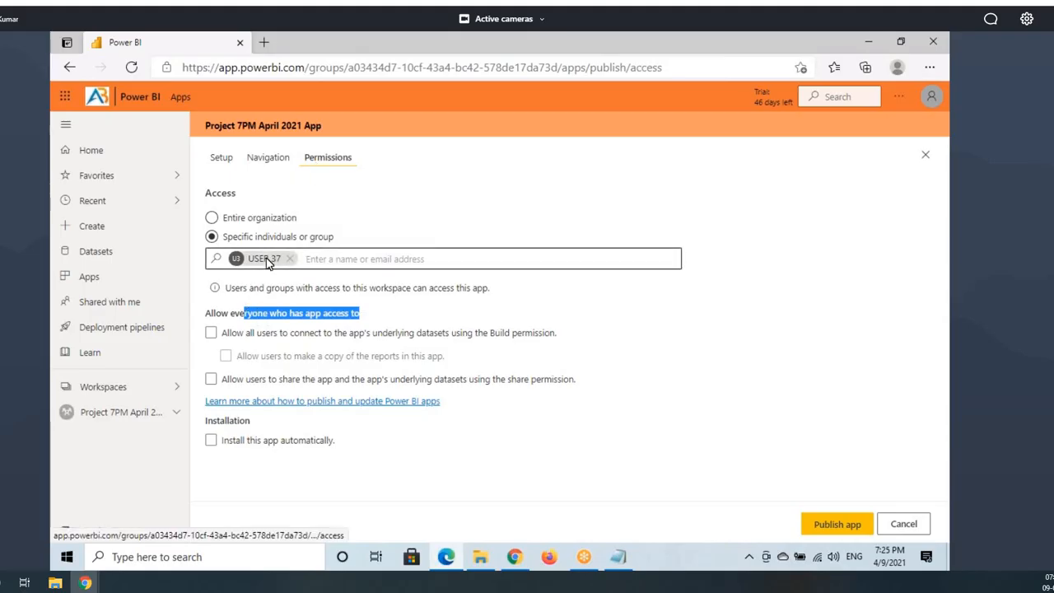
{"action": "left_click", "coordinate": [327, 251]}
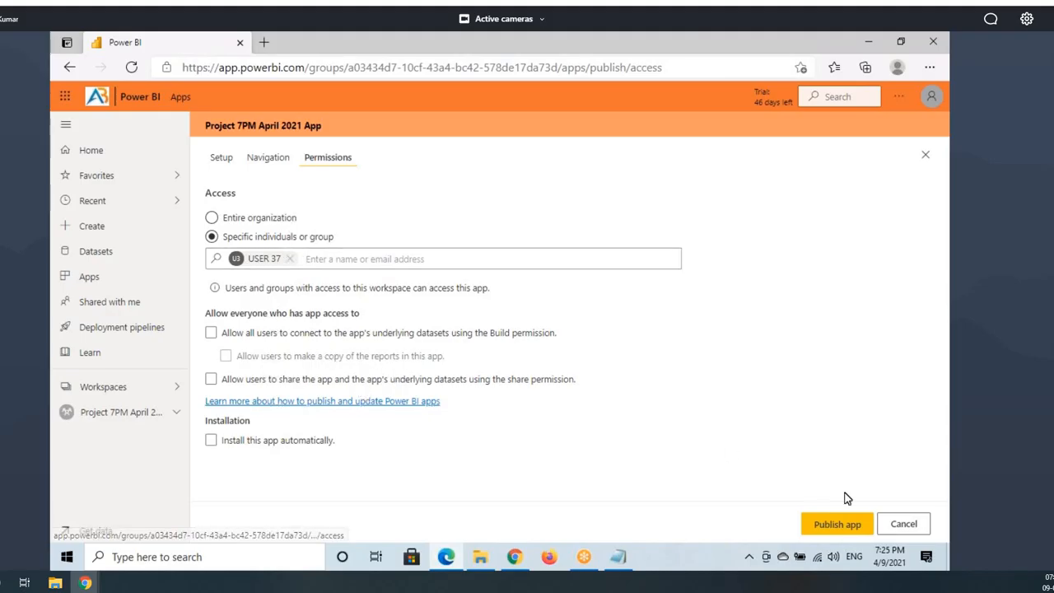
Step: Review the Setup, Navigation and Permissions pages, then start Publish app and note the distribution message
{"action": "left_click", "coordinate": [219, 157]}
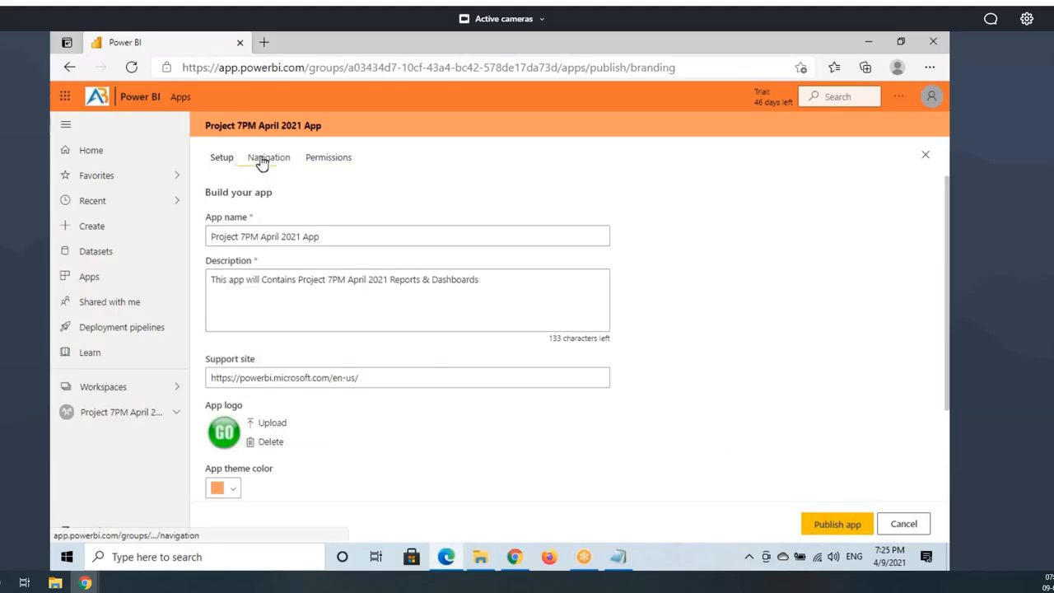
{"action": "left_click", "coordinate": [263, 159]}
{"action": "left_click", "coordinate": [313, 159]}
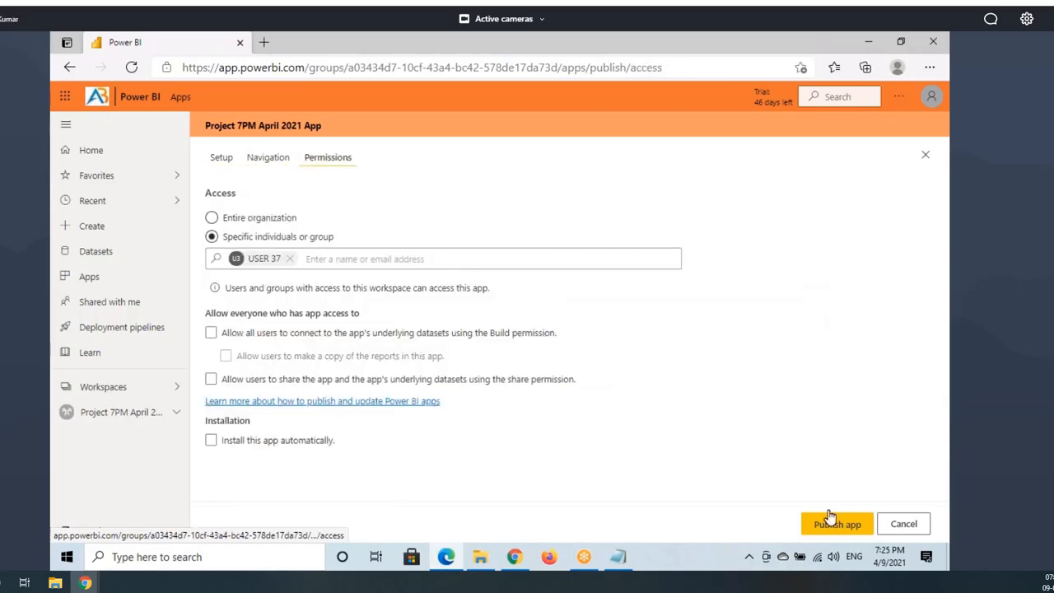
{"action": "left_click", "coordinate": [838, 525]}
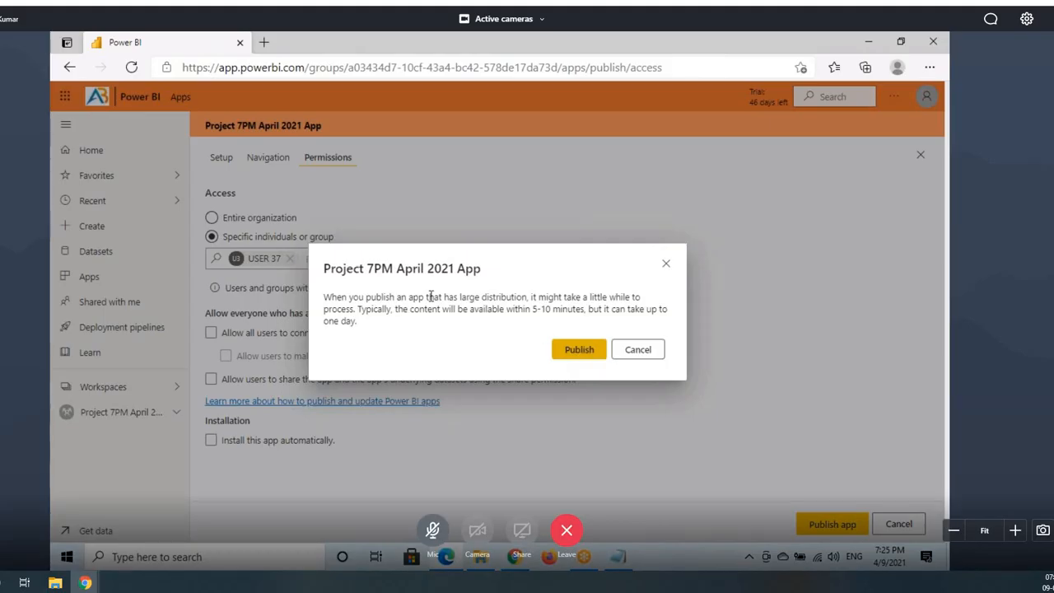
{"action": "left_click_drag", "start_coordinate": [349, 298], "coordinate": [524, 296]}
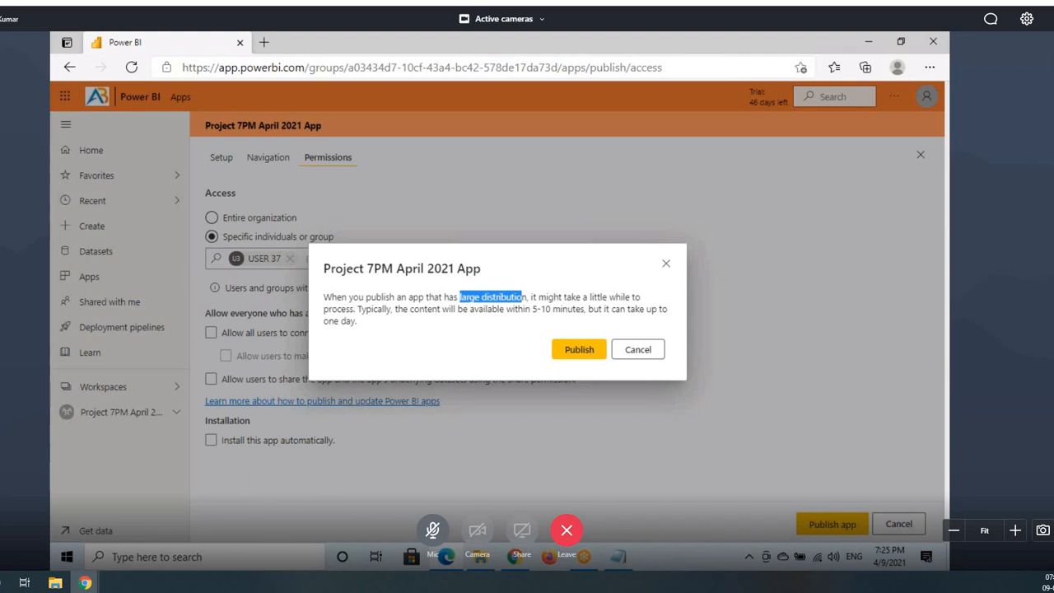
{"action": "key", "text": "ctrl+2"}
{"action": "left_click_drag", "start_coordinate": [218, 251], "coordinate": [298, 269]}
{"action": "left_click_drag", "start_coordinate": [267, 259], "coordinate": [292, 219]}
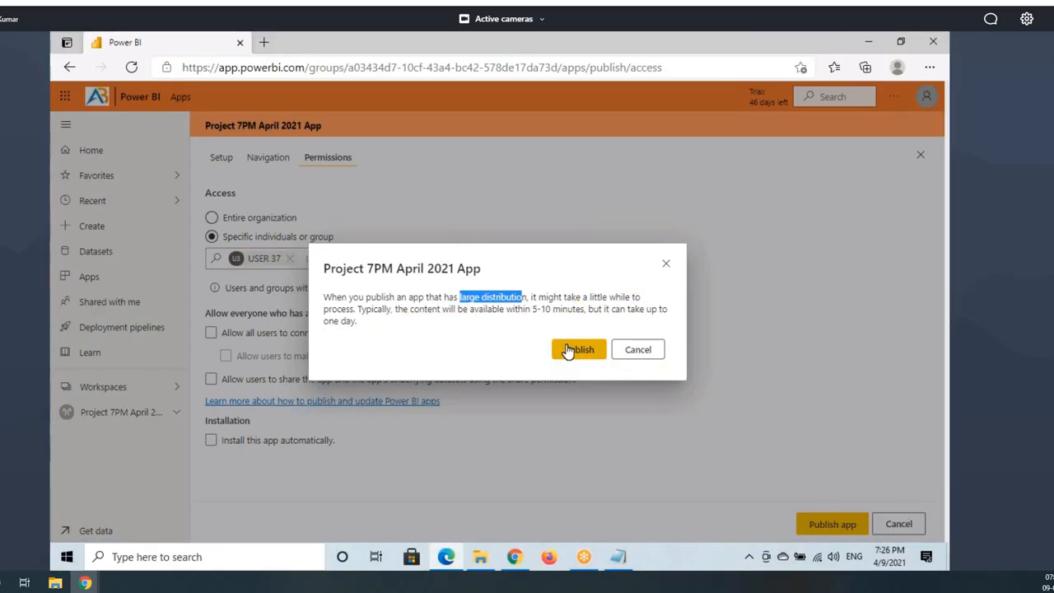
Step: Confirm Publish and close the Successfully published message
{"action": "left_click", "coordinate": [568, 351]}
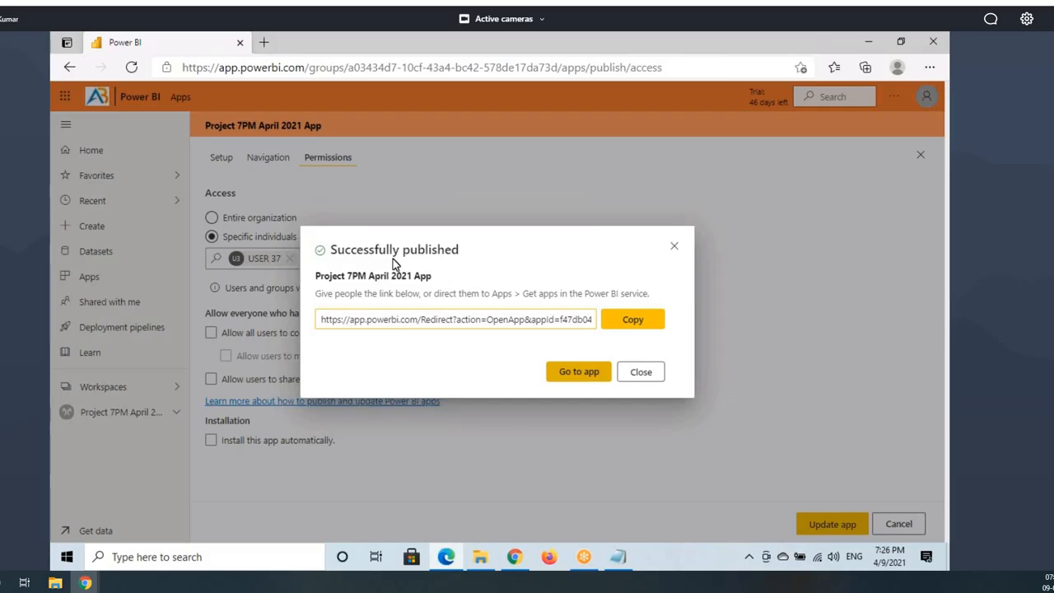
{"action": "left_click_drag", "start_coordinate": [329, 239], "coordinate": [483, 257]}
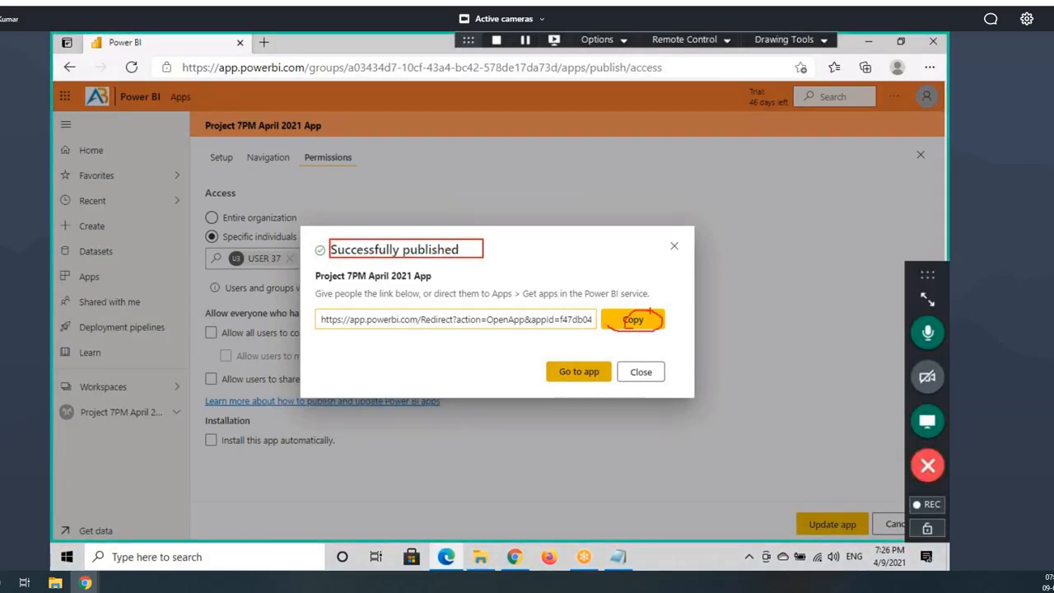
{"action": "left_click_drag", "start_coordinate": [651, 311], "coordinate": [737, 185]}
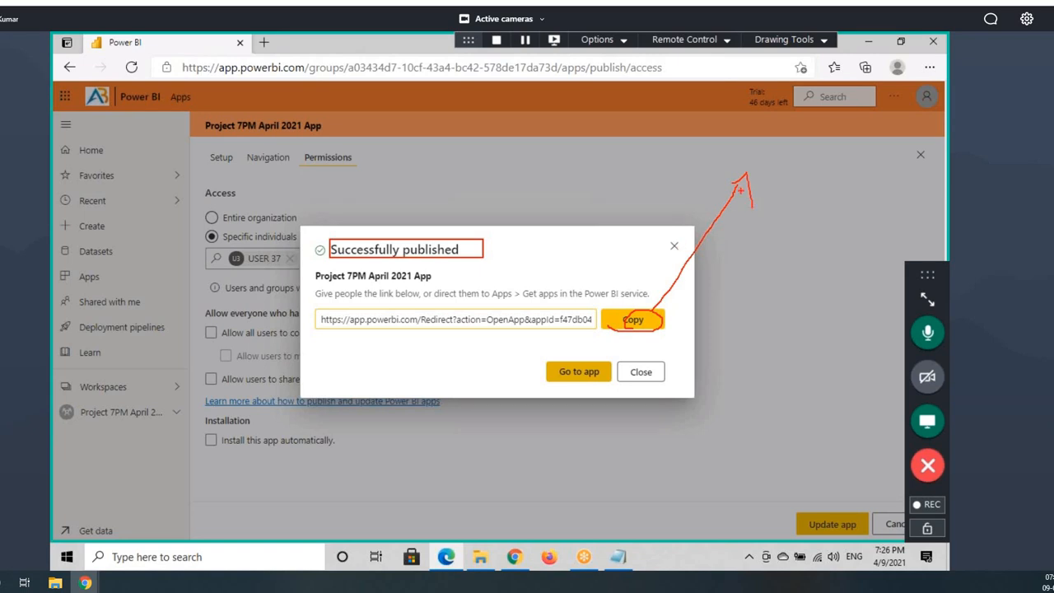
{"action": "key", "text": "Escape"}
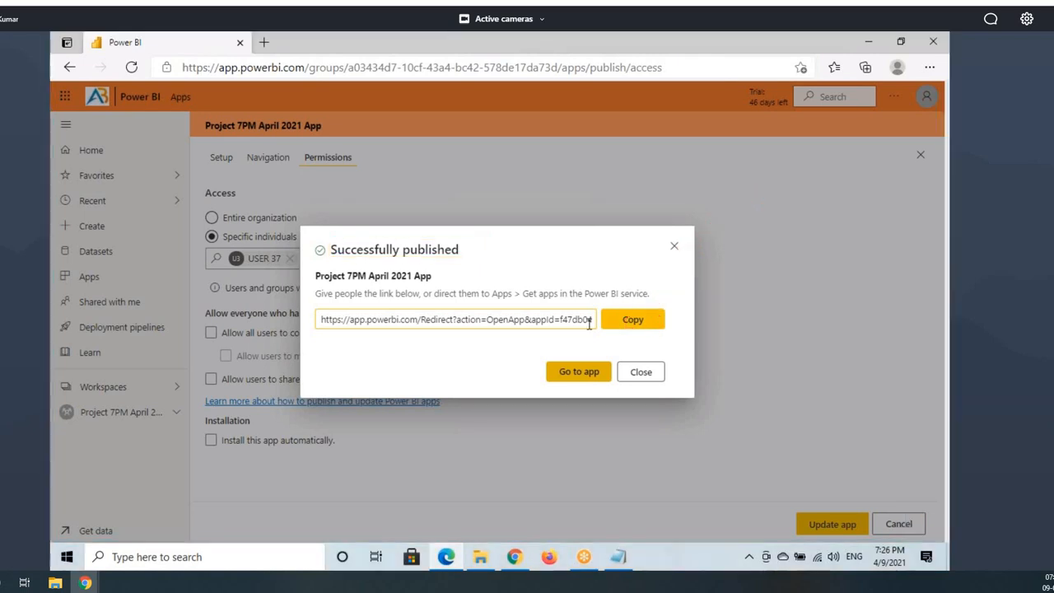
{"action": "left_click", "coordinate": [675, 246]}
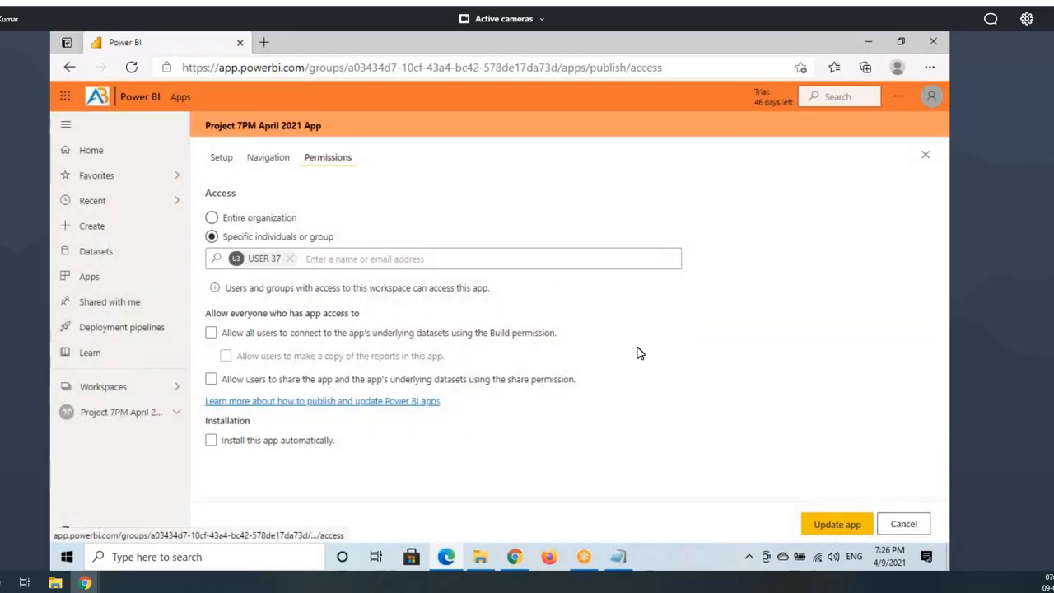
Step: From the Project 7PM April 2021 workspace, choose Update app and check the user listed under Permissions
{"action": "left_click", "coordinate": [114, 413]}
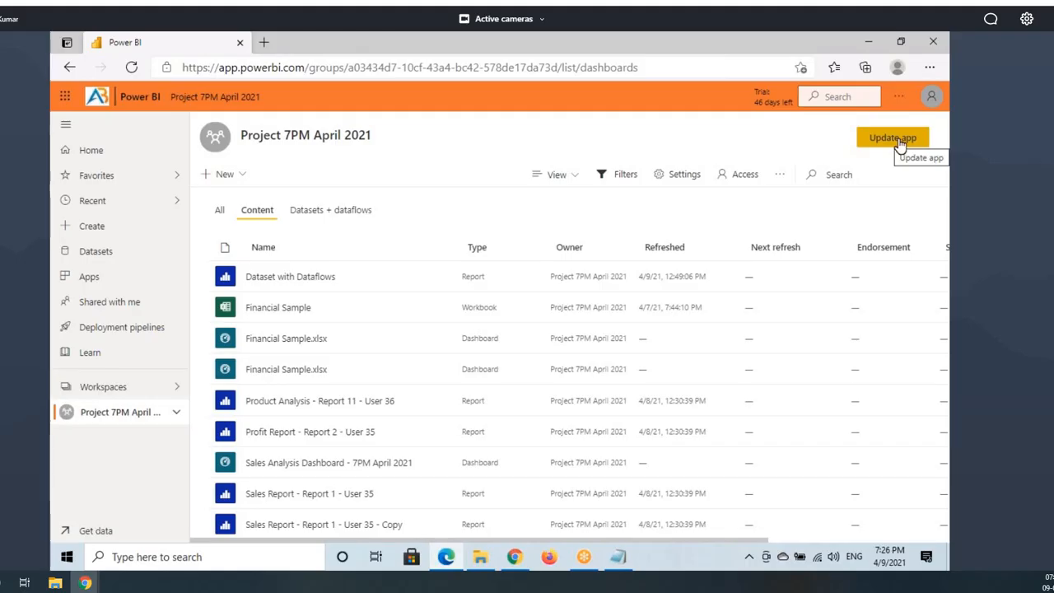
{"action": "key", "text": "ctrl+2"}
{"action": "left_click_drag", "start_coordinate": [860, 124], "coordinate": [934, 151]}
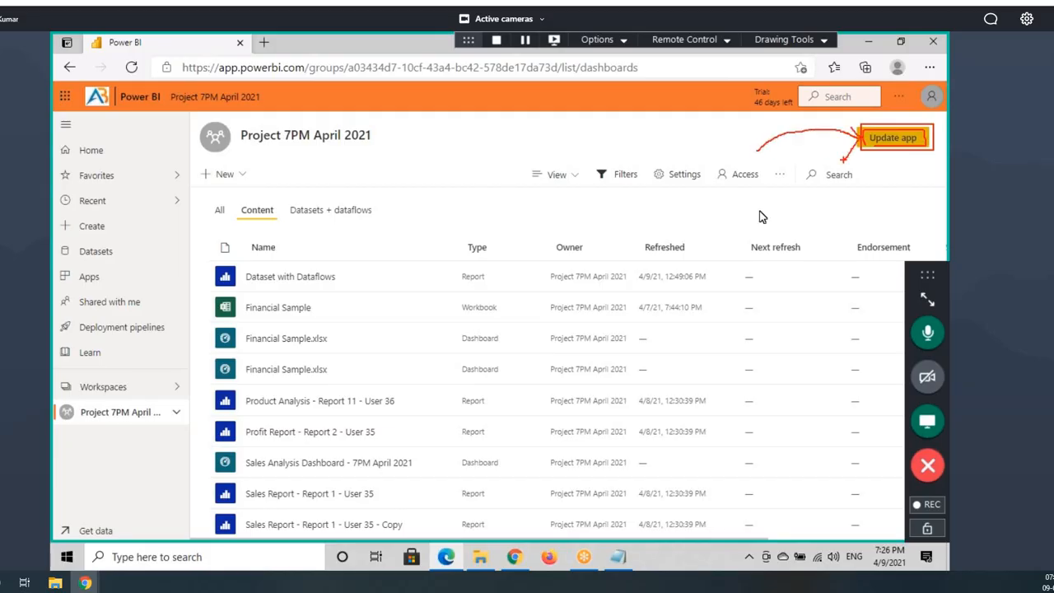
{"action": "key", "text": "ctrl+2"}
{"action": "left_click", "coordinate": [892, 137]}
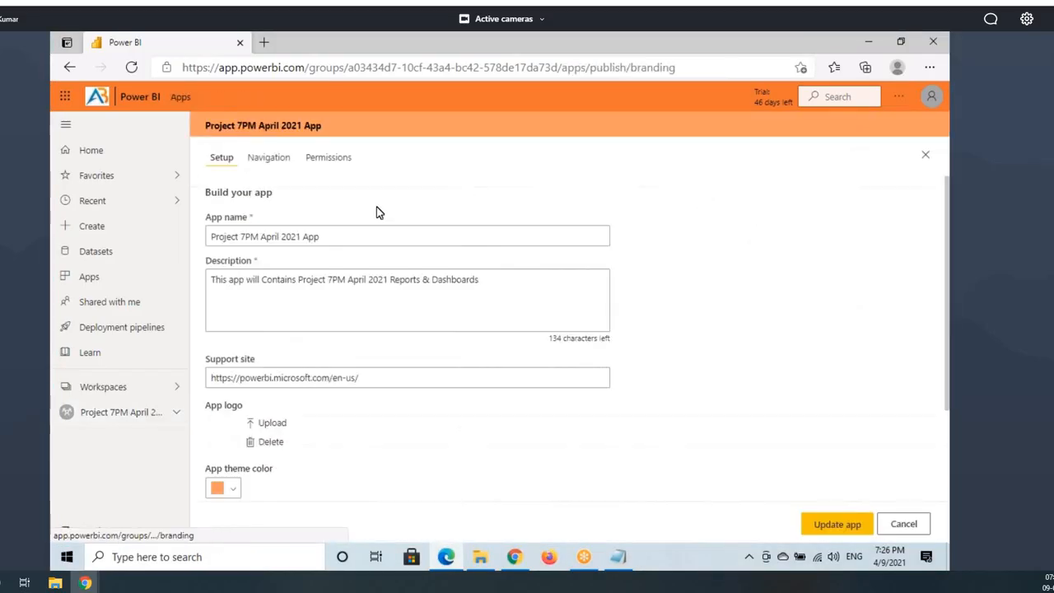
{"action": "left_click", "coordinate": [337, 157]}
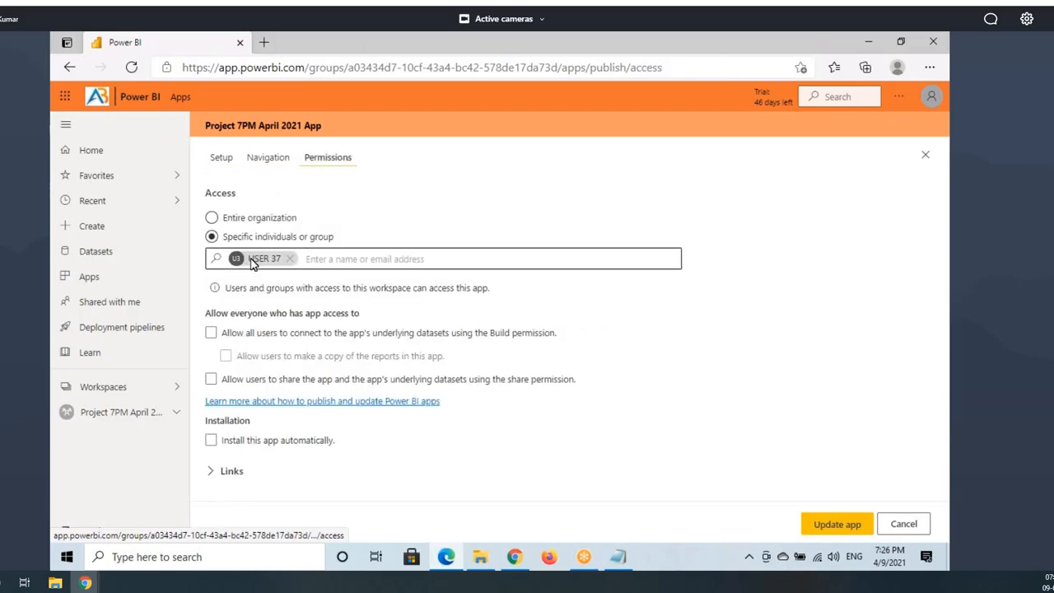
{"action": "left_click_drag", "start_coordinate": [248, 259], "coordinate": [284, 258]}
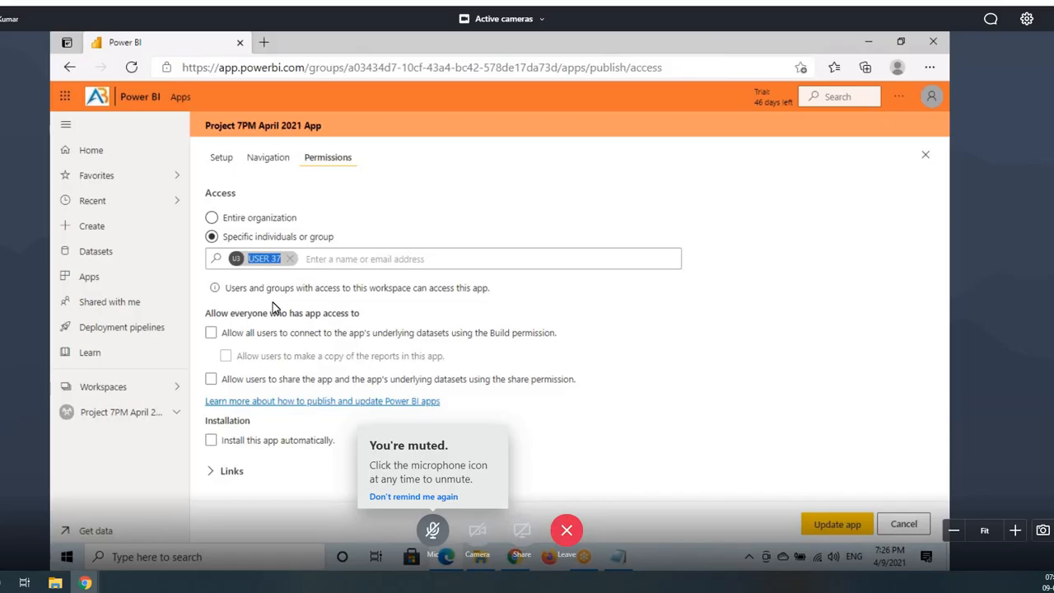
Step: Switch to Chrome, view the webmail shared-dashboard email, then the Power BI homepage tab
{"action": "left_click", "coordinate": [516, 556]}
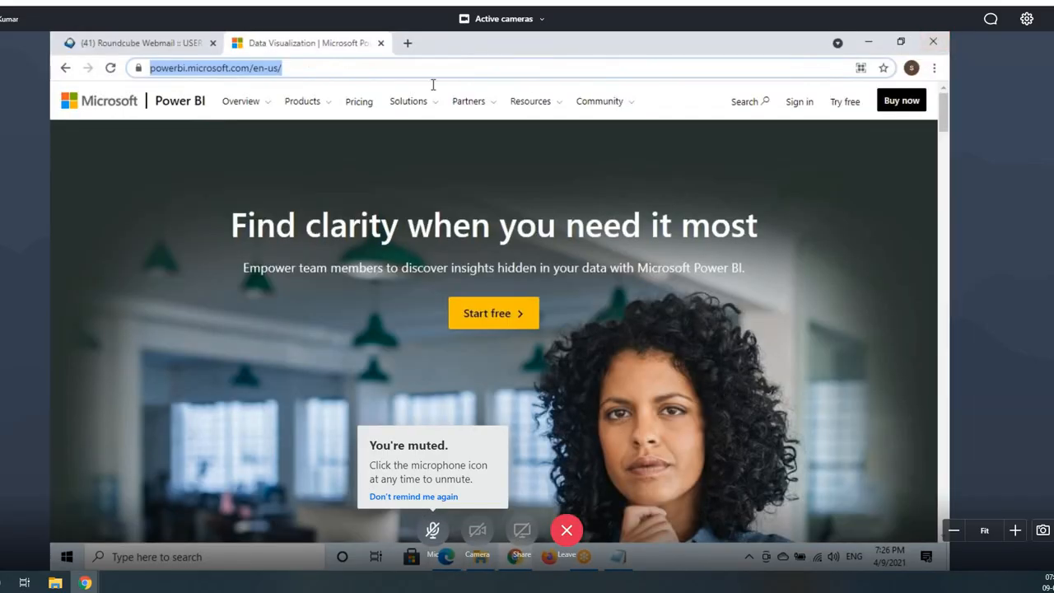
{"action": "left_click", "coordinate": [93, 40]}
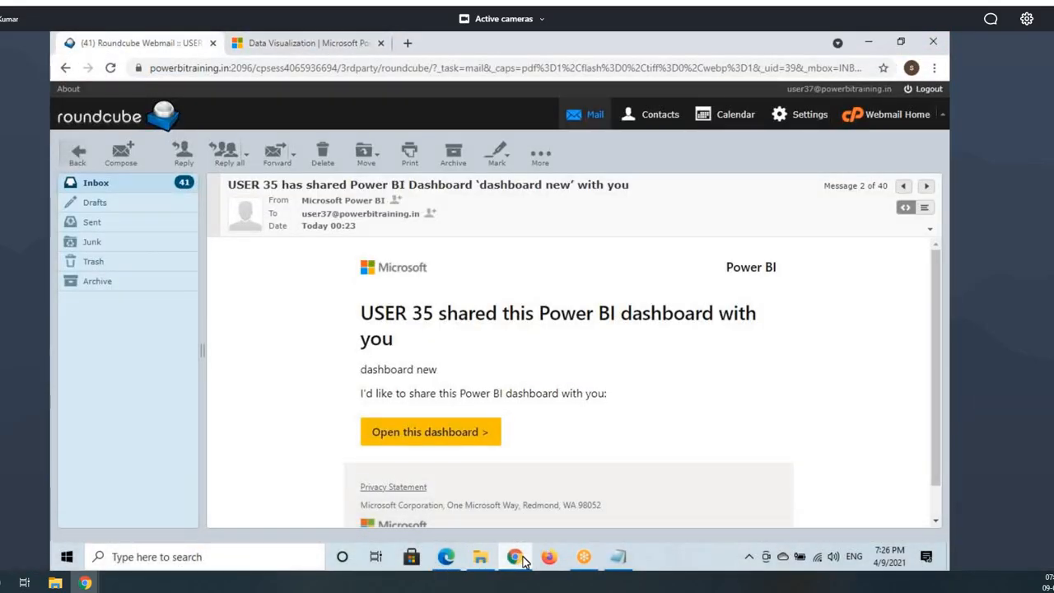
{"action": "left_click", "coordinate": [363, 46]}
Step: In a new tab, go to the Power BI service and open Shared with me, then Apps
{"action": "left_click", "coordinate": [406, 51]}
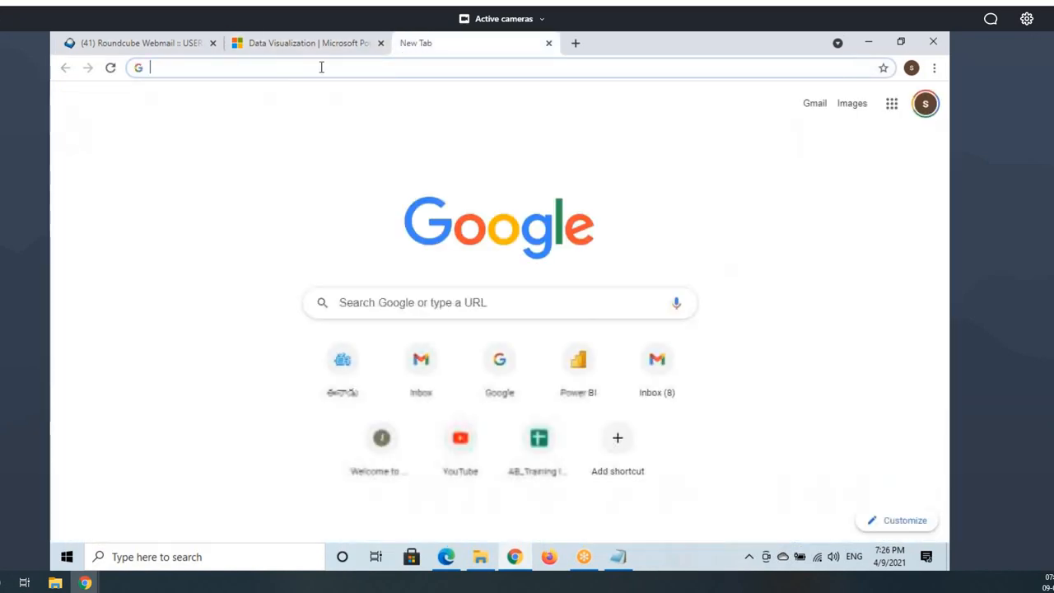
{"action": "left_click", "coordinate": [321, 68]}
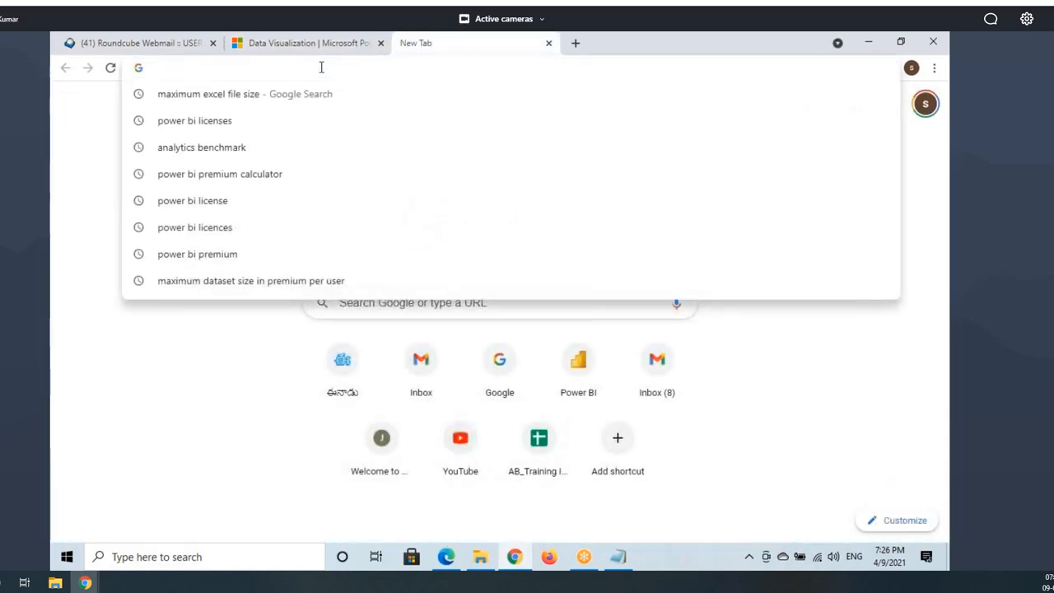
{"action": "type", "text": "a"}
{"action": "key", "text": "Return"}
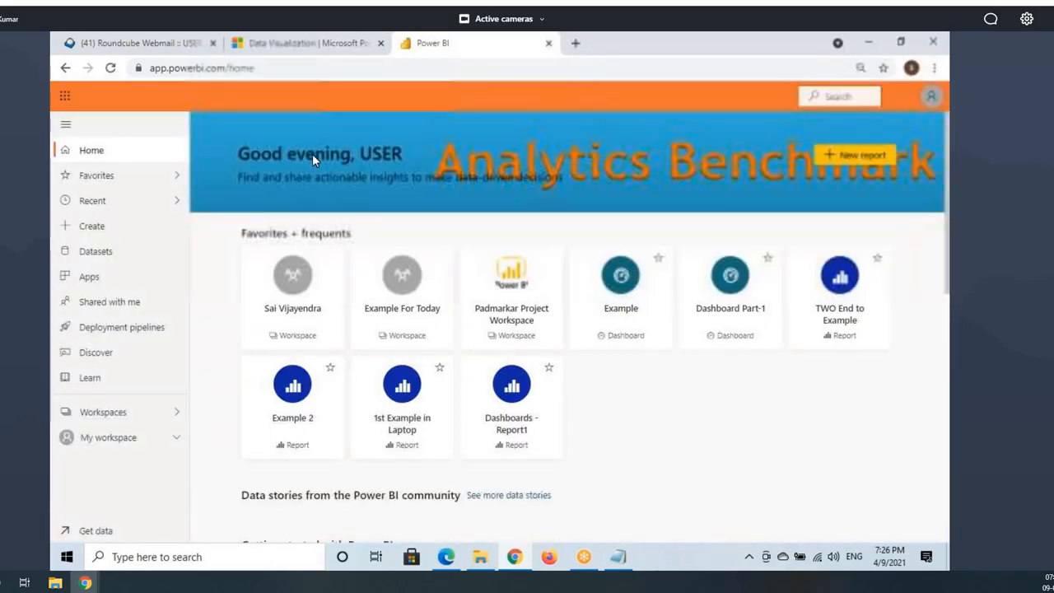
{"action": "left_click", "coordinate": [136, 310]}
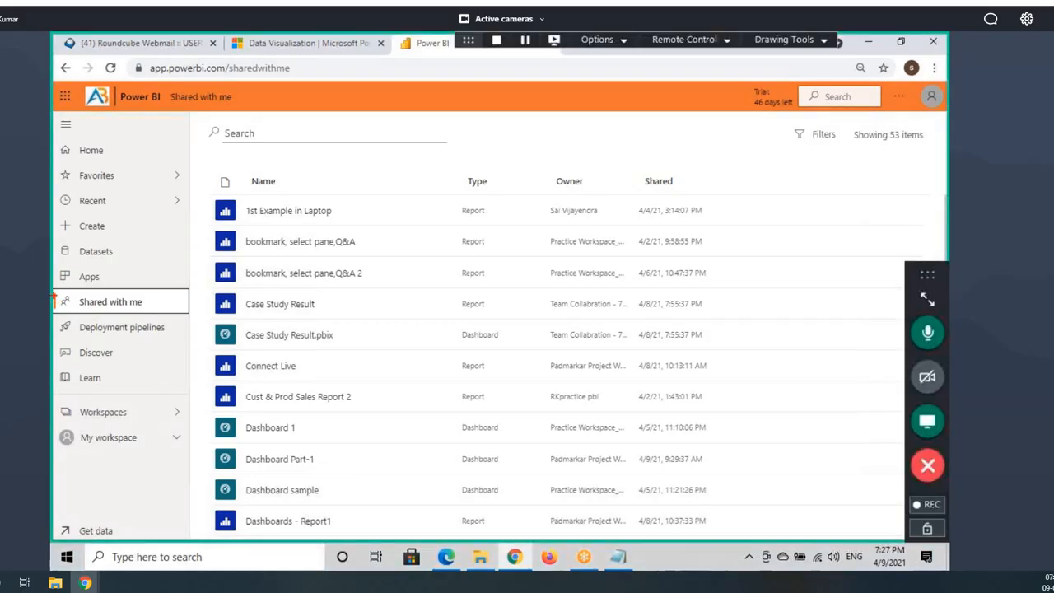
{"action": "left_click_drag", "start_coordinate": [54, 294], "coordinate": [153, 313]}
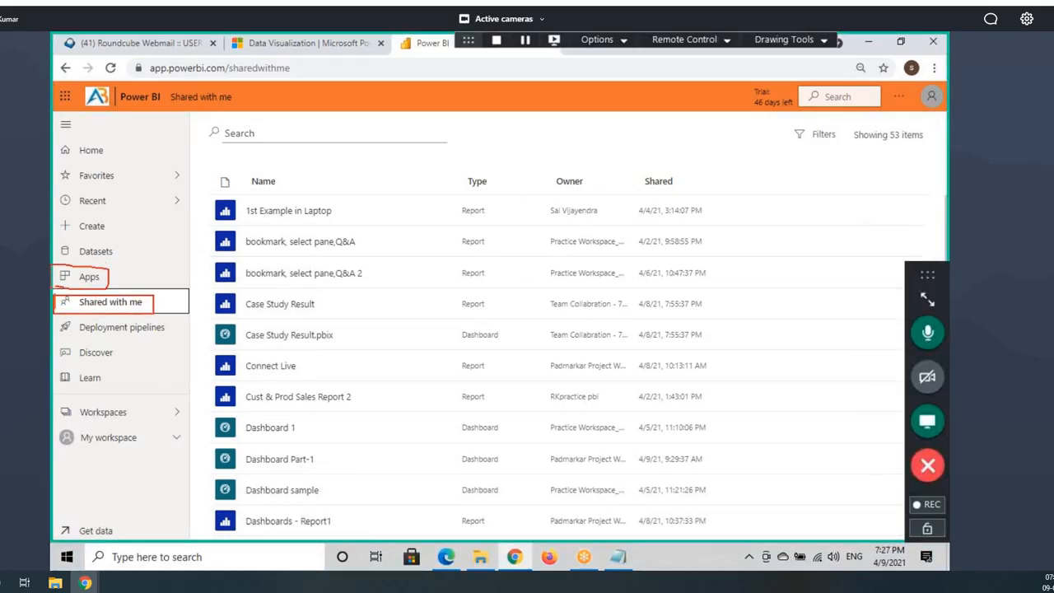
{"action": "left_click", "coordinate": [87, 278]}
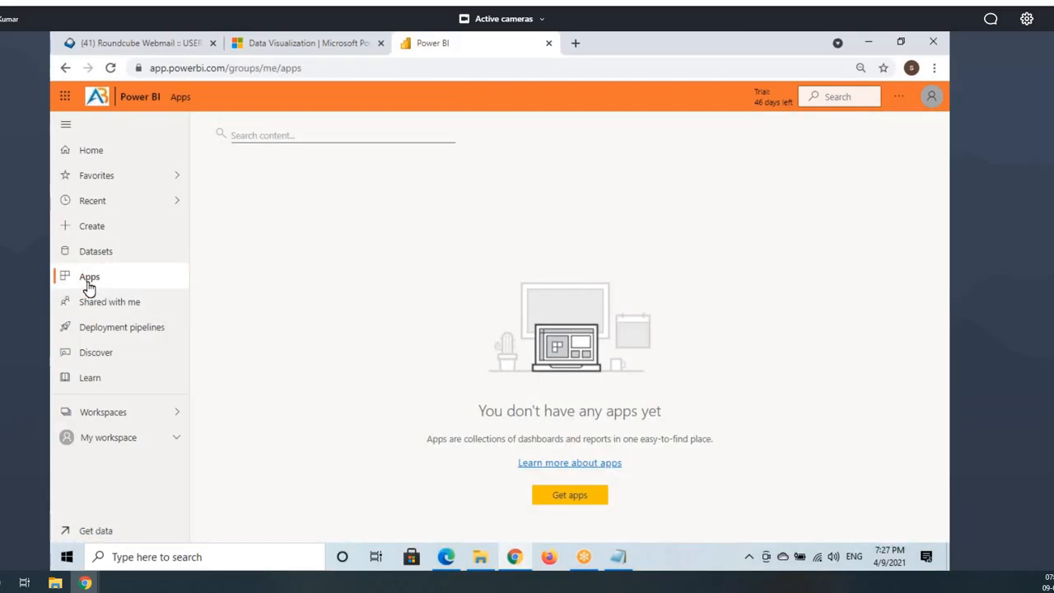
Step: Mark up the installed apps page and check which account is signed in
{"action": "key", "text": "ctrl+2"}
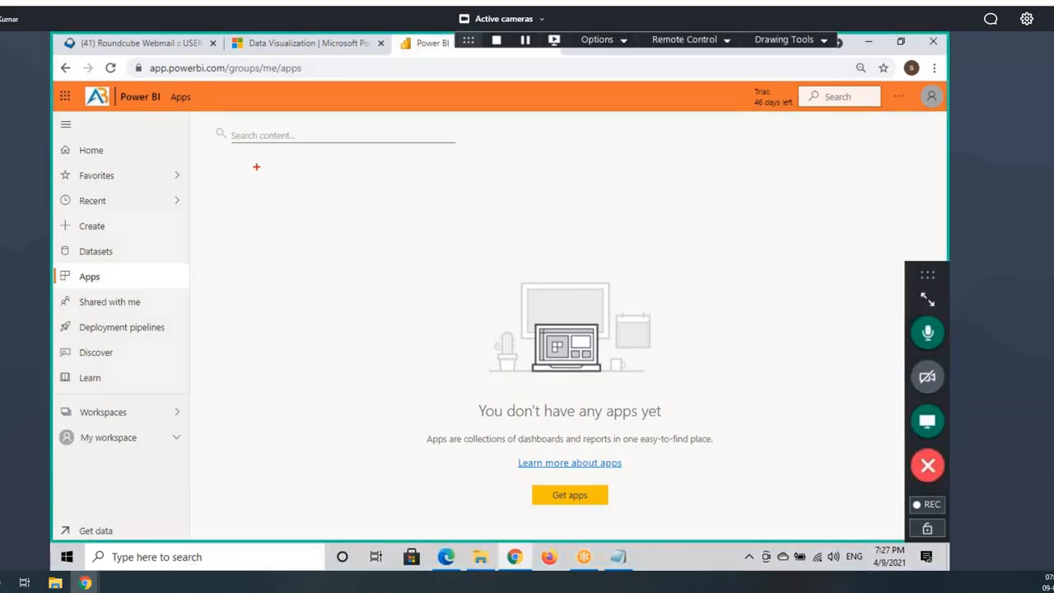
{"action": "mouse_move", "coordinate": [240, 151]}
{"action": "left_mouse_down"}
{"action": "mouse_move", "coordinate": [329, 191]}
{"action": "mouse_move", "coordinate": [666, 280]}
{"action": "mouse_move", "coordinate": [832, 338]}
{"action": "mouse_move", "coordinate": [868, 406]}
{"action": "mouse_move", "coordinate": [867, 390]}
{"action": "left_mouse_up"}
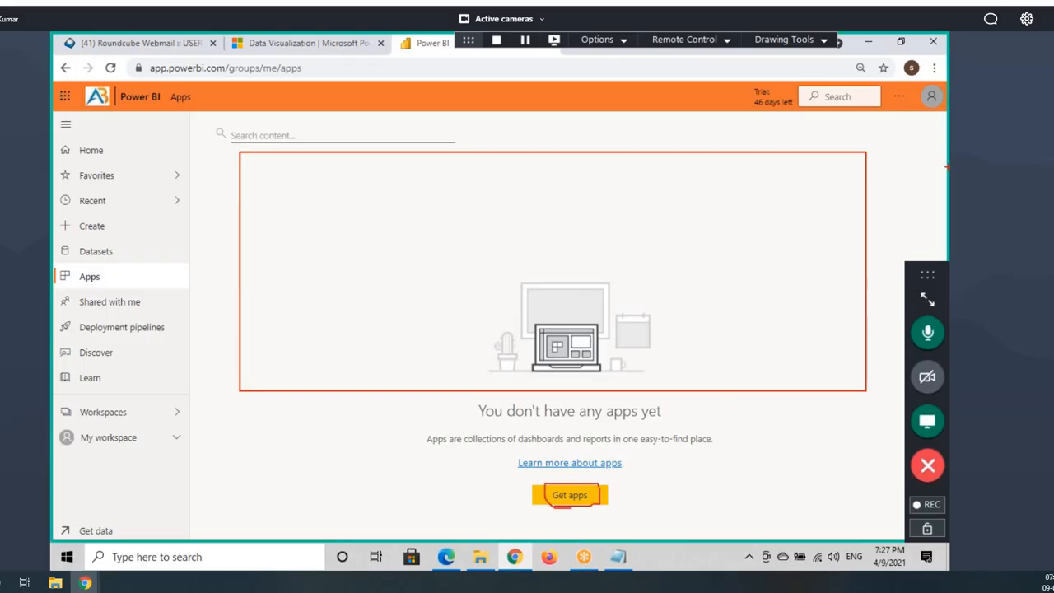
{"action": "key", "text": "Escape"}
{"action": "left_click", "coordinate": [932, 102]}
{"action": "left_click_drag", "start_coordinate": [810, 138], "coordinate": [891, 139]}
{"action": "left_click", "coordinate": [644, 455]}
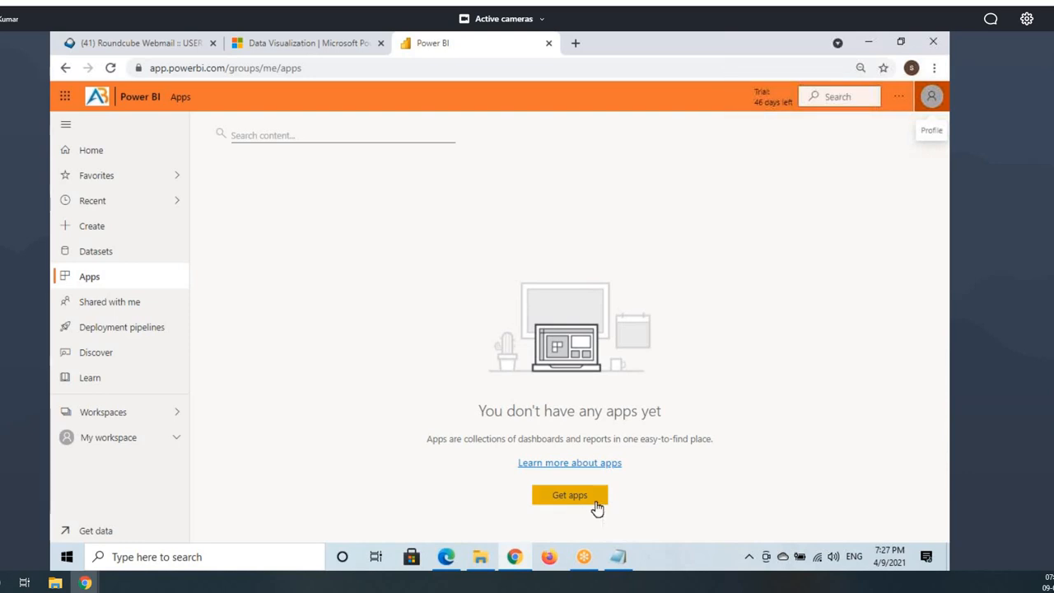
{"action": "left_click_drag", "start_coordinate": [543, 487], "coordinate": [631, 510]}
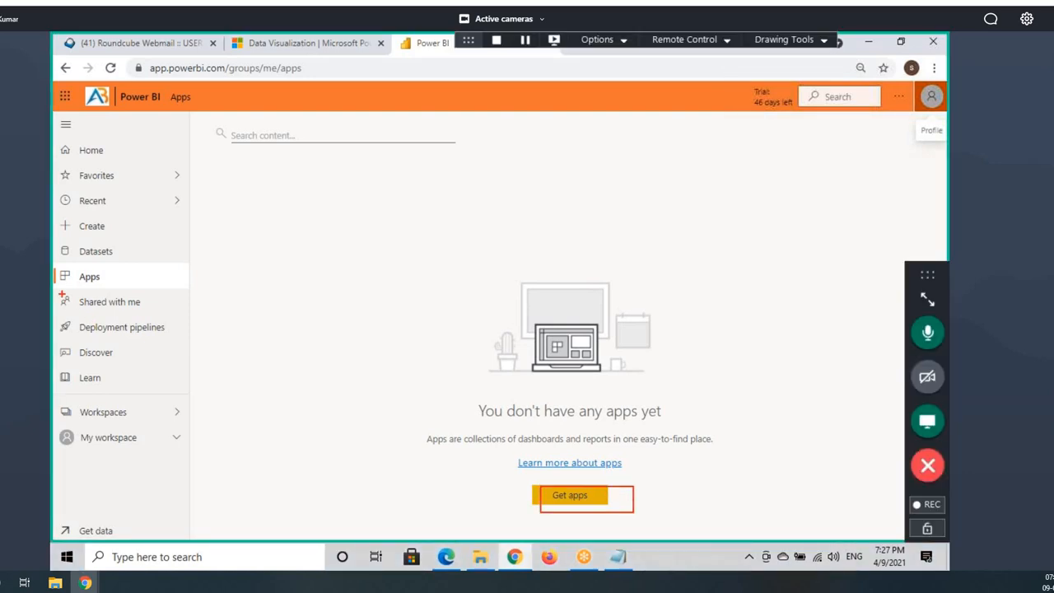
{"action": "left_click_drag", "start_coordinate": [55, 270], "coordinate": [150, 288]}
{"action": "left_click_drag", "start_coordinate": [240, 167], "coordinate": [393, 243]}
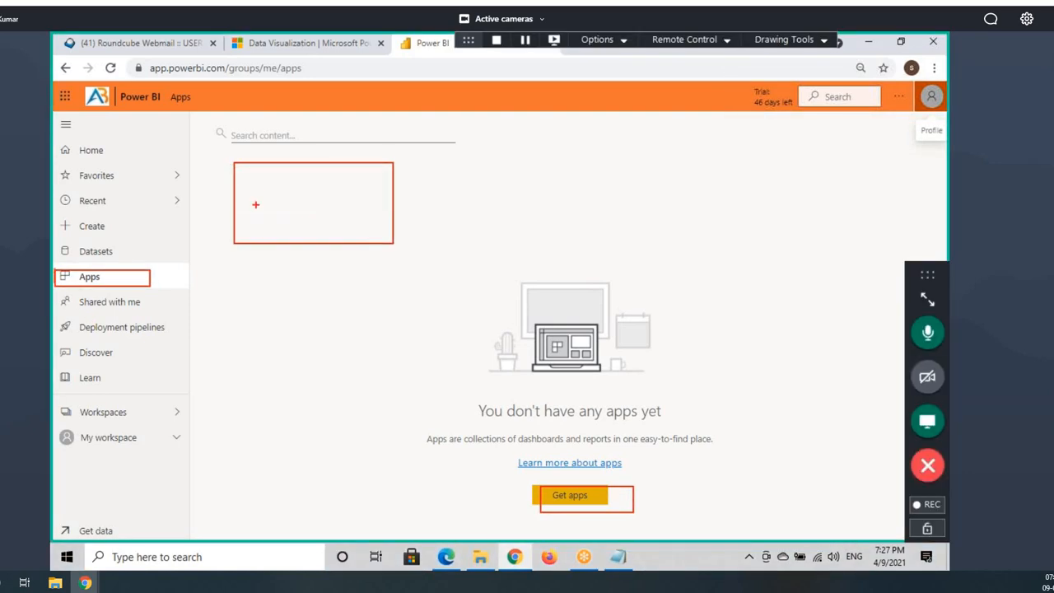
{"action": "left_click_drag", "start_coordinate": [255, 206], "coordinate": [316, 169]}
{"action": "left_click_drag", "start_coordinate": [565, 486], "coordinate": [599, 495]}
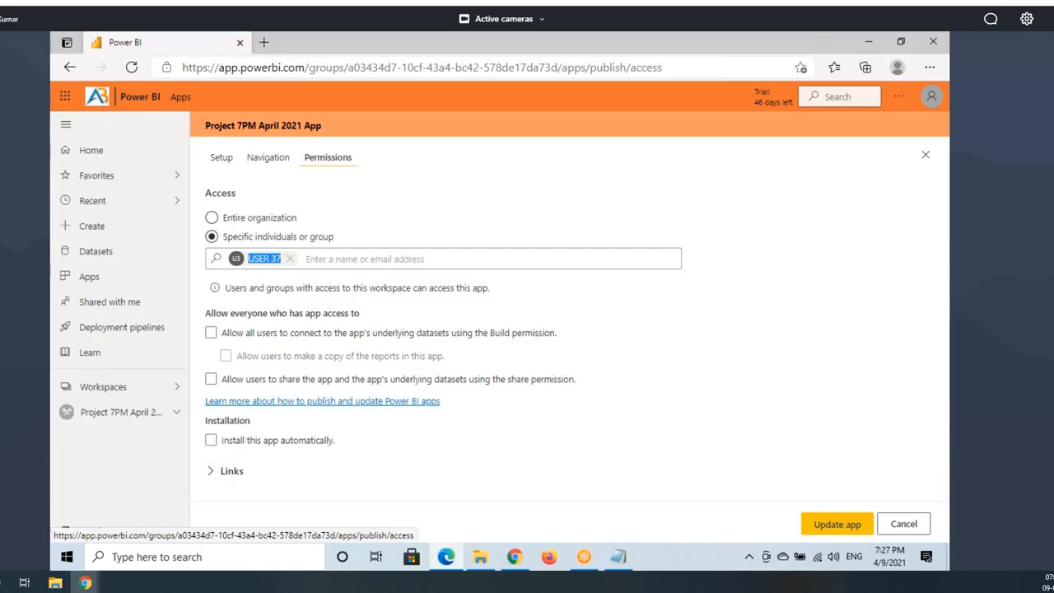
Step: In the app user's browser, open the Get apps catalogue and find the Project 7PM April 2021 App
{"action": "key", "text": "ctrl+2"}
{"action": "mouse_move", "coordinate": [192, 430]}
{"action": "left_mouse_down"}
{"action": "mouse_move", "coordinate": [347, 453]}
{"action": "mouse_move", "coordinate": [444, 408]}
{"action": "left_mouse_up"}
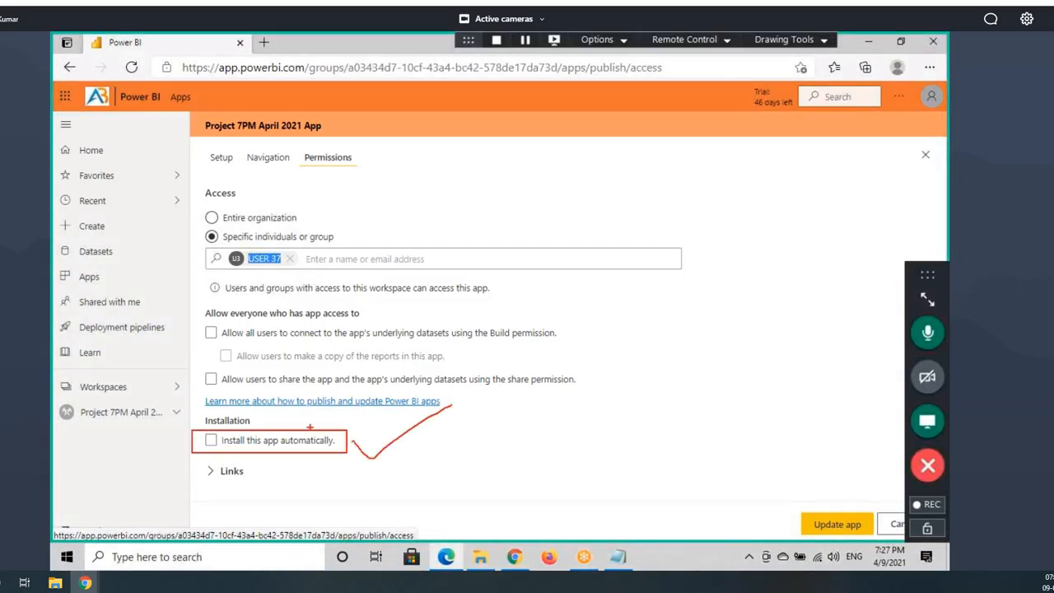
{"action": "key", "text": "Escape"}
{"action": "left_click", "coordinate": [515, 559]}
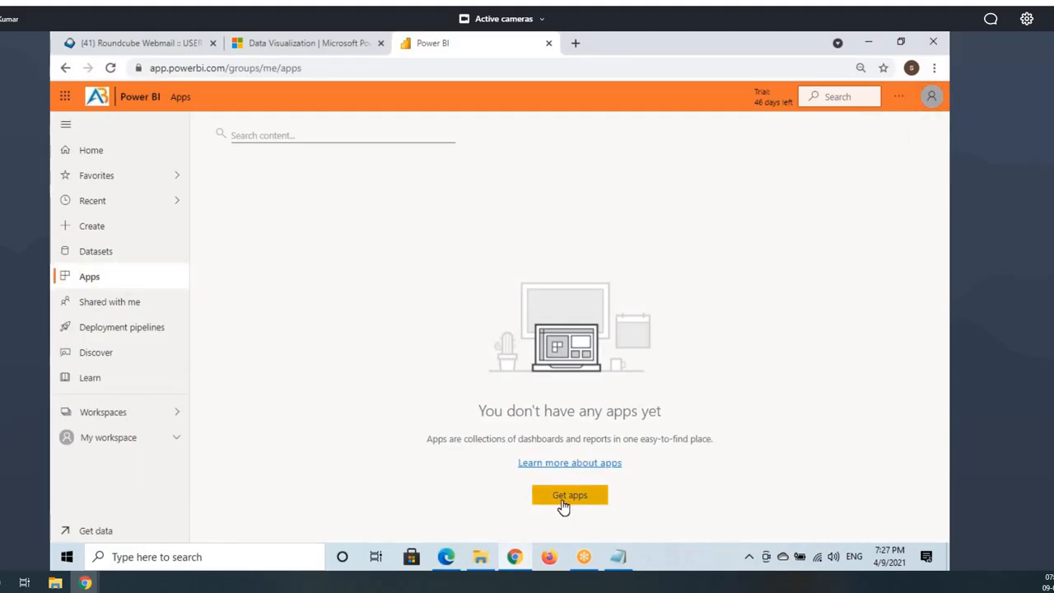
{"action": "left_click", "coordinate": [570, 496]}
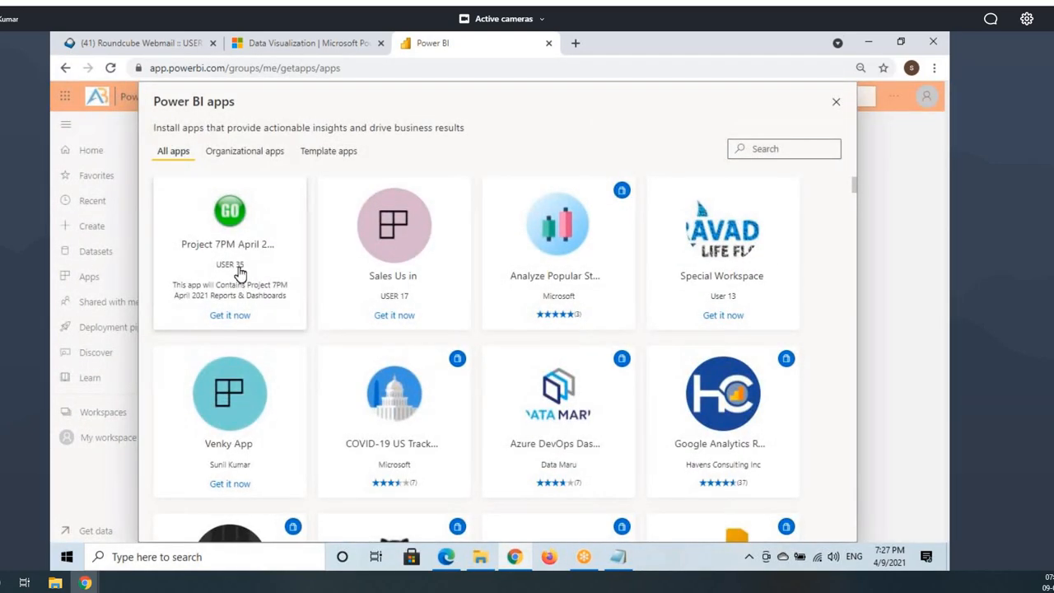
{"action": "key", "text": "ctrl+shift+d"}
{"action": "left_click_drag", "start_coordinate": [163, 238], "coordinate": [289, 254]}
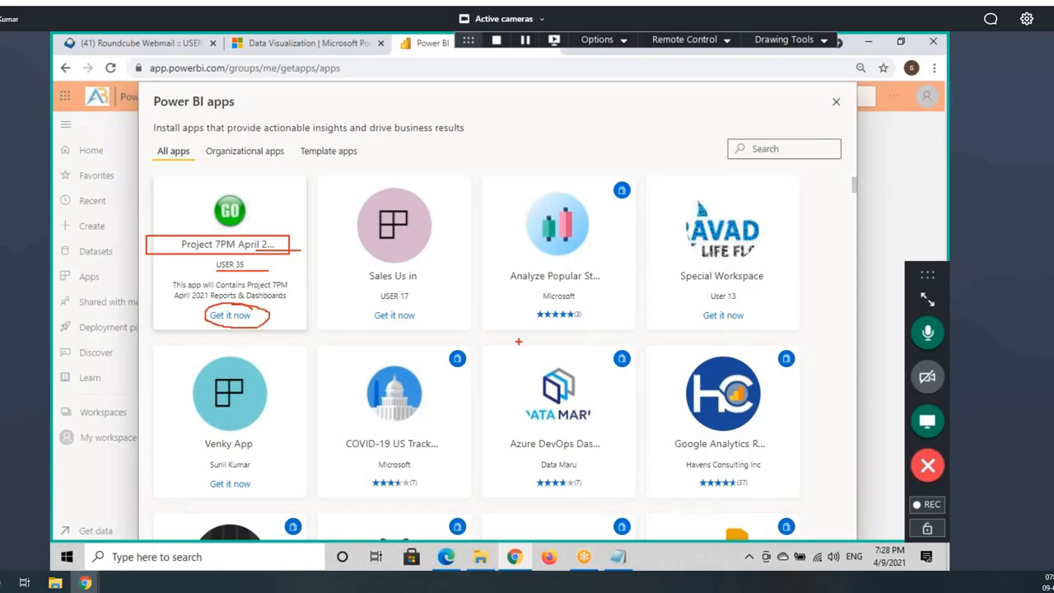
{"action": "key", "text": "Escape"}
{"action": "scroll", "coordinate": [520, 420], "scroll_direction": "down", "scroll_amount": 10}
{"action": "scroll", "coordinate": [461, 396], "scroll_direction": "up", "scroll_amount": 5}
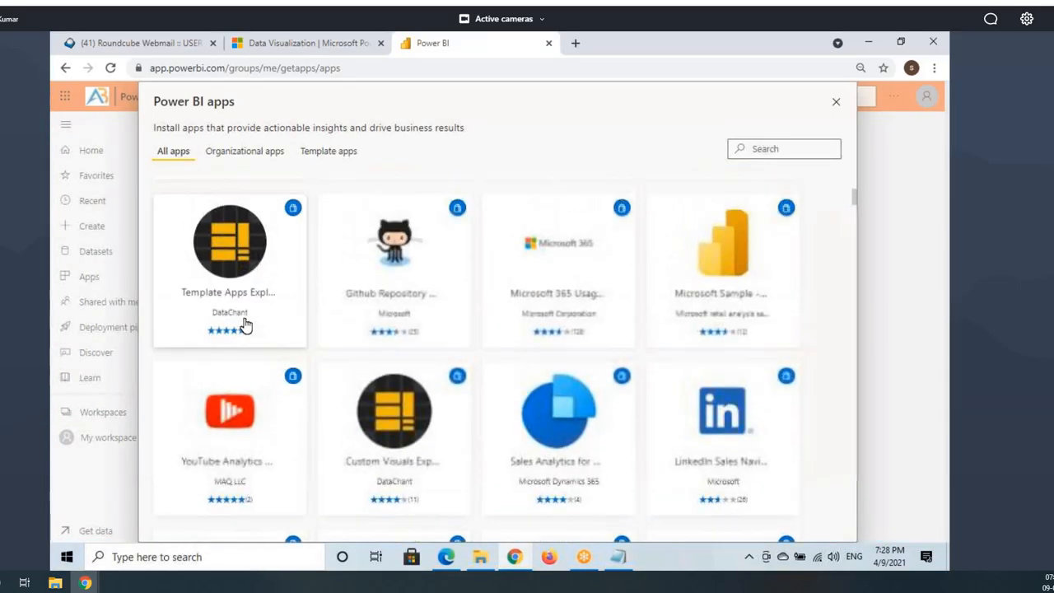
{"action": "scroll", "coordinate": [245, 326], "scroll_direction": "up", "scroll_amount": 3}
Step: Install the Project 7PM April 2021 App and open it from the Apps list
{"action": "left_click", "coordinate": [223, 323]}
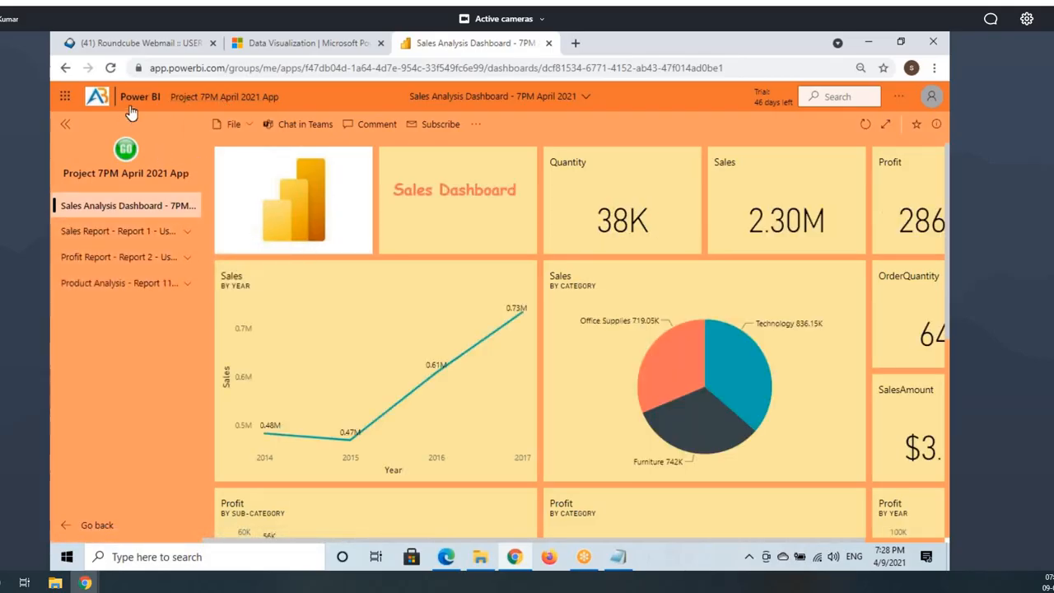
{"action": "left_click", "coordinate": [83, 527]}
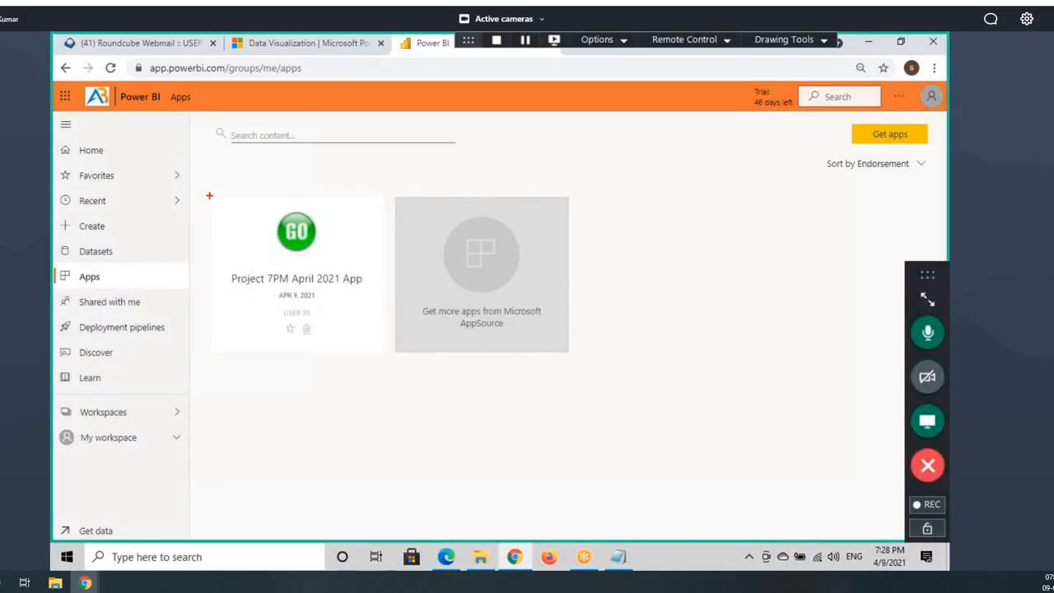
{"action": "mouse_move", "coordinate": [209, 195]}
{"action": "left_mouse_down"}
{"action": "mouse_move", "coordinate": [331, 326]}
{"action": "mouse_move", "coordinate": [392, 354]}
{"action": "left_mouse_up"}
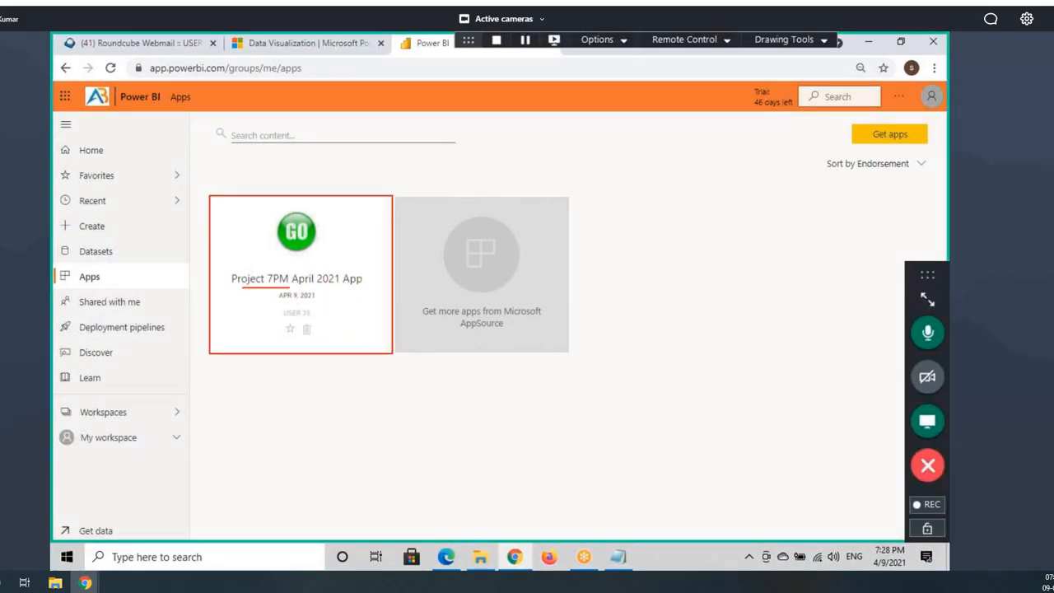
{"action": "left_click", "coordinate": [294, 231]}
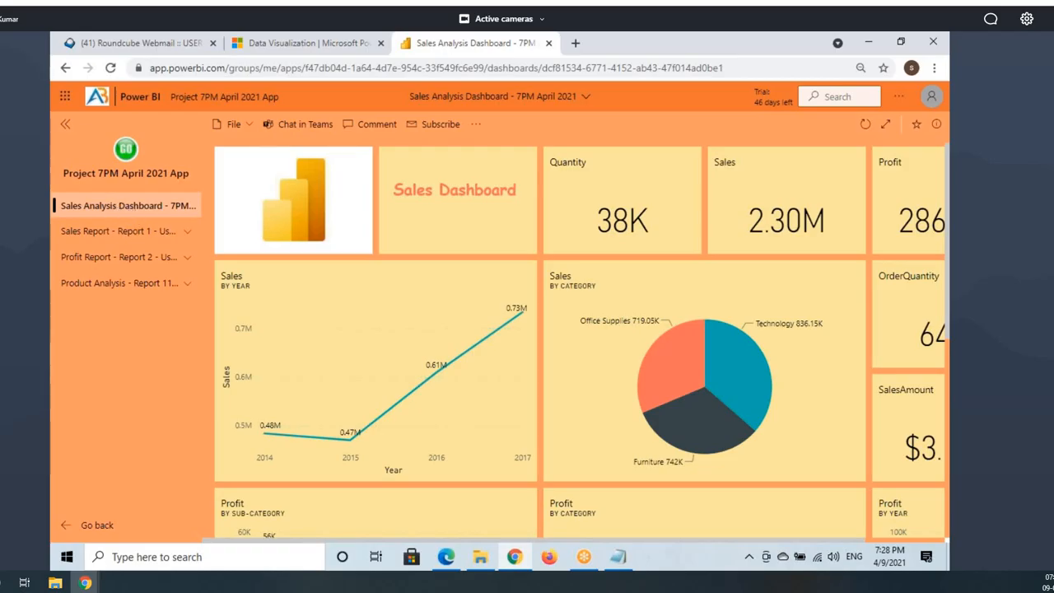
Step: Highlight the app's navigation items and bring up Sales Report – Report 1
{"action": "key", "text": "ctrl+2"}
{"action": "left_click_drag", "start_coordinate": [51, 195], "coordinate": [215, 217]}
{"action": "left_click_drag", "start_coordinate": [61, 243], "coordinate": [204, 243]}
{"action": "left_click_drag", "start_coordinate": [76, 266], "coordinate": [178, 263]}
{"action": "left_click_drag", "start_coordinate": [87, 298], "coordinate": [181, 294]}
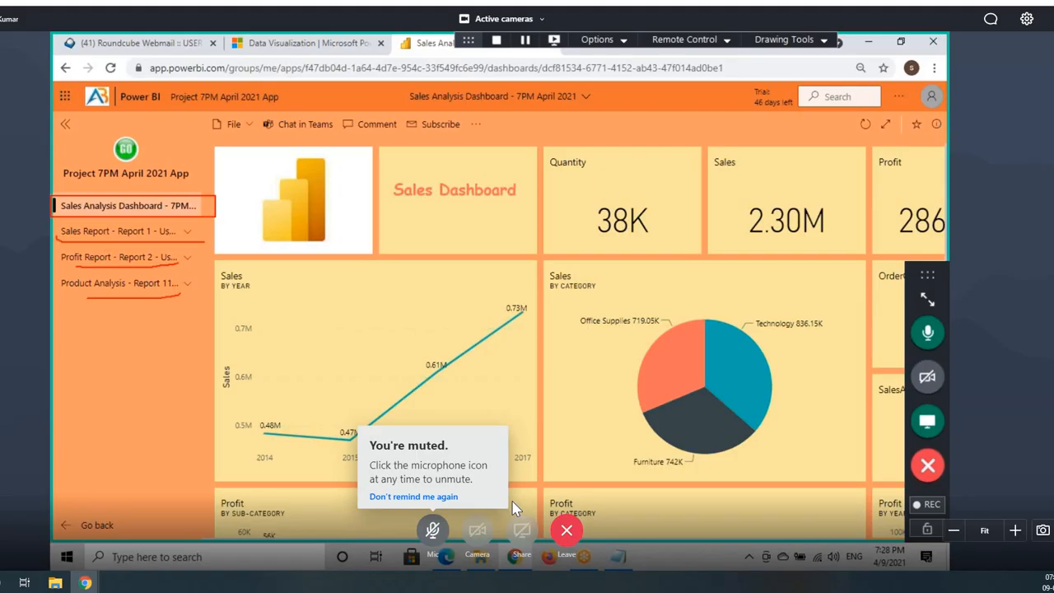
{"action": "mouse_move", "coordinate": [115, 233]}
{"action": "left_mouse_down"}
{"action": "mouse_move", "coordinate": [93, 242]}
{"action": "mouse_move", "coordinate": [115, 237]}
{"action": "left_mouse_up"}
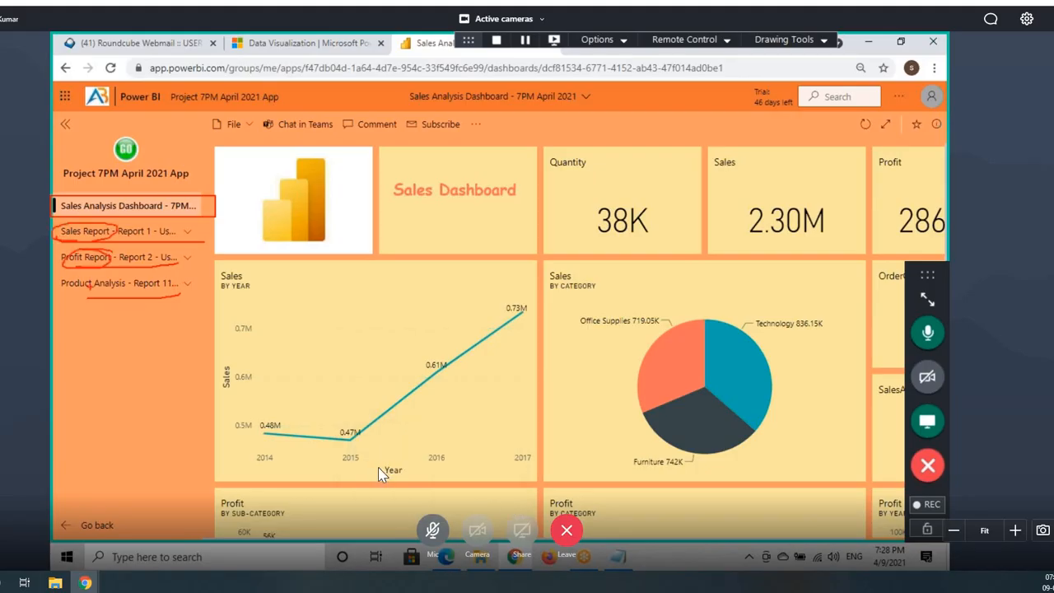
{"action": "left_click_drag", "start_coordinate": [66, 274], "coordinate": [124, 285]}
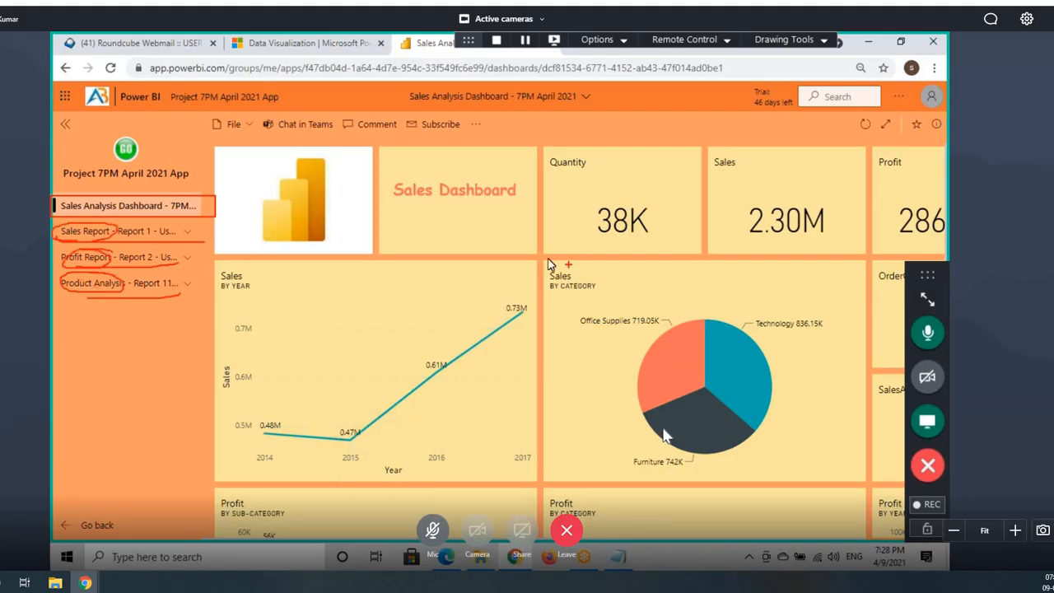
{"action": "key", "text": "Escape"}
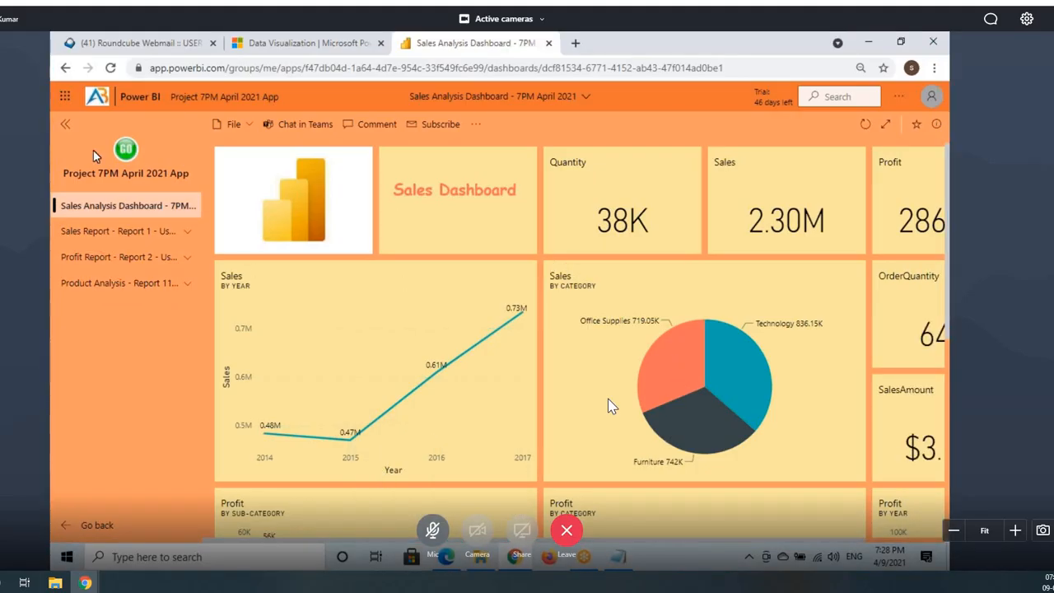
{"action": "left_click", "coordinate": [889, 125]}
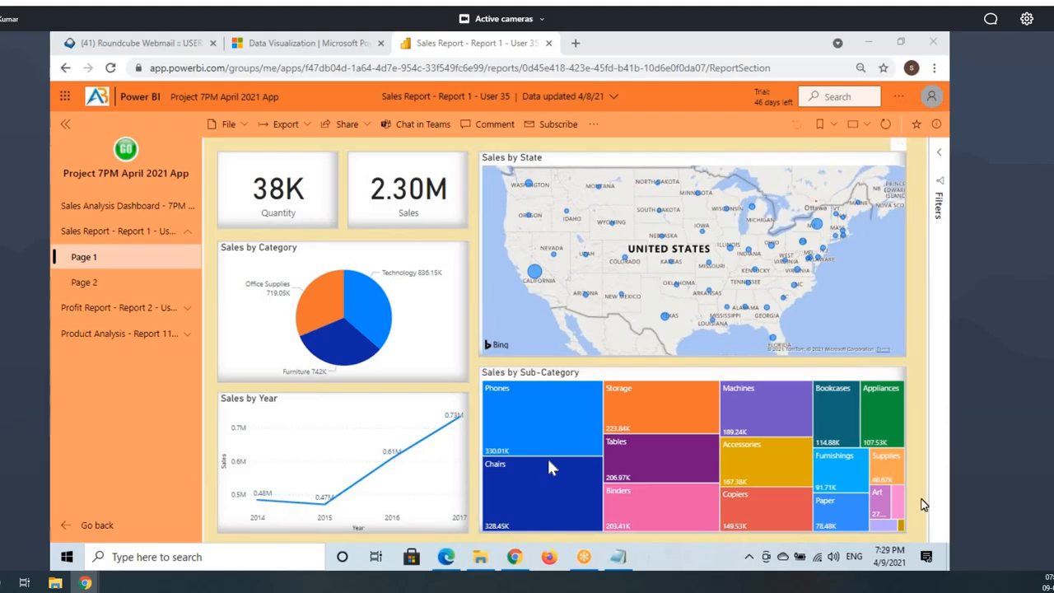
Step: In the owner's browser, open Manage permissions for the Sales Dataset in the Project 7PM workspace
{"action": "left_click", "coordinate": [443, 558]}
{"action": "left_click", "coordinate": [105, 419]}
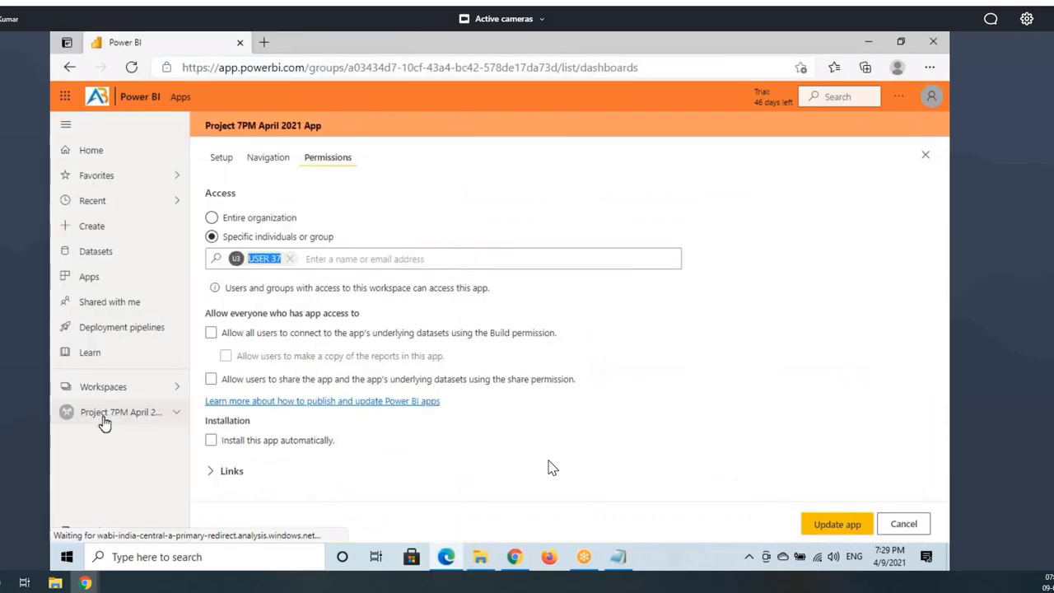
{"action": "left_click", "coordinate": [331, 210]}
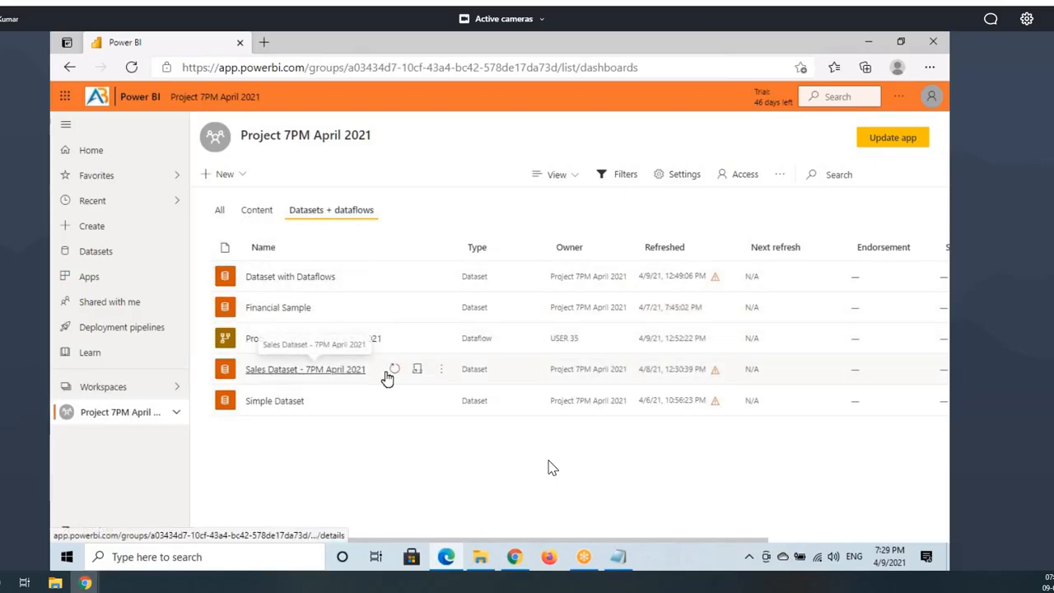
{"action": "left_click", "coordinate": [441, 370]}
{"action": "scroll", "coordinate": [477, 486], "scroll_direction": "down", "scroll_amount": 1}
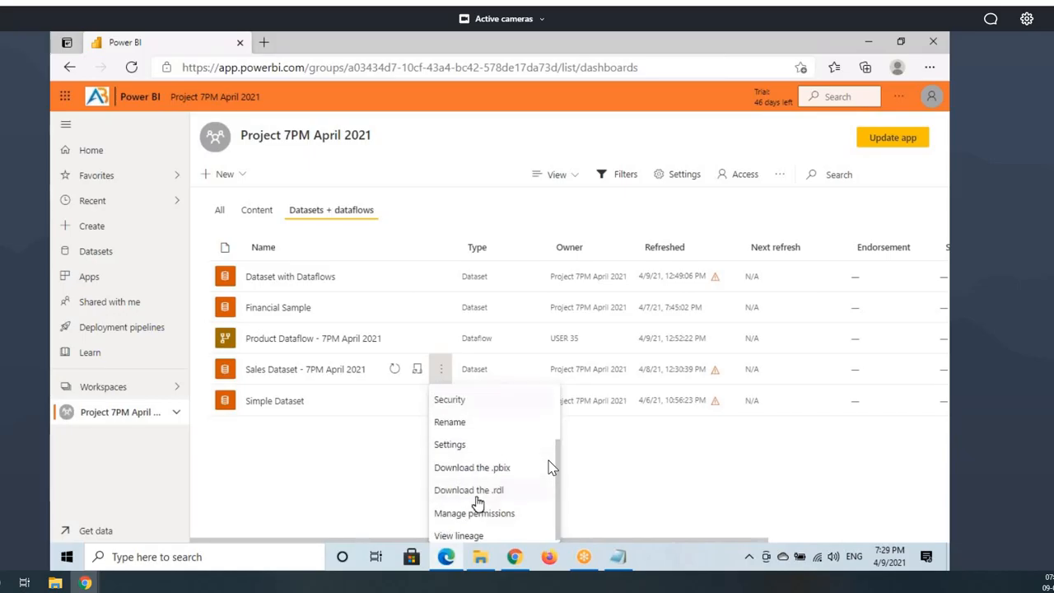
{"action": "left_click", "coordinate": [471, 514]}
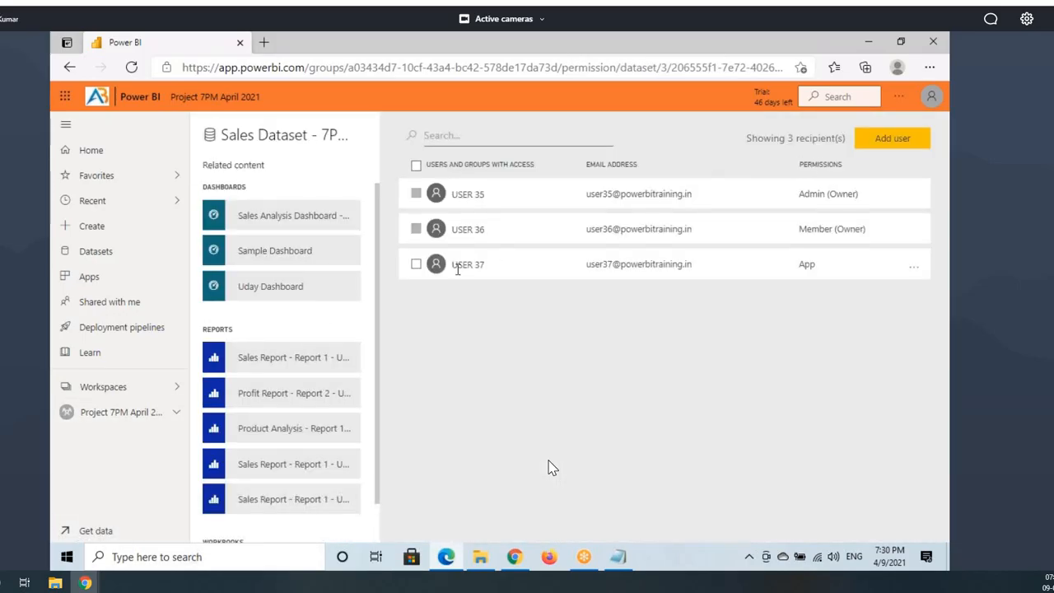
Step: Highlight the third recipient and their App-only permission on the Sales Dataset
{"action": "triple_click", "coordinate": [458, 269]}
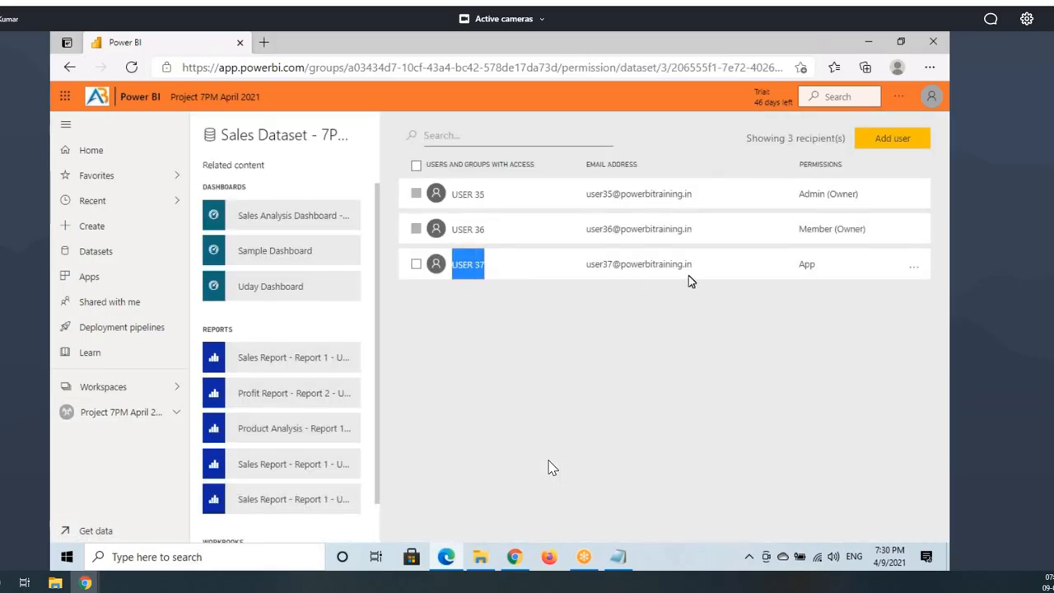
{"action": "mouse_move", "coordinate": [799, 265]}
{"action": "left_mouse_down"}
{"action": "mouse_move", "coordinate": [824, 263]}
{"action": "mouse_move", "coordinate": [810, 267]}
{"action": "left_mouse_up"}
{"action": "left_click", "coordinate": [800, 265]}
{"action": "left_click", "coordinate": [819, 264]}
{"action": "double_click", "coordinate": [797, 265]}
{"action": "left_click", "coordinate": [796, 259]}
{"action": "left_click_drag", "start_coordinate": [807, 267], "coordinate": [804, 268]}
{"action": "left_click", "coordinate": [831, 264]}
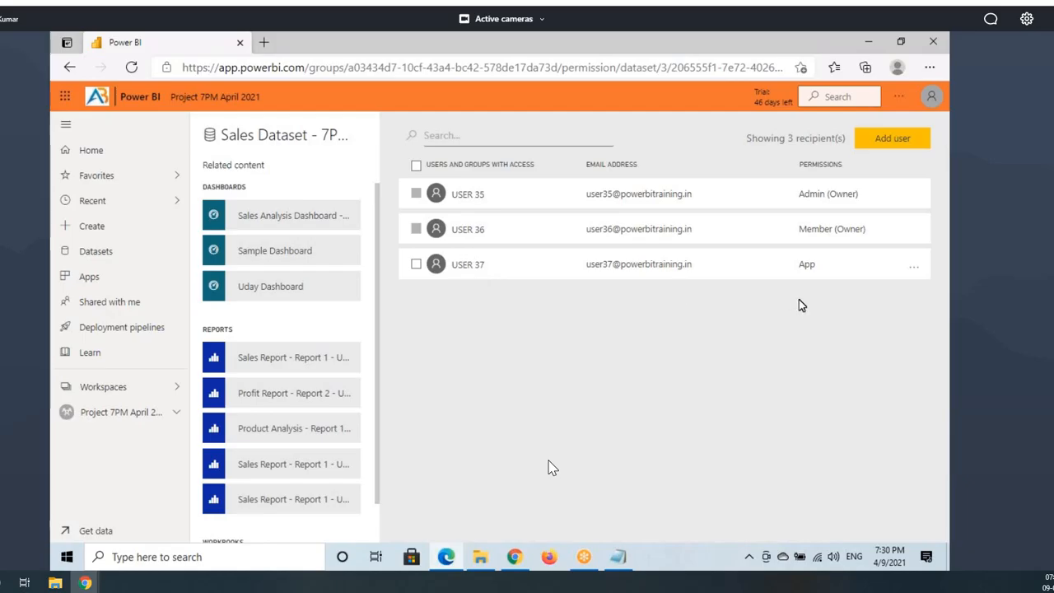
Step: Inspect the user's Add reshare and Add build options without changing them, then return to the workspace
{"action": "left_click", "coordinate": [914, 267]}
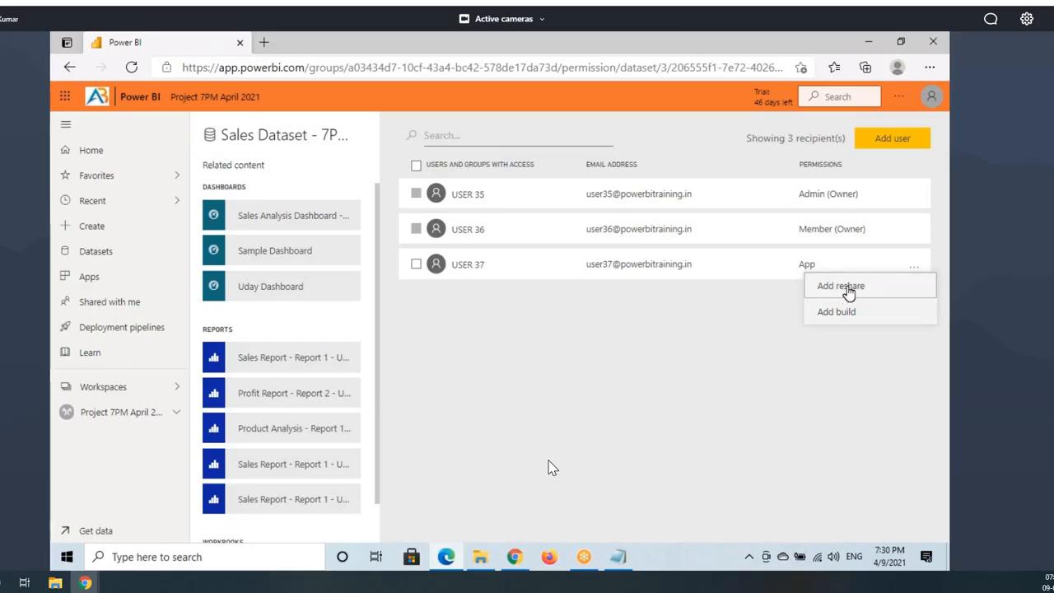
{"action": "left_click", "coordinate": [796, 267]}
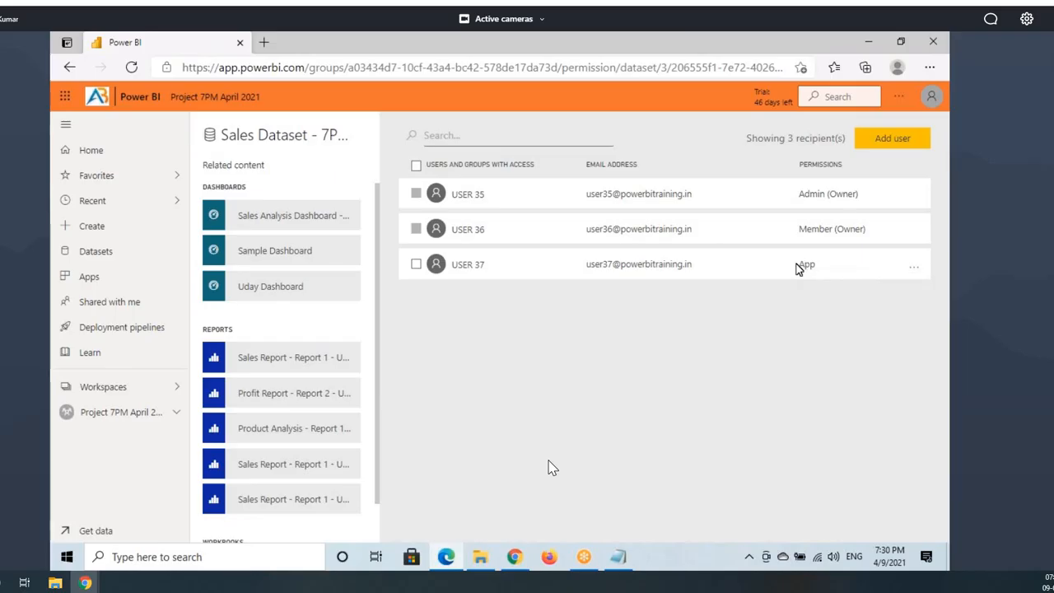
{"action": "left_click_drag", "start_coordinate": [796, 267], "coordinate": [820, 269]}
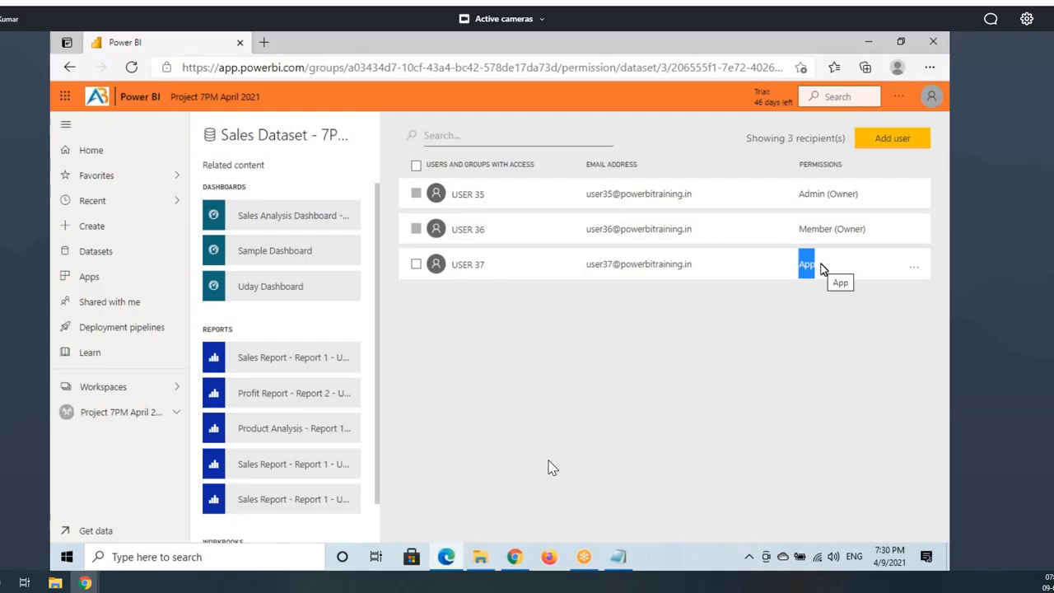
{"action": "left_click", "coordinate": [915, 270]}
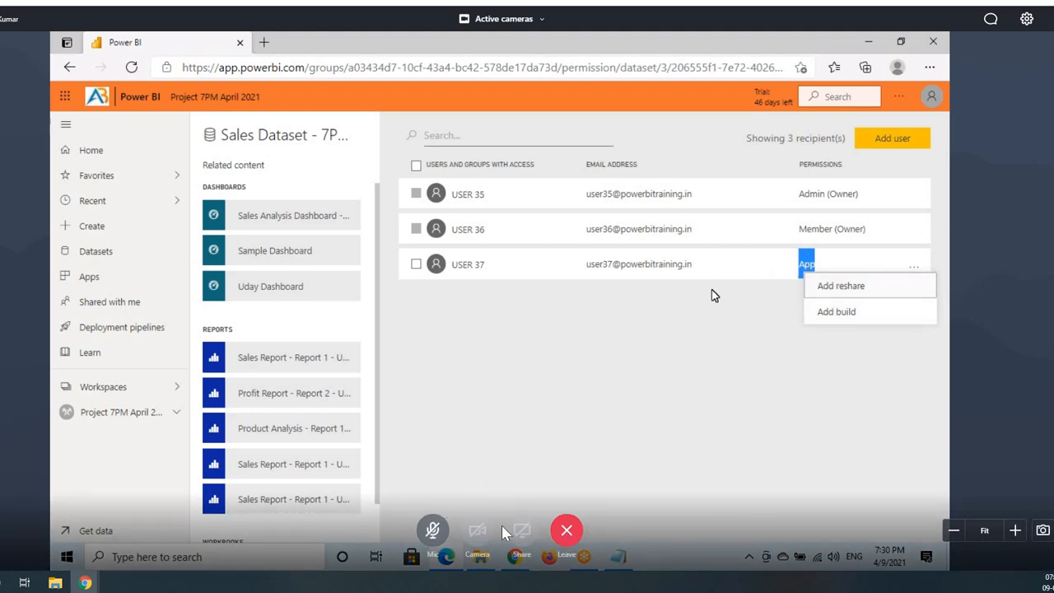
{"action": "left_click", "coordinate": [137, 420]}
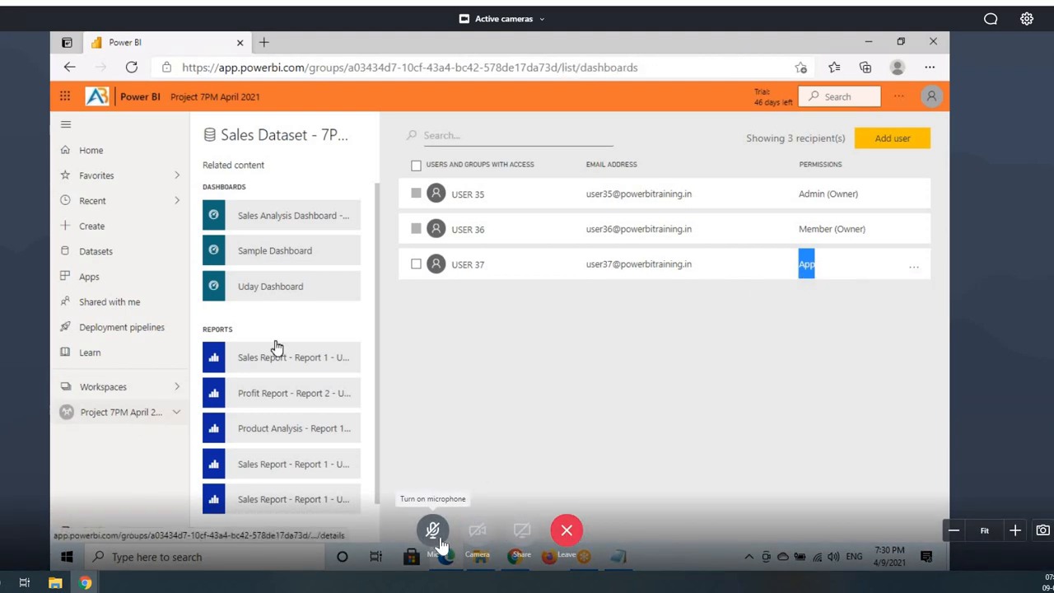
Step: Review the workspace's Content and Datasets + dataflows lists, then return to the app's Sales Report
{"action": "left_click", "coordinate": [249, 212]}
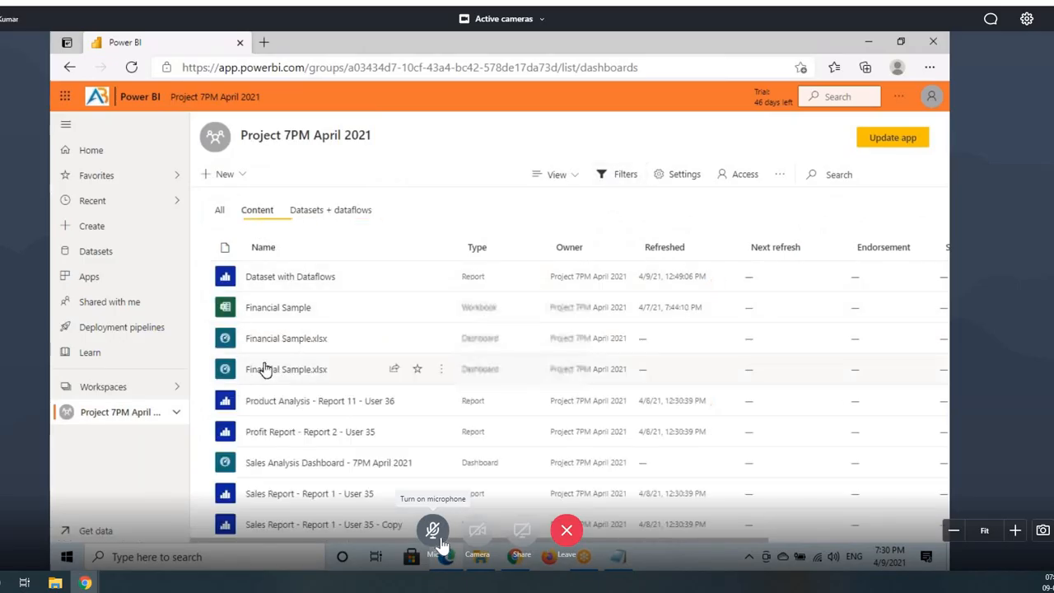
{"action": "left_click", "coordinate": [325, 211]}
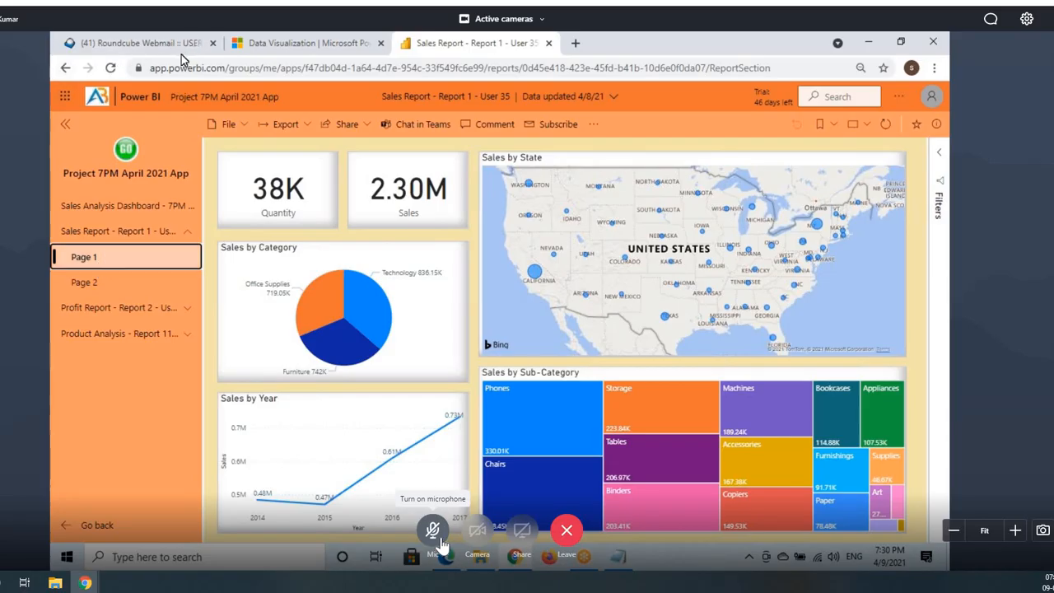
{"action": "key", "text": "space"}
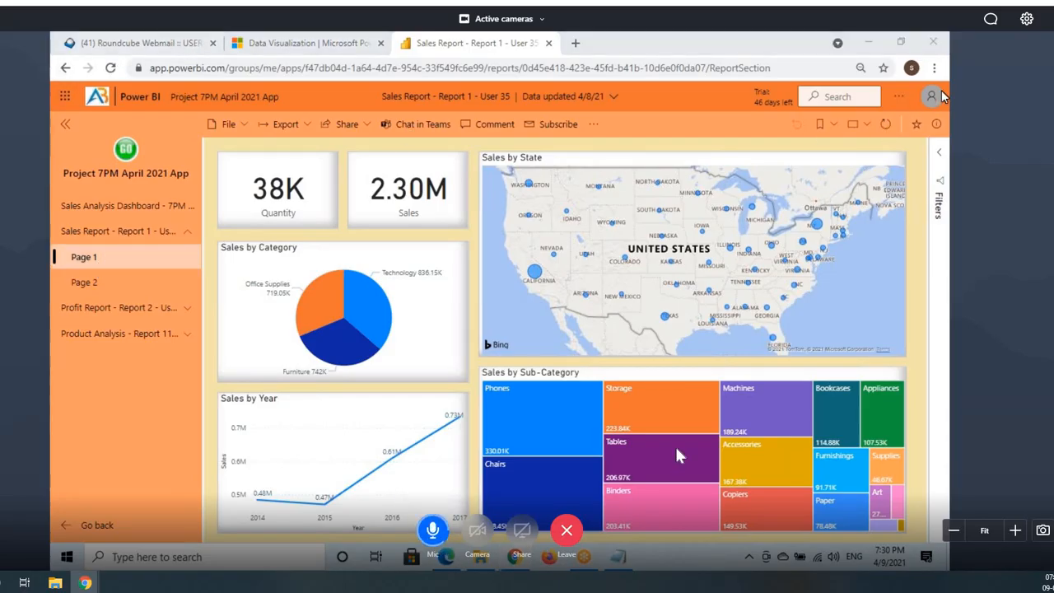
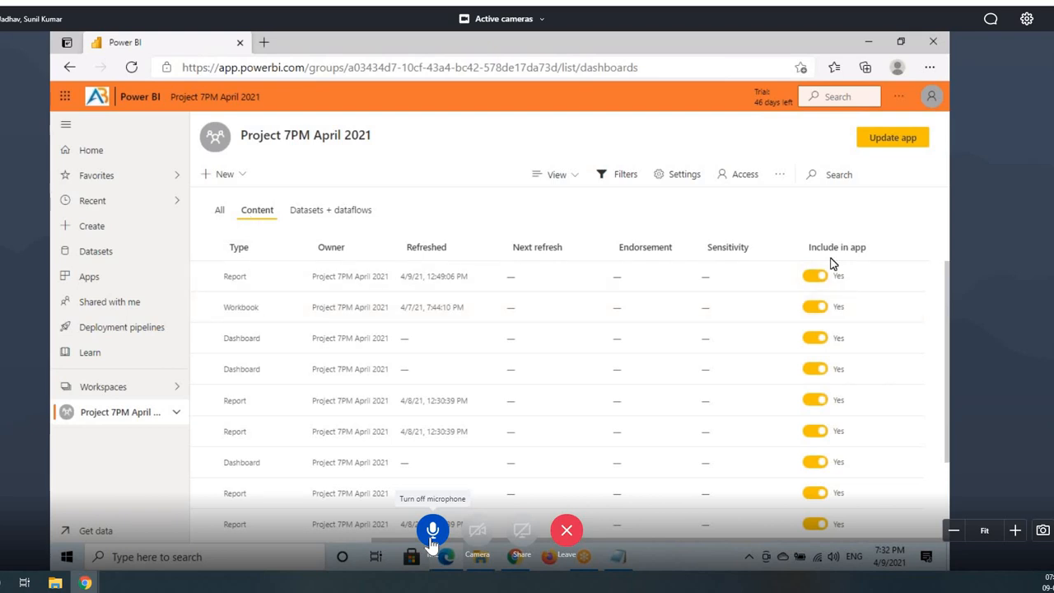
Step: Switch the first report's Include in app off and back on, then view the app's Profit Report Page 1
{"action": "left_click_drag", "start_coordinate": [792, 237], "coordinate": [868, 266]}
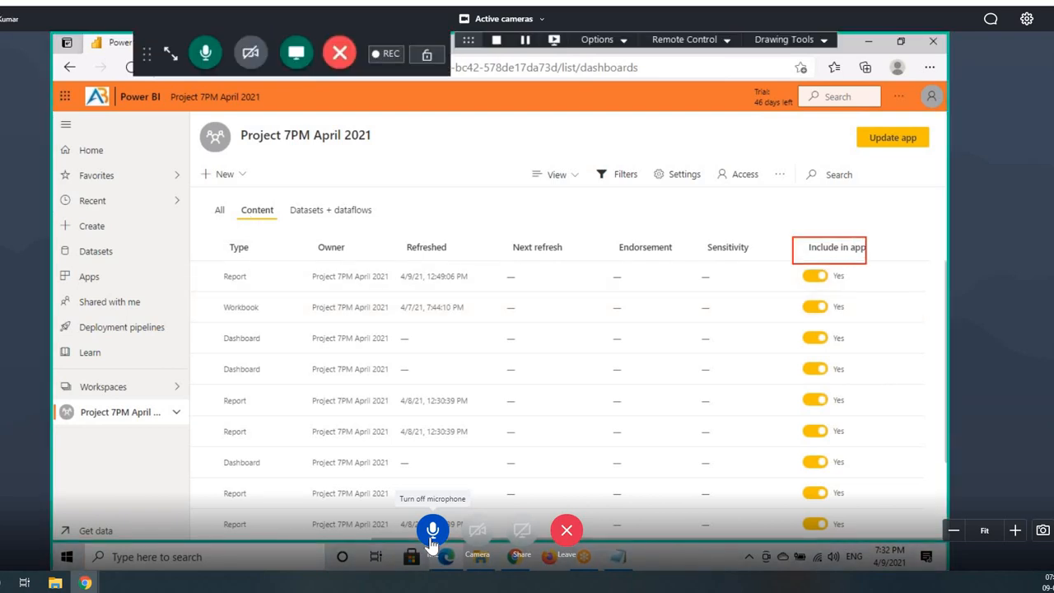
{"action": "left_click", "coordinate": [813, 279]}
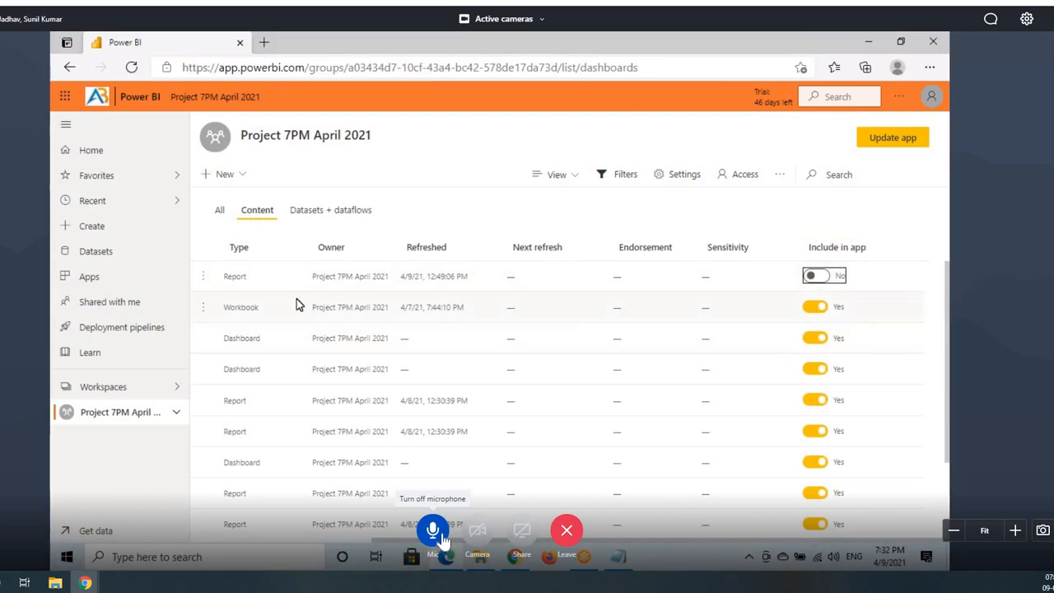
{"action": "left_click", "coordinate": [813, 278]}
{"action": "scroll", "coordinate": [837, 348], "scroll_direction": "down", "scroll_amount": 3}
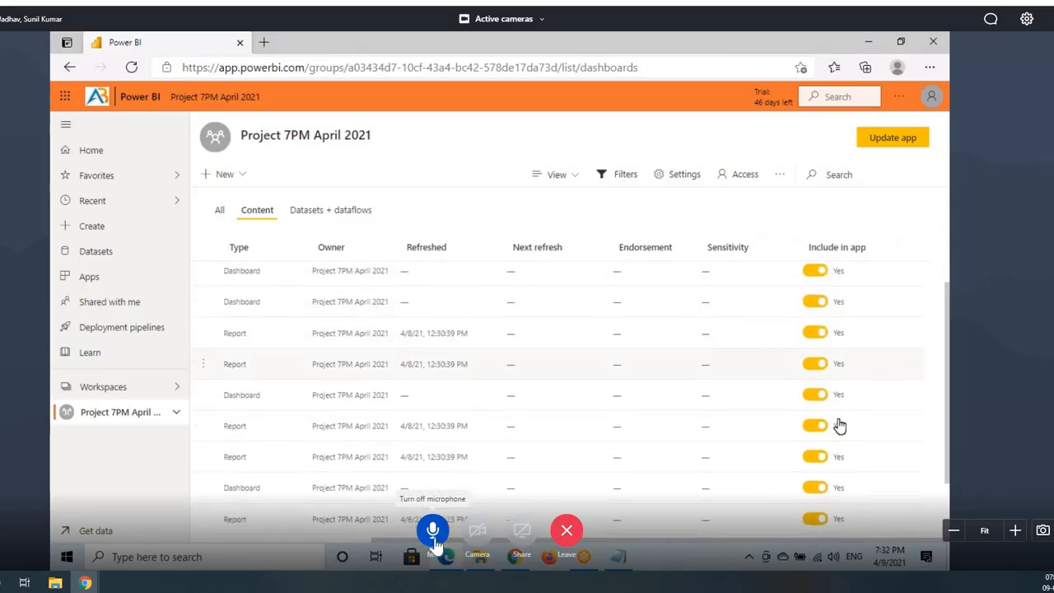
{"action": "key", "text": "space"}
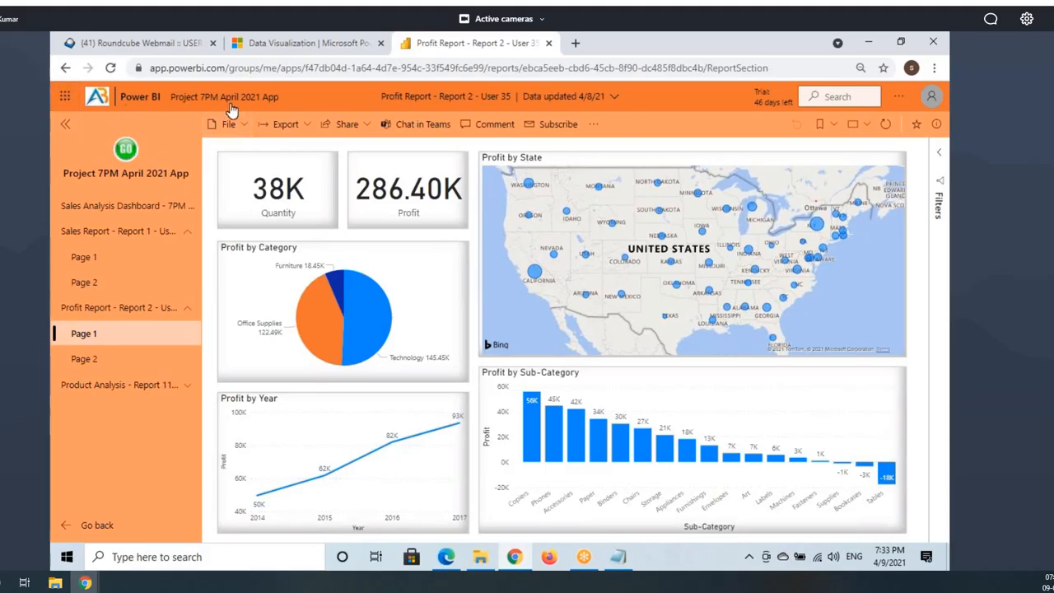
Step: Delete the Project 7PM April 2021 App from the installed apps and return to the workspace's Content list
{"action": "left_click", "coordinate": [124, 205]}
{"action": "left_click", "coordinate": [97, 525]}
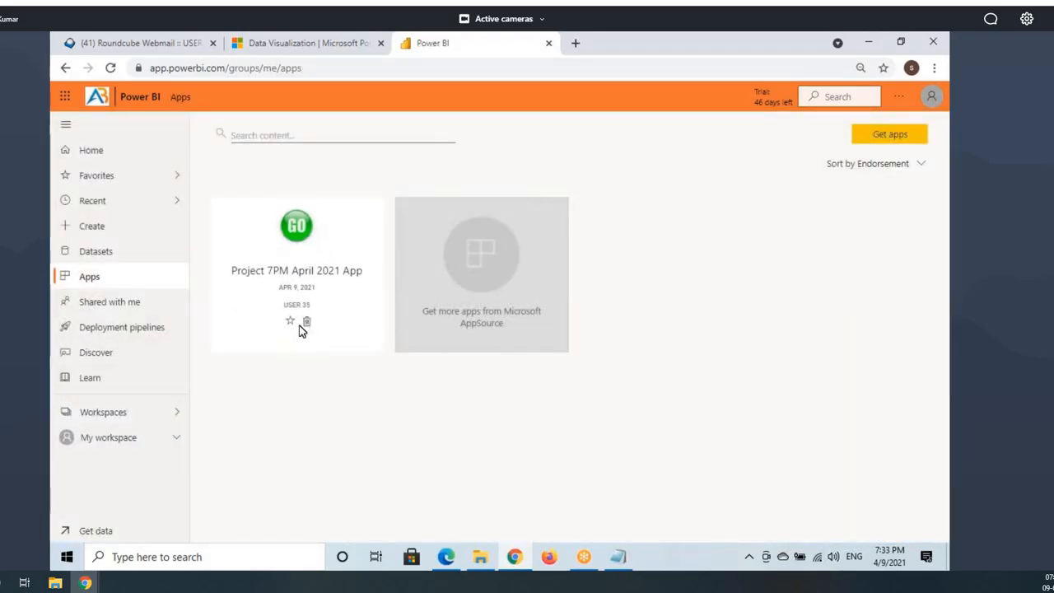
{"action": "left_click", "coordinate": [305, 322]}
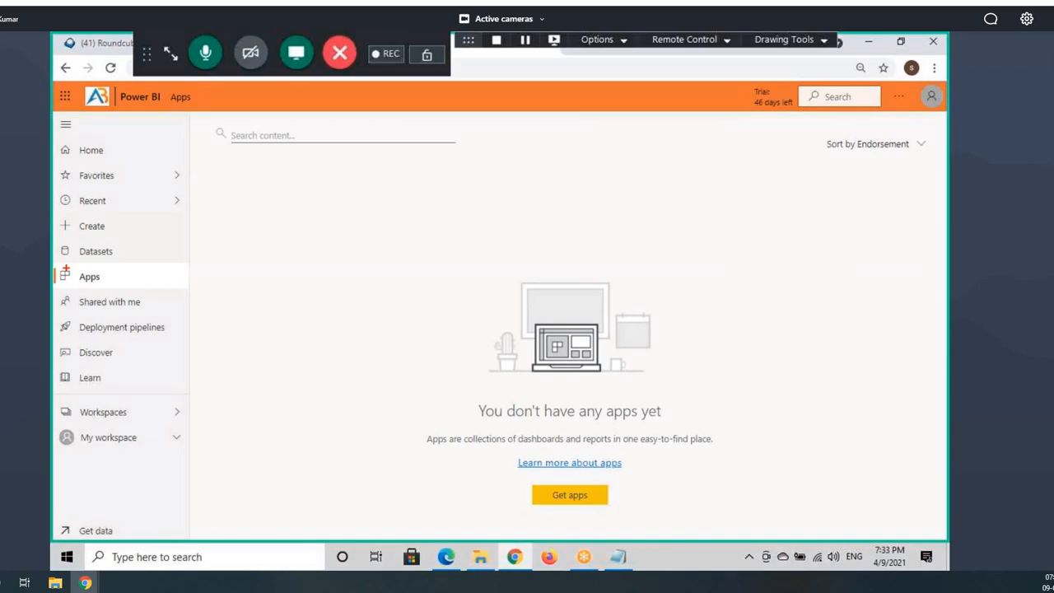
{"action": "left_click_drag", "start_coordinate": [55, 266], "coordinate": [135, 289]}
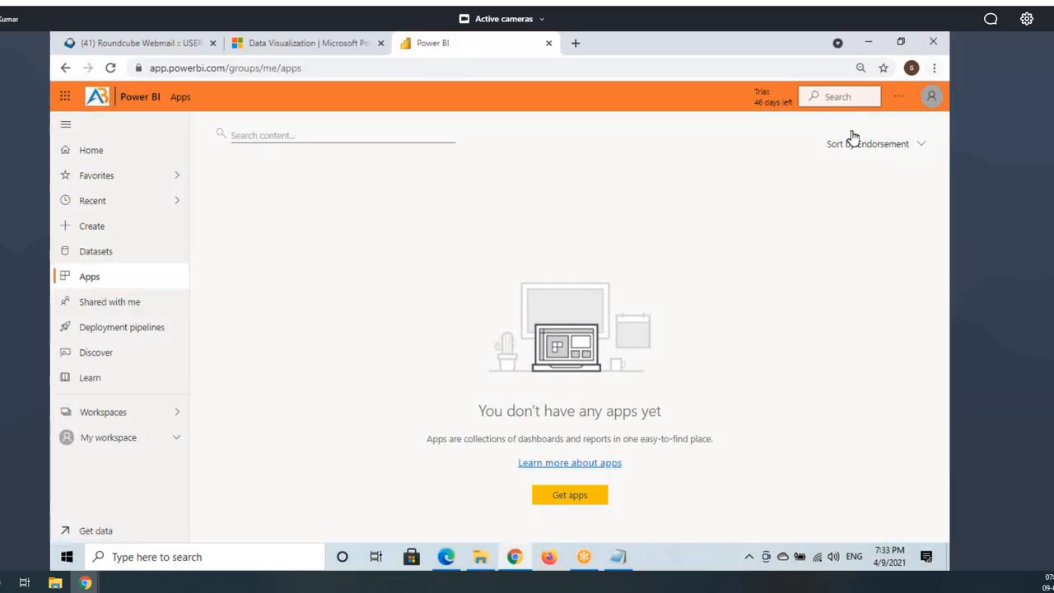
{"action": "left_click", "coordinate": [445, 557]}
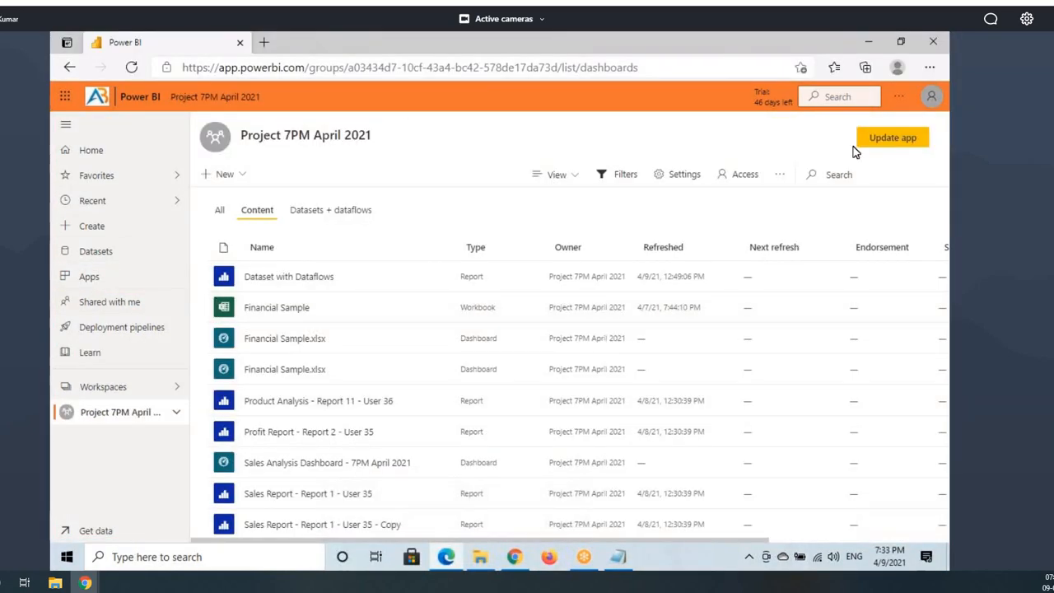
Step: Turn on Install this app automatically in the app's Permissions and publish the update
{"action": "left_click", "coordinate": [893, 138]}
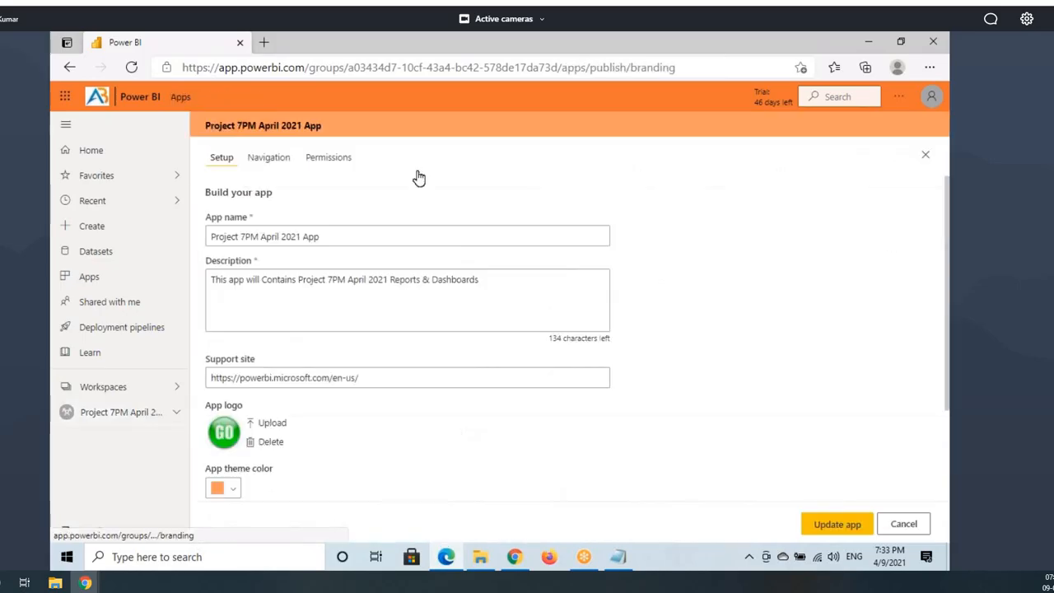
{"action": "left_click", "coordinate": [327, 164]}
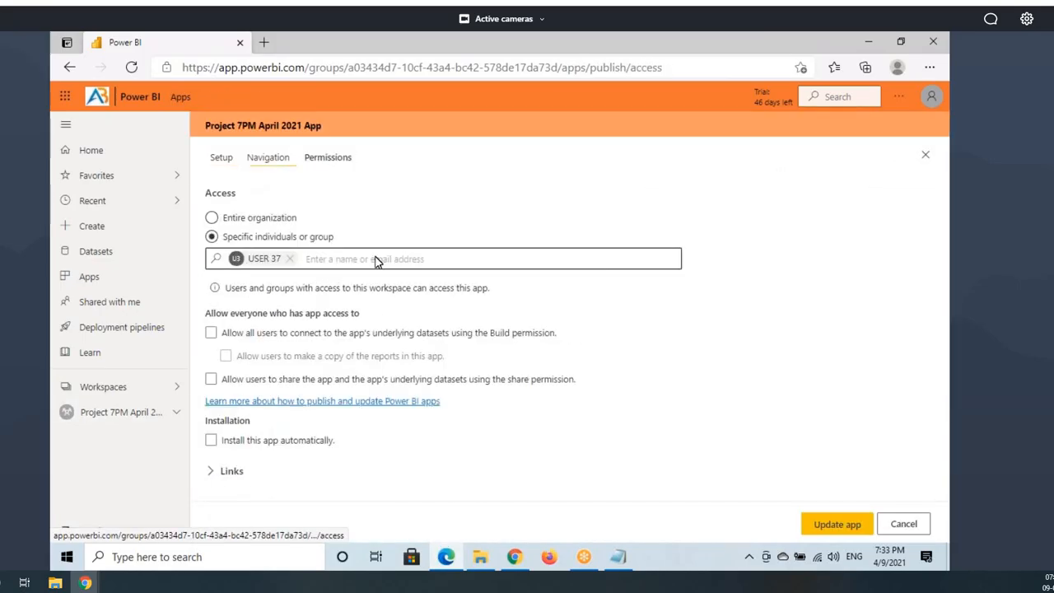
{"action": "left_click", "coordinate": [211, 443]}
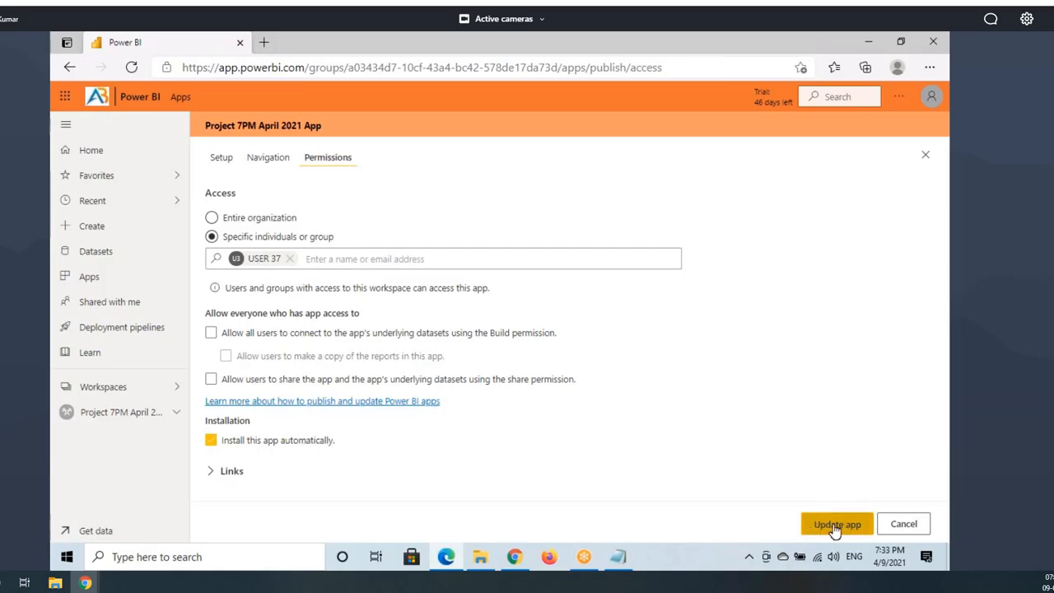
{"action": "key", "text": "ctrl+2"}
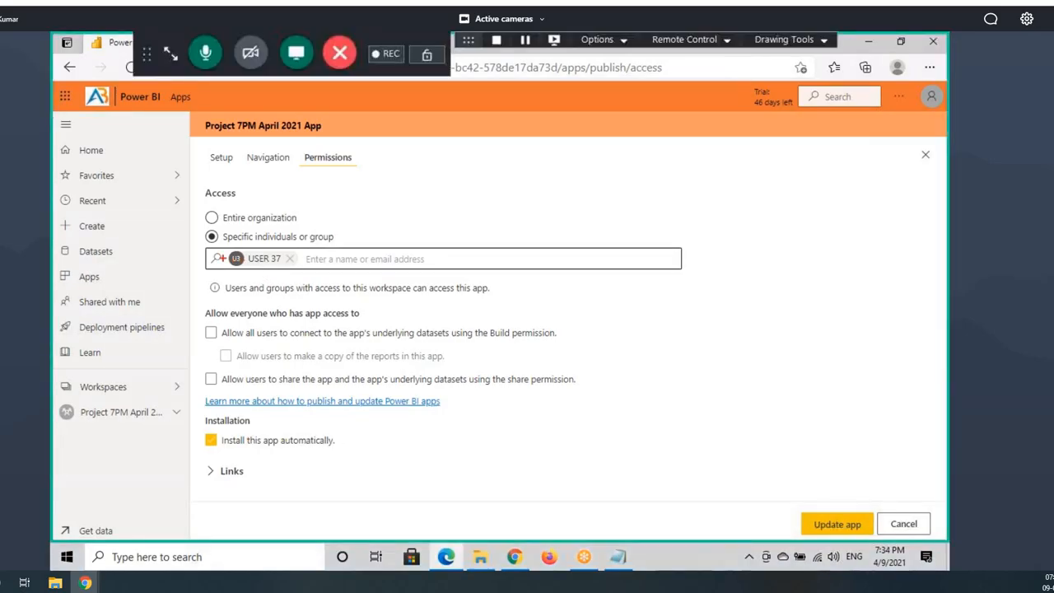
{"action": "left_click_drag", "start_coordinate": [211, 253], "coordinate": [326, 273]}
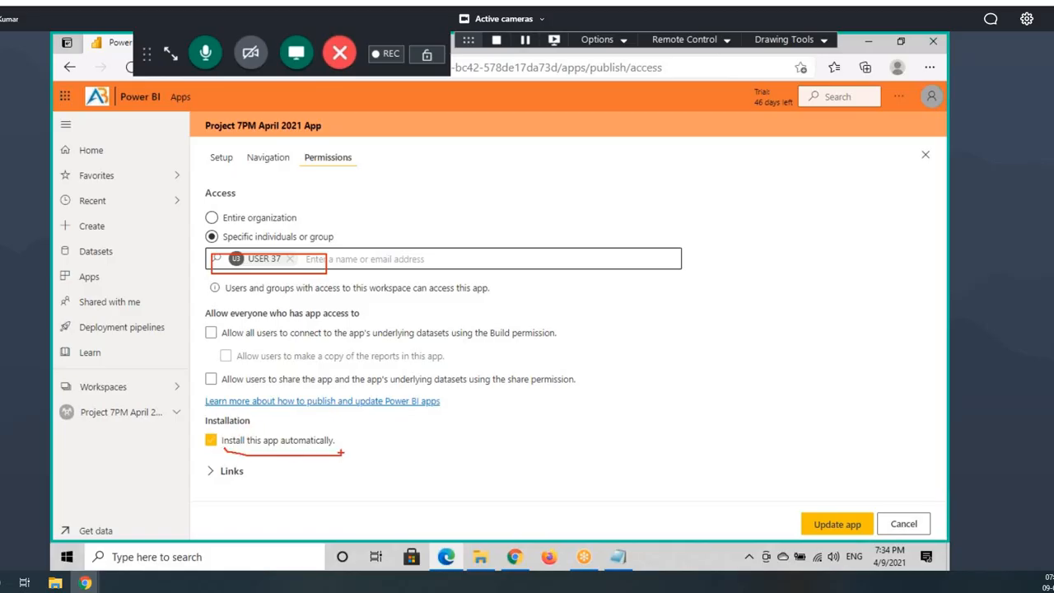
{"action": "left_click_drag", "start_coordinate": [341, 445], "coordinate": [434, 445]}
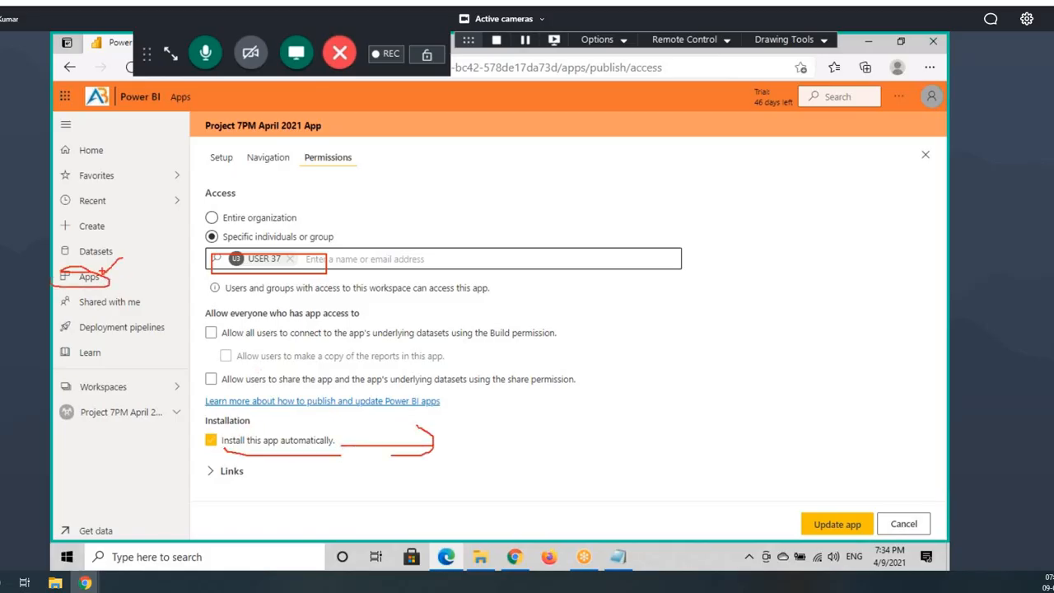
{"action": "key", "text": "ctrl+2"}
{"action": "left_click", "coordinate": [855, 527]}
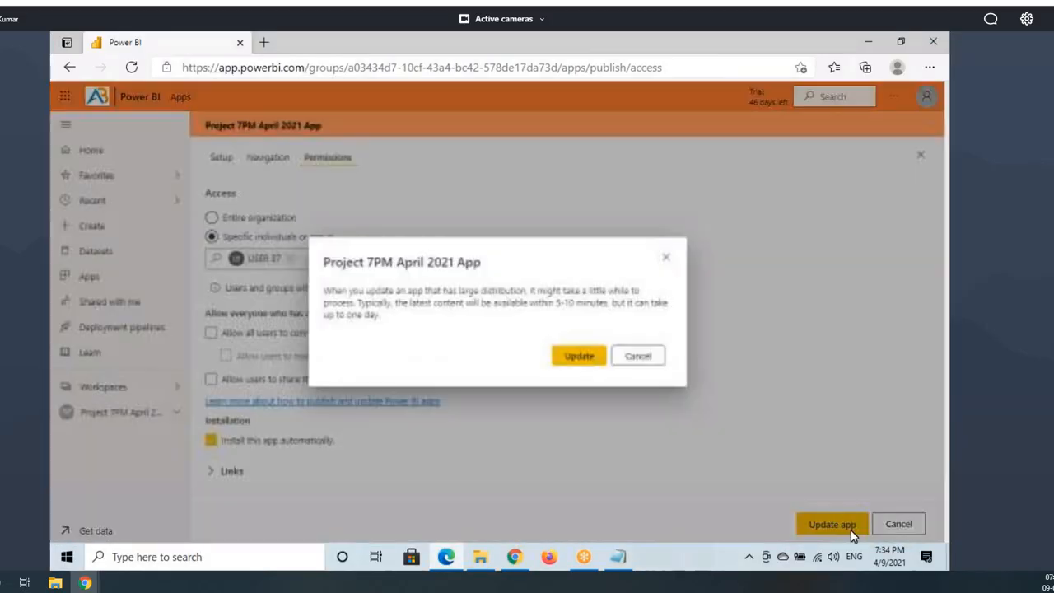
{"action": "left_click", "coordinate": [581, 358]}
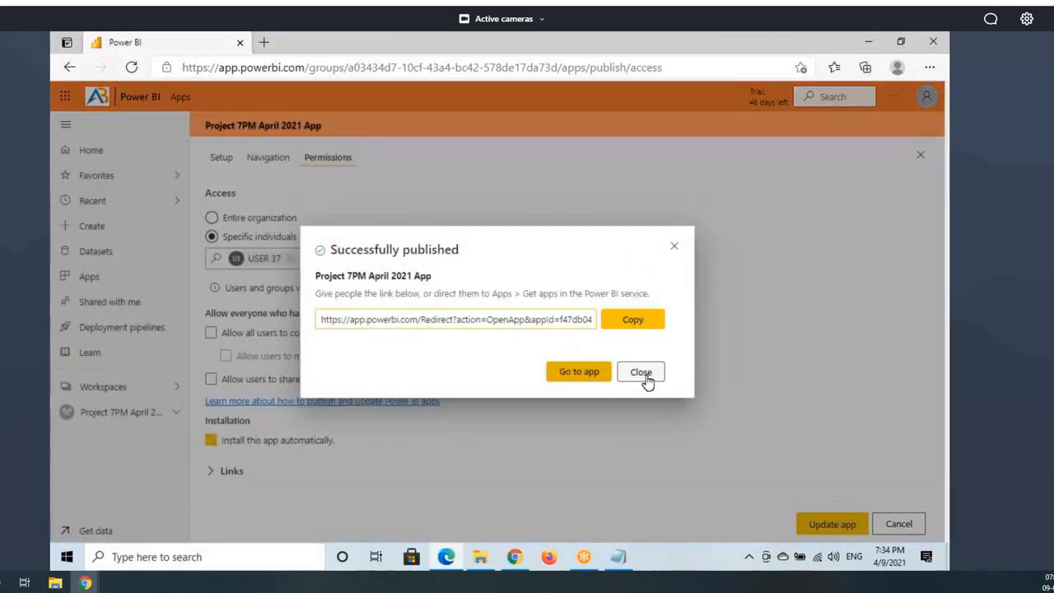
{"action": "left_click", "coordinate": [646, 378]}
Step: Reload the Apps page to check for the app, republish the update, and reopen the workspace content list
{"action": "left_click", "coordinate": [514, 557]}
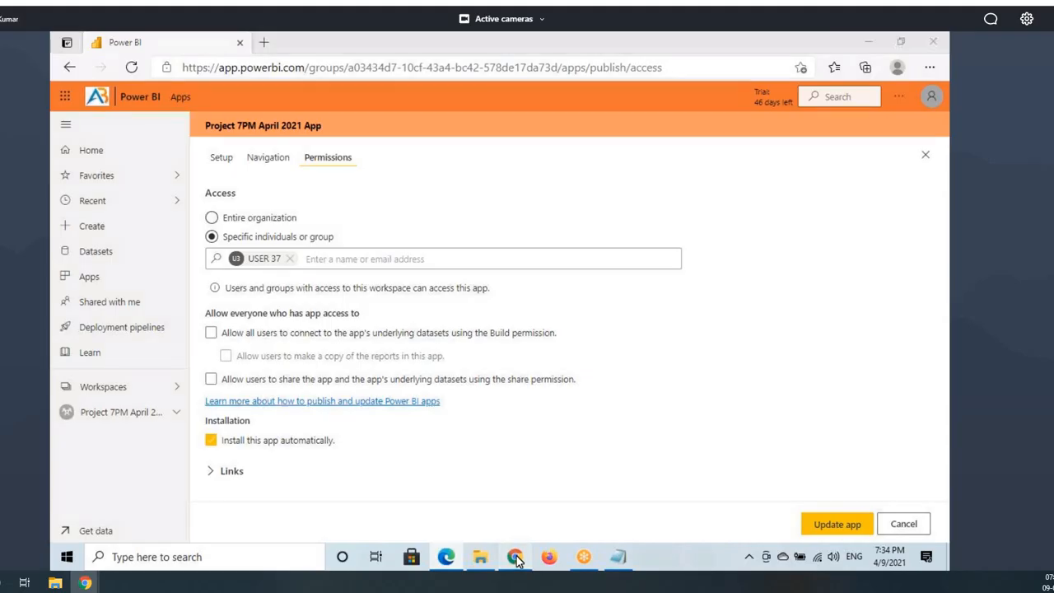
{"action": "left_click", "coordinate": [111, 67]}
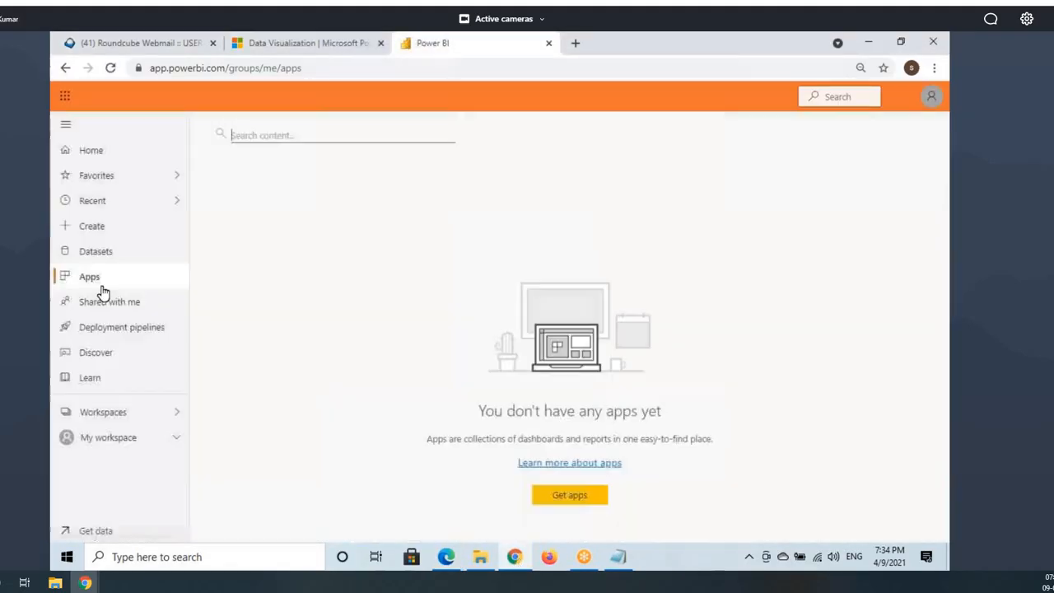
{"action": "left_click", "coordinate": [110, 67]}
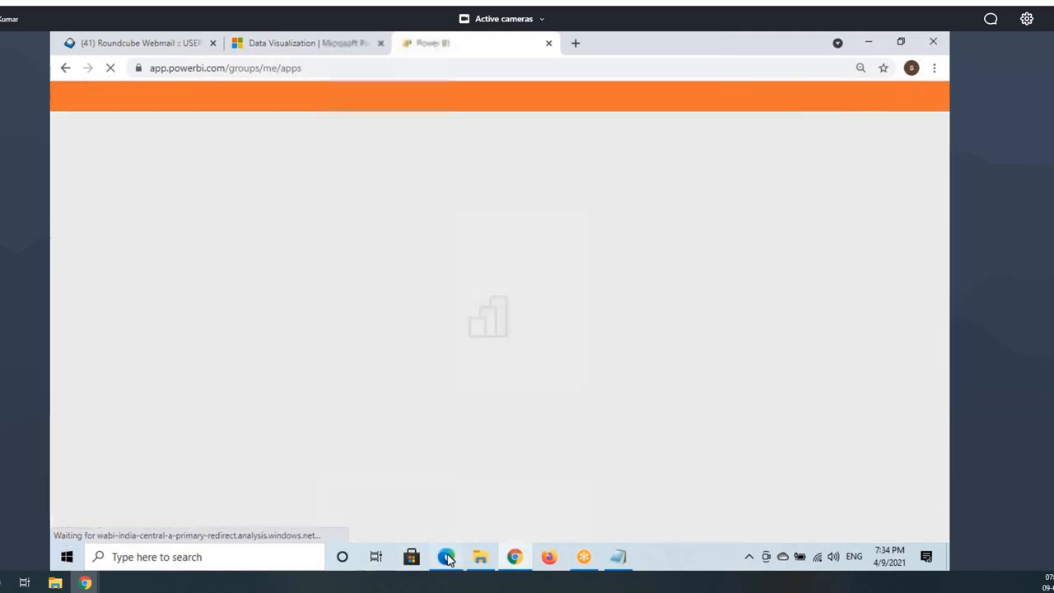
{"action": "left_click", "coordinate": [447, 558]}
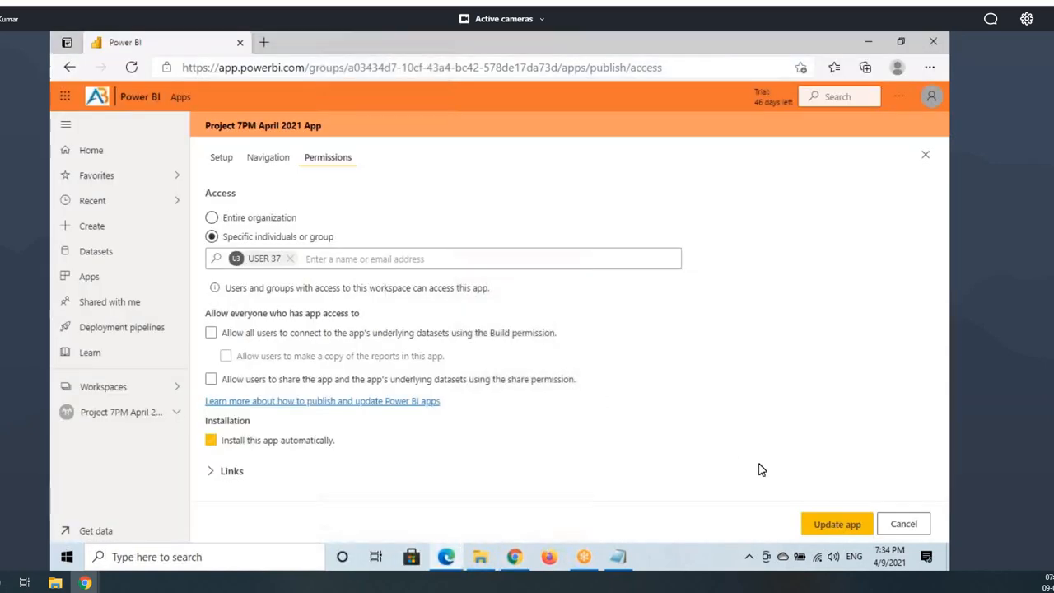
{"action": "left_click", "coordinate": [828, 529]}
{"action": "left_click", "coordinate": [576, 359]}
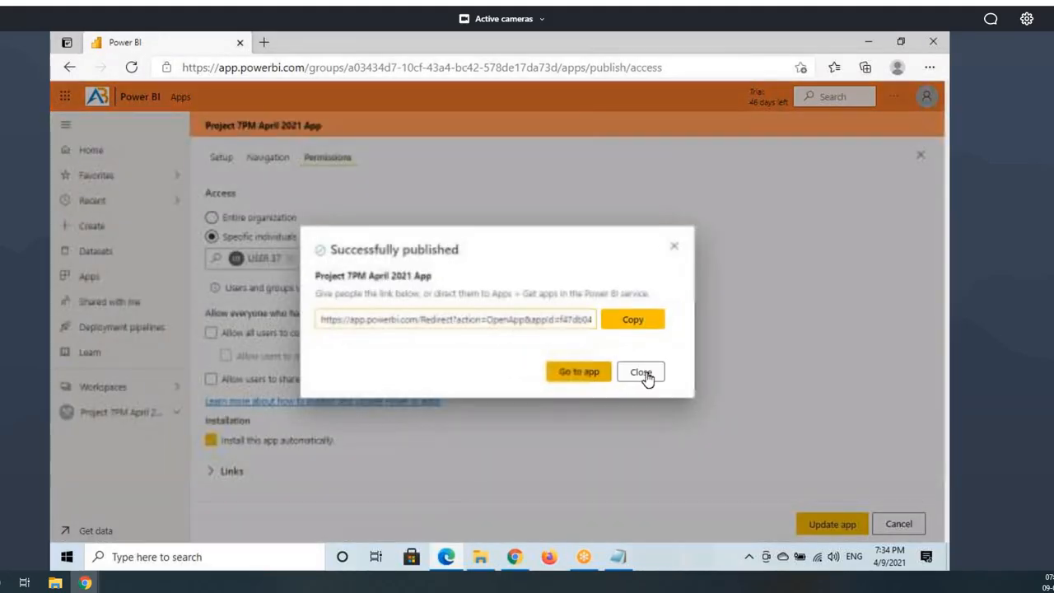
{"action": "left_click", "coordinate": [648, 373]}
{"action": "left_click", "coordinate": [82, 412]}
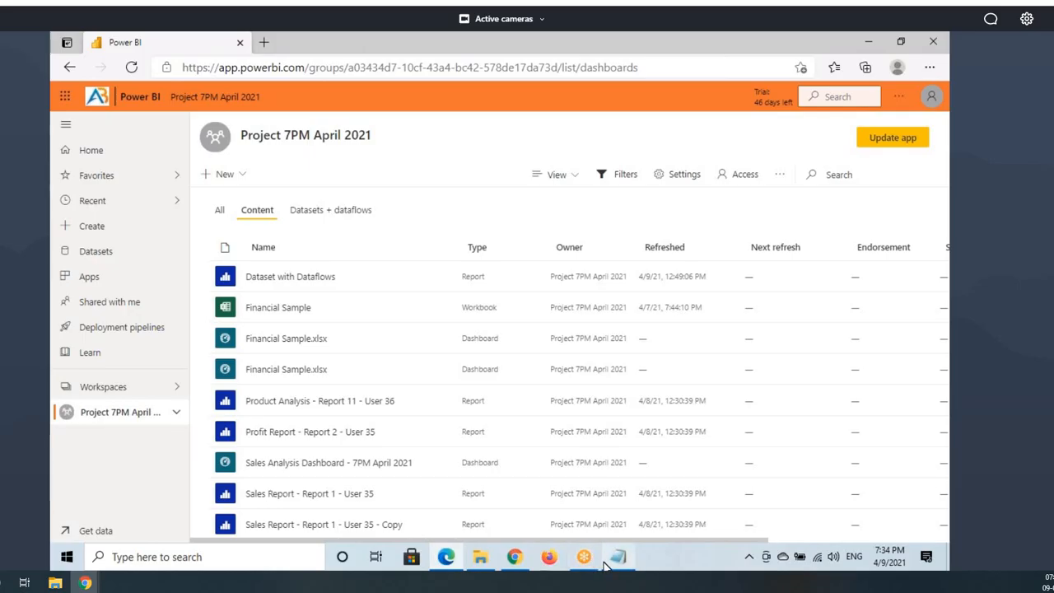
Step: Open the auto-installed Project 7PM April 2021 App from the Apps page in Chrome, showing its dashboard and three reports
{"action": "left_click", "coordinate": [514, 558]}
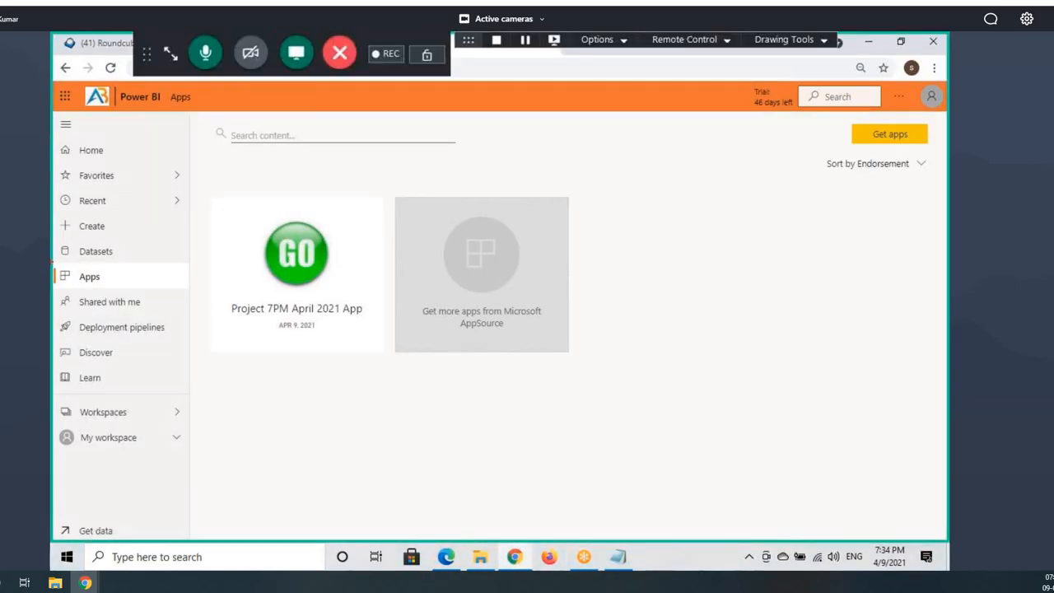
{"action": "mouse_move", "coordinate": [52, 257]}
{"action": "left_mouse_down"}
{"action": "mouse_move", "coordinate": [130, 289]}
{"action": "mouse_move", "coordinate": [263, 262]}
{"action": "left_mouse_up"}
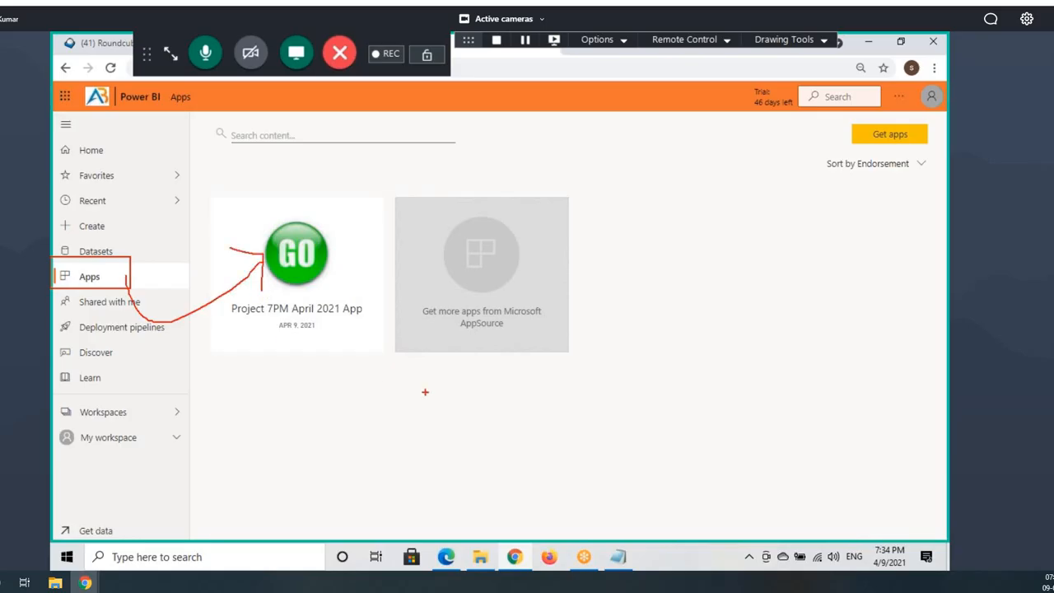
{"action": "key", "text": "Escape"}
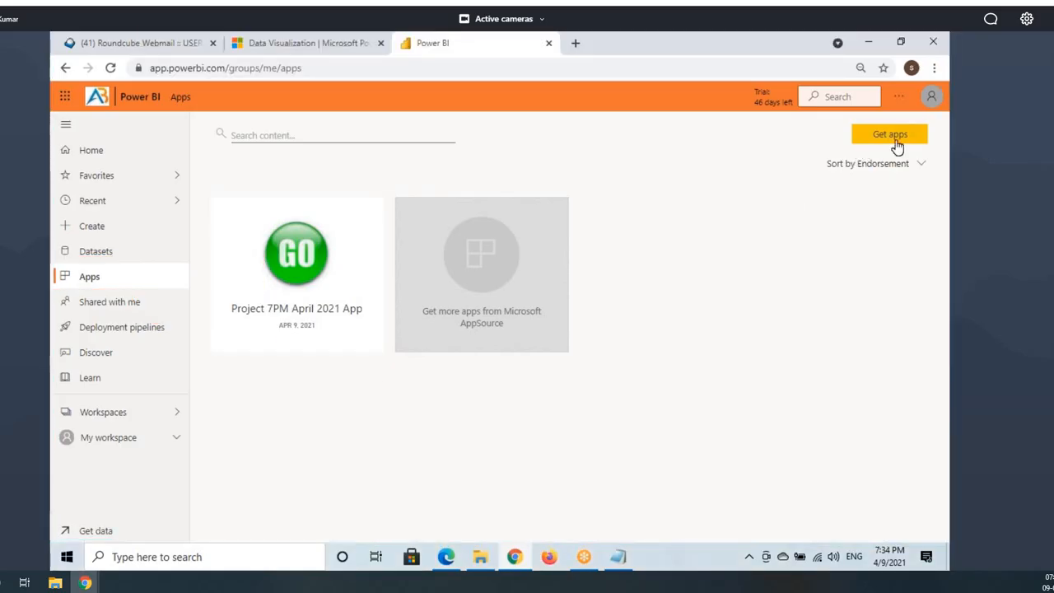
{"action": "key", "text": "ctrl+2"}
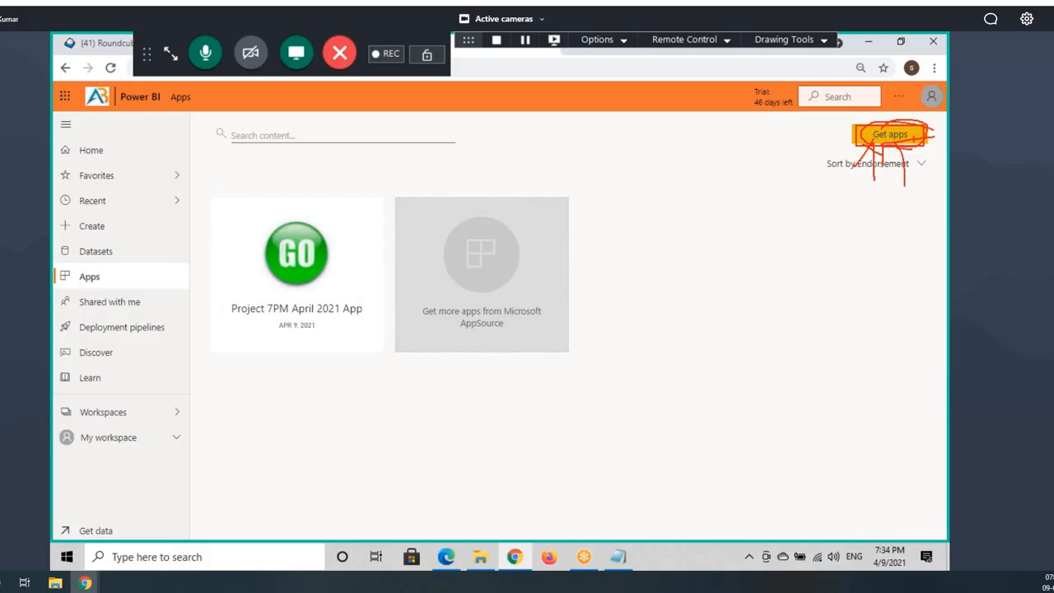
{"action": "key", "text": "Escape"}
{"action": "left_click", "coordinate": [320, 259]}
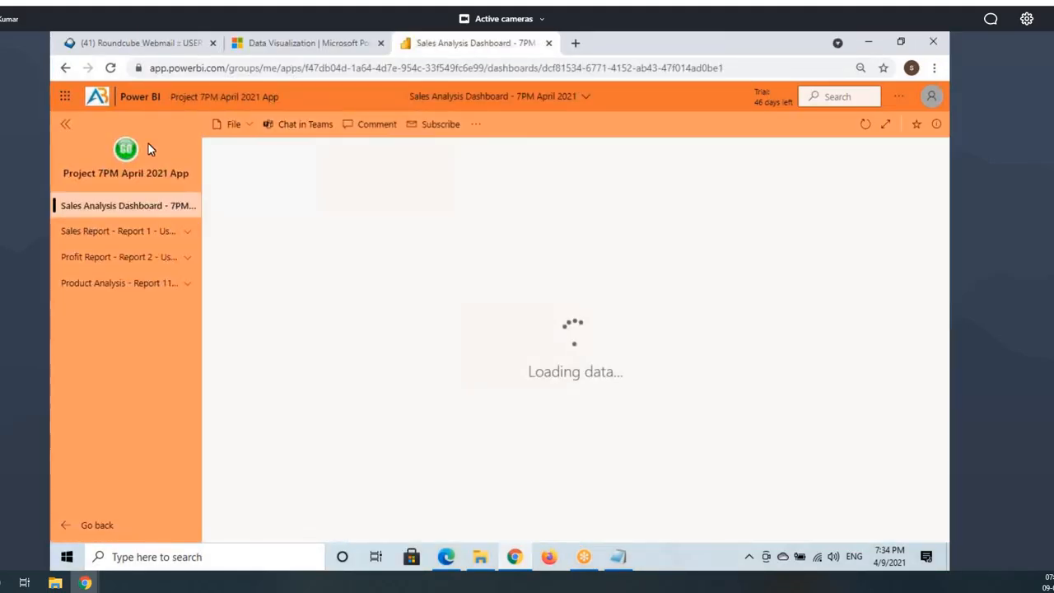
{"action": "key", "text": "ctrl+2"}
{"action": "left_click_drag", "start_coordinate": [89, 138], "coordinate": [116, 126]}
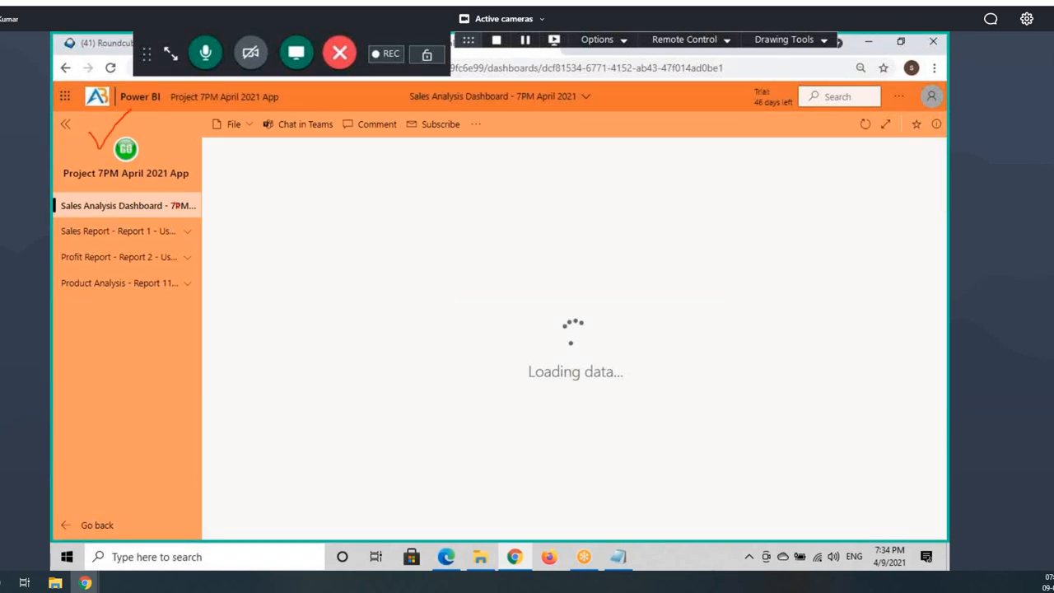
{"action": "left_click_drag", "start_coordinate": [51, 267], "coordinate": [207, 225]}
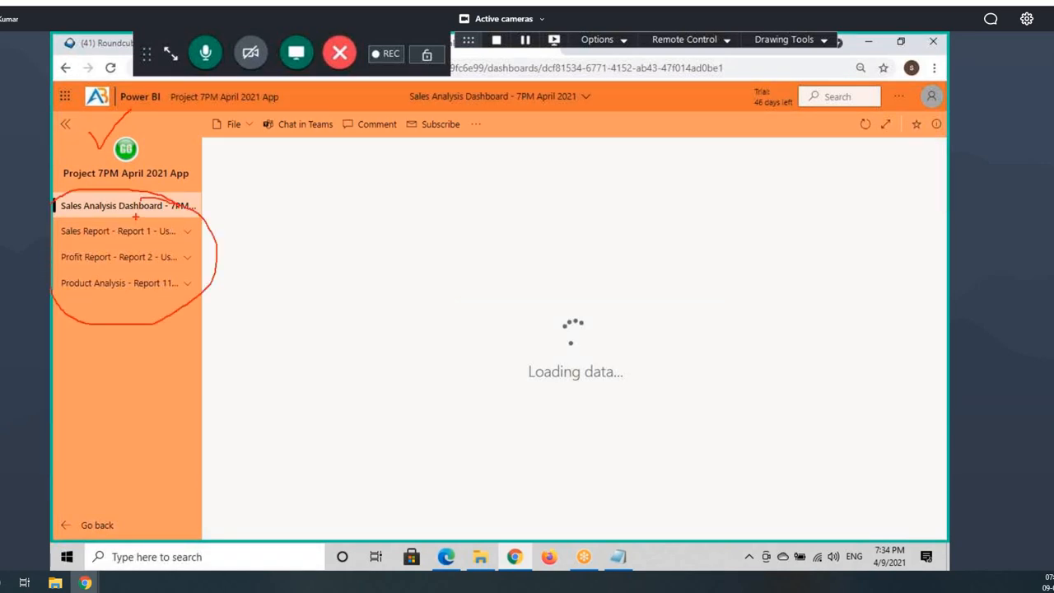
{"action": "key", "text": "Escape"}
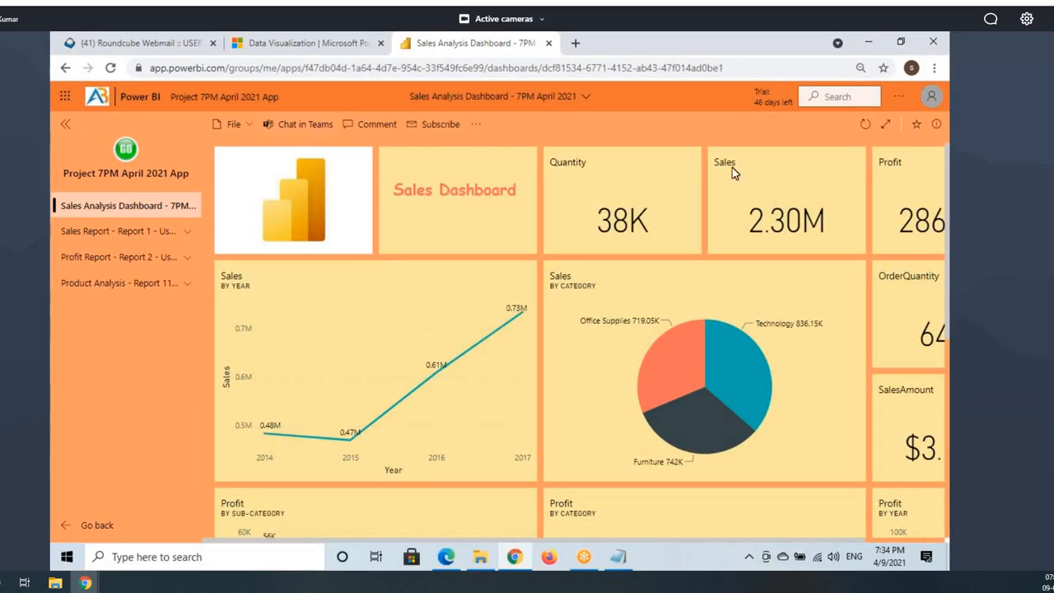
Step: Set the app theme color to dark blue, republish the app, and reload it to see the new theme
{"action": "left_click", "coordinate": [446, 558]}
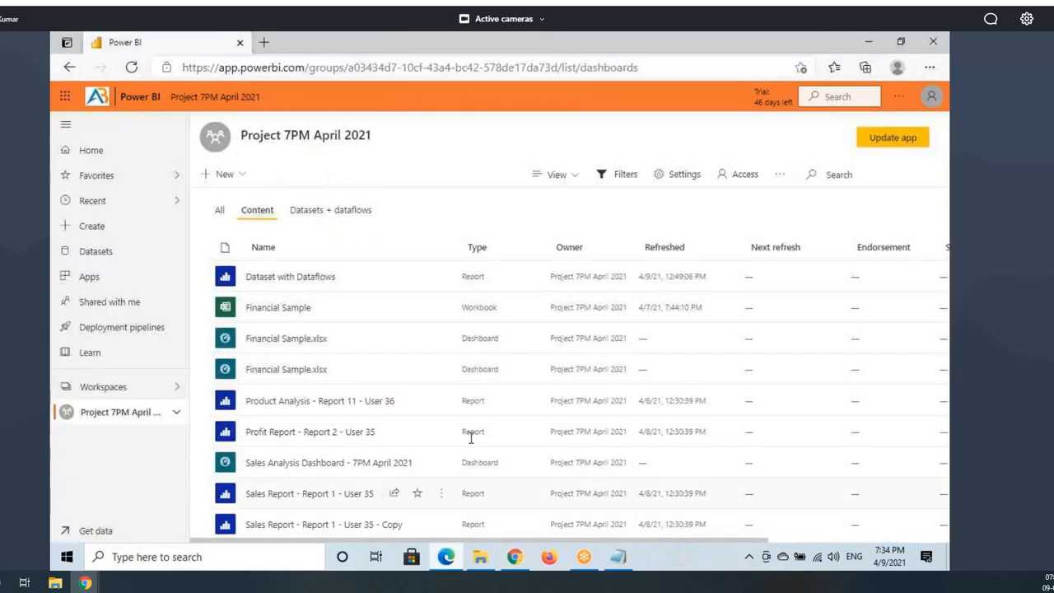
{"action": "left_click", "coordinate": [903, 142]}
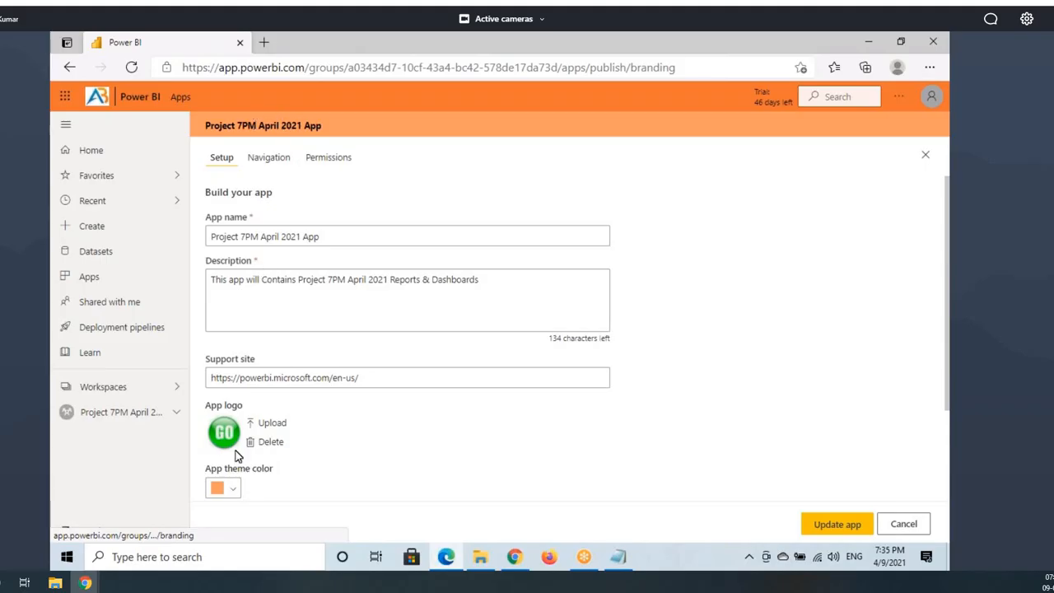
{"action": "left_click", "coordinate": [223, 488]}
{"action": "left_click", "coordinate": [351, 414]}
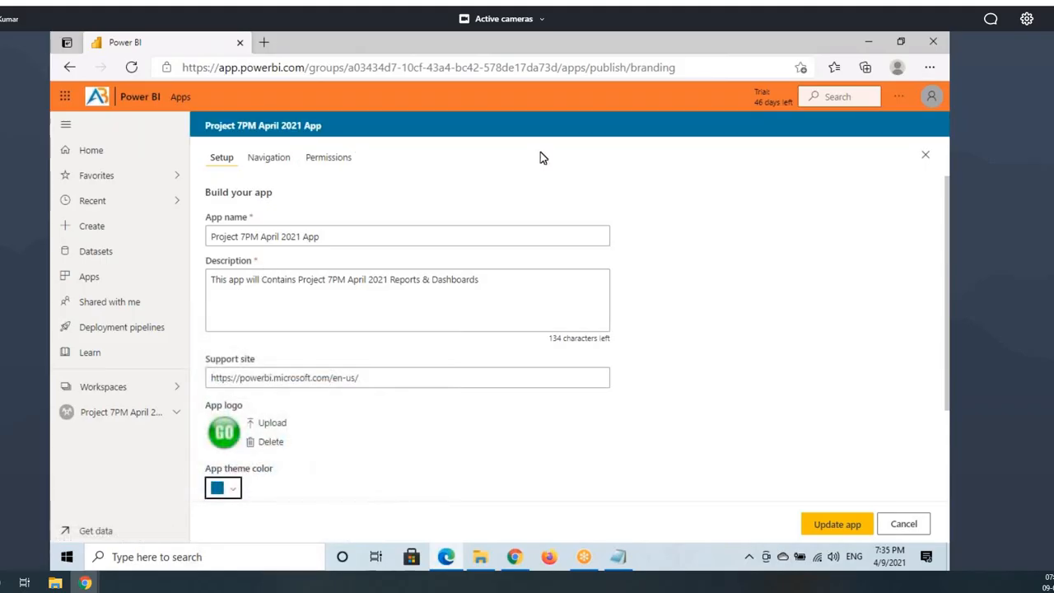
{"action": "left_click", "coordinate": [819, 525]}
{"action": "left_click", "coordinate": [580, 358]}
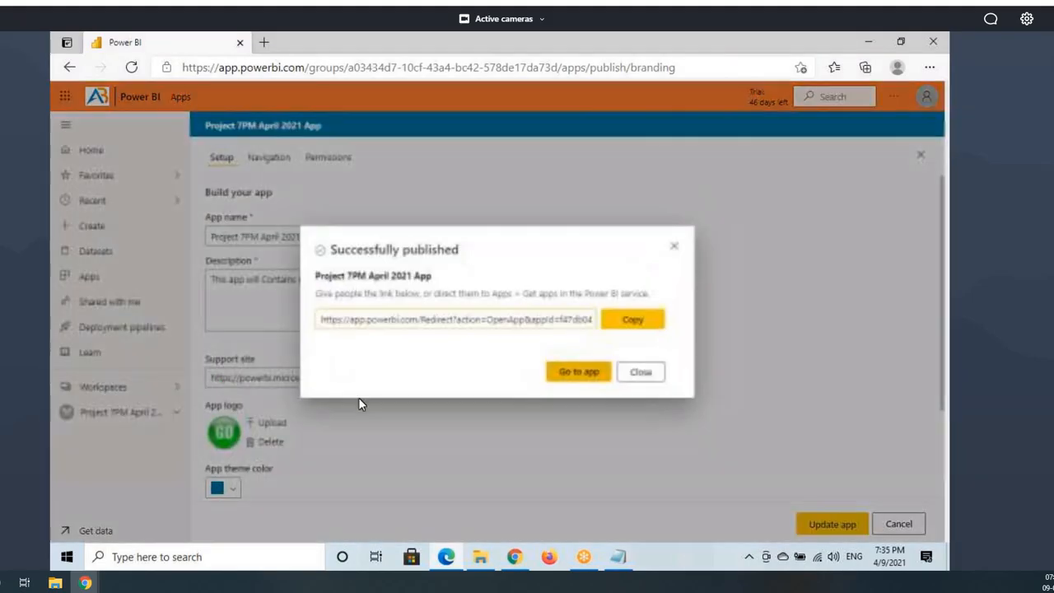
{"action": "left_click", "coordinate": [645, 374]}
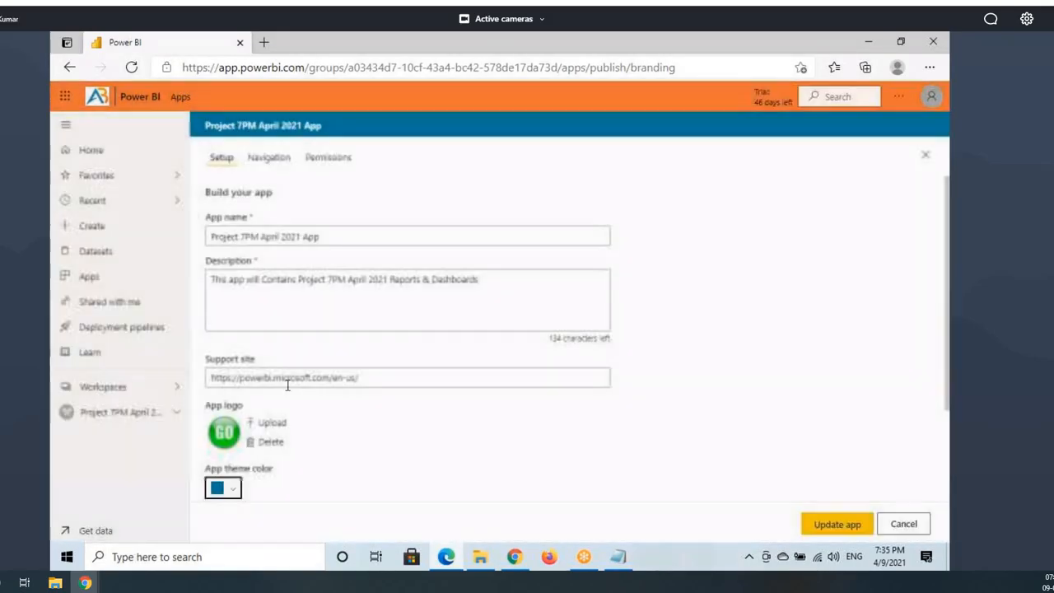
{"action": "left_click", "coordinate": [417, 376]}
{"action": "left_click", "coordinate": [514, 558]}
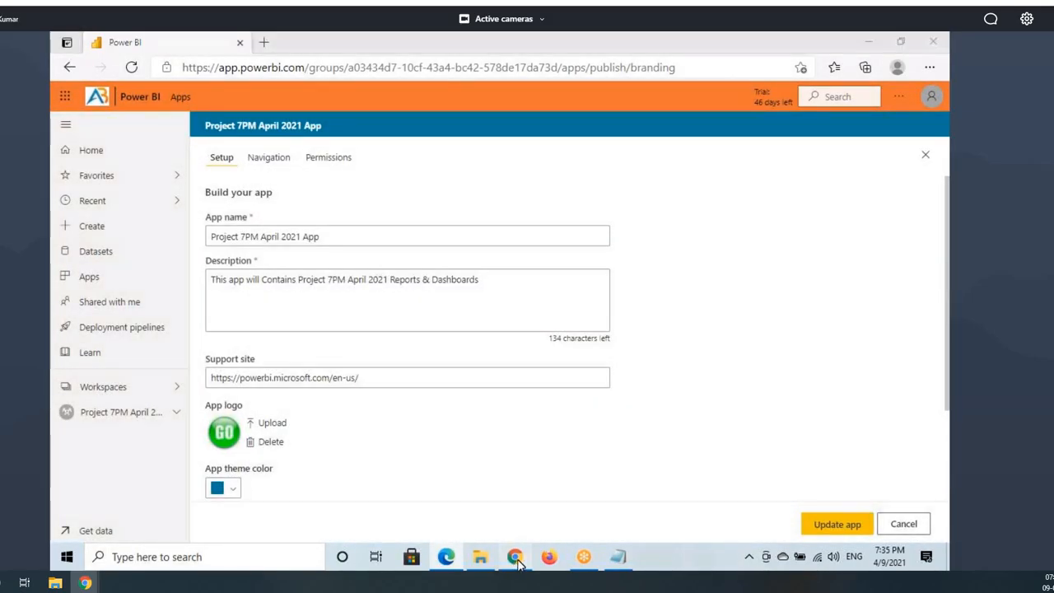
{"action": "left_click", "coordinate": [112, 71]}
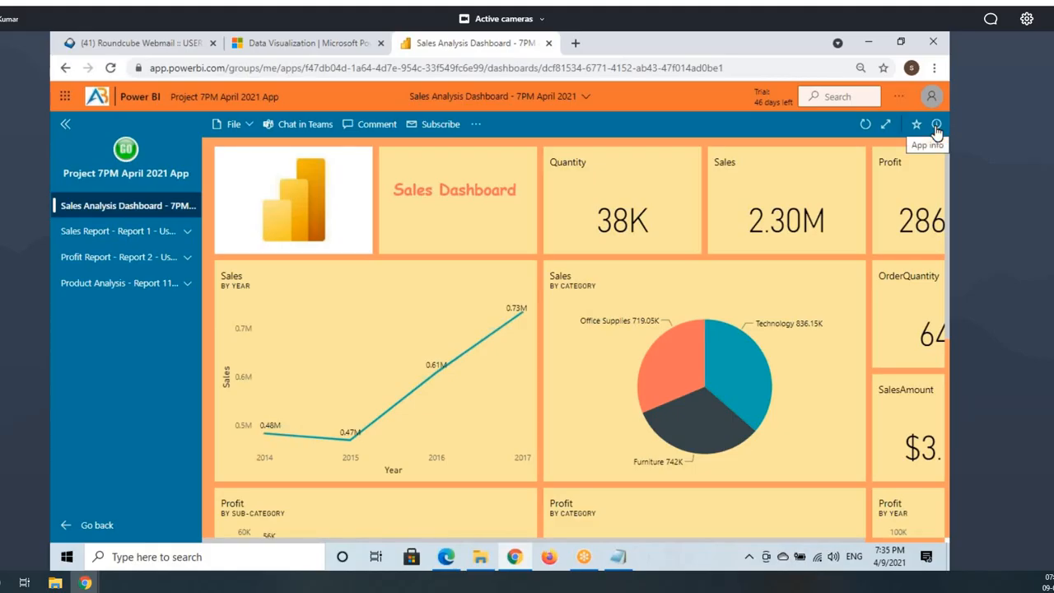
Step: Show the app's App info panel and highlight the owner, support site and description details
{"action": "key", "text": "ctrl+2"}
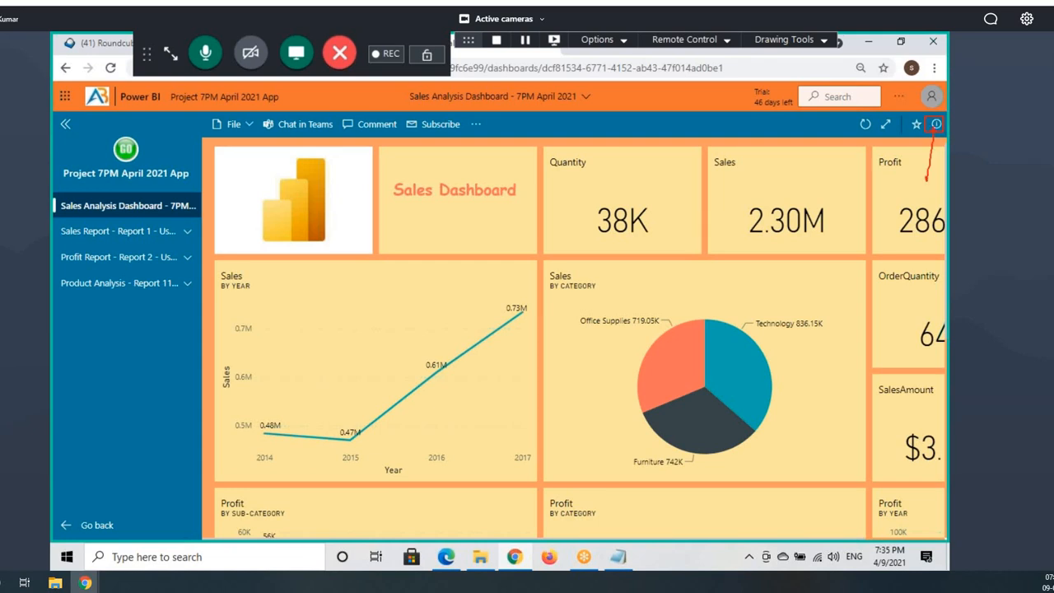
{"action": "key", "text": "ctrl+2"}
{"action": "left_click", "coordinate": [937, 125]}
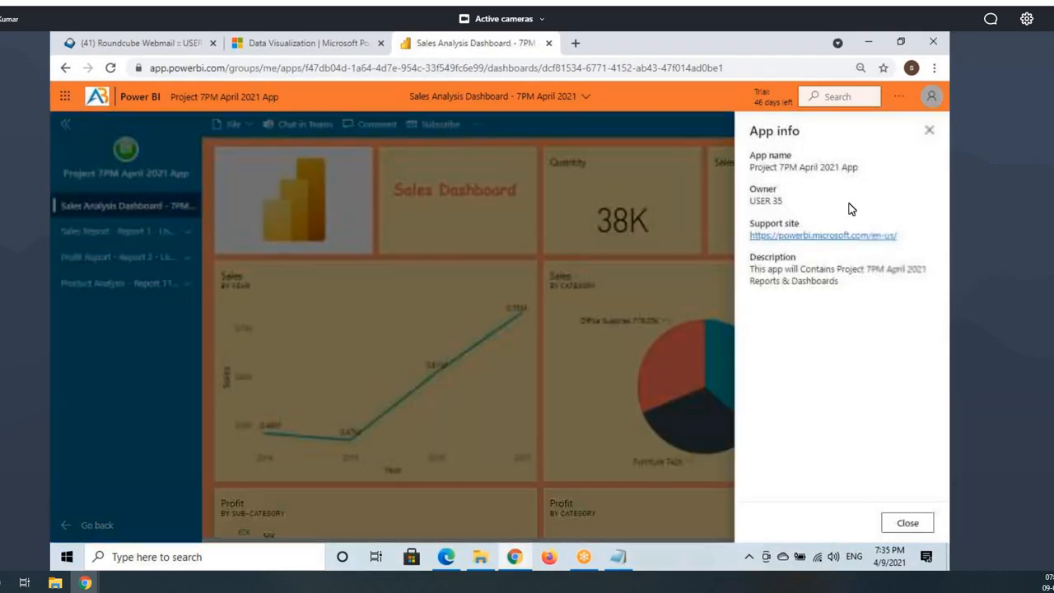
{"action": "key", "text": "ctrl+2"}
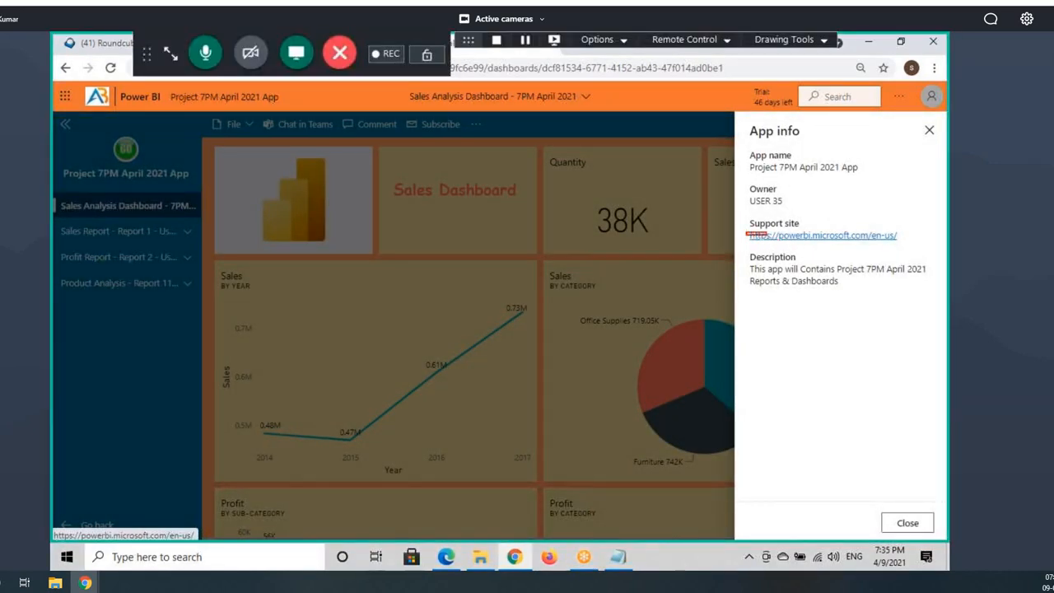
{"action": "left_click_drag", "start_coordinate": [746, 233], "coordinate": [911, 242]}
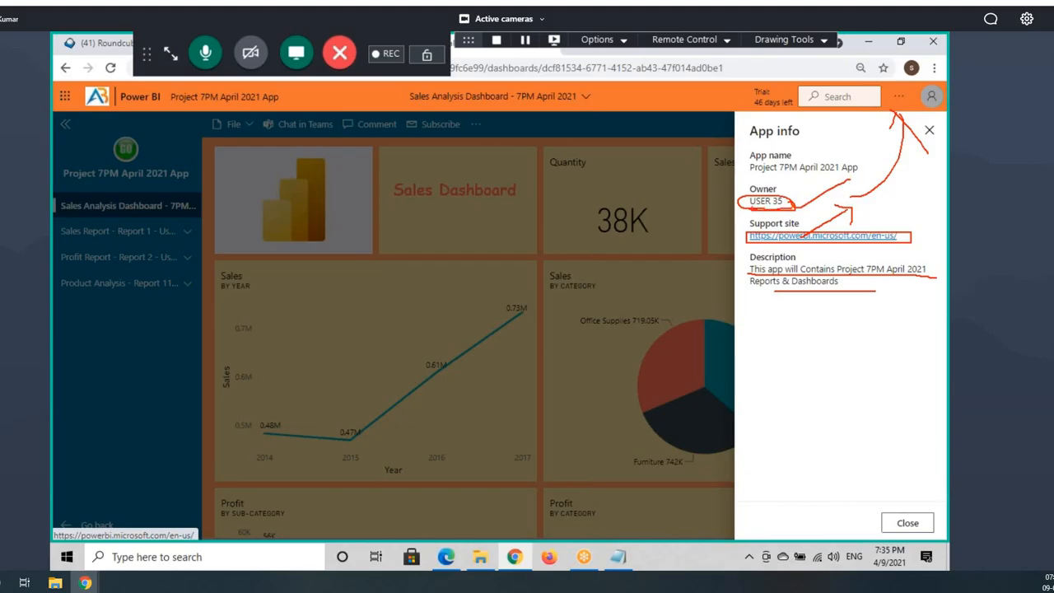
{"action": "mouse_move", "coordinate": [792, 204]}
{"action": "left_mouse_down"}
{"action": "mouse_move", "coordinate": [761, 201]}
{"action": "mouse_move", "coordinate": [783, 202]}
{"action": "left_mouse_up"}
{"action": "left_click", "coordinate": [792, 208]}
{"action": "left_click", "coordinate": [769, 202]}
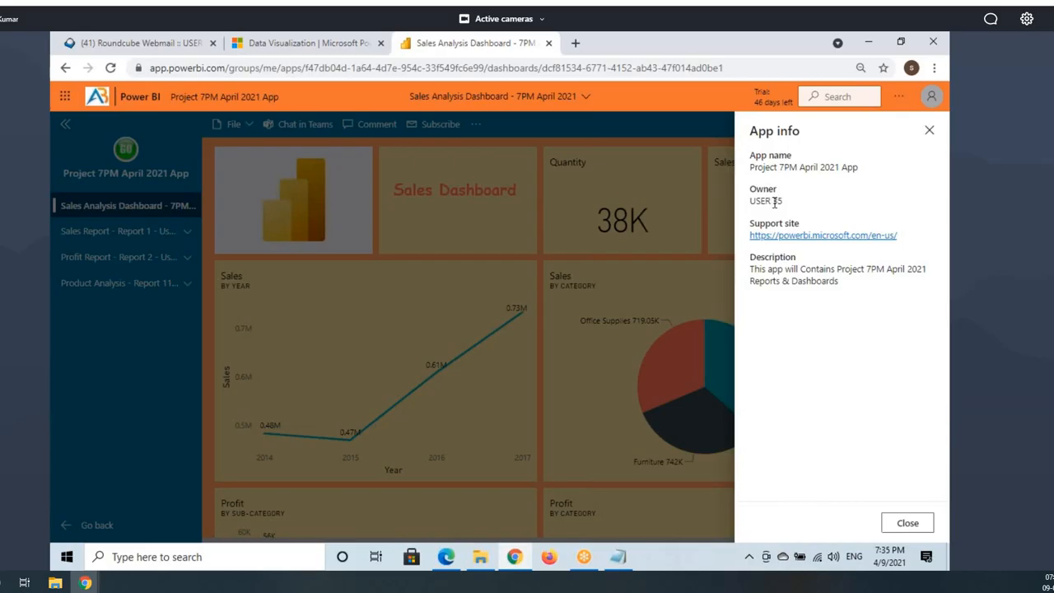
{"action": "left_click_drag", "start_coordinate": [794, 204], "coordinate": [745, 204]}
{"action": "left_click", "coordinate": [764, 213]}
Step: Go back to the app's Setup tab and scroll down to the Contact Information options
{"action": "left_click", "coordinate": [446, 558]}
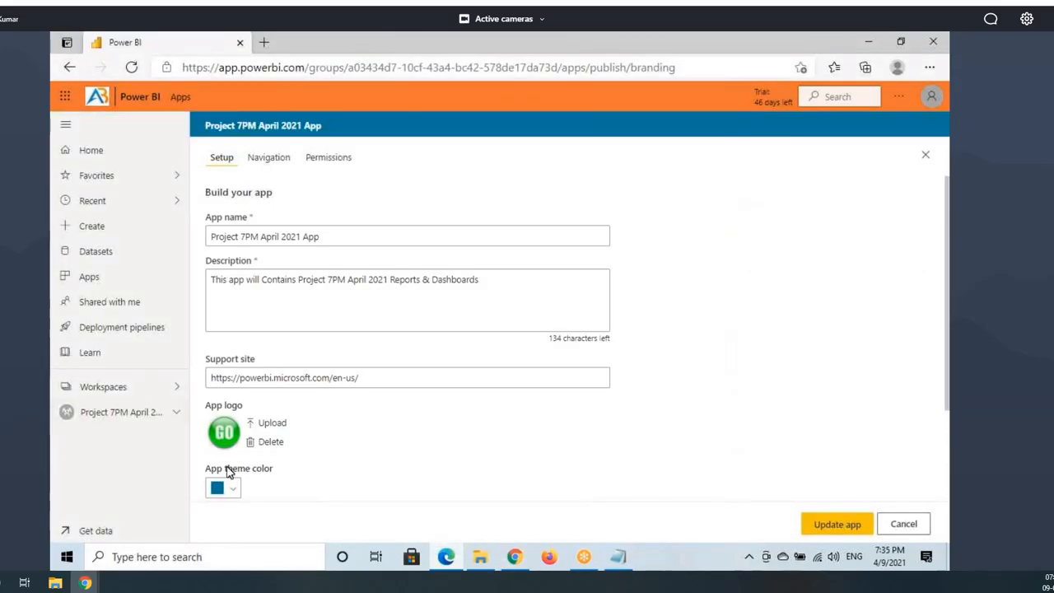
{"action": "scroll", "coordinate": [263, 436], "scroll_direction": "down", "scroll_amount": 3}
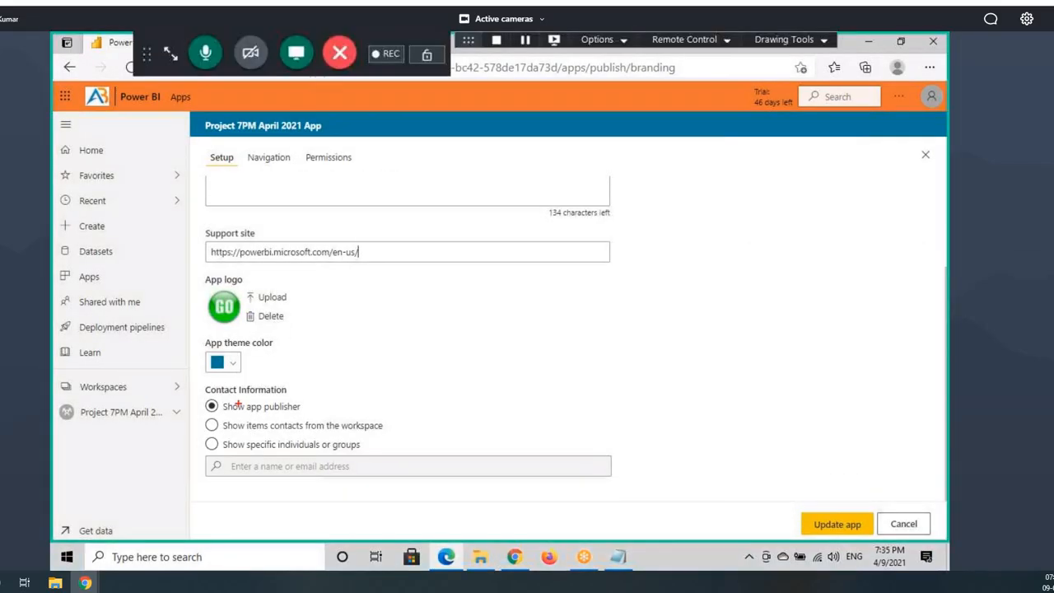
{"action": "mouse_move", "coordinate": [205, 398]}
{"action": "left_mouse_down"}
{"action": "mouse_move", "coordinate": [304, 427]}
{"action": "mouse_move", "coordinate": [324, 421]}
{"action": "left_mouse_up"}
{"action": "left_click_drag", "start_coordinate": [939, 97], "coordinate": [843, 187]}
{"action": "key", "text": "Escape"}
{"action": "left_click", "coordinate": [515, 557]}
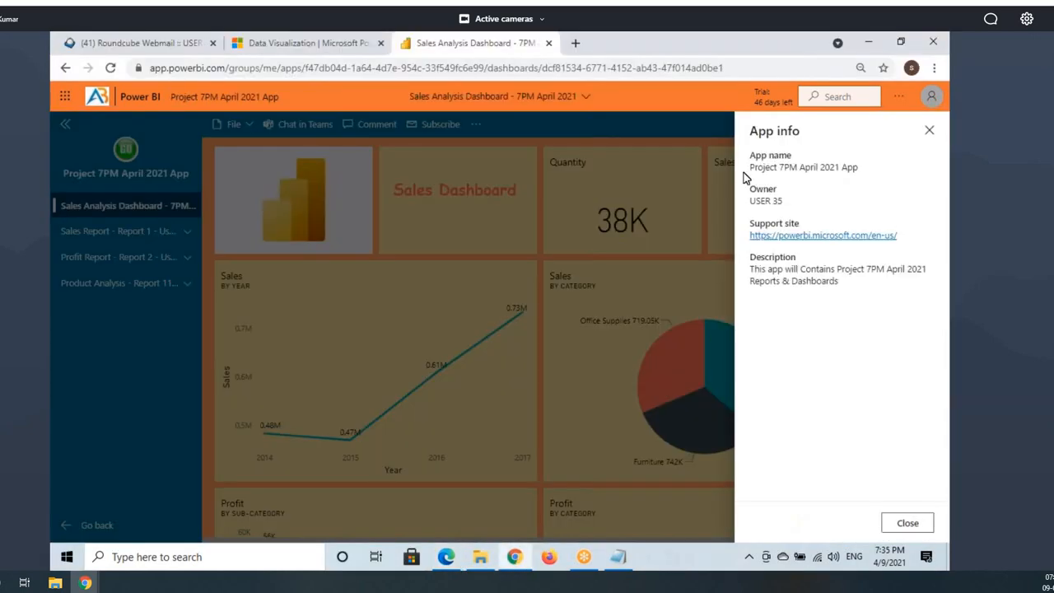
{"action": "left_click", "coordinate": [929, 131]}
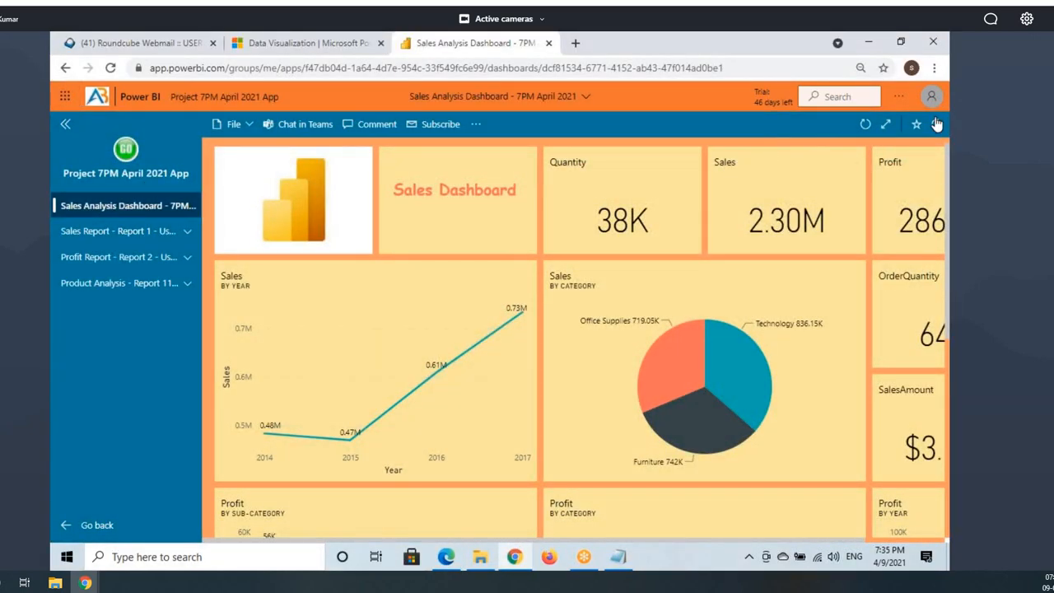
{"action": "left_click", "coordinate": [936, 124]}
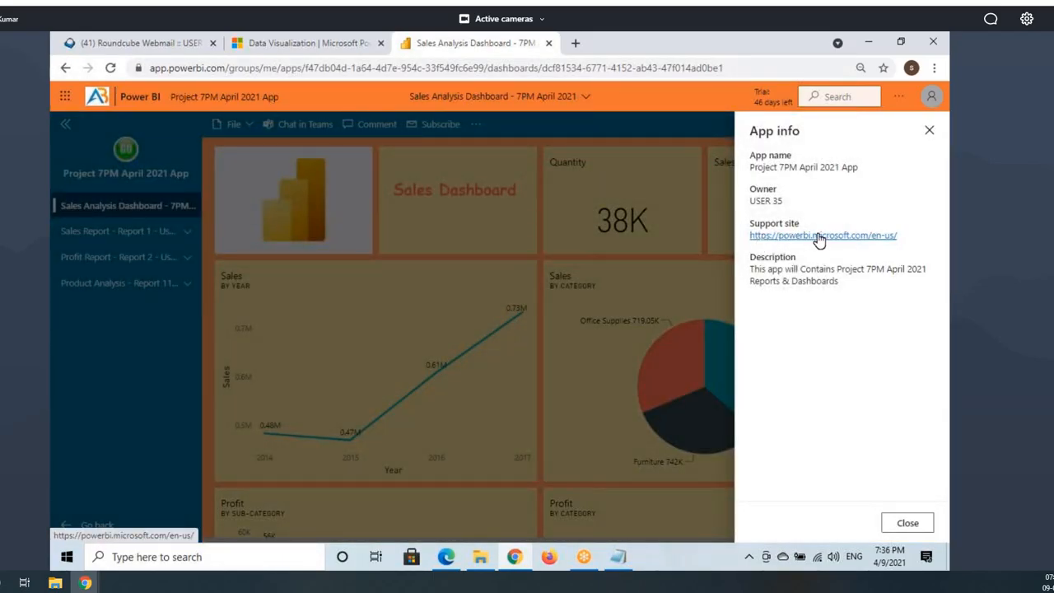
{"action": "key", "text": "ctrl+2"}
{"action": "left_click_drag", "start_coordinate": [760, 238], "coordinate": [914, 246]}
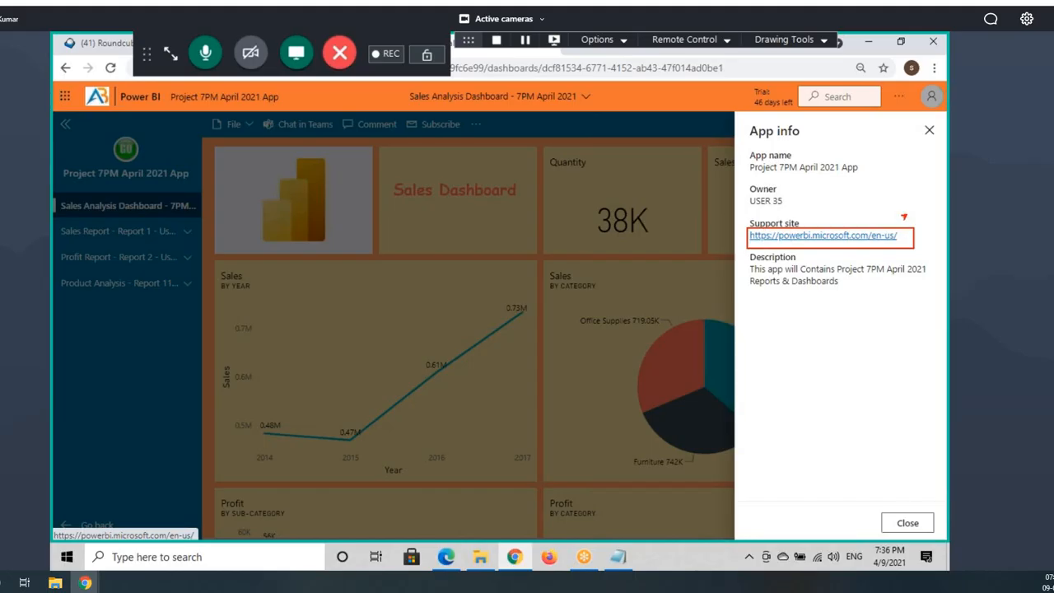
{"action": "key", "text": "ctrl+2"}
{"action": "left_click", "coordinate": [860, 240]}
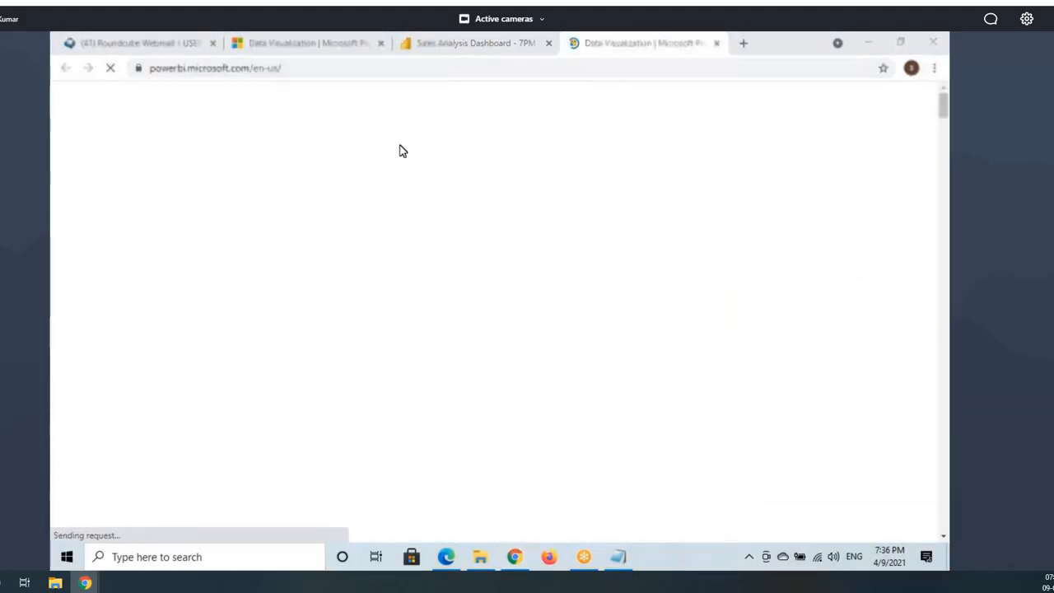
{"action": "scroll", "coordinate": [519, 395], "scroll_direction": "down", "scroll_amount": 8}
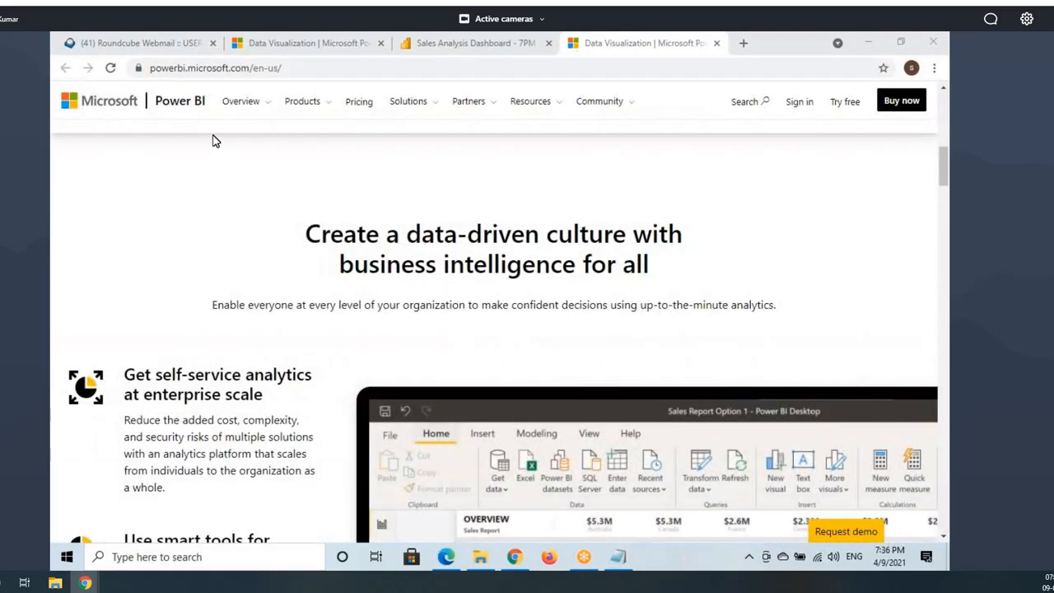
{"action": "left_click", "coordinate": [525, 562]}
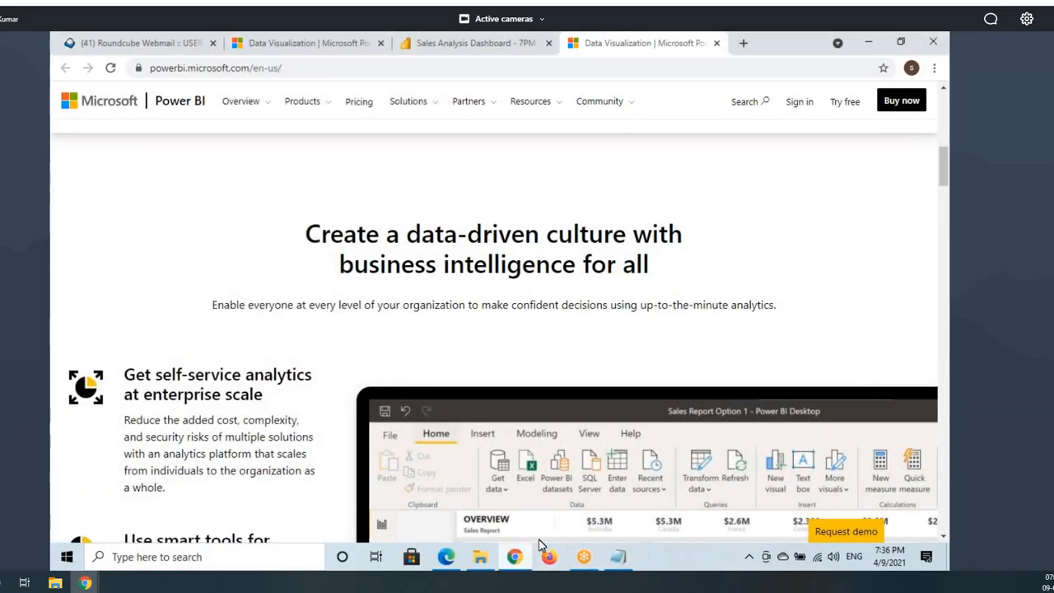
{"action": "left_click", "coordinate": [446, 563]}
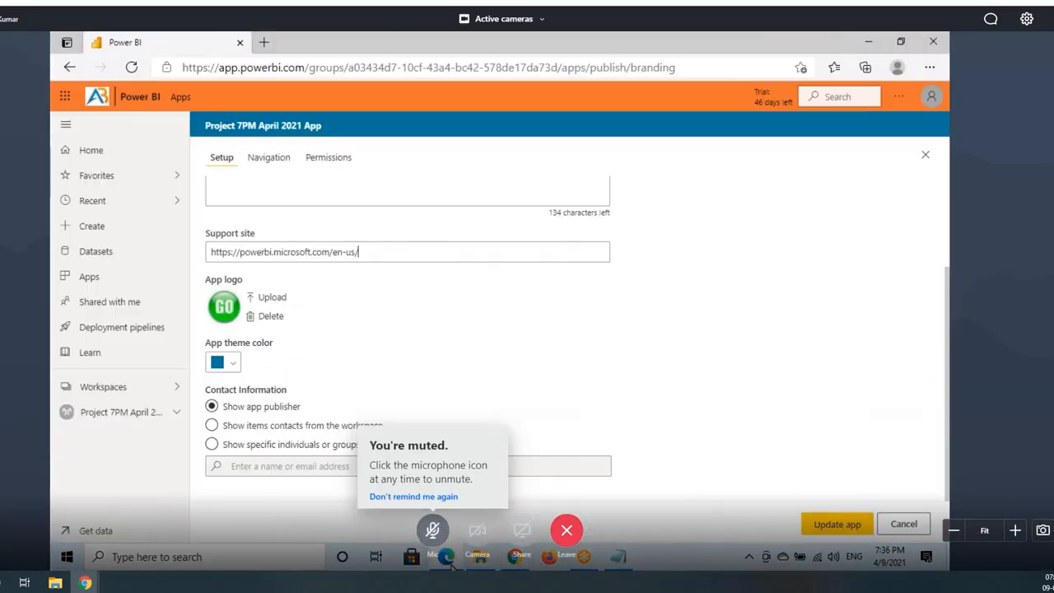
{"action": "left_click", "coordinate": [515, 560]}
{"action": "left_click", "coordinate": [358, 51]}
{"action": "left_click", "coordinate": [206, 43]}
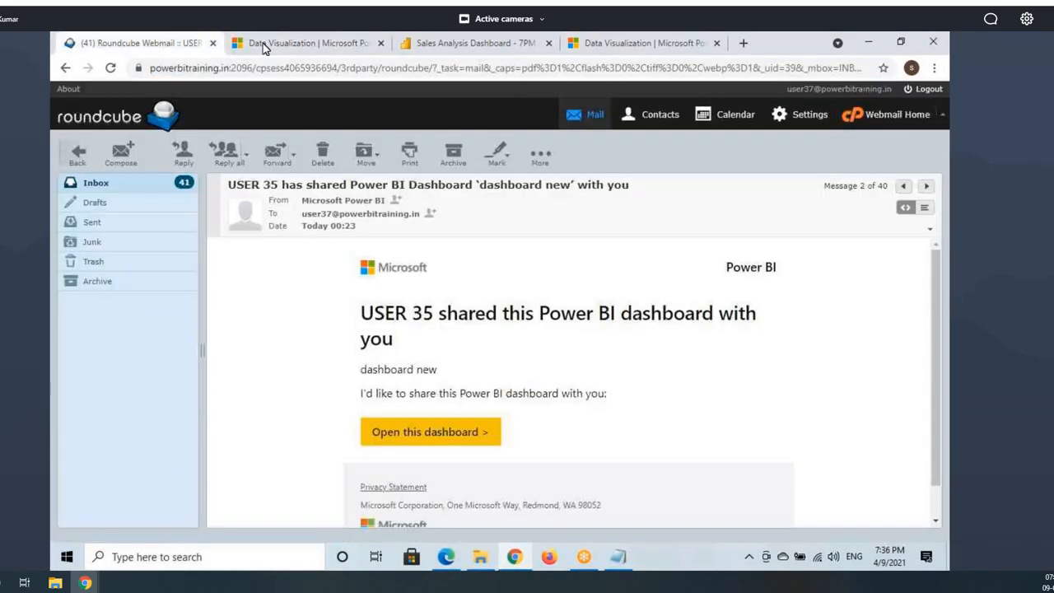
{"action": "left_click", "coordinate": [412, 43]}
{"action": "left_click_drag", "start_coordinate": [785, 203], "coordinate": [748, 203]}
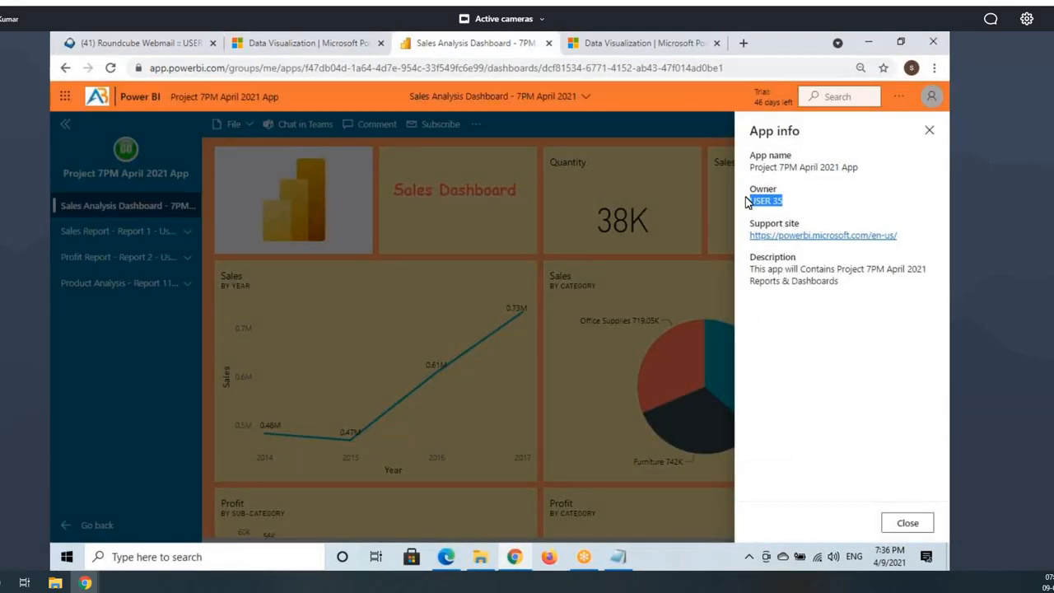
{"action": "left_click", "coordinate": [943, 141]}
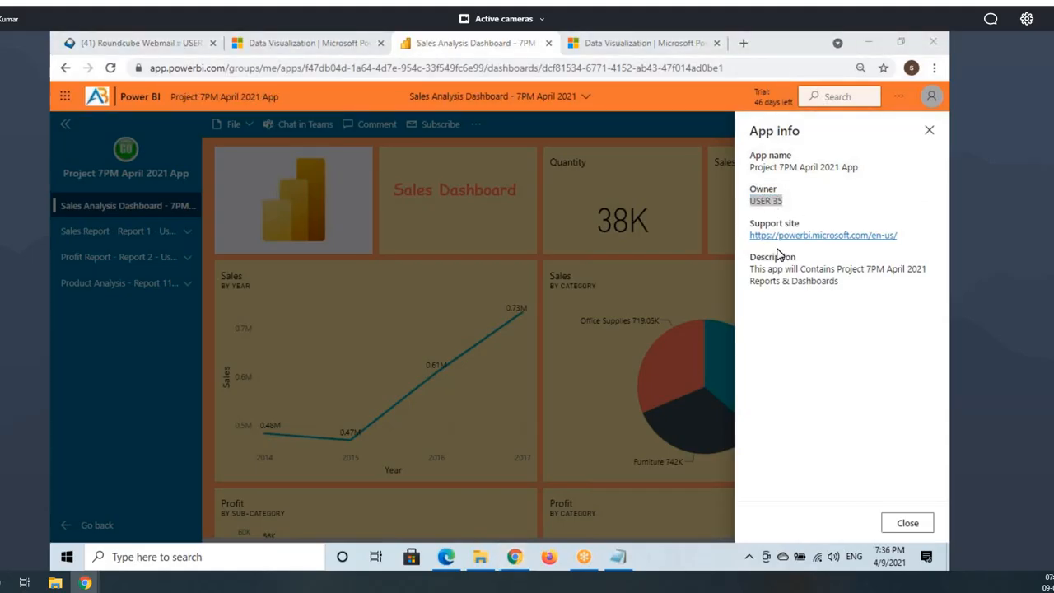
{"action": "left_click", "coordinate": [929, 130]}
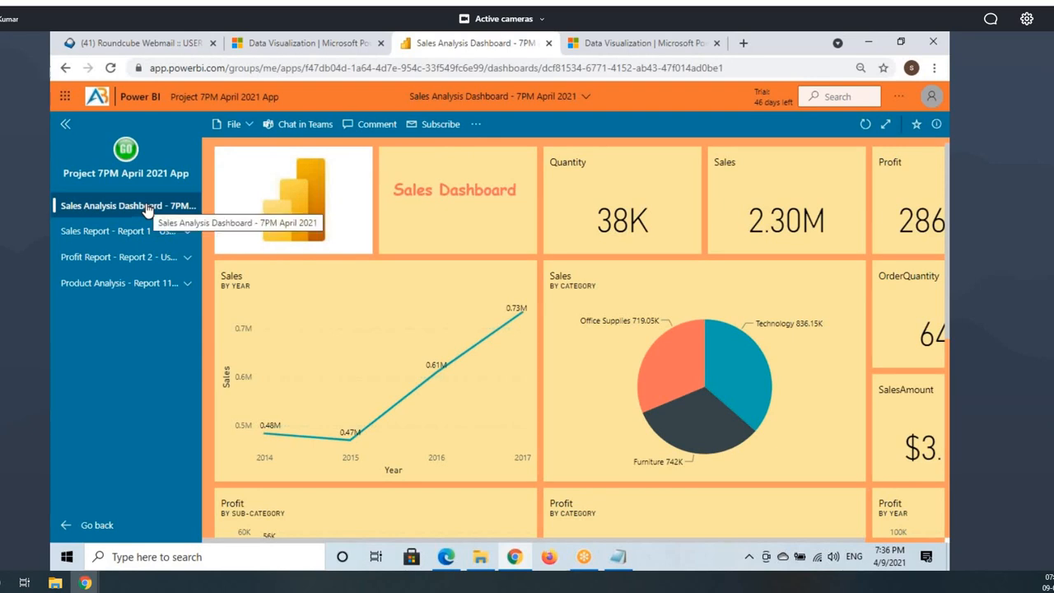
{"action": "left_click", "coordinate": [445, 557]}
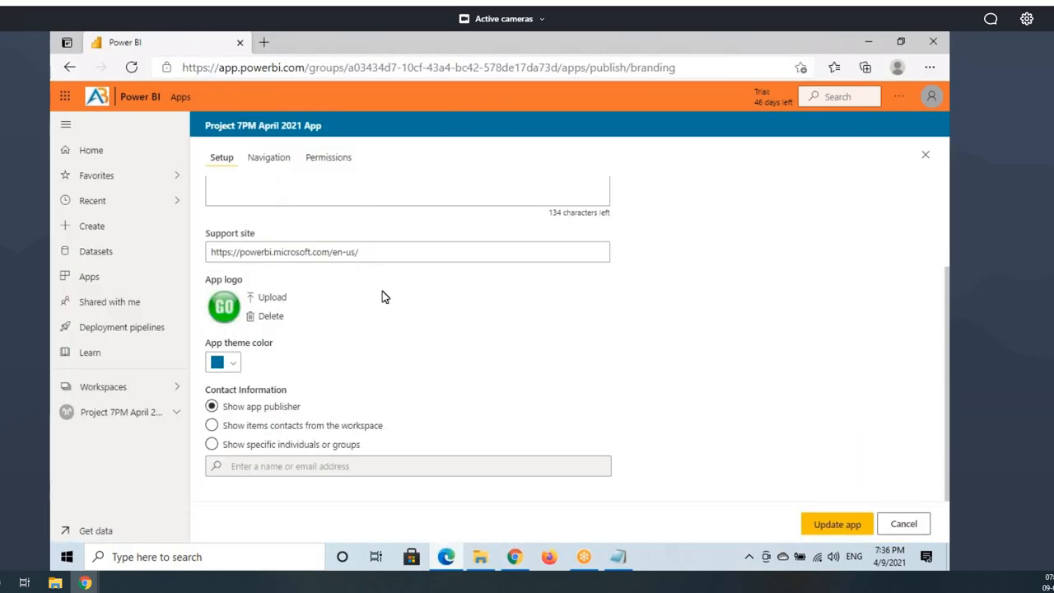
{"action": "scroll", "coordinate": [382, 292], "scroll_direction": "up", "scroll_amount": 3}
{"action": "scroll", "coordinate": [228, 289], "scroll_direction": "down", "scroll_amount": 3}
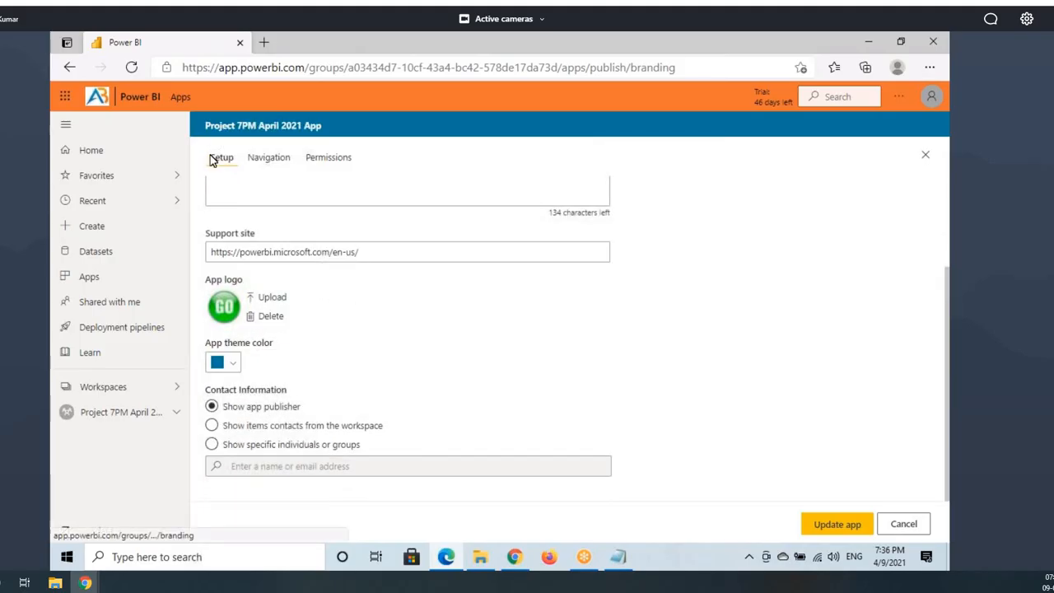
{"action": "scroll", "coordinate": [265, 202], "scroll_direction": "up", "scroll_amount": 3}
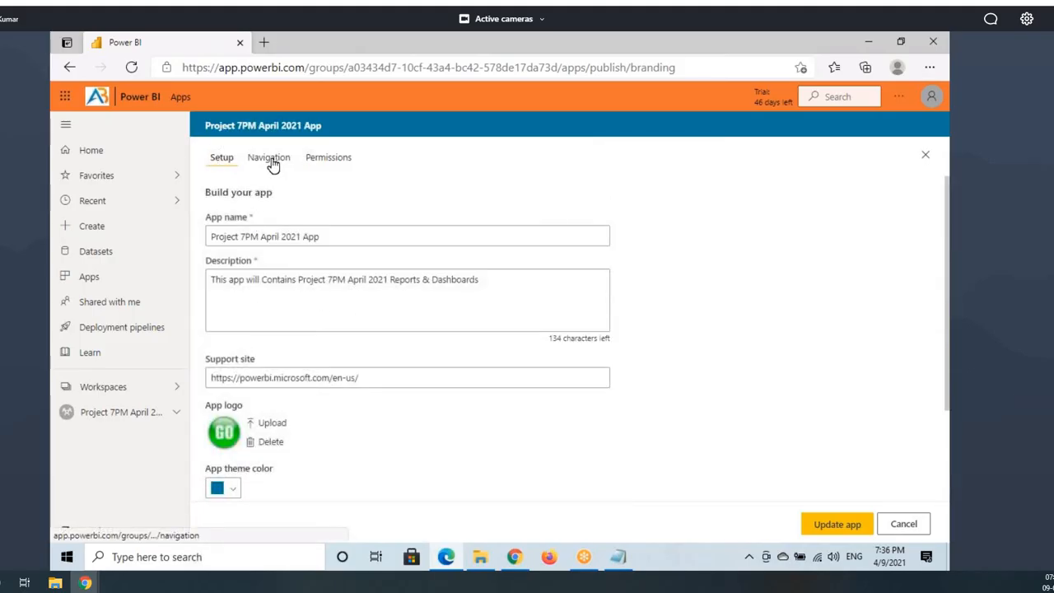
{"action": "left_click", "coordinate": [326, 158]}
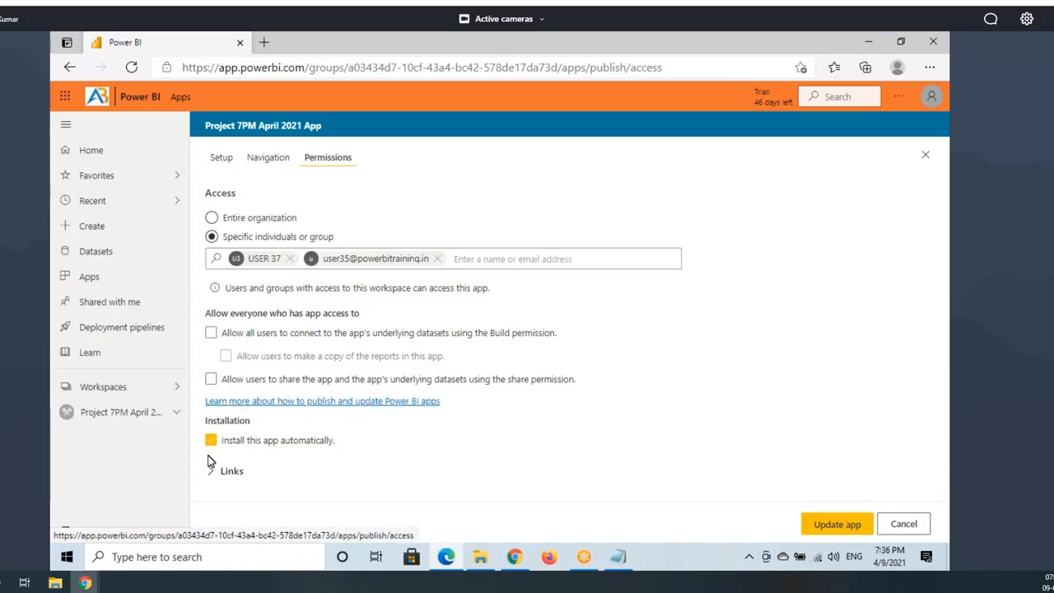
{"action": "left_click", "coordinate": [272, 161]}
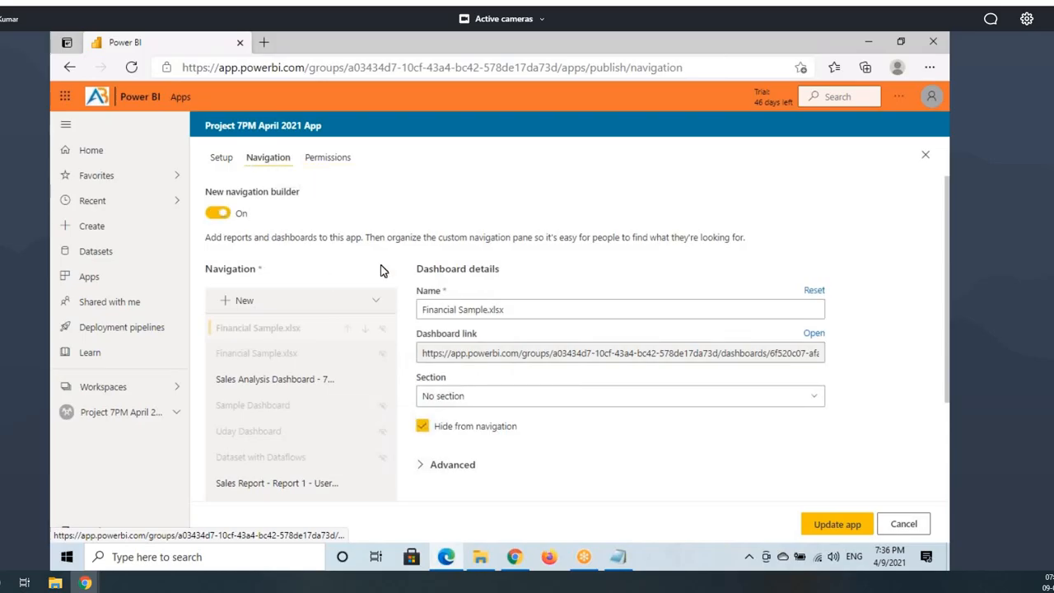
{"action": "left_click", "coordinate": [328, 163]}
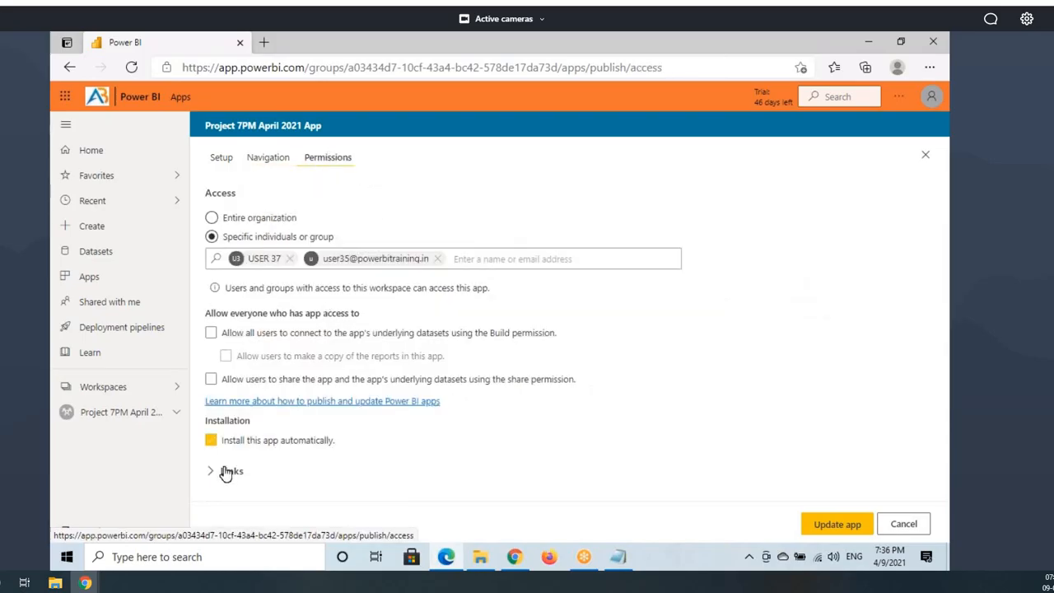
{"action": "left_click", "coordinate": [235, 472]}
{"action": "scroll", "coordinate": [319, 436], "scroll_direction": "down", "scroll_amount": 1}
{"action": "scroll", "coordinate": [319, 436], "scroll_direction": "down", "scroll_amount": 2}
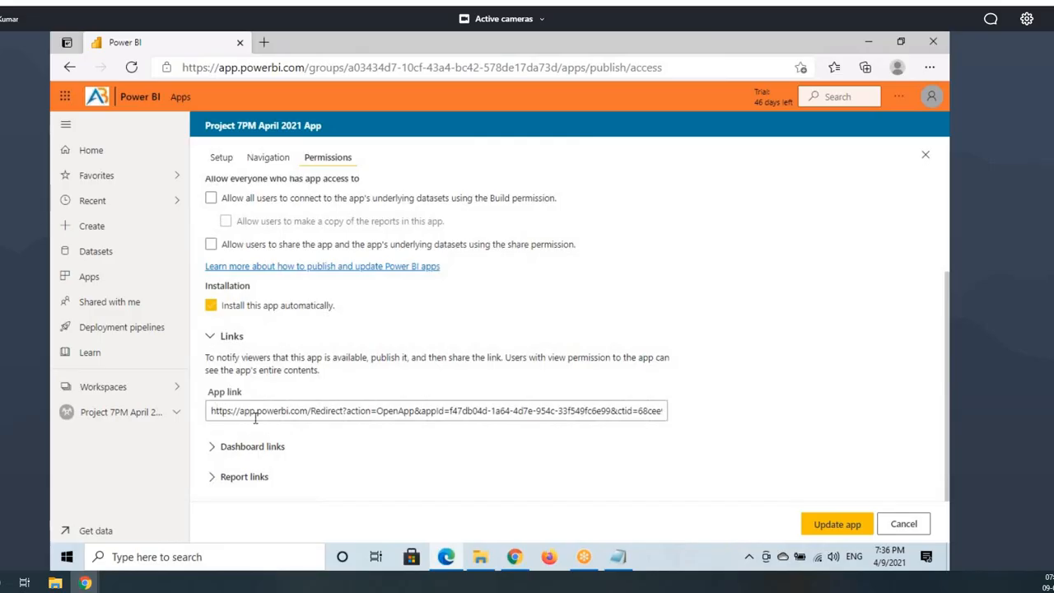
{"action": "left_click_drag", "start_coordinate": [212, 409], "coordinate": [662, 420]}
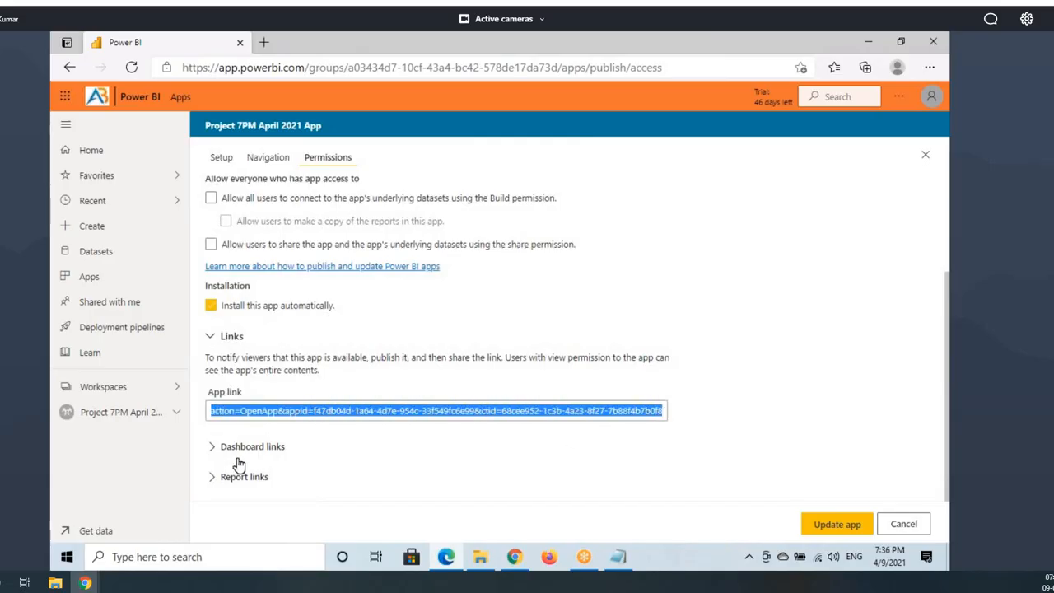
{"action": "left_click", "coordinate": [213, 445]}
{"action": "scroll", "coordinate": [243, 342], "scroll_direction": "down", "scroll_amount": 3}
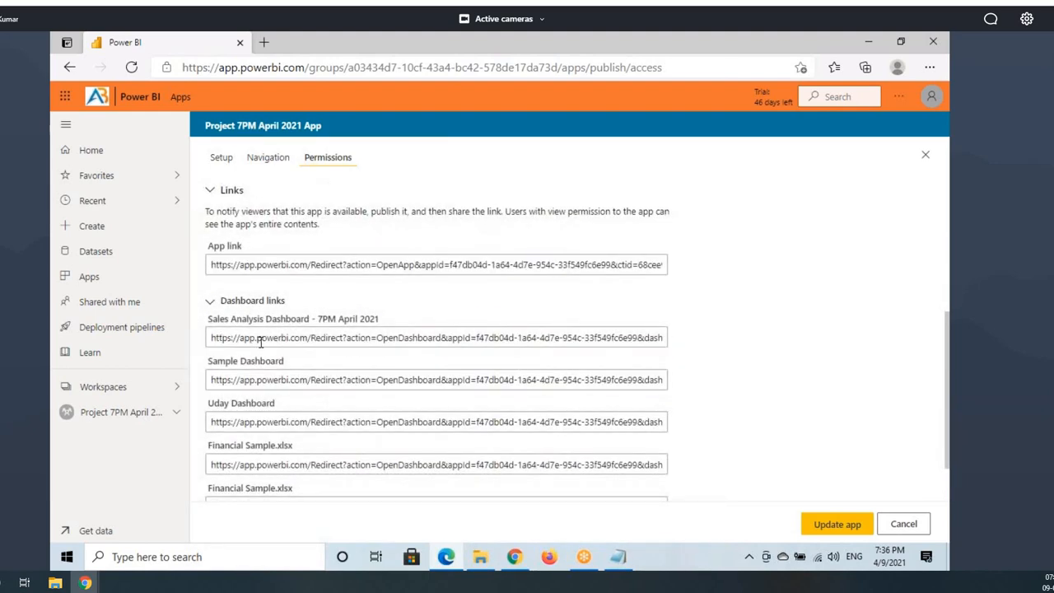
{"action": "scroll", "coordinate": [300, 374], "scroll_direction": "down", "scroll_amount": 1}
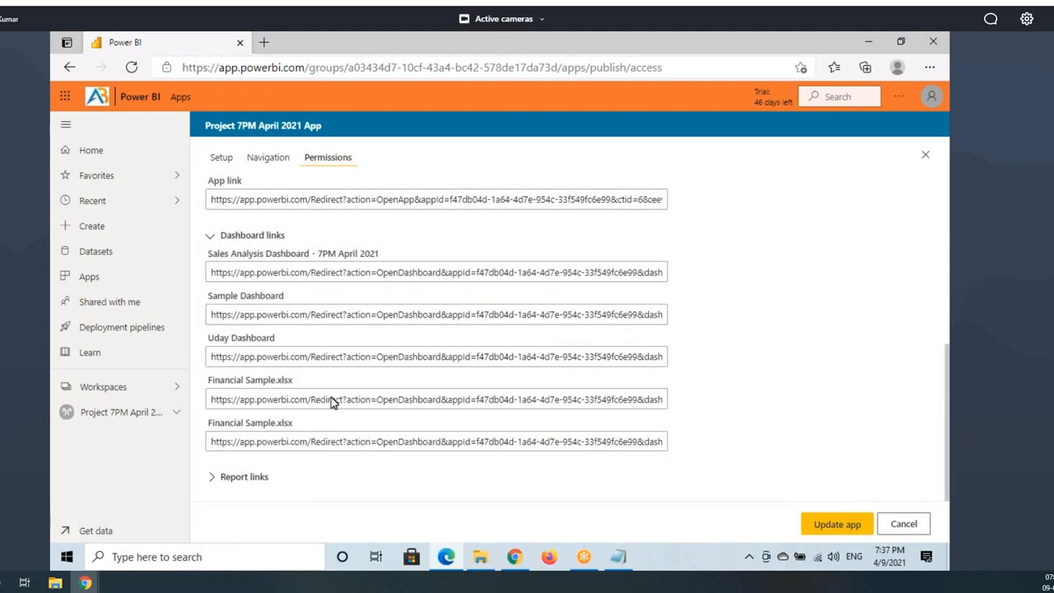
{"action": "left_click", "coordinate": [211, 477]}
{"action": "scroll", "coordinate": [321, 428], "scroll_direction": "down", "scroll_amount": 3}
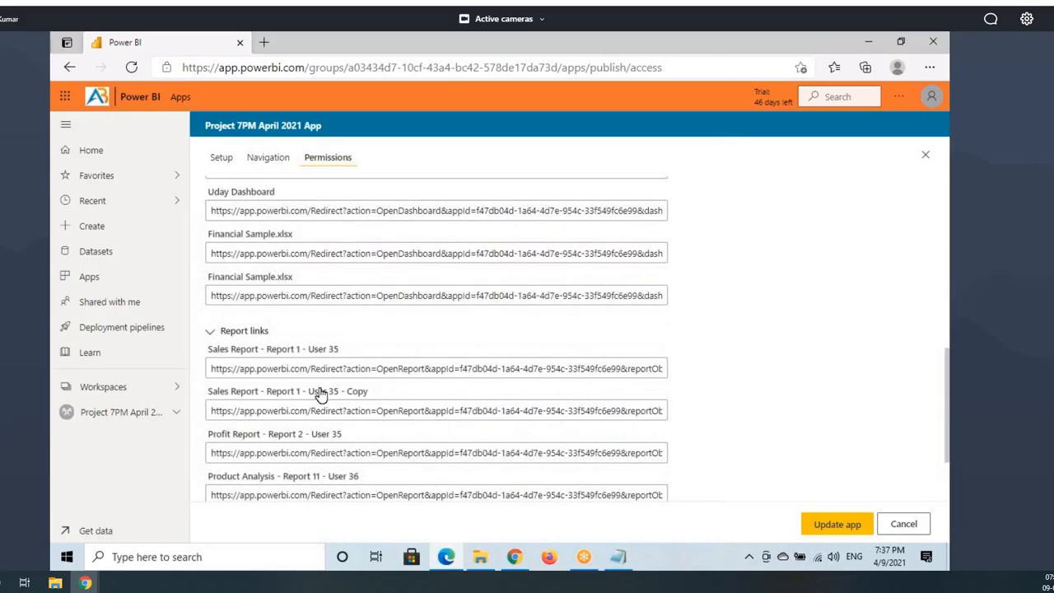
{"action": "scroll", "coordinate": [393, 330], "scroll_direction": "up", "scroll_amount": 9}
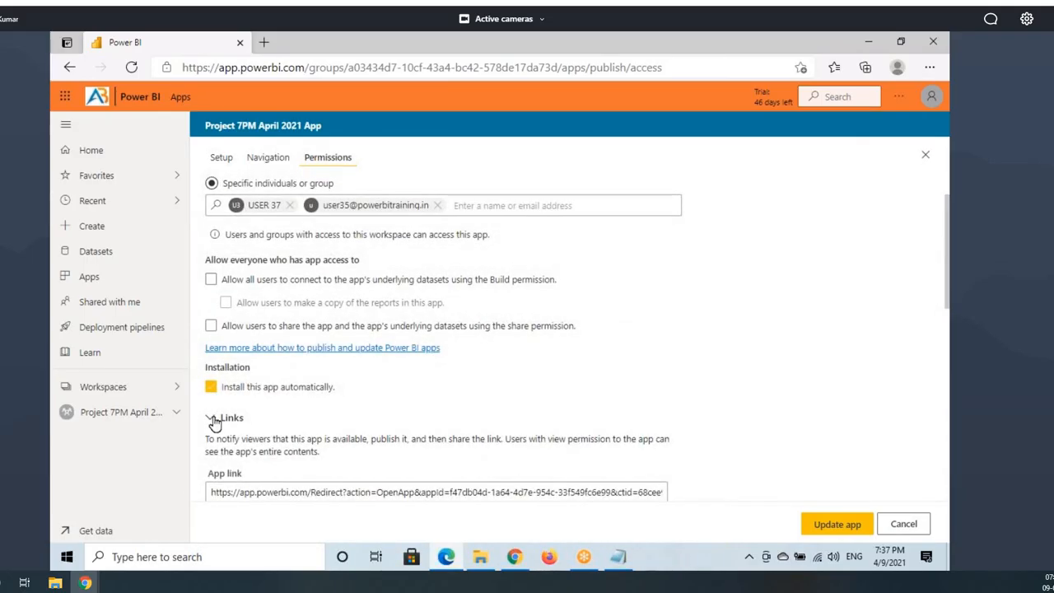
{"action": "left_click", "coordinate": [213, 420]}
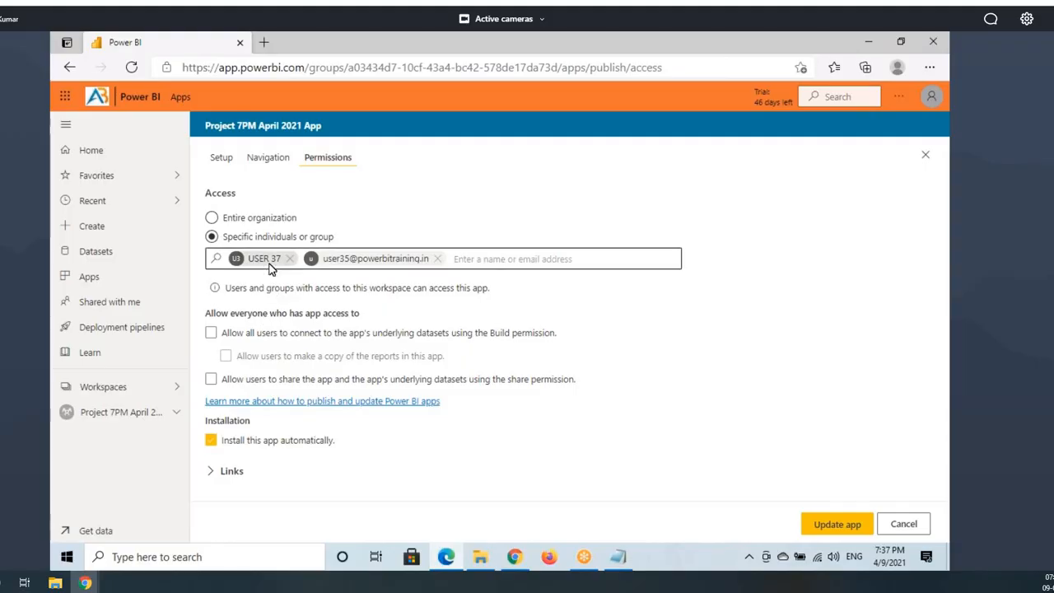
{"action": "left_click", "coordinate": [268, 162]}
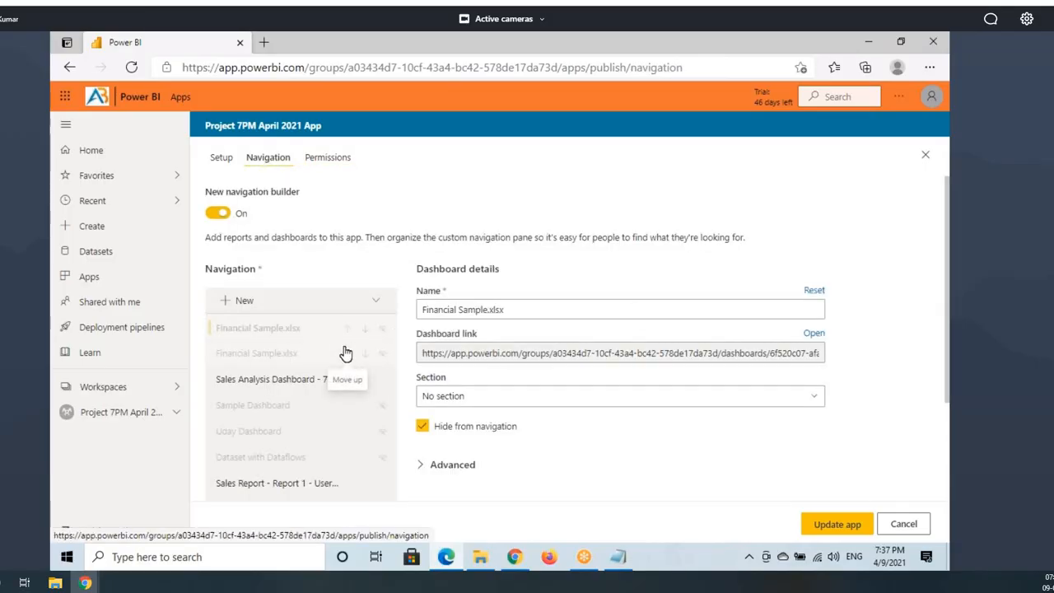
Step: Select Sales Analysis Dashboard in Navigation and keep its Advanced default navigation width at Small (240 px)
{"action": "left_click", "coordinate": [269, 387]}
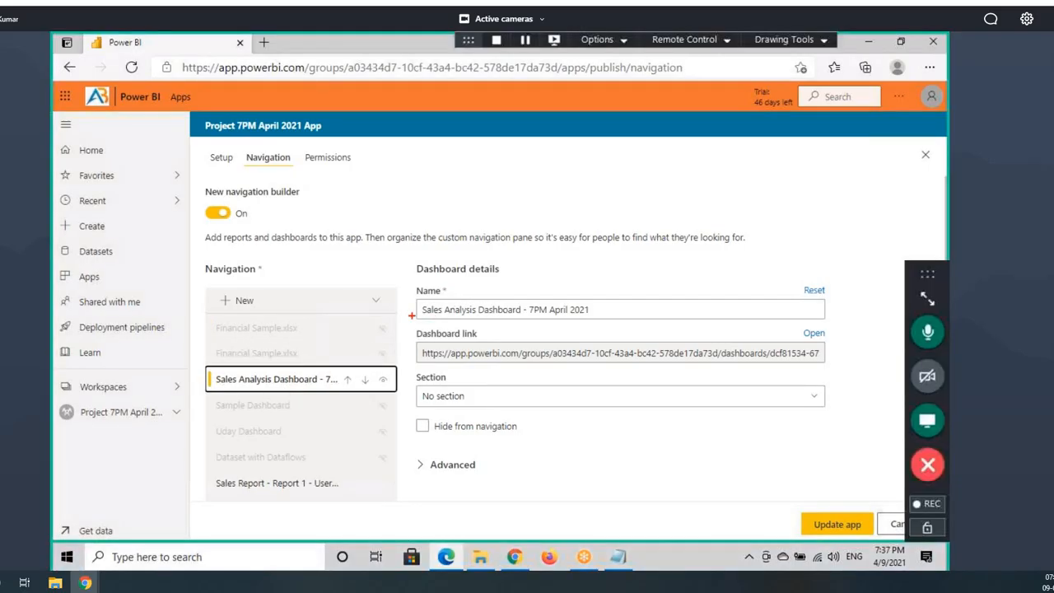
{"action": "left_click_drag", "start_coordinate": [416, 303], "coordinate": [606, 318]}
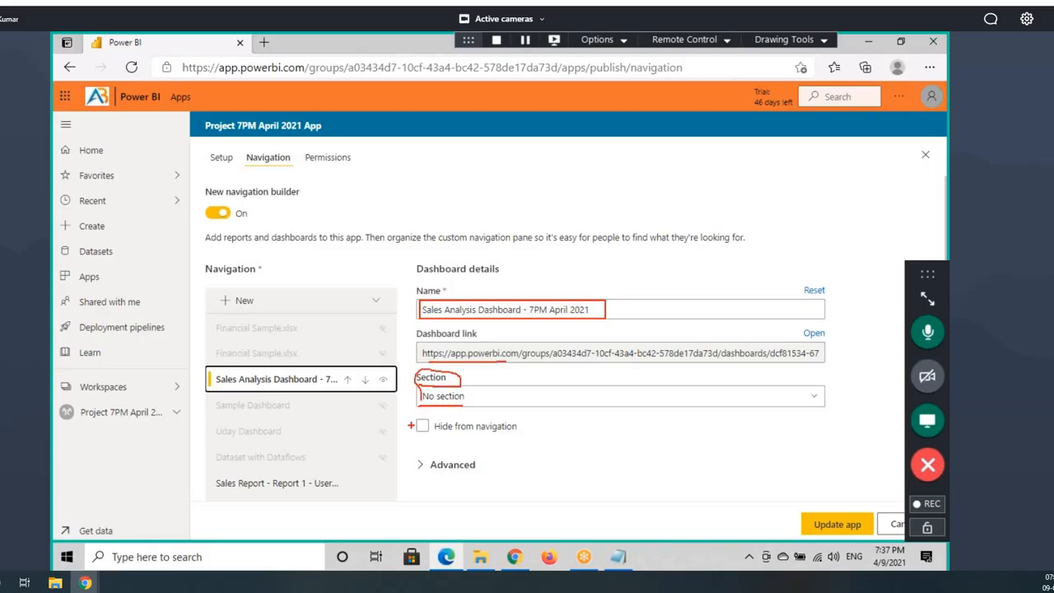
{"action": "left_click_drag", "start_coordinate": [441, 430], "coordinate": [512, 429]}
{"action": "key", "text": "Escape"}
{"action": "left_click", "coordinate": [452, 466]}
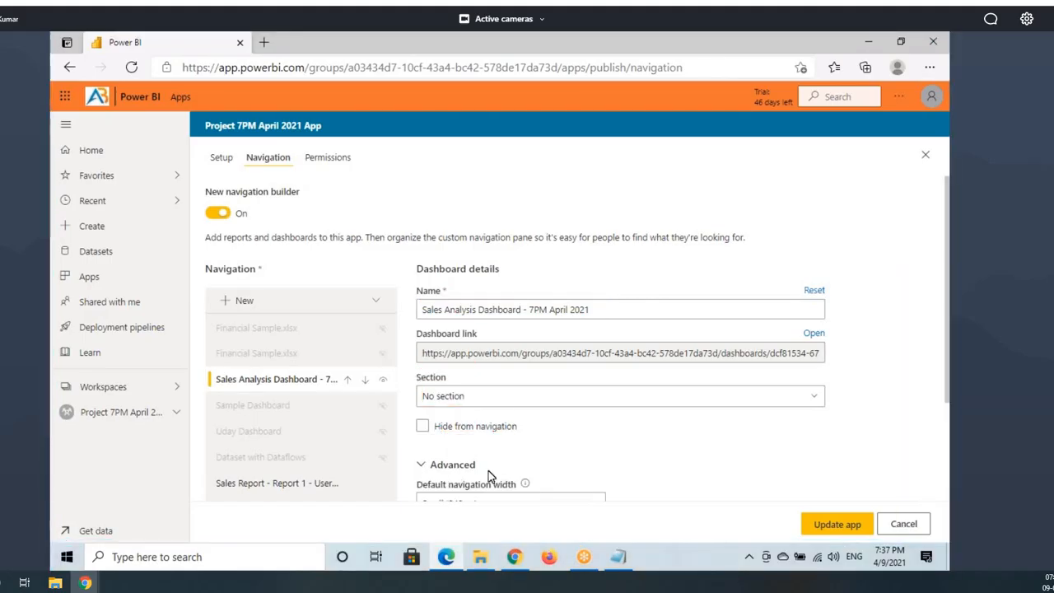
{"action": "scroll", "coordinate": [488, 476], "scroll_direction": "down", "scroll_amount": 1}
{"action": "left_click", "coordinate": [458, 456]}
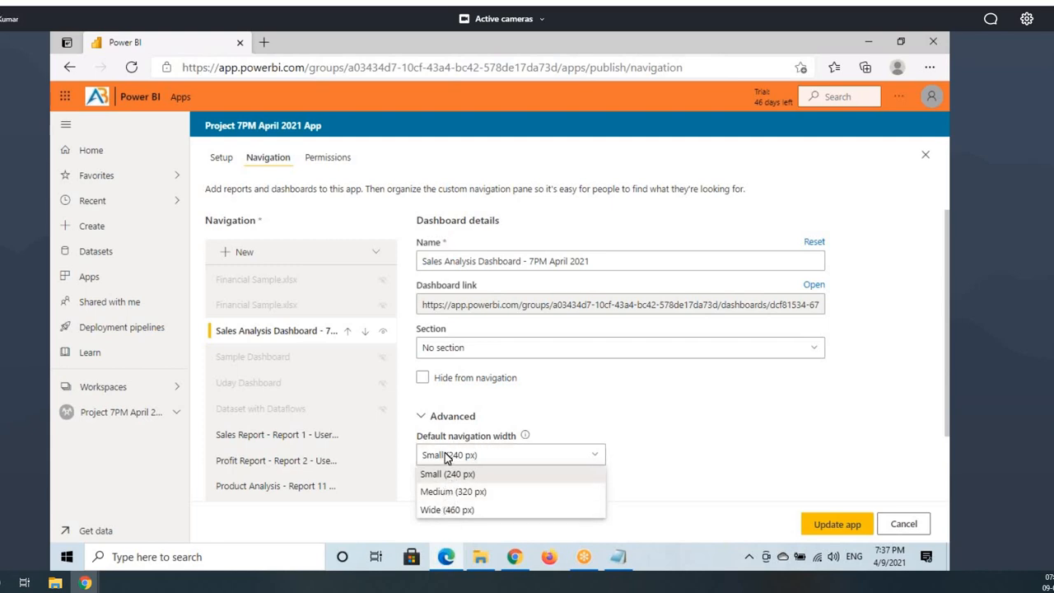
{"action": "left_click", "coordinate": [429, 382]}
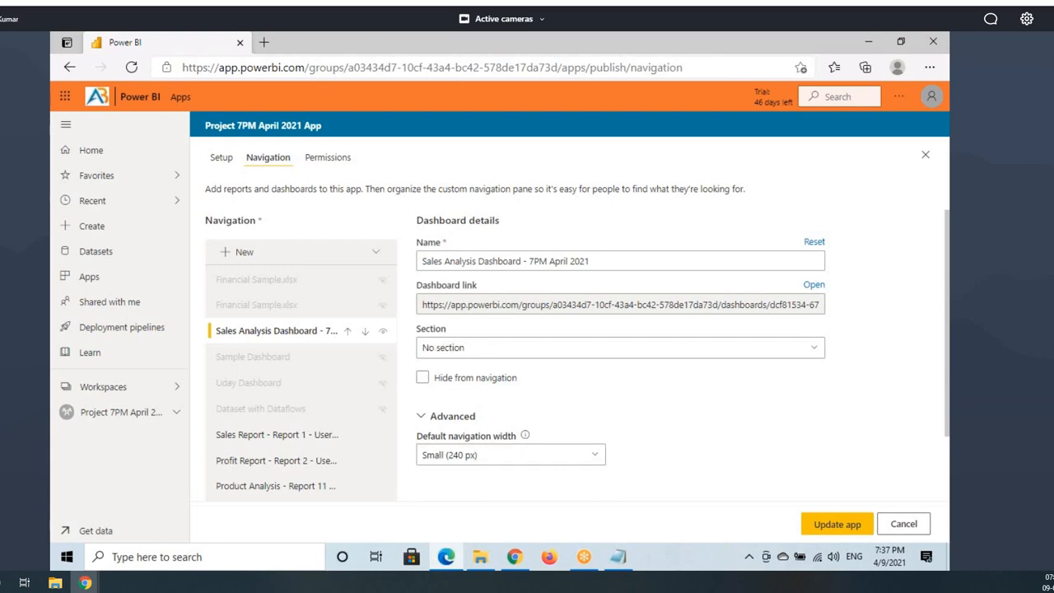
{"action": "left_click_drag", "start_coordinate": [407, 324], "coordinate": [481, 359]}
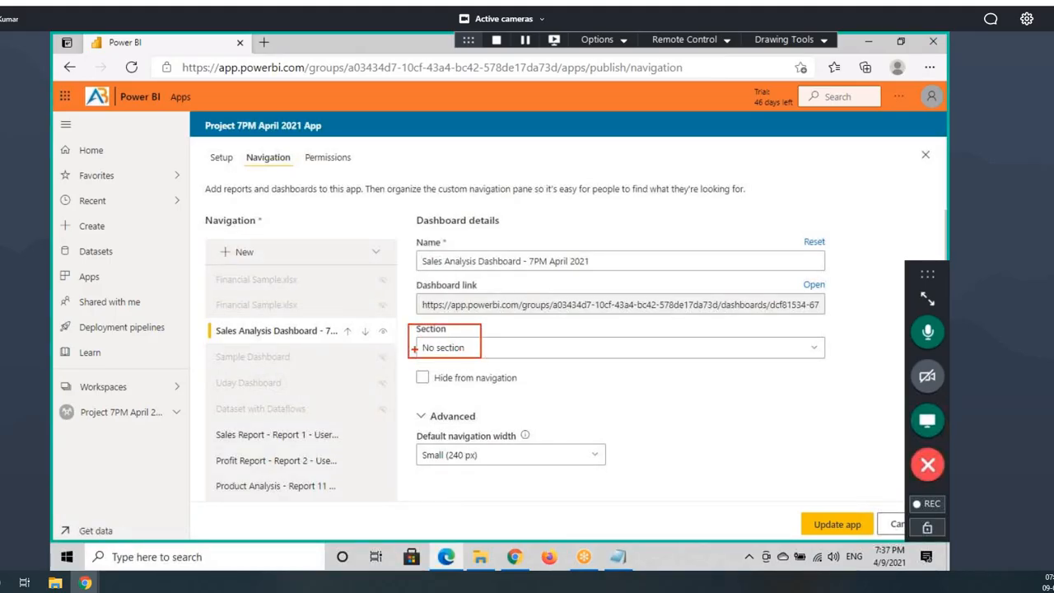
{"action": "key", "text": "Escape"}
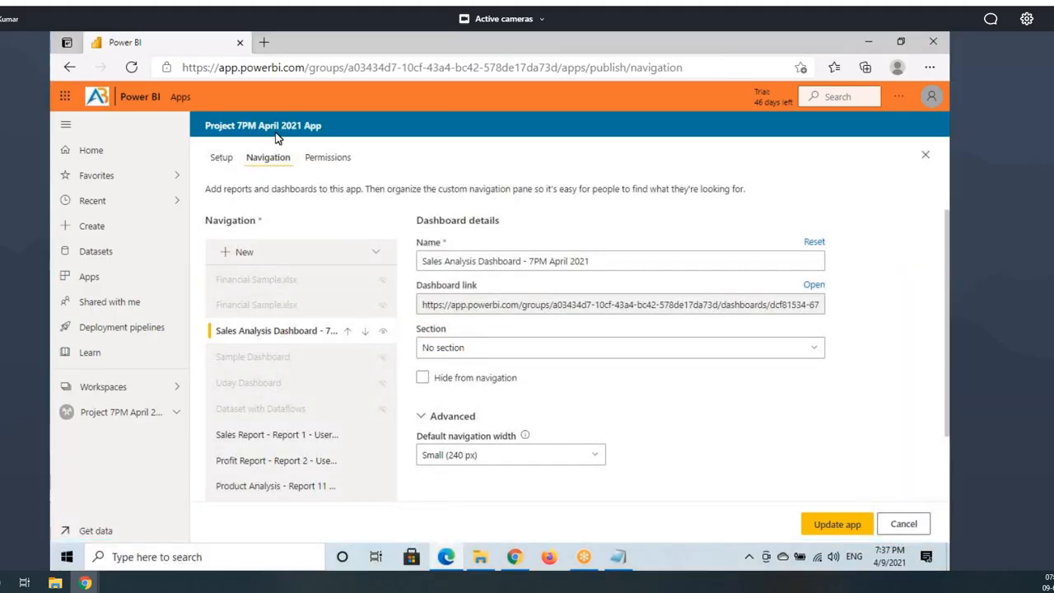
Step: Mark up the dashboard's navigation settings on screen, then view the published app showing that dashboard
{"action": "key", "text": "ctrl+2"}
{"action": "left_click_drag", "start_coordinate": [211, 275], "coordinate": [382, 496]}
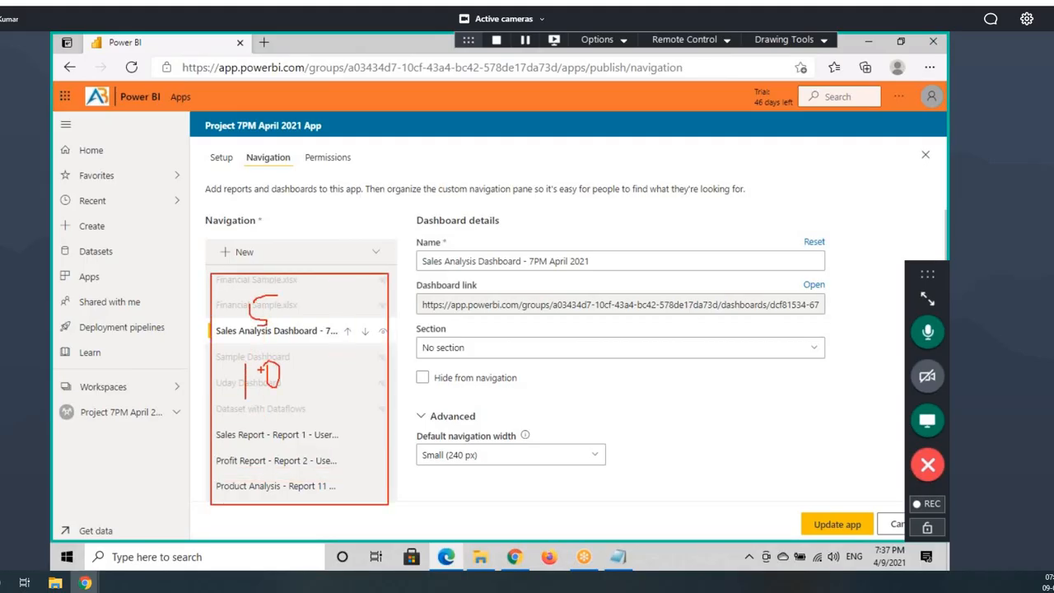
{"action": "mouse_move", "coordinate": [305, 319]}
{"action": "left_mouse_down"}
{"action": "mouse_move", "coordinate": [275, 270]}
{"action": "mouse_move", "coordinate": [272, 423]}
{"action": "mouse_move", "coordinate": [292, 272]}
{"action": "left_mouse_up"}
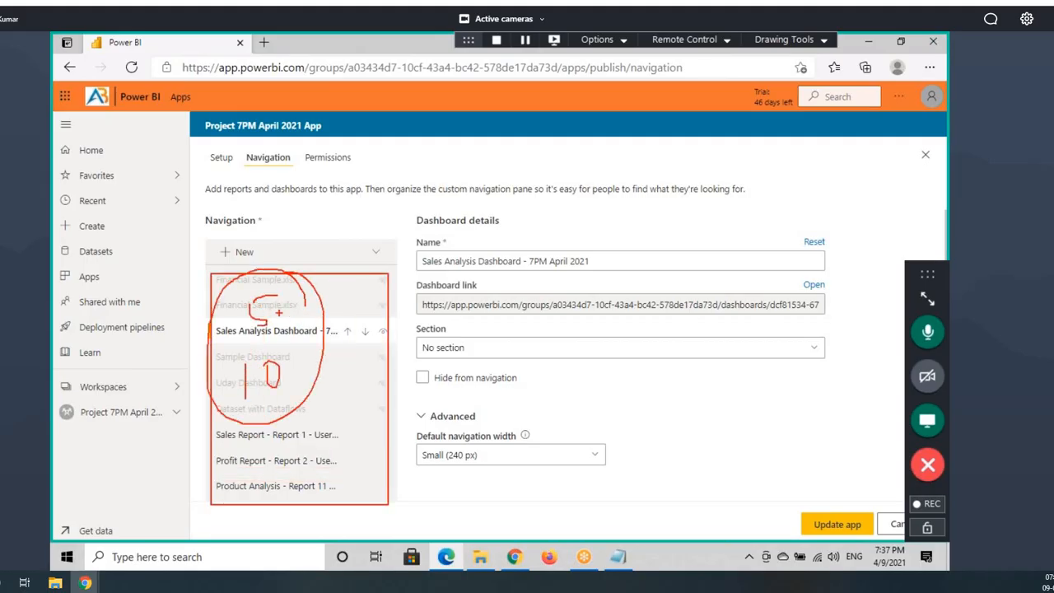
{"action": "left_click_drag", "start_coordinate": [286, 319], "coordinate": [370, 277]}
{"action": "left_click_drag", "start_coordinate": [290, 375], "coordinate": [343, 349]}
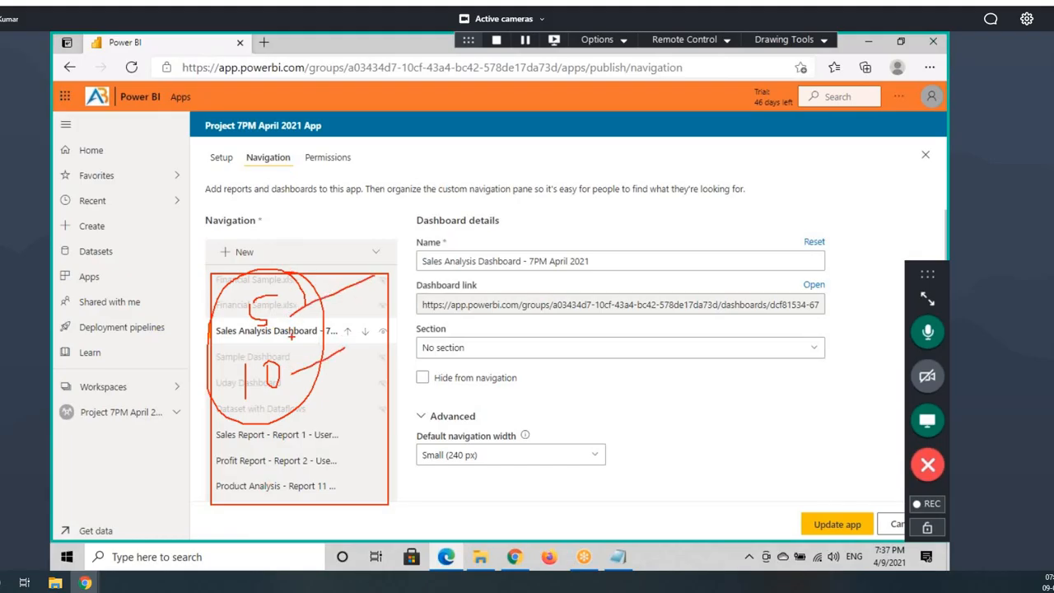
{"action": "key", "text": "Escape"}
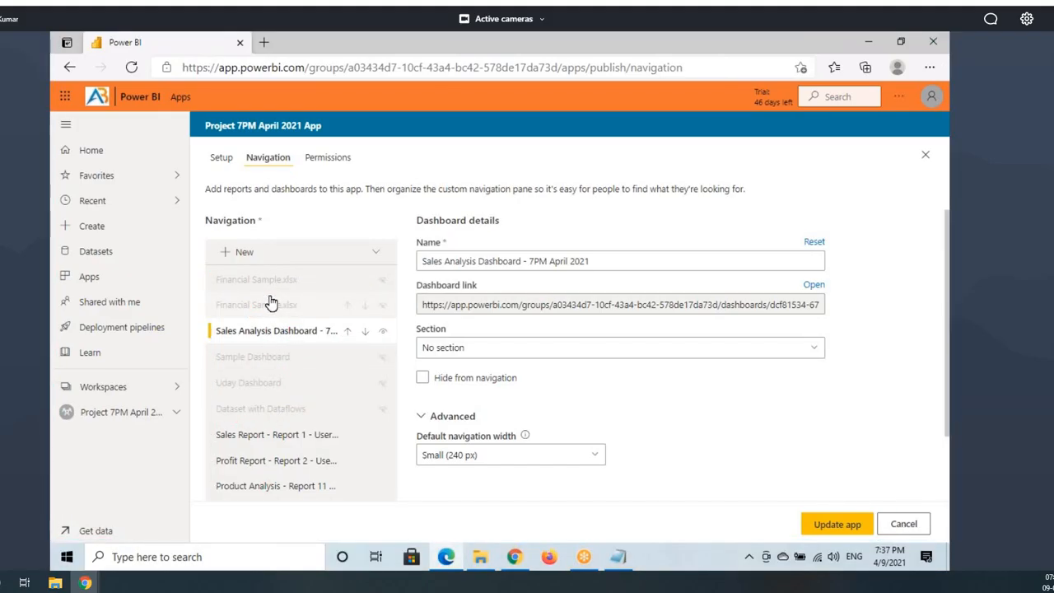
{"action": "left_click_drag", "start_coordinate": [221, 283], "coordinate": [312, 308]}
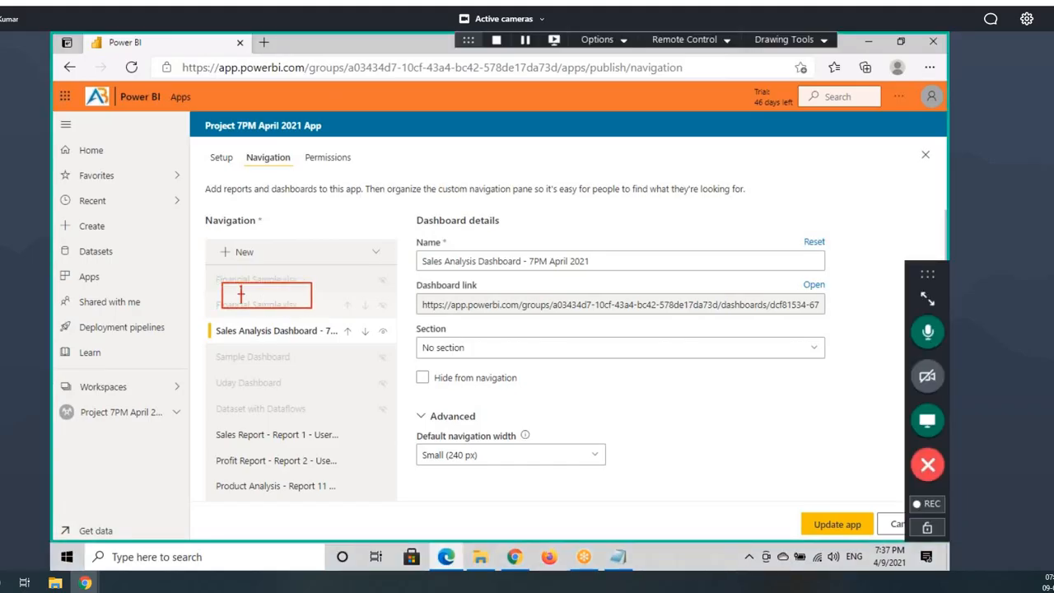
{"action": "mouse_move", "coordinate": [249, 303]}
{"action": "left_mouse_down"}
{"action": "mouse_move", "coordinate": [310, 302]}
{"action": "mouse_move", "coordinate": [350, 258]}
{"action": "left_mouse_up"}
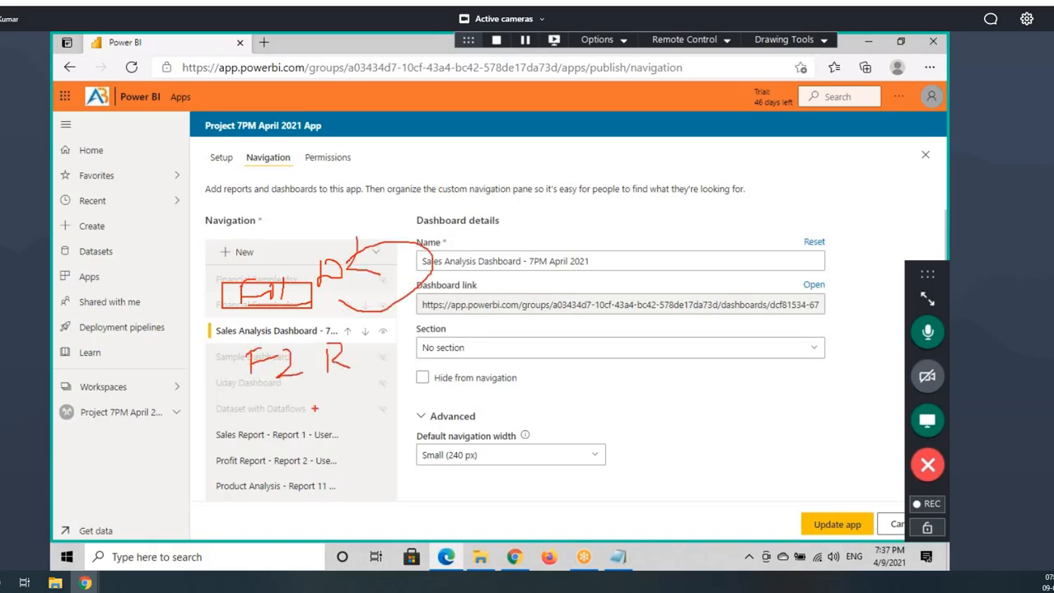
{"action": "mouse_move", "coordinate": [321, 424]}
{"action": "left_mouse_down"}
{"action": "mouse_move", "coordinate": [241, 422]}
{"action": "mouse_move", "coordinate": [352, 450]}
{"action": "mouse_move", "coordinate": [336, 386]}
{"action": "left_mouse_up"}
{"action": "left_click_drag", "start_coordinate": [358, 362], "coordinate": [381, 391]}
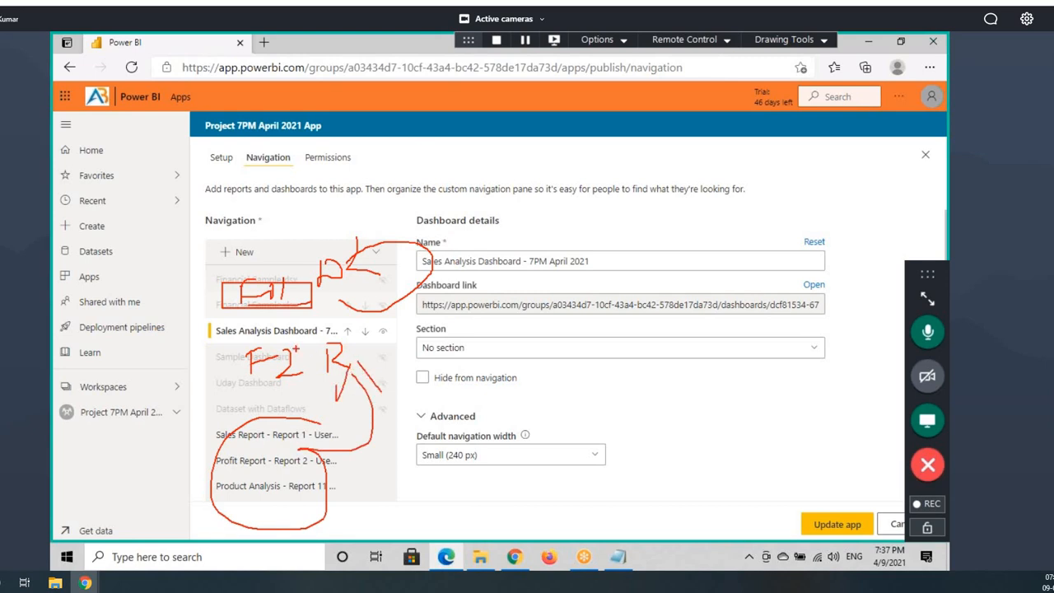
{"action": "left_click", "coordinate": [514, 557]}
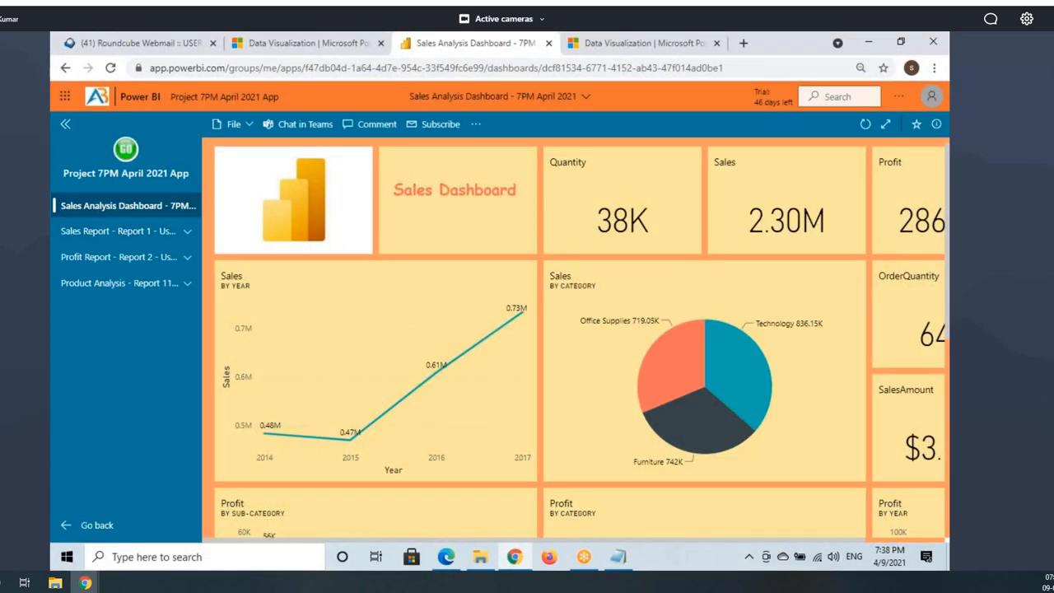
Step: Mark up the published app's left navigation pane, then return to the app's Navigation settings
{"action": "mouse_move", "coordinate": [51, 188]}
{"action": "left_mouse_down"}
{"action": "mouse_move", "coordinate": [53, 341]}
{"action": "mouse_move", "coordinate": [204, 344]}
{"action": "left_mouse_up"}
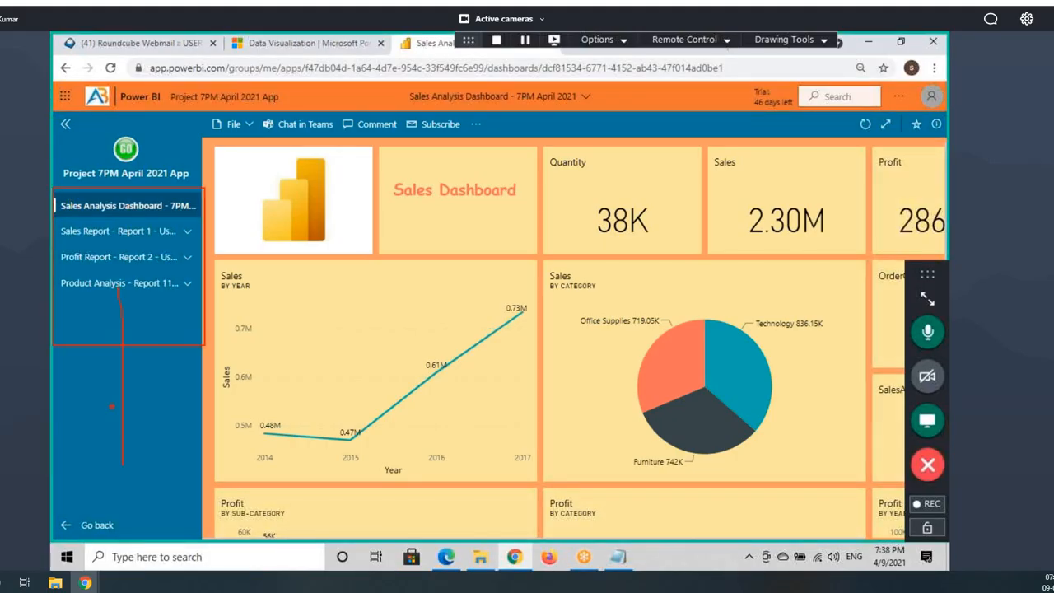
{"action": "left_click_drag", "start_coordinate": [148, 440], "coordinate": [133, 445]}
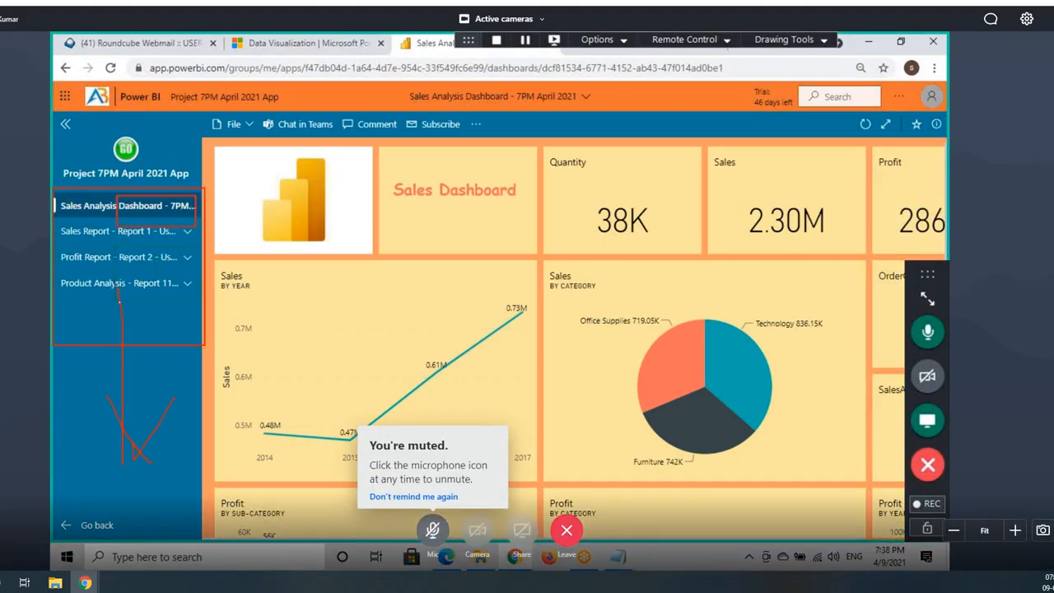
{"action": "left_click_drag", "start_coordinate": [115, 247], "coordinate": [213, 308]}
{"action": "left_click_drag", "start_coordinate": [123, 316], "coordinate": [216, 377]}
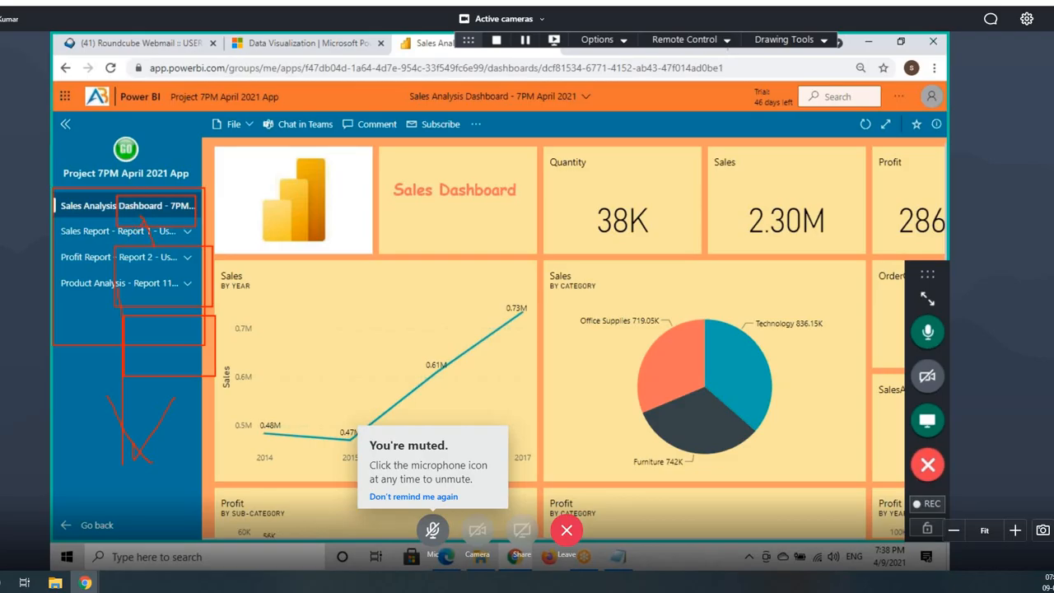
{"action": "mouse_move", "coordinate": [156, 267]}
{"action": "left_mouse_down"}
{"action": "mouse_move", "coordinate": [156, 295]}
{"action": "mouse_move", "coordinate": [169, 294]}
{"action": "left_mouse_up"}
{"action": "left_click_drag", "start_coordinate": [157, 328], "coordinate": [157, 348]}
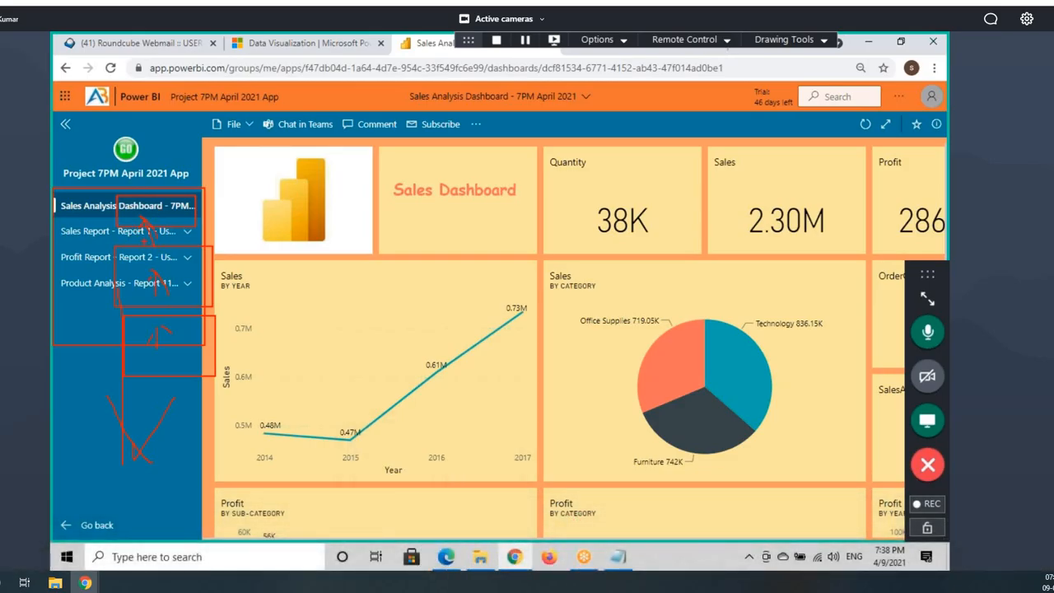
{"action": "key", "text": "Escape"}
{"action": "left_click", "coordinate": [446, 557]}
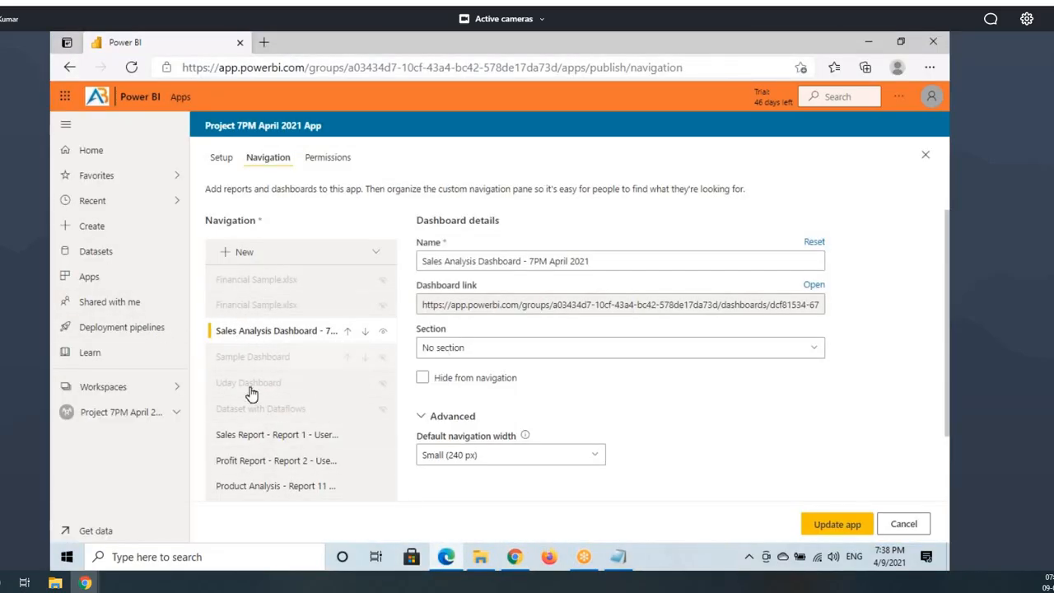
Step: Leave the Sales Analysis Dashboard's Section at No section and bring up the + New item choices
{"action": "left_click", "coordinate": [449, 355]}
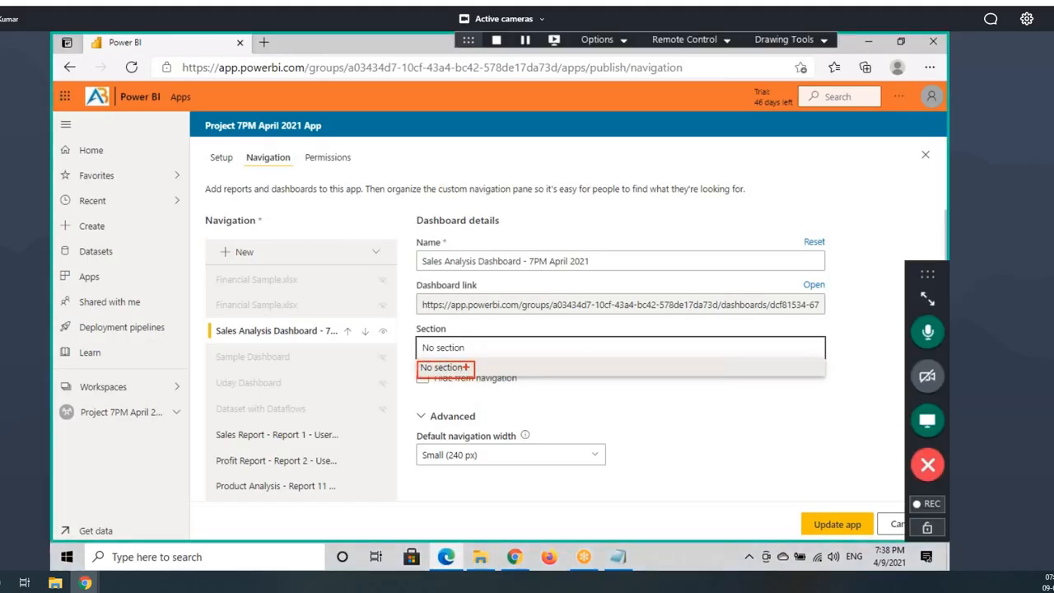
{"action": "key", "text": "Escape"}
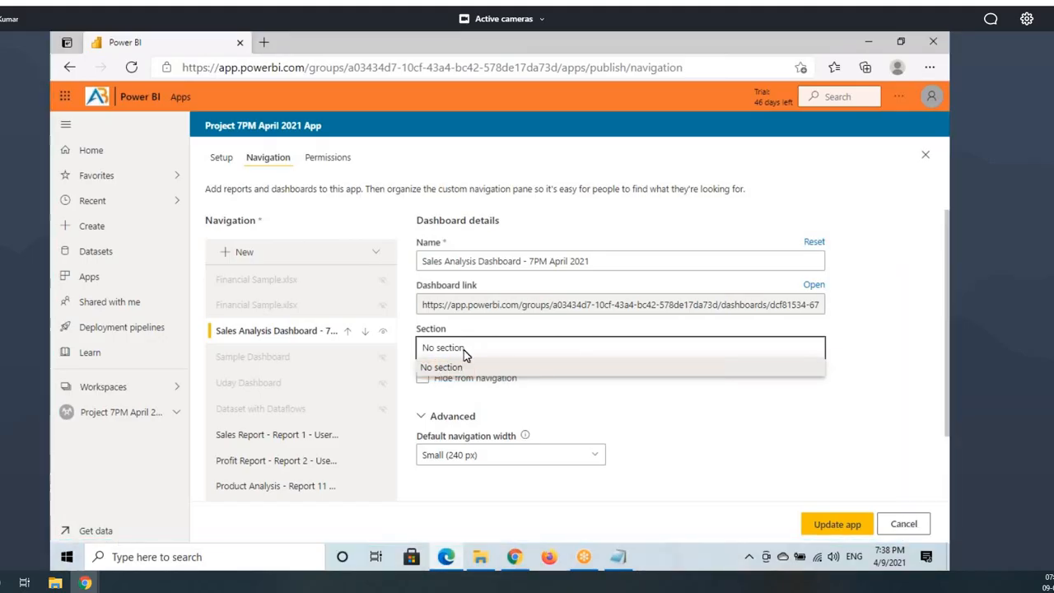
{"action": "left_click", "coordinate": [640, 409]}
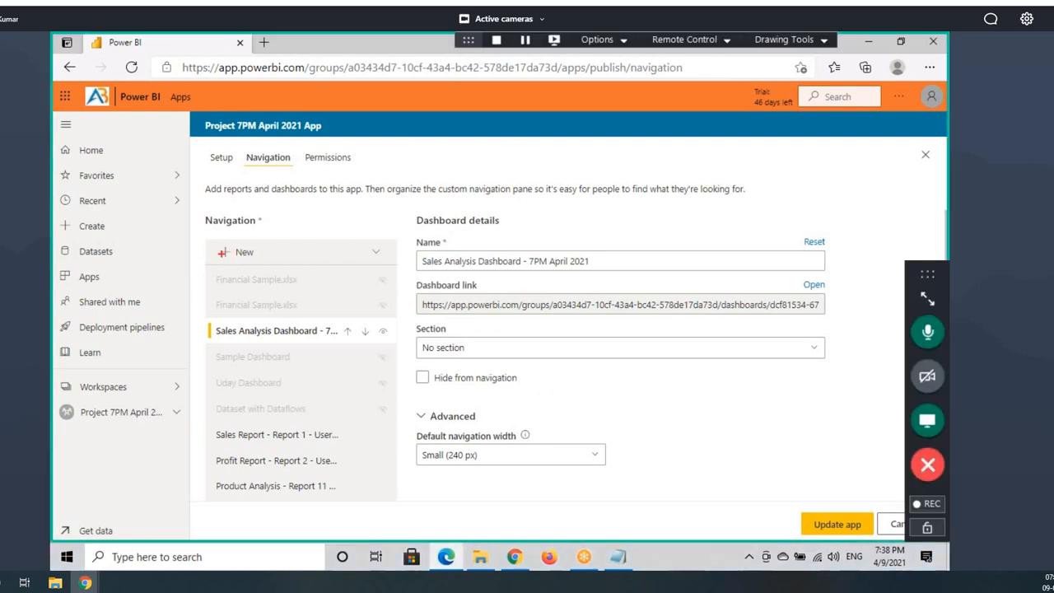
{"action": "left_click_drag", "start_coordinate": [231, 254], "coordinate": [265, 263]}
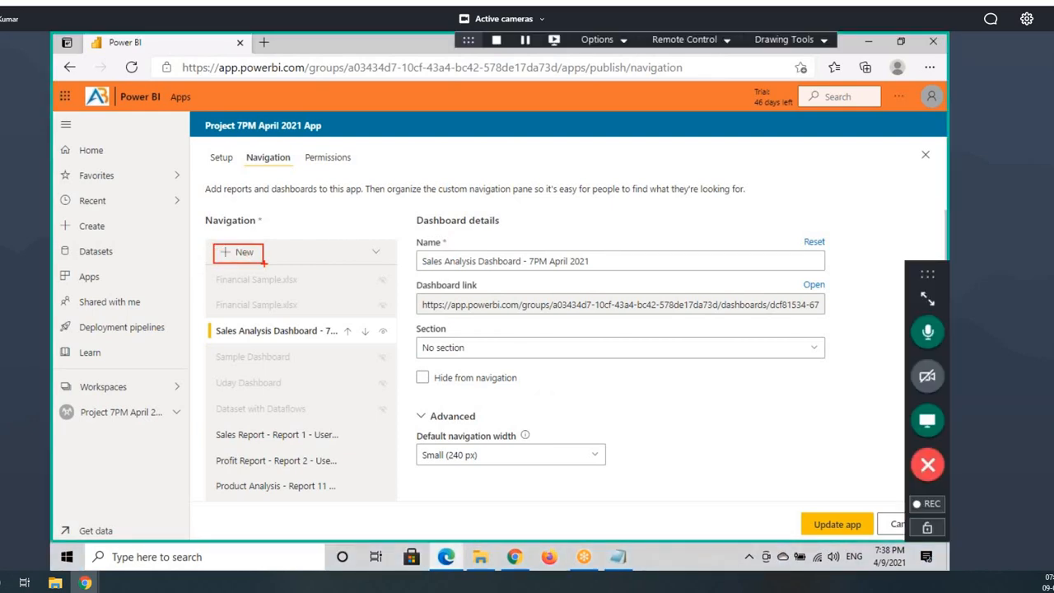
{"action": "left_click", "coordinate": [377, 253]}
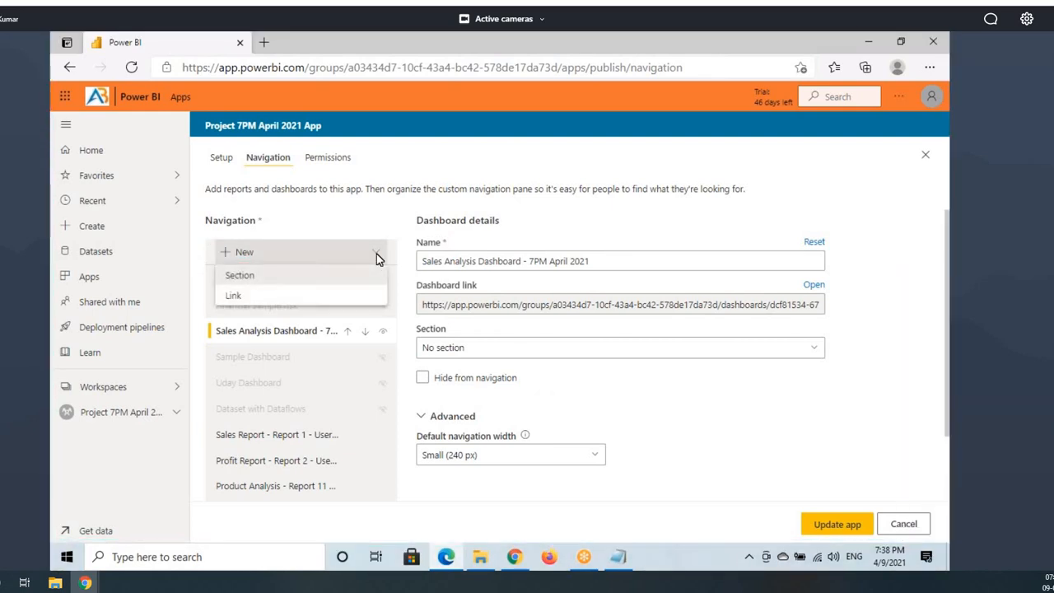
Step: Add a navigation section through + New > Section and name it 'Dashboards'
{"action": "left_click", "coordinate": [251, 284]}
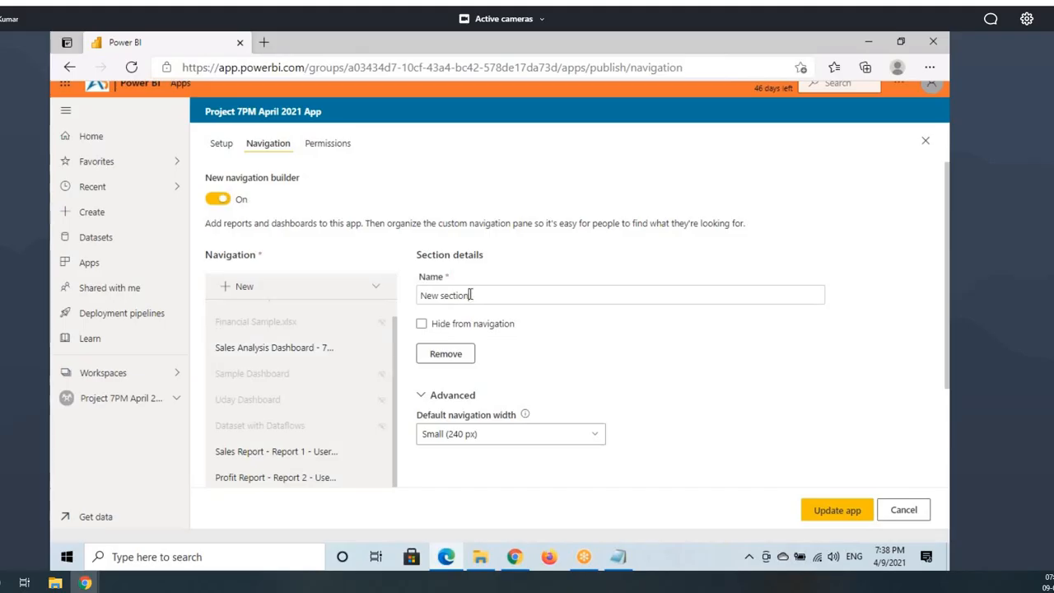
{"action": "left_click_drag", "start_coordinate": [470, 295], "coordinate": [422, 297]}
{"action": "type", "text": "Da"}
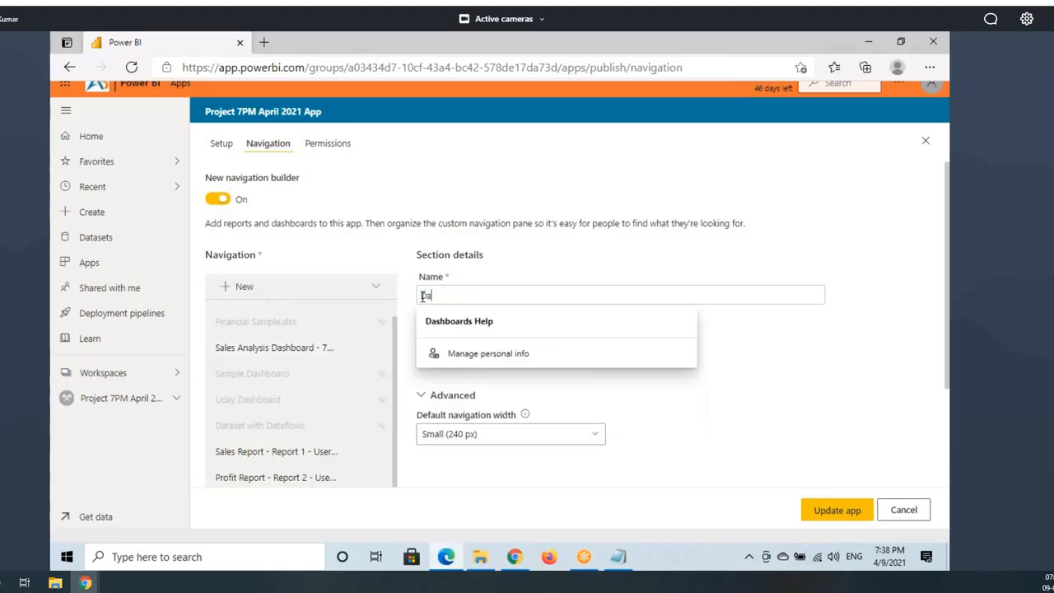
{"action": "type", "text": "shboards"}
{"action": "left_click_drag", "start_coordinate": [471, 295], "coordinate": [414, 290]}
{"action": "left_click", "coordinate": [768, 343]}
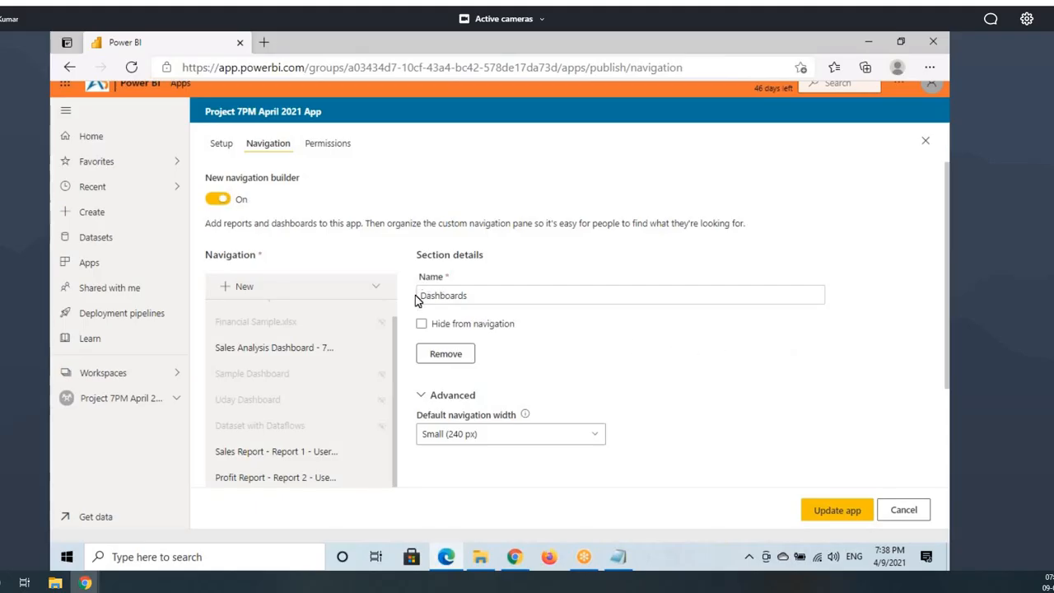
{"action": "scroll", "coordinate": [271, 406], "scroll_direction": "down", "scroll_amount": 4}
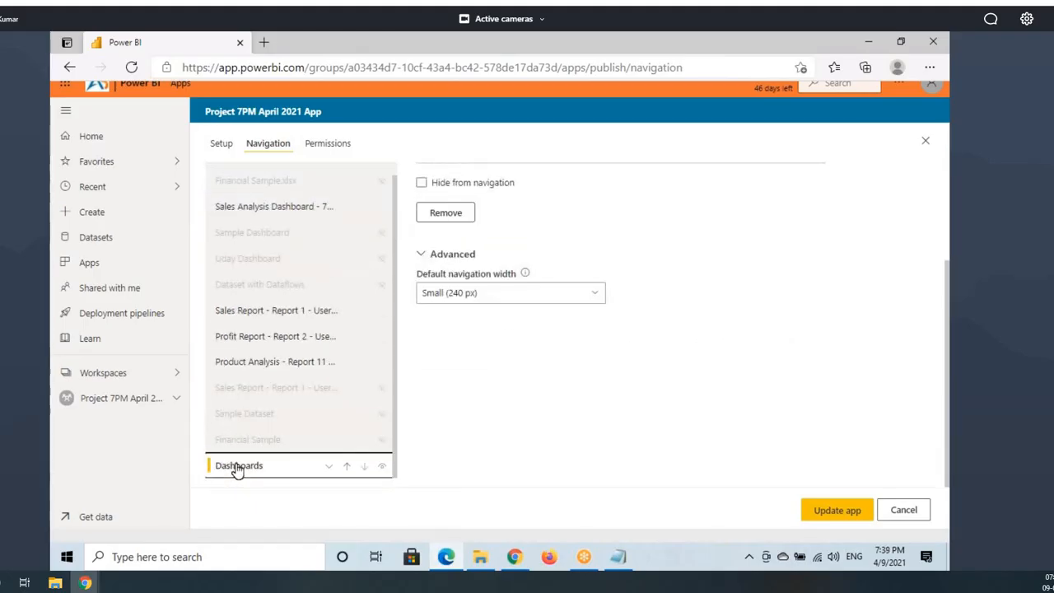
{"action": "mouse_move", "coordinate": [206, 456]}
{"action": "left_mouse_down"}
{"action": "mouse_move", "coordinate": [254, 472]}
{"action": "mouse_move", "coordinate": [383, 477]}
{"action": "left_mouse_up"}
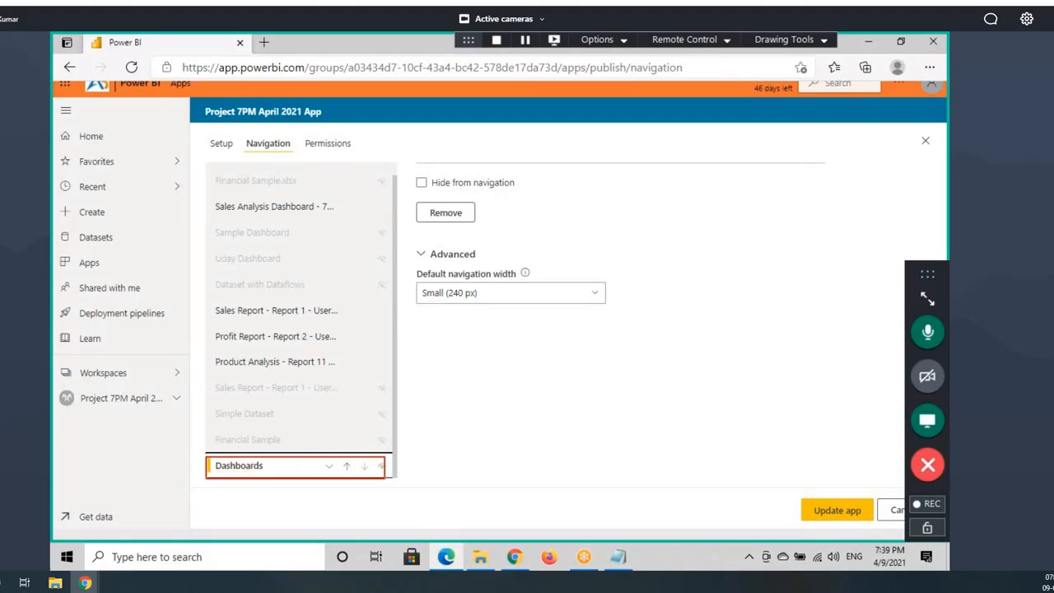
{"action": "left_click_drag", "start_coordinate": [221, 470], "coordinate": [276, 473]}
{"action": "mouse_move", "coordinate": [216, 198]}
{"action": "left_mouse_down"}
{"action": "mouse_move", "coordinate": [147, 370]}
{"action": "mouse_move", "coordinate": [186, 457]}
{"action": "mouse_move", "coordinate": [224, 430]}
{"action": "left_mouse_up"}
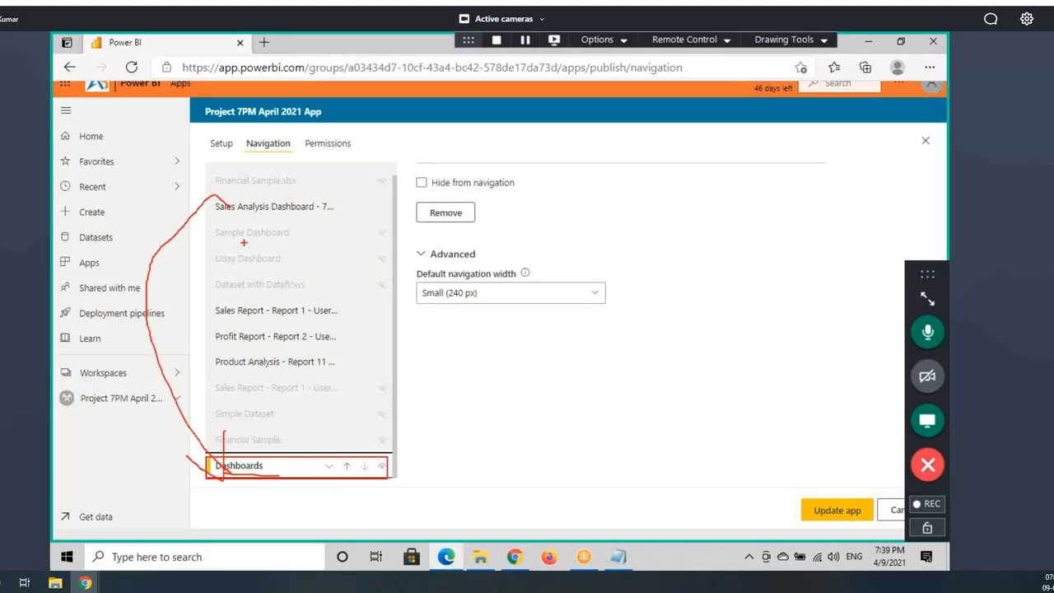
{"action": "key", "text": "Escape"}
Step: Set Sales Analysis Dashboard's Section to Dashboards, then collapse the Dashboards section
{"action": "left_click", "coordinate": [262, 209]}
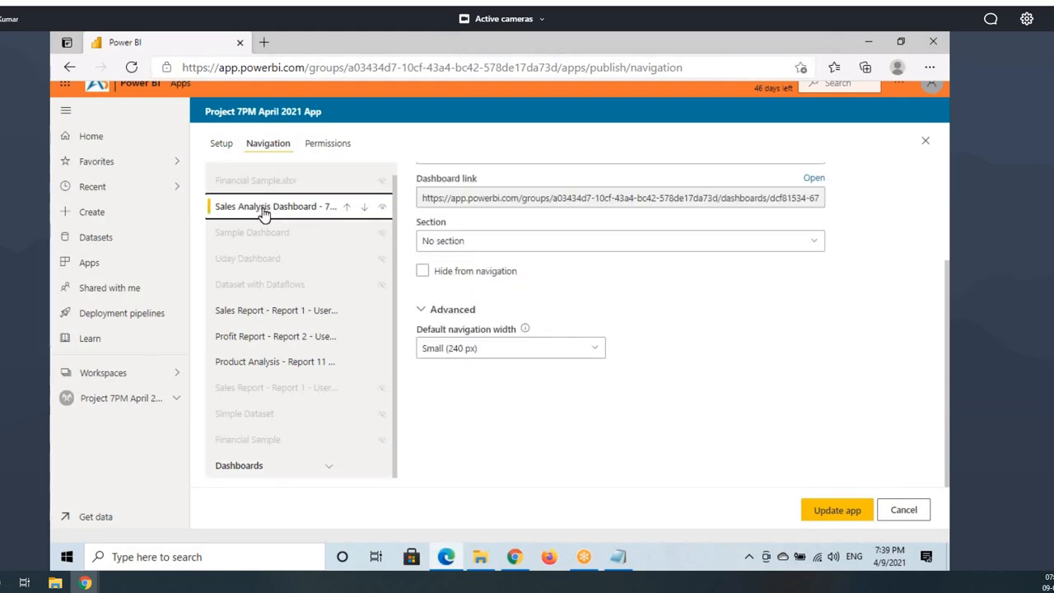
{"action": "left_click", "coordinate": [450, 240]}
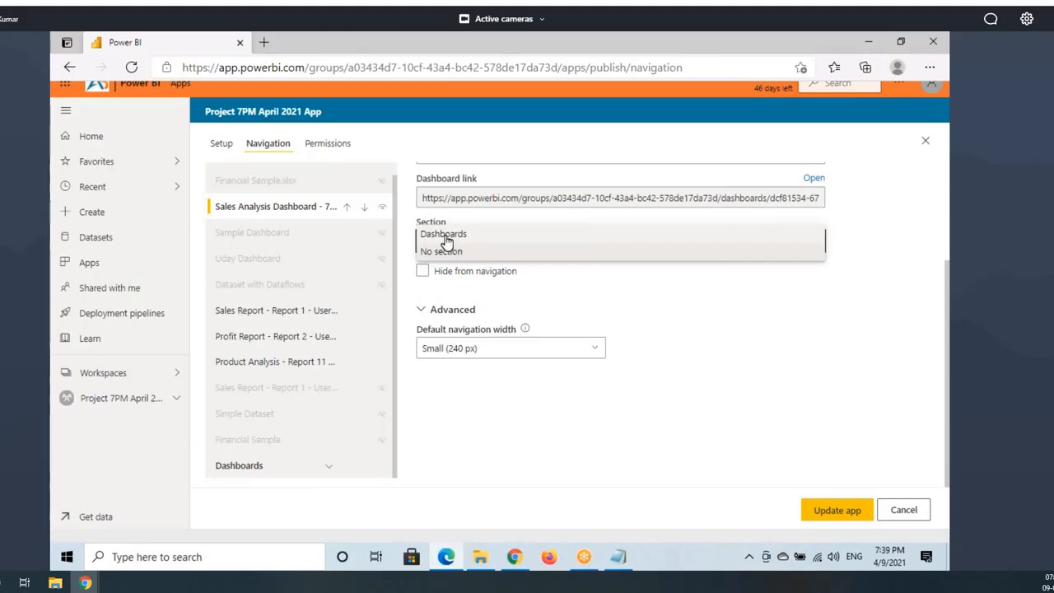
{"action": "left_click", "coordinate": [445, 235]}
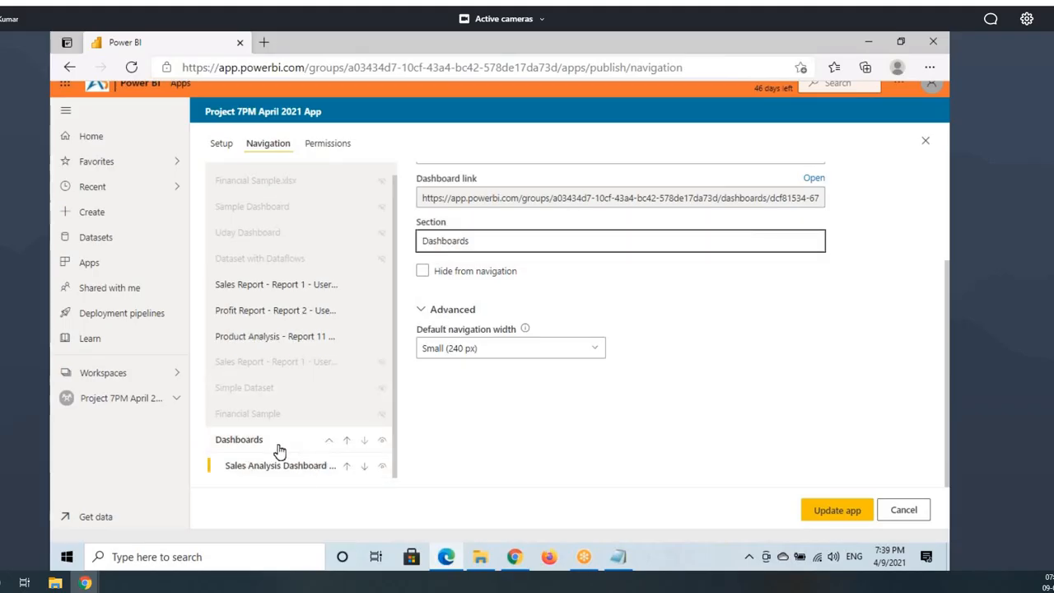
{"action": "left_click", "coordinate": [329, 442]}
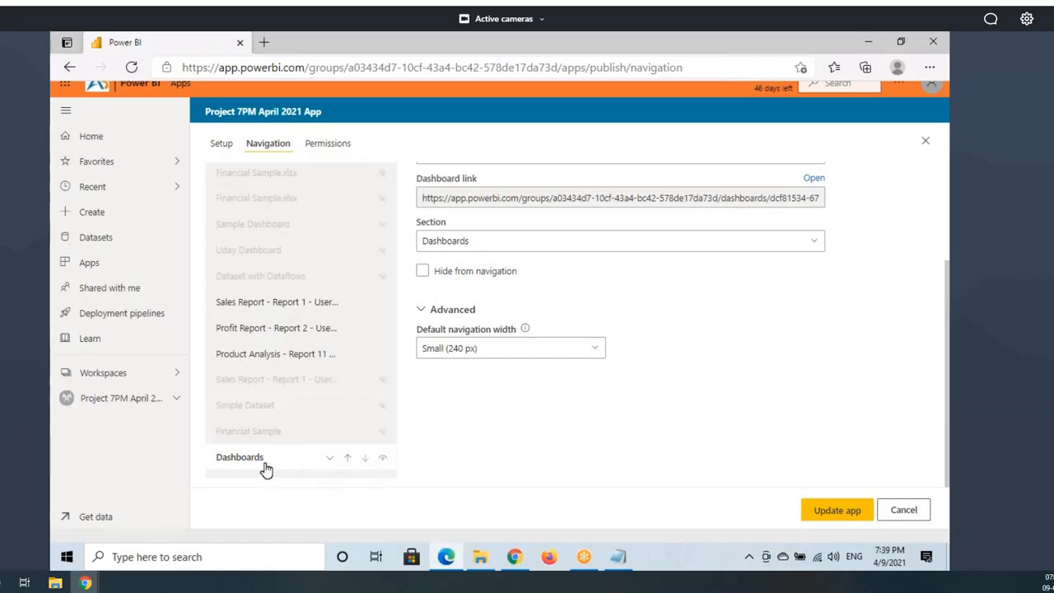
{"action": "mouse_move", "coordinate": [213, 449]}
{"action": "left_mouse_down"}
{"action": "mouse_move", "coordinate": [256, 463]}
{"action": "mouse_move", "coordinate": [398, 468]}
{"action": "left_mouse_up"}
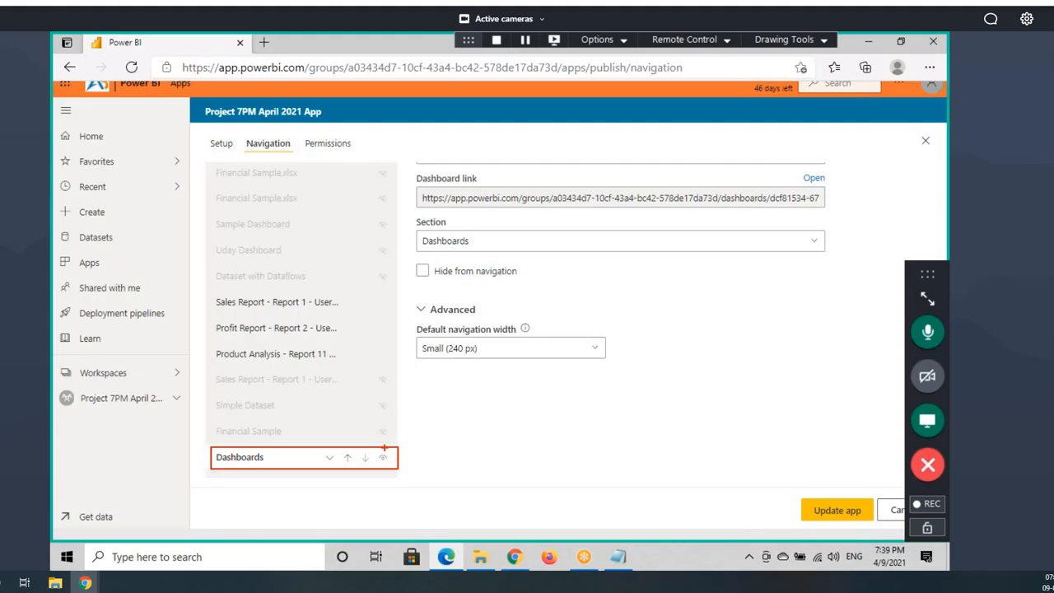
{"action": "scroll", "coordinate": [278, 362], "scroll_direction": "up", "scroll_amount": 3}
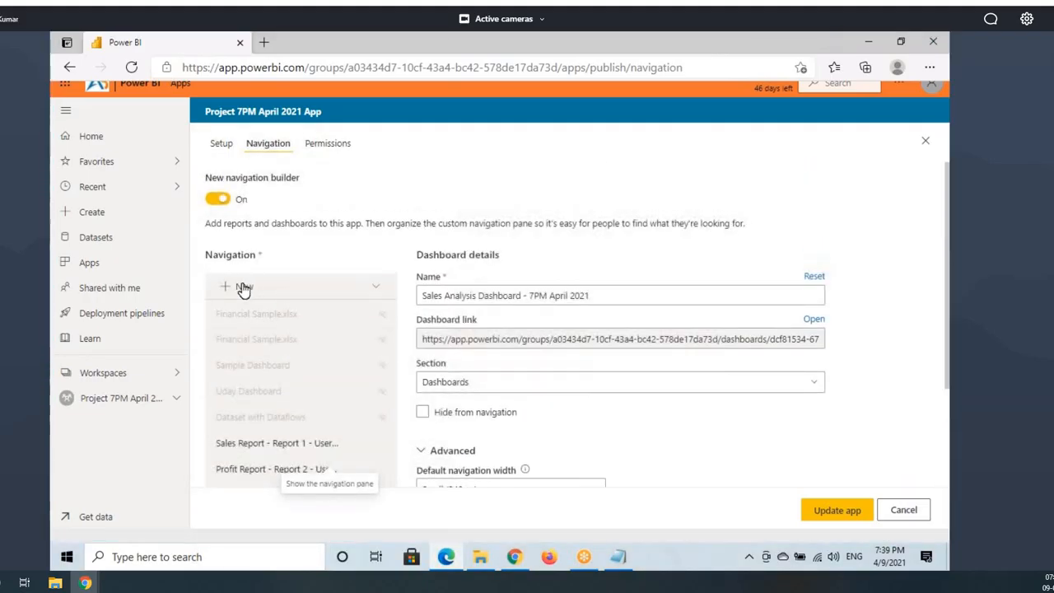
Step: Create a new navigation section and replace its default name with 'Reports'
{"action": "left_click", "coordinate": [376, 293]}
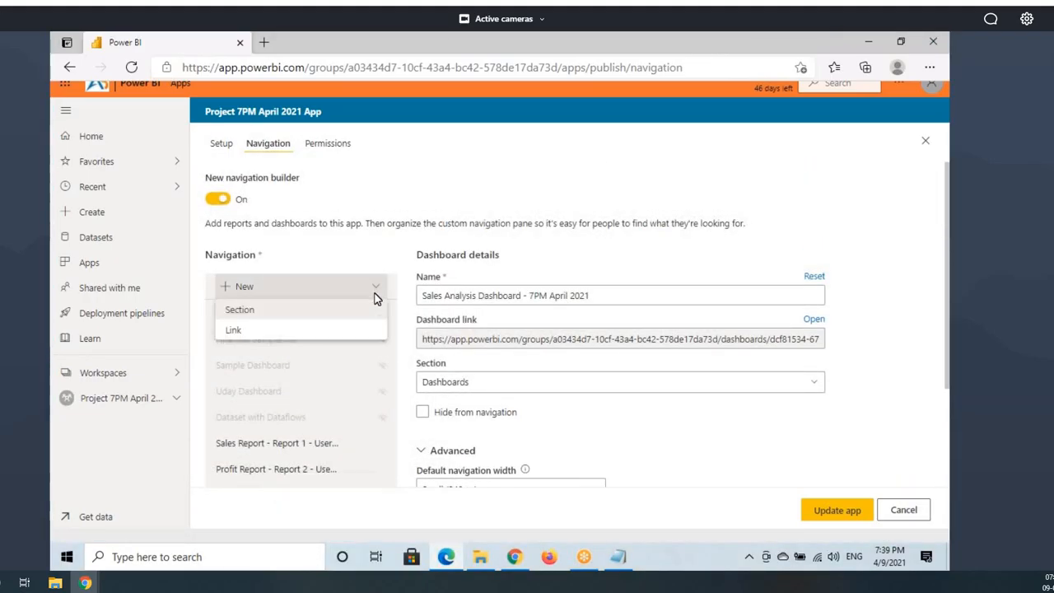
{"action": "left_click", "coordinate": [258, 311]}
{"action": "left_click_drag", "start_coordinate": [469, 295], "coordinate": [414, 304]}
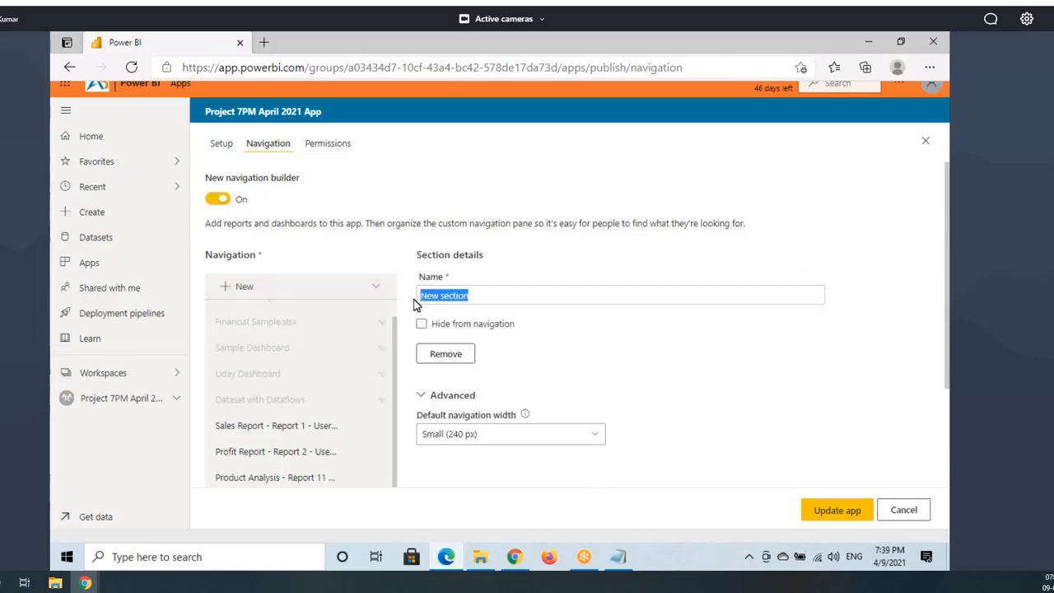
{"action": "type", "text": "Reports"}
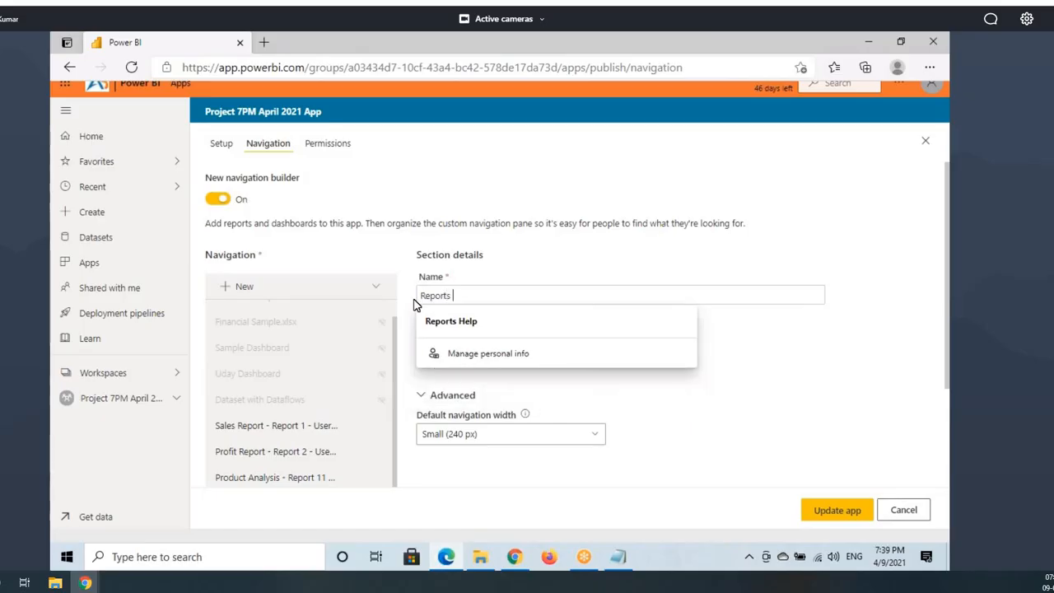
{"action": "left_click", "coordinate": [733, 341]}
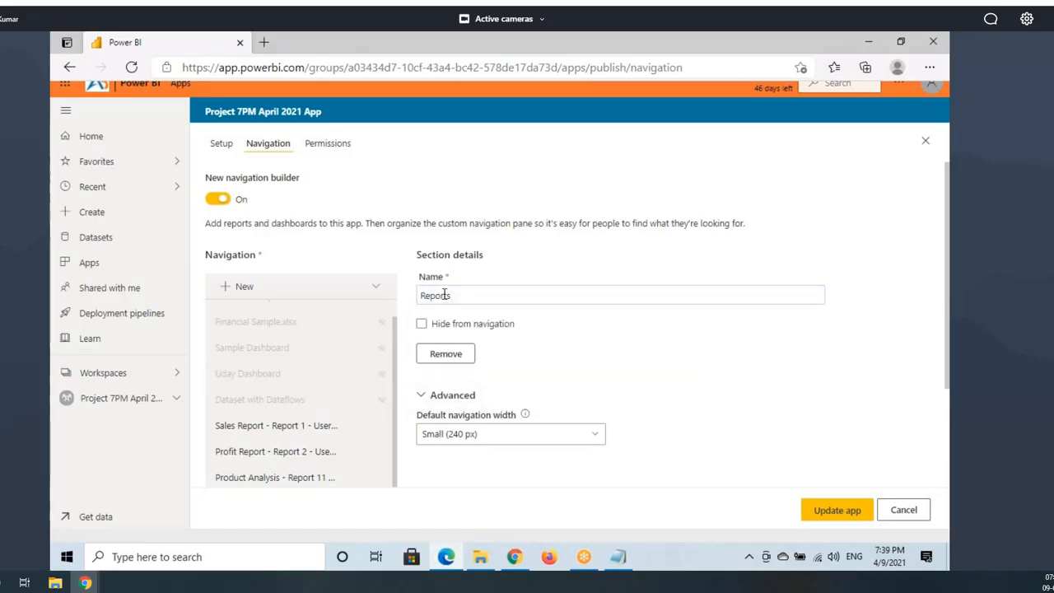
{"action": "scroll", "coordinate": [255, 476], "scroll_direction": "down", "scroll_amount": 2}
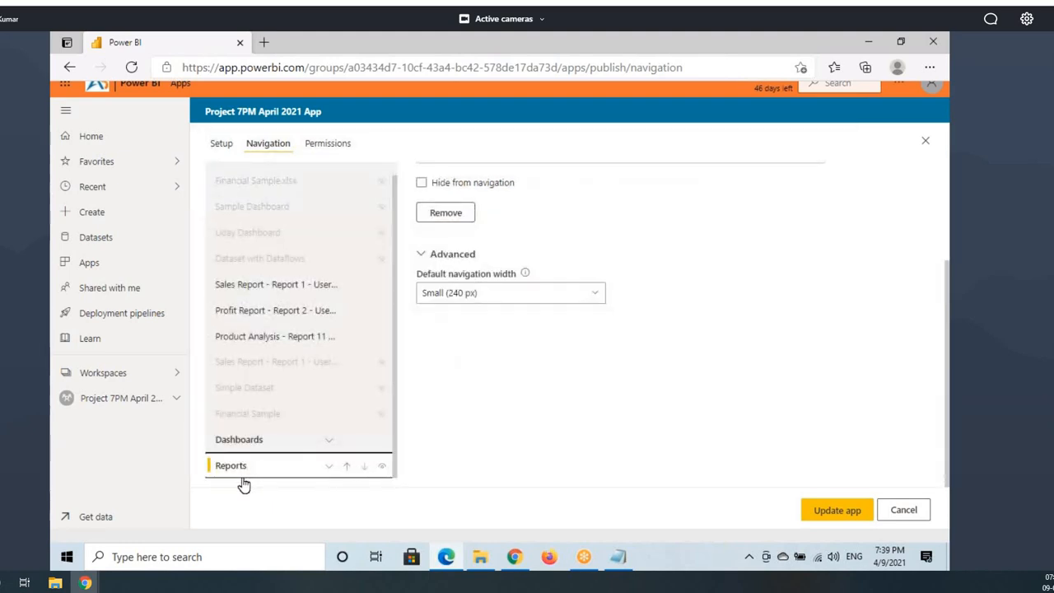
{"action": "left_click_drag", "start_coordinate": [206, 457], "coordinate": [384, 477]}
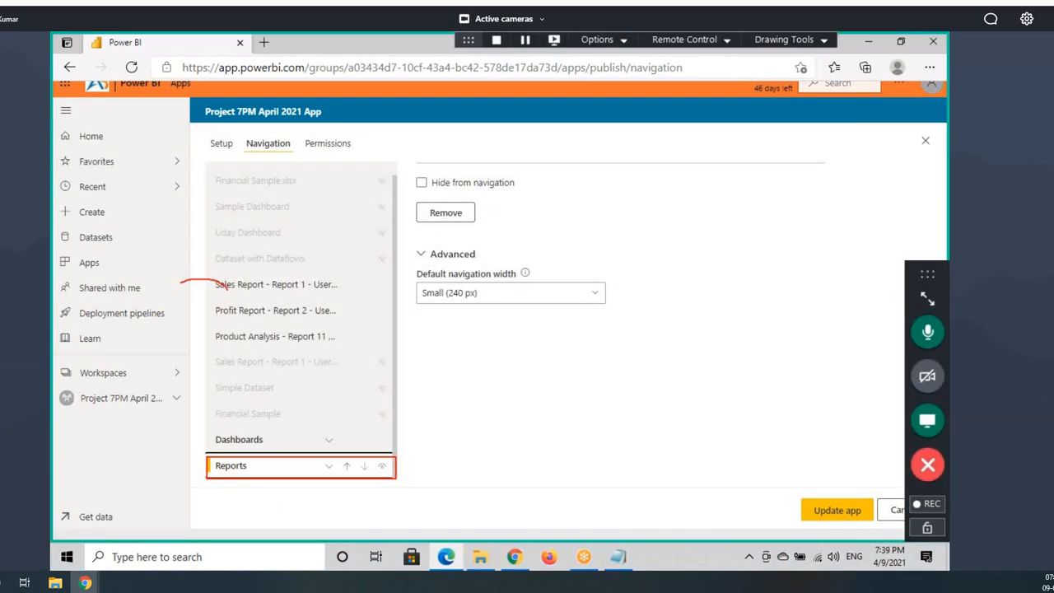
{"action": "left_click_drag", "start_coordinate": [181, 283], "coordinate": [195, 471]}
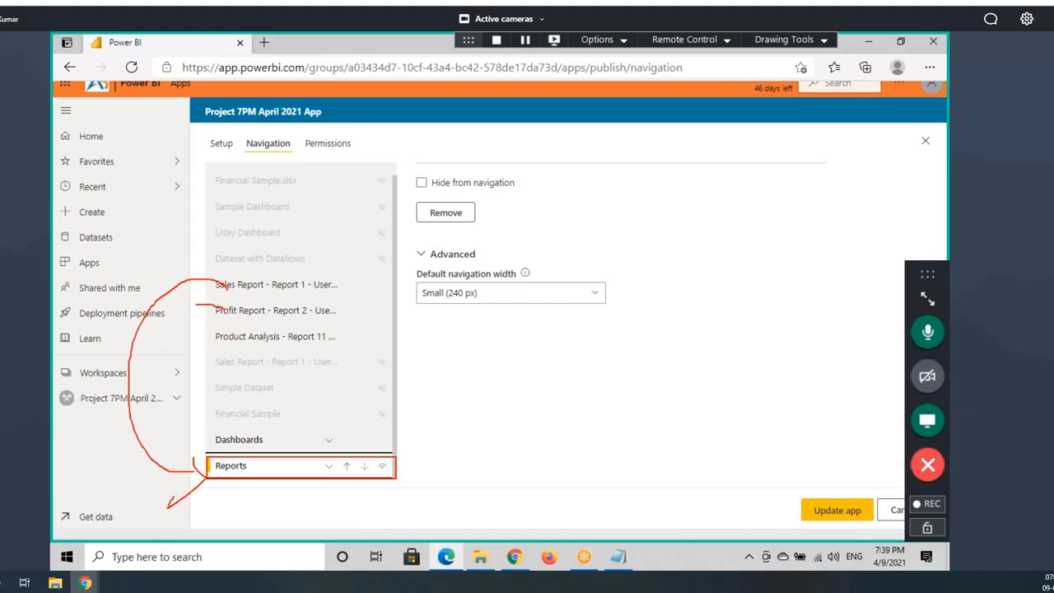
{"action": "left_click_drag", "start_coordinate": [195, 304], "coordinate": [206, 467]}
{"action": "left_click_drag", "start_coordinate": [214, 333], "coordinate": [194, 451]}
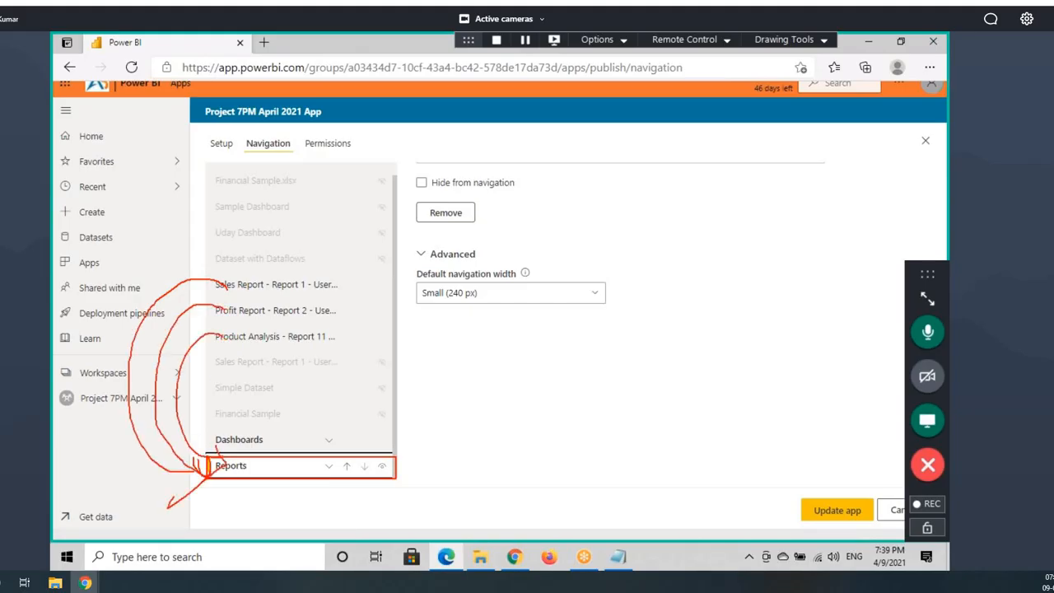
Step: Assign Sales Report to the Reports section
{"action": "left_click", "coordinate": [263, 288]}
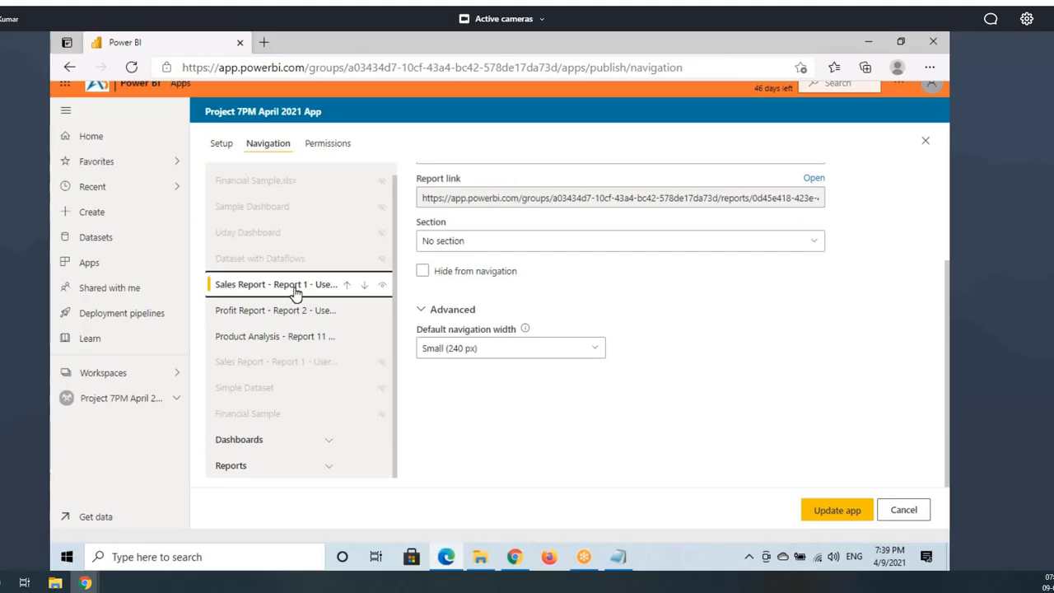
{"action": "left_click", "coordinate": [497, 272]}
{"action": "scroll", "coordinate": [497, 283], "scroll_direction": "up", "scroll_amount": 1}
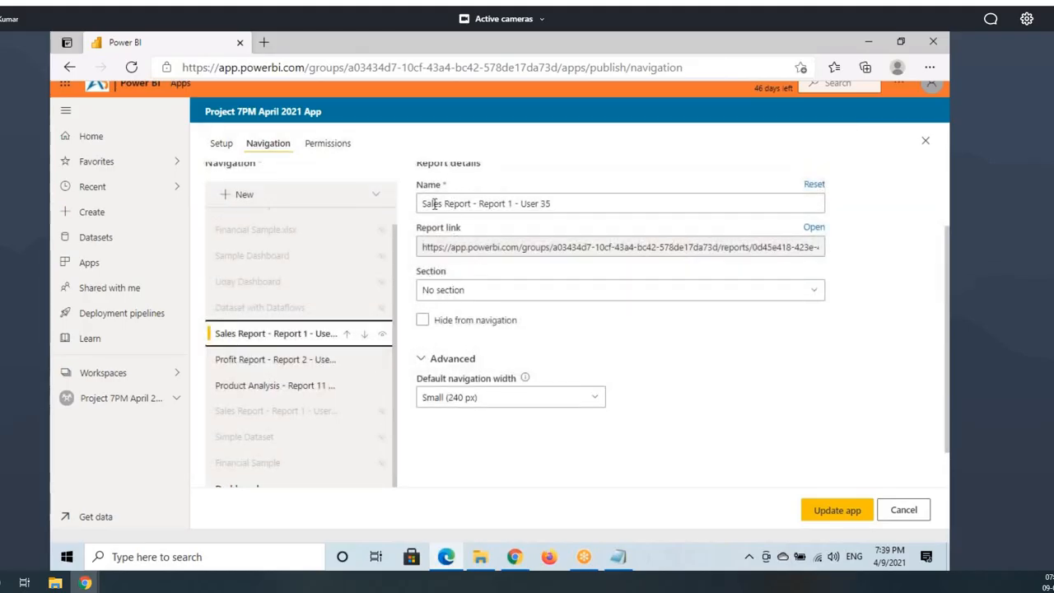
{"action": "left_click_drag", "start_coordinate": [434, 204], "coordinate": [571, 204]}
{"action": "left_click", "coordinate": [447, 245]}
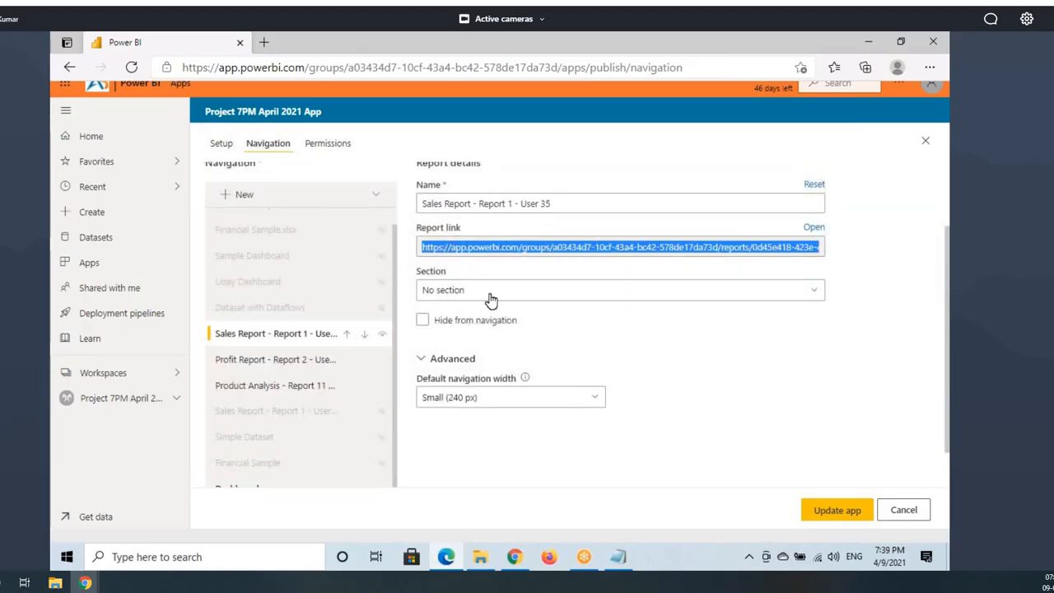
{"action": "left_click", "coordinate": [439, 292]}
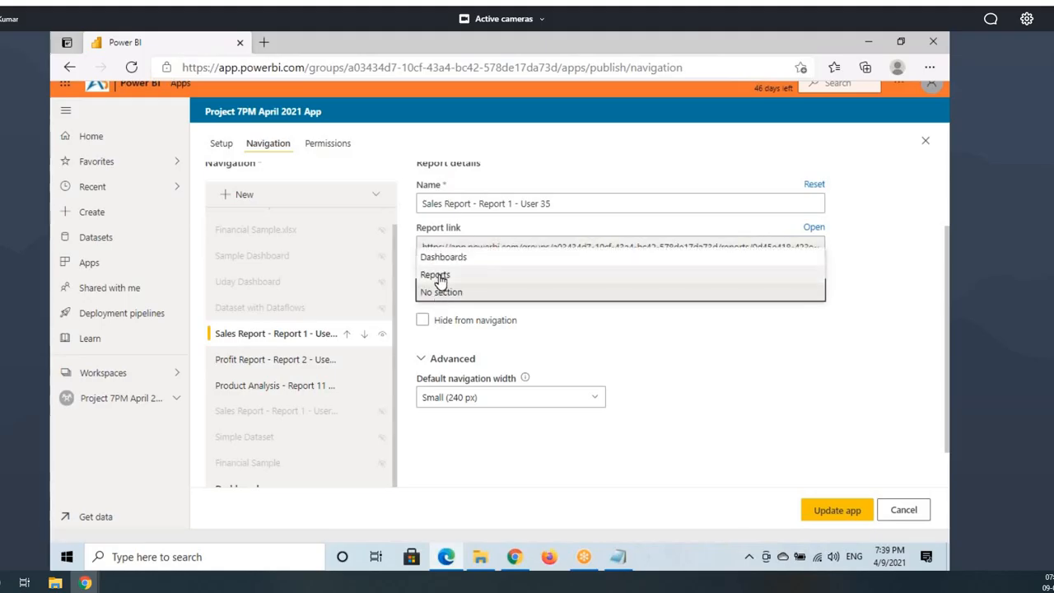
{"action": "left_click", "coordinate": [439, 278]}
Step: Move Profit Report and Product Analysis into Reports, then collapse the Reports group
{"action": "left_click", "coordinate": [298, 341]}
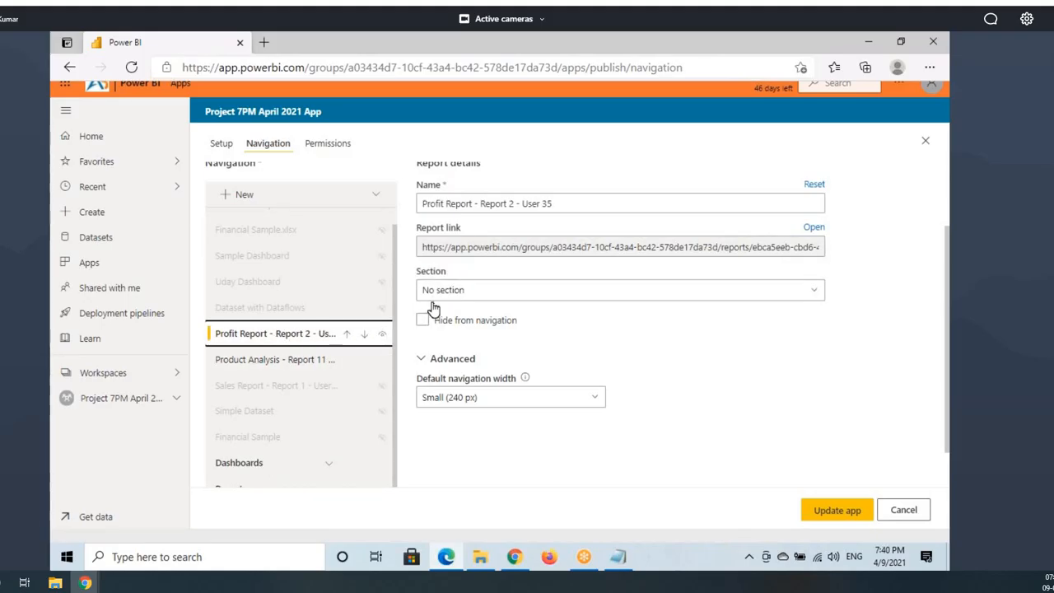
{"action": "left_click", "coordinate": [438, 293]}
{"action": "left_click", "coordinate": [448, 276]}
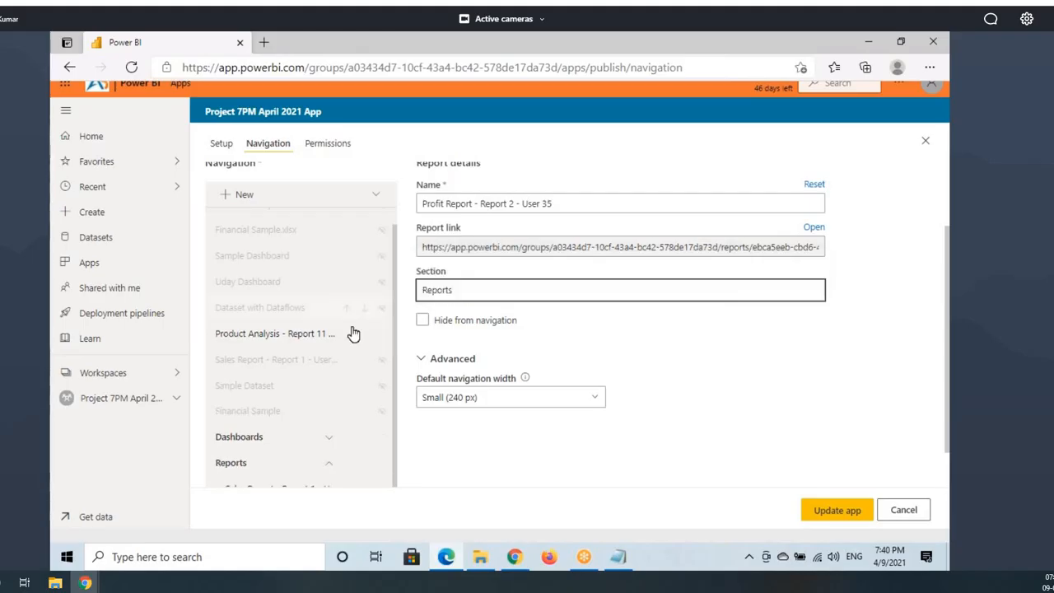
{"action": "left_click", "coordinate": [330, 333]}
{"action": "left_click", "coordinate": [445, 290]}
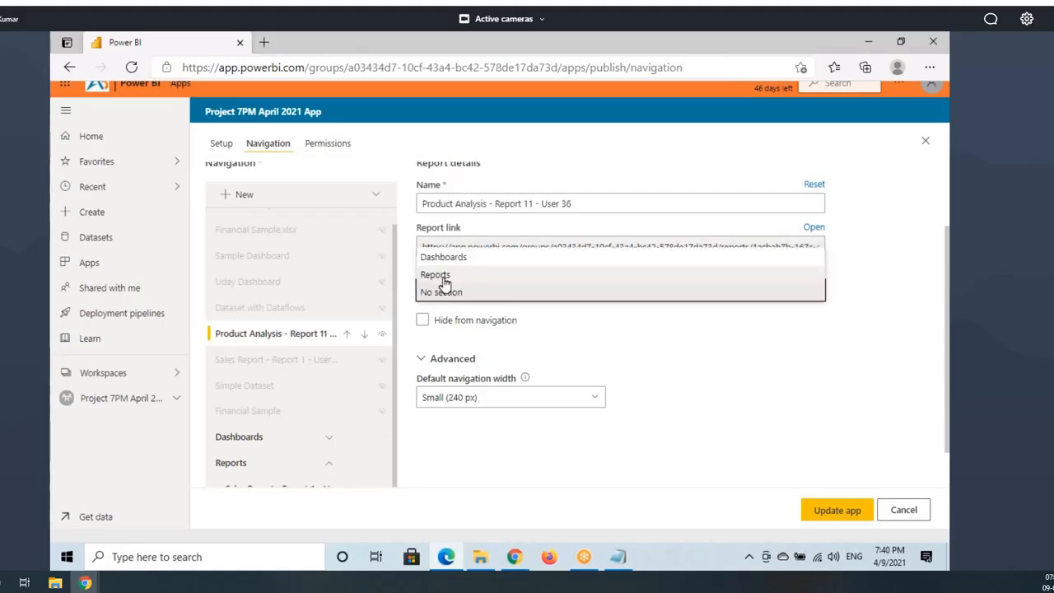
{"action": "left_click", "coordinate": [436, 276]}
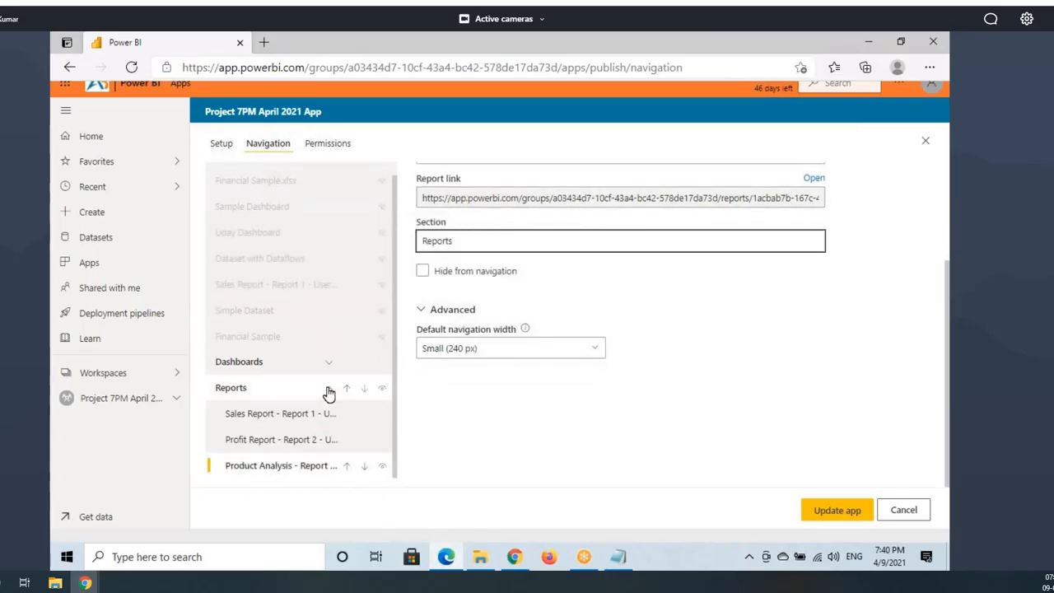
{"action": "left_click", "coordinate": [329, 390]}
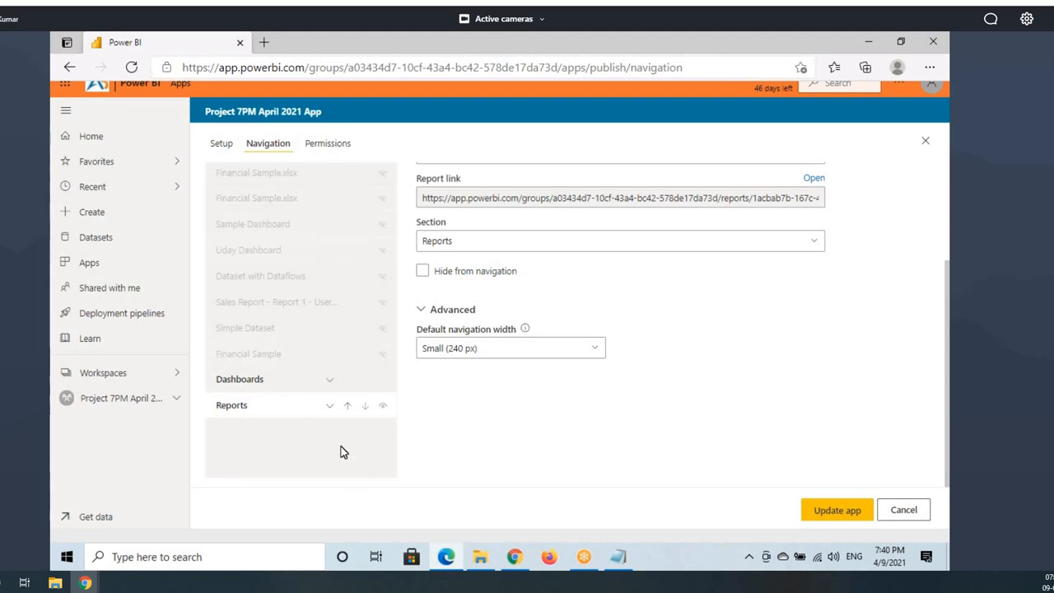
Step: Mark up the Reports group entries and show the choices for adding a navigation item
{"action": "left_click_drag", "start_coordinate": [211, 373], "coordinate": [404, 388]}
{"action": "left_click_drag", "start_coordinate": [212, 398], "coordinate": [409, 422]}
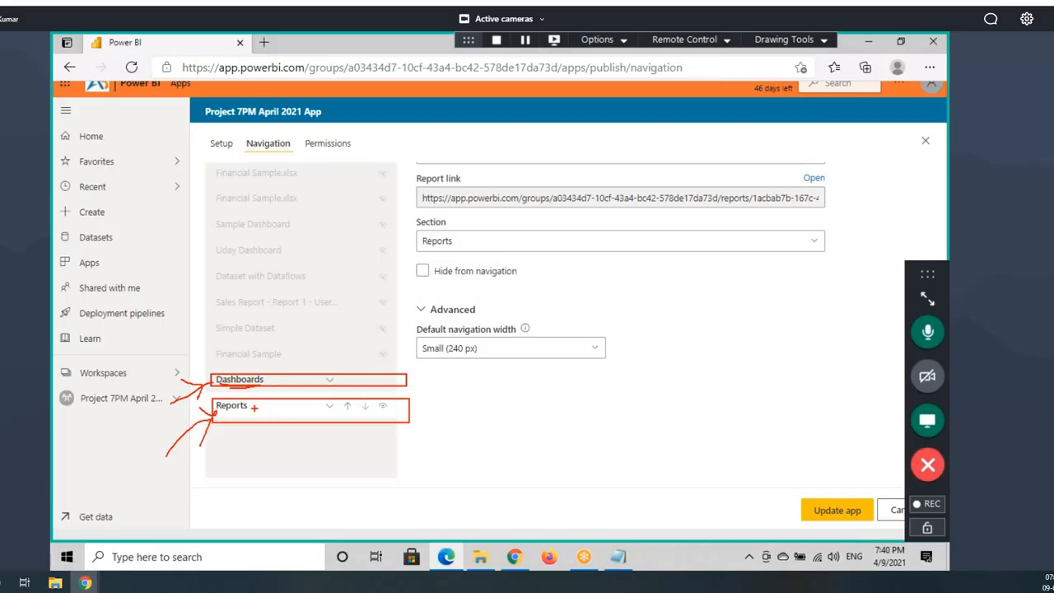
{"action": "left_click_drag", "start_coordinate": [219, 389], "coordinate": [276, 370]}
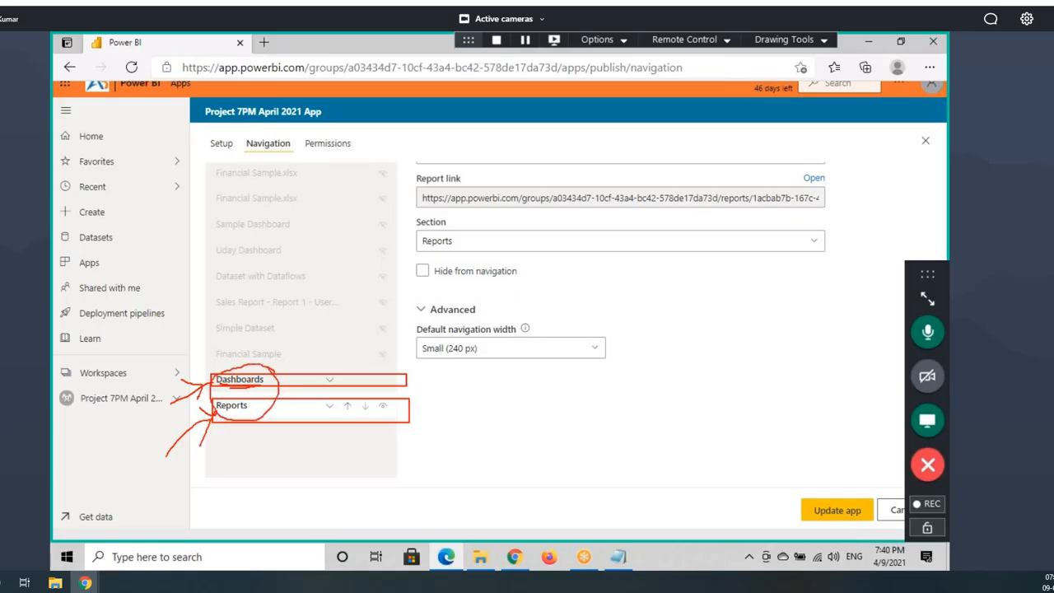
{"action": "scroll", "coordinate": [275, 250], "scroll_direction": "up", "scroll_amount": 3}
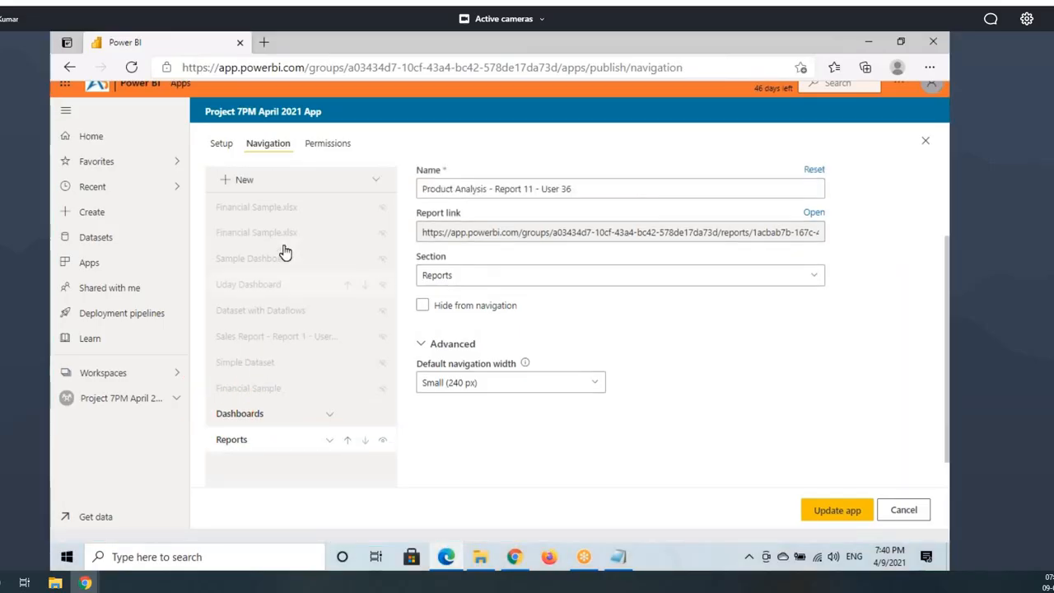
{"action": "left_click", "coordinate": [283, 286]}
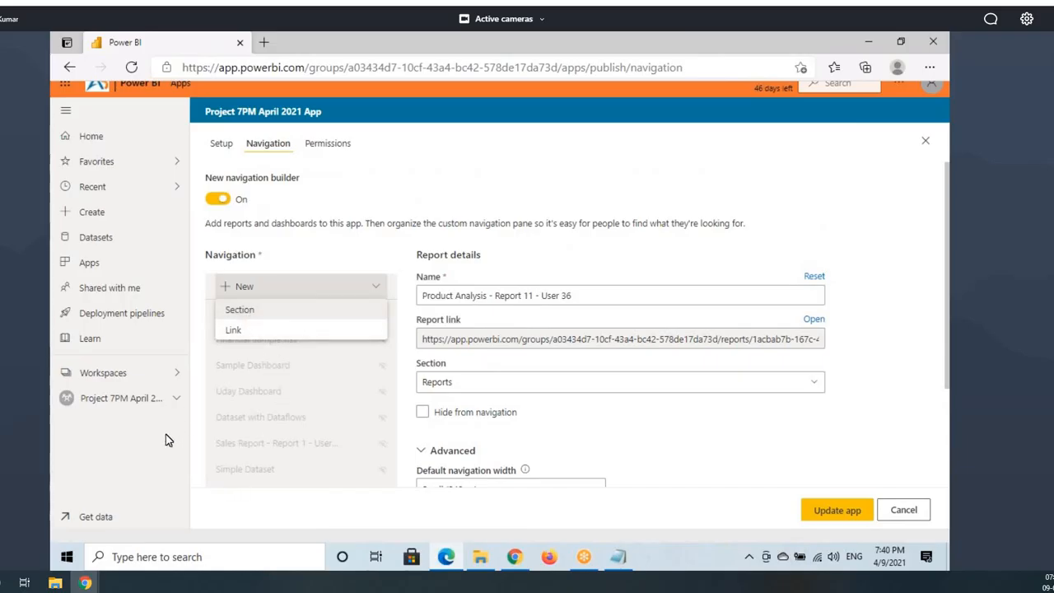
{"action": "scroll", "coordinate": [252, 404], "scroll_direction": "down", "scroll_amount": 2}
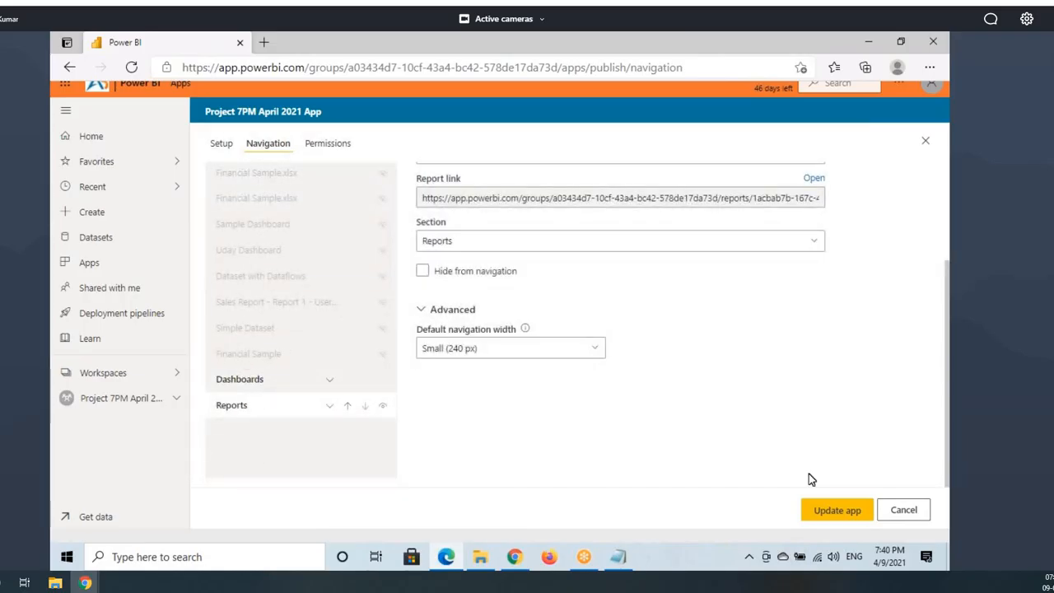
Step: Publish the app update, then go back to and reload the Power BI home page
{"action": "left_click", "coordinate": [836, 510]}
{"action": "left_click", "coordinate": [579, 361]}
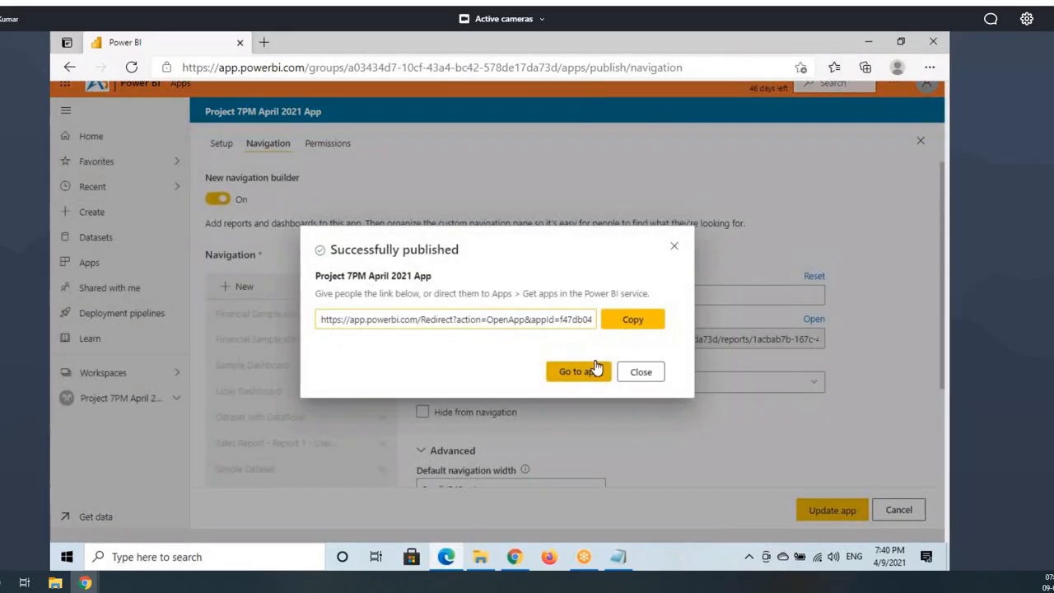
{"action": "left_click", "coordinate": [635, 370]}
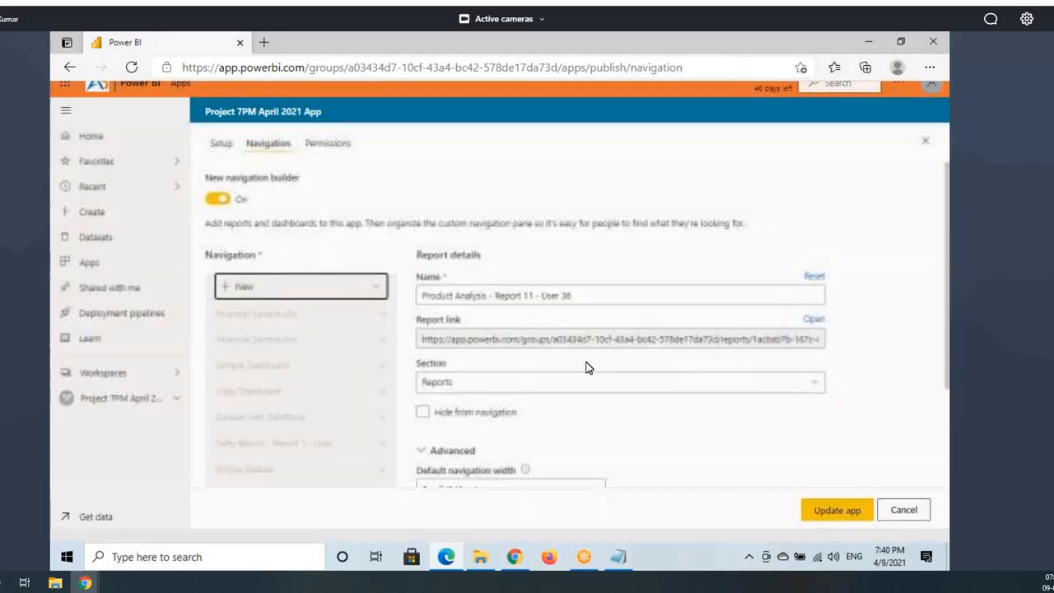
{"action": "left_click", "coordinate": [514, 556]}
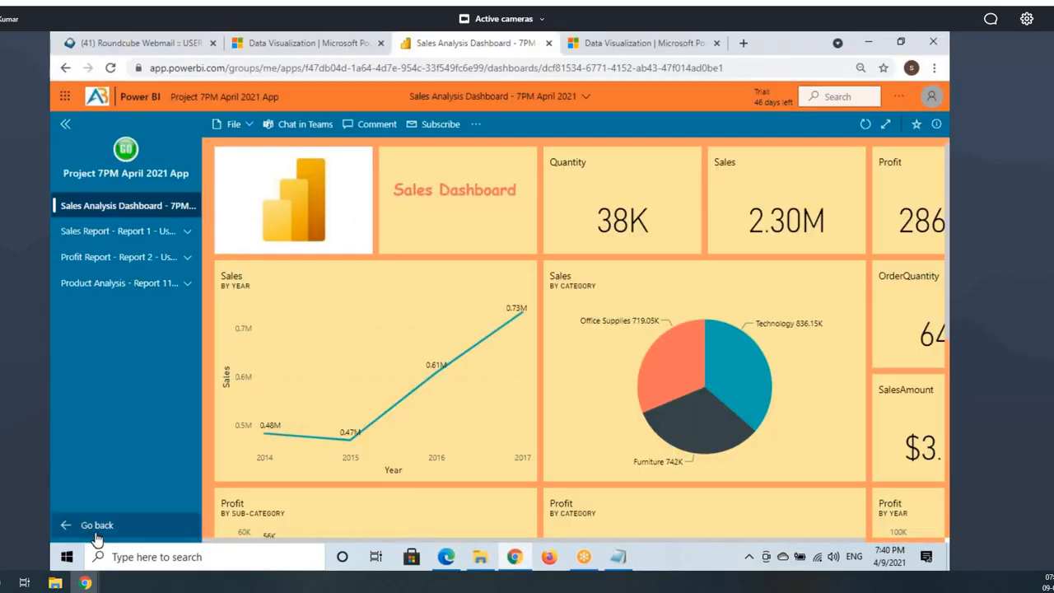
{"action": "left_click", "coordinate": [94, 529]}
{"action": "left_click", "coordinate": [99, 97]}
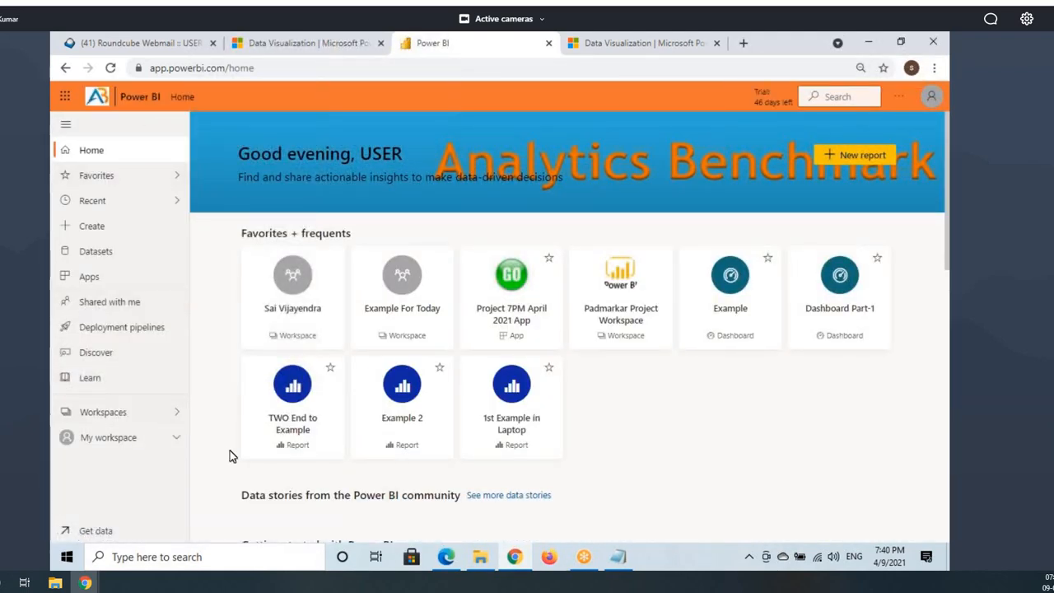
Step: Open Project 7PM April 2021 App from Apps and collapse its Dashboards section
{"action": "left_click", "coordinate": [101, 279]}
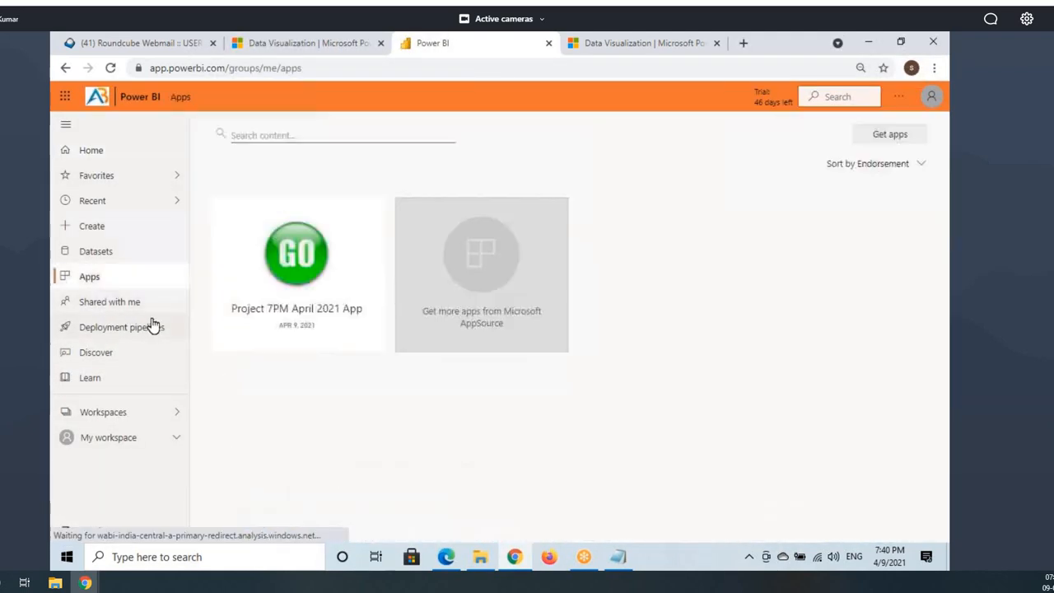
{"action": "left_click", "coordinate": [292, 305]}
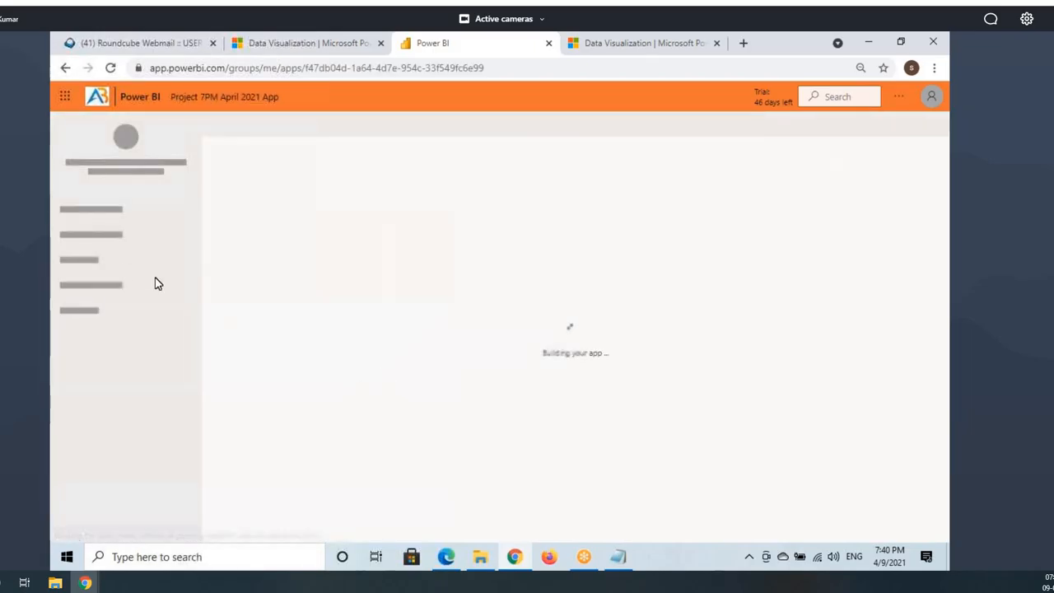
{"action": "left_click", "coordinate": [168, 209]}
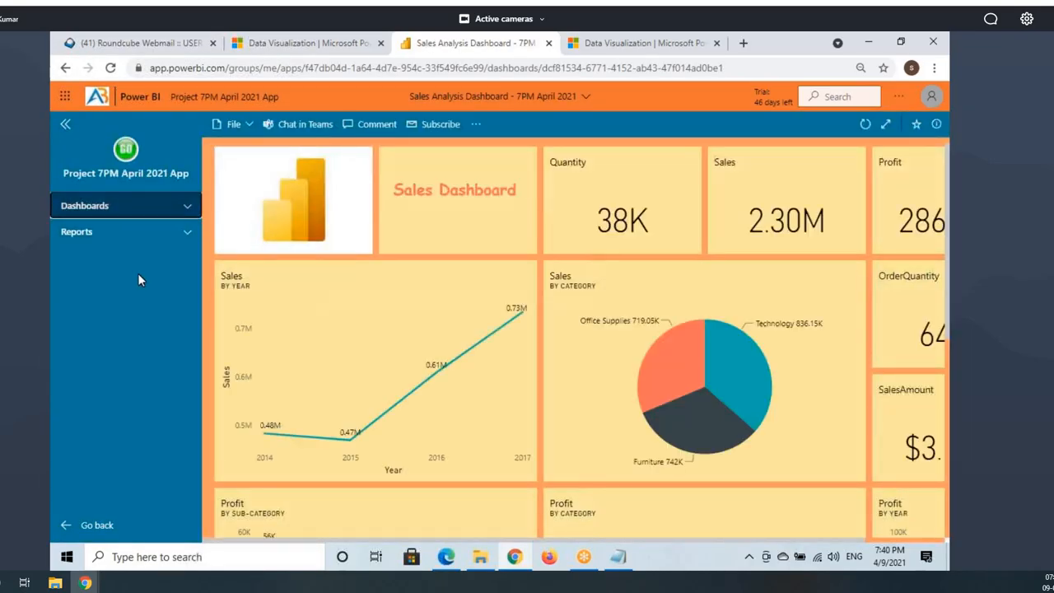
{"action": "key", "text": "ctrl+2"}
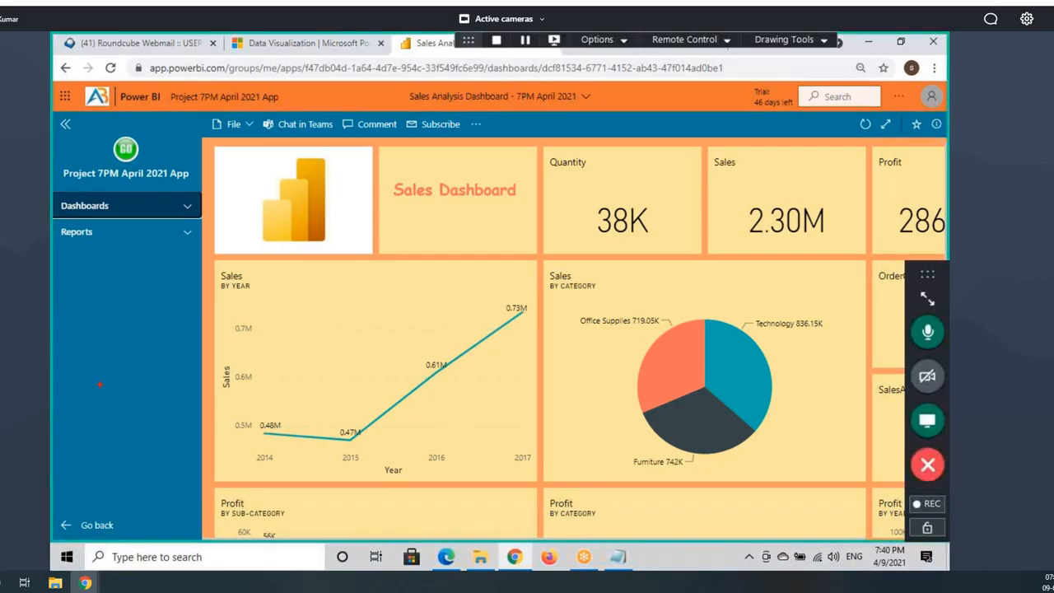
{"action": "mouse_move", "coordinate": [51, 198]}
{"action": "left_mouse_down"}
{"action": "mouse_move", "coordinate": [96, 212]}
{"action": "mouse_move", "coordinate": [200, 213]}
{"action": "left_mouse_up"}
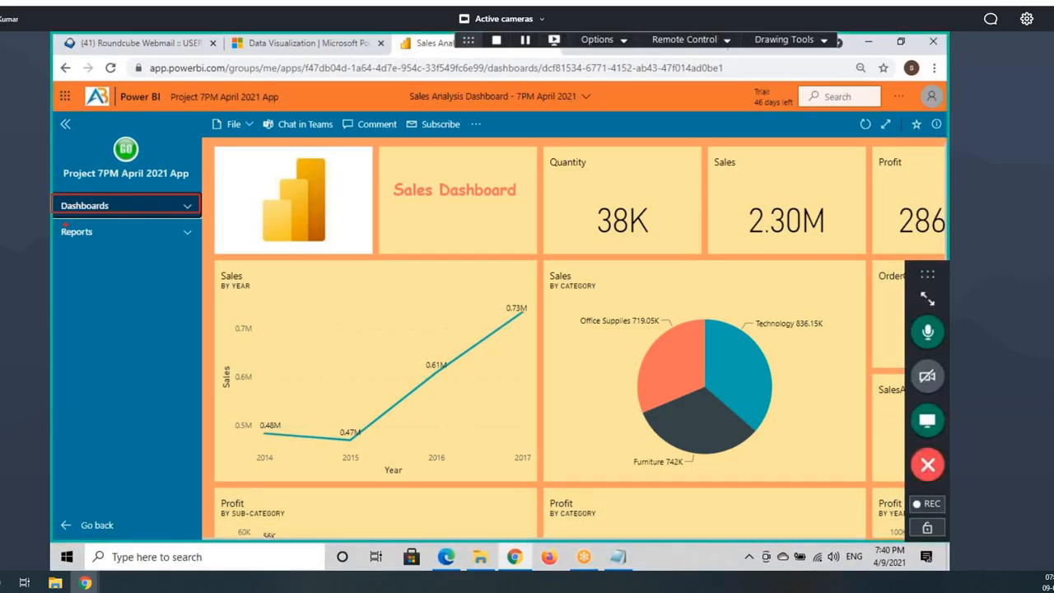
{"action": "mouse_move", "coordinate": [56, 218]}
{"action": "left_mouse_down"}
{"action": "mouse_move", "coordinate": [203, 220]}
{"action": "mouse_move", "coordinate": [201, 252]}
{"action": "left_mouse_up"}
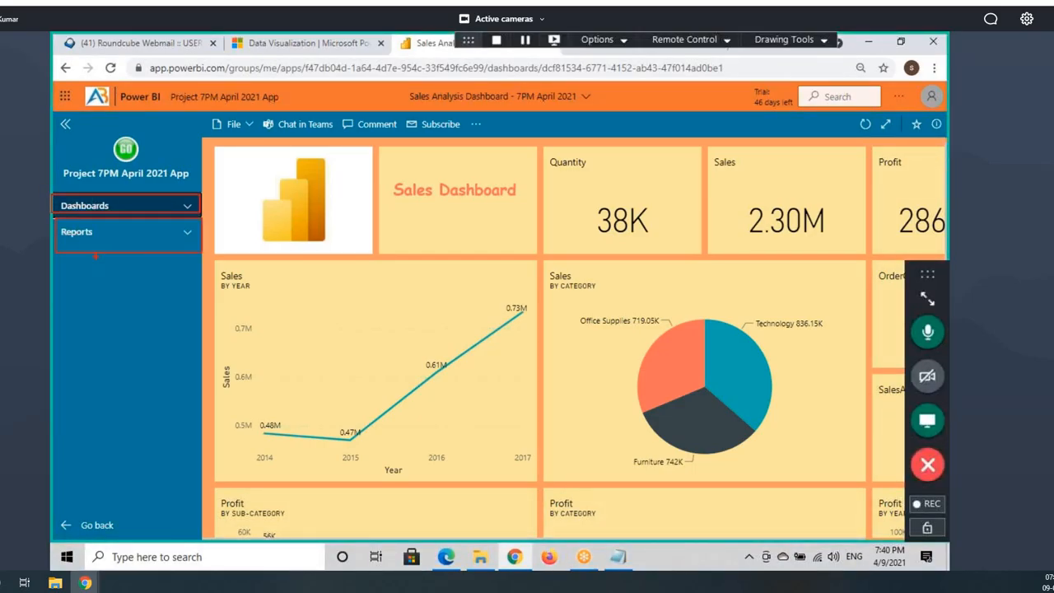
{"action": "key", "text": "Escape"}
Step: Expand and collapse the Reports and Dashboards sections, then return to the navigation settings
{"action": "left_click", "coordinate": [103, 233]}
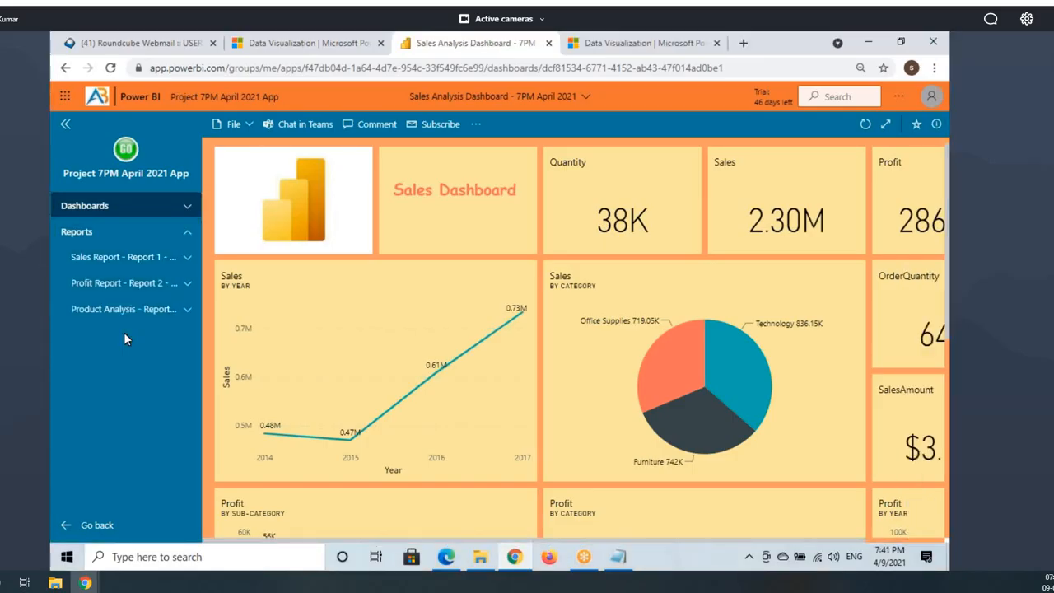
{"action": "left_click", "coordinate": [185, 236]}
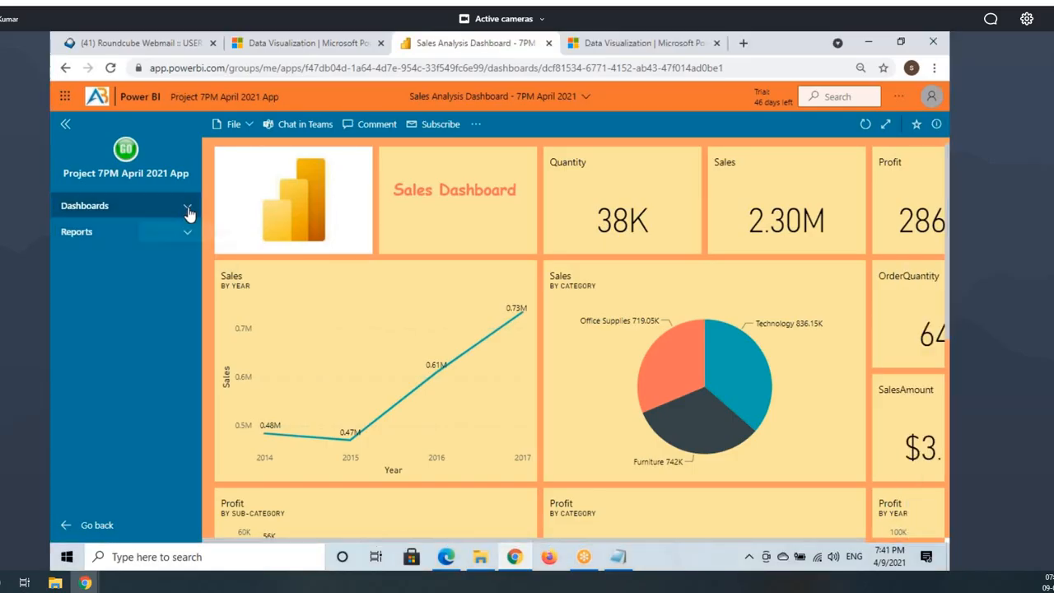
{"action": "left_click", "coordinate": [188, 206]}
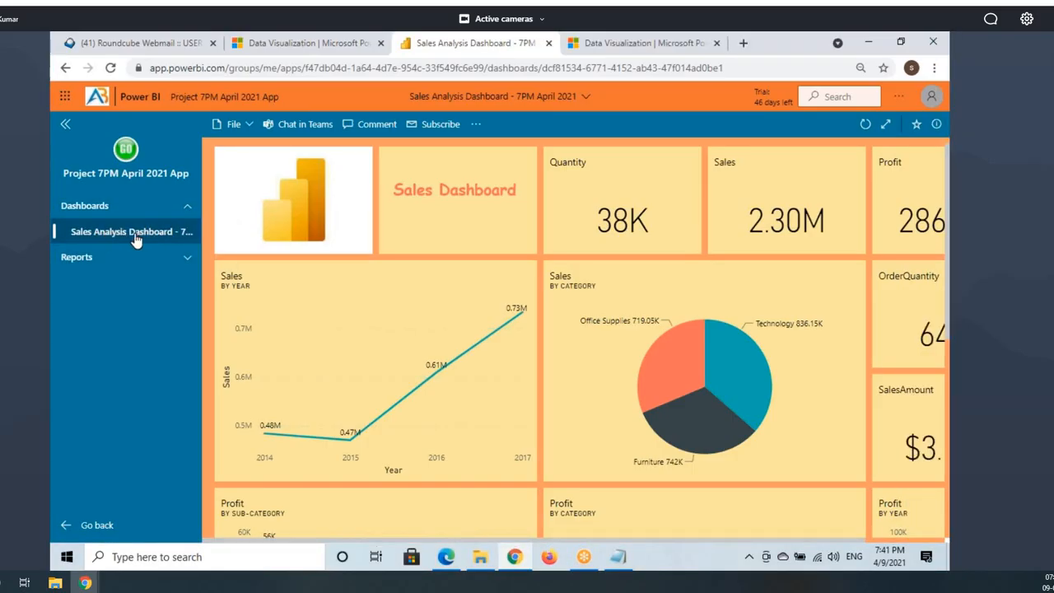
{"action": "left_click", "coordinate": [186, 208]}
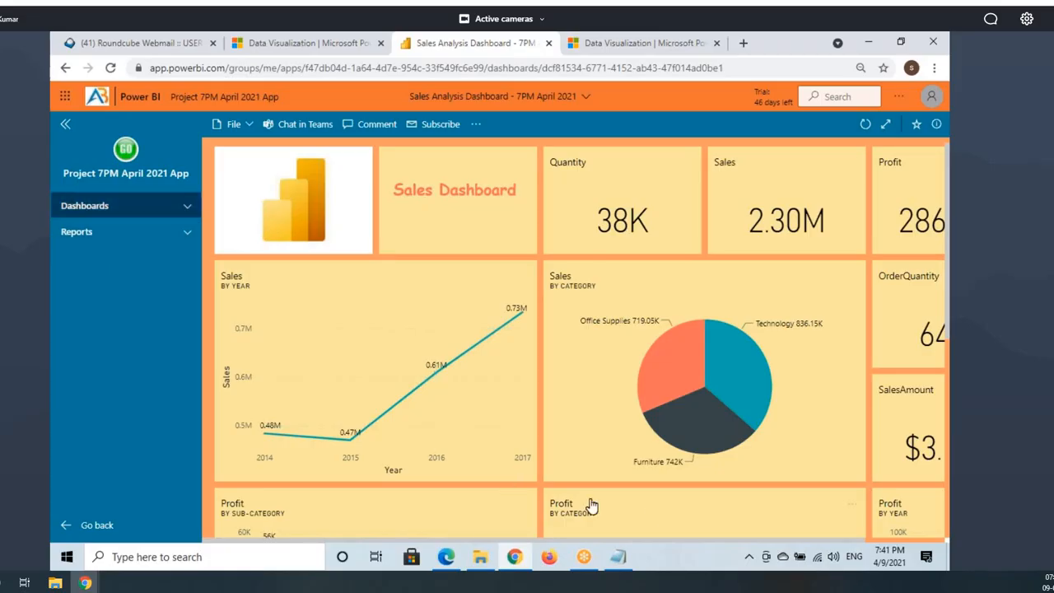
{"action": "left_click", "coordinate": [446, 557]}
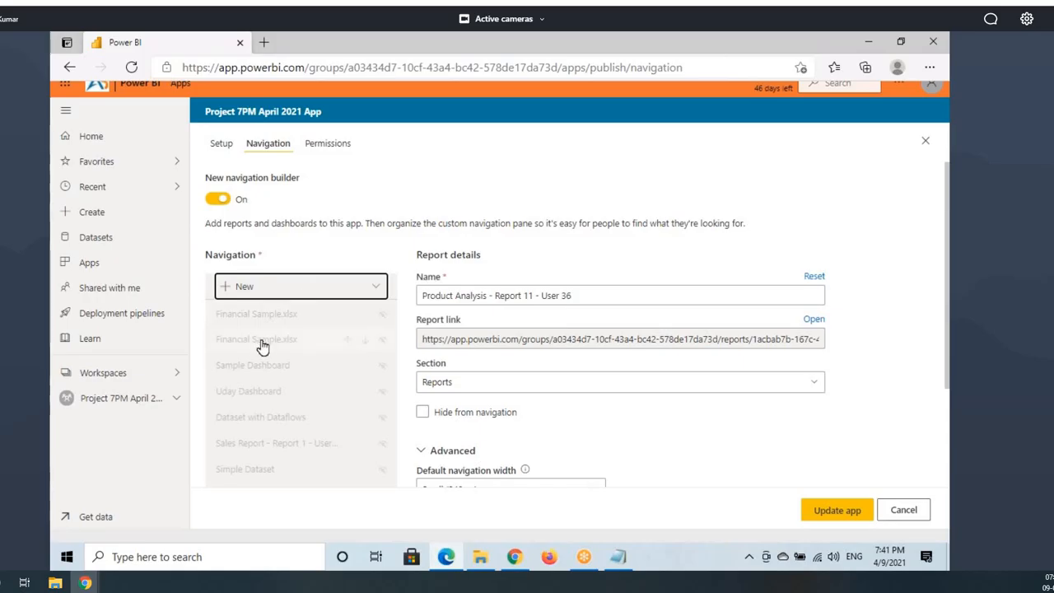
{"action": "left_click_drag", "start_coordinate": [219, 327], "coordinate": [324, 365]}
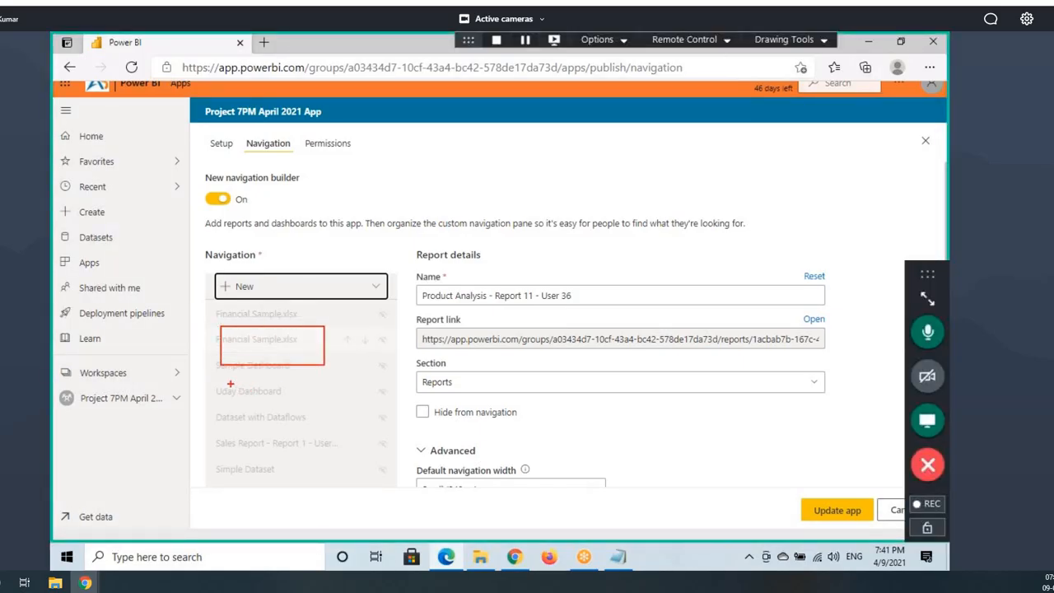
{"action": "left_click_drag", "start_coordinate": [231, 383], "coordinate": [340, 438]}
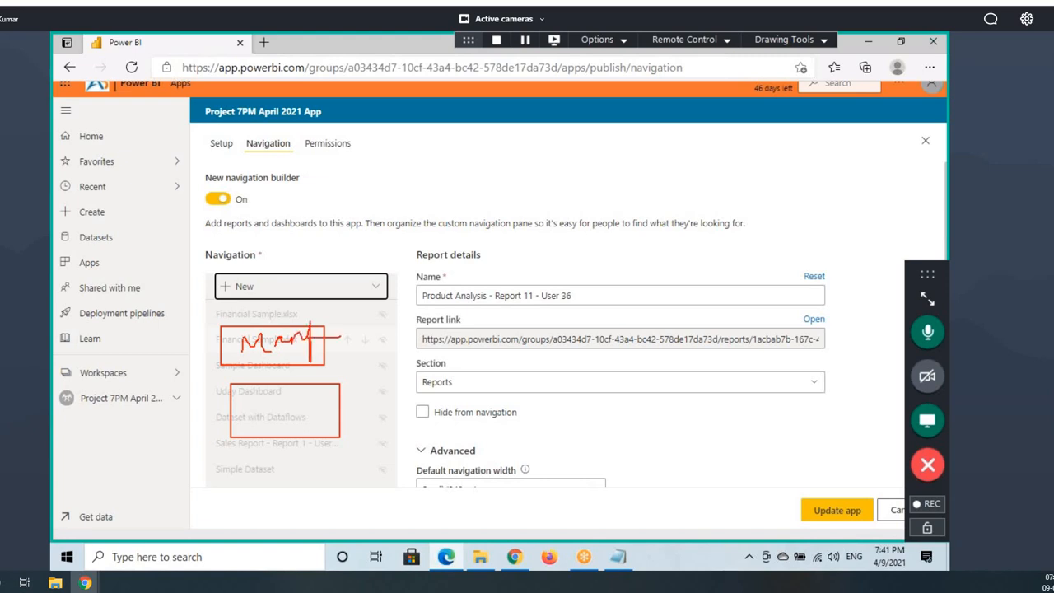
{"action": "mouse_move", "coordinate": [330, 317]}
{"action": "left_mouse_down"}
{"action": "mouse_move", "coordinate": [381, 313]}
{"action": "mouse_move", "coordinate": [331, 334]}
{"action": "mouse_move", "coordinate": [418, 384]}
{"action": "left_mouse_up"}
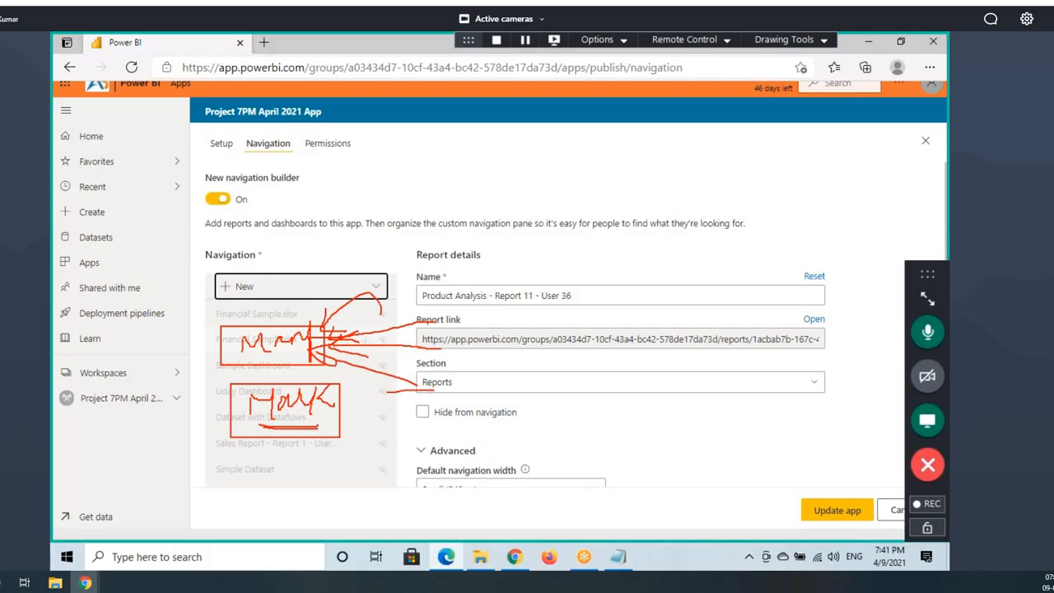
{"action": "left_click_drag", "start_coordinate": [387, 392], "coordinate": [350, 404]}
{"action": "mouse_move", "coordinate": [376, 380]}
{"action": "left_mouse_down"}
{"action": "mouse_move", "coordinate": [372, 413]}
{"action": "mouse_move", "coordinate": [324, 414]}
{"action": "mouse_move", "coordinate": [373, 431]}
{"action": "left_mouse_up"}
{"action": "left_click_drag", "start_coordinate": [416, 471], "coordinate": [334, 422]}
{"action": "left_click_drag", "start_coordinate": [352, 425], "coordinate": [362, 438]}
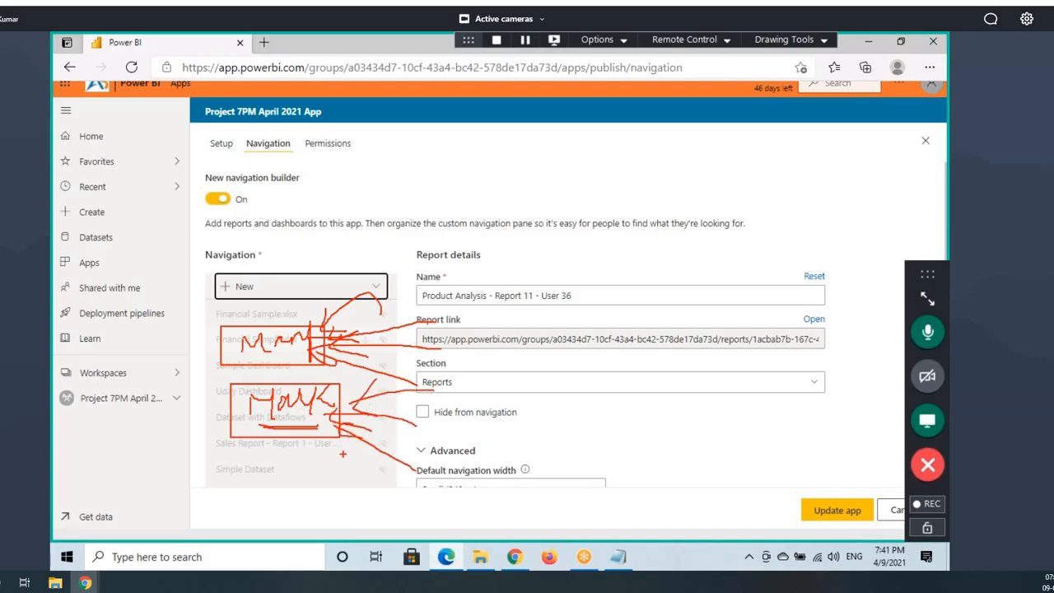
{"action": "left_click_drag", "start_coordinate": [220, 459], "coordinate": [337, 497]}
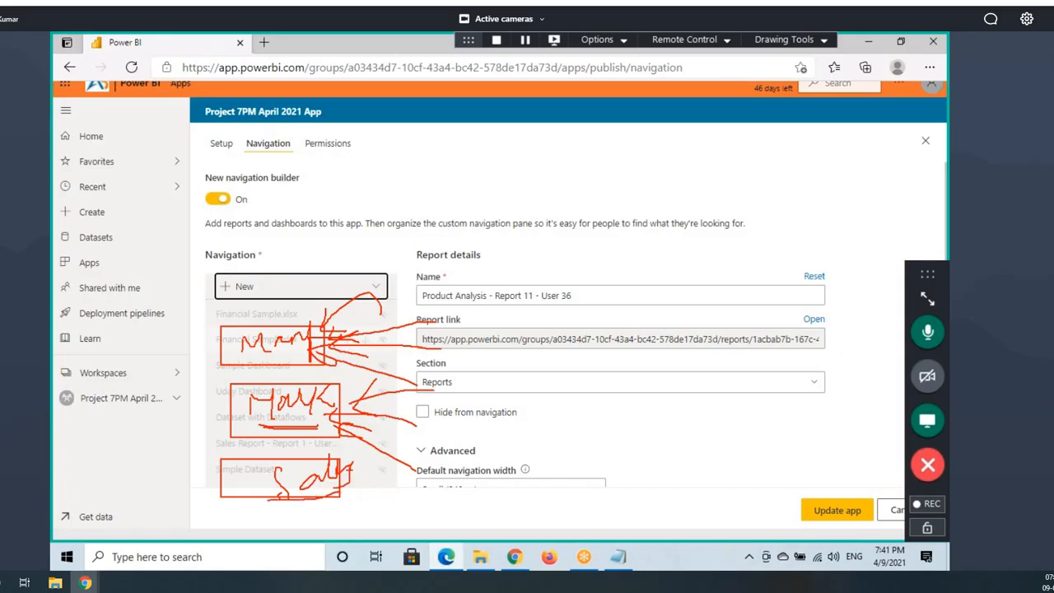
{"action": "left_click_drag", "start_coordinate": [237, 453], "coordinate": [348, 503]}
{"action": "left_click_drag", "start_coordinate": [463, 446], "coordinate": [370, 481]}
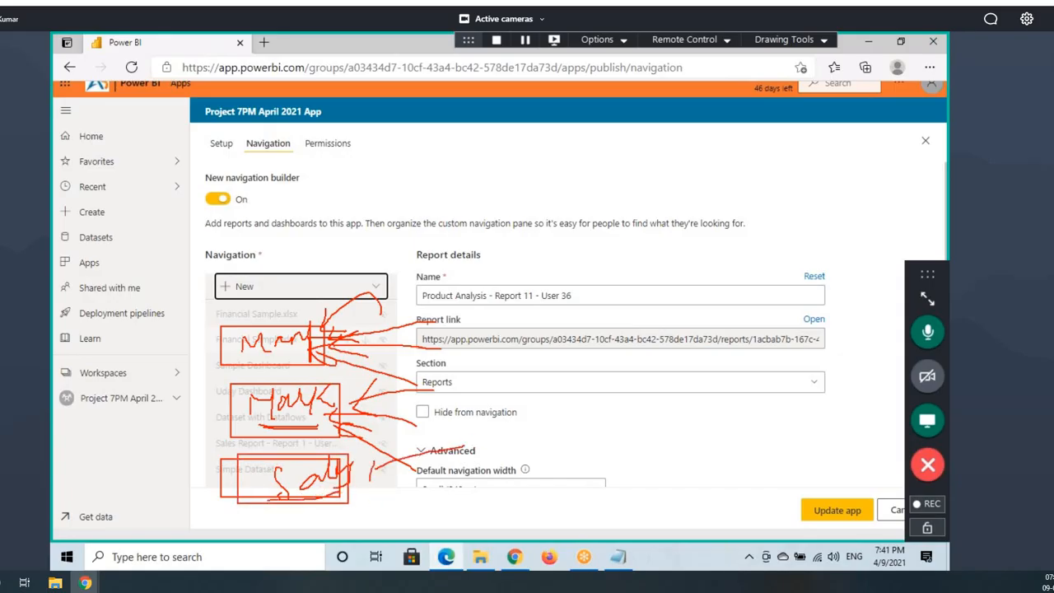
{"action": "left_click_drag", "start_coordinate": [460, 505], "coordinate": [382, 477]}
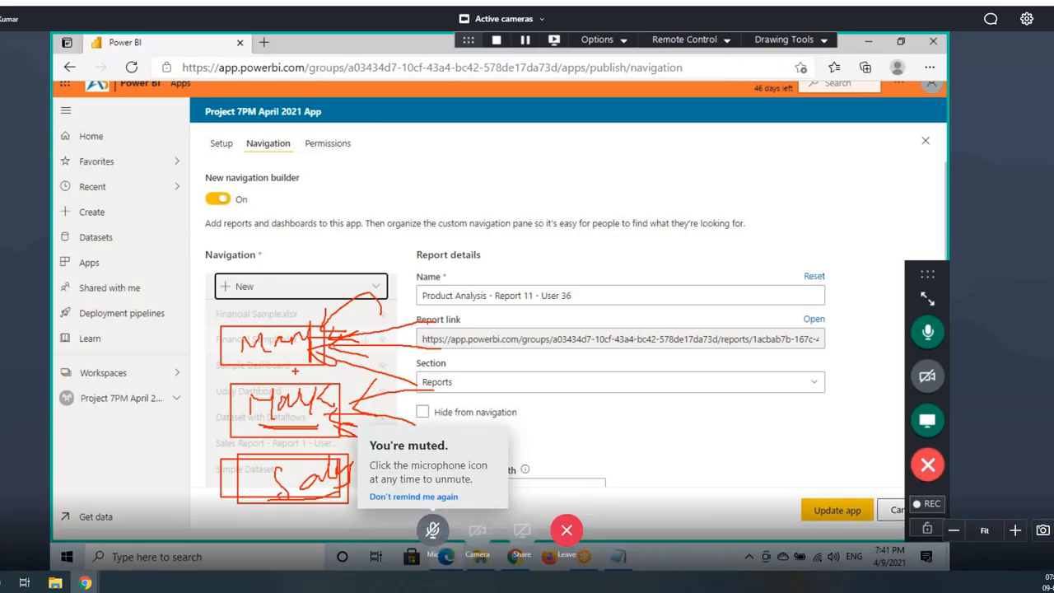
{"action": "left_click_drag", "start_coordinate": [160, 338], "coordinate": [188, 339]}
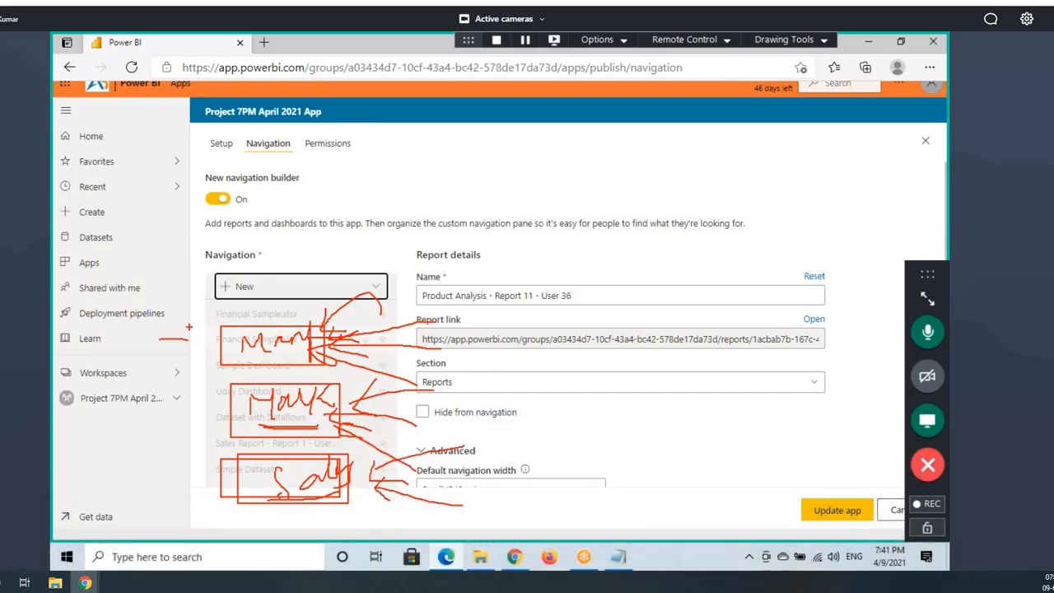
{"action": "mouse_move", "coordinate": [149, 469]}
{"action": "left_mouse_down"}
{"action": "mouse_move", "coordinate": [222, 474]}
{"action": "mouse_move", "coordinate": [347, 512]}
{"action": "left_mouse_up"}
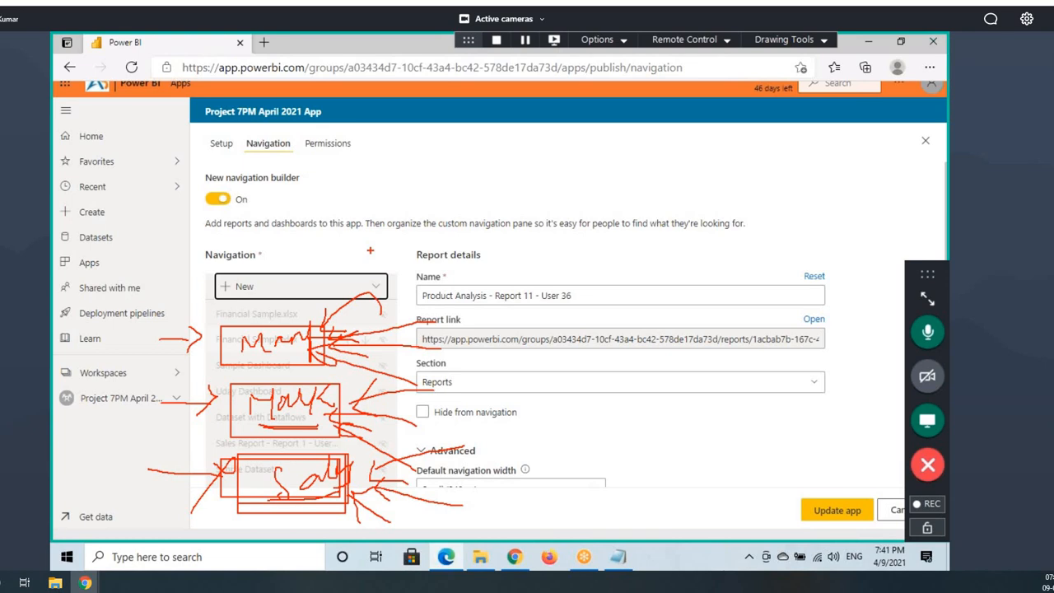
{"action": "scroll", "coordinate": [301, 448], "scroll_direction": "down", "scroll_amount": 3}
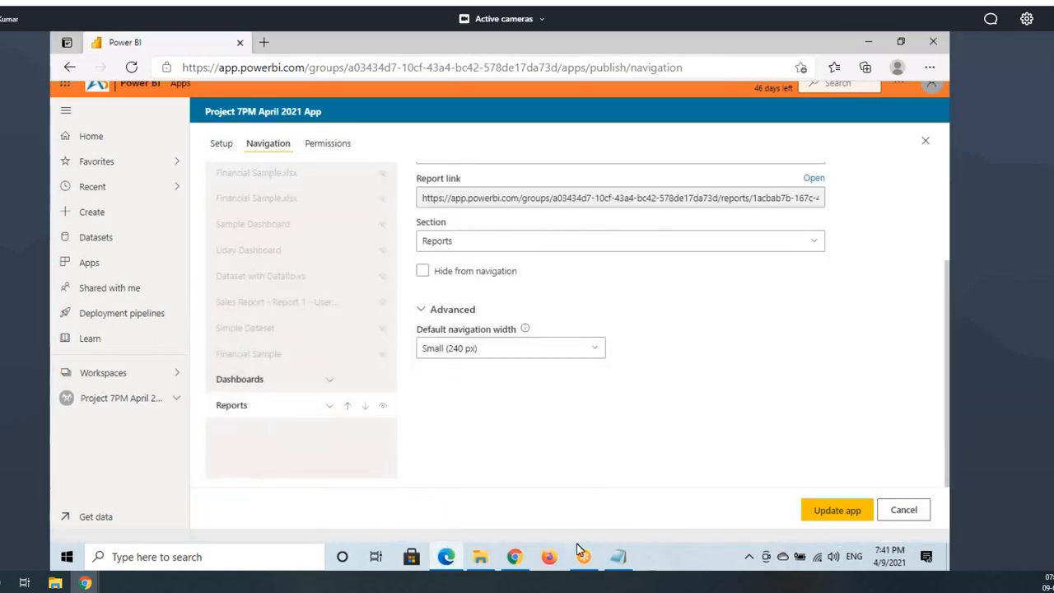
Step: Expand and collapse the published app's Reports section, then return to the navigation setup
{"action": "left_click", "coordinate": [513, 557]}
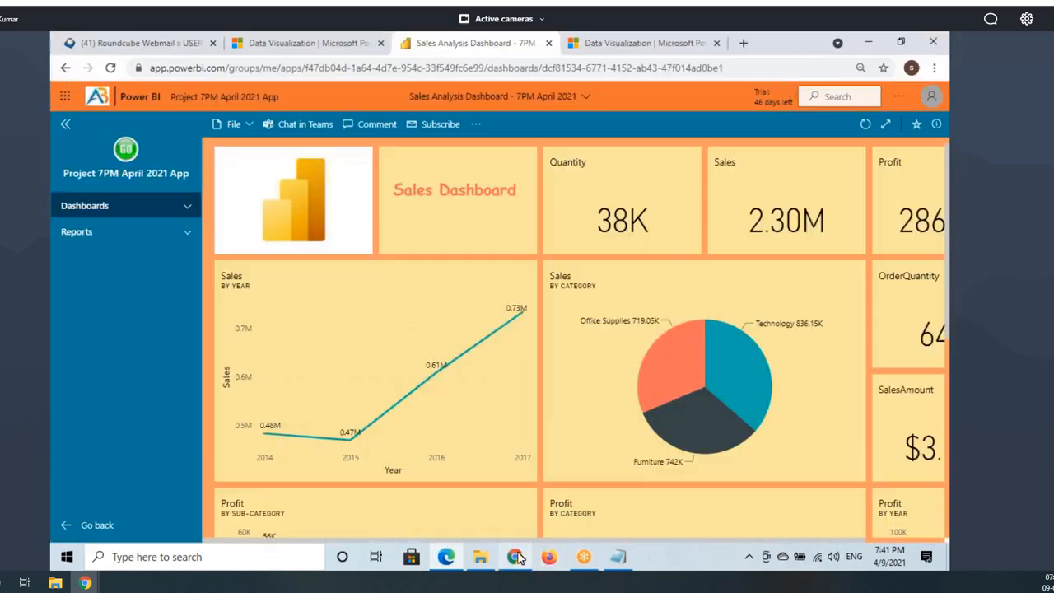
{"action": "left_click", "coordinate": [108, 236]}
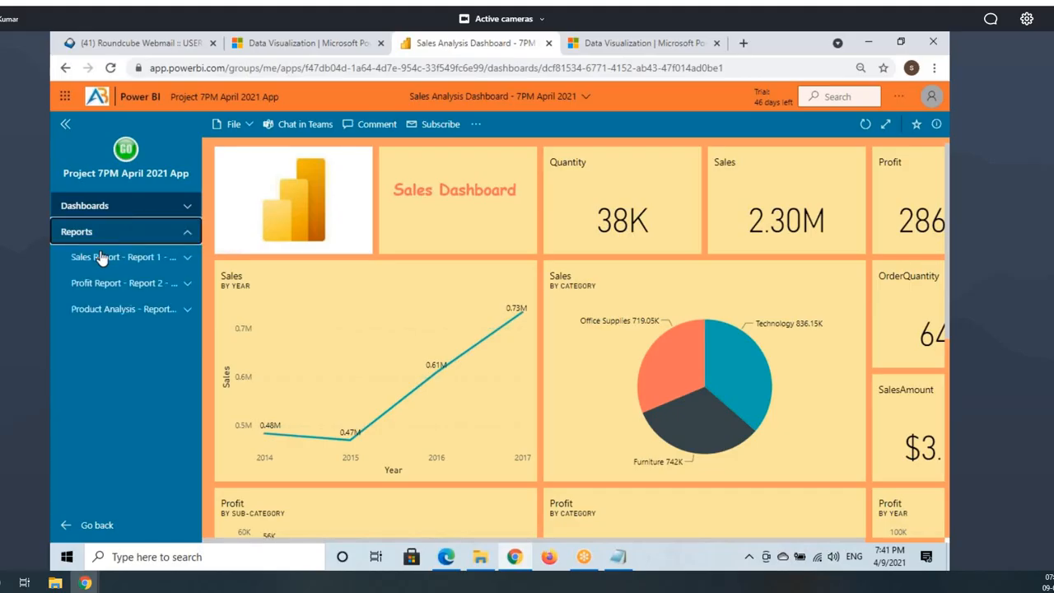
{"action": "left_click", "coordinate": [167, 234]}
{"action": "left_click", "coordinate": [446, 557]}
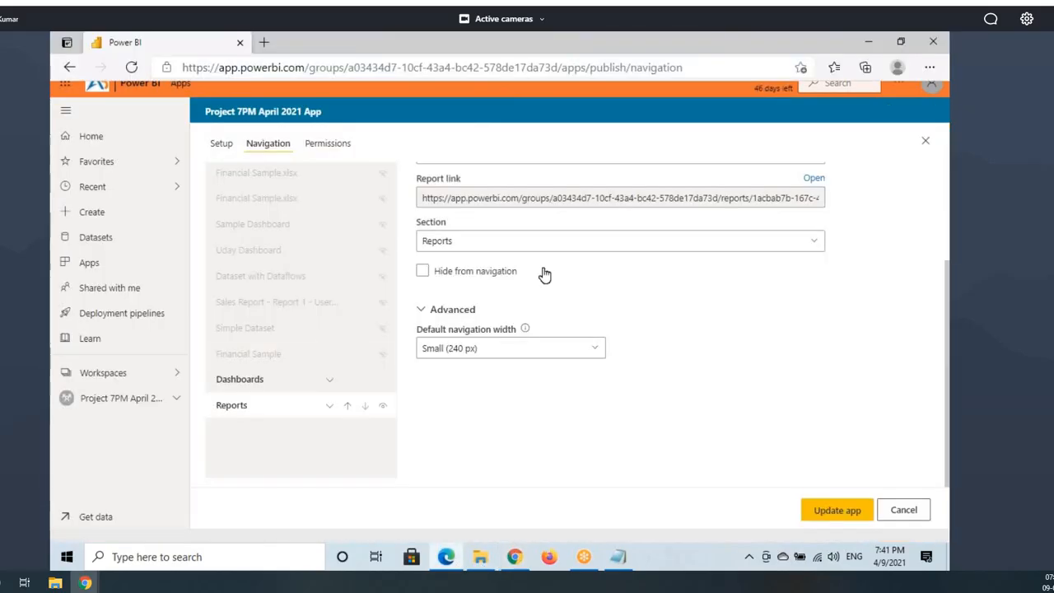
{"action": "scroll", "coordinate": [358, 259], "scroll_direction": "up", "scroll_amount": 3}
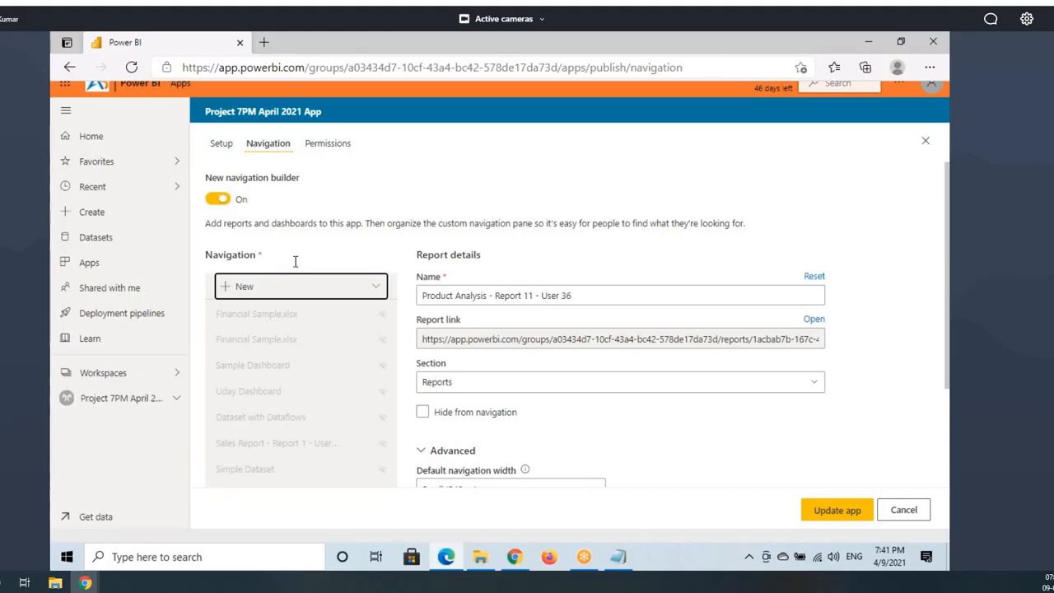
Step: Highlight and check off the Support site address in the app's Setup details
{"action": "left_click", "coordinate": [222, 147]}
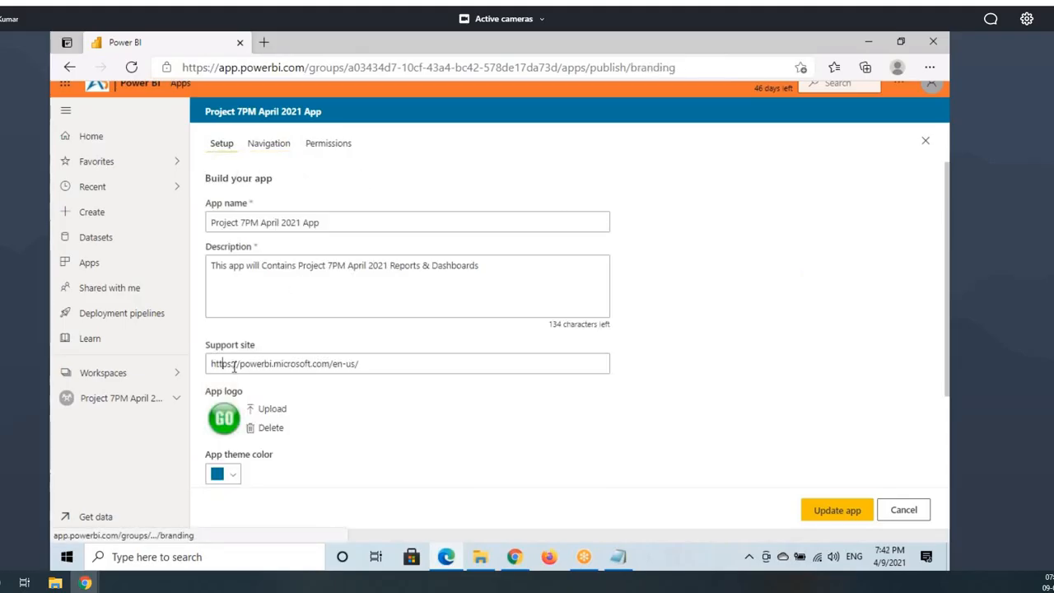
{"action": "left_click_drag", "start_coordinate": [234, 367], "coordinate": [393, 380]}
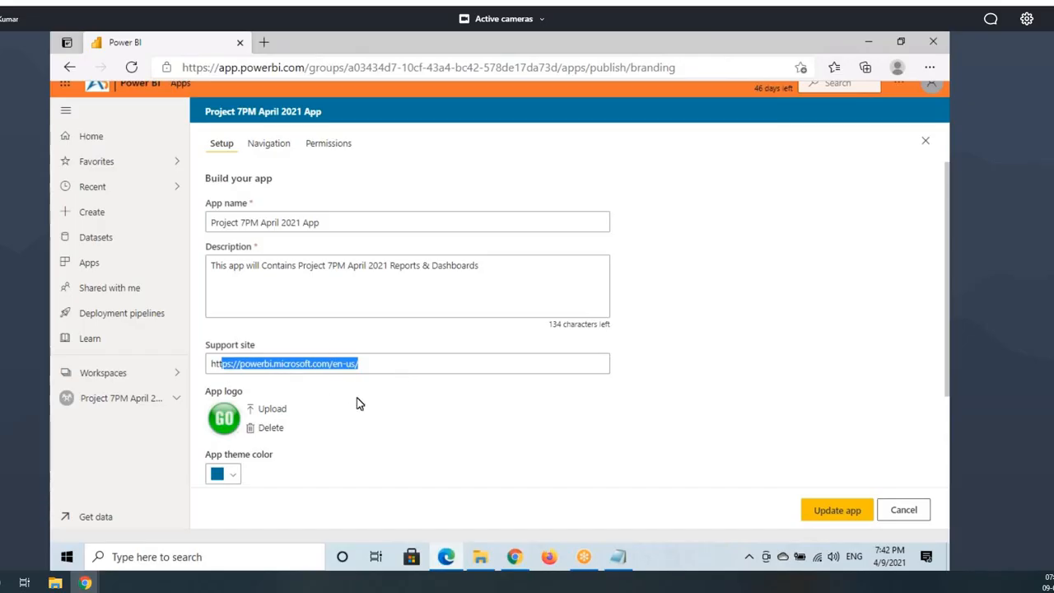
{"action": "left_click_drag", "start_coordinate": [206, 356], "coordinate": [365, 382]}
{"action": "left_click_drag", "start_coordinate": [374, 365], "coordinate": [459, 331]}
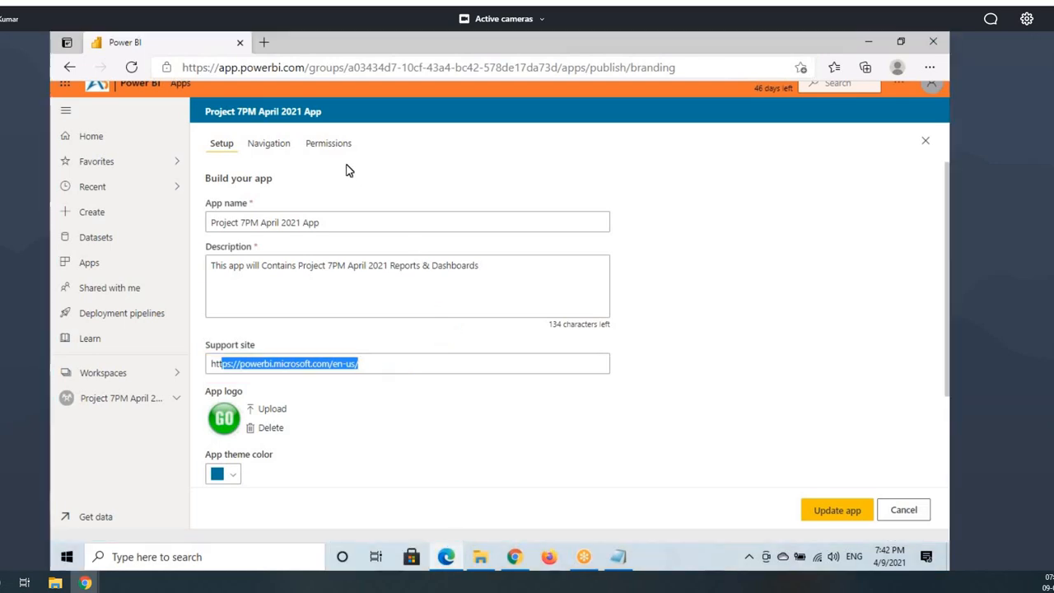
Step: Go back to the Navigation settings and bring up the Section and Link choices
{"action": "left_click", "coordinate": [275, 149]}
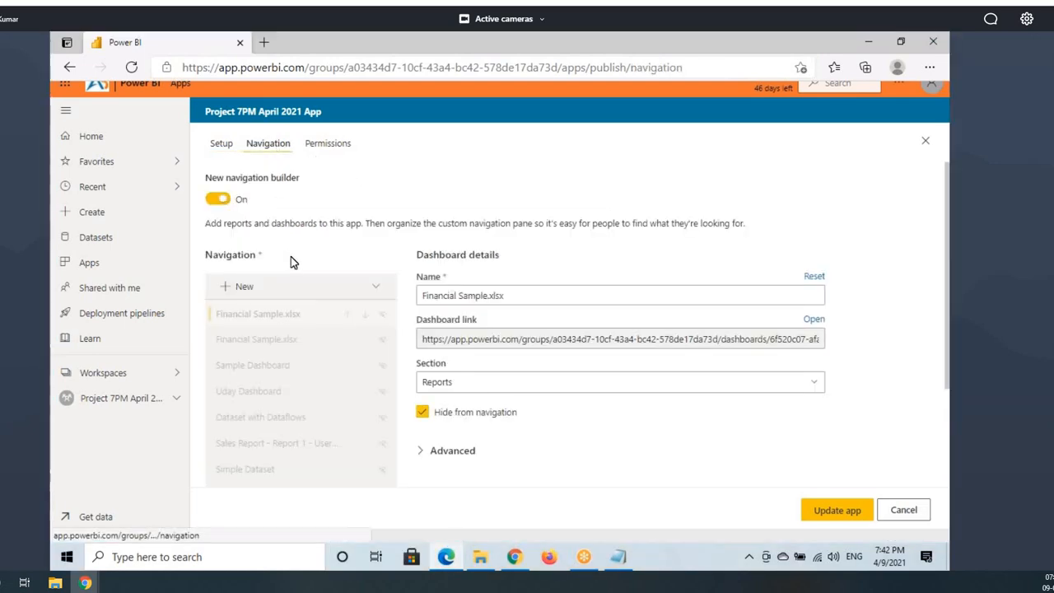
{"action": "scroll", "coordinate": [292, 257], "scroll_direction": "down", "scroll_amount": 2}
{"action": "scroll", "coordinate": [295, 272], "scroll_direction": "up", "scroll_amount": 1}
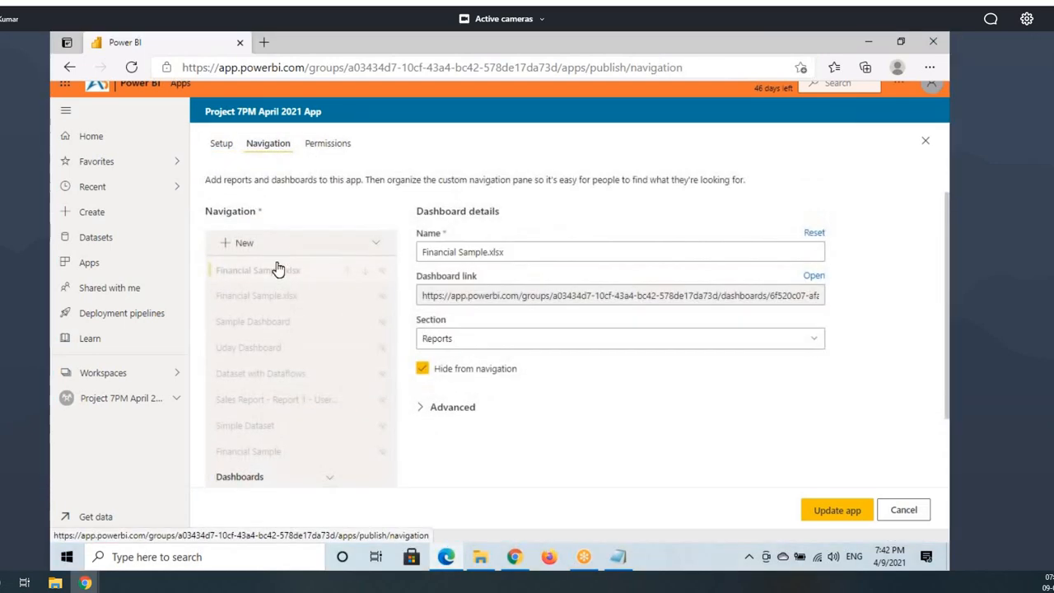
{"action": "scroll", "coordinate": [277, 267], "scroll_direction": "down", "scroll_amount": 2}
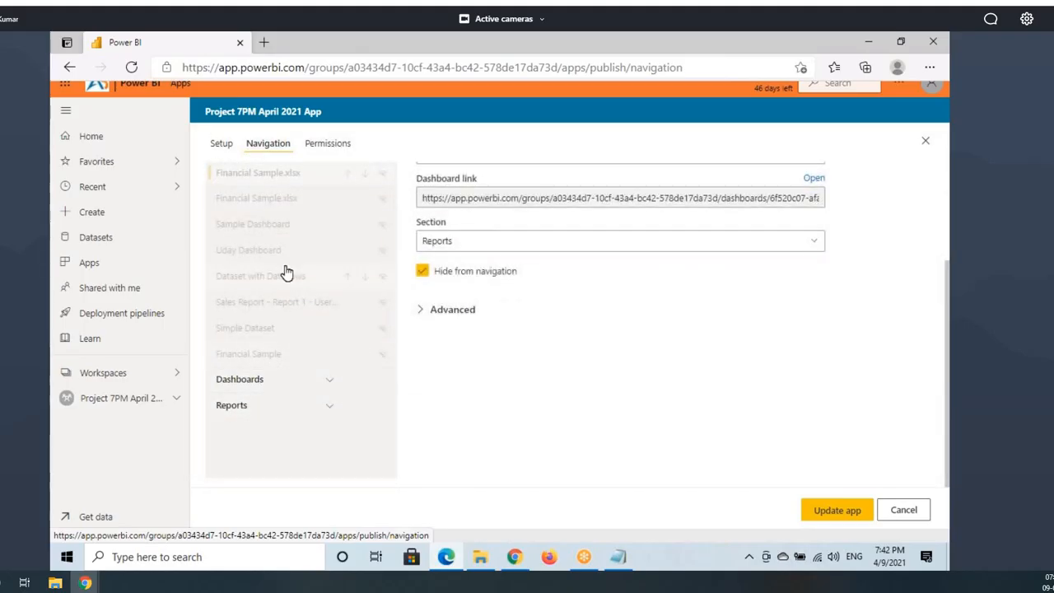
{"action": "scroll", "coordinate": [287, 272], "scroll_direction": "up", "scroll_amount": 3}
{"action": "left_click", "coordinate": [376, 291]}
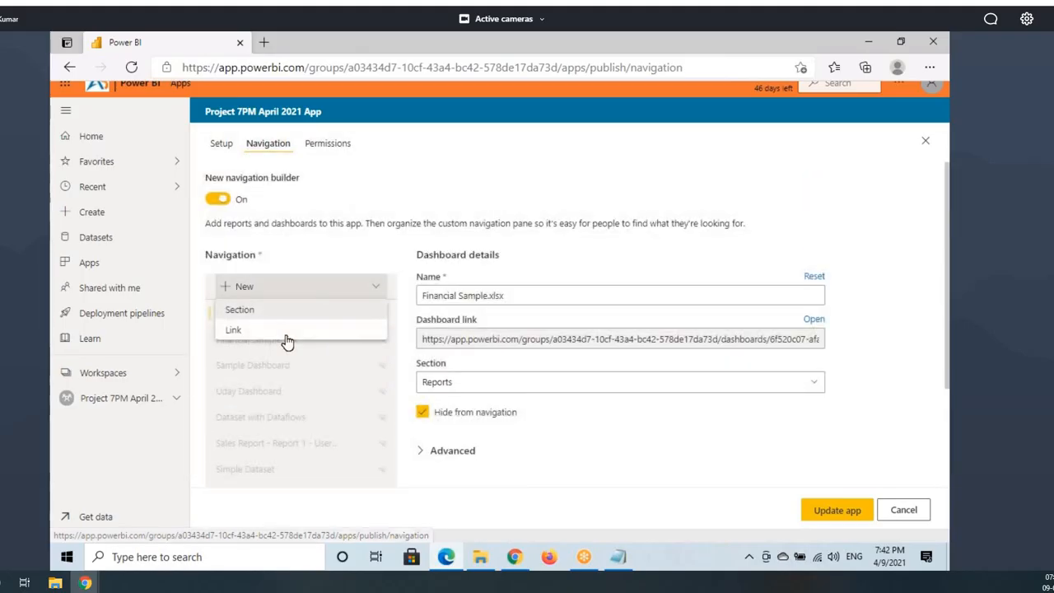
Step: Add a new custom link and name it Reports Help
{"action": "left_click", "coordinate": [235, 330]}
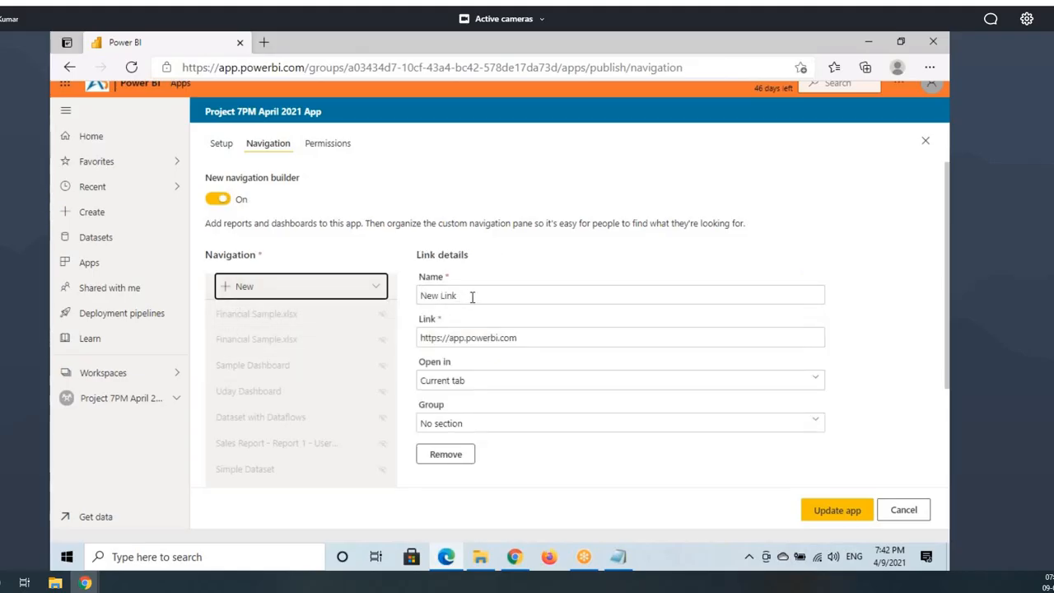
{"action": "left_click_drag", "start_coordinate": [471, 297], "coordinate": [431, 302]}
{"action": "type", "text": "Rep"}
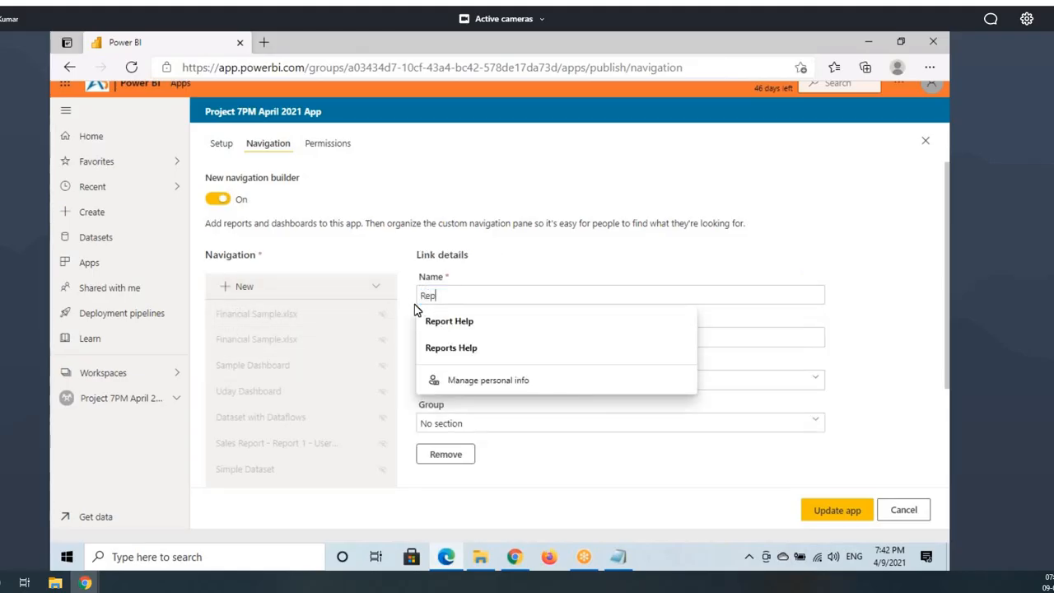
{"action": "type", "text": "orts Help"}
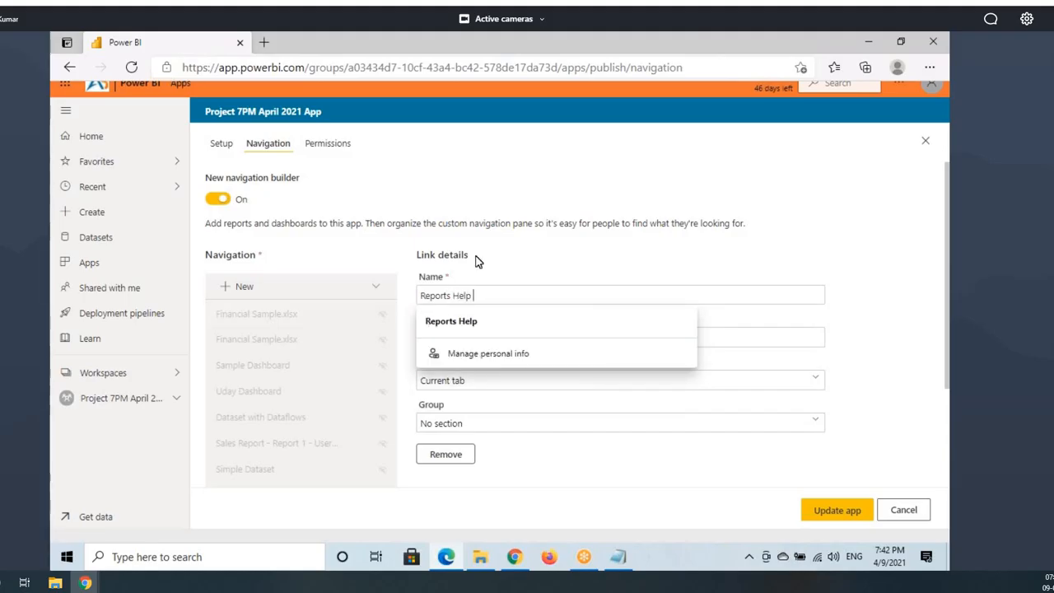
{"action": "left_click", "coordinate": [519, 264]}
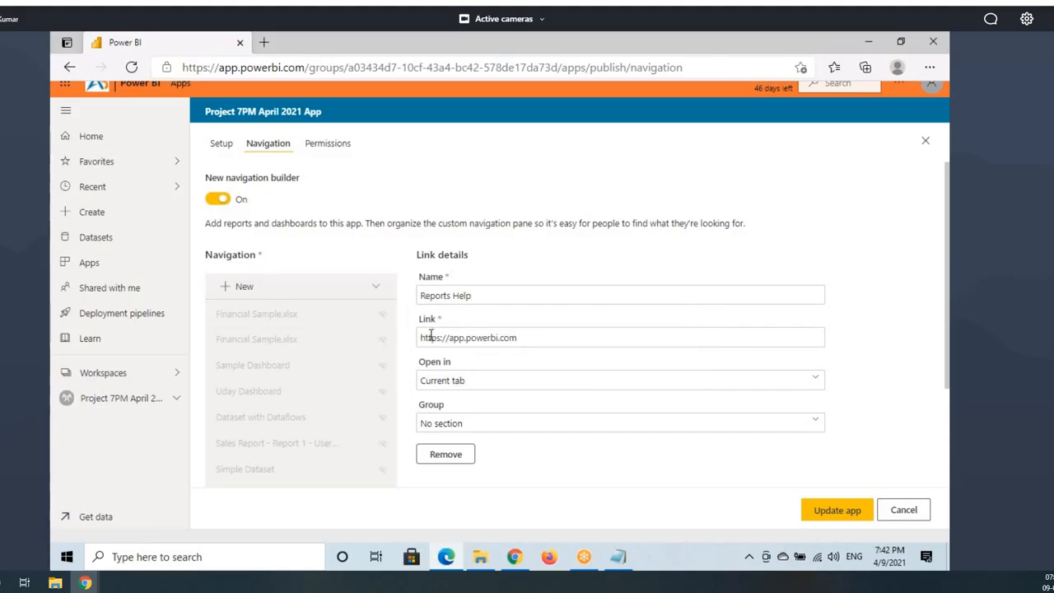
Step: Set the Reports Help link's address to the abtrainings course page
{"action": "left_click_drag", "start_coordinate": [422, 337], "coordinate": [541, 343]}
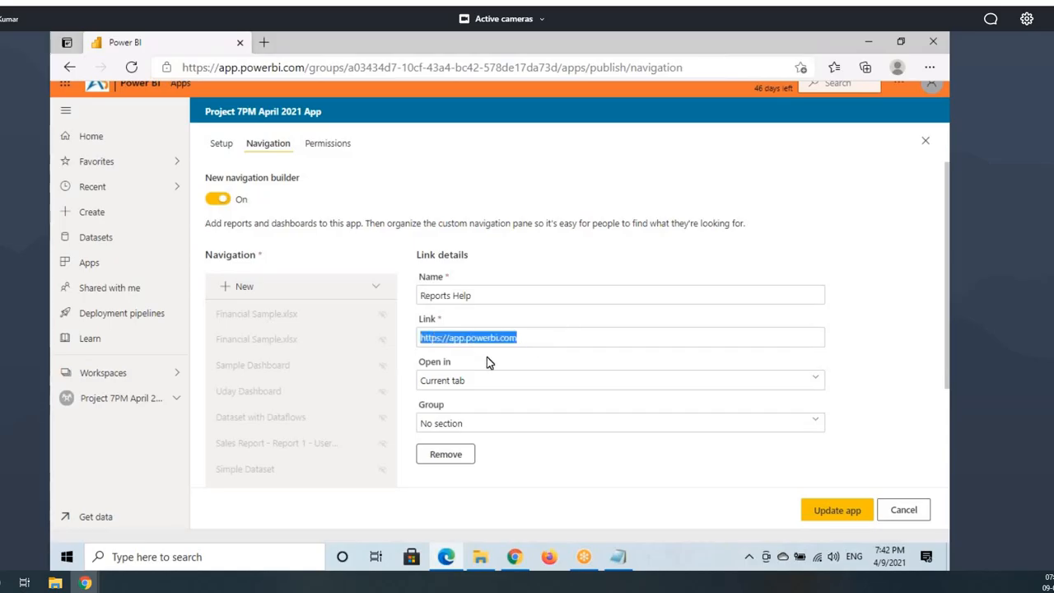
{"action": "left_click", "coordinate": [539, 340]}
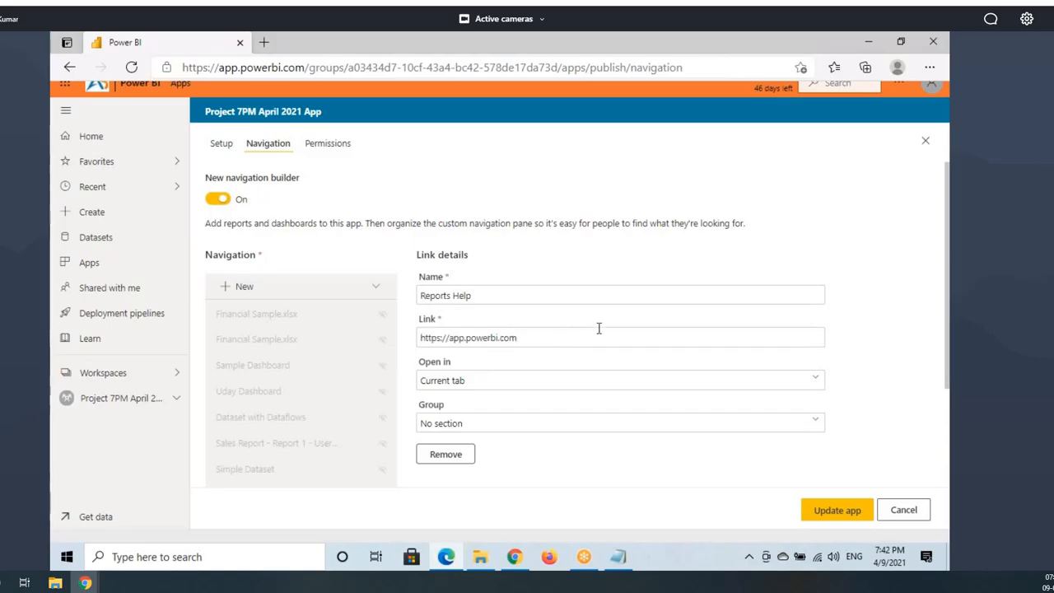
{"action": "key", "text": "BackSpace"}
{"action": "key", "text": "BackSpace"}
{"action": "key", "text": "BackSpace"}
{"action": "key", "text": "BackSpace"}
{"action": "key", "text": "BackSpace"}
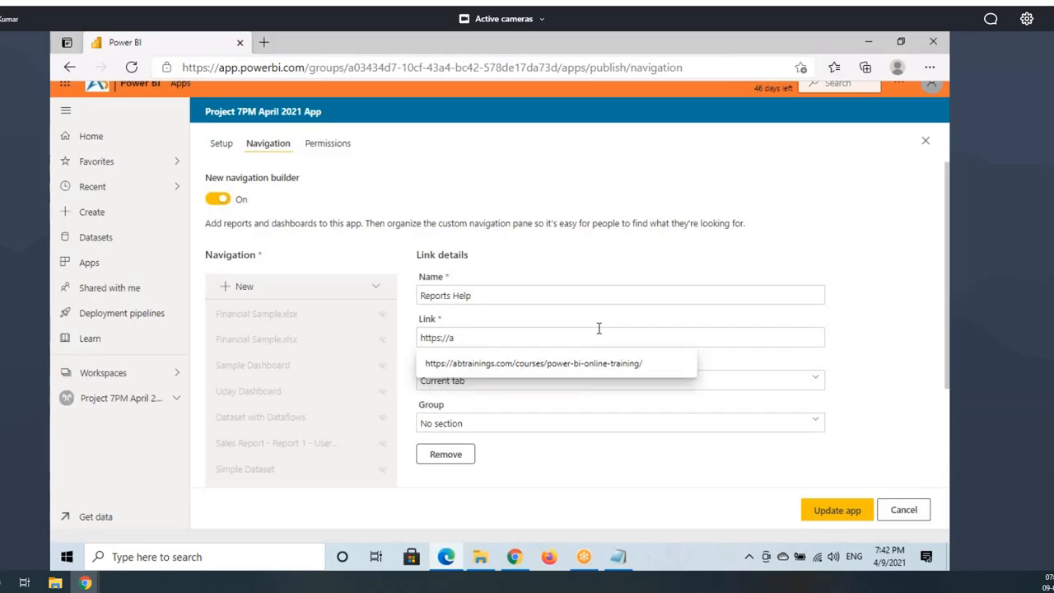
{"action": "type", "text": "a"}
{"action": "left_click", "coordinate": [609, 367]}
{"action": "left_click_drag", "start_coordinate": [653, 337], "coordinate": [414, 343]}
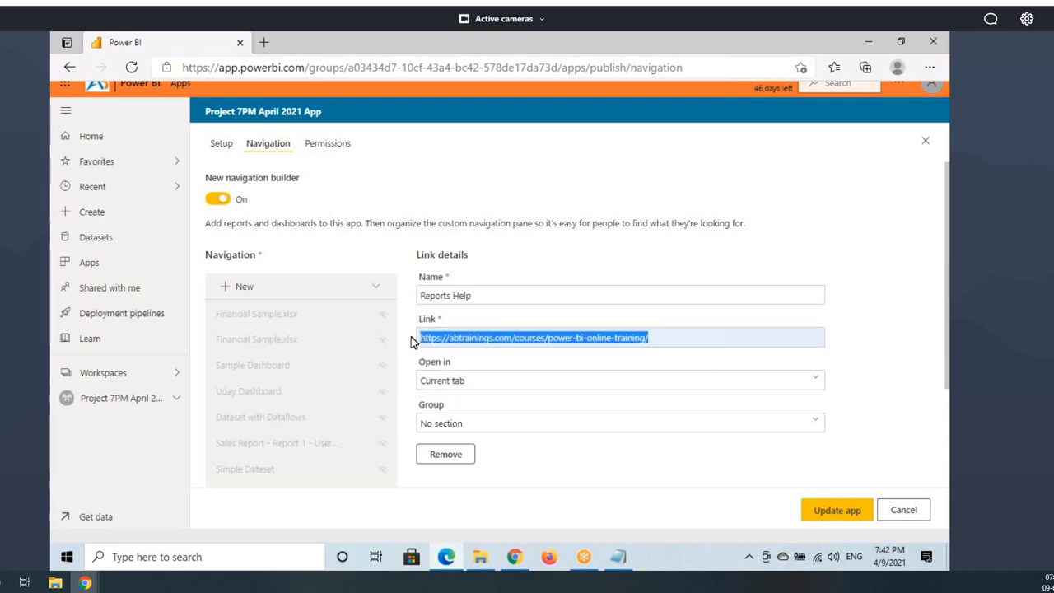
{"action": "left_click", "coordinate": [515, 336]}
{"action": "left_click_drag", "start_coordinate": [517, 336], "coordinate": [419, 343]}
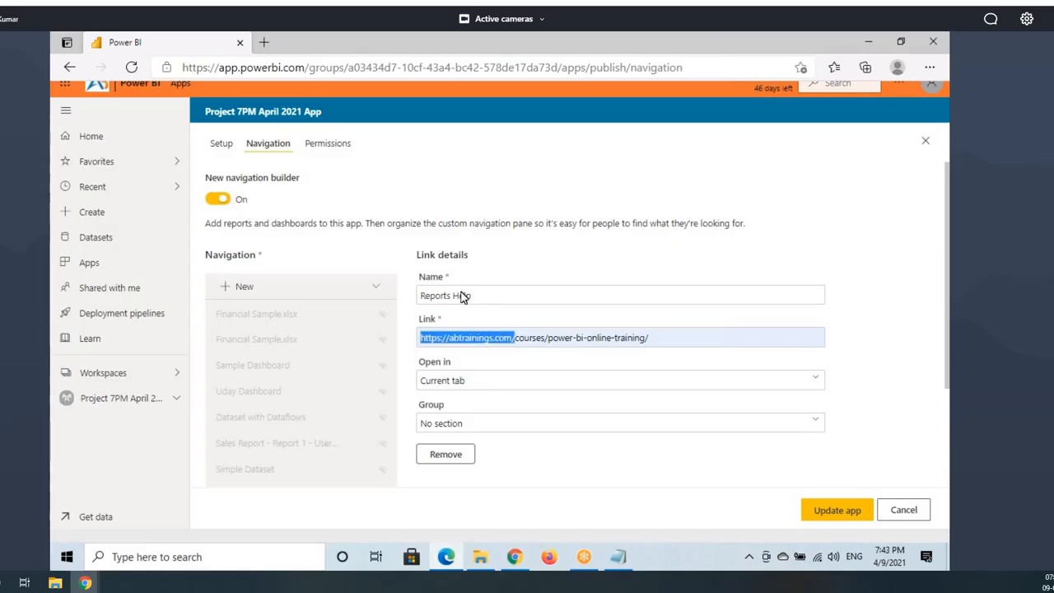
{"action": "left_click", "coordinate": [578, 337]}
{"action": "left_click_drag", "start_coordinate": [663, 339], "coordinate": [425, 340]}
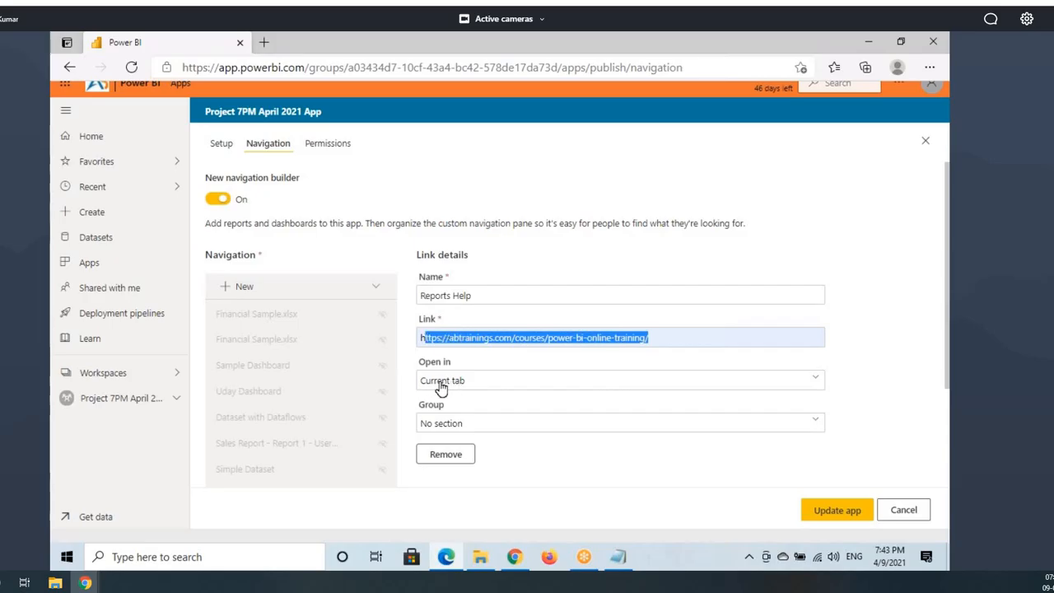
{"action": "left_click", "coordinate": [446, 337]}
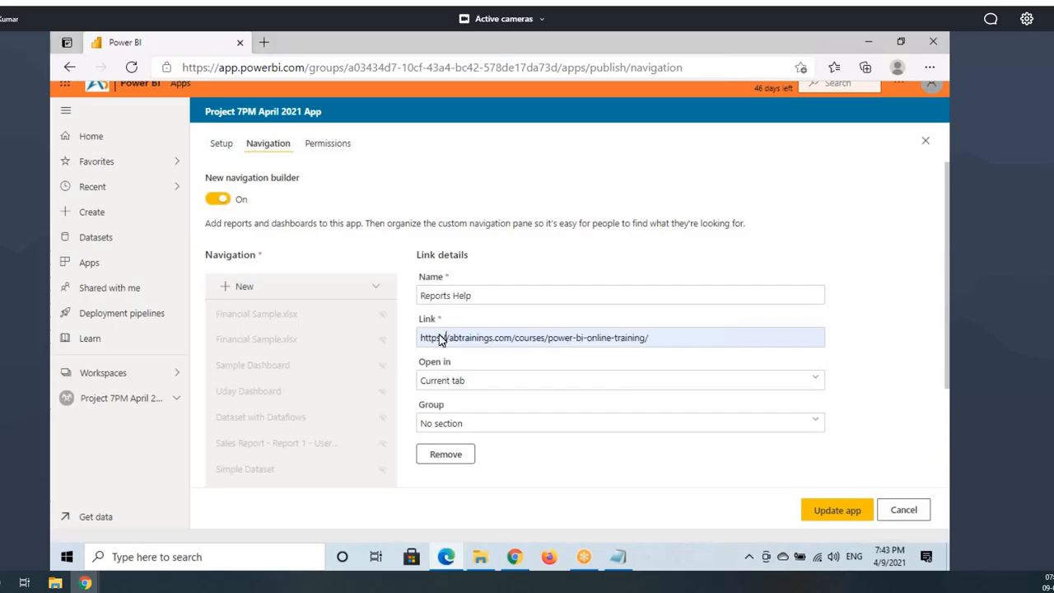
Step: Make the Reports Help link open in a new tab
{"action": "left_click", "coordinate": [438, 387]}
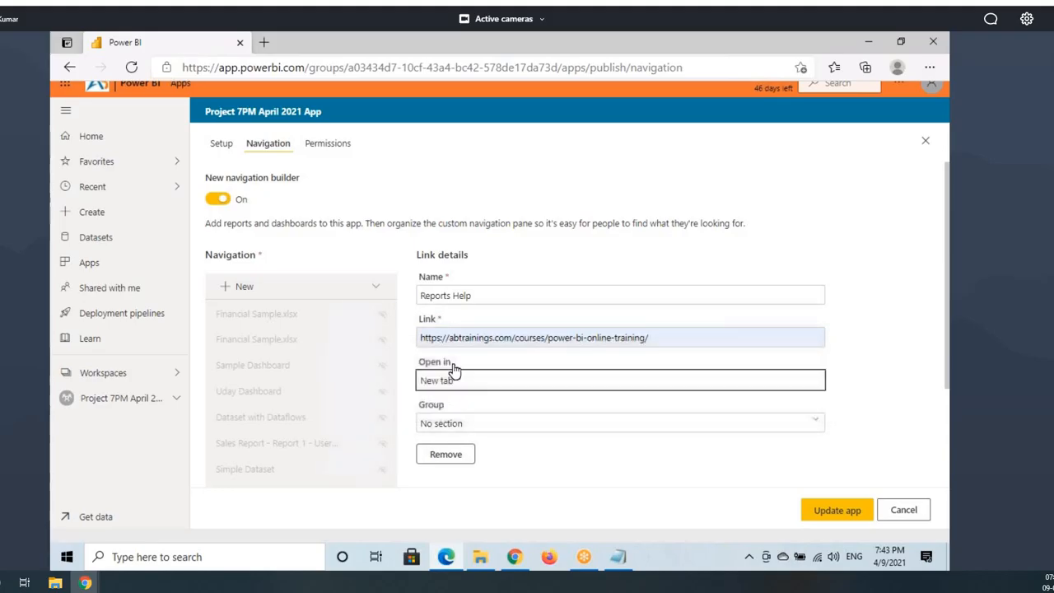
{"action": "left_click", "coordinate": [446, 361]}
{"action": "left_click", "coordinate": [457, 383]}
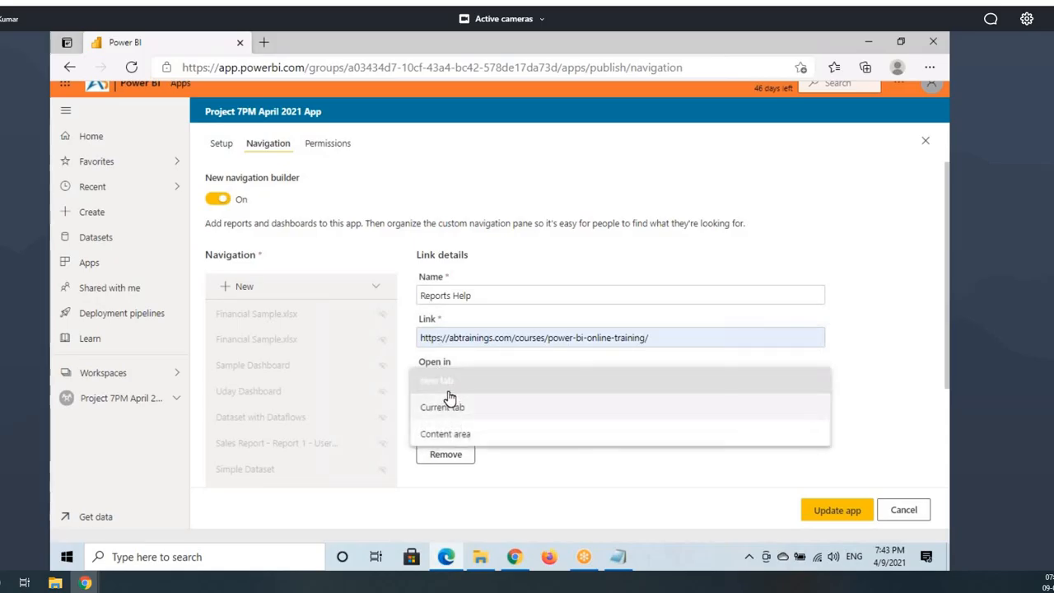
{"action": "left_click", "coordinate": [445, 395]}
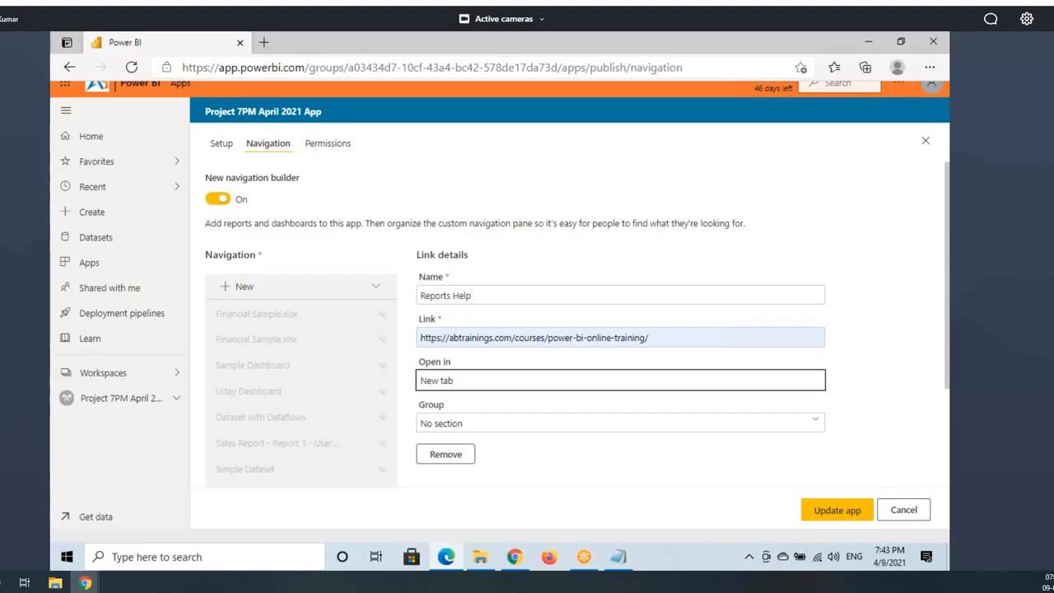
{"action": "key", "text": "ctrl+2"}
{"action": "left_click_drag", "start_coordinate": [416, 289], "coordinate": [476, 305]}
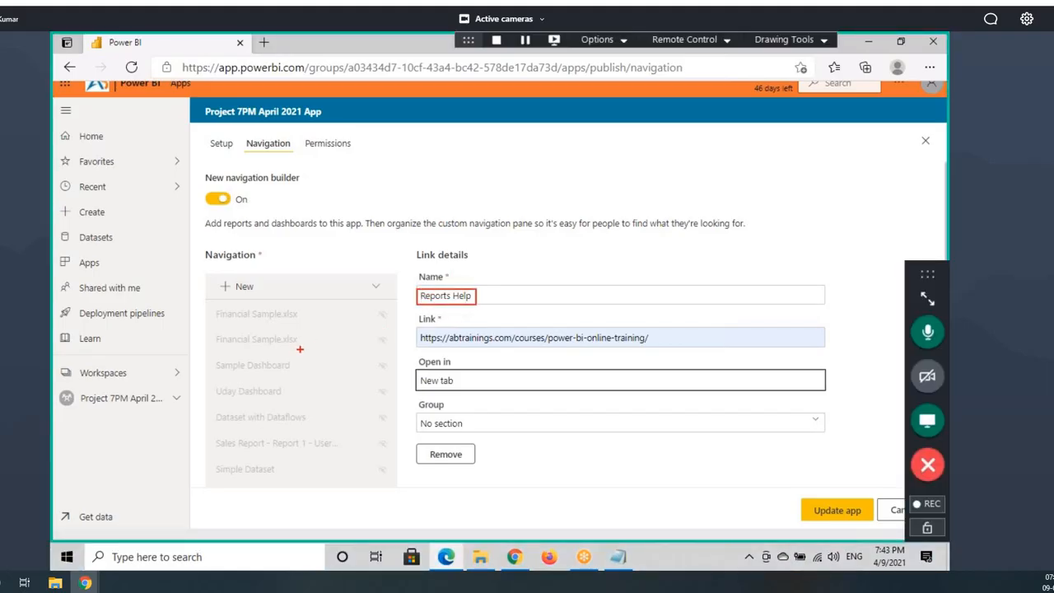
{"action": "key", "text": "Escape"}
Step: Put the Reports Help link in the Reports group
{"action": "scroll", "coordinate": [299, 355], "scroll_direction": "down", "scroll_amount": 3}
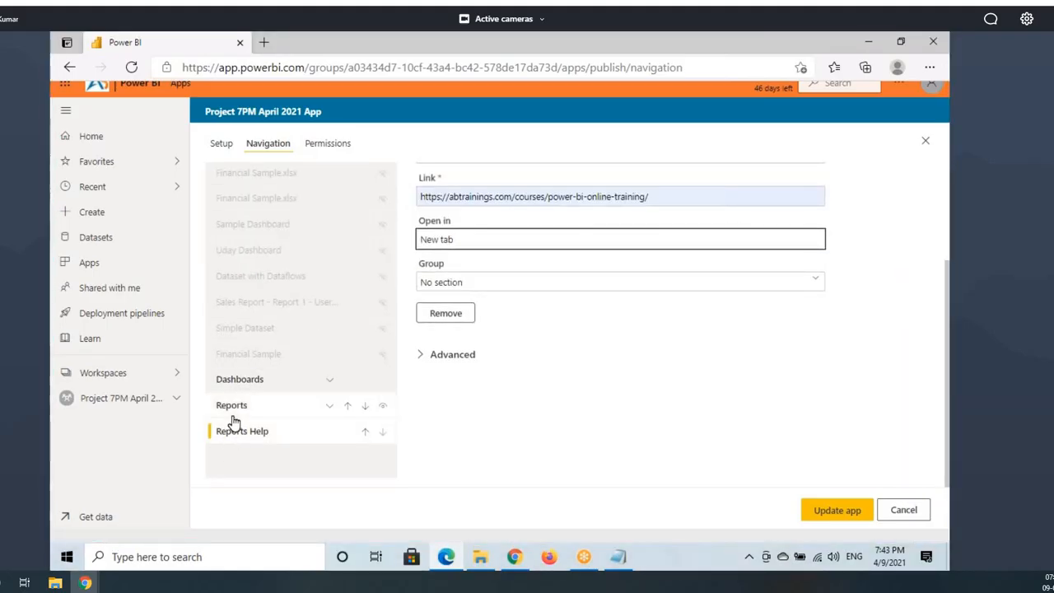
{"action": "left_click", "coordinate": [437, 282]}
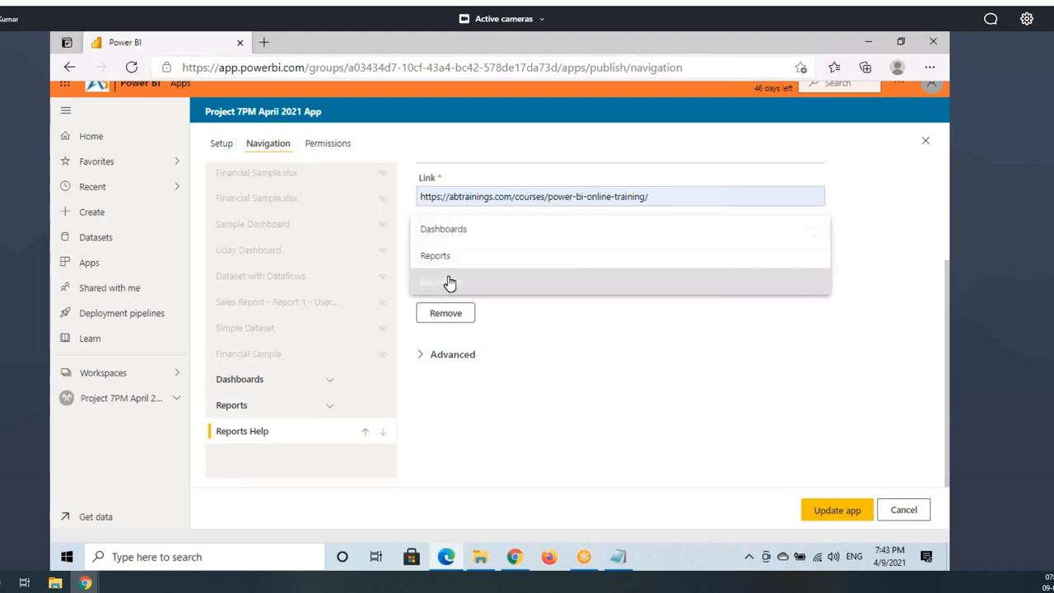
{"action": "left_click", "coordinate": [438, 262]}
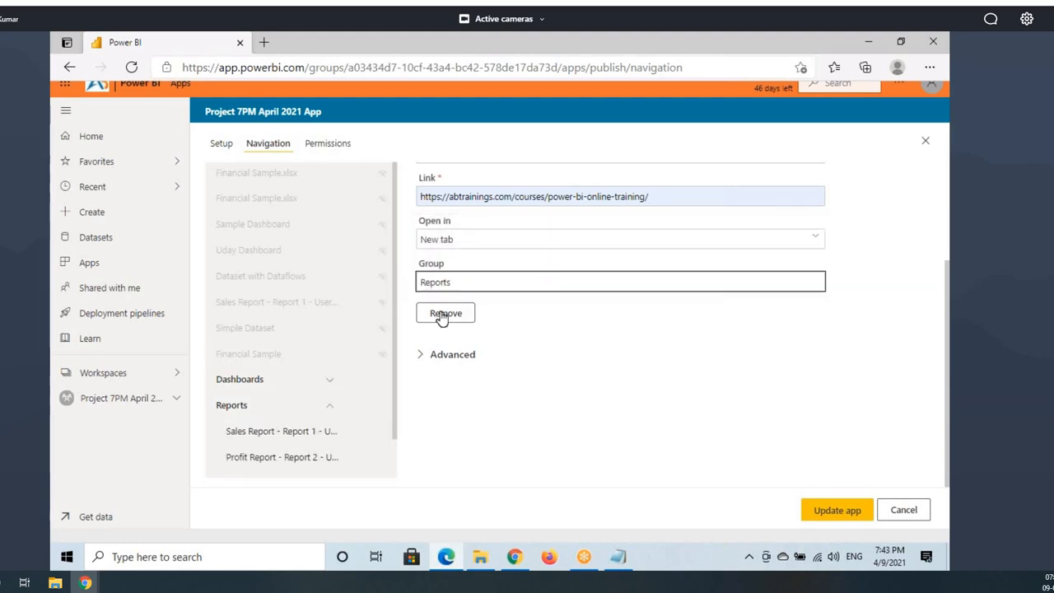
{"action": "scroll", "coordinate": [264, 437], "scroll_direction": "down", "scroll_amount": 1}
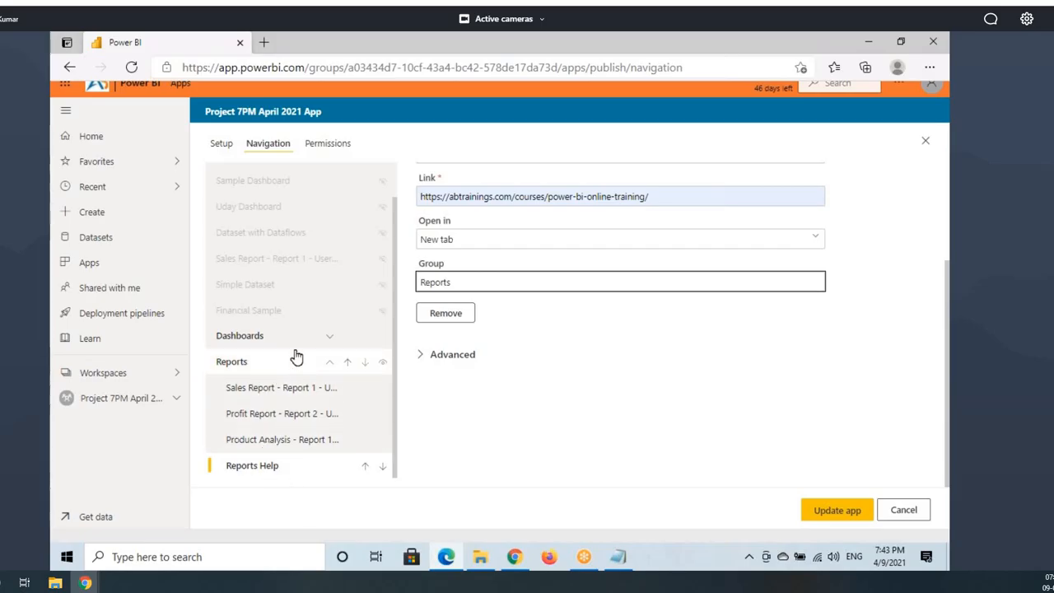
{"action": "scroll", "coordinate": [407, 350], "scroll_direction": "up", "scroll_amount": 2}
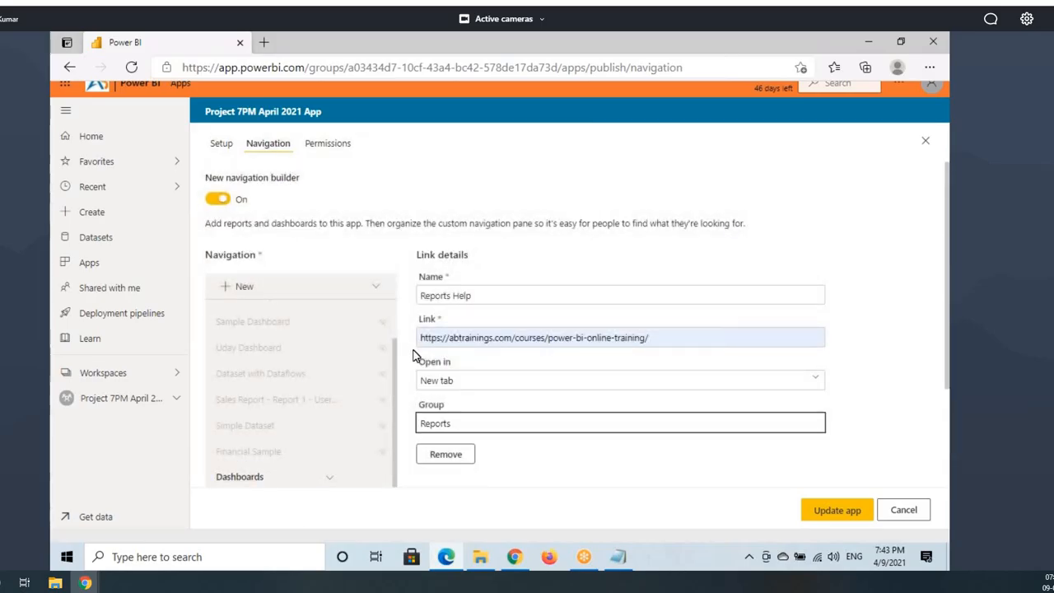
{"action": "left_click", "coordinate": [376, 286]}
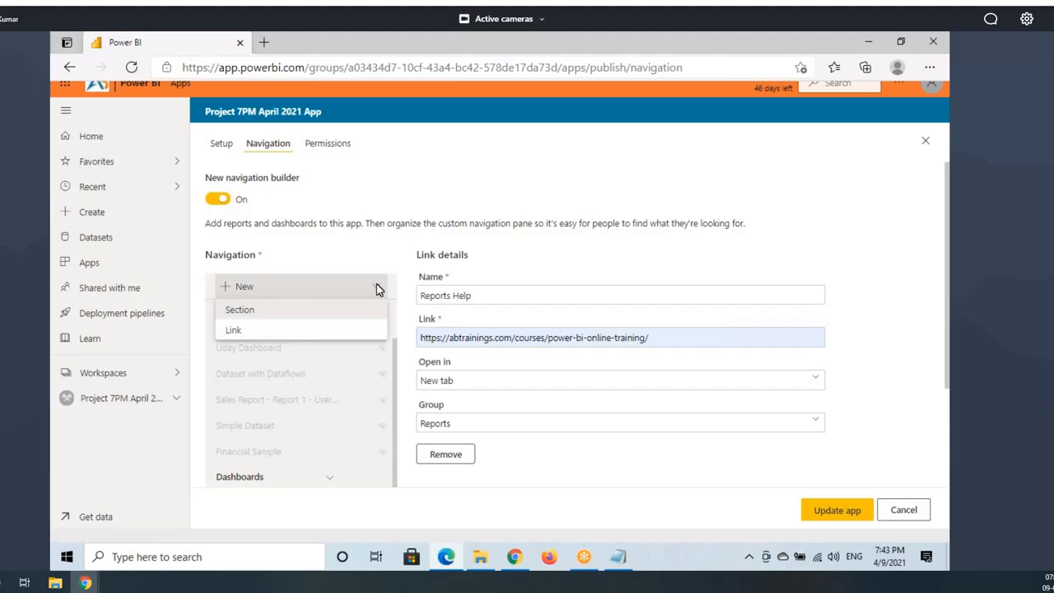
{"action": "left_click", "coordinate": [235, 331]}
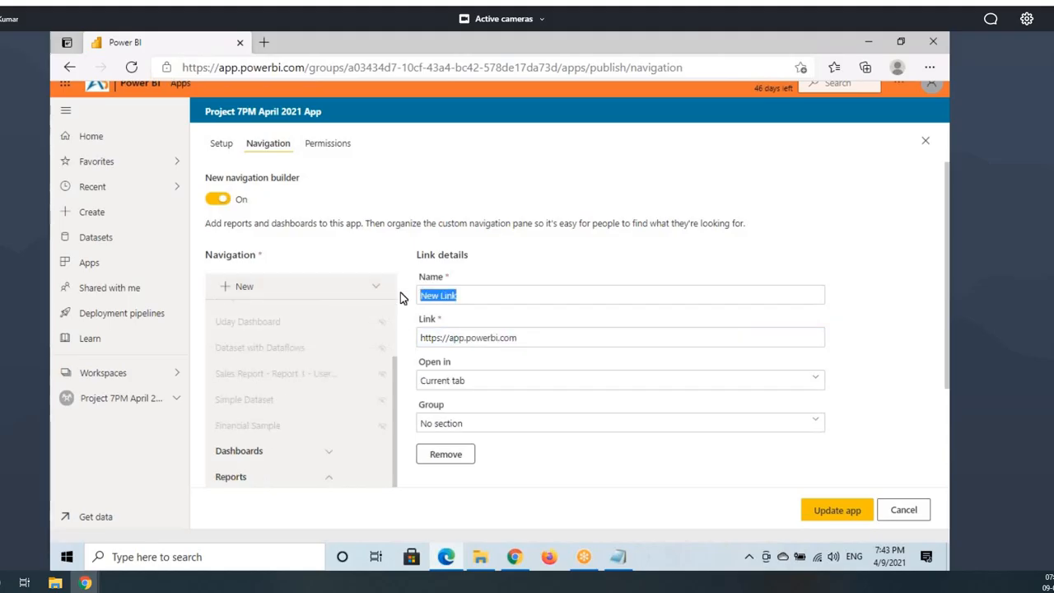
{"action": "type", "text": "Dashboards Help"}
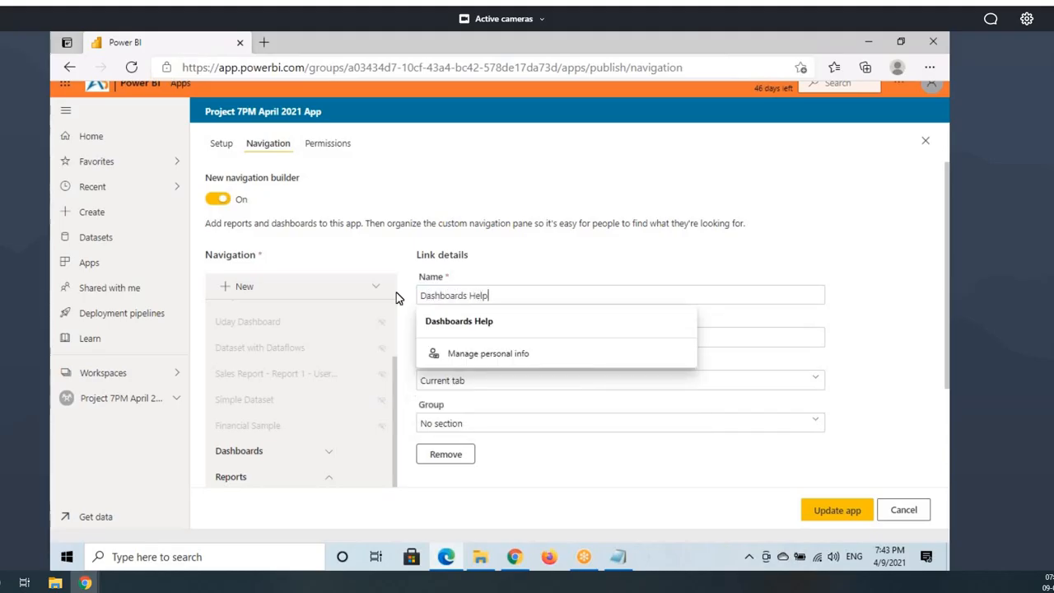
{"action": "left_click", "coordinate": [511, 319]}
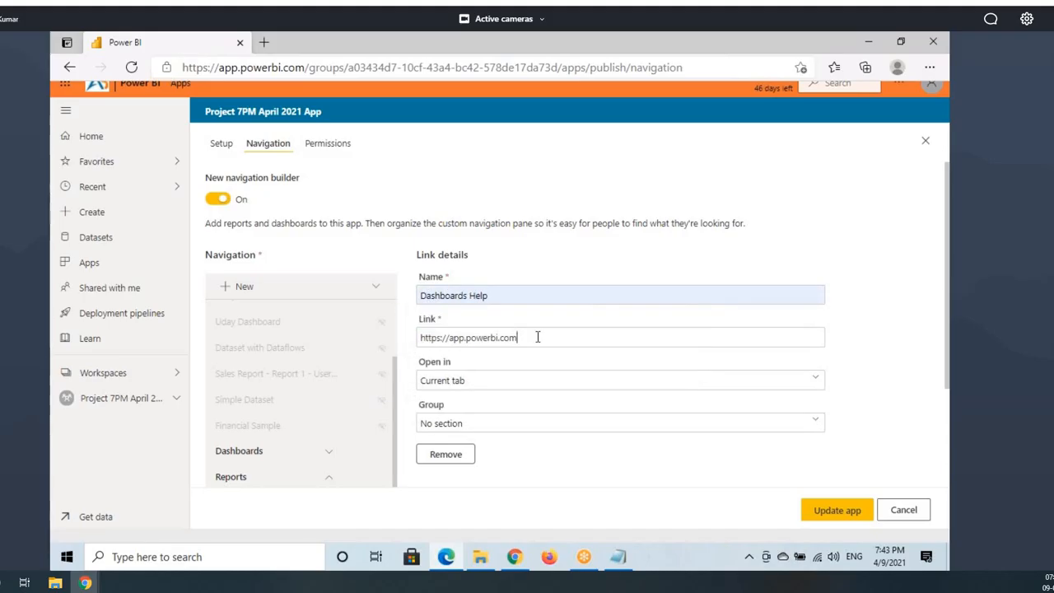
{"action": "left_click_drag", "start_coordinate": [537, 336], "coordinate": [405, 337]}
{"action": "type", "text": "https://abtrainings.com/"}
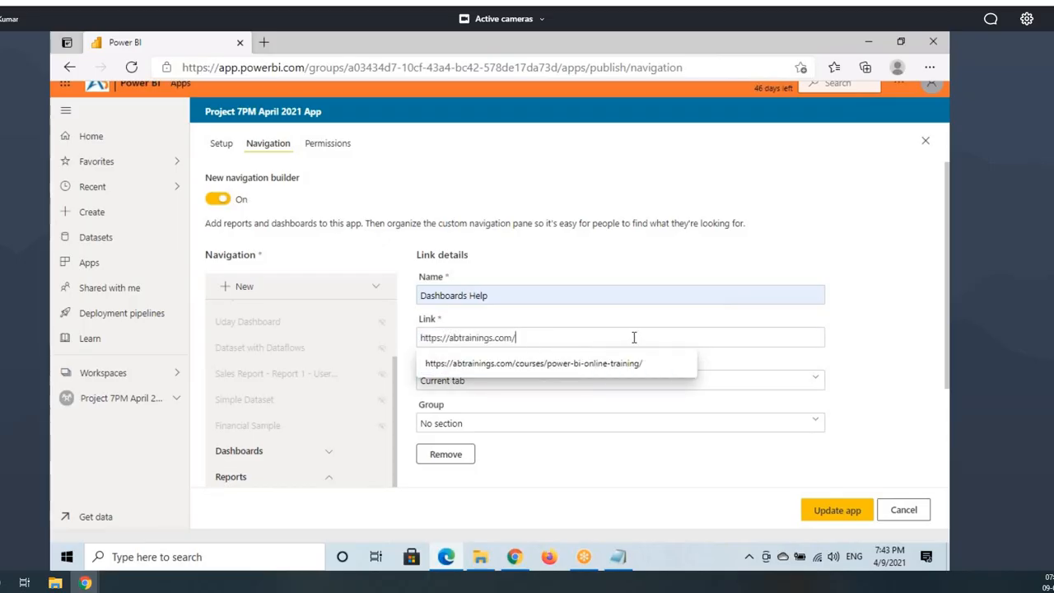
{"action": "left_click", "coordinate": [743, 299]}
{"action": "left_click", "coordinate": [842, 361]}
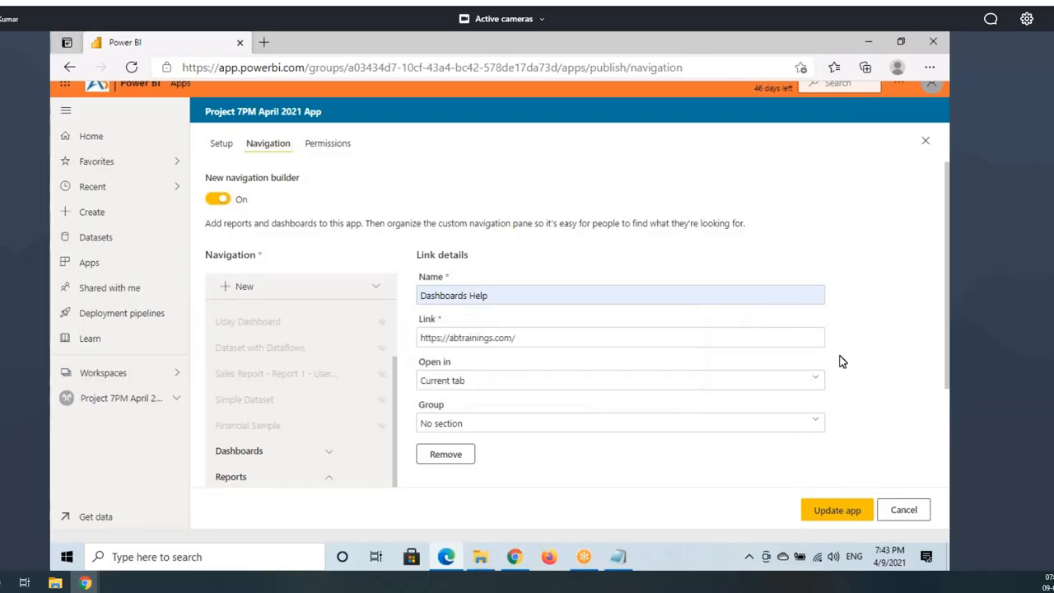
{"action": "left_click_drag", "start_coordinate": [459, 339], "coordinate": [565, 341]}
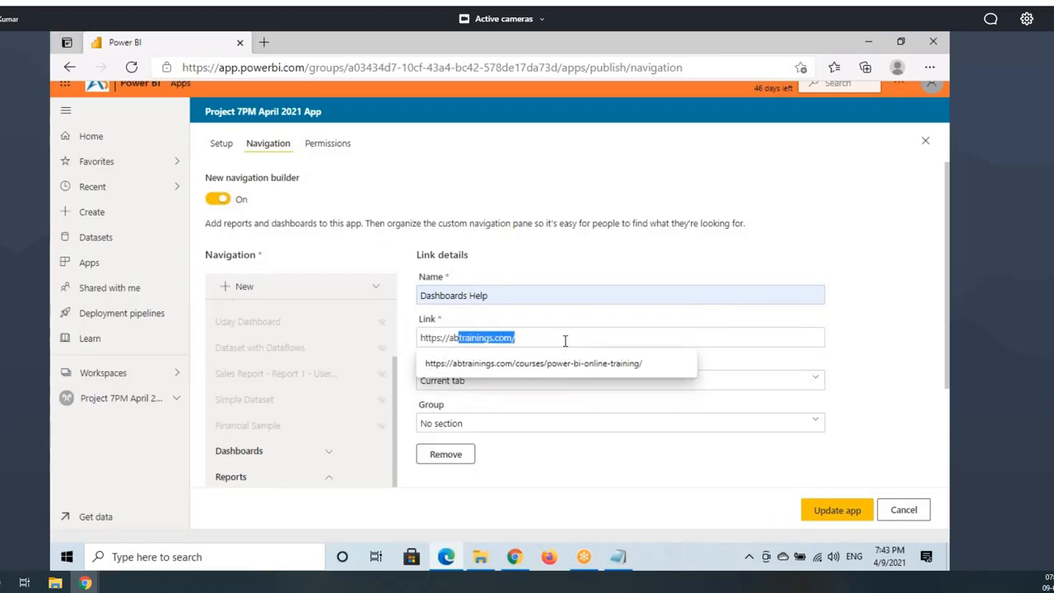
Step: Set Dashboards Help to open in a new tab and group it under Dashboards
{"action": "left_click", "coordinate": [472, 389]}
{"action": "left_click", "coordinate": [448, 357]}
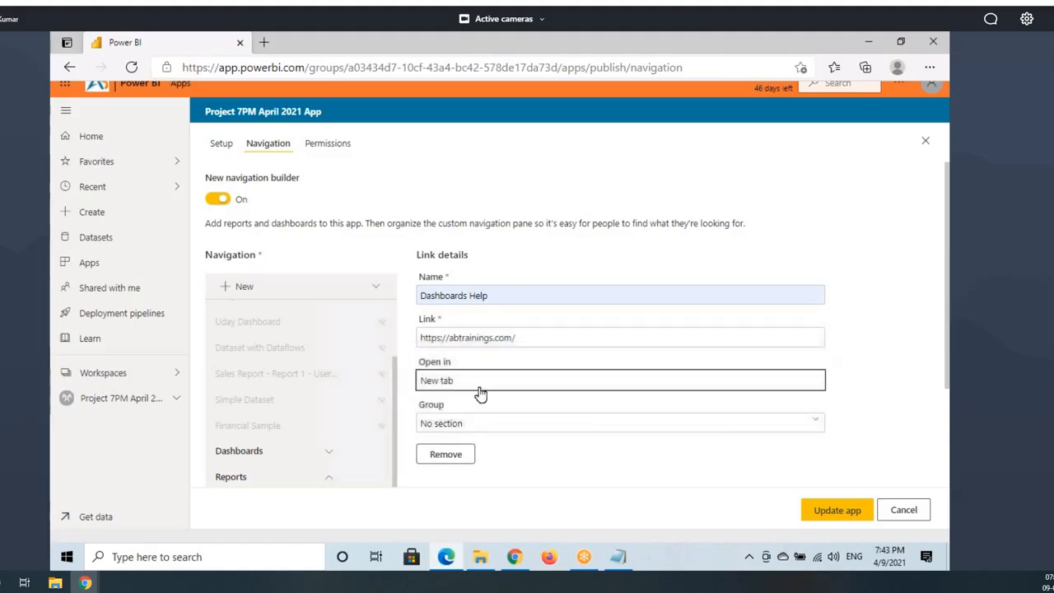
{"action": "scroll", "coordinate": [477, 387], "scroll_direction": "down", "scroll_amount": 1}
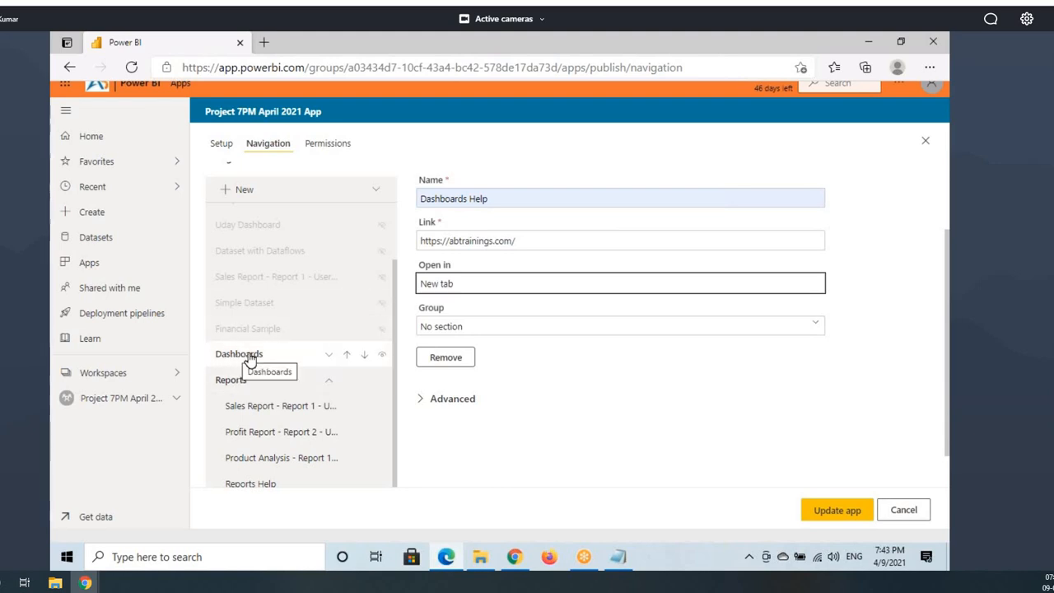
{"action": "left_click", "coordinate": [440, 327]}
{"action": "left_click", "coordinate": [451, 277]}
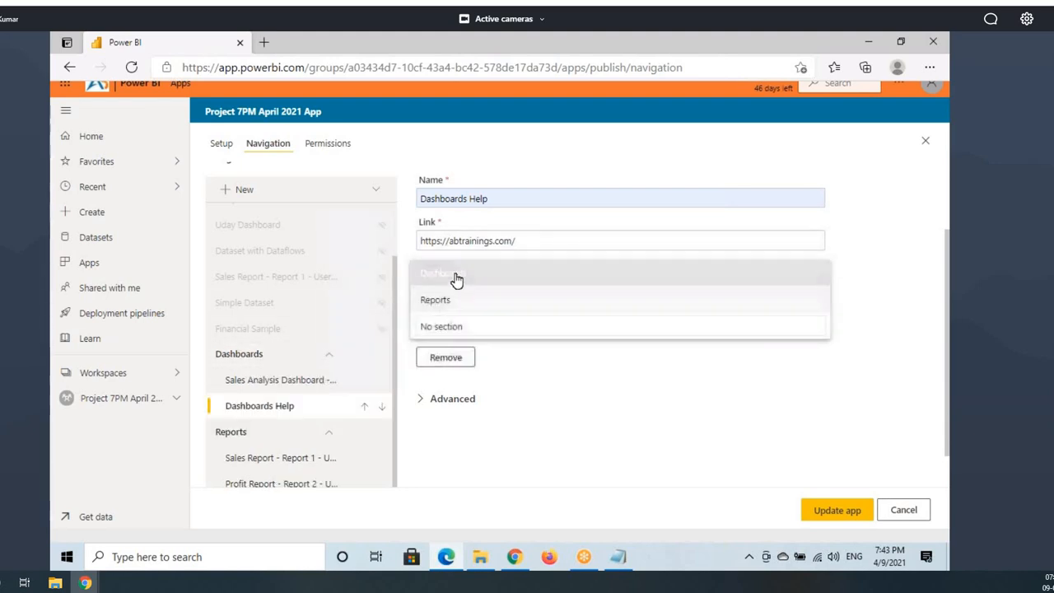
Step: Publish the app update with the new help links
{"action": "left_click", "coordinate": [849, 512]}
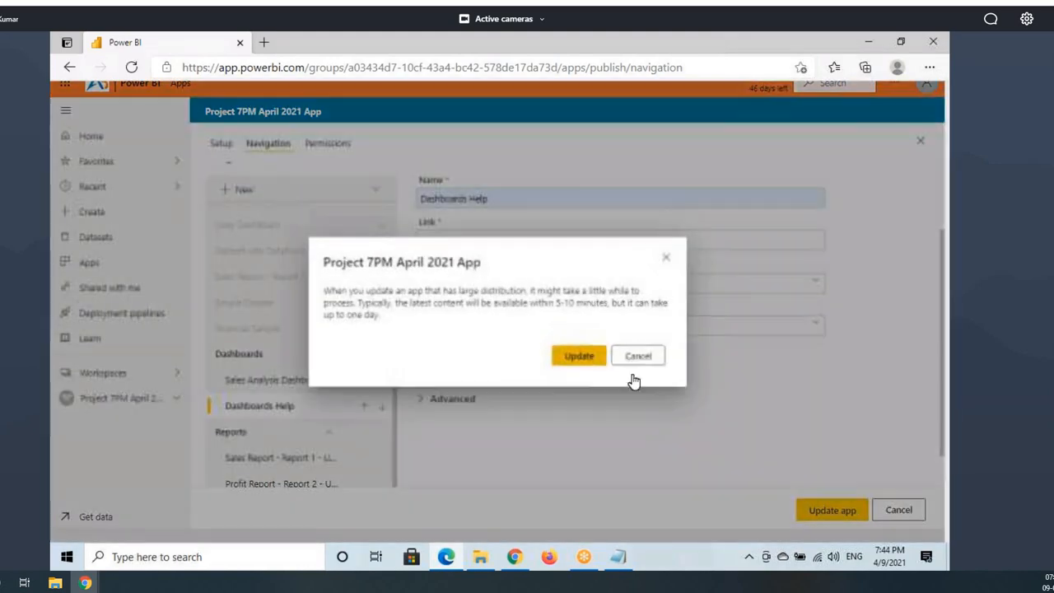
{"action": "left_click", "coordinate": [577, 361]}
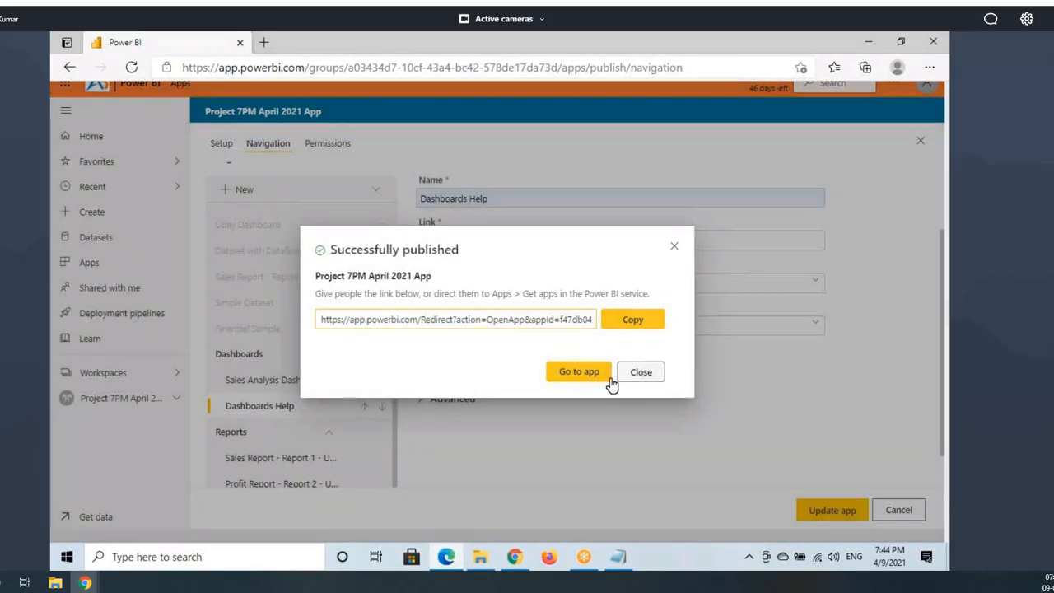
{"action": "left_click", "coordinate": [620, 374]}
Step: Reopen the app's Navigation settings, expand Reports and Dashboards to verify, then view the published app
{"action": "left_click", "coordinate": [124, 399]}
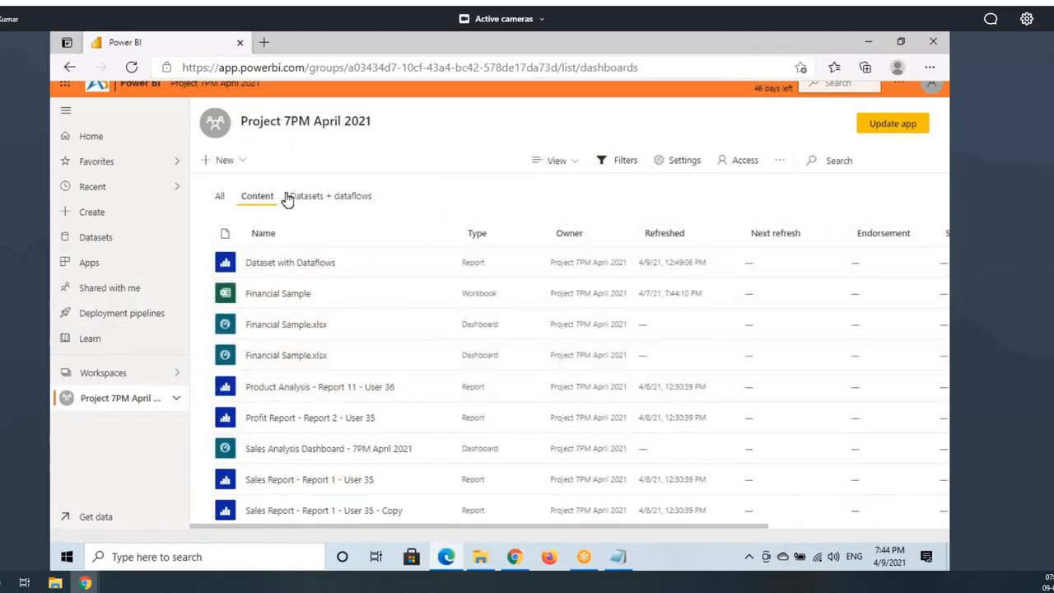
{"action": "left_click", "coordinate": [890, 125]}
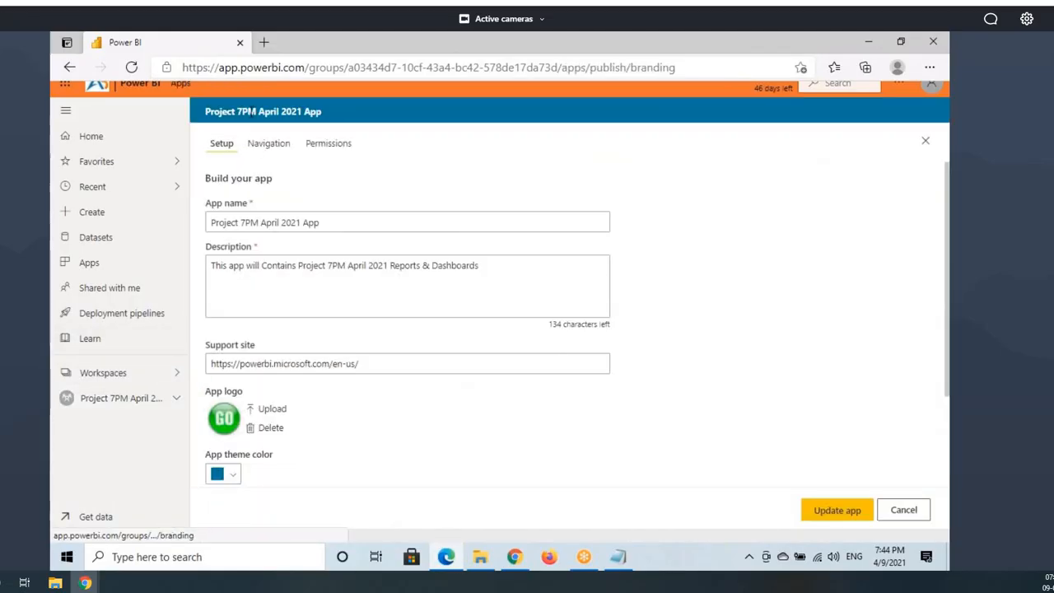
{"action": "left_click_drag", "start_coordinate": [221, 364], "coordinate": [377, 365]}
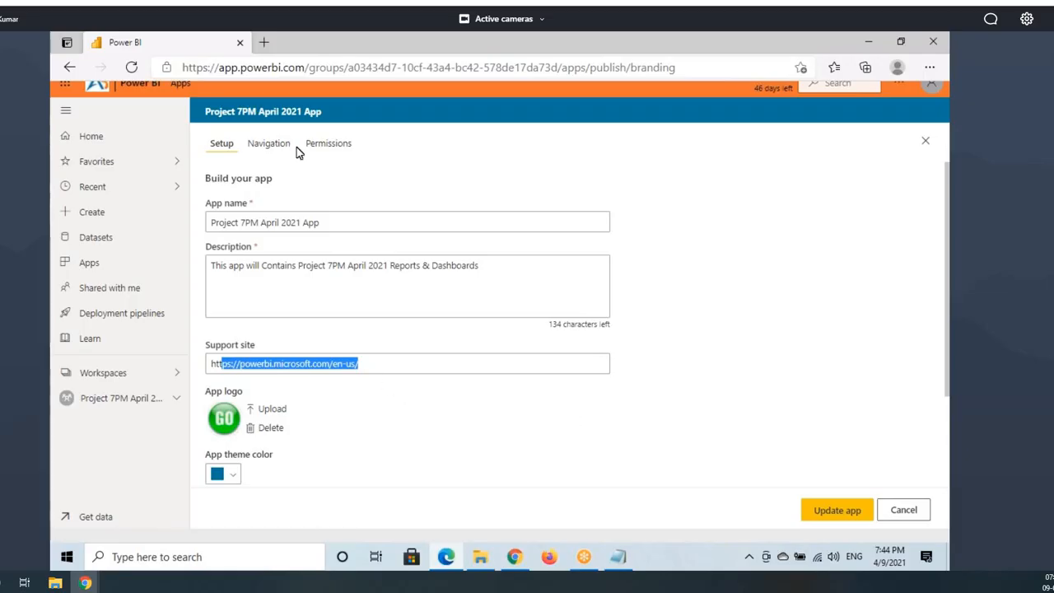
{"action": "left_click", "coordinate": [268, 147]}
{"action": "scroll", "coordinate": [305, 313], "scroll_direction": "down", "scroll_amount": 3}
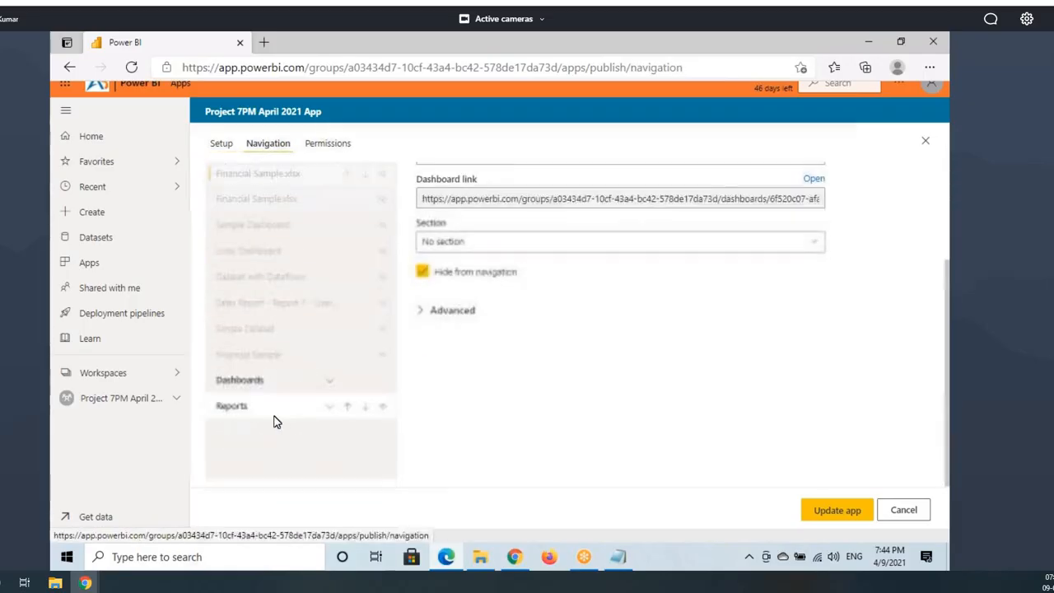
{"action": "left_click", "coordinate": [270, 411]}
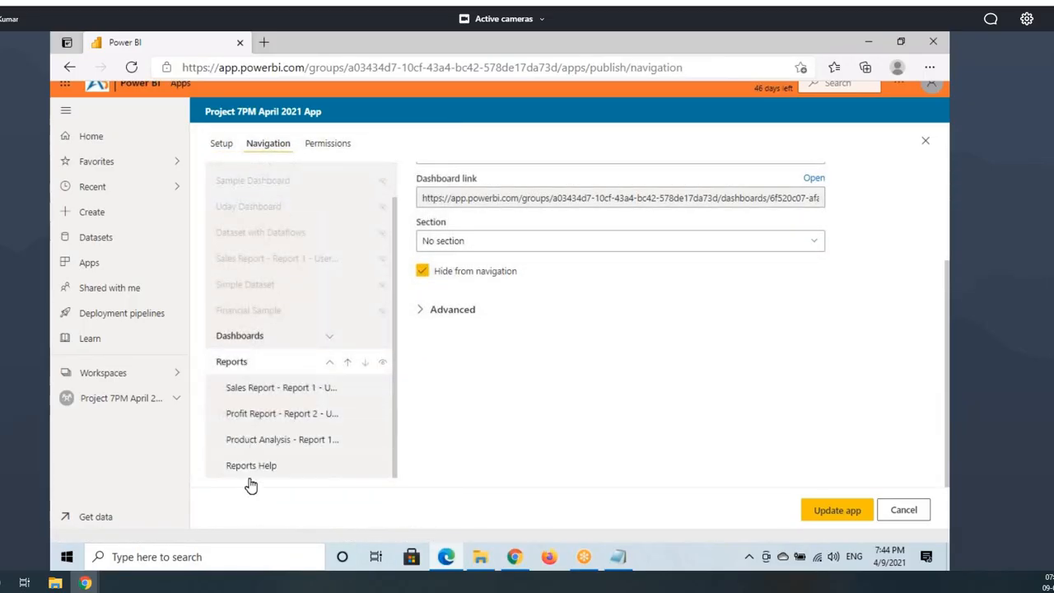
{"action": "left_click", "coordinate": [330, 338]}
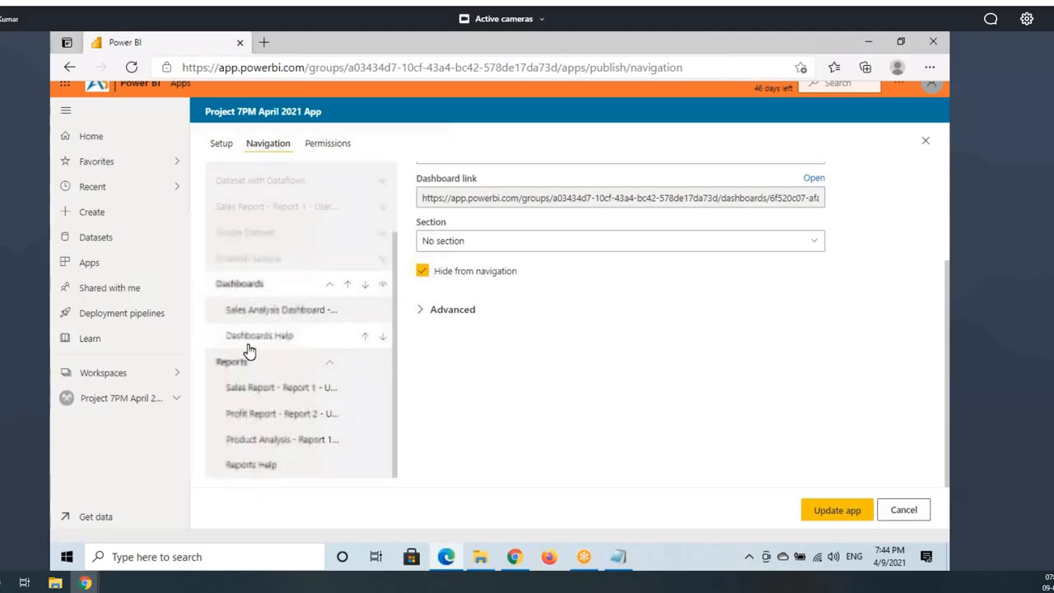
{"action": "left_click", "coordinate": [514, 557]}
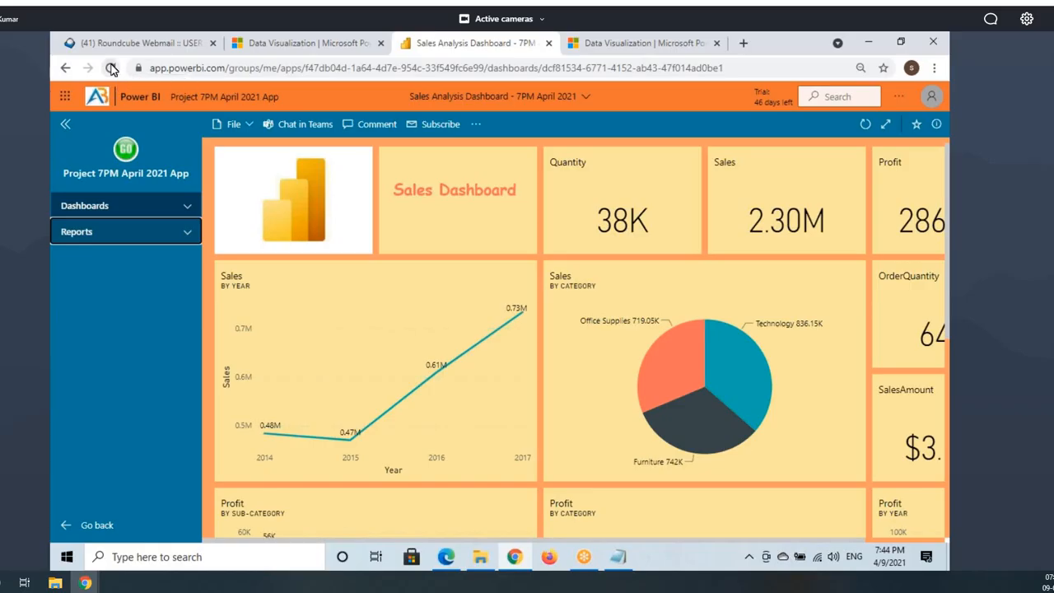
Step: Reload the app, expand Dashboards, and follow the Dashboards Help link to abtrainings.com
{"action": "left_click", "coordinate": [111, 68]}
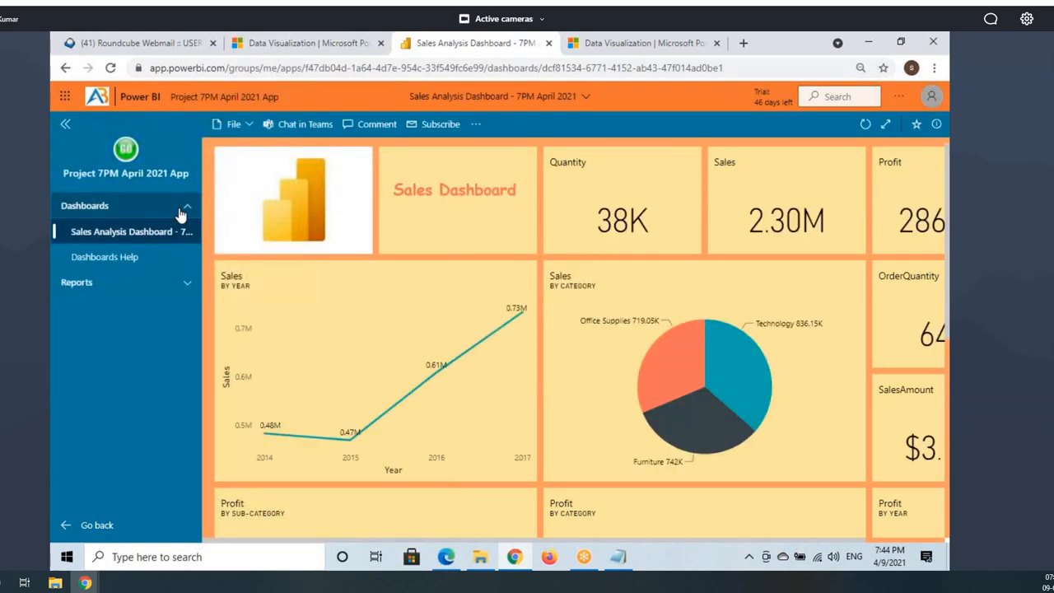
{"action": "left_click", "coordinate": [186, 207]}
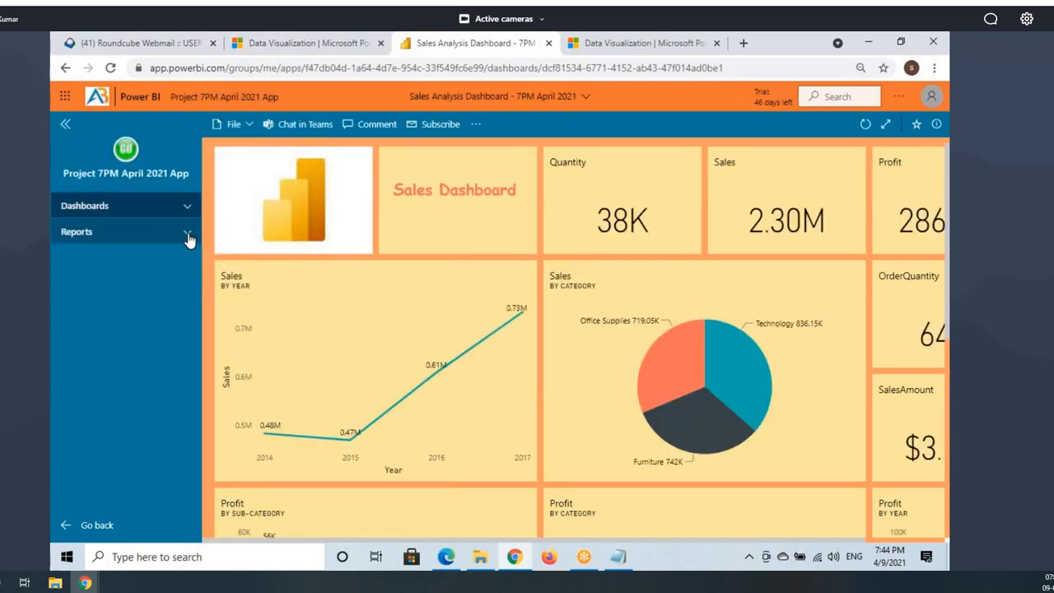
{"action": "left_click", "coordinate": [936, 126]}
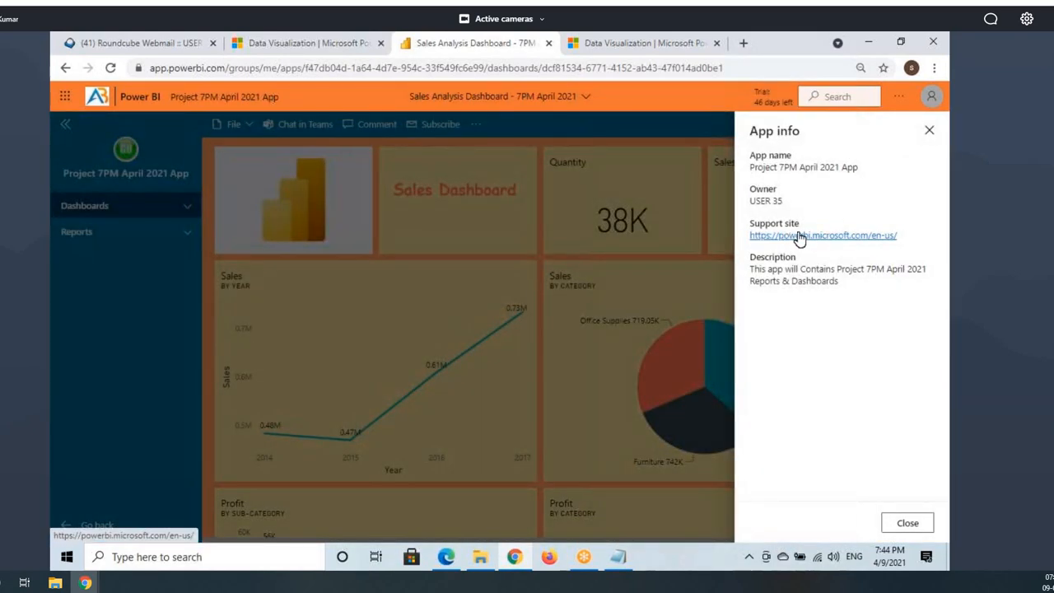
{"action": "left_click", "coordinate": [929, 130]}
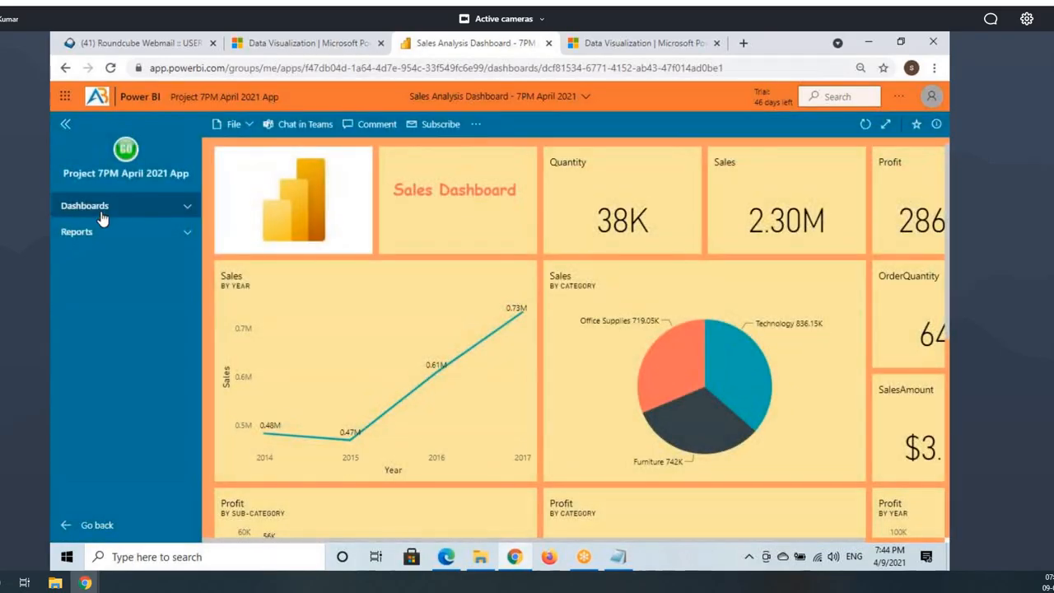
{"action": "left_click", "coordinate": [188, 209]}
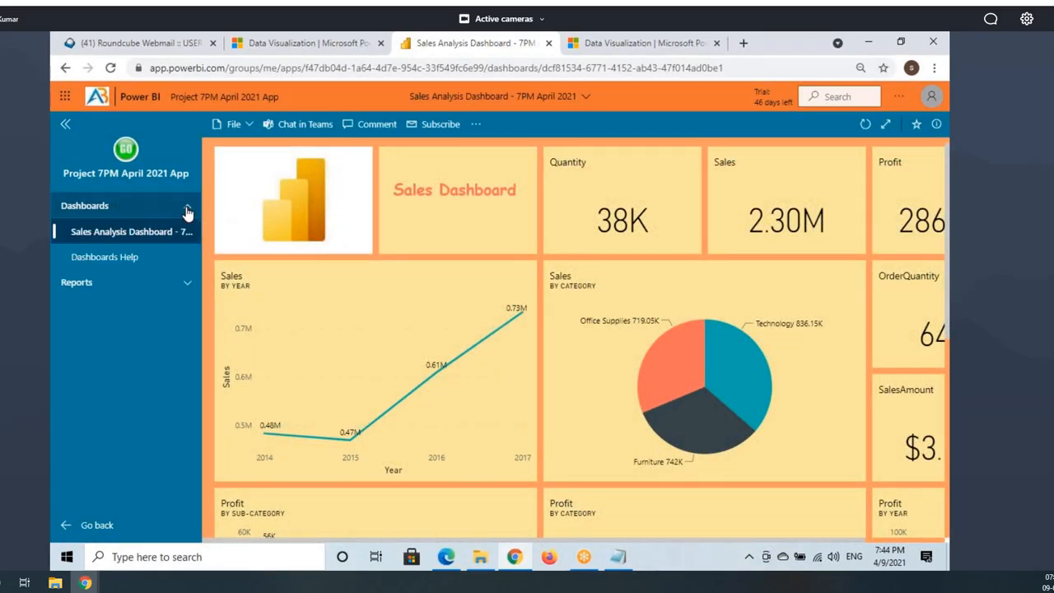
{"action": "left_click", "coordinate": [112, 259]}
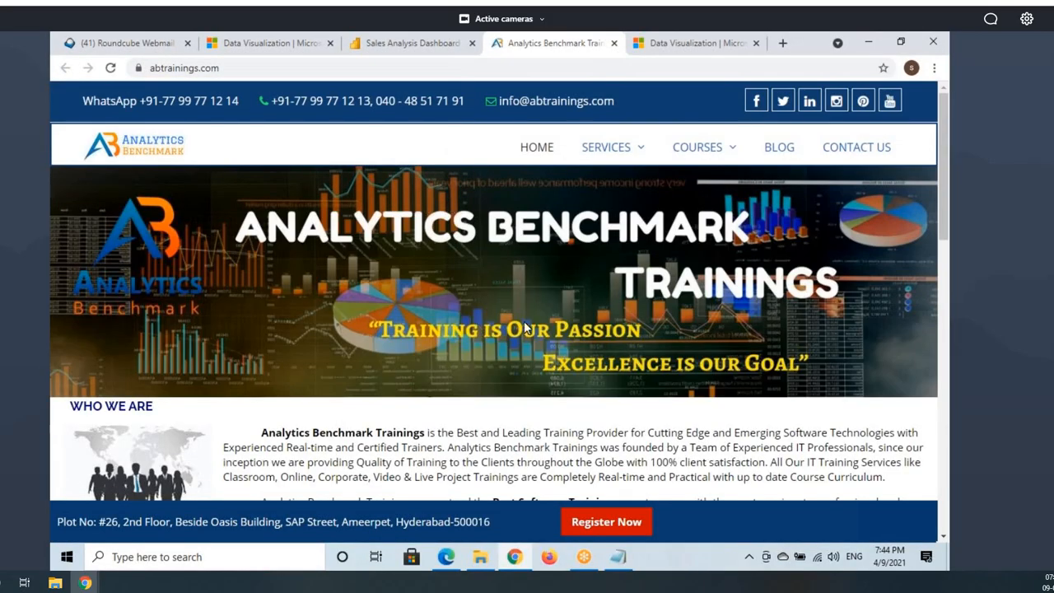
Step: Look over the webmail and Sales Analysis Dashboard tabs, ending on the published app's dashboard
{"action": "scroll", "coordinate": [535, 329], "scroll_direction": "down", "scroll_amount": 10}
{"action": "left_click", "coordinate": [123, 37]}
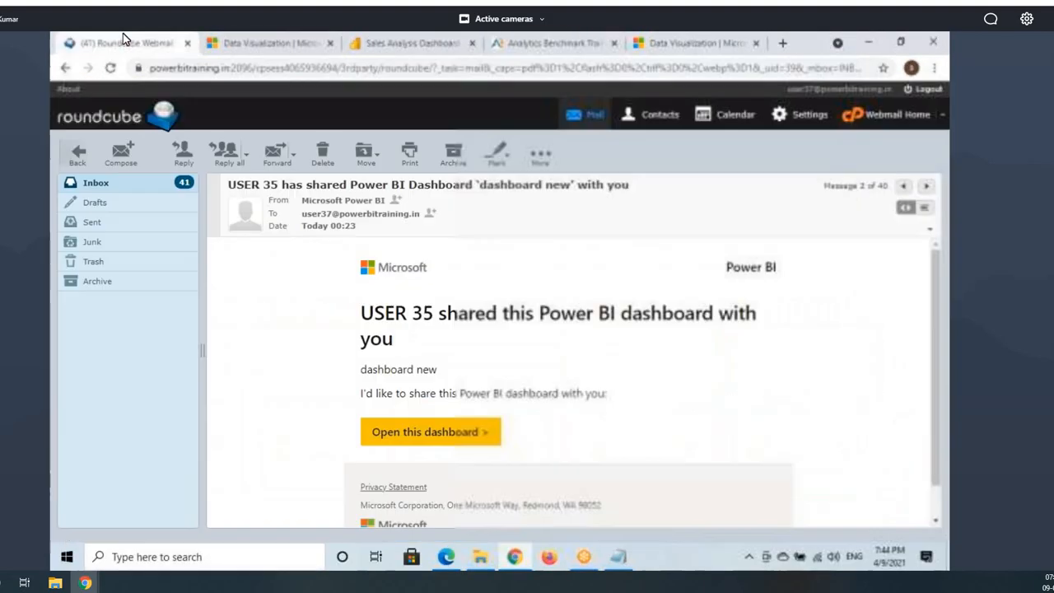
{"action": "left_click", "coordinate": [264, 42]}
{"action": "left_click", "coordinate": [392, 45]}
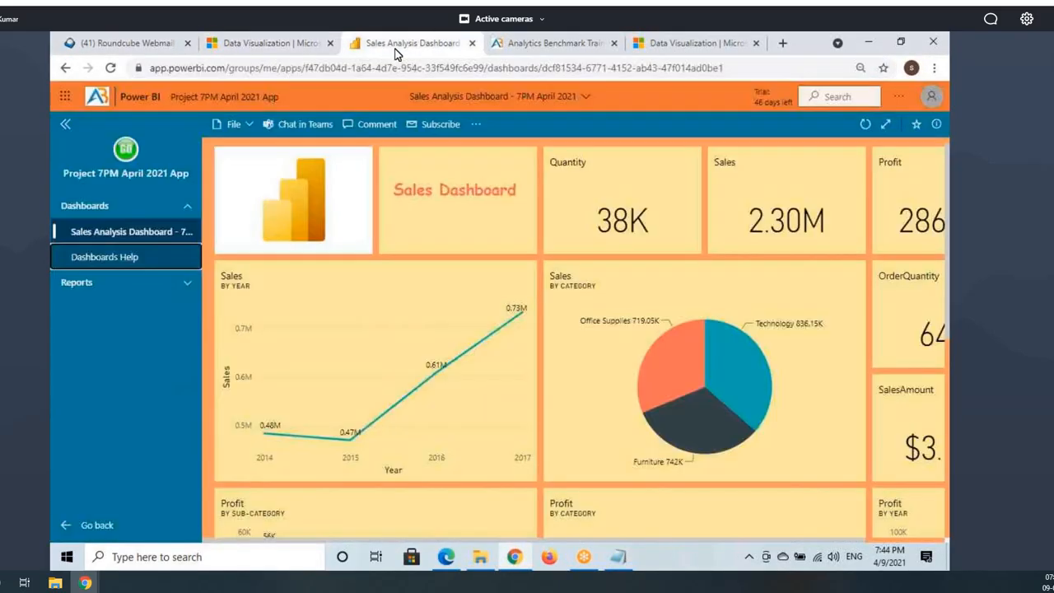
Step: Expand Reports in the app pane and confirm Reports Help opens the Power BI training course page
{"action": "left_click", "coordinate": [98, 290]}
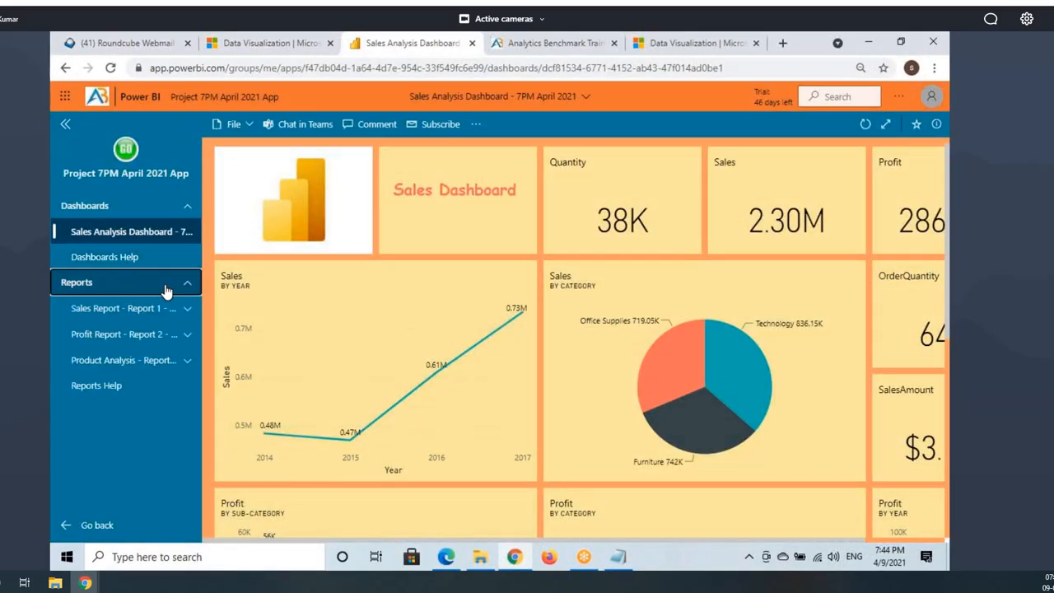
{"action": "left_click", "coordinate": [106, 387]}
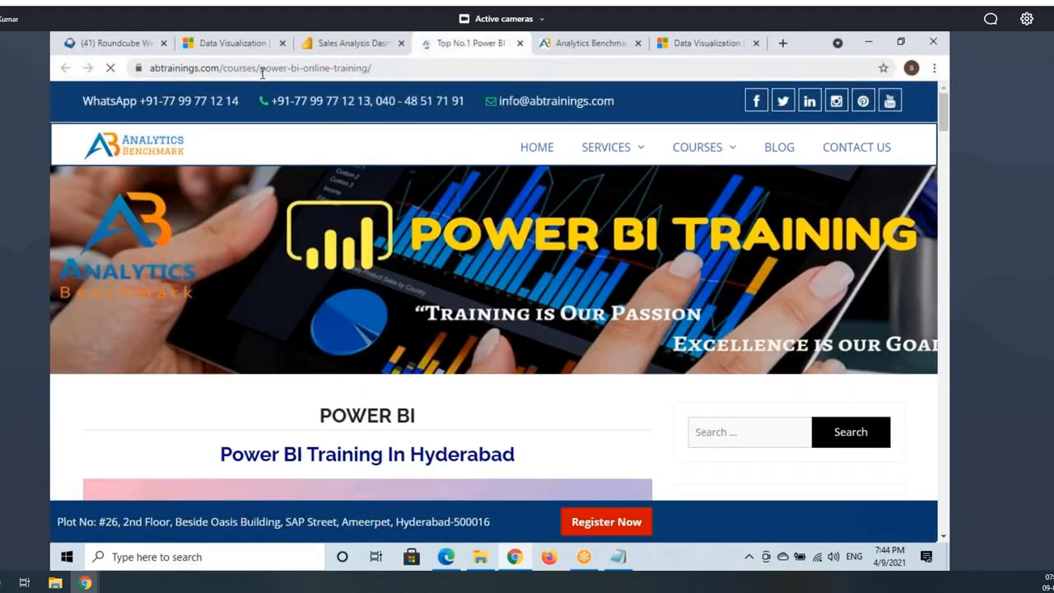
{"action": "left_click_drag", "start_coordinate": [264, 68], "coordinate": [360, 69]}
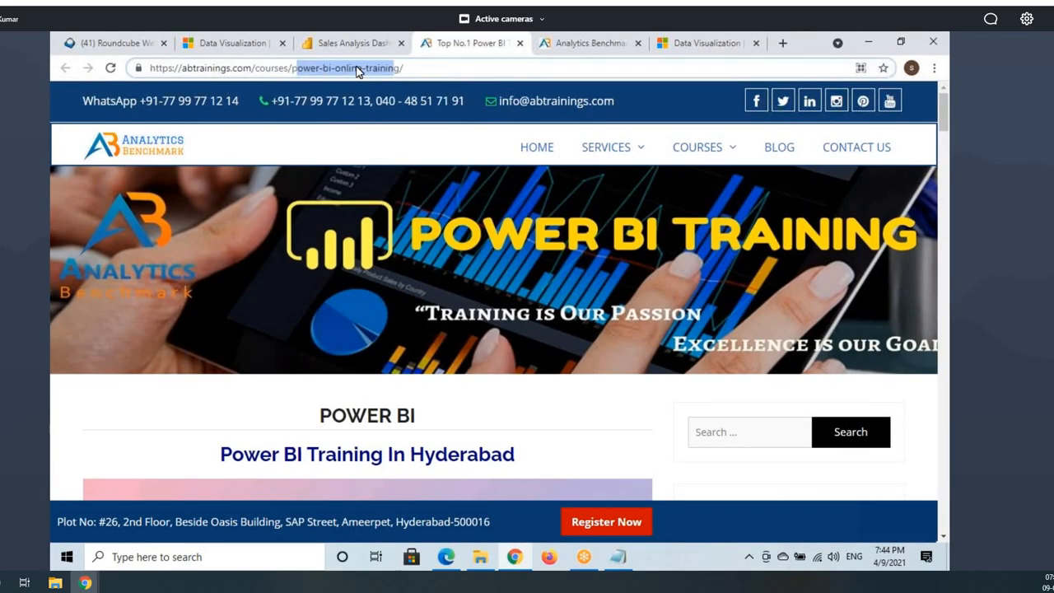
{"action": "scroll", "coordinate": [442, 263], "scroll_direction": "down", "scroll_amount": 4}
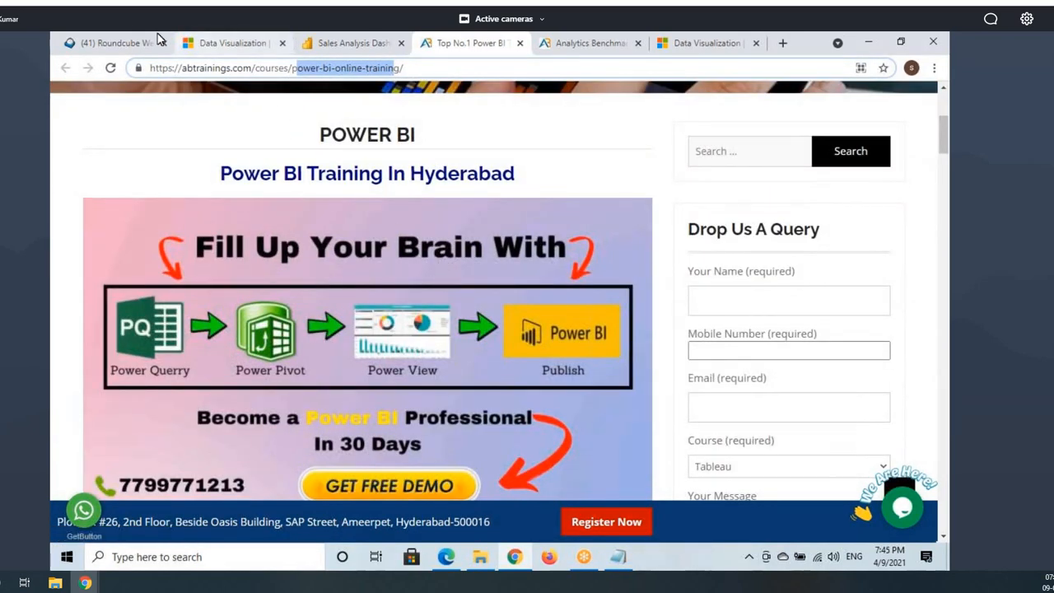
Step: Check the webmail, Power BI home and Sales Analysis Dashboard tabs, then return to the navigation settings window
{"action": "left_click", "coordinate": [167, 39]}
{"action": "left_click", "coordinate": [206, 43]}
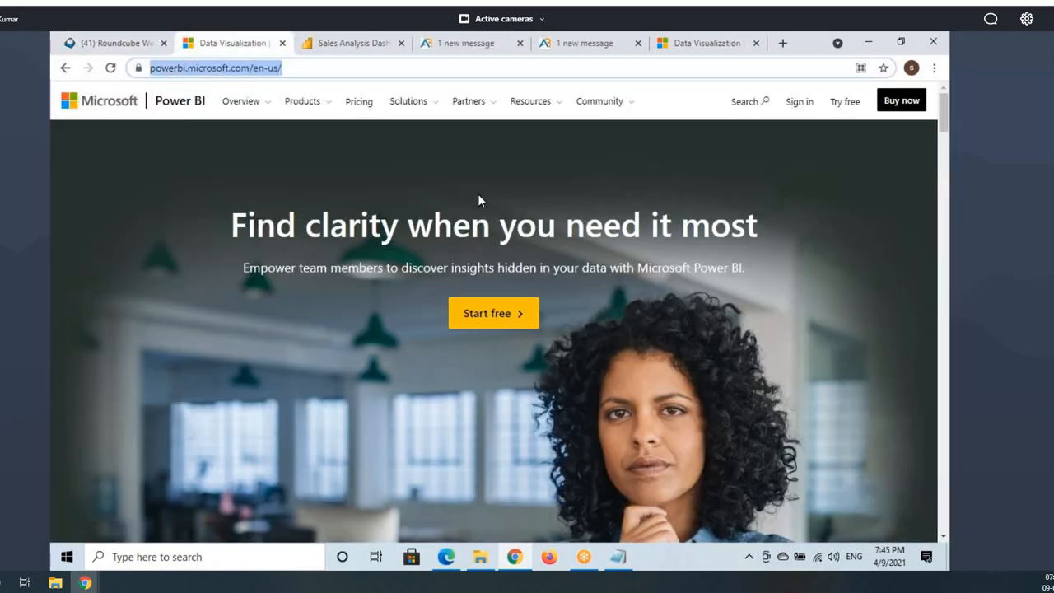
{"action": "left_click", "coordinate": [358, 43]}
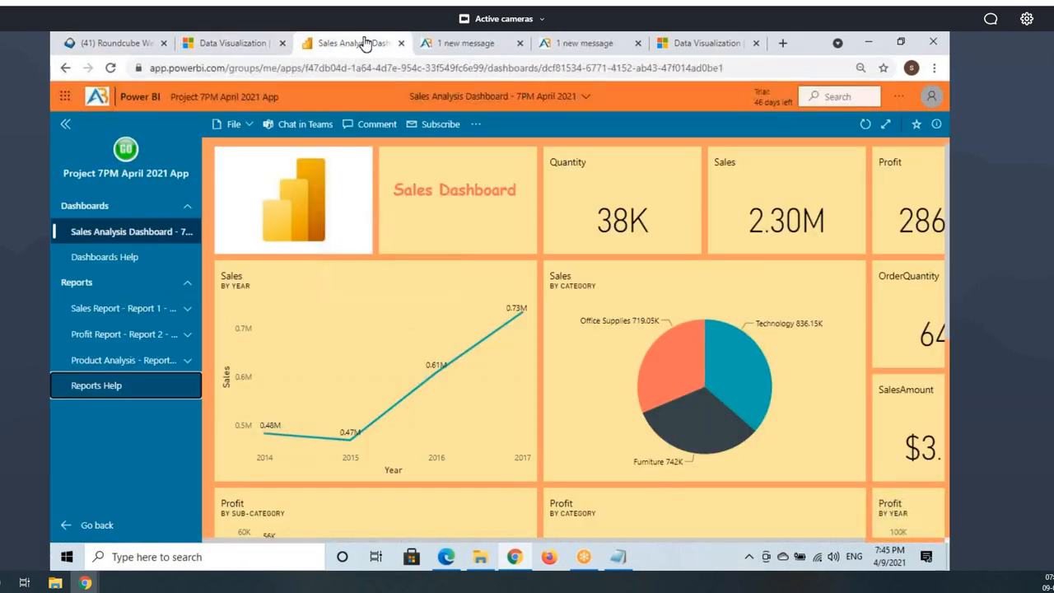
{"action": "left_click", "coordinate": [449, 558]}
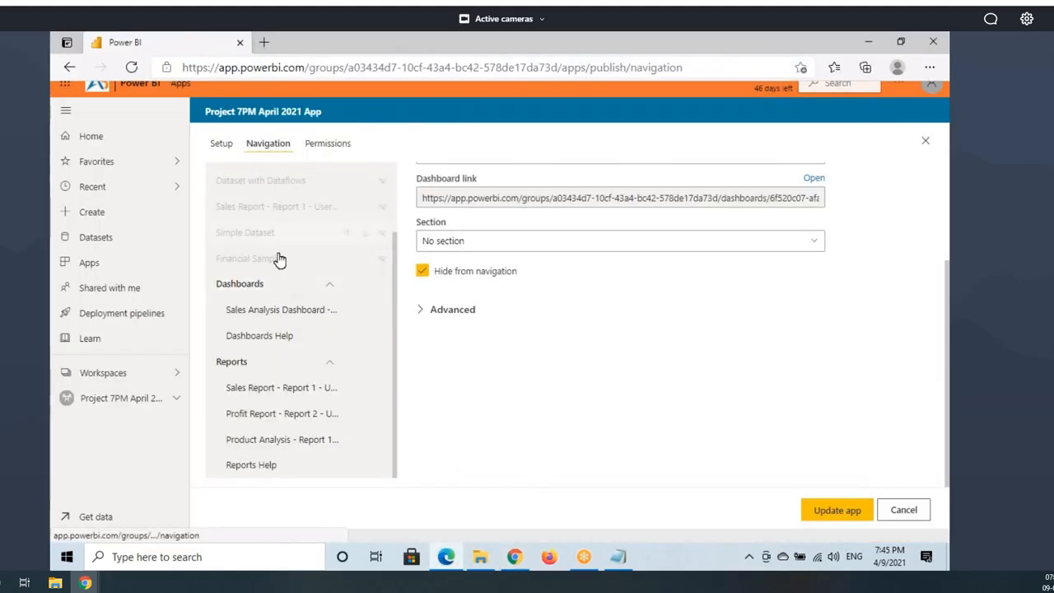
Step: Collapse the Dashboards and Reports sections in the app navigation list
{"action": "left_click", "coordinate": [328, 286]}
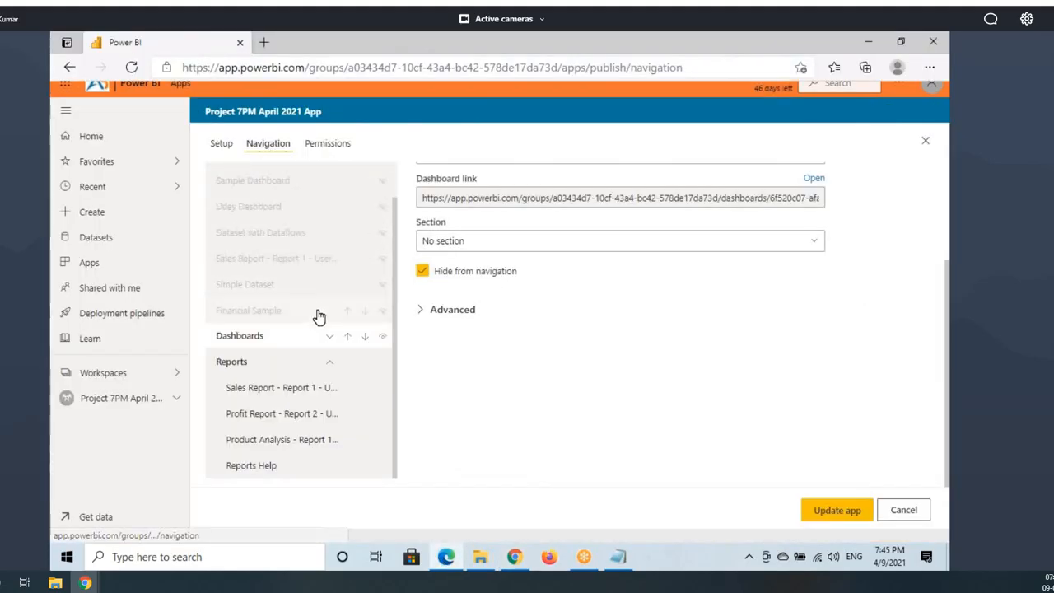
{"action": "left_click", "coordinate": [331, 362]}
{"action": "scroll", "coordinate": [228, 243], "scroll_direction": "up", "scroll_amount": 4}
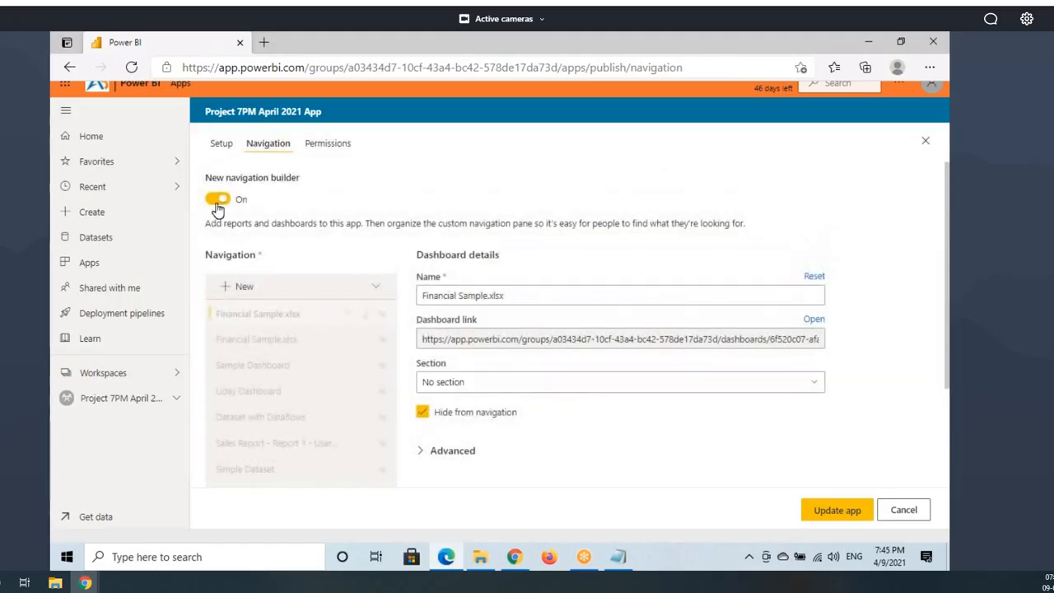
{"action": "key", "text": "ctrl+2"}
{"action": "left_click_drag", "start_coordinate": [196, 171], "coordinate": [303, 211]}
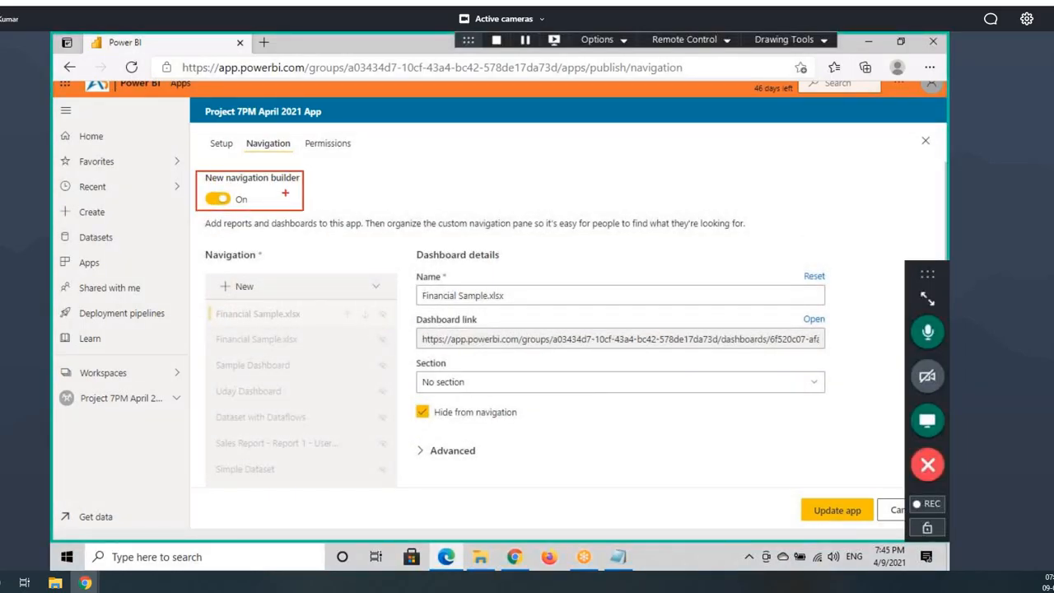
{"action": "left_click_drag", "start_coordinate": [283, 173], "coordinate": [204, 214]}
{"action": "key", "text": "Escape"}
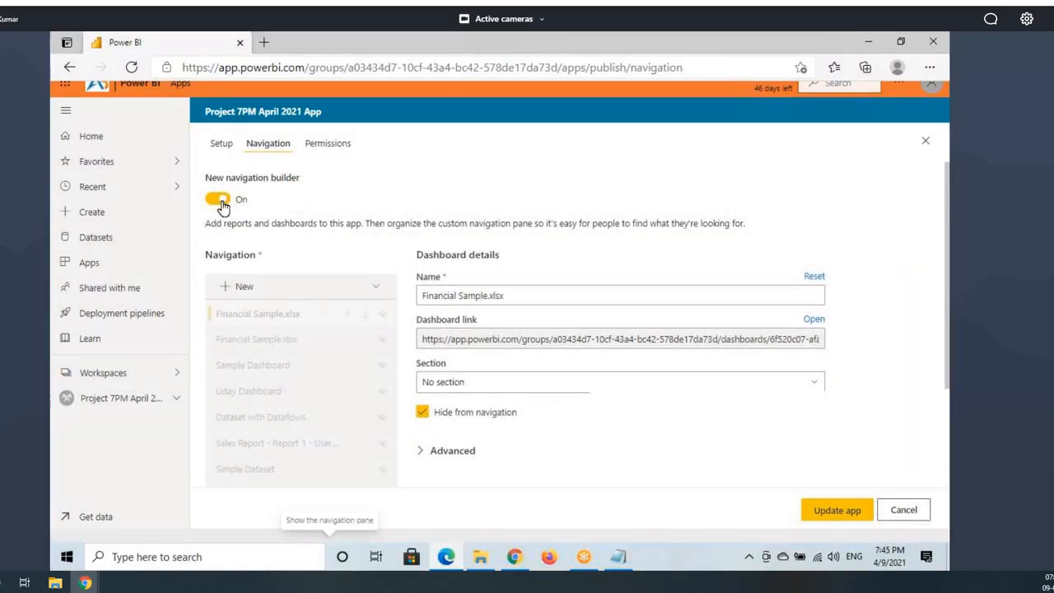
Step: Toggle the New navigation builder off and back on, leaving it enabled
{"action": "left_click", "coordinate": [218, 199]}
{"action": "left_click", "coordinate": [218, 200]}
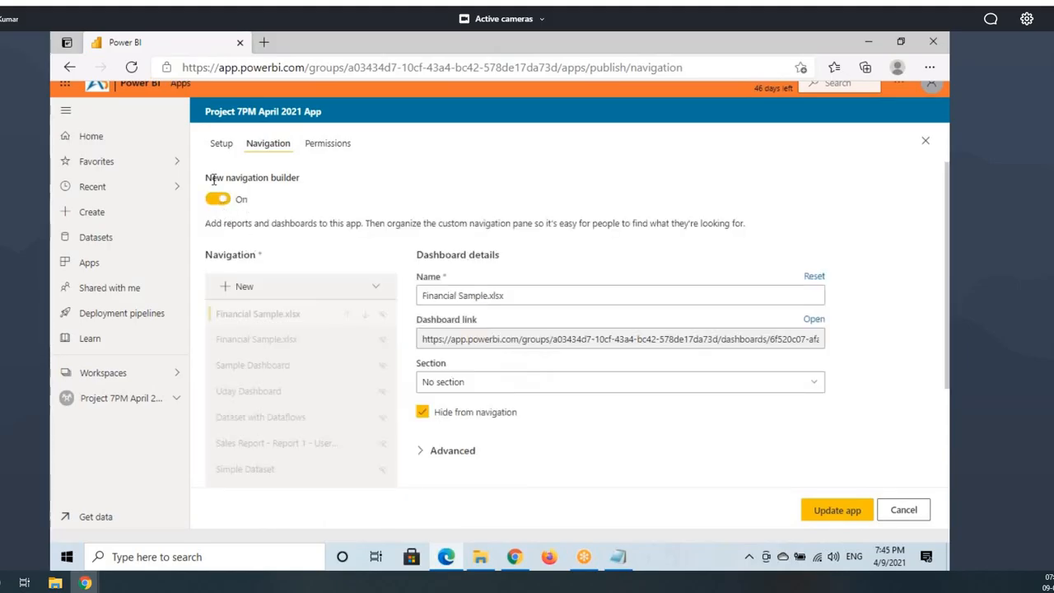
{"action": "left_click_drag", "start_coordinate": [213, 177], "coordinate": [239, 199]}
{"action": "left_click", "coordinate": [288, 204]}
{"action": "scroll", "coordinate": [309, 263], "scroll_direction": "down", "scroll_amount": 2}
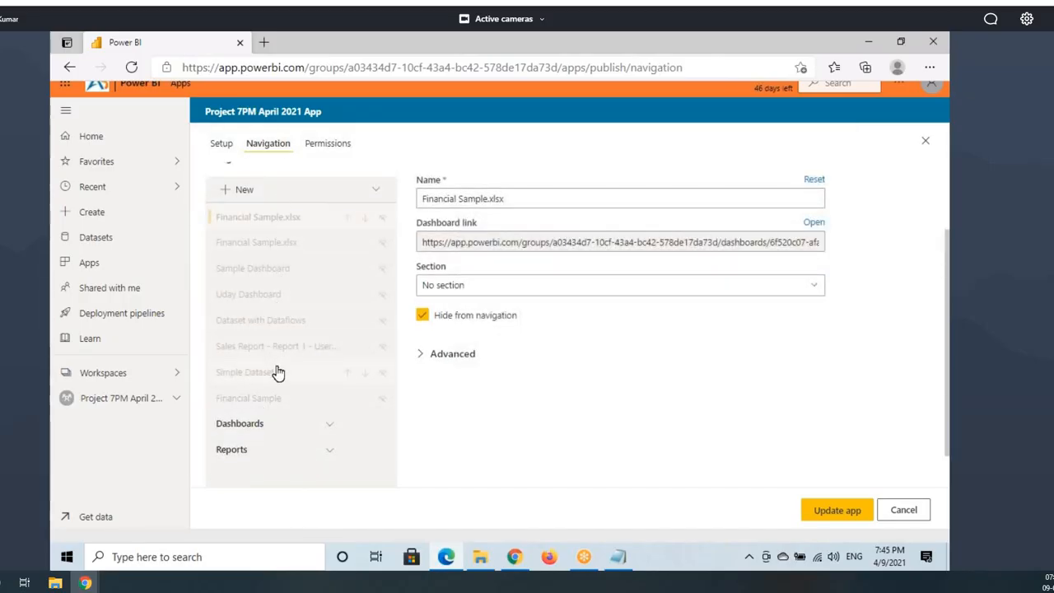
{"action": "scroll", "coordinate": [277, 371], "scroll_direction": "up", "scroll_amount": 2}
Step: Show the New item options (Section/Link), then view the app's Permissions and Setup pages
{"action": "left_click", "coordinate": [246, 286]}
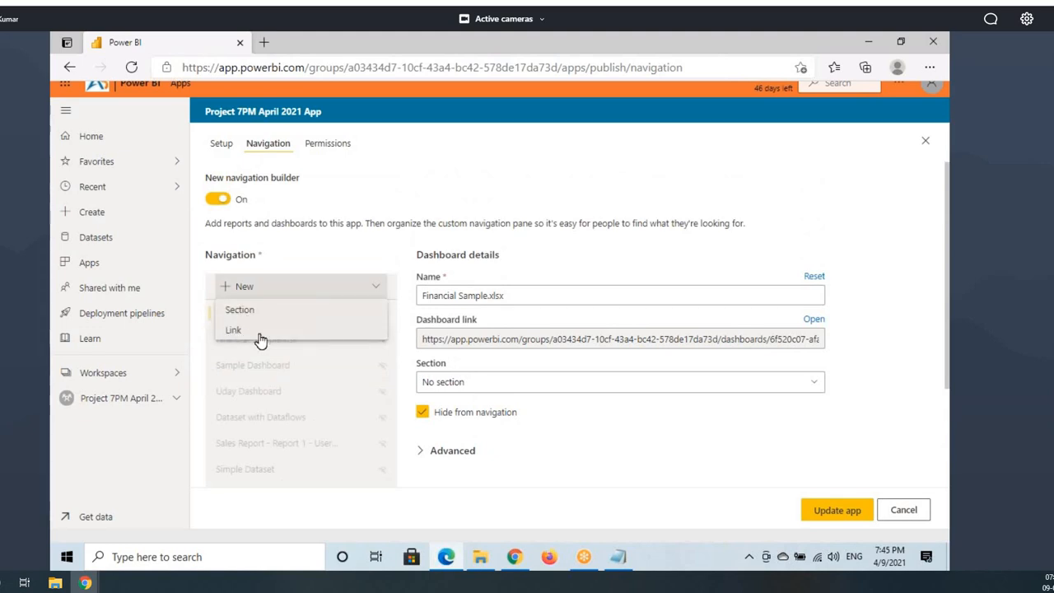
{"action": "left_click", "coordinate": [328, 145]}
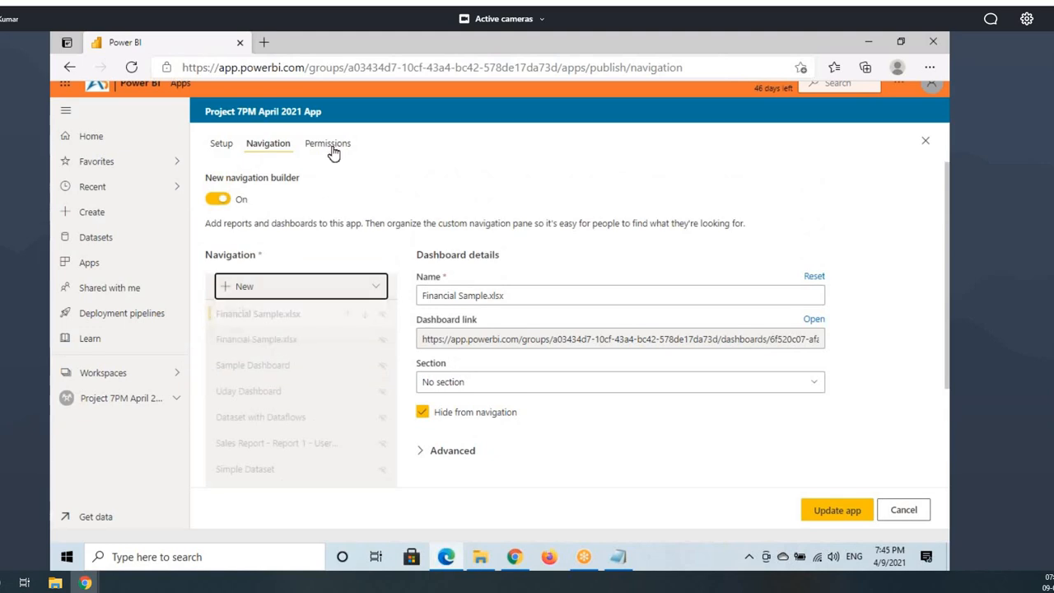
{"action": "left_click", "coordinate": [223, 146]}
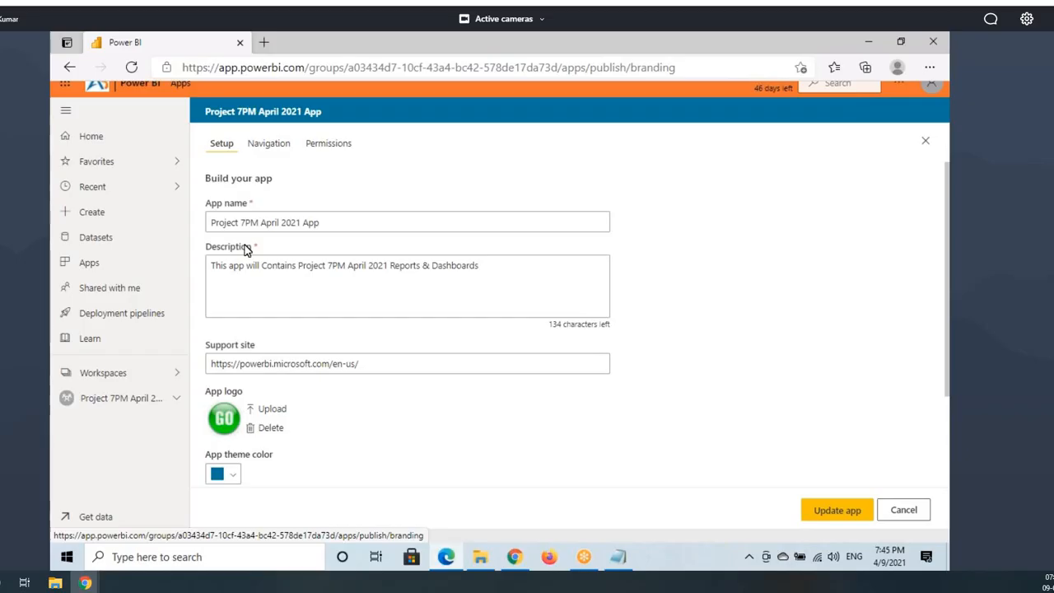
Step: Close the app editor, confirm the app tile under Apps in Chrome, and reopen Update app in Edge
{"action": "left_click", "coordinate": [97, 400]}
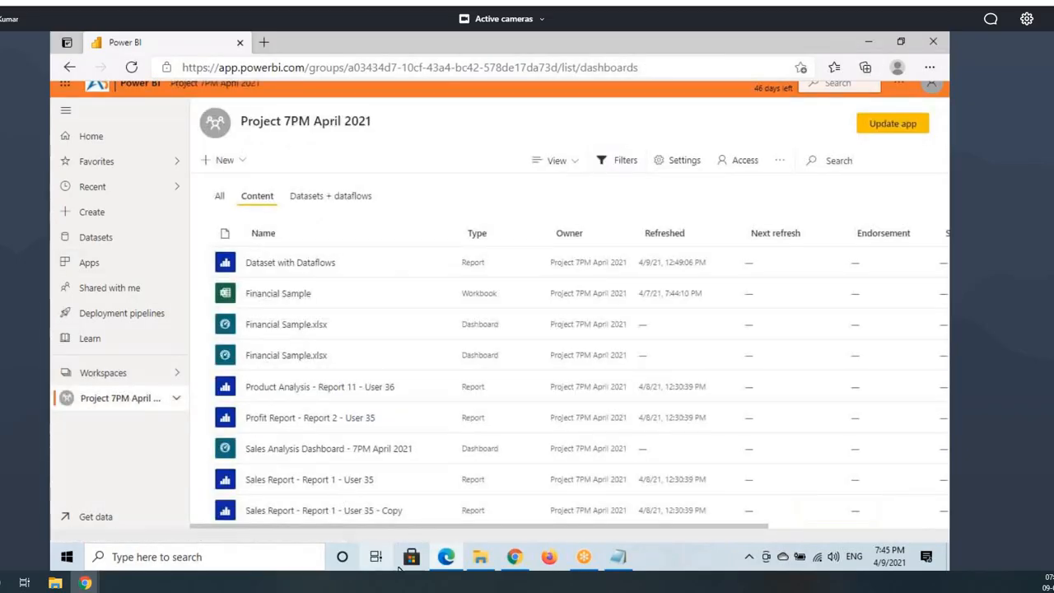
{"action": "left_click", "coordinate": [514, 557]}
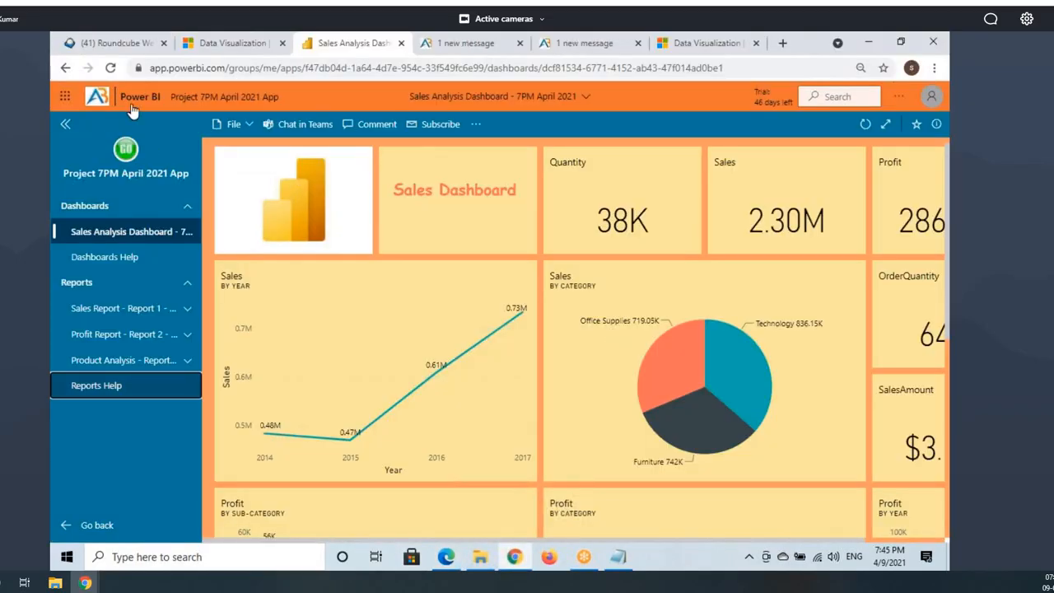
{"action": "left_click", "coordinate": [103, 523]}
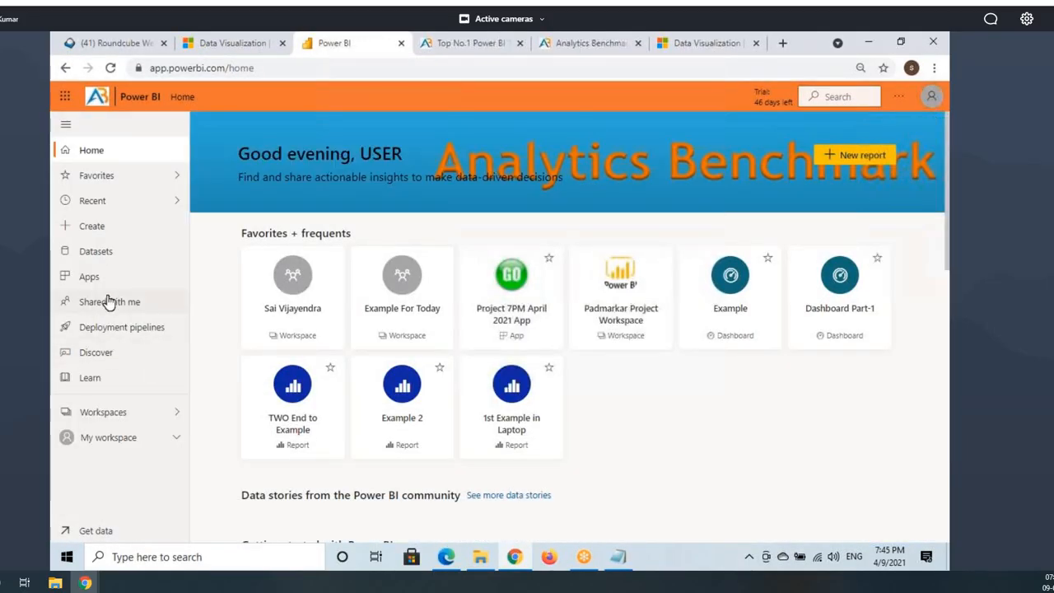
{"action": "left_click", "coordinate": [99, 277]}
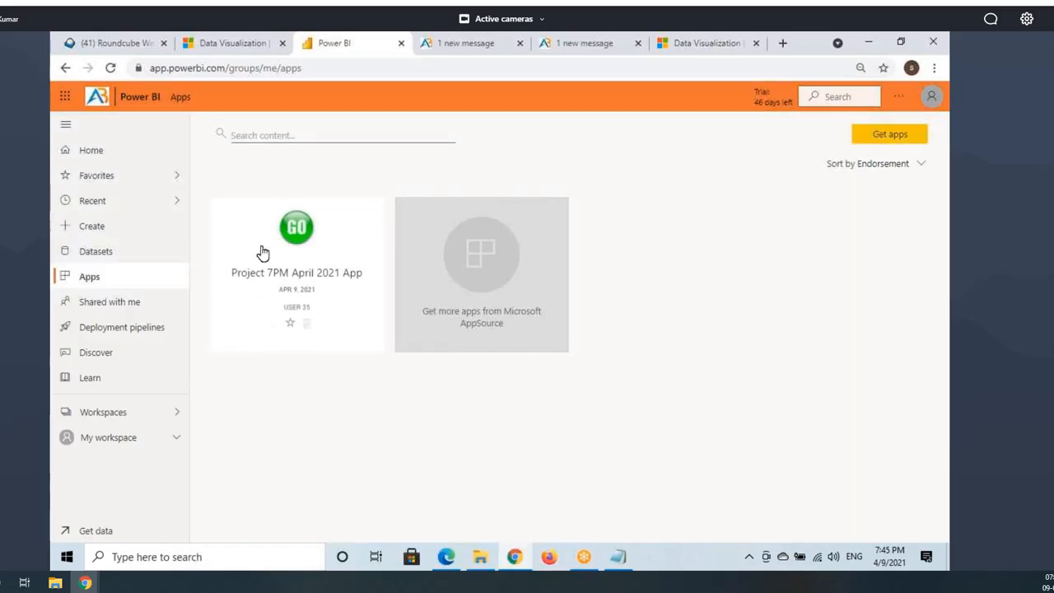
{"action": "left_click", "coordinate": [438, 562]}
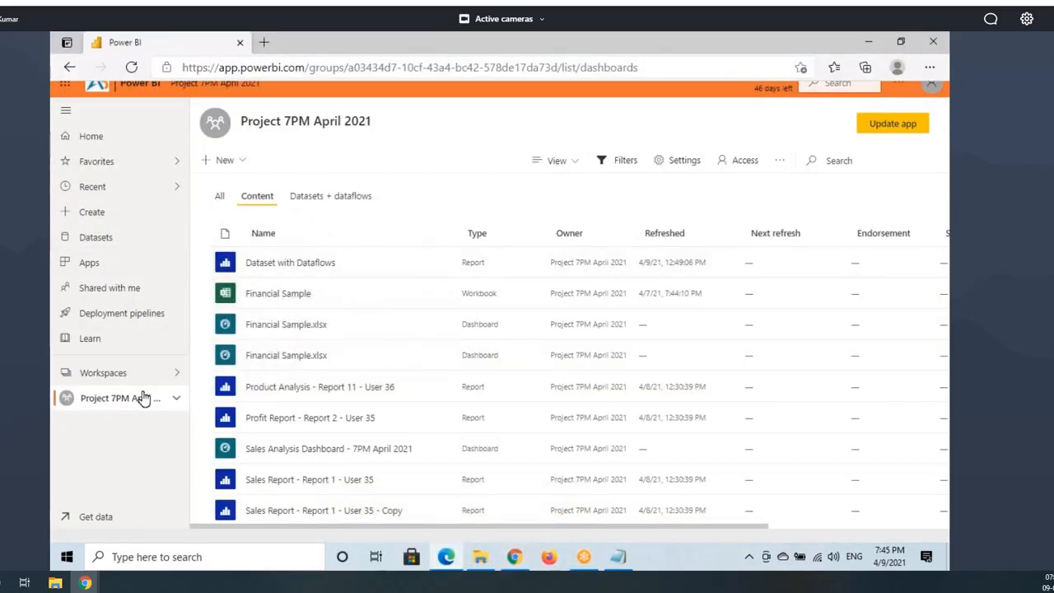
{"action": "left_click", "coordinate": [899, 129]}
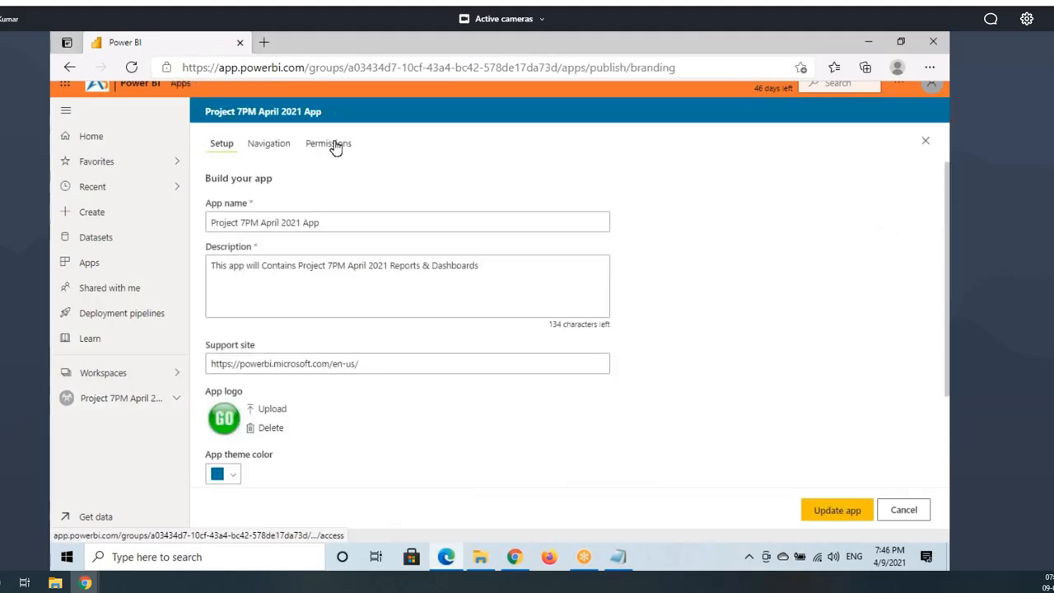
Step: Check which user the app is shared with on Permissions, then return to the Project 7PM April 2021 workspace
{"action": "left_click", "coordinate": [338, 144]}
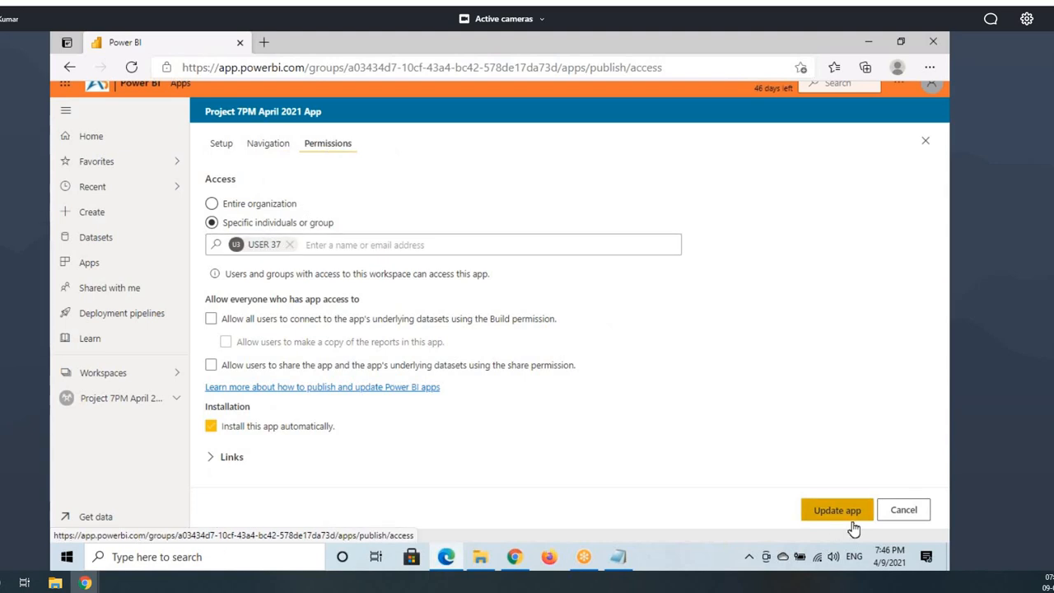
{"action": "left_click_drag", "start_coordinate": [258, 252], "coordinate": [288, 249]}
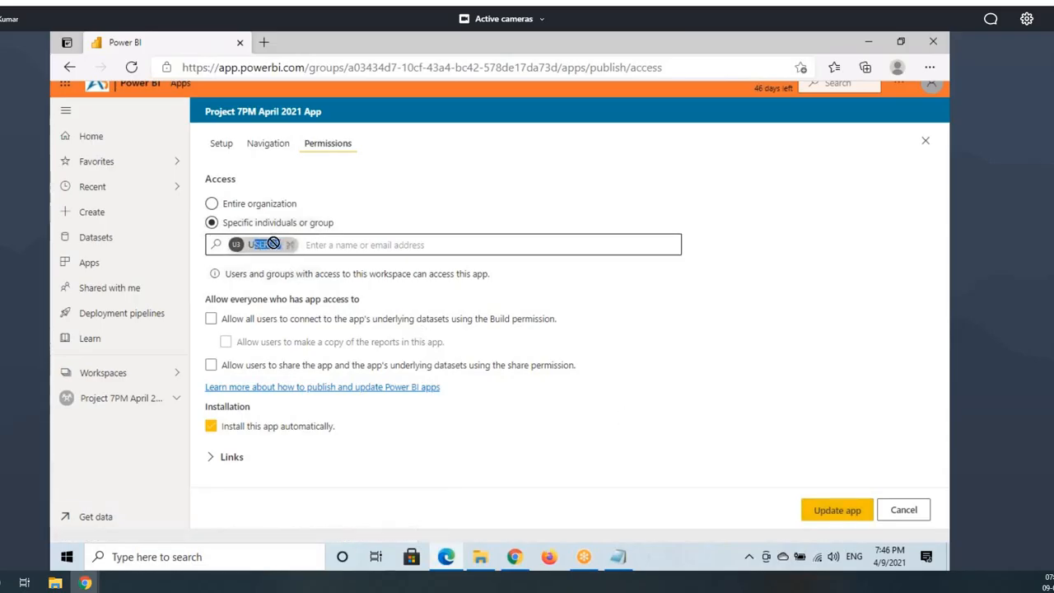
{"action": "left_click", "coordinate": [156, 404]}
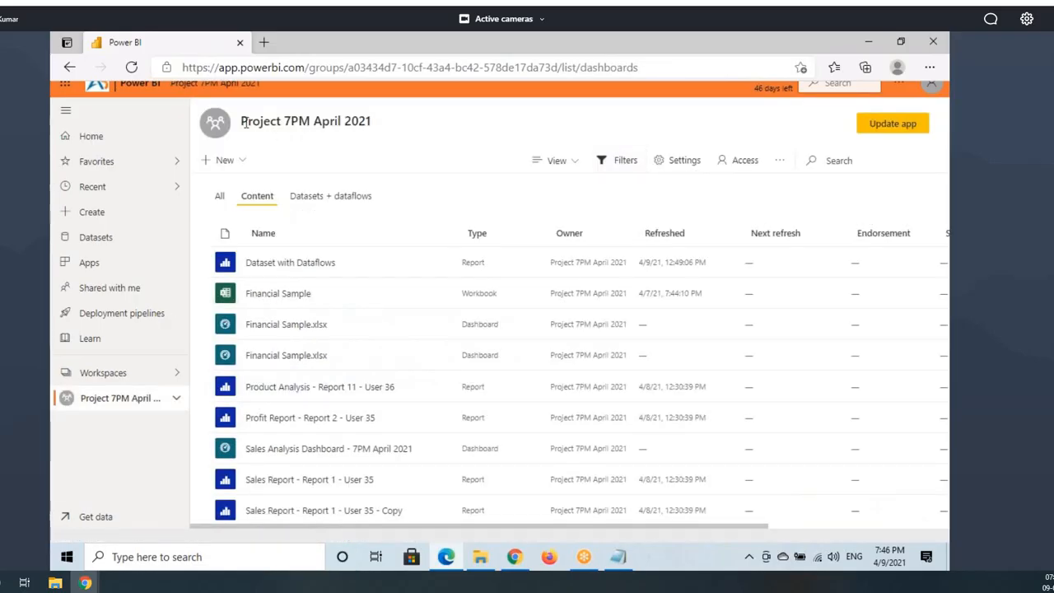
{"action": "left_click_drag", "start_coordinate": [248, 121], "coordinate": [371, 121]}
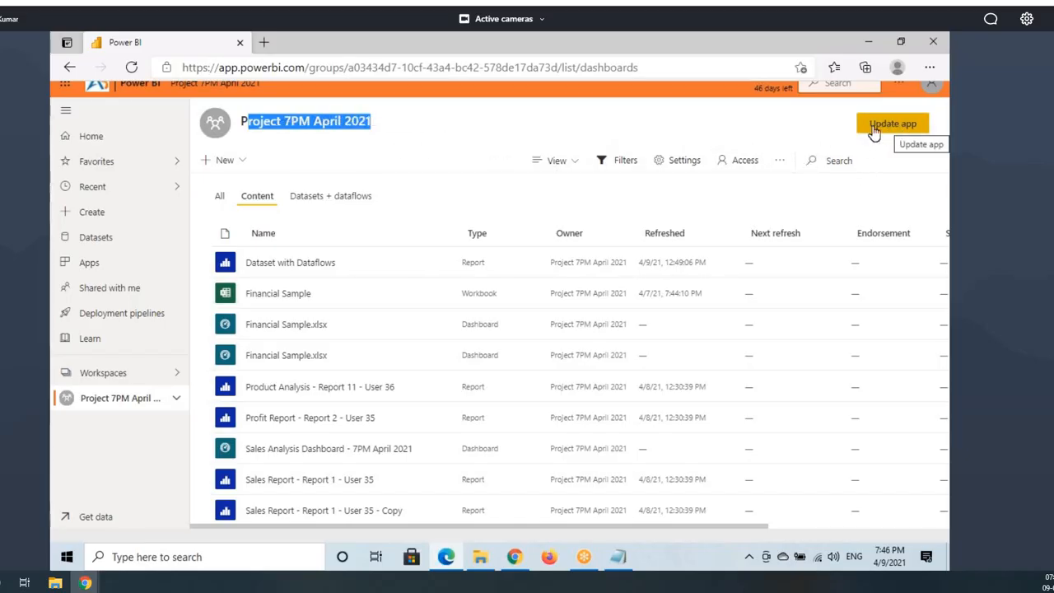
Step: Open and close the workspace app's More options menu, then bring up the other browser's Apps page
{"action": "left_click", "coordinate": [778, 162]}
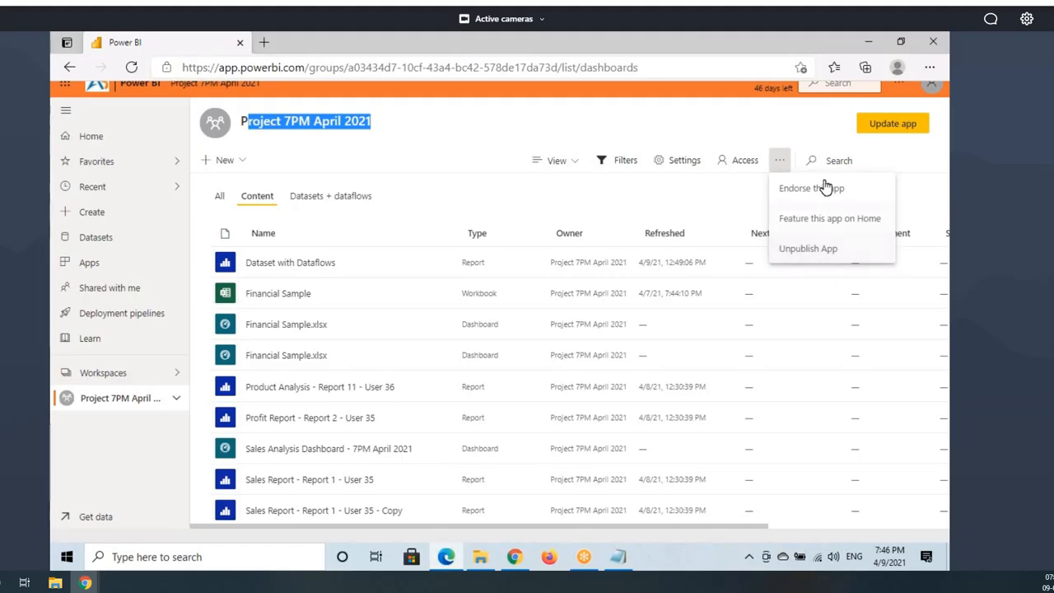
{"action": "left_click", "coordinate": [887, 149]}
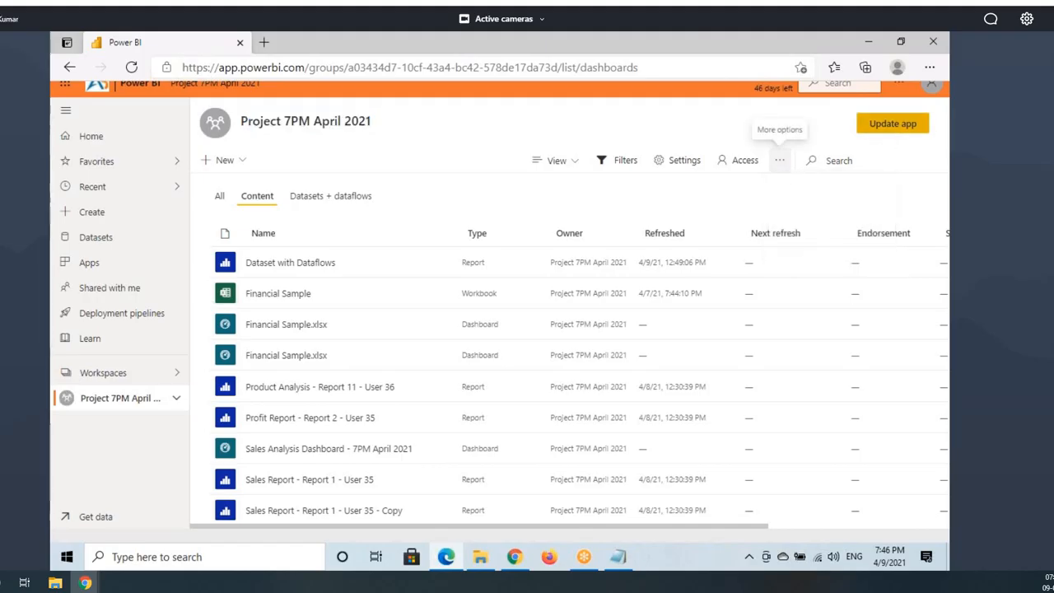
{"action": "left_click_drag", "start_coordinate": [919, 135], "coordinate": [924, 137]}
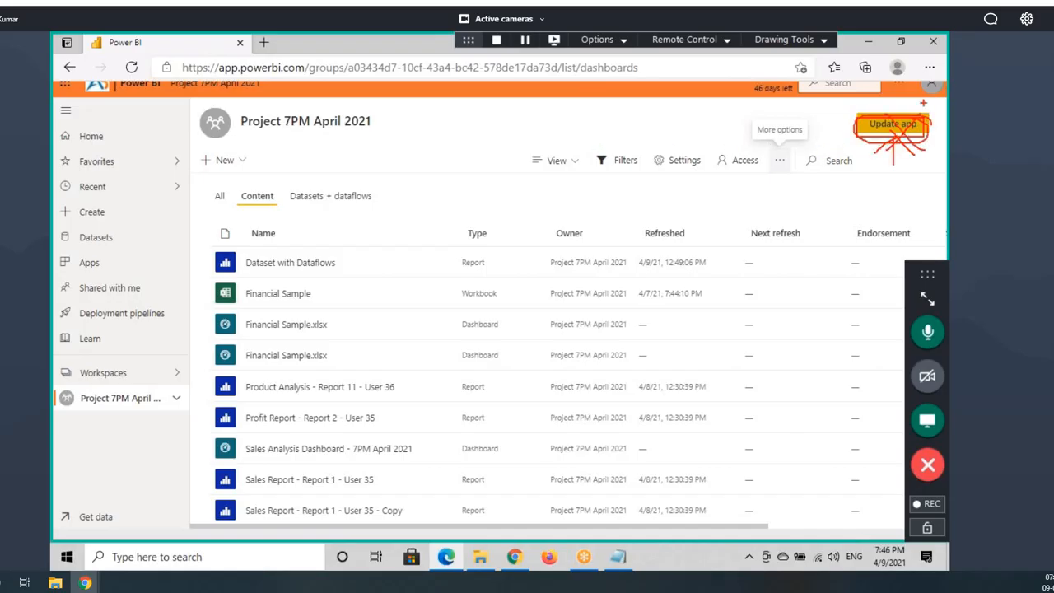
{"action": "left_click", "coordinate": [781, 160]}
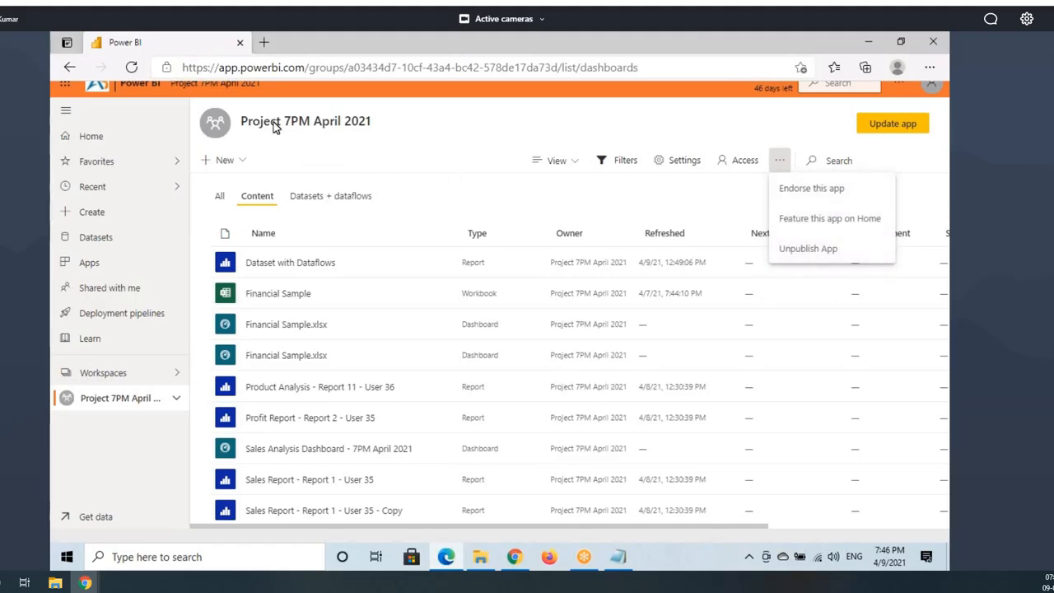
{"action": "left_click", "coordinate": [372, 133]}
{"action": "left_click", "coordinate": [514, 558]}
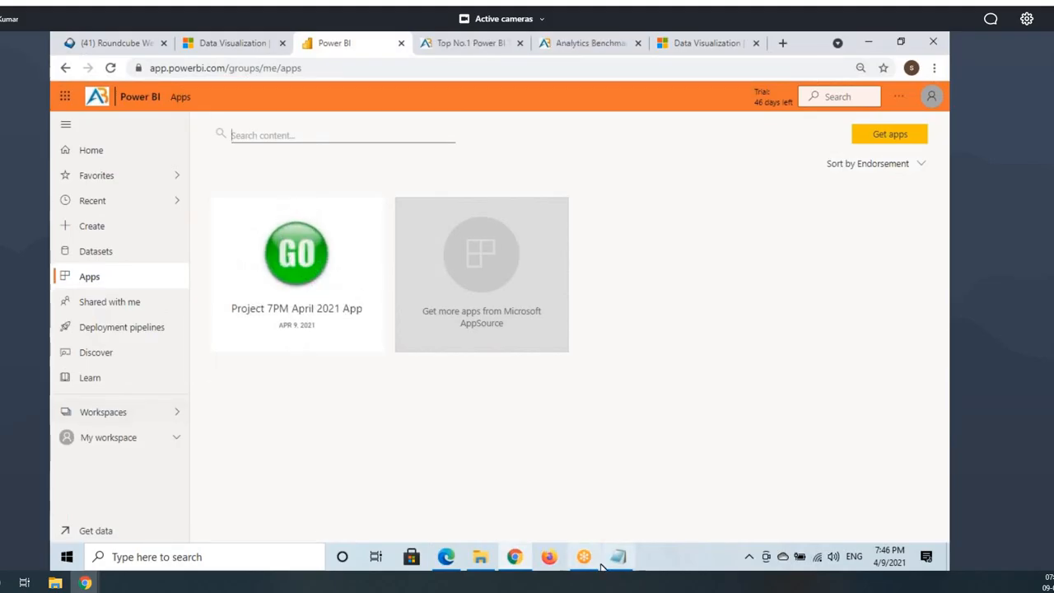
Step: Republish the workspace app from its Permissions page and dismiss the success message
{"action": "left_click", "coordinate": [458, 560]}
{"action": "left_click", "coordinate": [890, 123]}
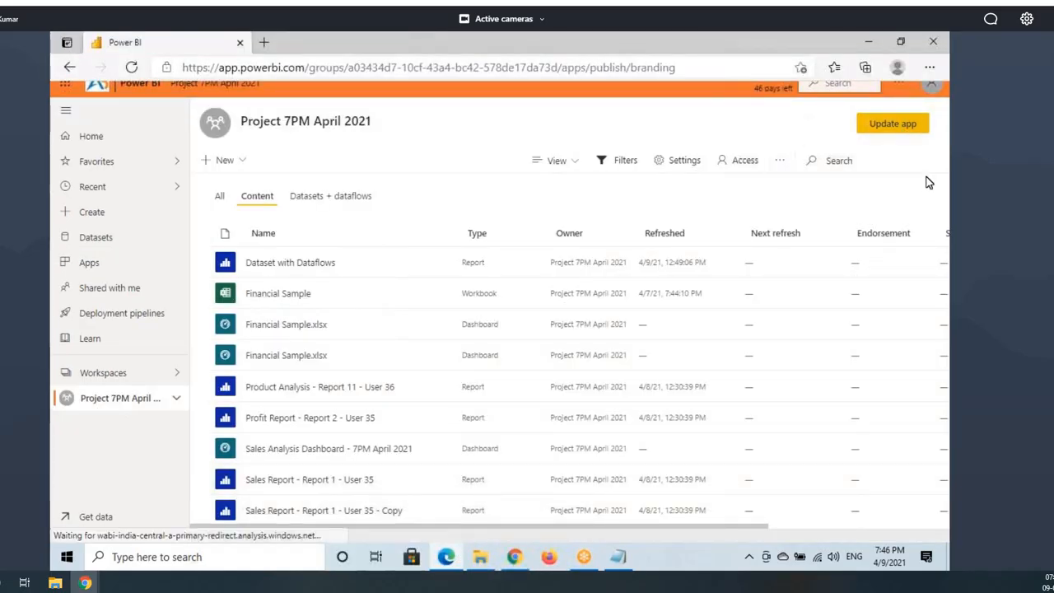
{"action": "left_click", "coordinate": [328, 143]}
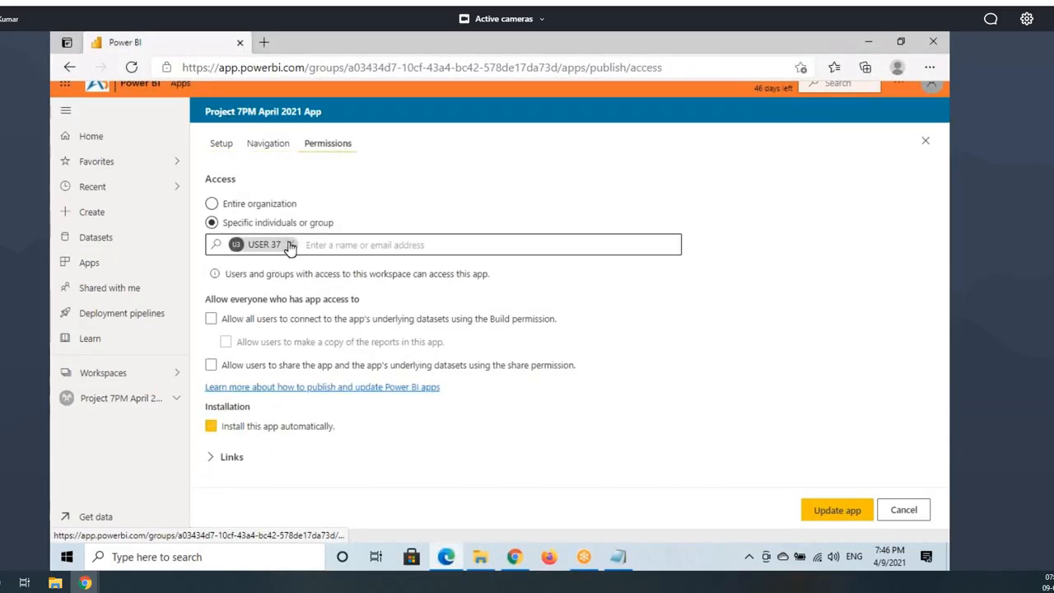
{"action": "left_click", "coordinate": [826, 510]}
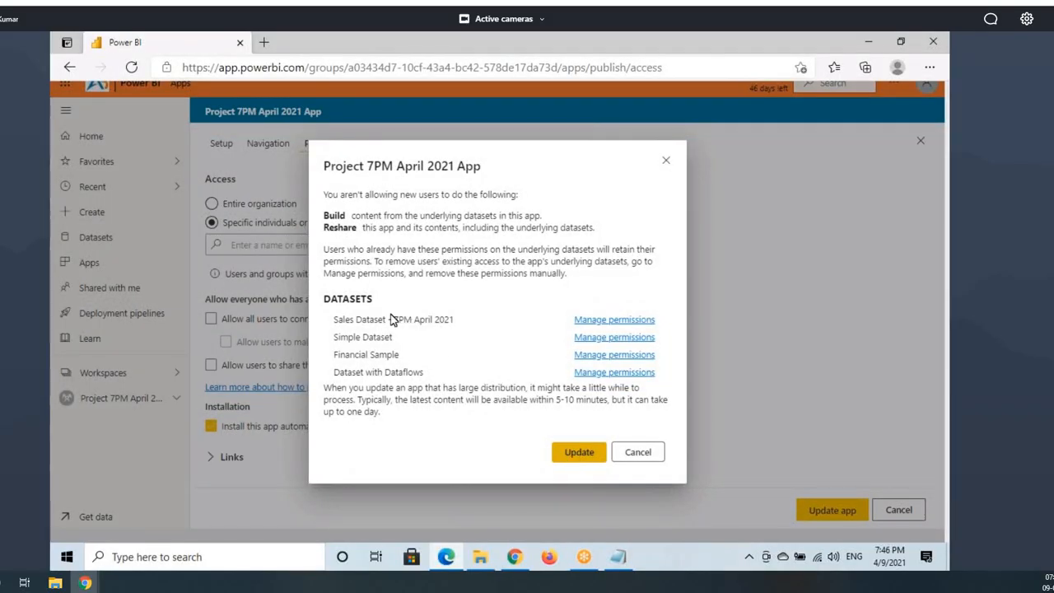
{"action": "left_click", "coordinate": [571, 455]}
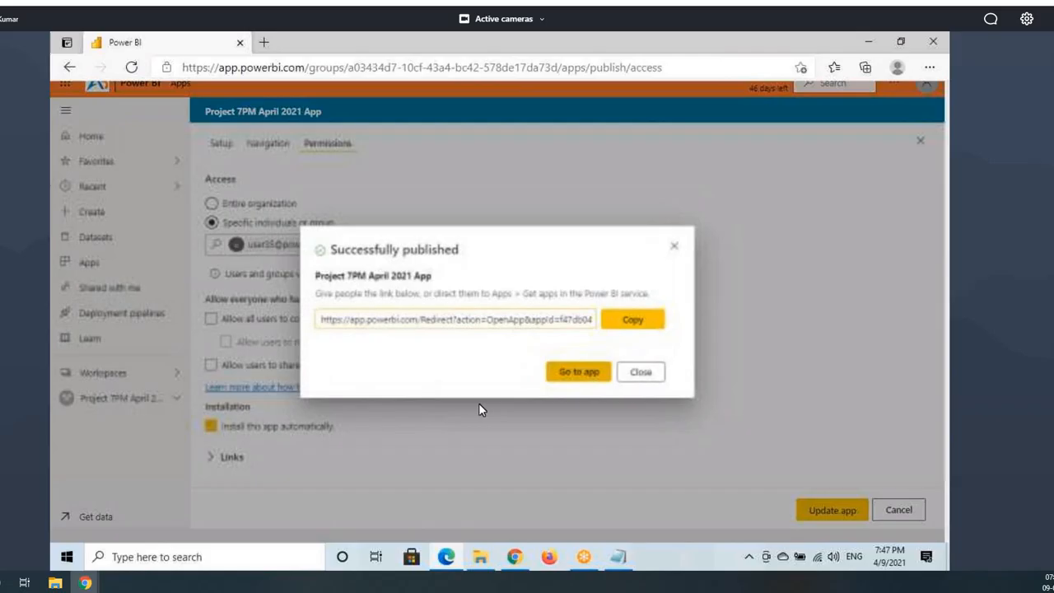
{"action": "left_click", "coordinate": [634, 375]}
{"action": "left_click", "coordinate": [151, 400]}
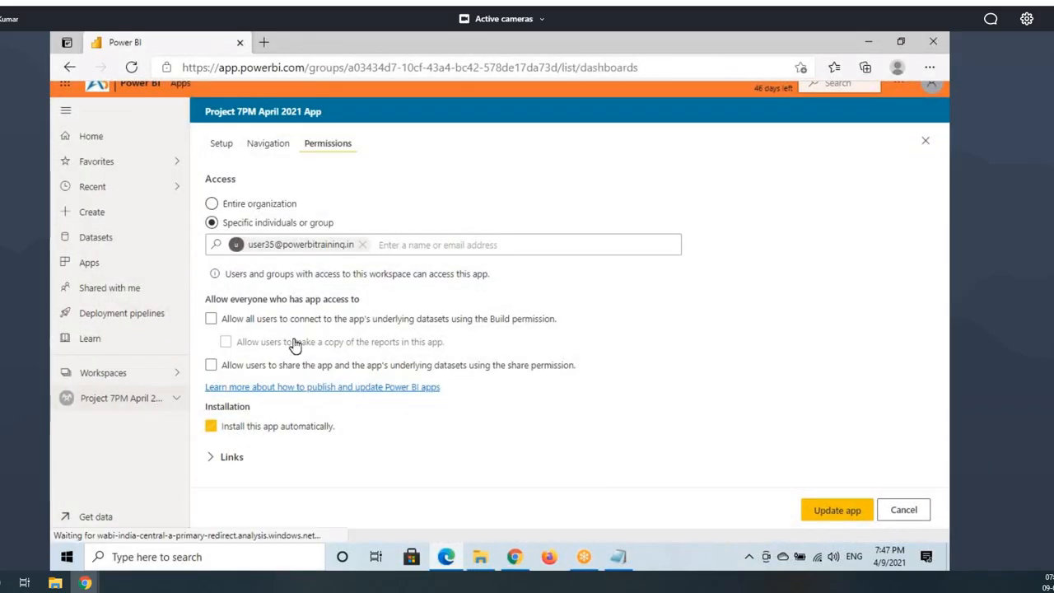
Step: Reload the other browser's Apps page, confirm it is now empty, and check the signed-in account
{"action": "left_click", "coordinate": [514, 560]}
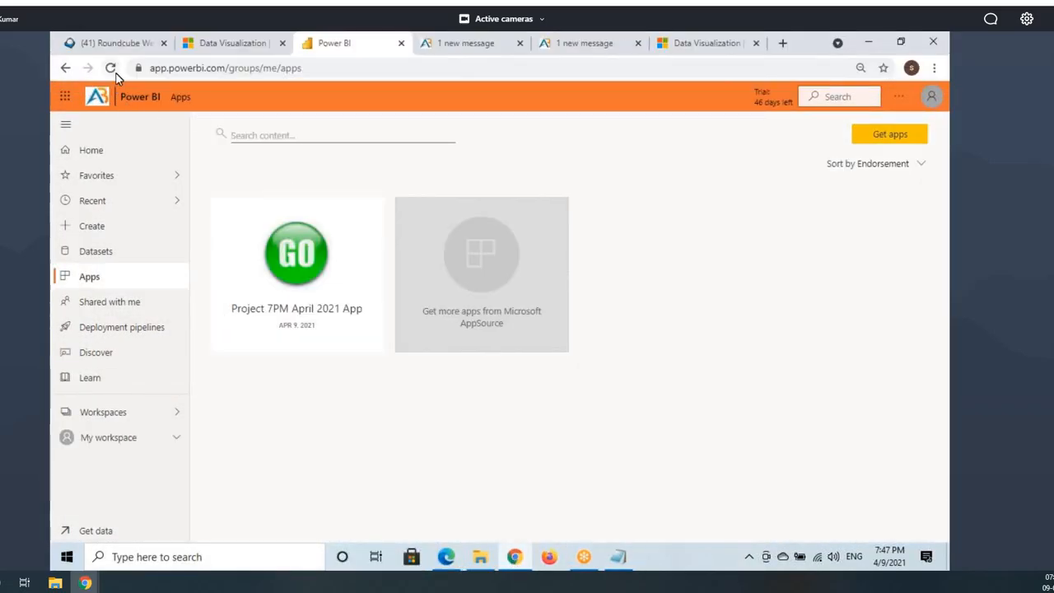
{"action": "left_click", "coordinate": [110, 68]}
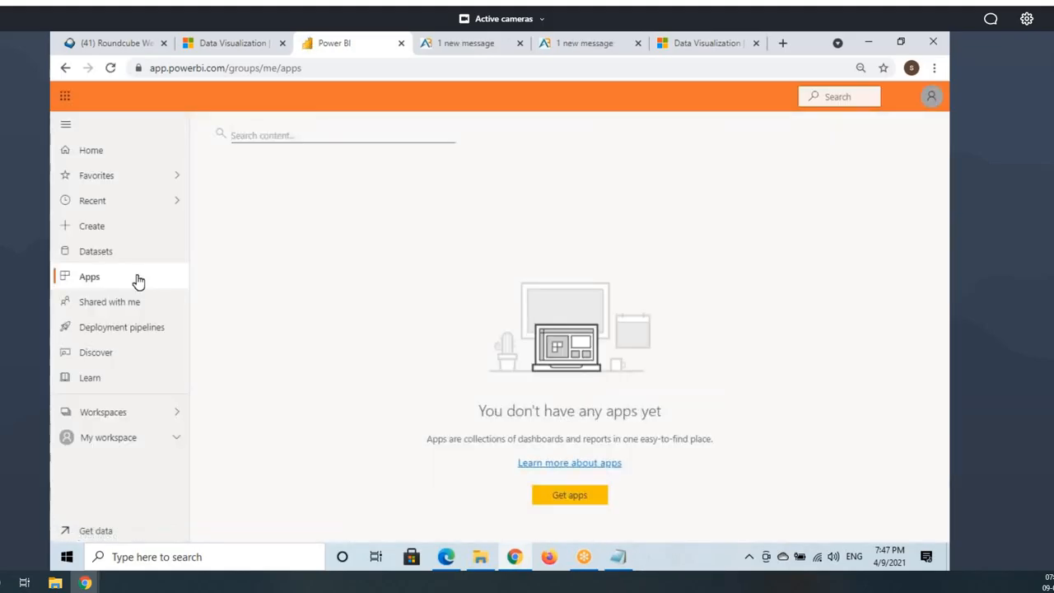
{"action": "left_click", "coordinate": [933, 97]}
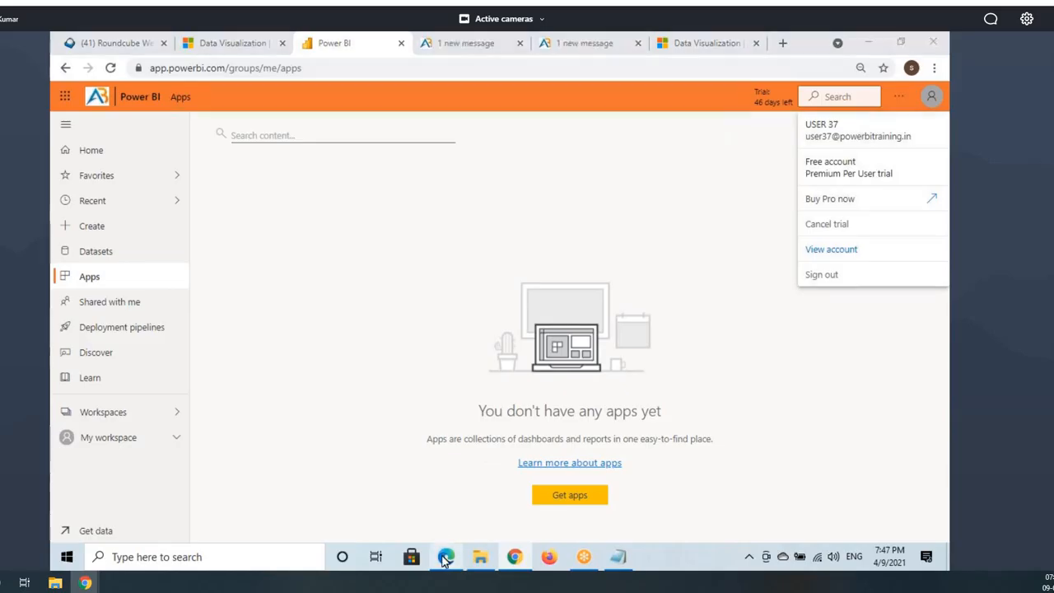
{"action": "left_click", "coordinate": [445, 557]}
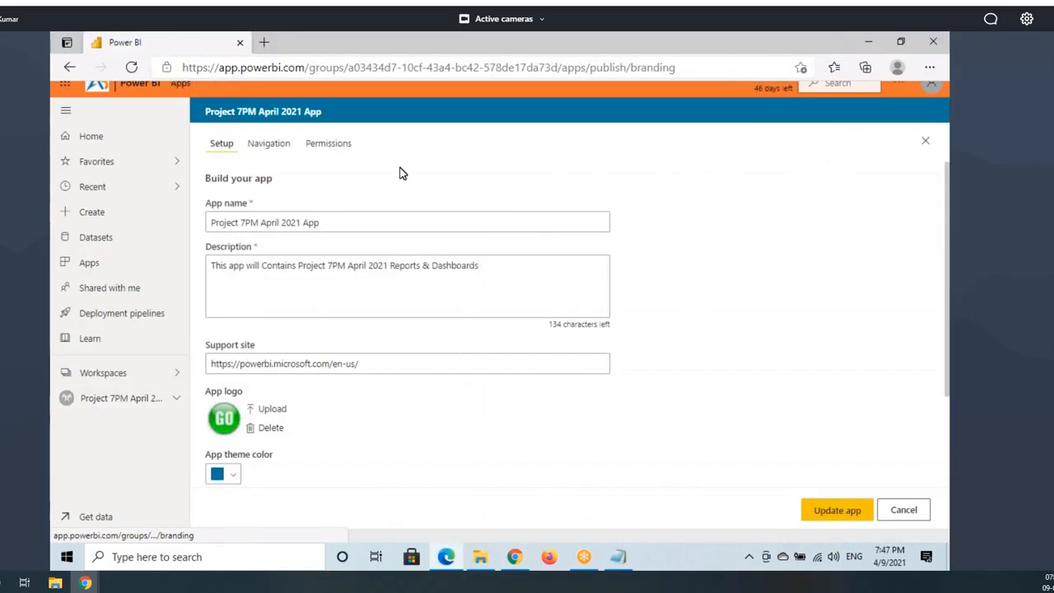
Step: Grant one specific user access on the Permissions page and republish the app update
{"action": "left_click", "coordinate": [333, 150]}
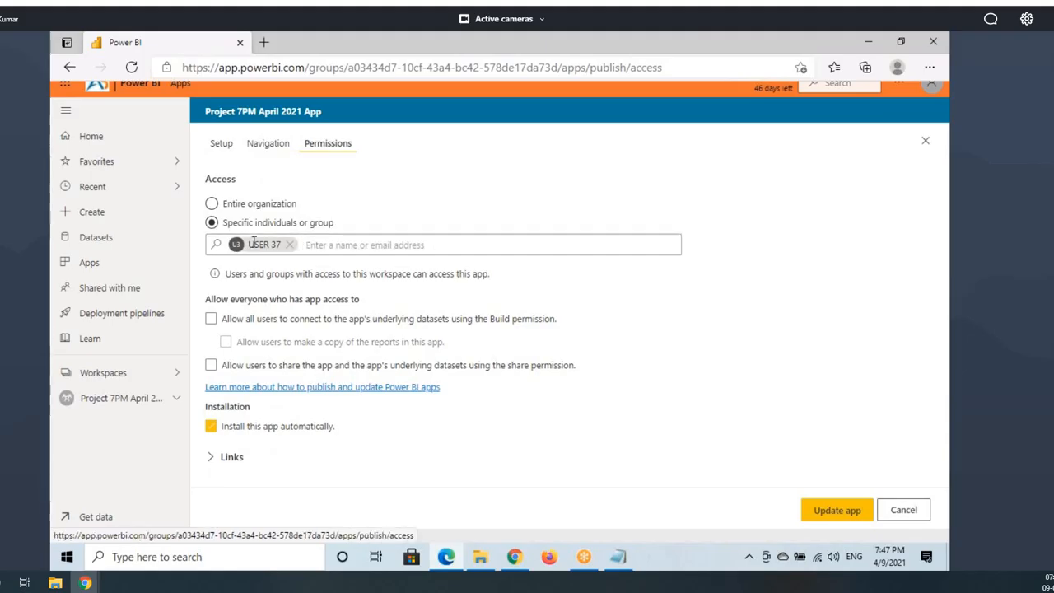
{"action": "left_click", "coordinate": [133, 66]}
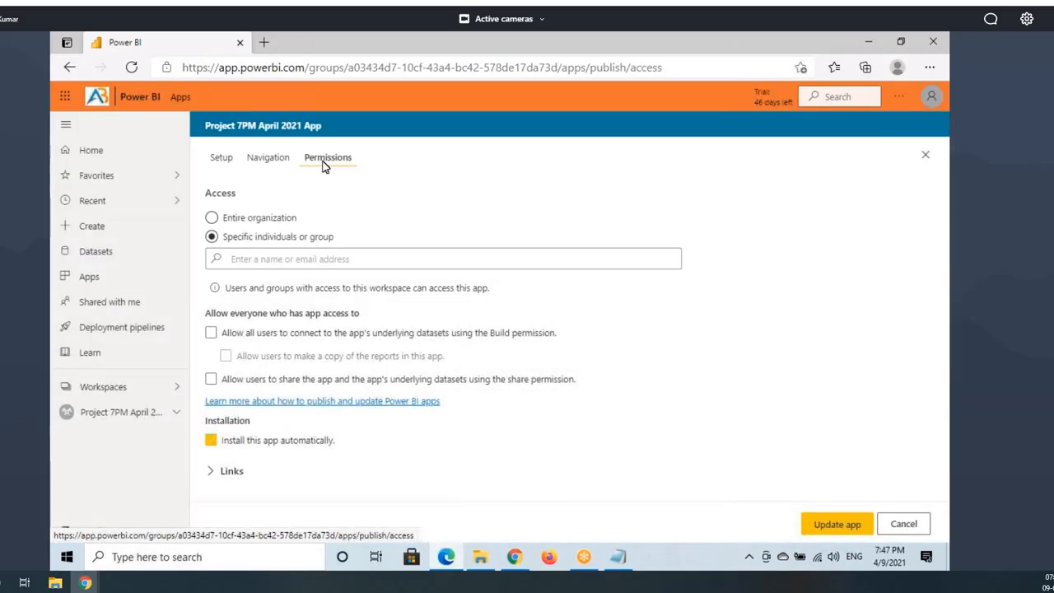
{"action": "left_click", "coordinate": [269, 262]}
{"action": "type", "text": "user37"}
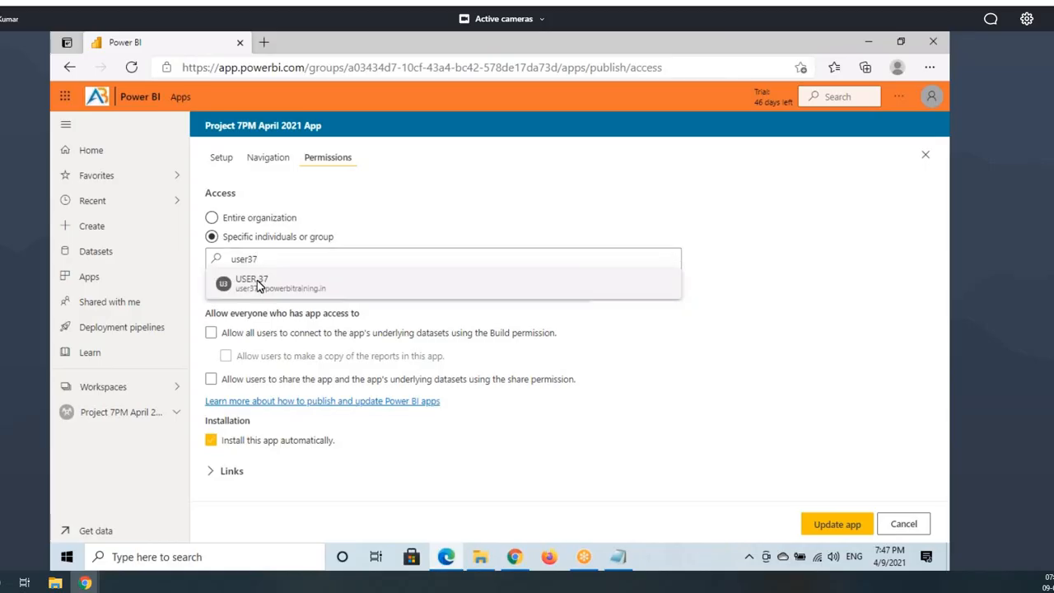
{"action": "left_click", "coordinate": [273, 283]}
{"action": "left_click", "coordinate": [842, 528]}
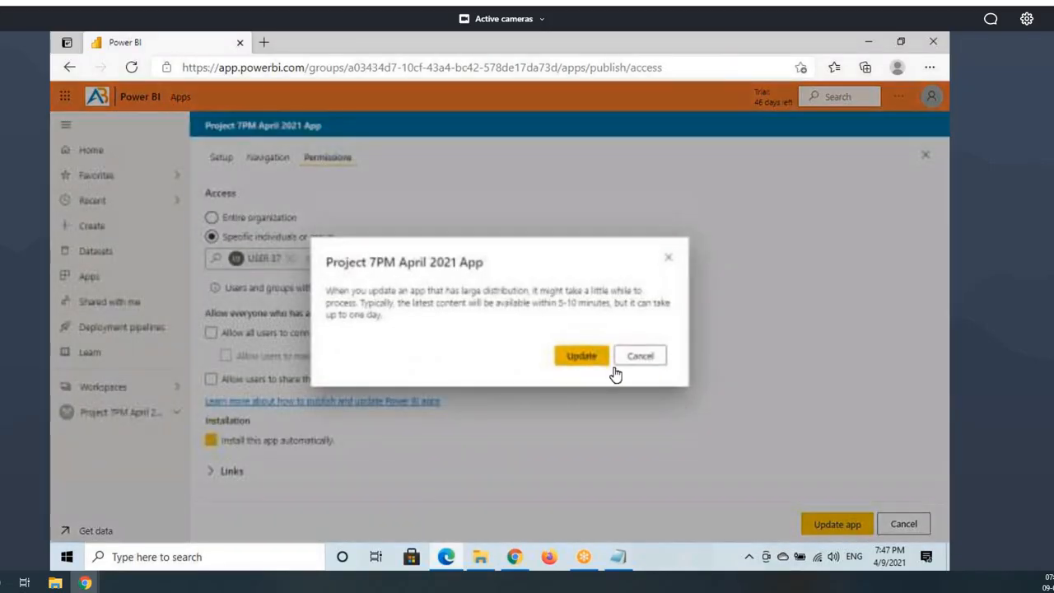
{"action": "left_click", "coordinate": [587, 355]}
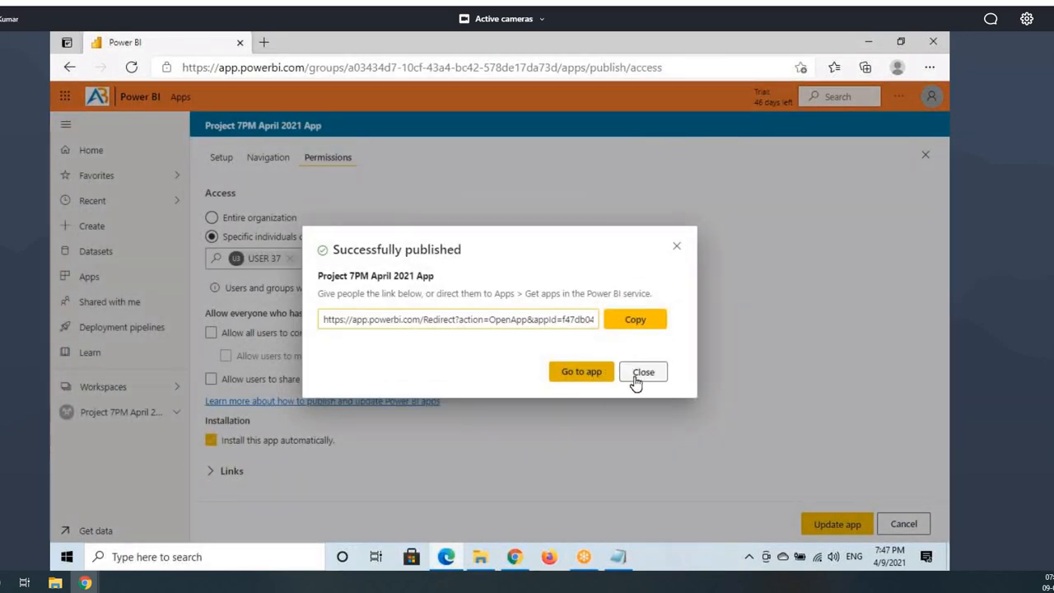
{"action": "left_click", "coordinate": [607, 385]}
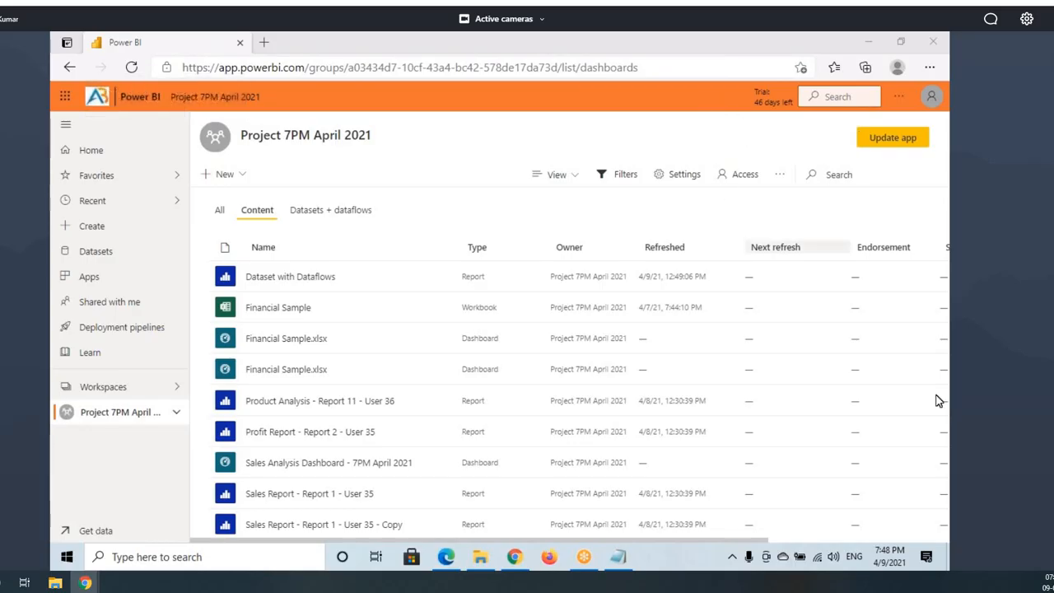
Step: In the Notepad course notes, highlight topics 1–9 and the Row Level Security (RLS) topic
{"action": "key", "text": "alt+Tab"}
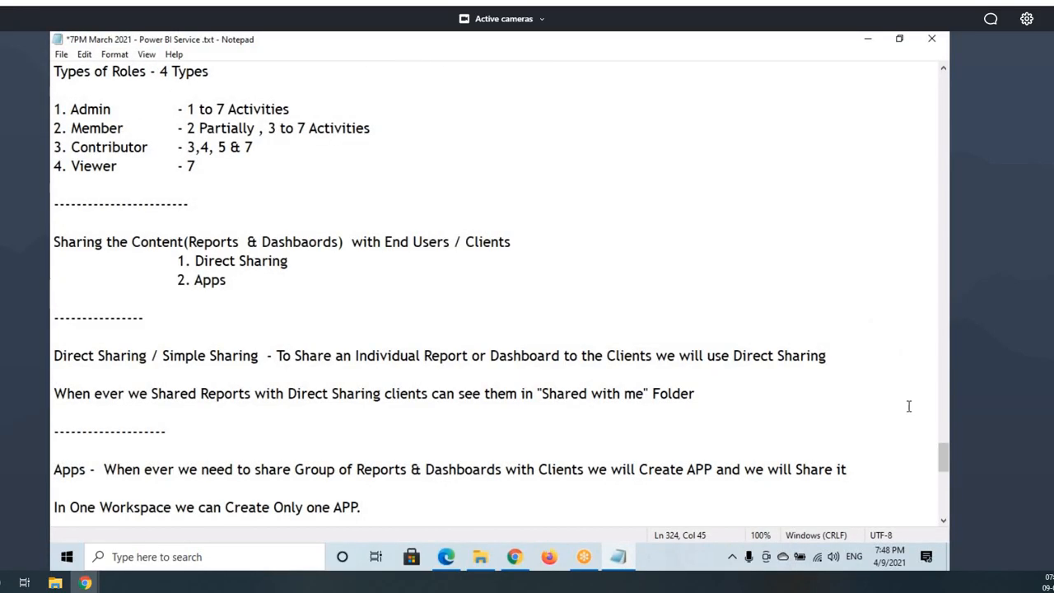
{"action": "left_click_drag", "start_coordinate": [944, 468], "coordinate": [888, 238]}
{"action": "scroll", "coordinate": [329, 352], "scroll_direction": "up", "scroll_amount": 2}
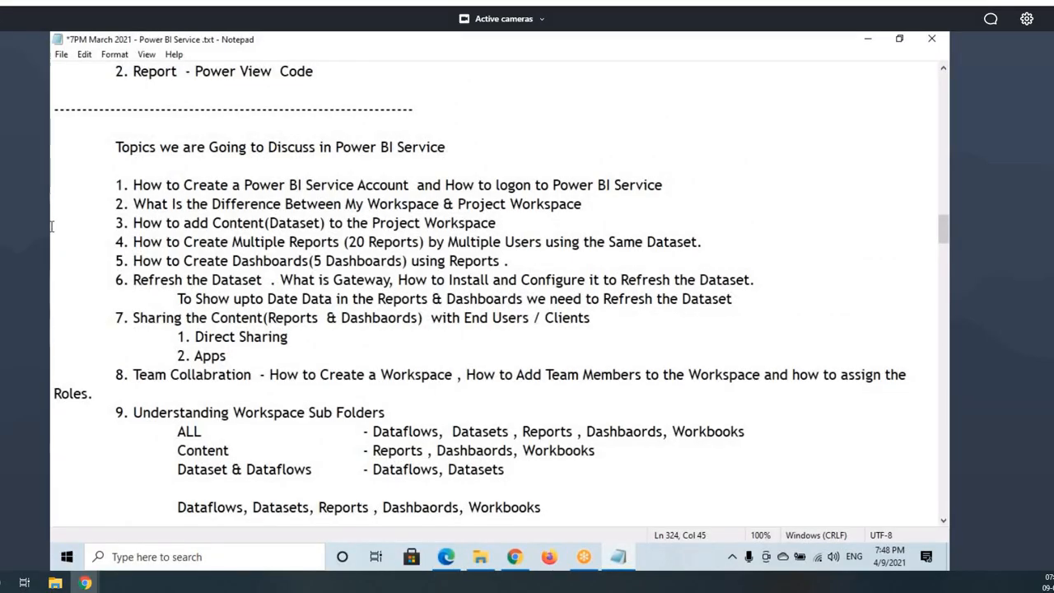
{"action": "left_click_drag", "start_coordinate": [51, 188], "coordinate": [495, 476]}
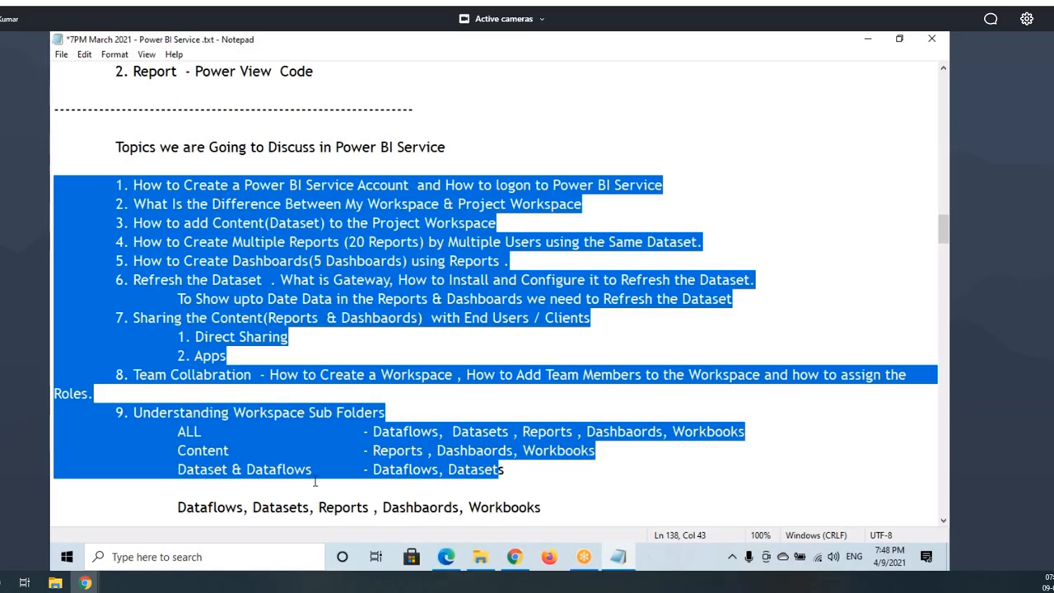
{"action": "scroll", "coordinate": [315, 482], "scroll_direction": "down", "scroll_amount": 2}
{"action": "left_click_drag", "start_coordinate": [542, 394], "coordinate": [116, 224]}
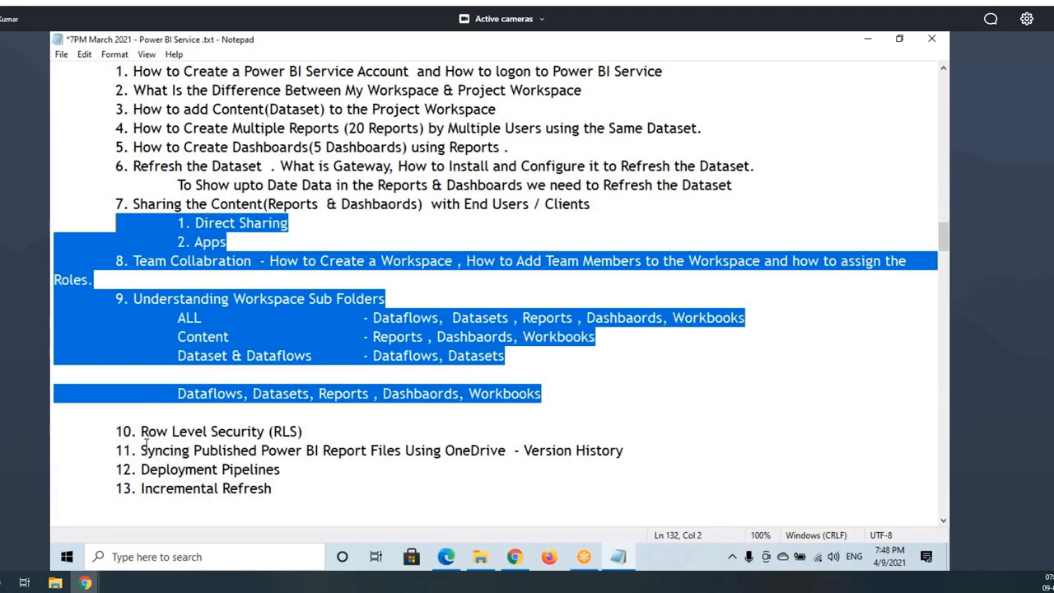
{"action": "left_click_drag", "start_coordinate": [142, 433], "coordinate": [303, 436]}
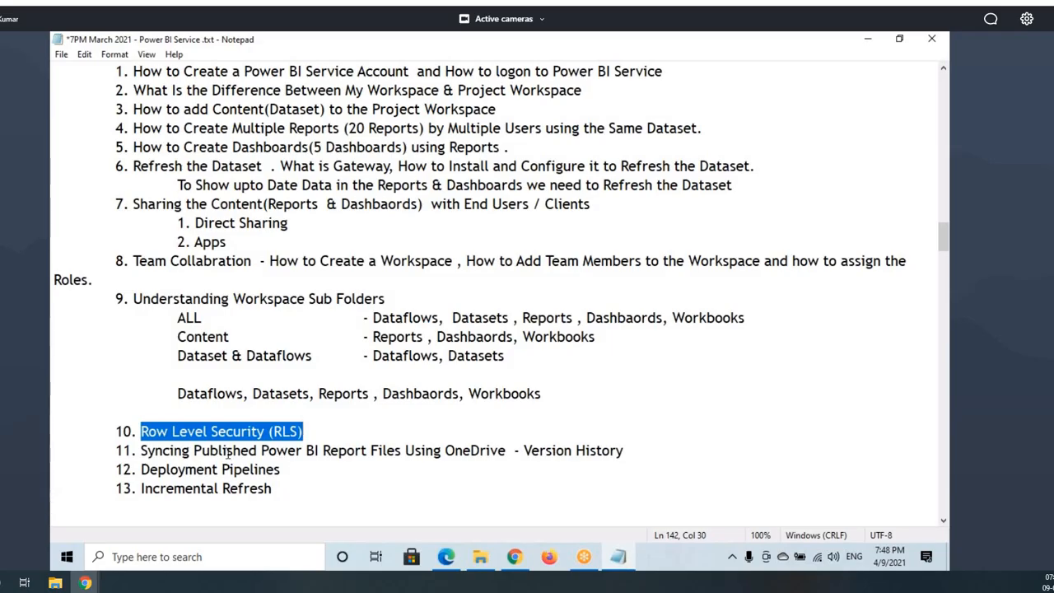
{"action": "left_click_drag", "start_coordinate": [171, 431], "coordinate": [323, 428]}
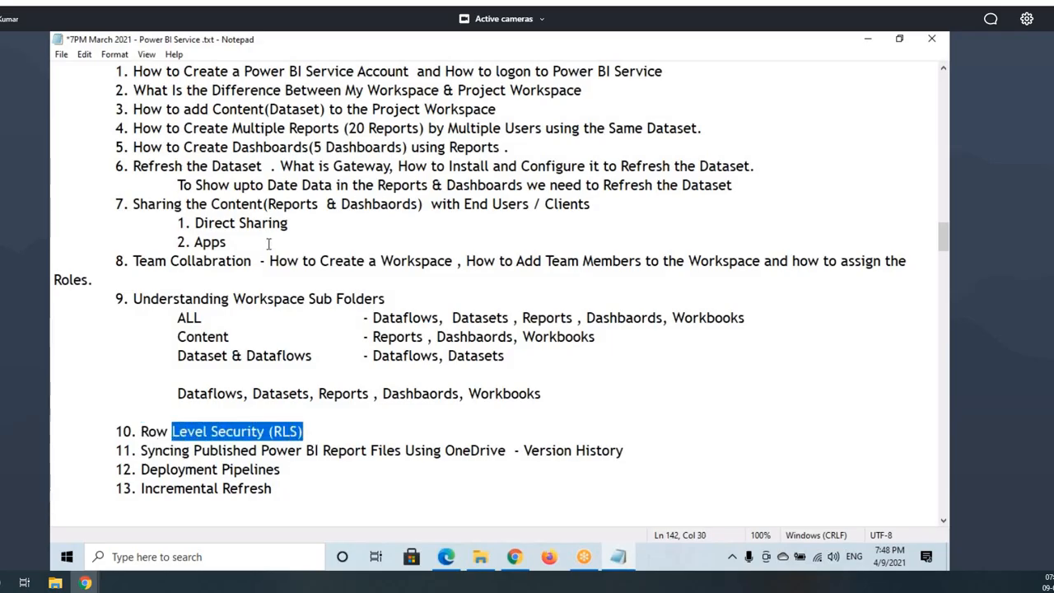
{"action": "left_click", "coordinate": [532, 260]}
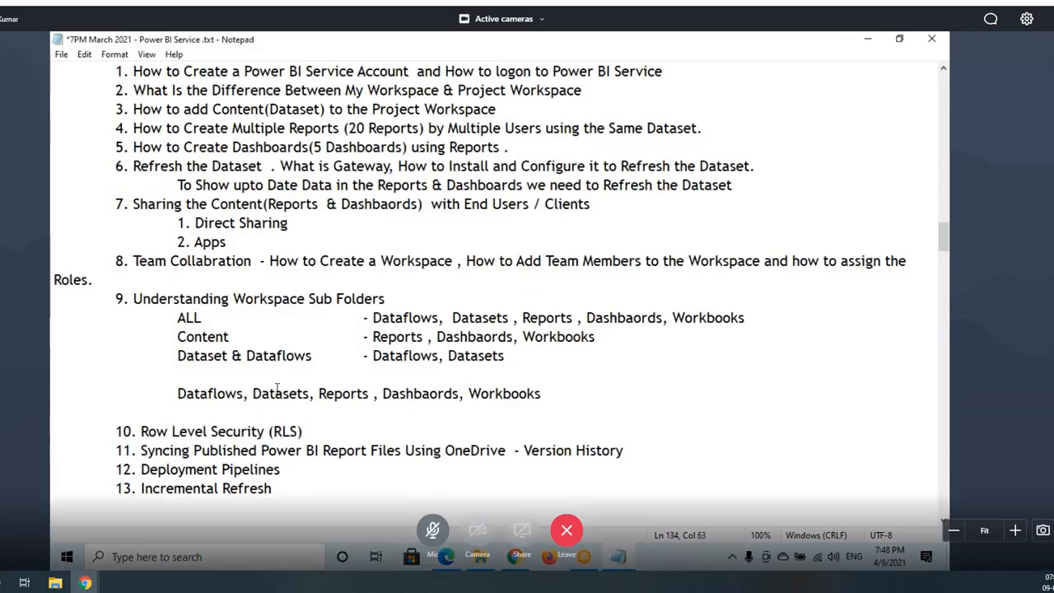